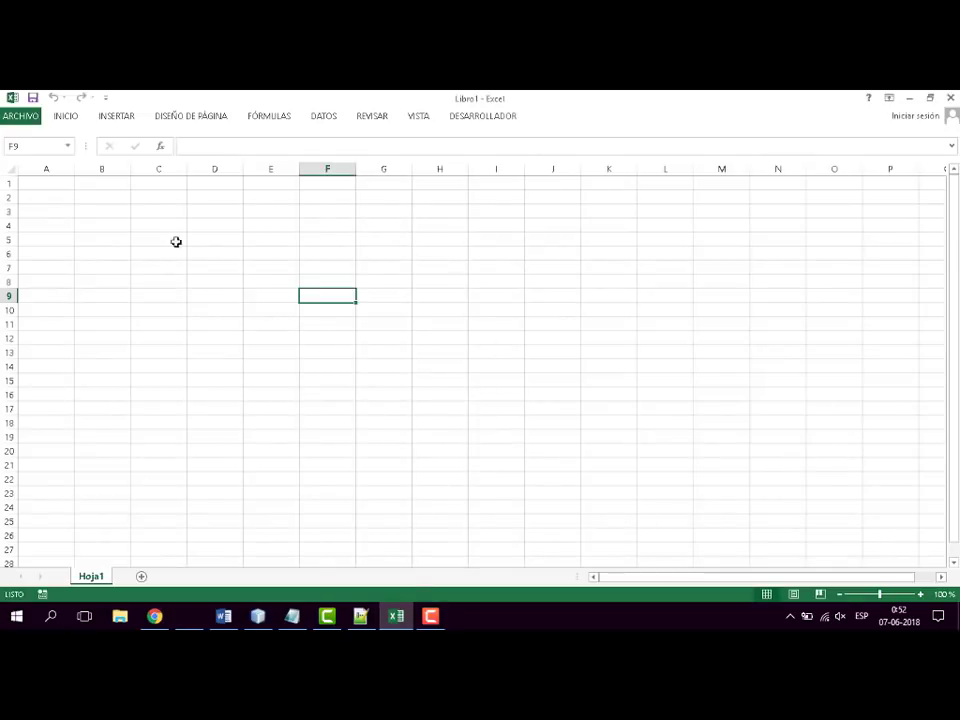
# - Enter the number 3242342 in cell B3
pyautogui.click(111, 223)
pyautogui.click(109, 209)
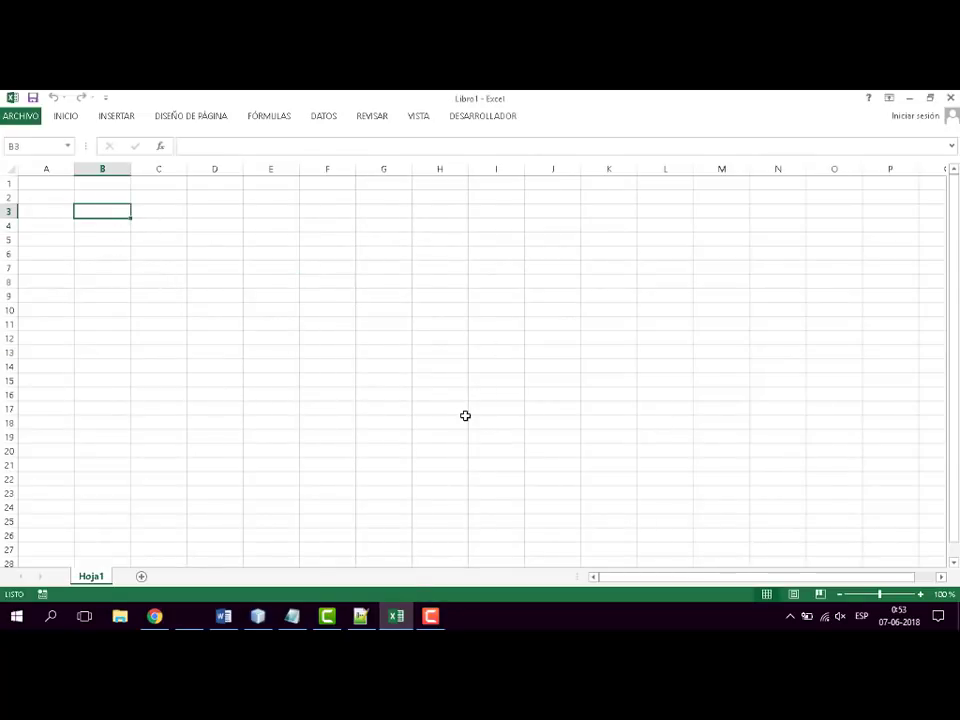
pyautogui.click(190, 281)
pyautogui.click(93, 213)
pyautogui.write('3242342')
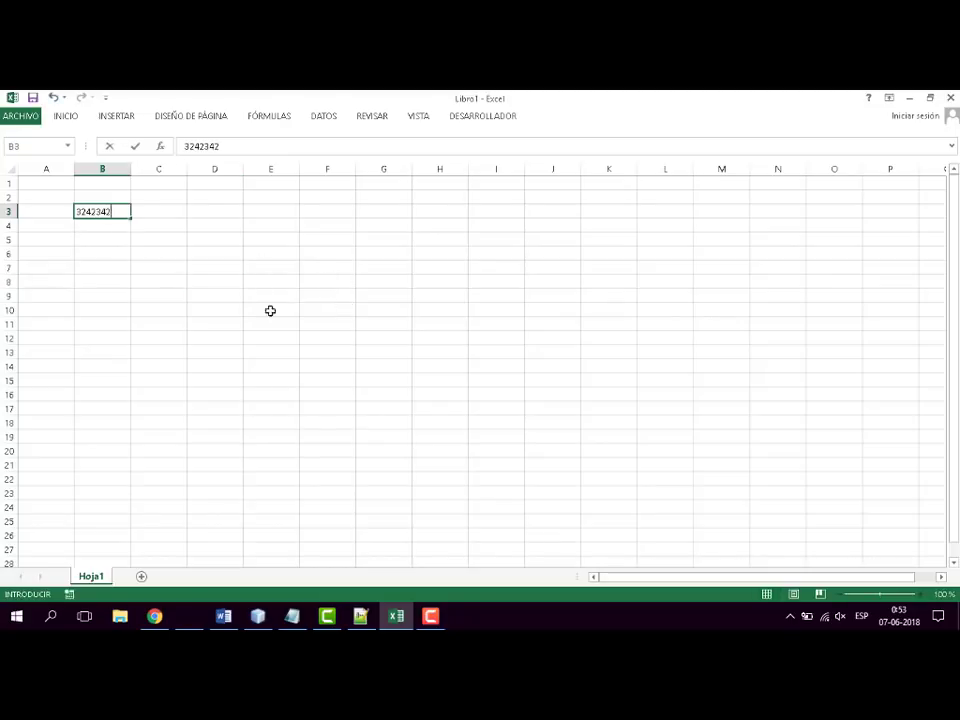
pyautogui.click(195, 251)
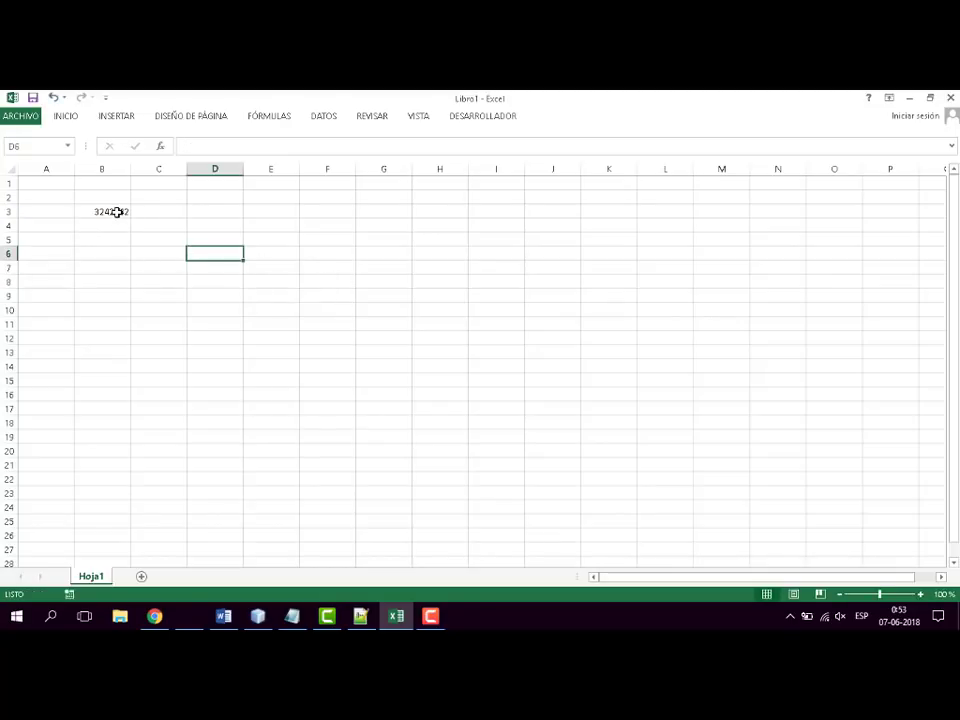
pyautogui.click(118, 210)
pyautogui.rightClick(112, 212)
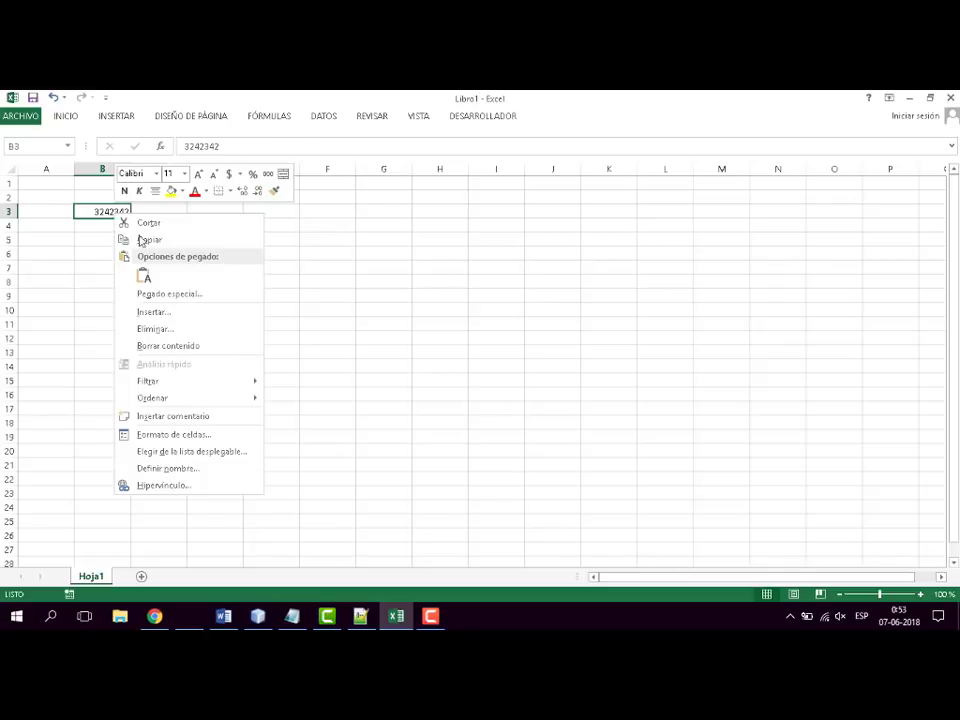
pyautogui.click(223, 434)
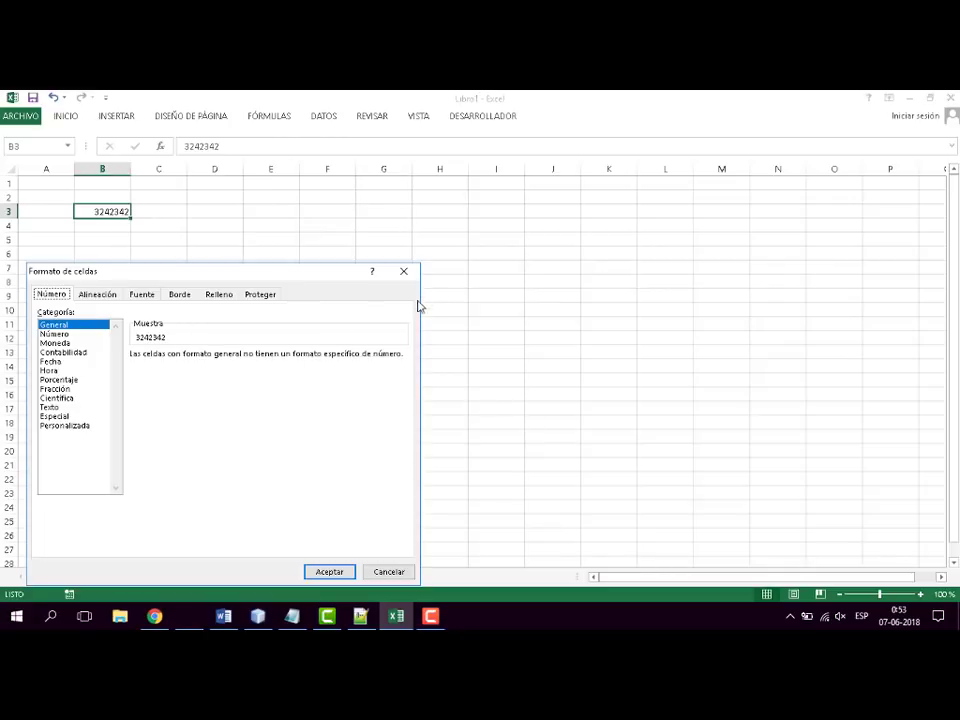
pyautogui.moveTo(231, 270); pyautogui.dragTo(508, 197)
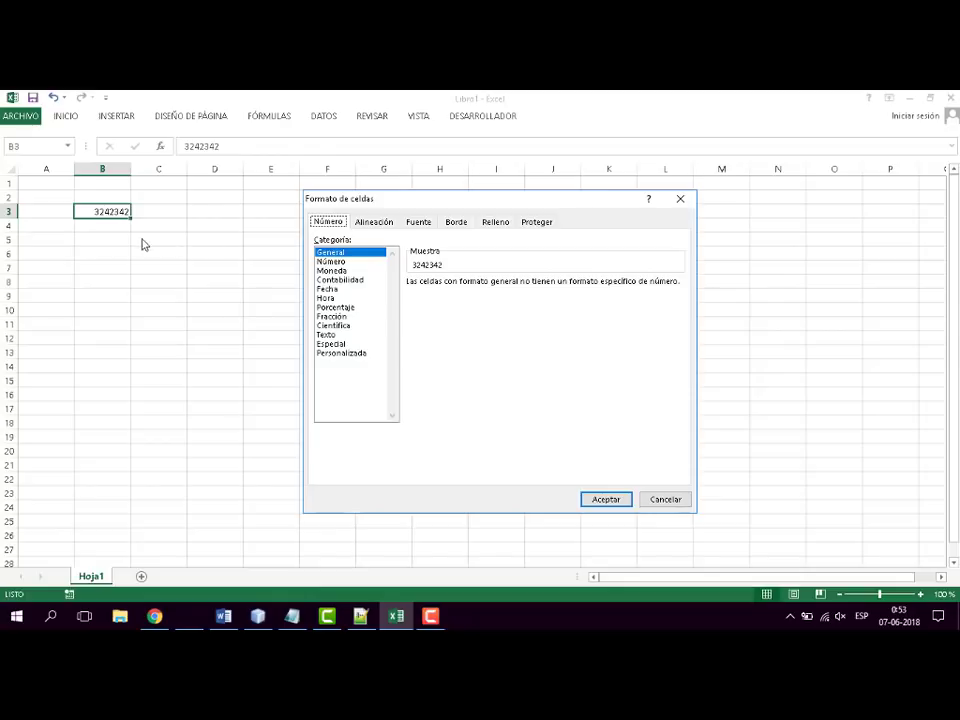
pyautogui.click(680, 203)
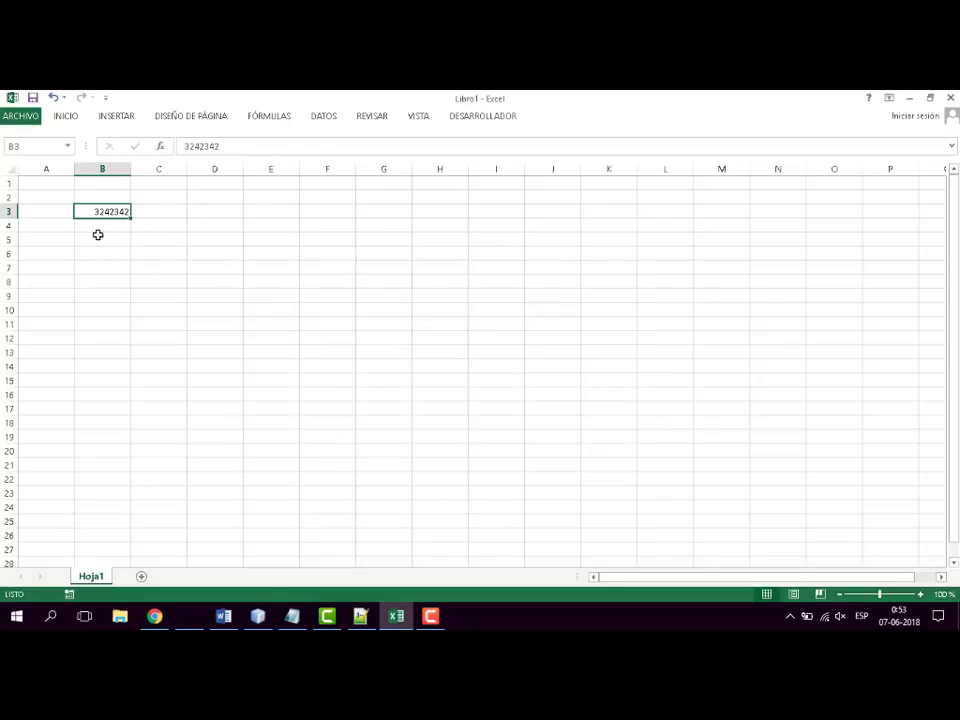
# - Format cell B3 as currency (Moneda) with the $ symbol and 0 decimal places
pyautogui.rightClick(110, 212)
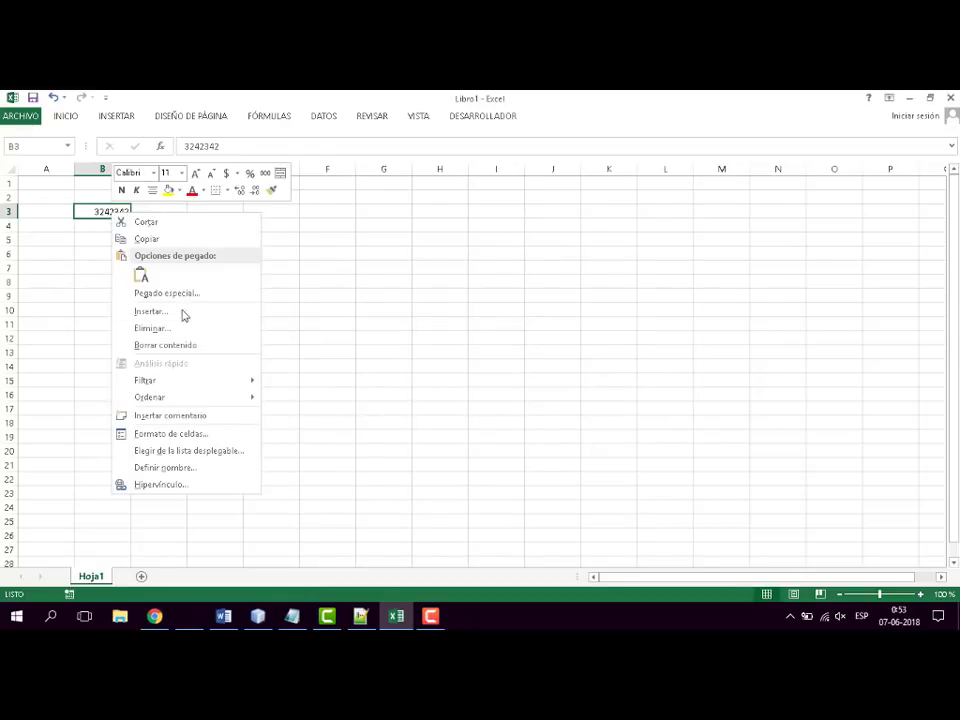
pyautogui.click(220, 437)
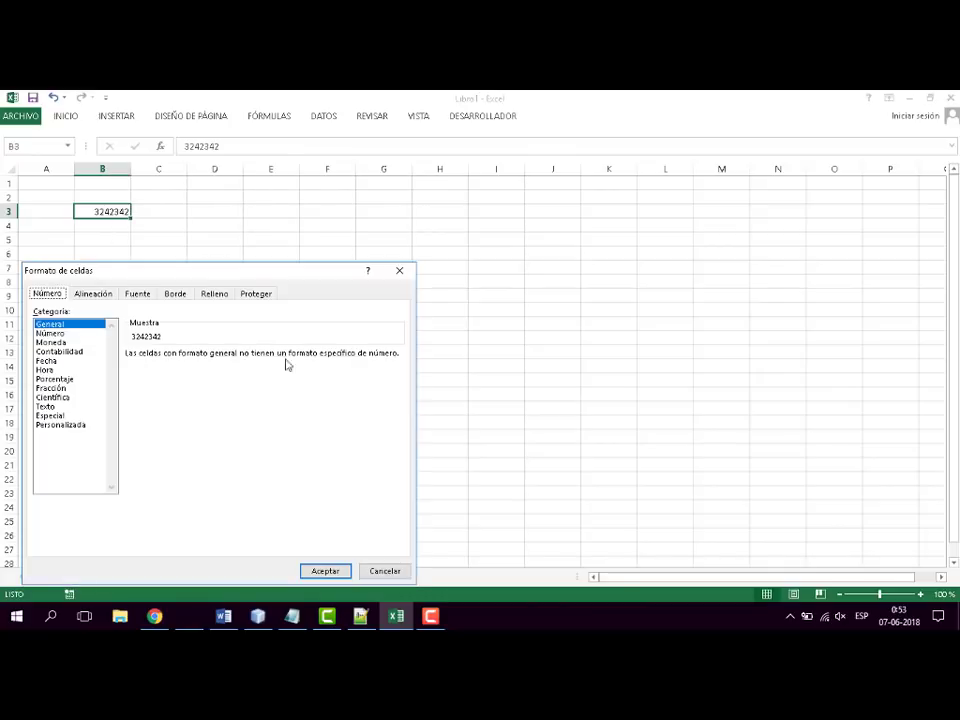
pyautogui.moveTo(312, 268); pyautogui.dragTo(664, 225)
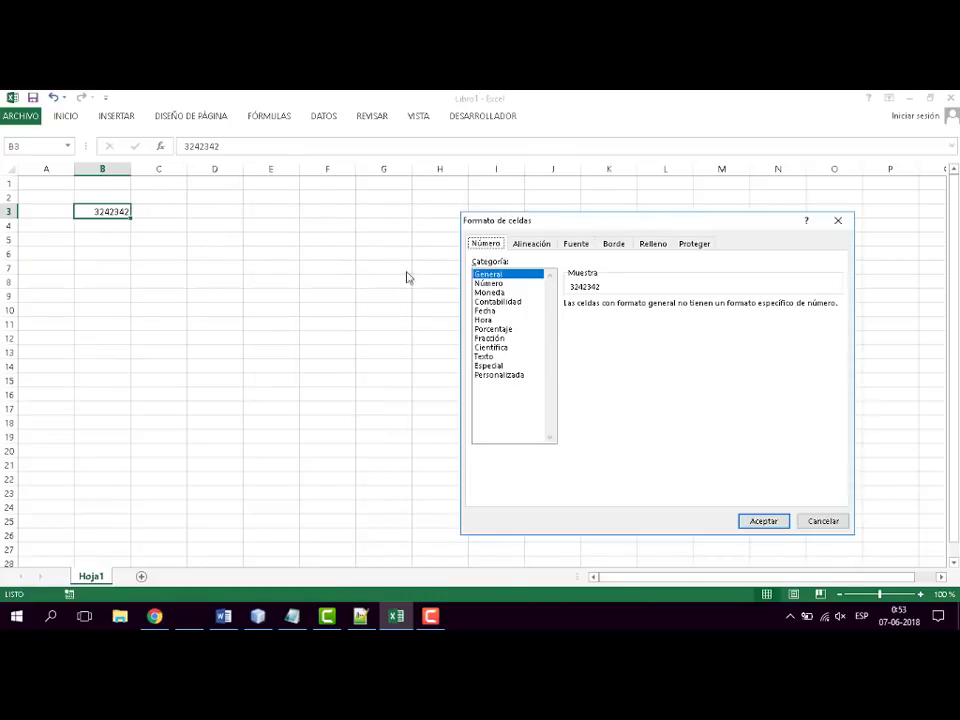
pyautogui.click(490, 292)
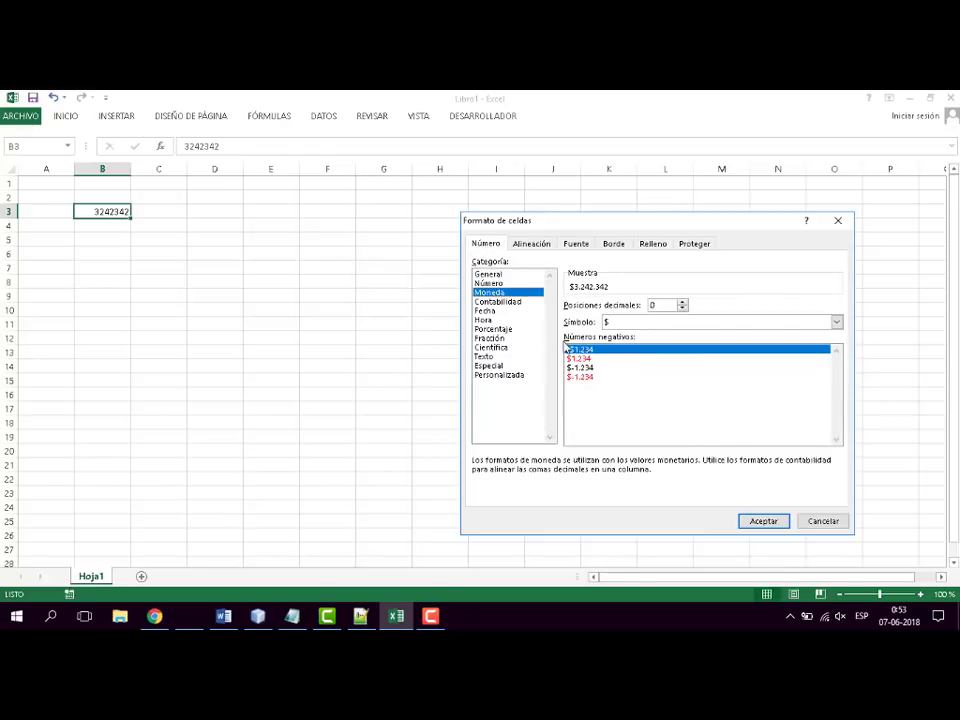
pyautogui.click(762, 521)
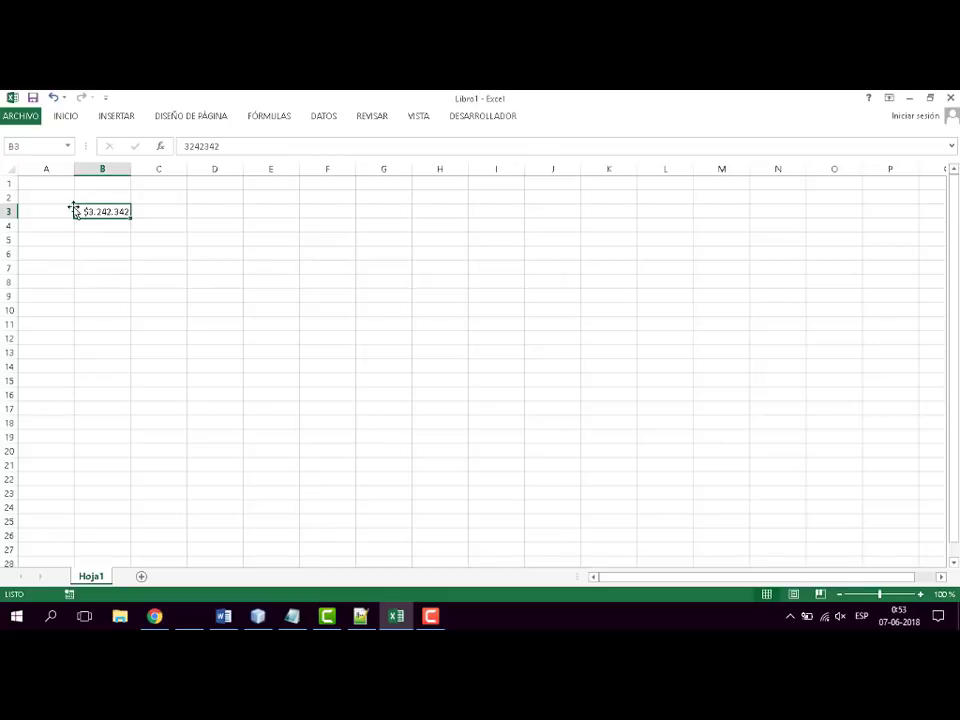
# - Change the format of cell B3 to the Fecha category with the *14-03-2012 type
pyautogui.rightClick(109, 212)
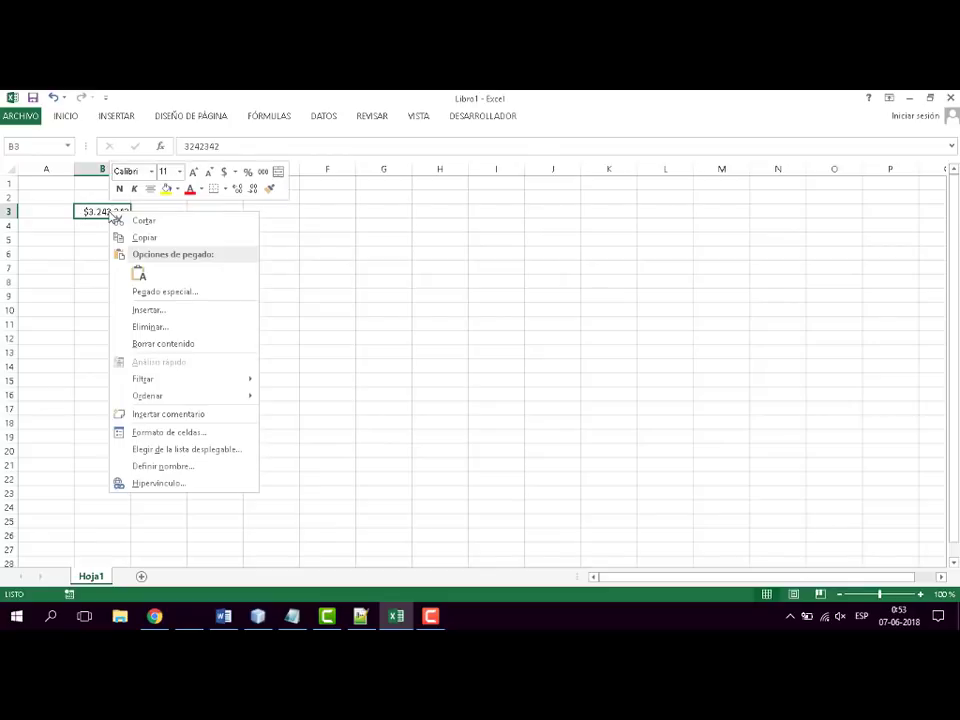
pyautogui.click(208, 432)
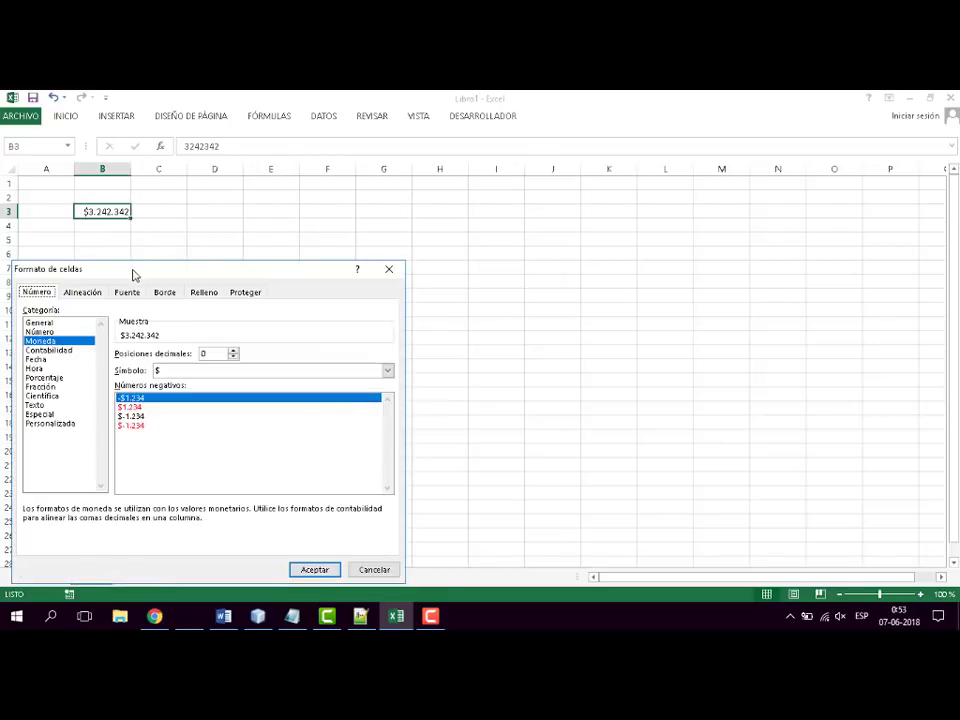
pyautogui.moveTo(133, 275); pyautogui.dragTo(574, 183)
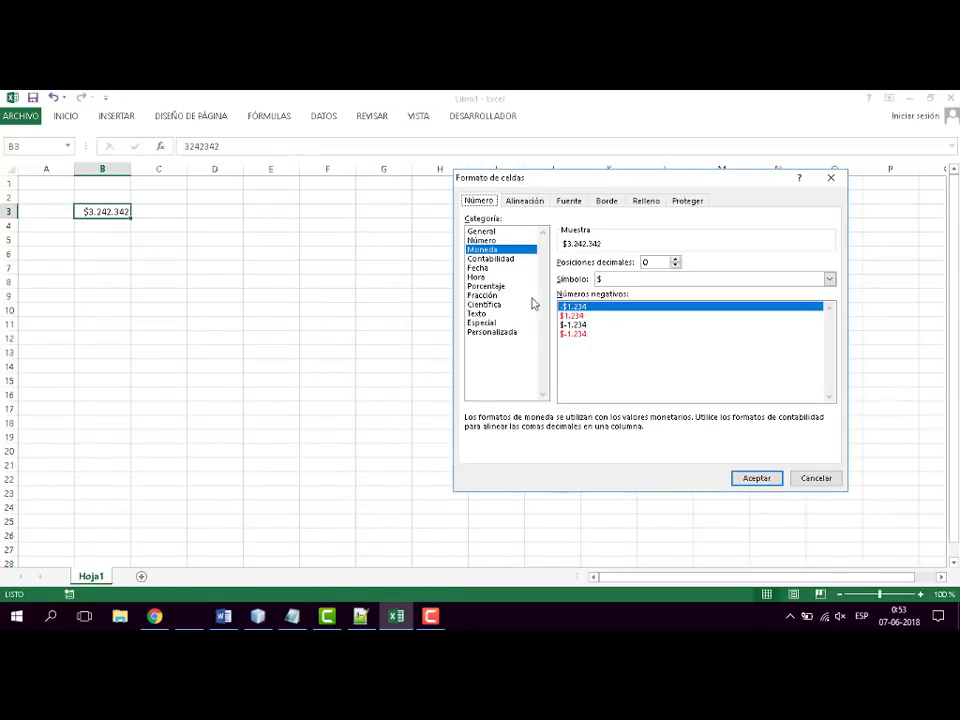
pyautogui.click(482, 269)
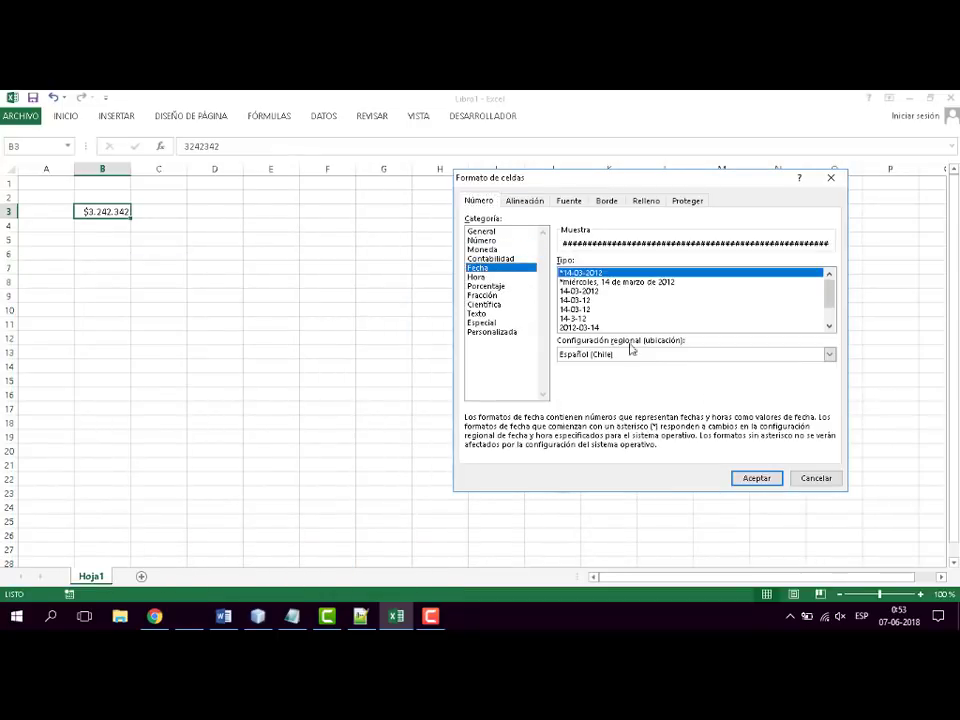
pyautogui.click(757, 479)
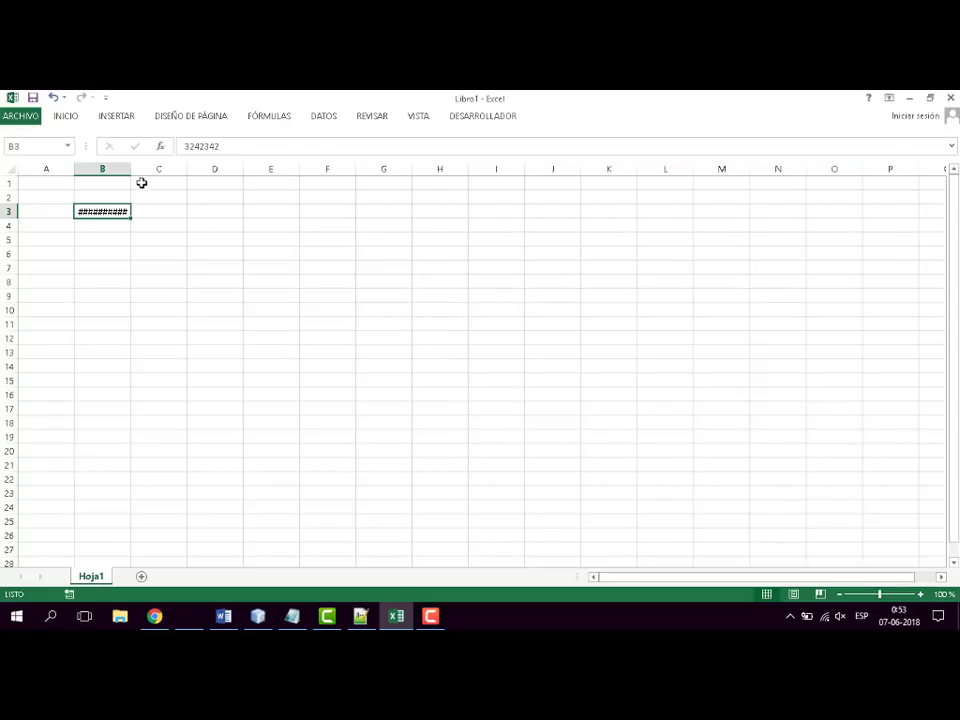
# - Widen column B to about twice its width and shorten the value in cell B3 to 32423
pyautogui.moveTo(131, 171); pyautogui.dragTo(182, 169)
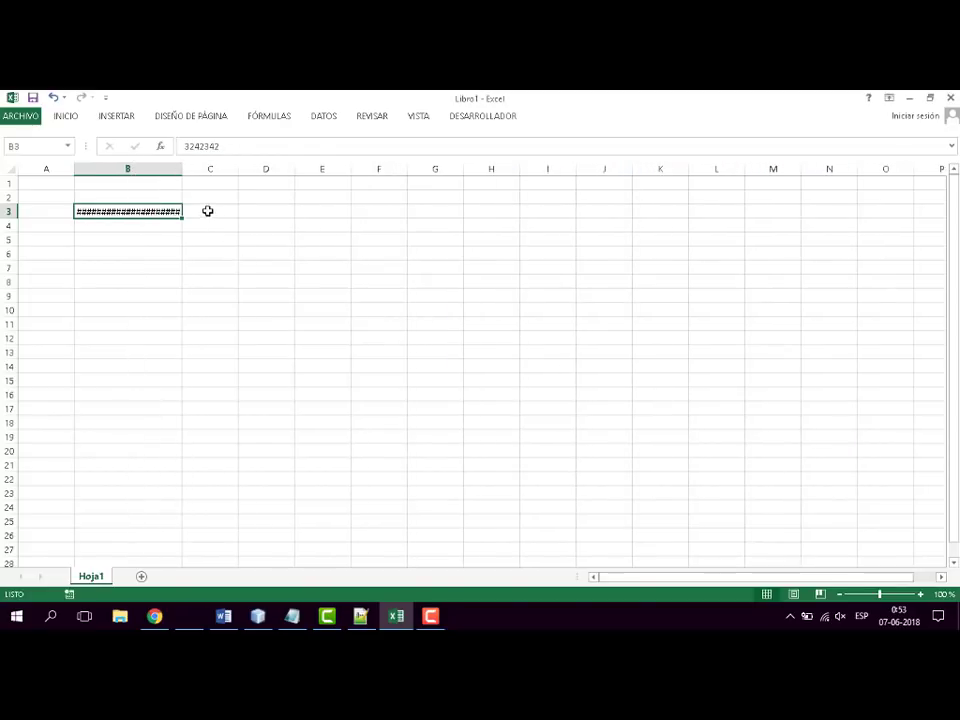
pyautogui.click(144, 251)
pyautogui.click(144, 212)
pyautogui.click(225, 147)
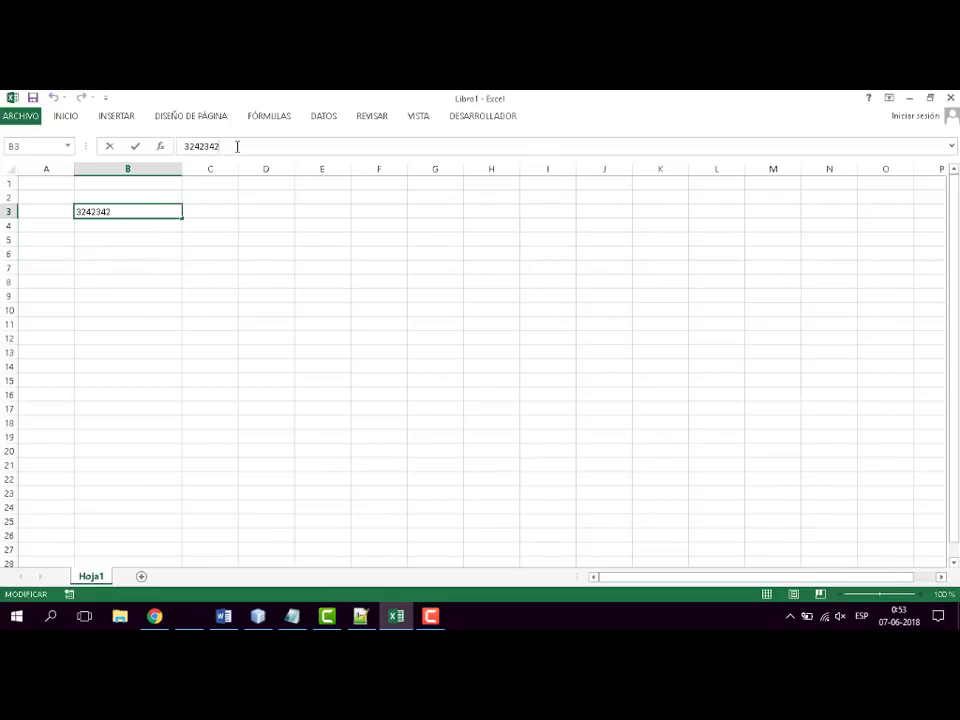
pyautogui.press('Return')
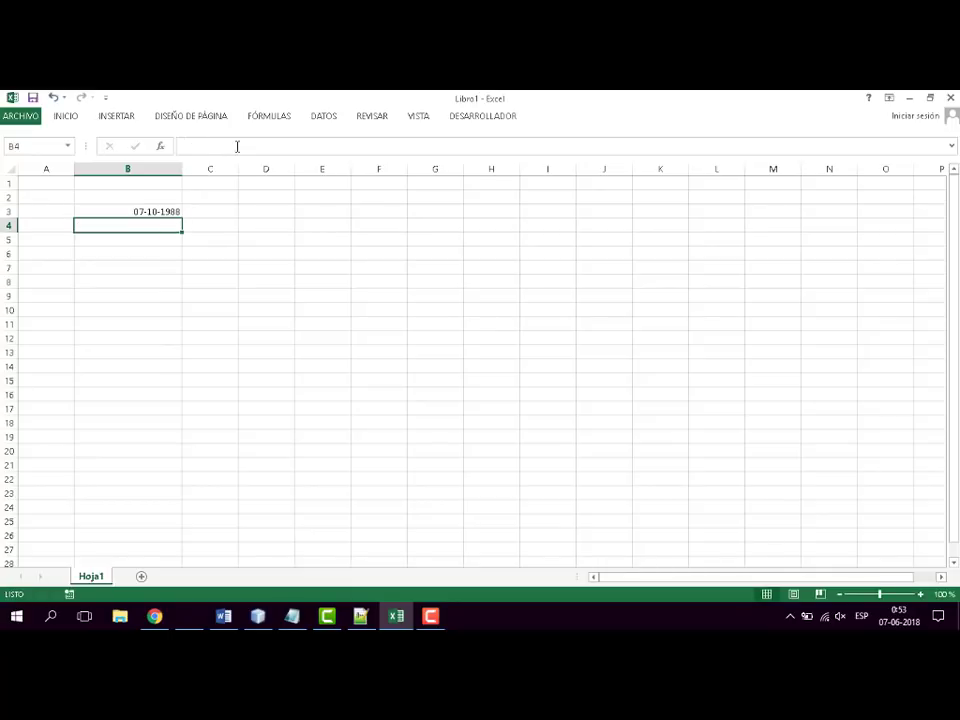
# - Change the format of cell B3 to the Número category
pyautogui.click(133, 211)
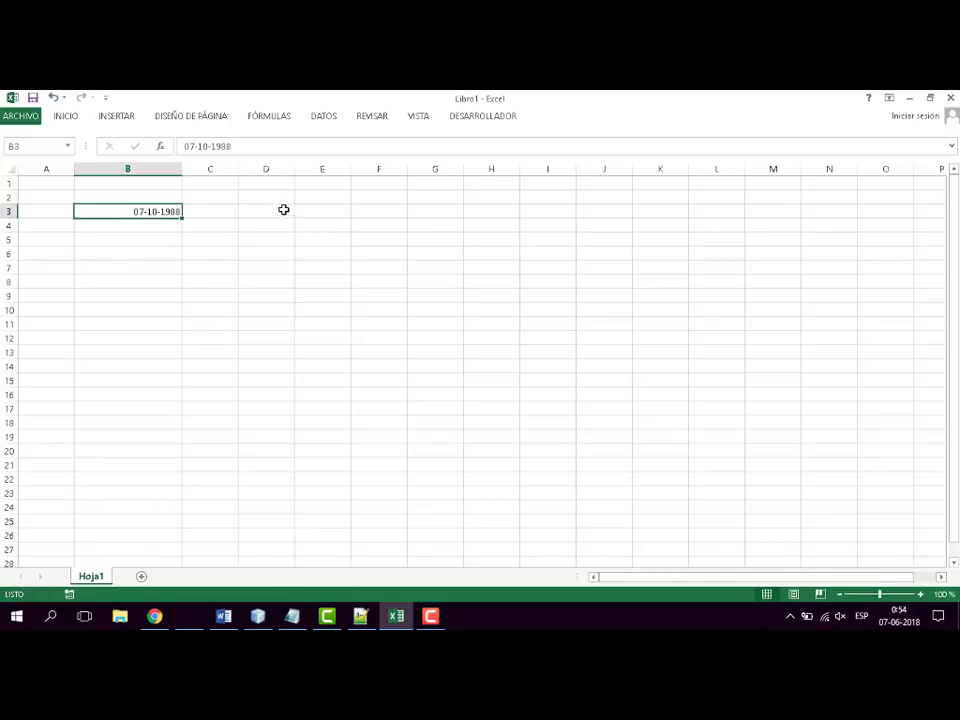
pyautogui.rightClick(168, 212)
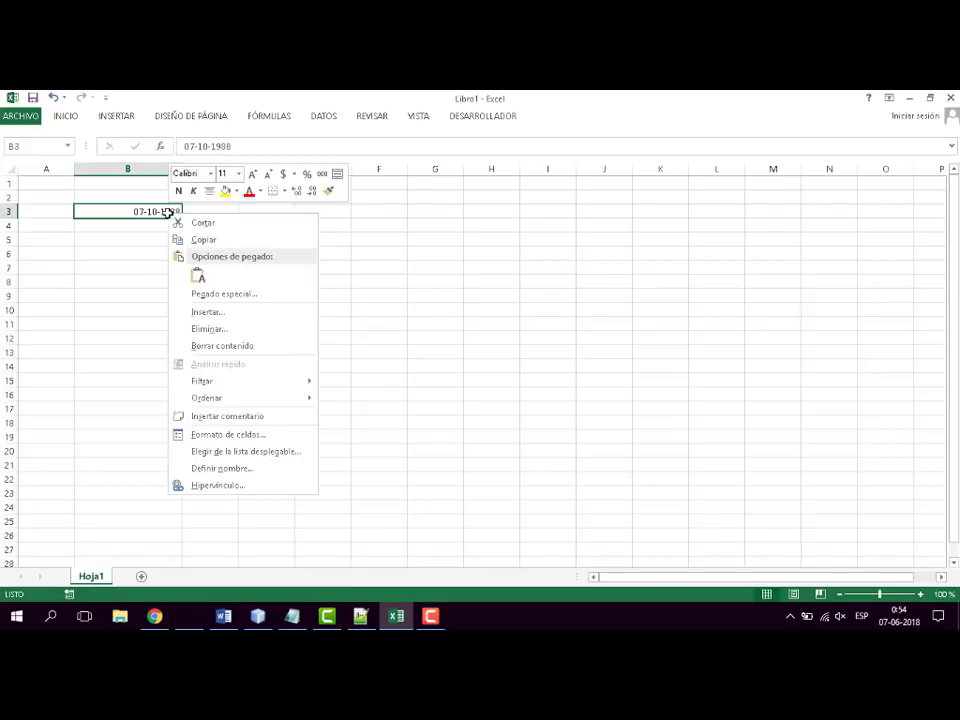
pyautogui.click(268, 436)
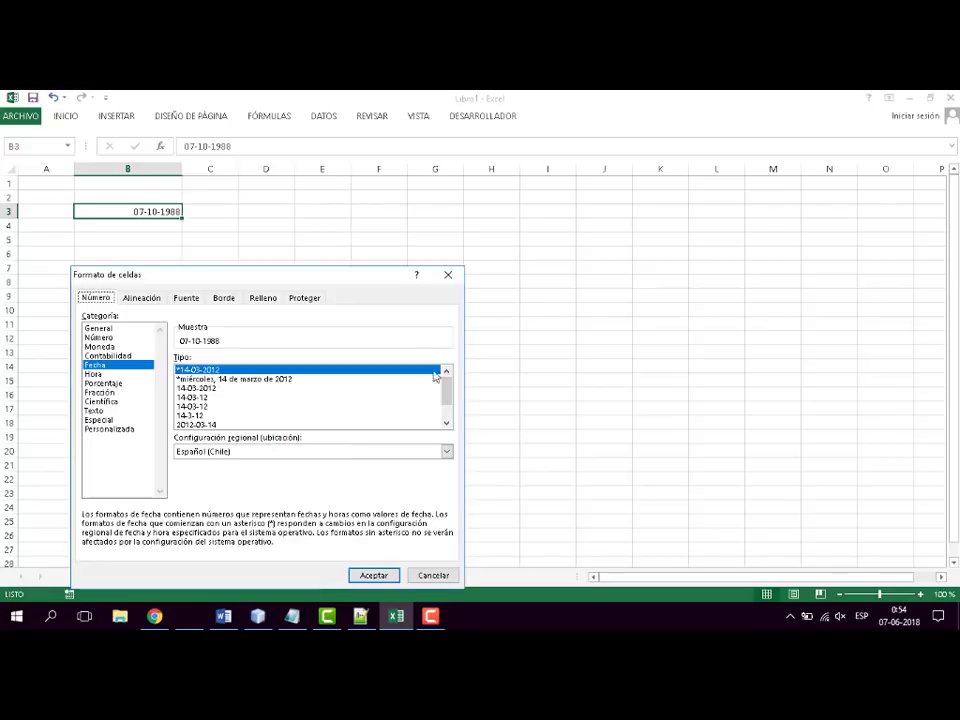
pyautogui.click(100, 337)
pyautogui.click(375, 575)
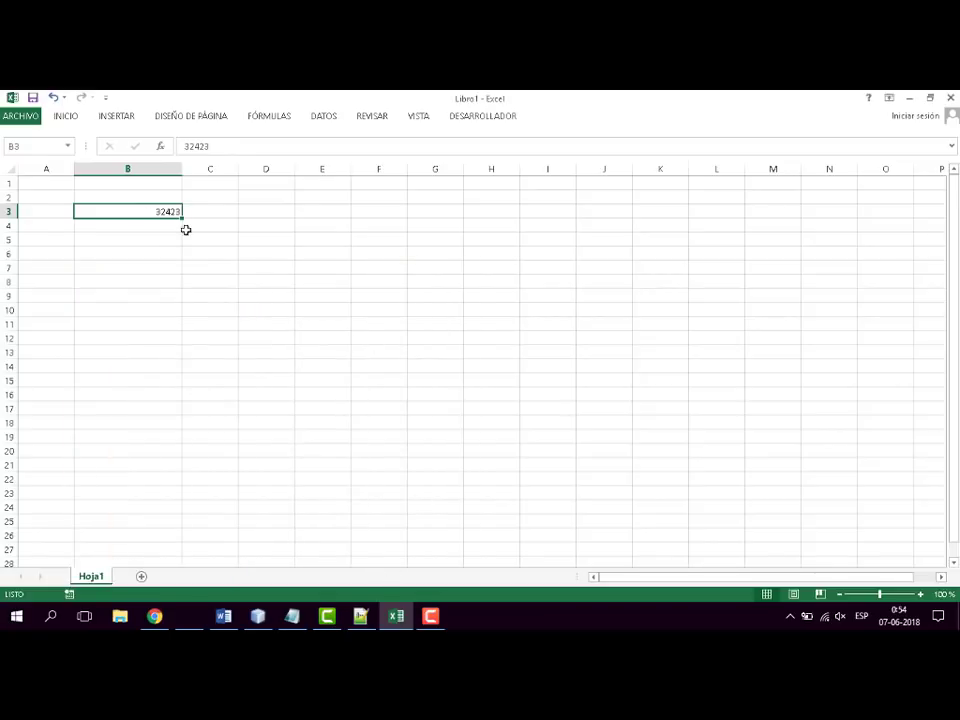
# - Set the format of cell B3 to the General category and deselect the cell
pyautogui.rightClick(155, 211)
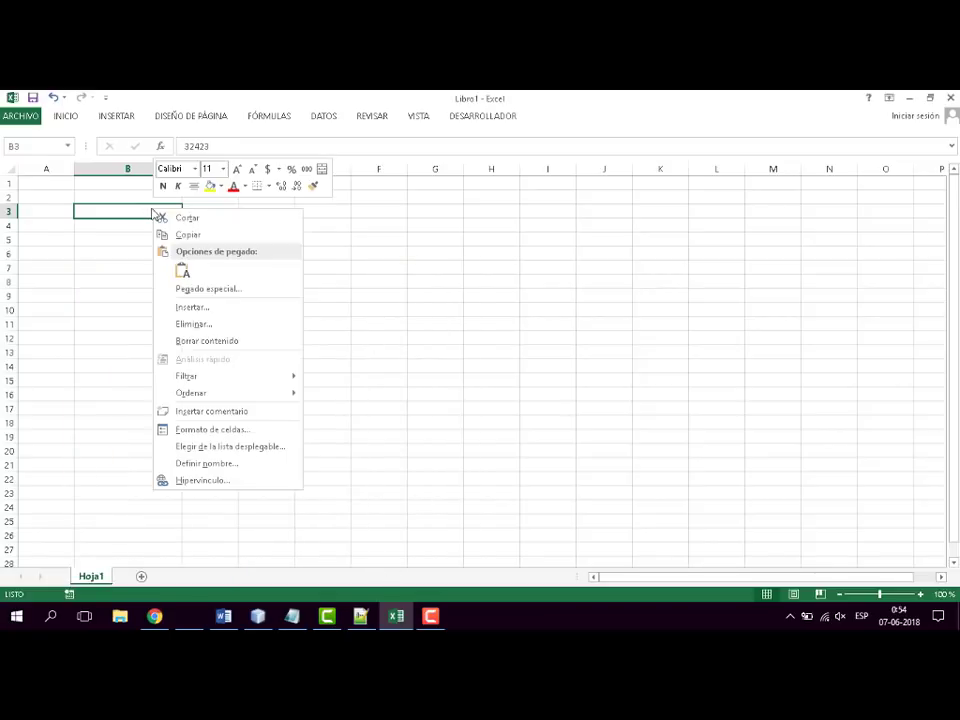
pyautogui.click(235, 430)
pyautogui.click(72, 325)
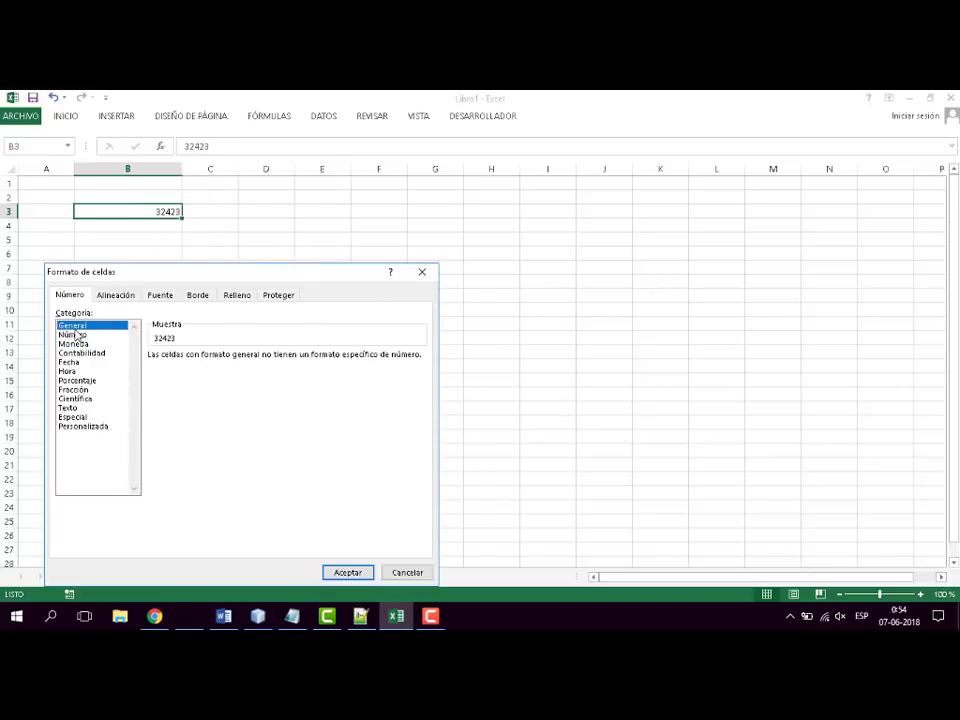
pyautogui.click(354, 576)
pyautogui.click(430, 352)
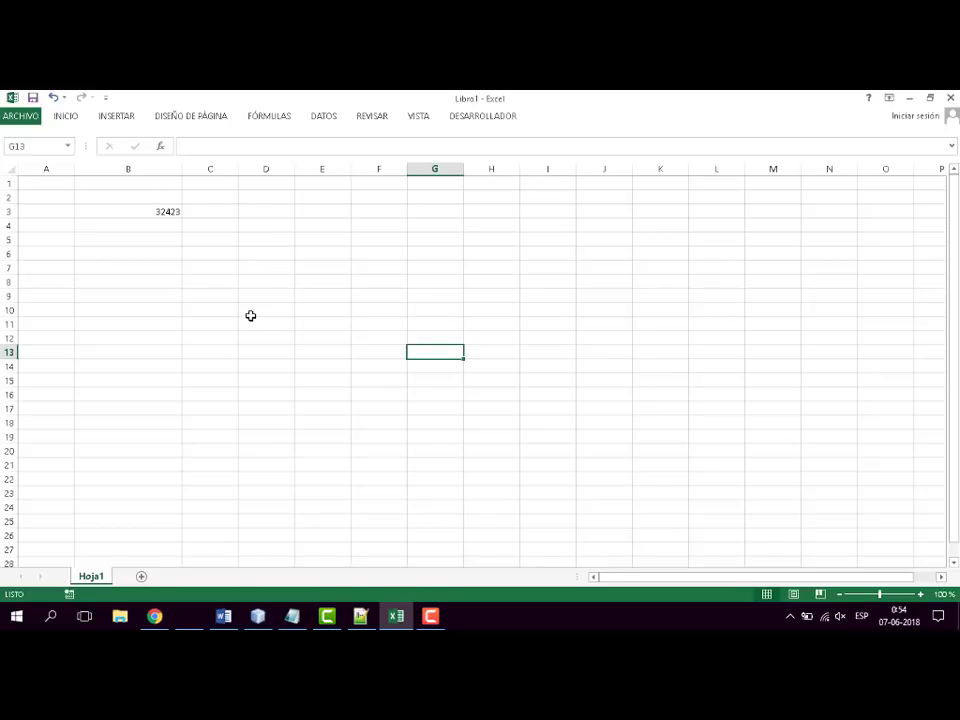
pyautogui.click(270, 340)
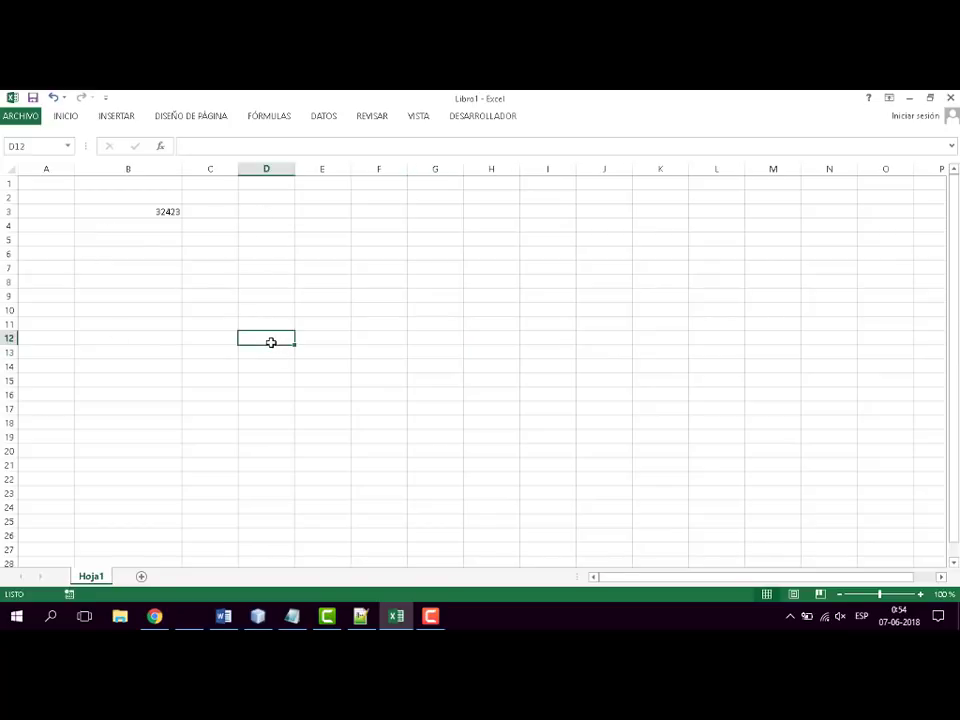
# - Switch to the Word syllabus document and colour the "Formato de celda" topic red
pyautogui.click(397, 617)
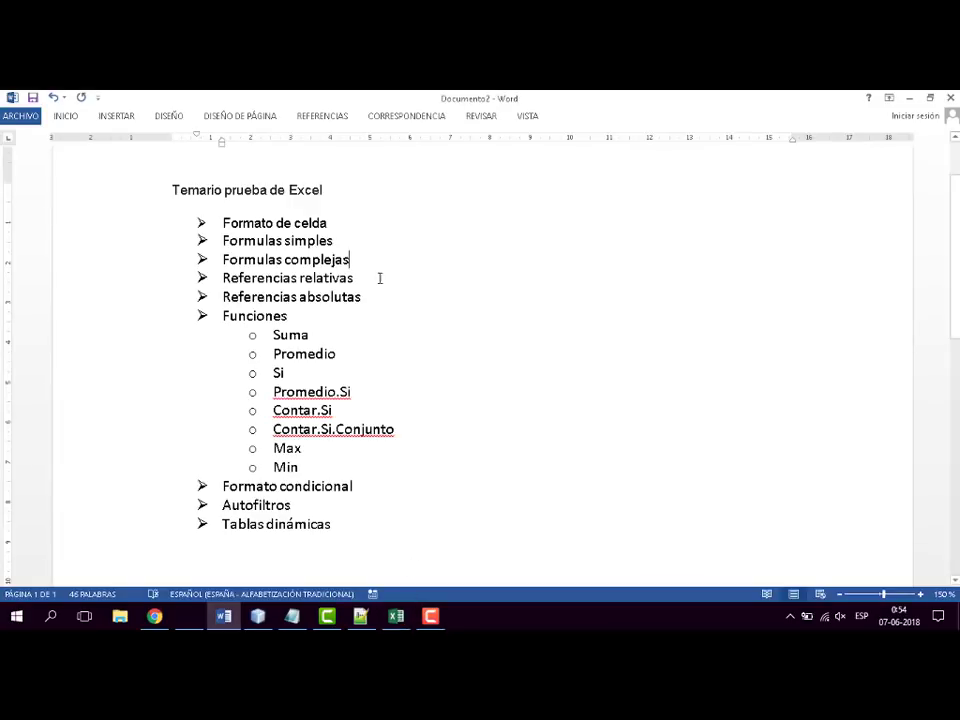
pyautogui.moveTo(331, 222); pyautogui.dragTo(222, 222)
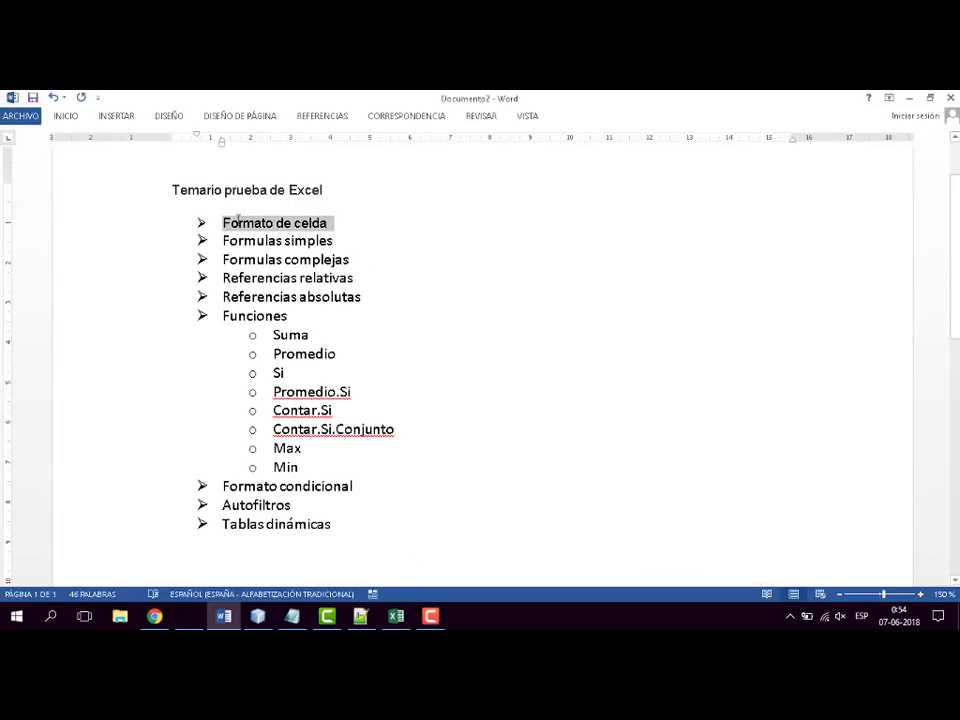
pyautogui.click(66, 117)
pyautogui.click(289, 163)
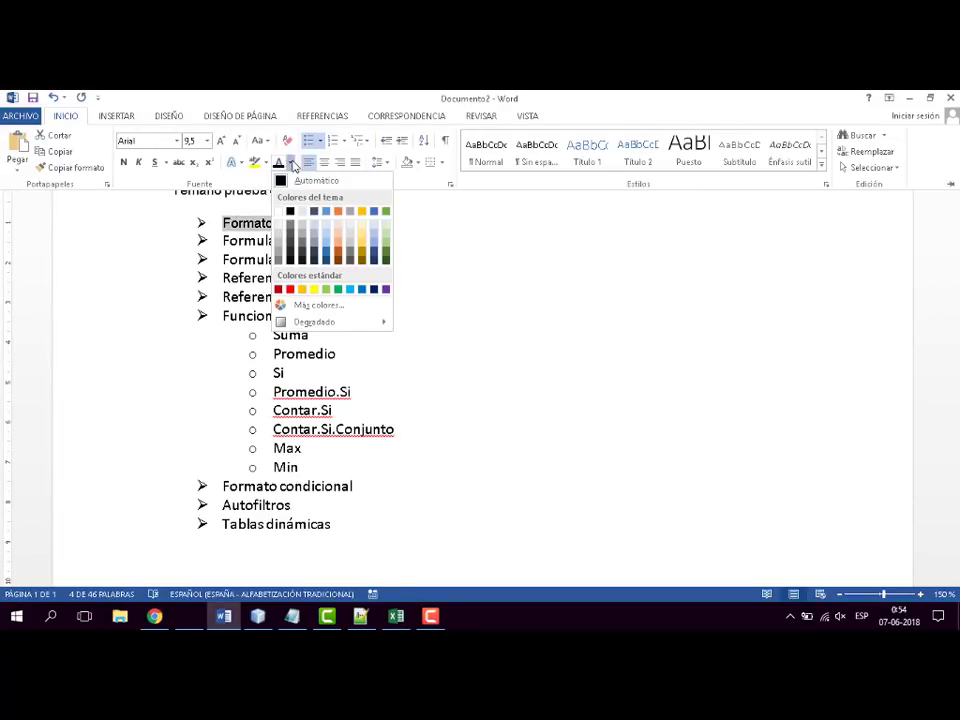
pyautogui.click(289, 289)
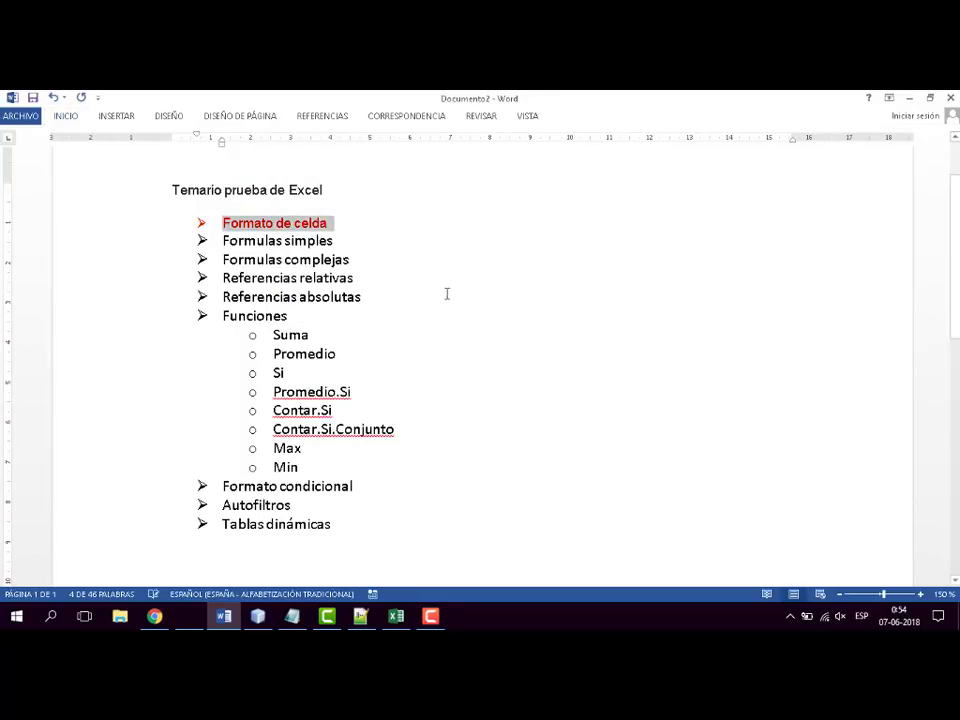
# - Switch to the Excel workbook and enter the labels n1, n2 and resultado in cells A3, A4 and A5
pyautogui.moveTo(338, 241); pyautogui.dragTo(222, 241)
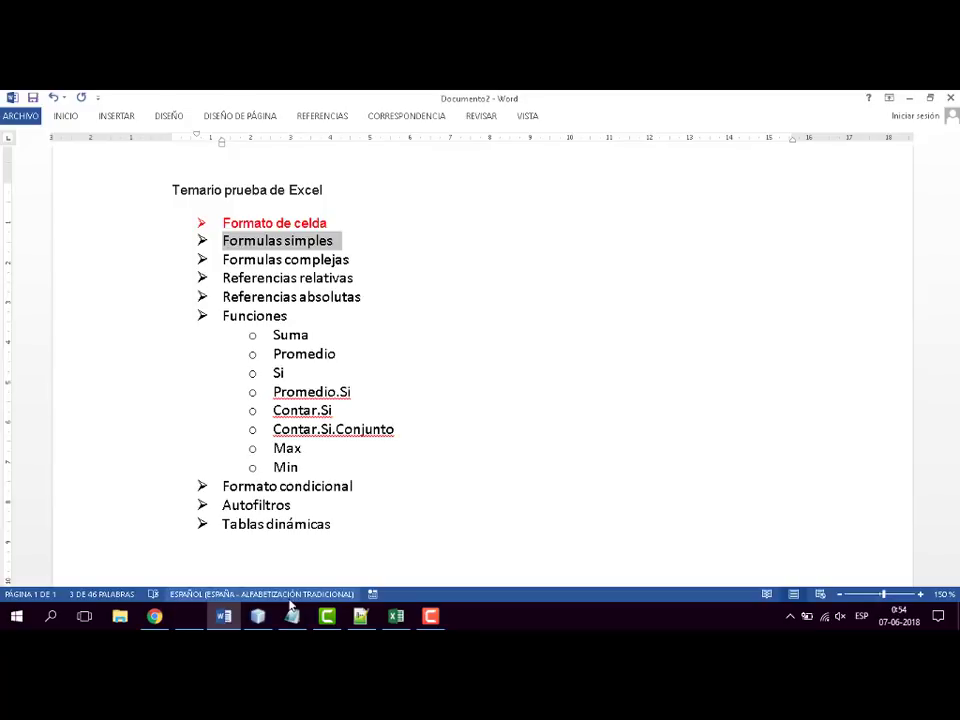
pyautogui.click(396, 616)
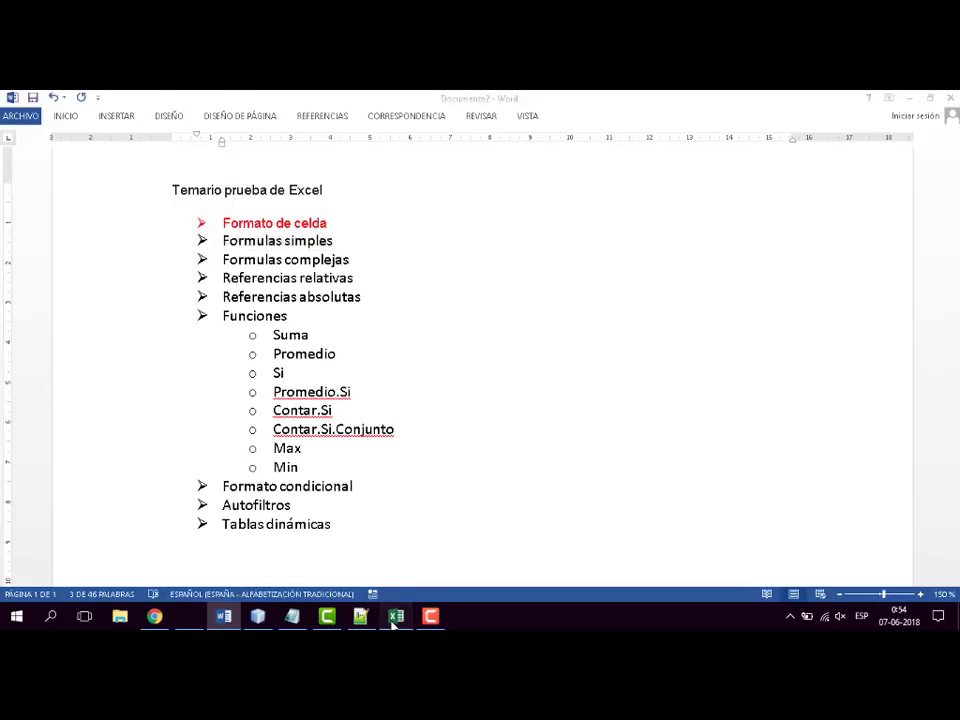
pyautogui.click(42, 211)
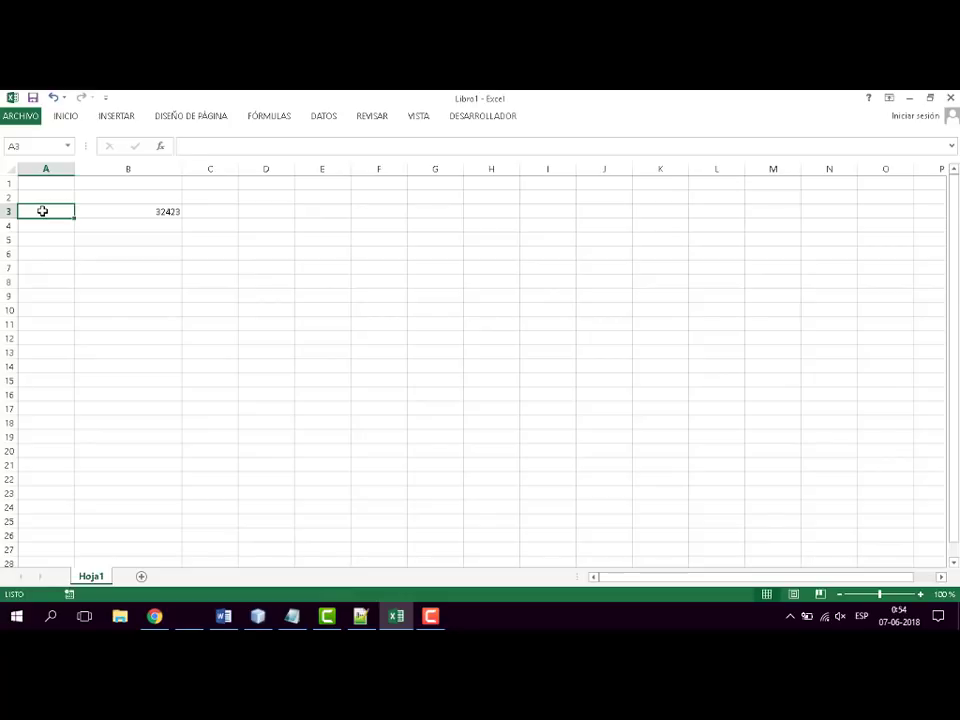
pyautogui.write('n1')
pyautogui.press('Return')
pyautogui.write('n2')
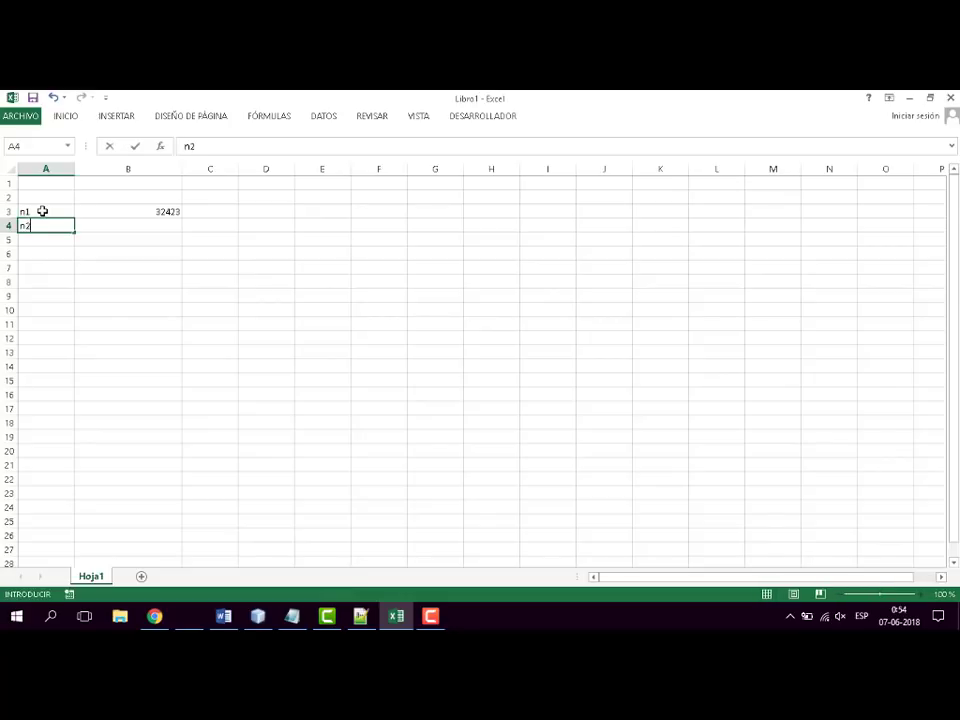
pyautogui.press('Return')
pyautogui.write('res')
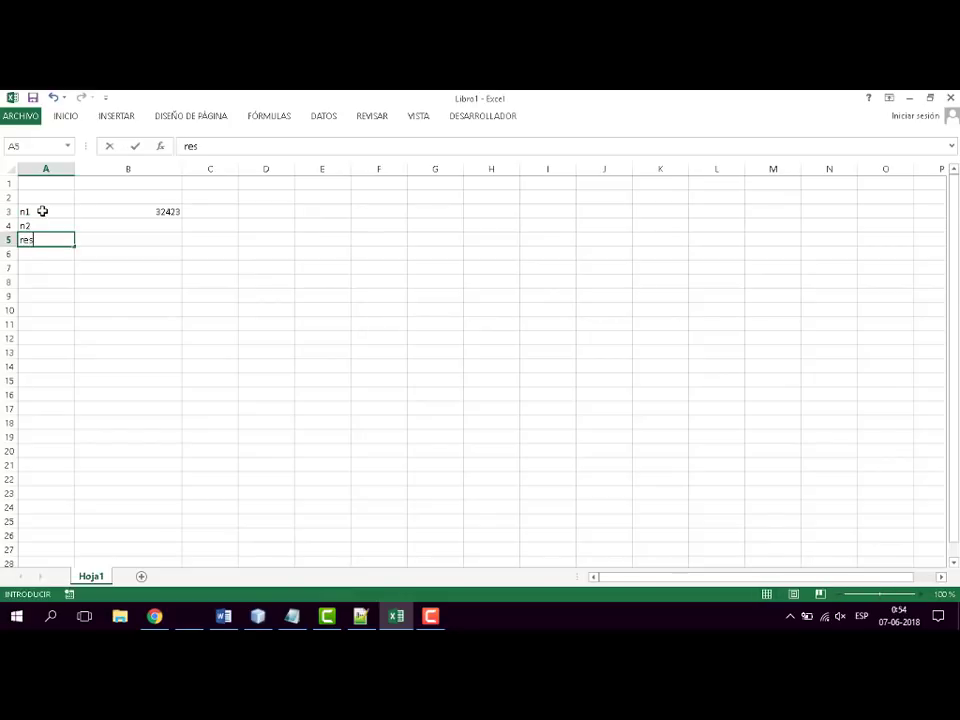
pyautogui.write('ultado')
pyautogui.press('Return')
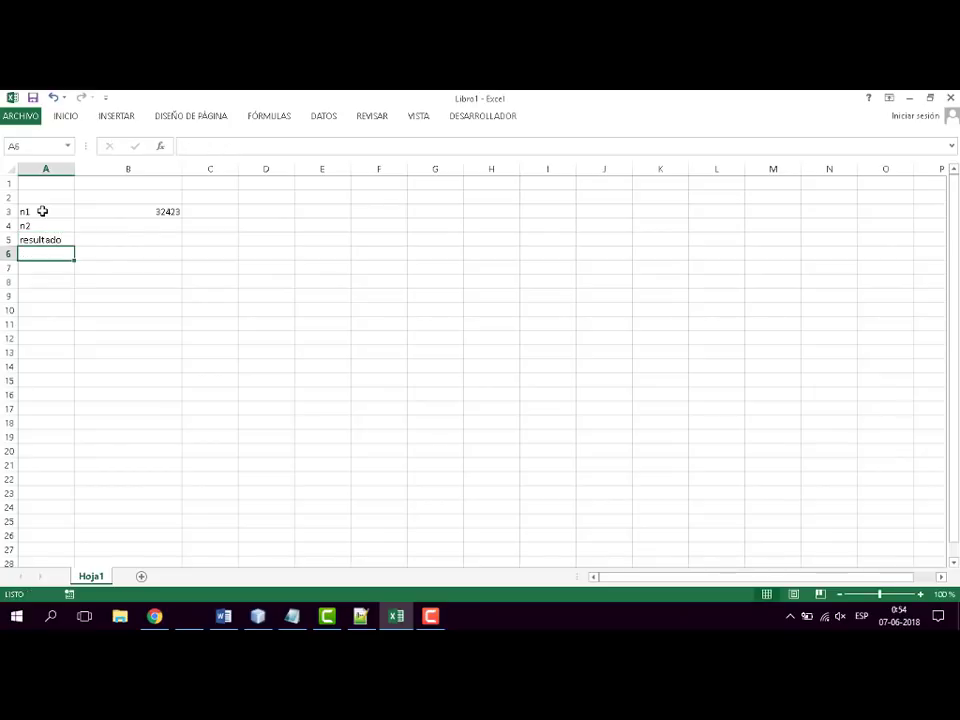
# - Enter the value 677 in cell B4 beside the n2 label
pyautogui.press('Up')
pyautogui.press('Right')
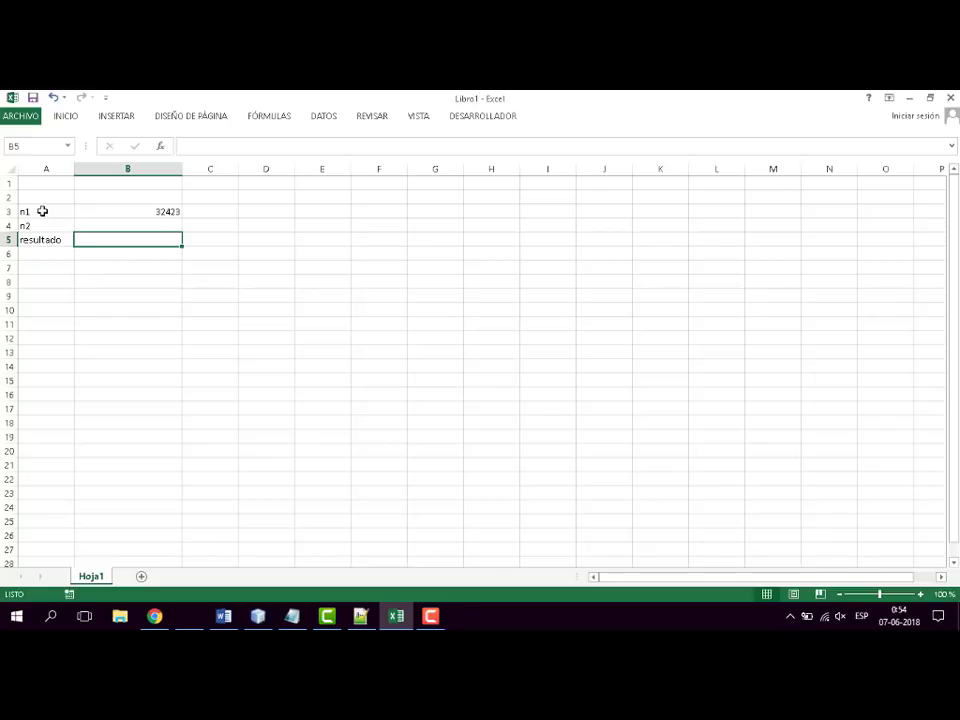
pyautogui.press('Up')
pyautogui.write('67')
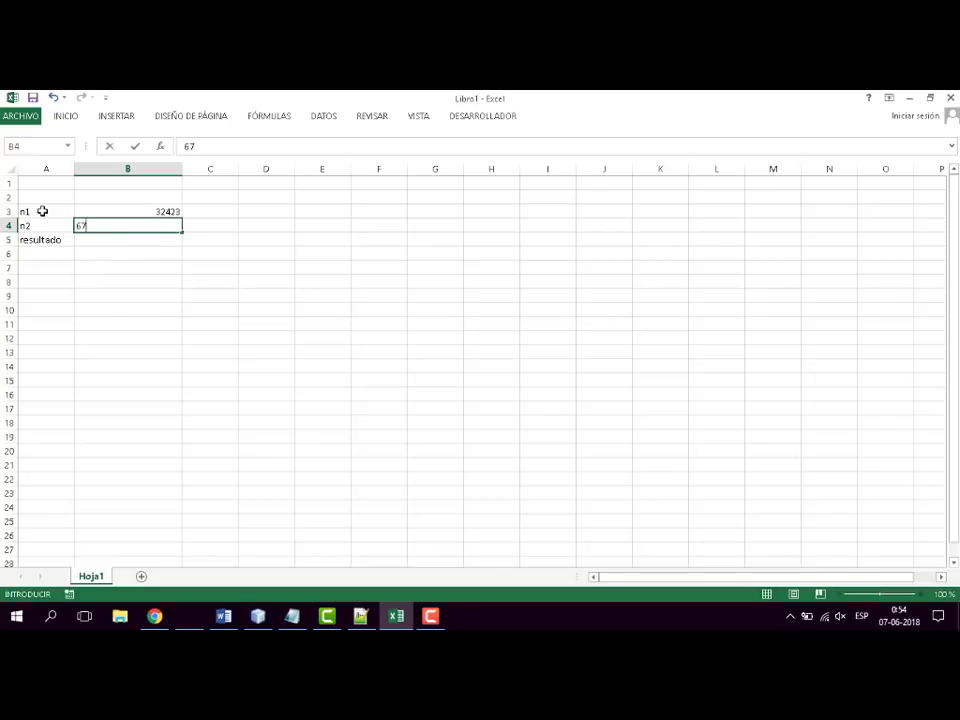
pyautogui.press('Return')
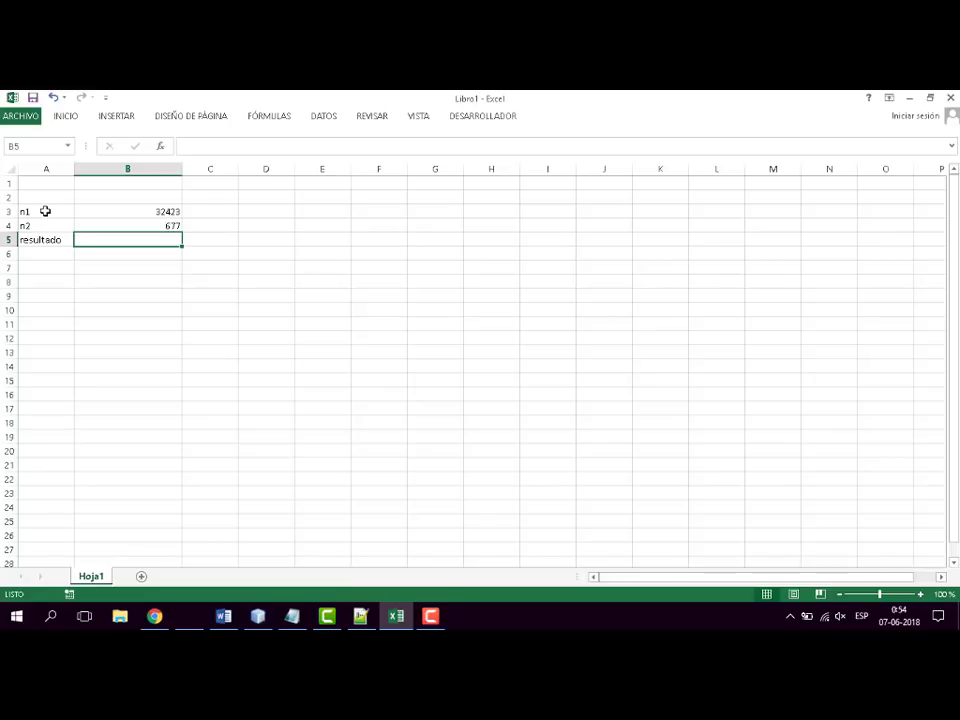
pyautogui.write('=')
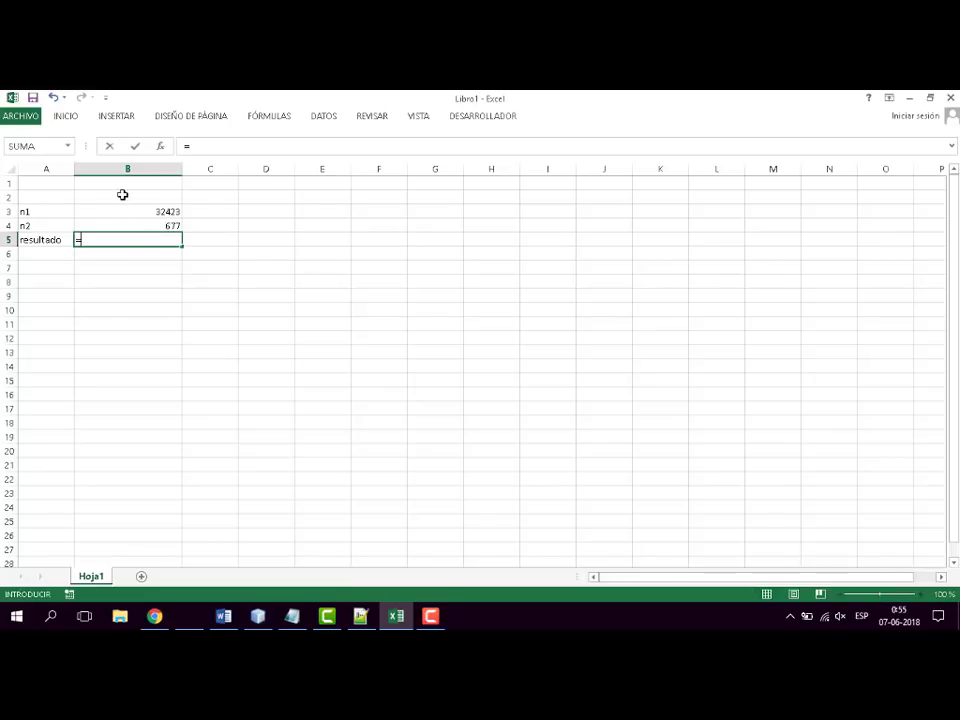
pyautogui.click(163, 212)
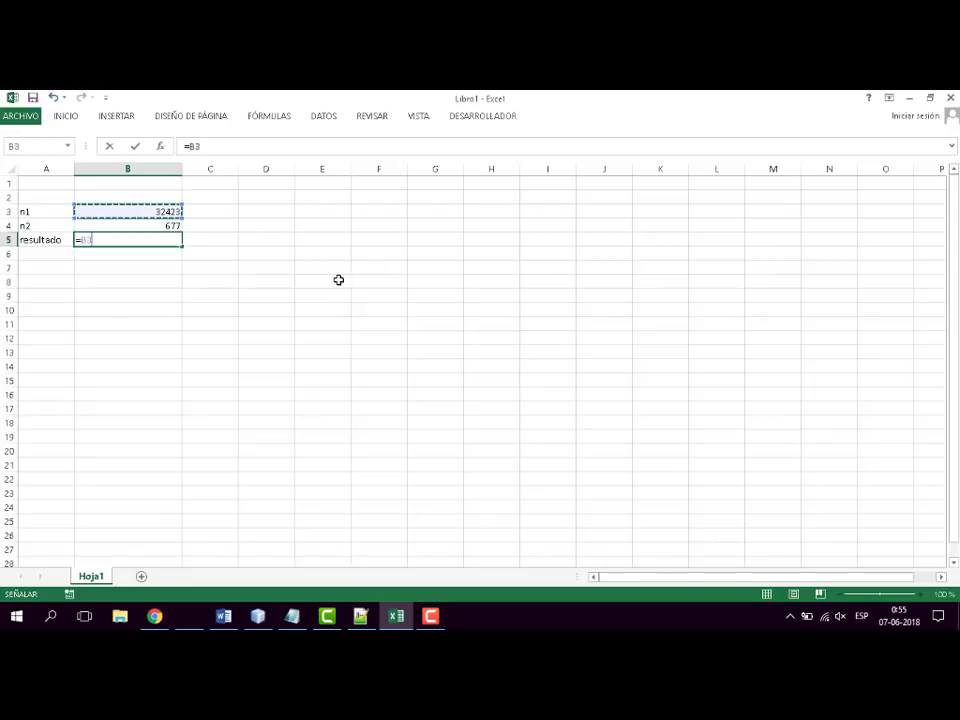
pyautogui.press('BackSpace')
pyautogui.press('BackSpace')
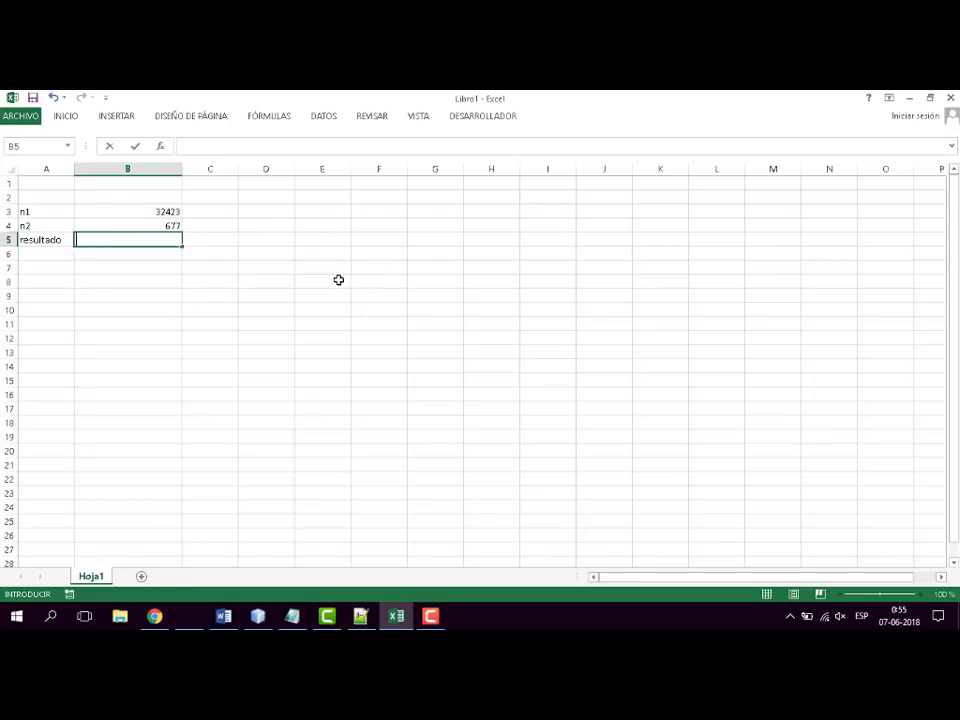
# - Add n1 and n2 in cell B5 with the formula =B3+B4
pyautogui.write('=')
pyautogui.click(170, 212)
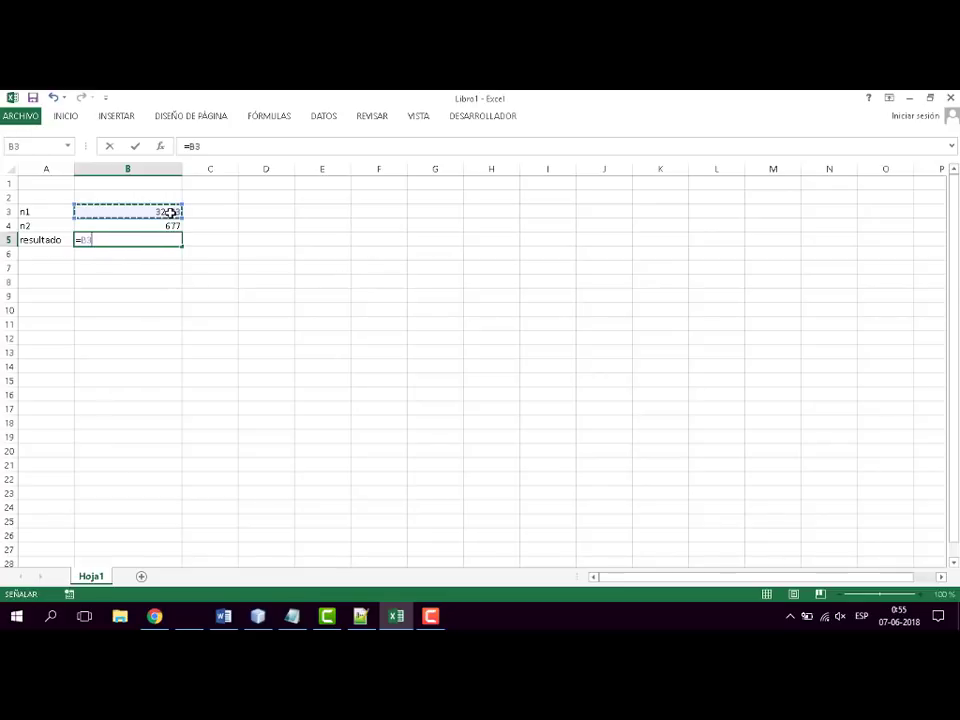
pyautogui.write('+')
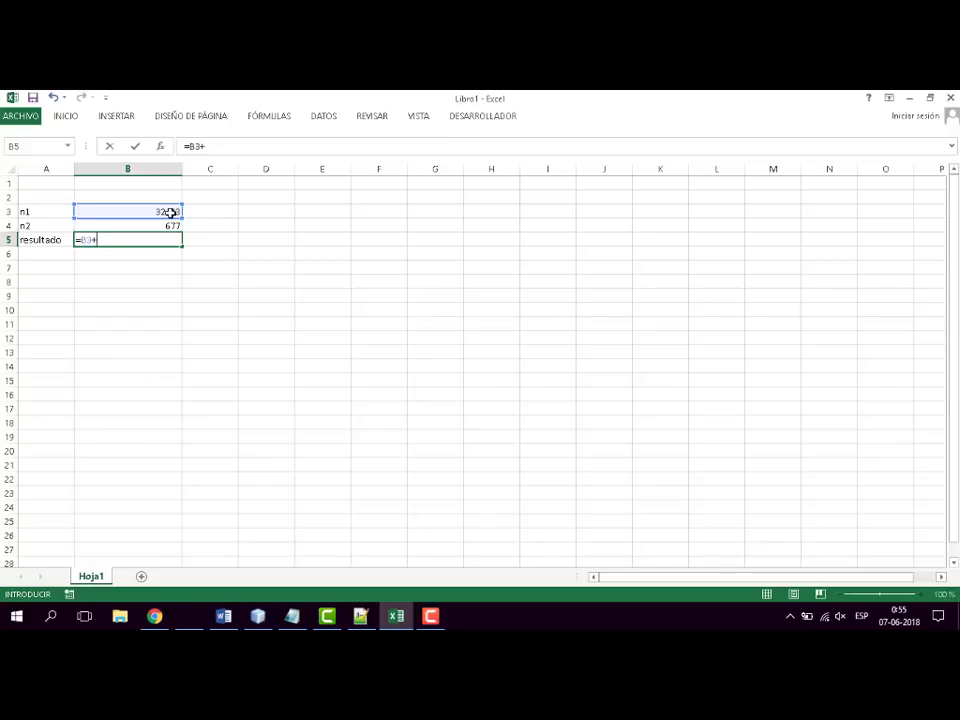
pyautogui.click(137, 225)
pyautogui.press('Return')
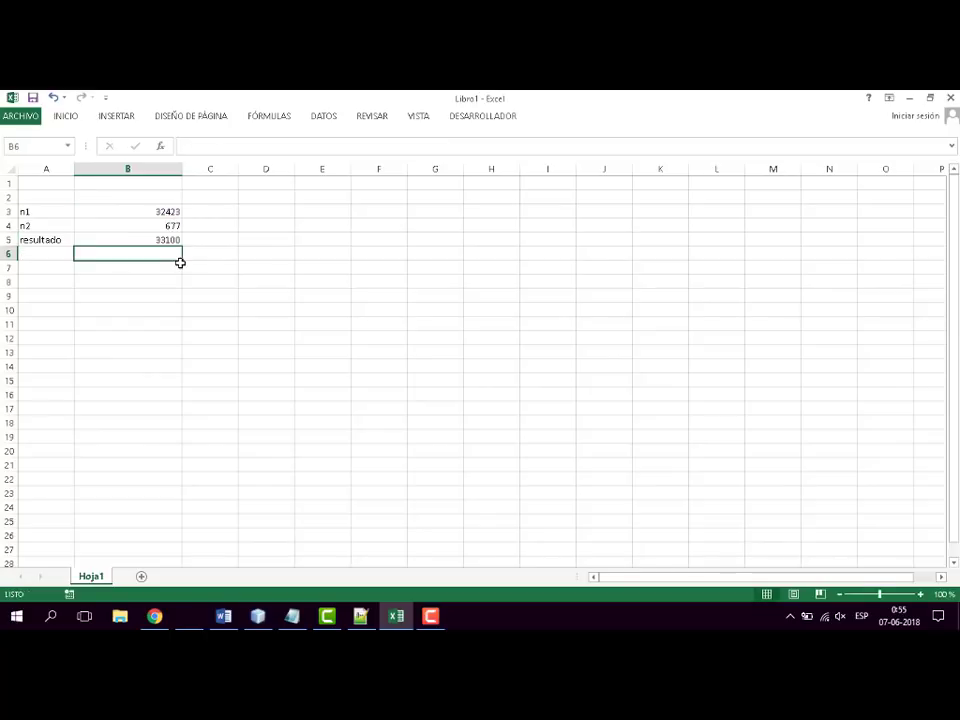
# - Clear the addition formula from cell B5 and deselect the cell
pyautogui.press('Up')
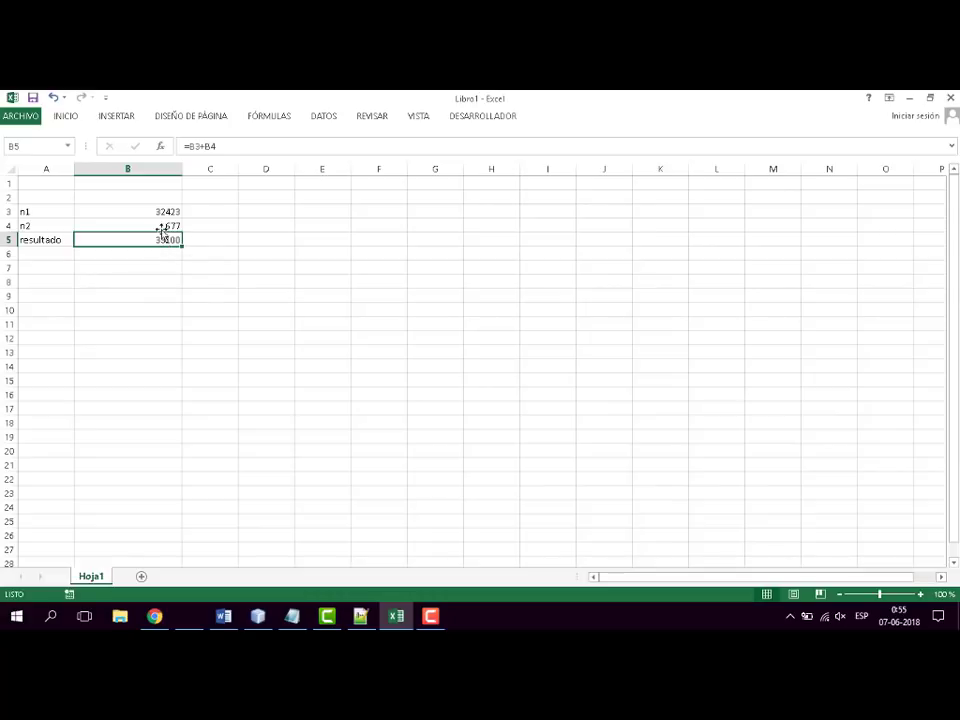
pyautogui.press('Delete')
pyautogui.click(184, 298)
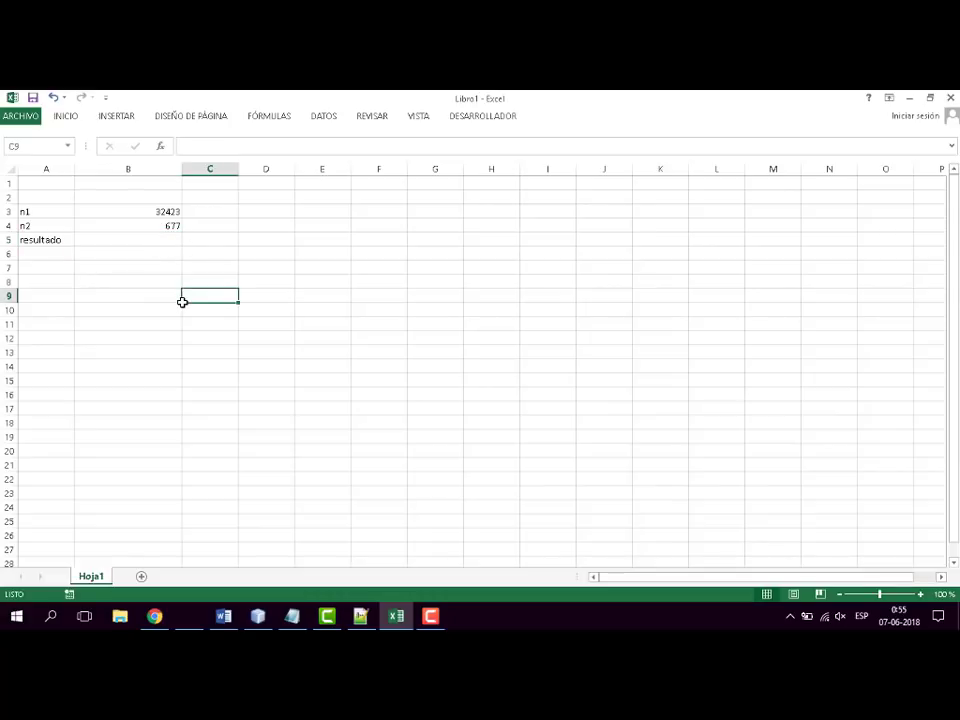
# - Subtract n2 from n1 in cell B5 with the formula =B3-B4
pyautogui.click(156, 239)
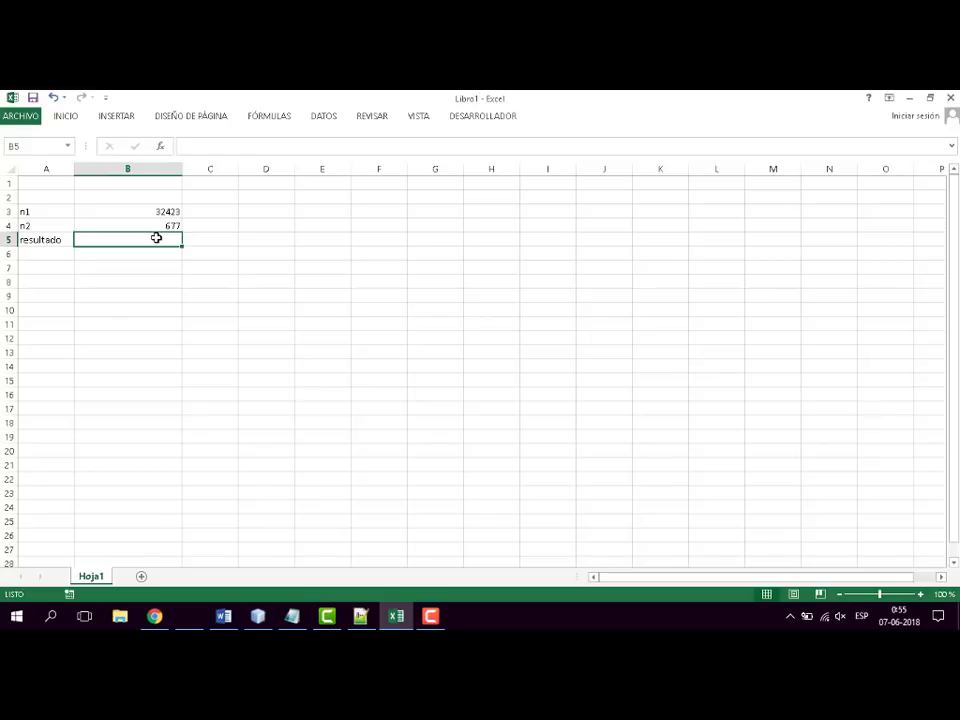
pyautogui.write('=')
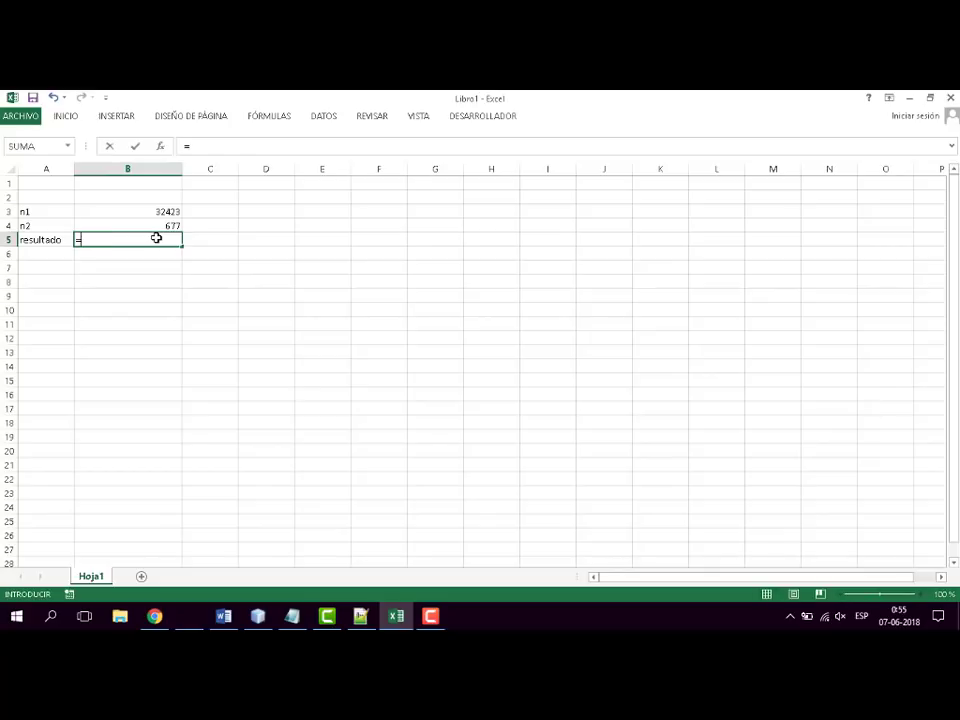
pyautogui.click(166, 212)
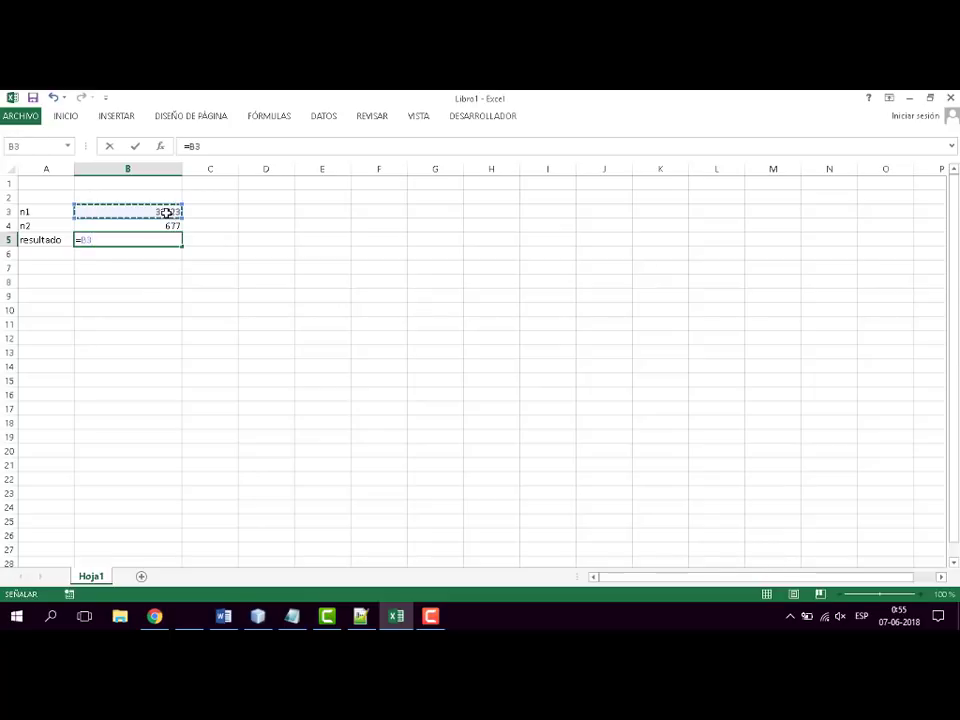
pyautogui.write('-')
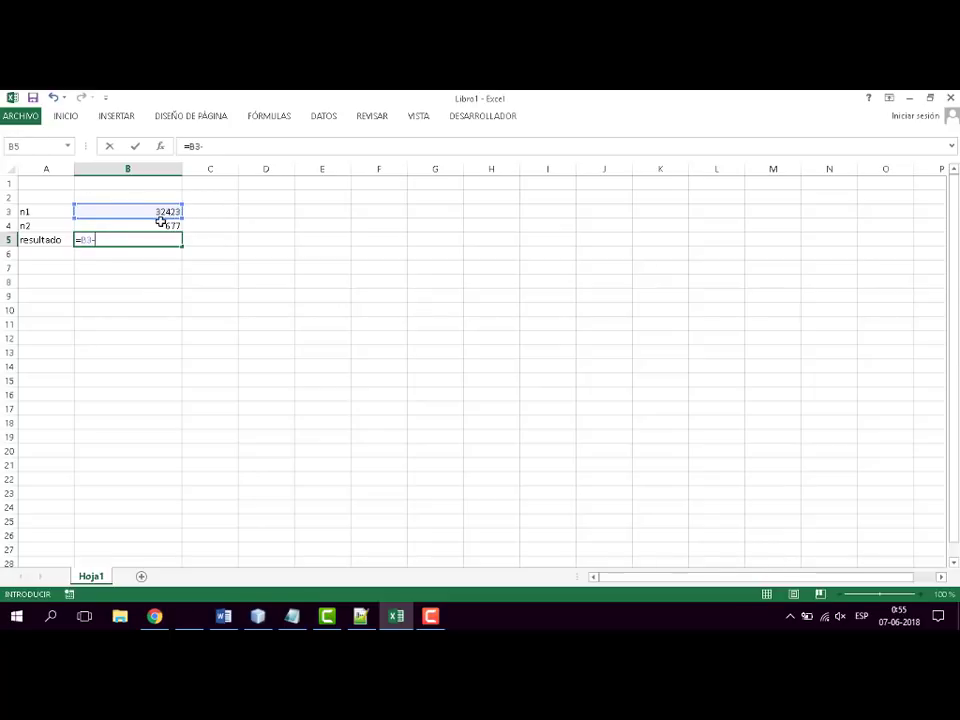
pyautogui.click(160, 225)
pyautogui.press('Return')
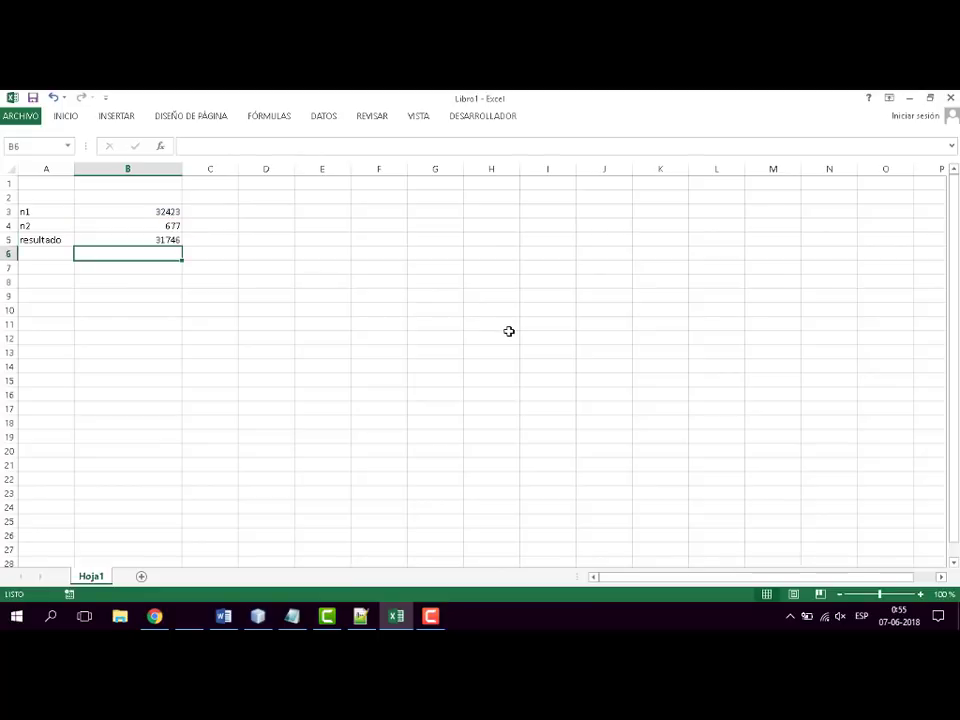
# - Change the formula in cell B5 to the multiplication =B3*B4
pyautogui.click(141, 238)
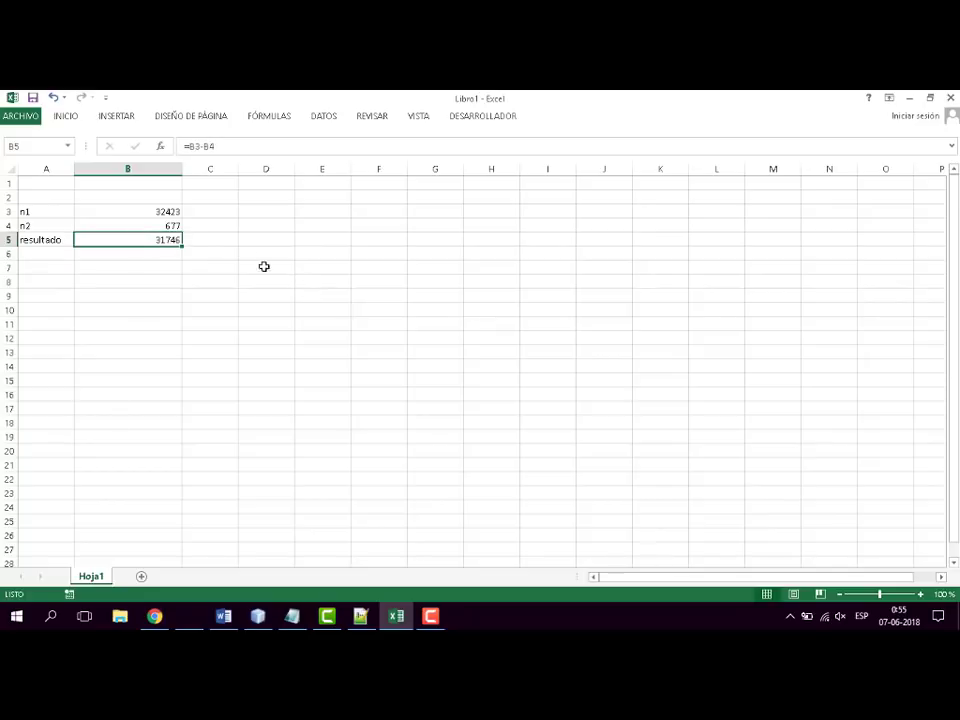
pyautogui.click(203, 146)
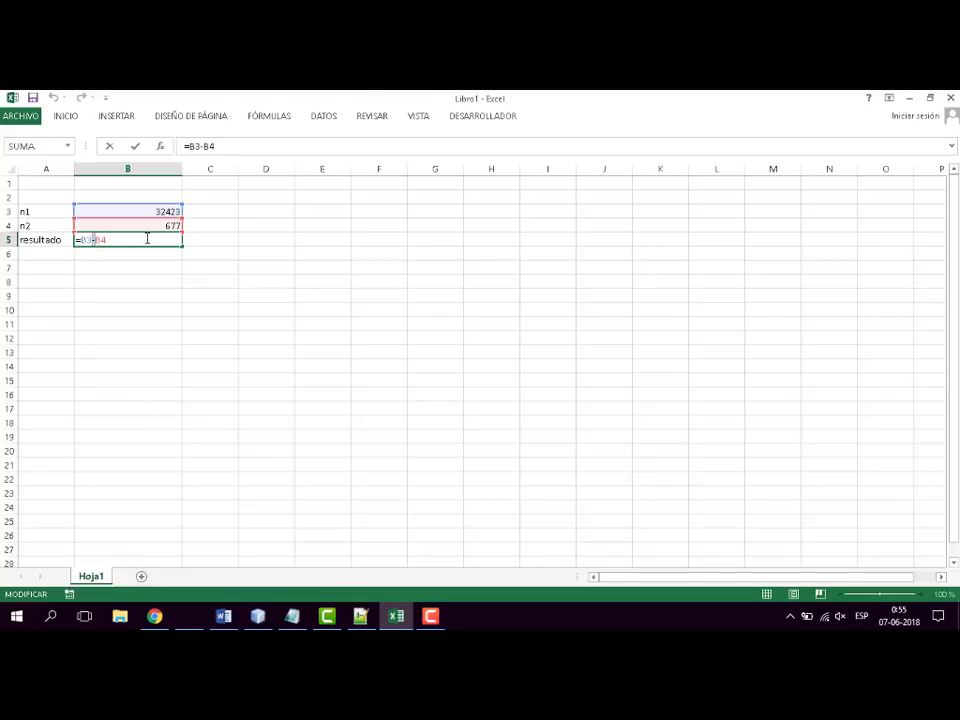
pyautogui.write('*')
pyautogui.press('Return')
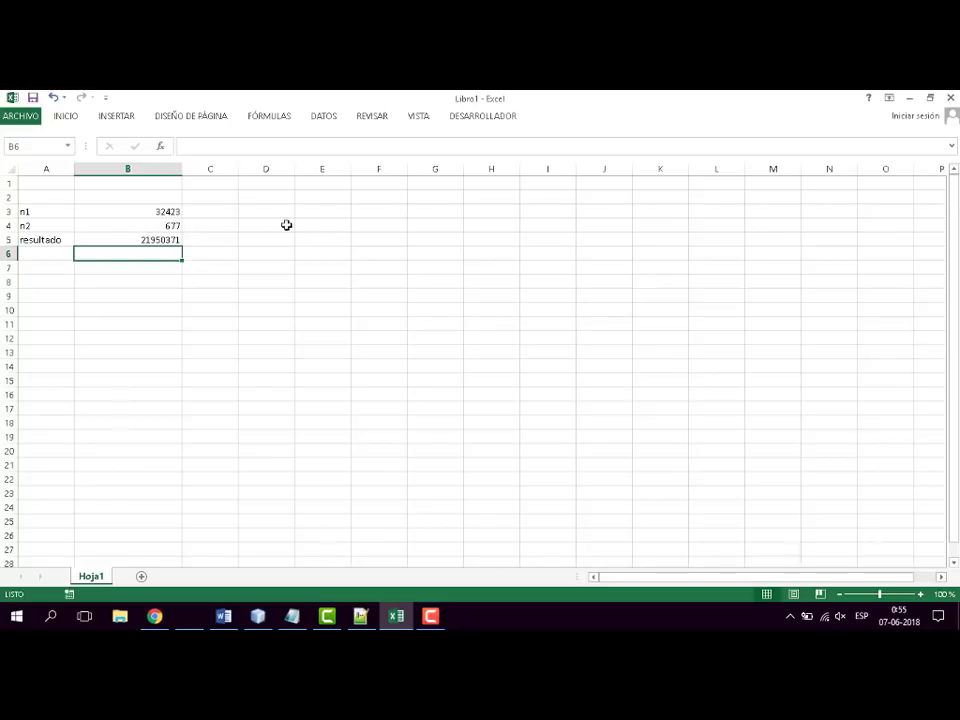
# - Change the formula in cell B5 to the division =B3/B4
pyautogui.click(130, 236)
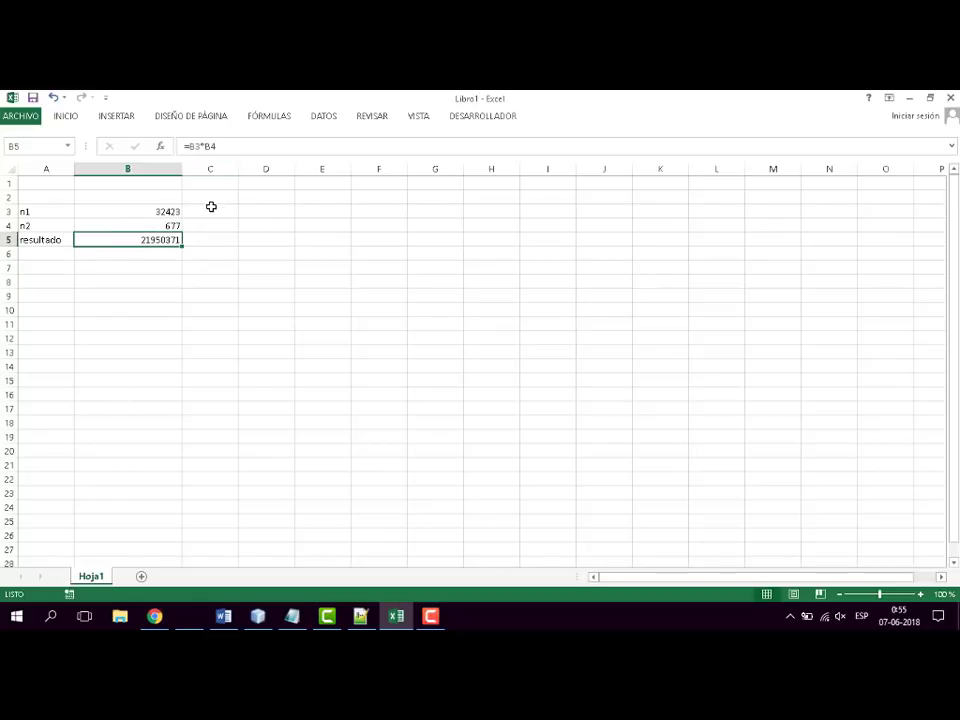
pyautogui.press('F2')
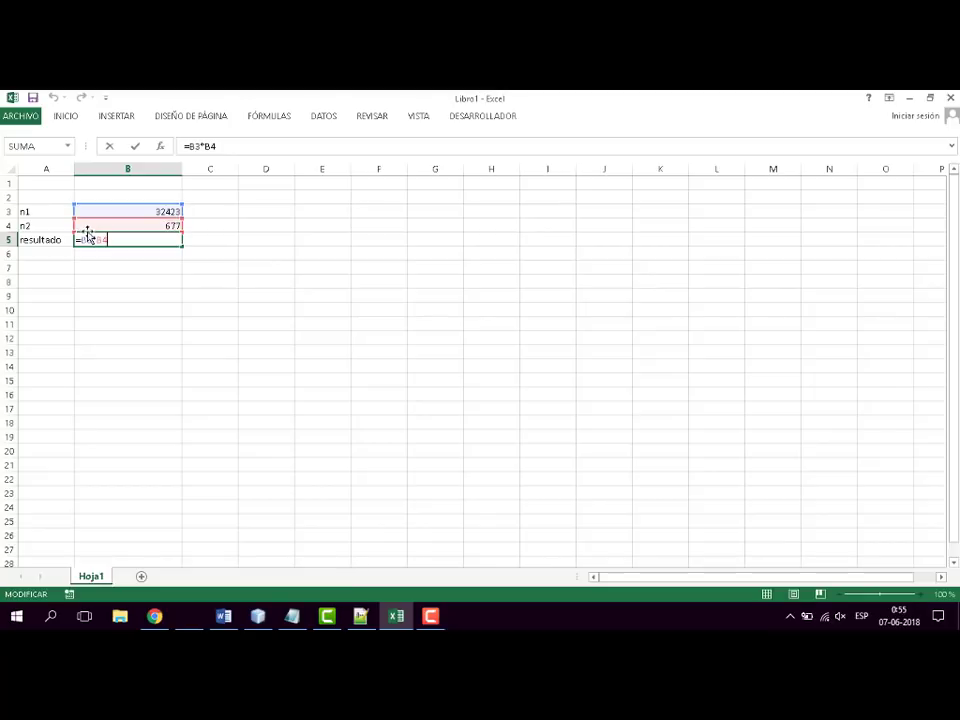
pyautogui.press('BackSpace')
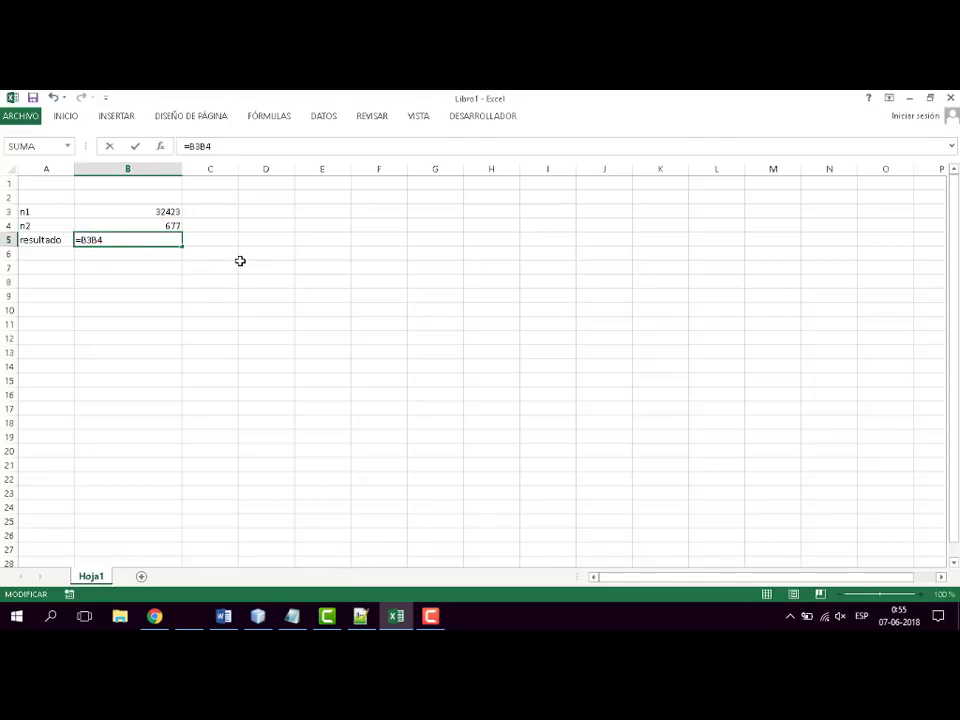
pyautogui.write('/')
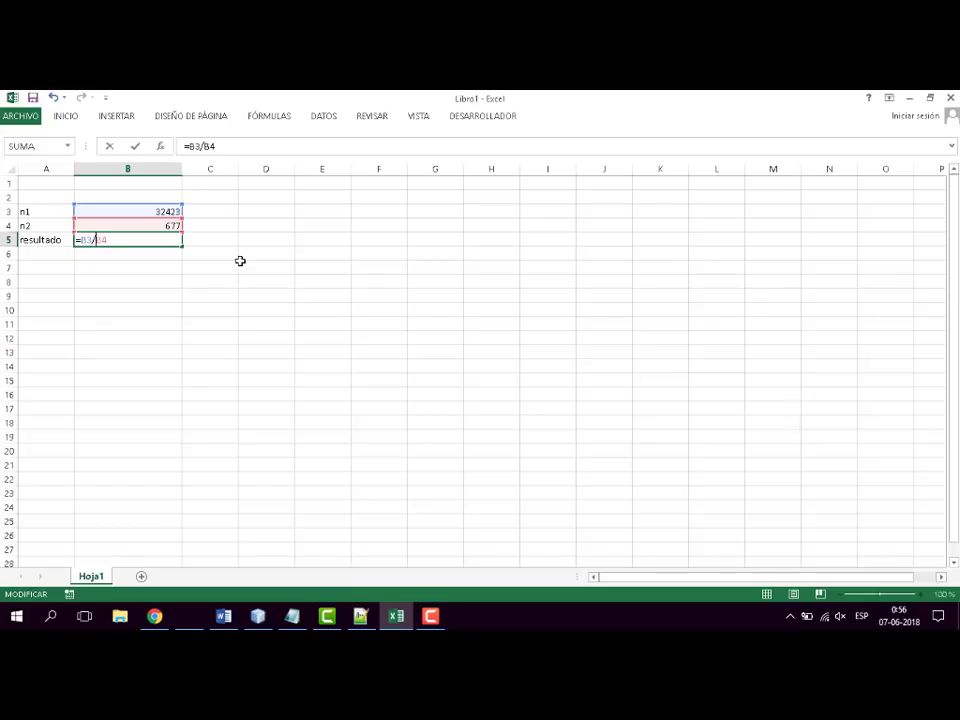
pyautogui.press('Return')
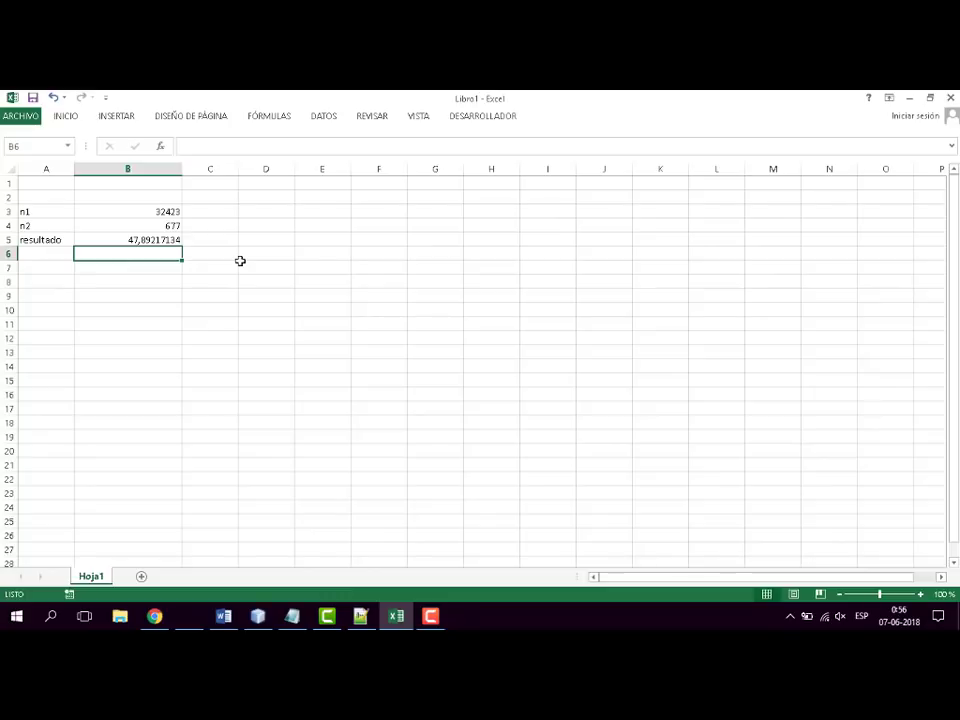
# - Clear the division formula from cell B5 and deselect the cell
pyautogui.click(171, 242)
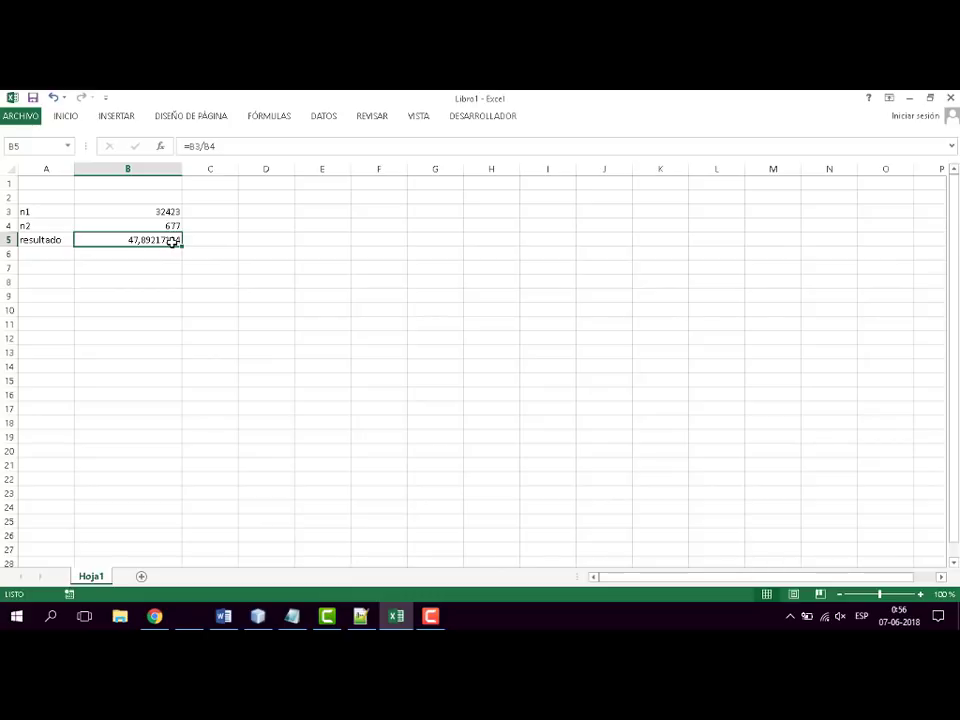
pyautogui.press('Delete')
pyautogui.click(462, 451)
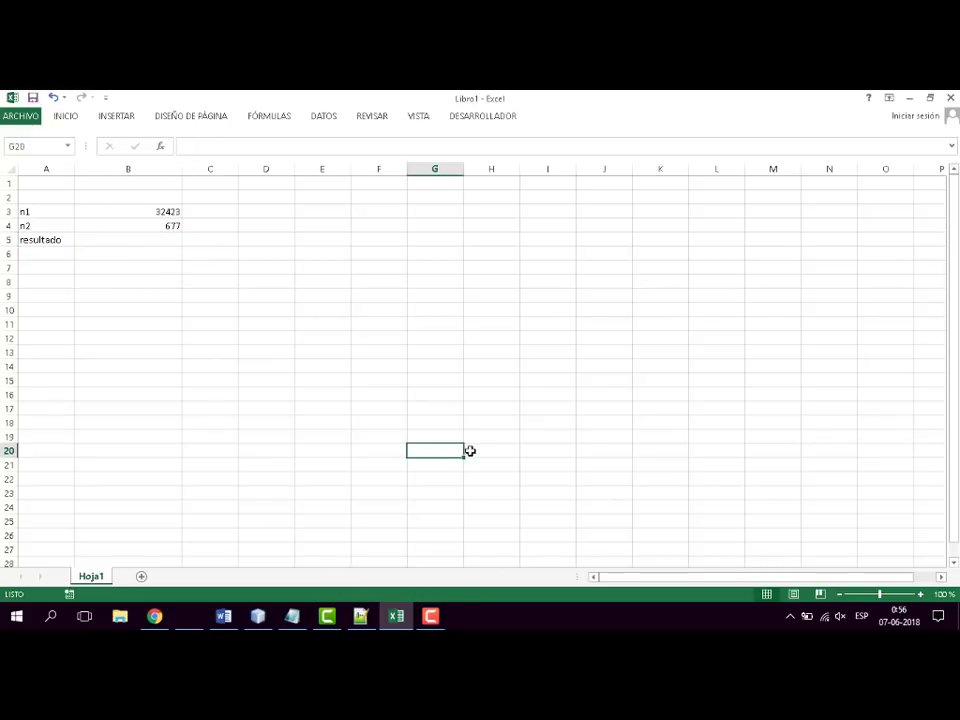
# - Switch to the Word syllabus document and colour the "Formulas simples" topic red
pyautogui.click(405, 620)
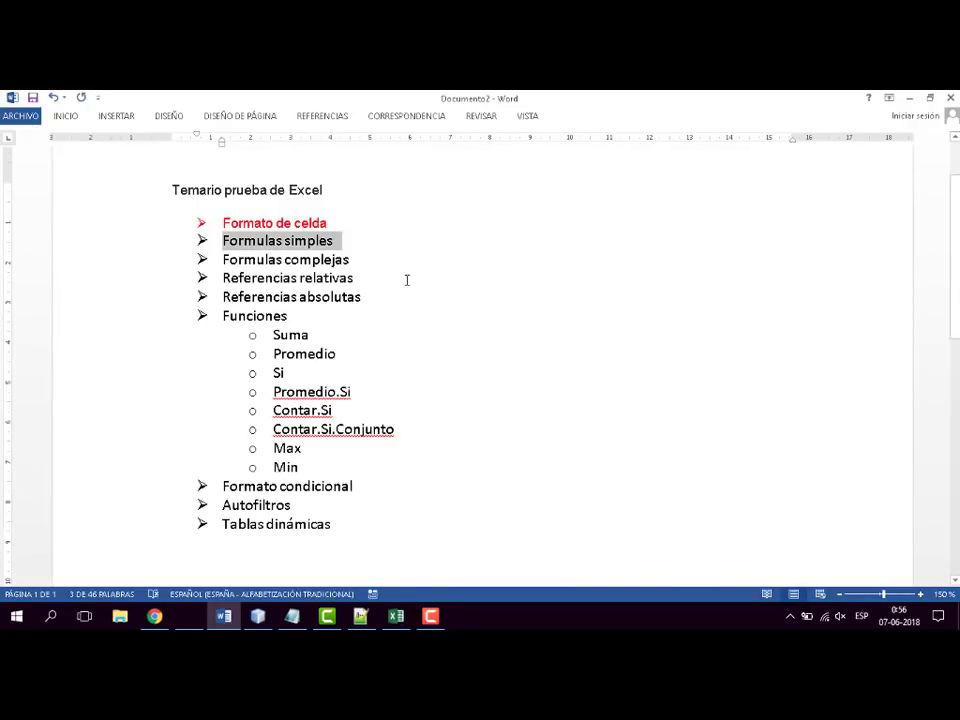
pyautogui.click(357, 239)
pyautogui.moveTo(343, 238); pyautogui.dragTo(220, 236)
pyautogui.click(78, 117)
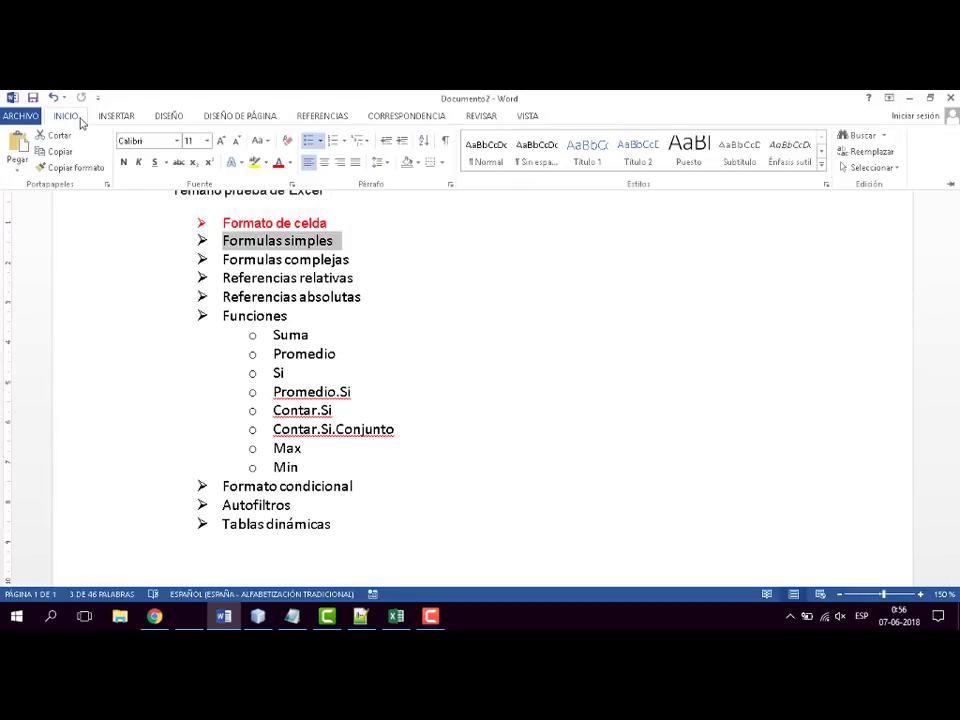
pyautogui.click(282, 166)
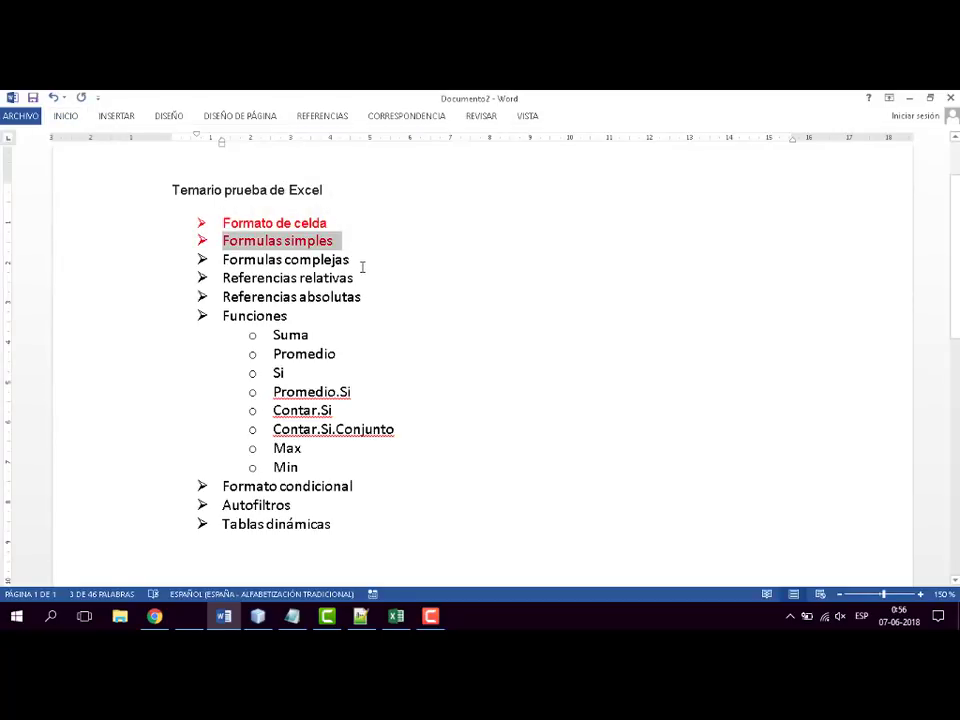
# - Highlight the "Formulas complejas" topic in the syllabus and deselect it
pyautogui.click(356, 261)
pyautogui.moveTo(356, 261); pyautogui.dragTo(222, 261)
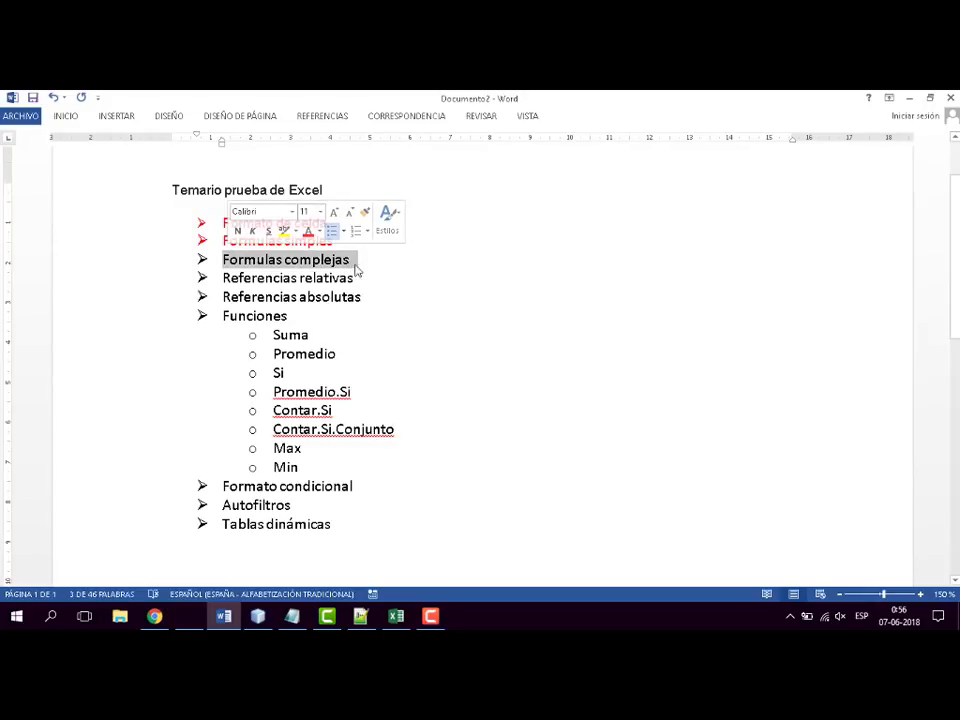
pyautogui.click(469, 277)
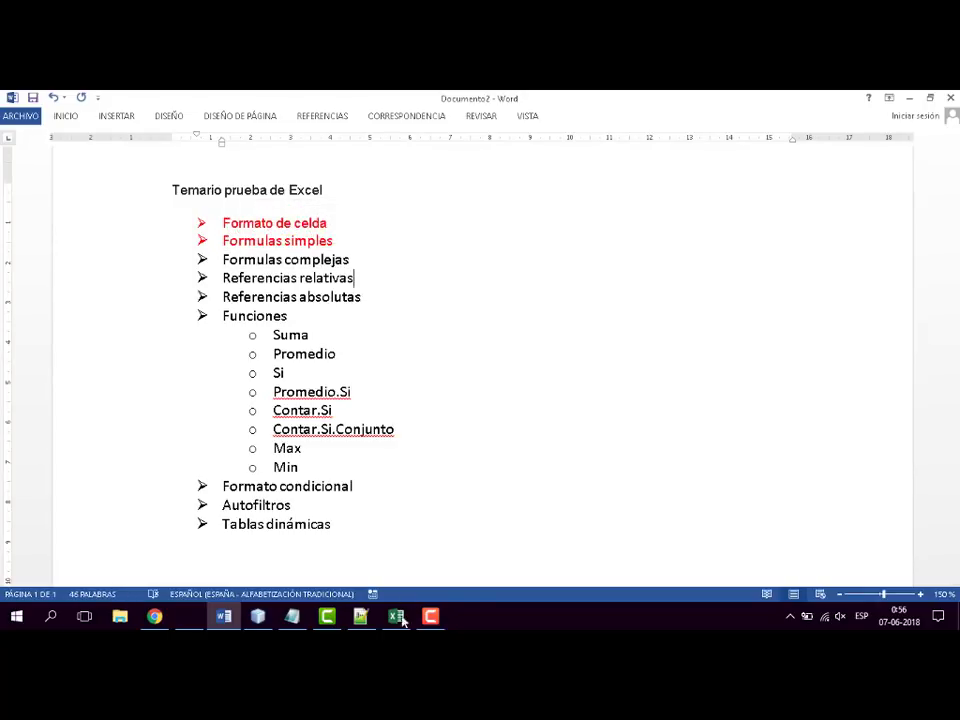
# - Switch to the Excel workbook and enter the labels n3, n4 and n5 in cells A5 to A7, replacing the resultado label
pyautogui.hotkey('alt', 'Tab')
pyautogui.click(252, 330)
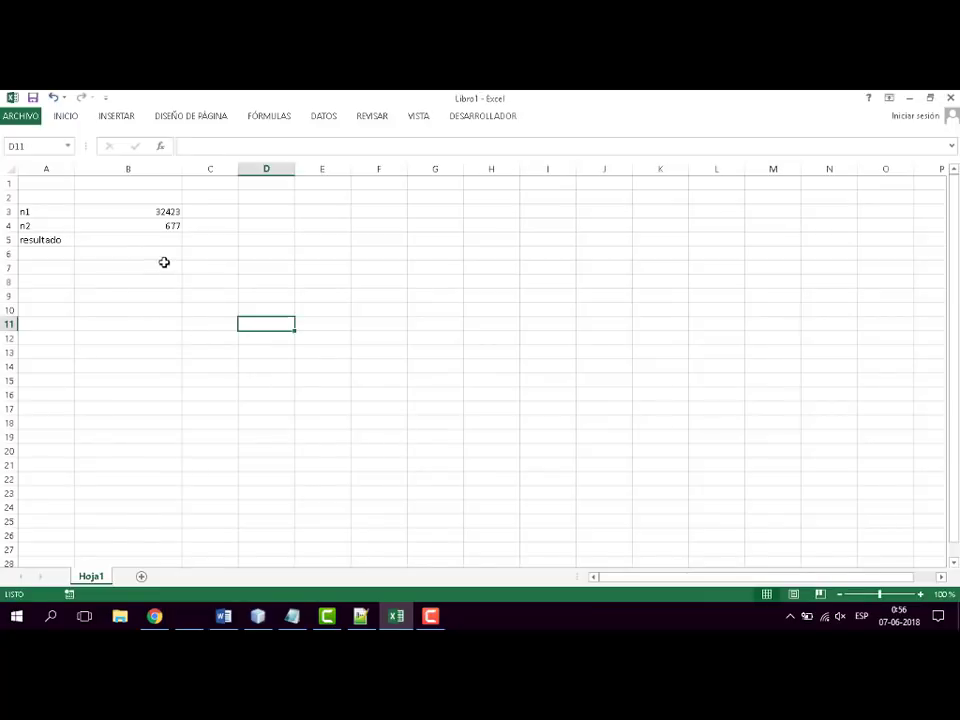
pyautogui.click(154, 237)
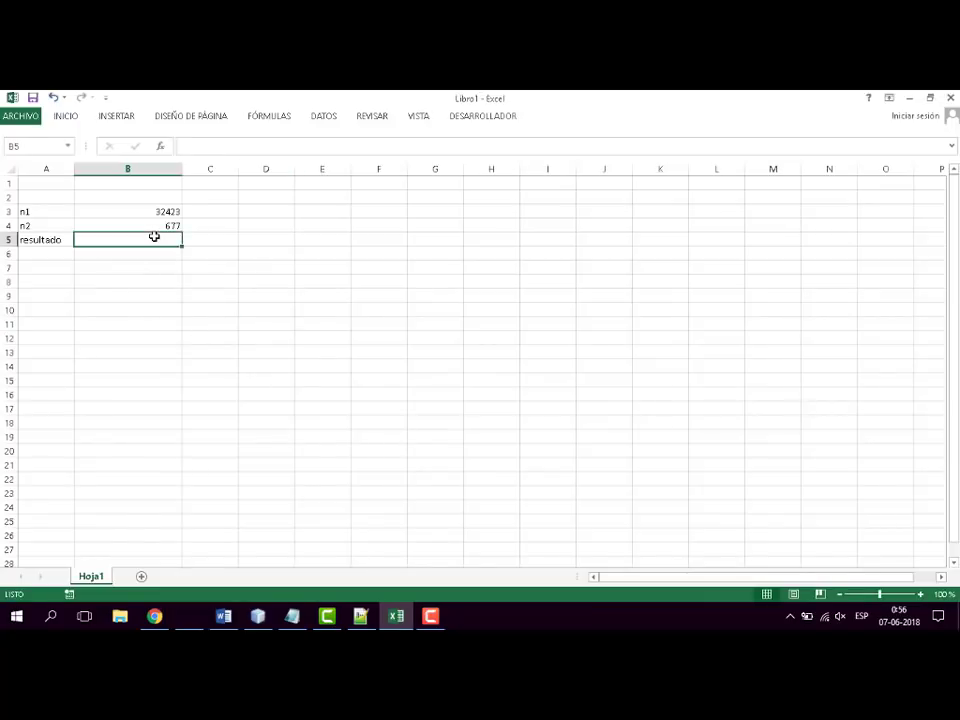
pyautogui.click(51, 241)
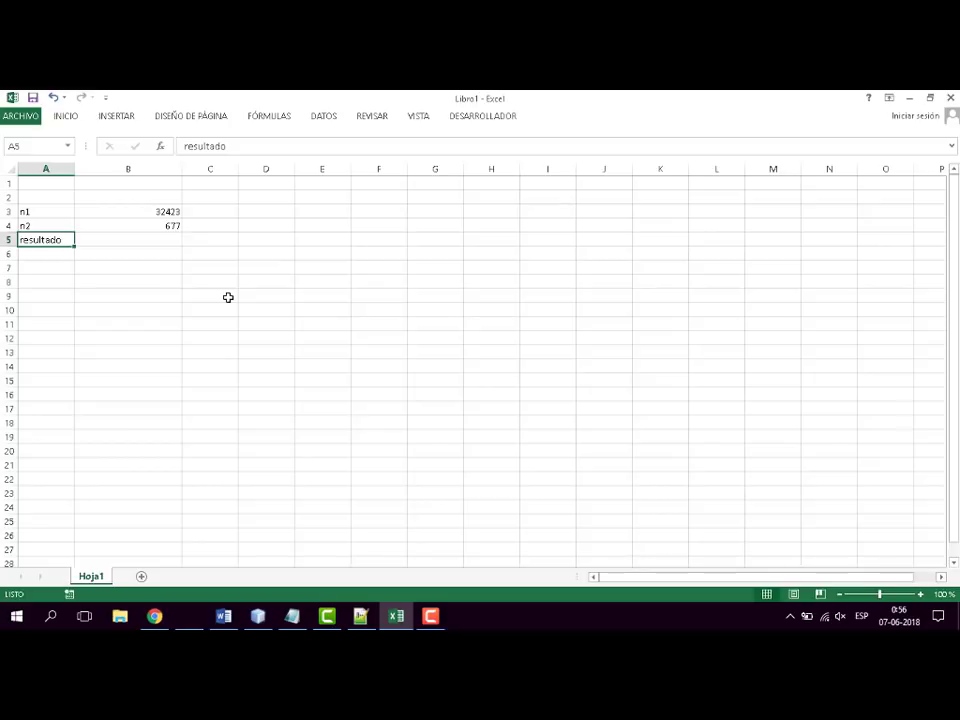
pyautogui.click(158, 241)
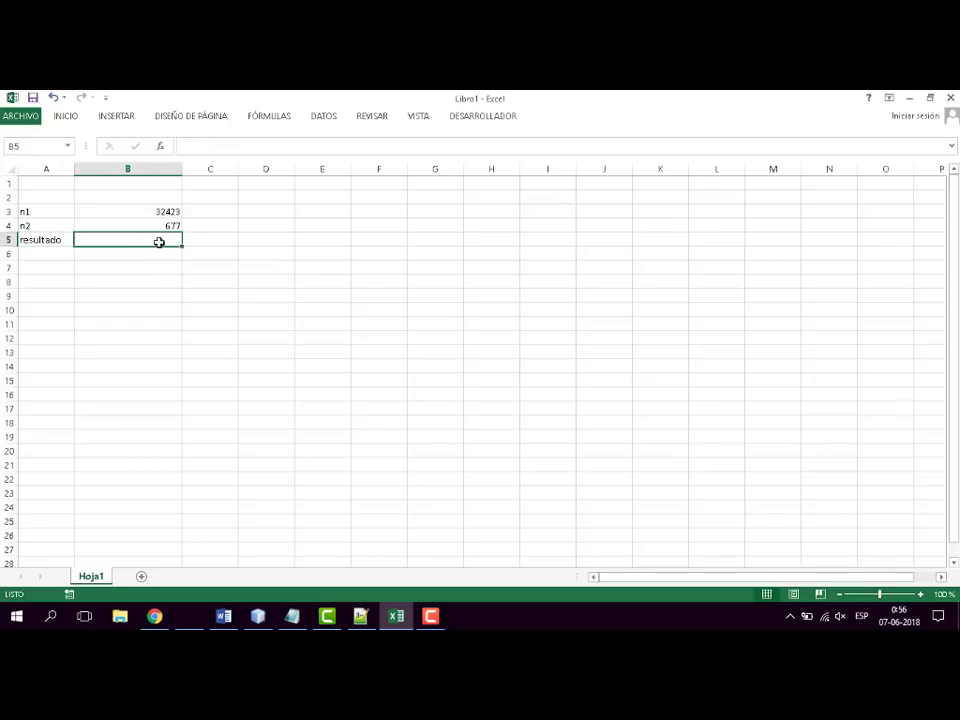
pyautogui.click(34, 240)
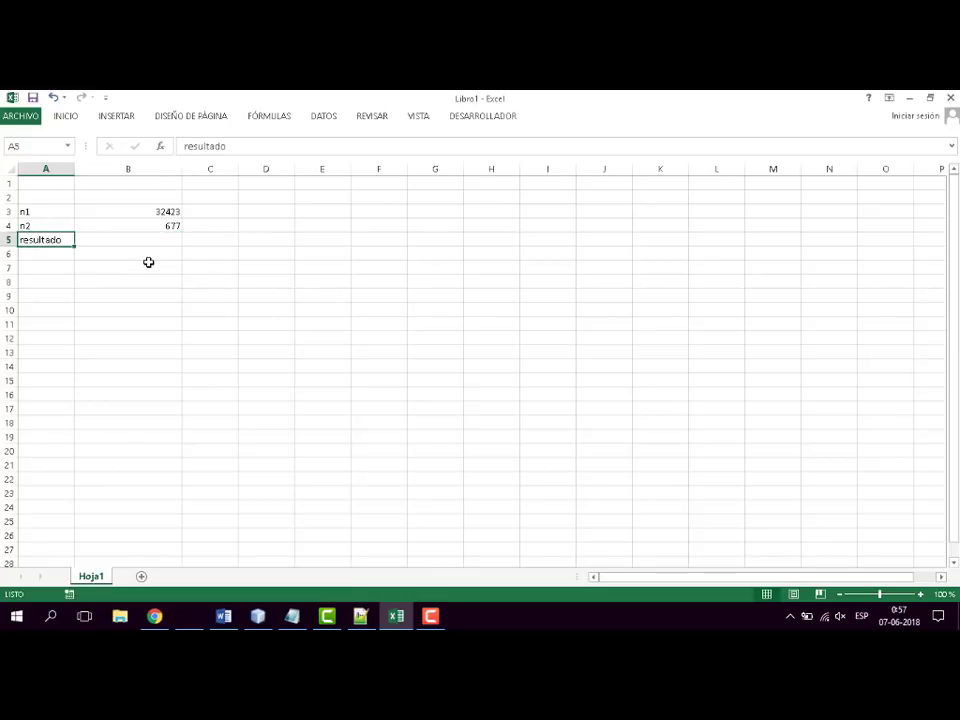
pyautogui.write('n3')
pyautogui.press('Return')
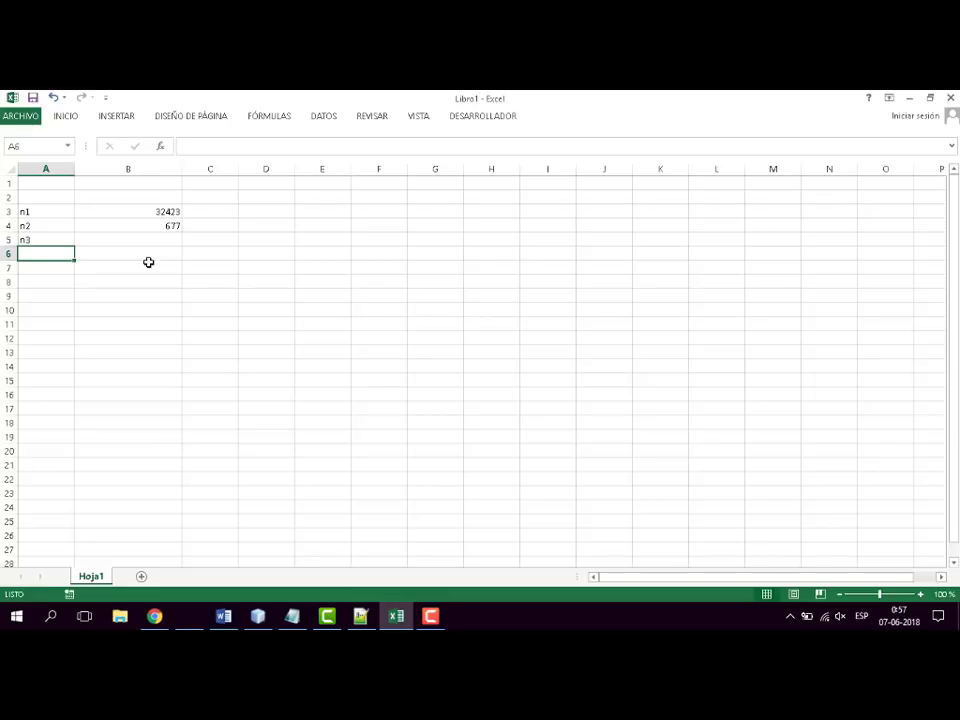
pyautogui.write('n4')
pyautogui.press('Return')
pyautogui.write('n5')
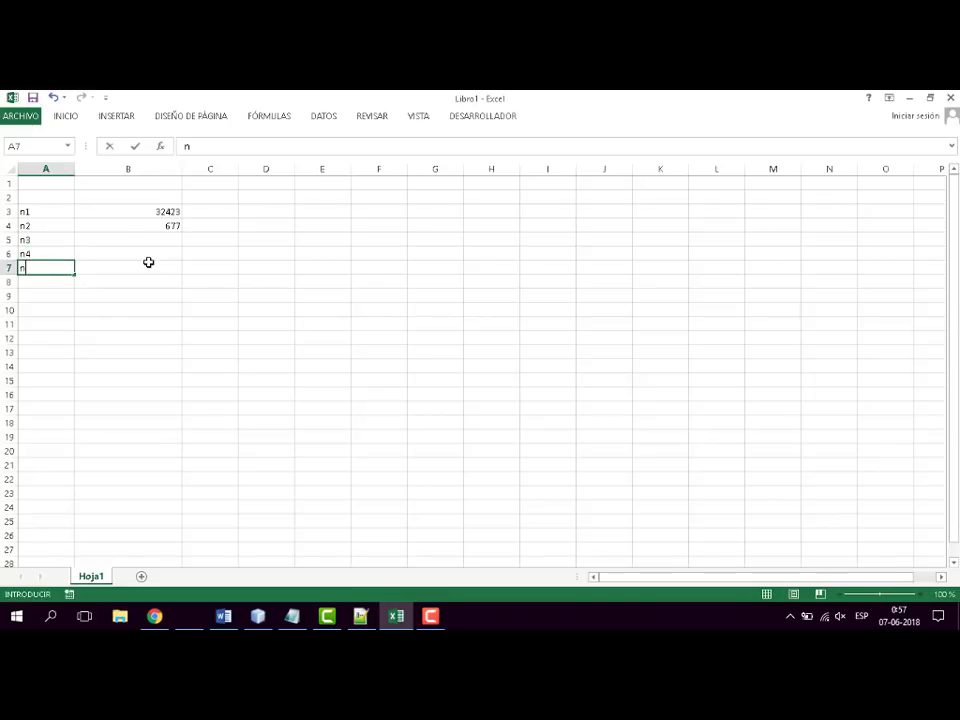
pyautogui.press('Return')
# - Enter the values 3453, 876 and 3 in cells B5 to B7 beside the labels n3 to n5
pyautogui.press('Up')
pyautogui.press('Up')
pyautogui.press('Up')
pyautogui.press('Right')
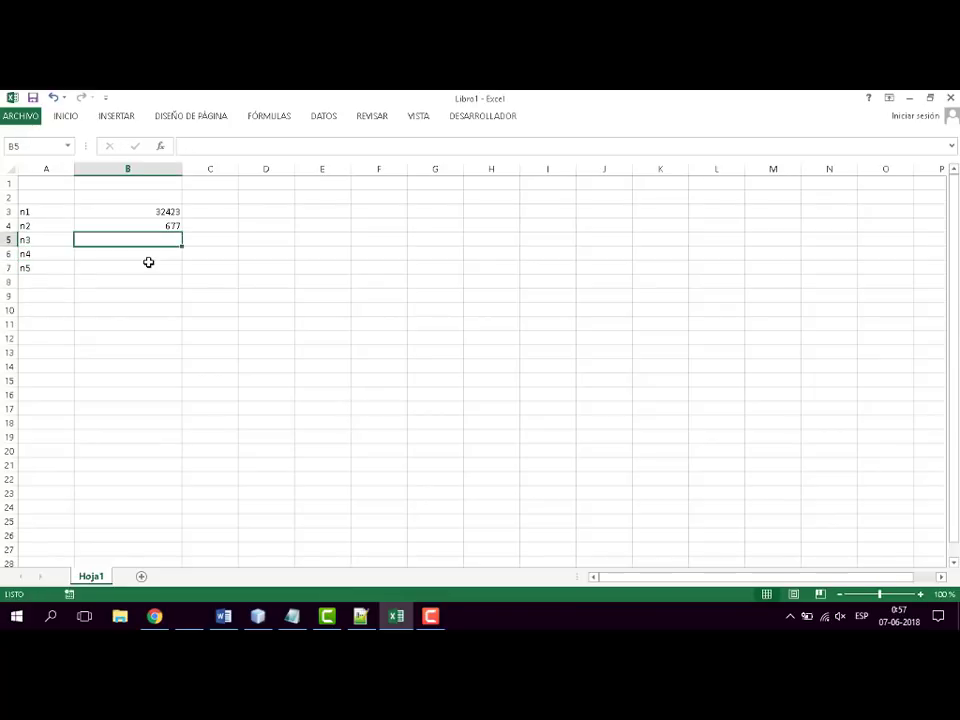
pyautogui.write('3453')
pyautogui.press('Return')
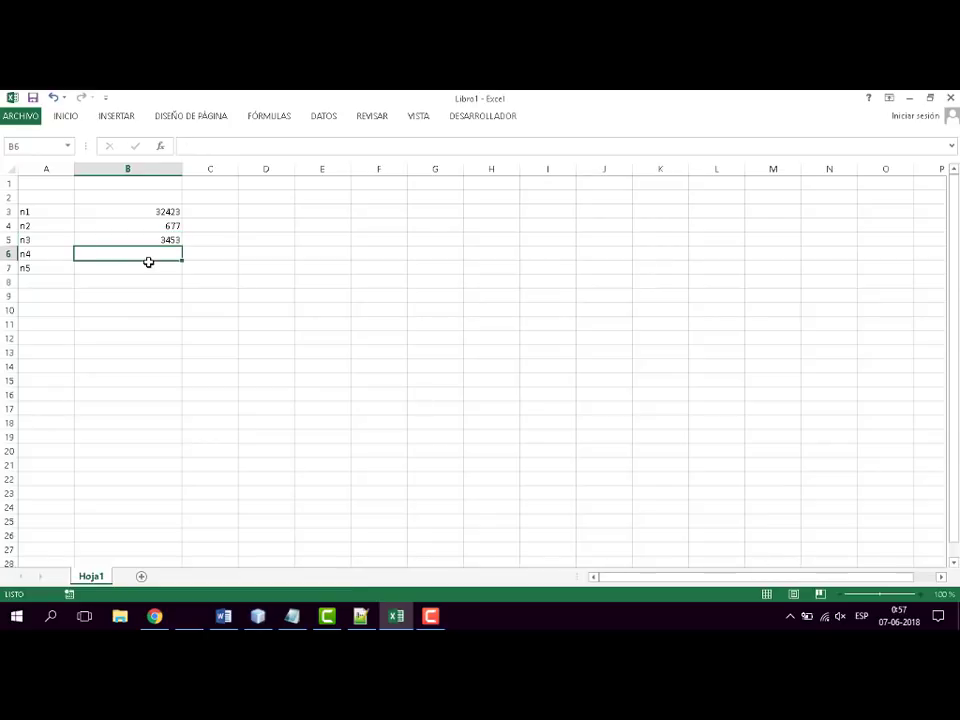
pyautogui.write('876')
pyautogui.press('Return')
pyautogui.write('3')
pyautogui.press('Return')
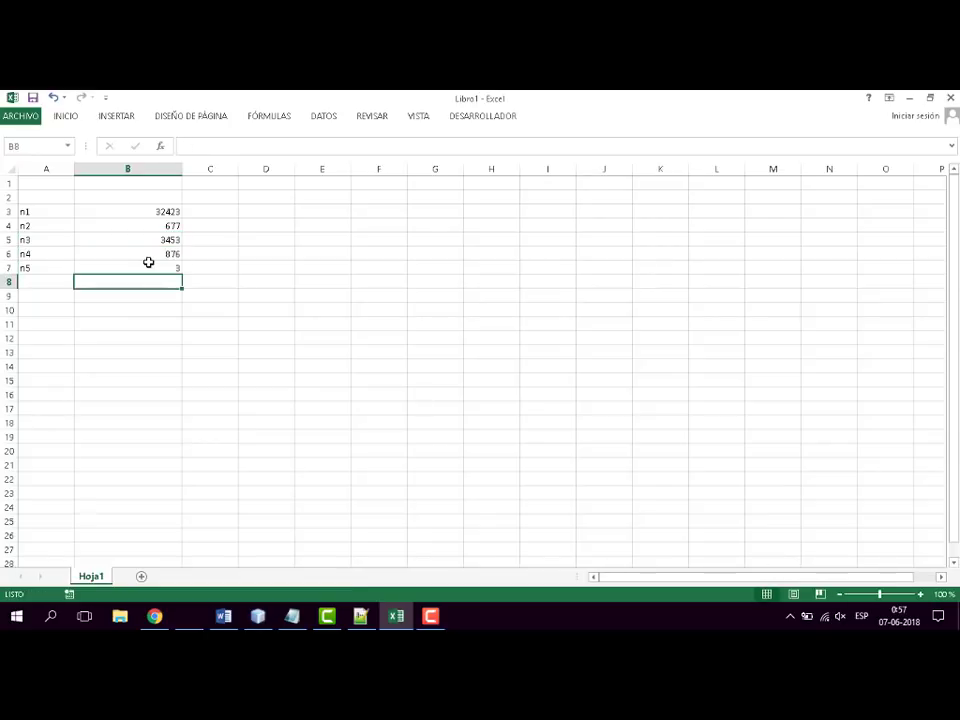
# - Enter the label "resultado" in cell A8 below n5
pyautogui.press('Left')
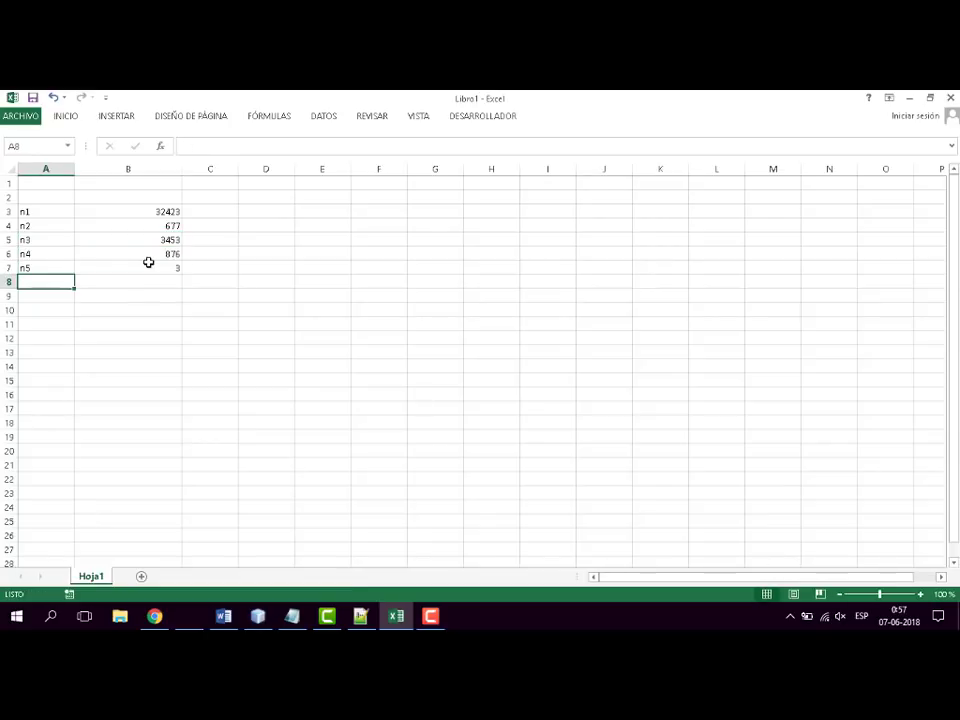
pyautogui.write('resulta')
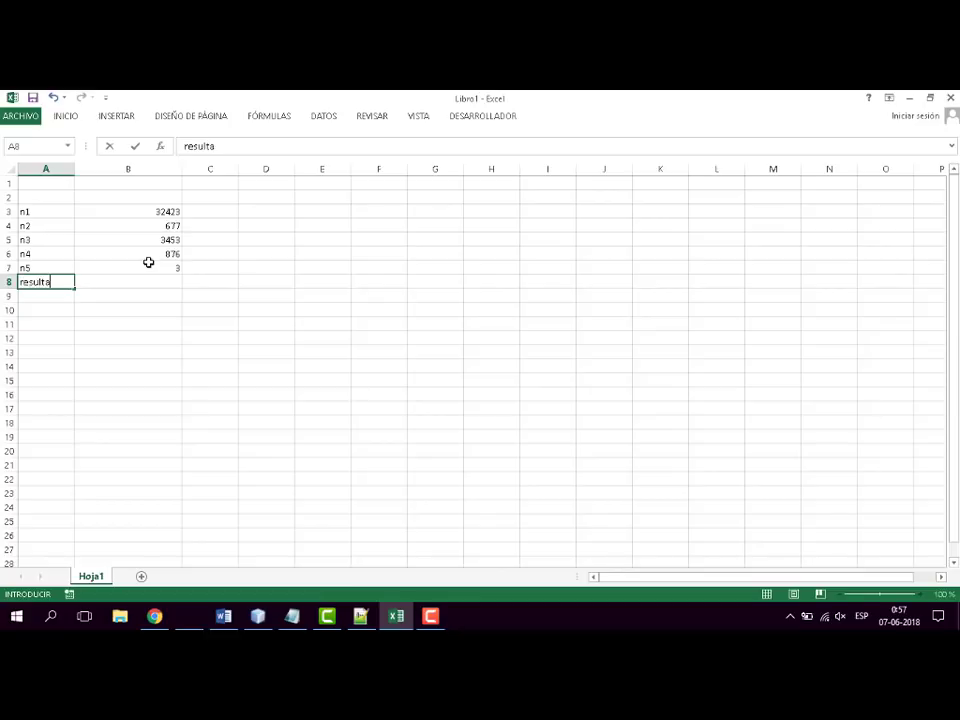
pyautogui.write('do')
pyautogui.click(229, 296)
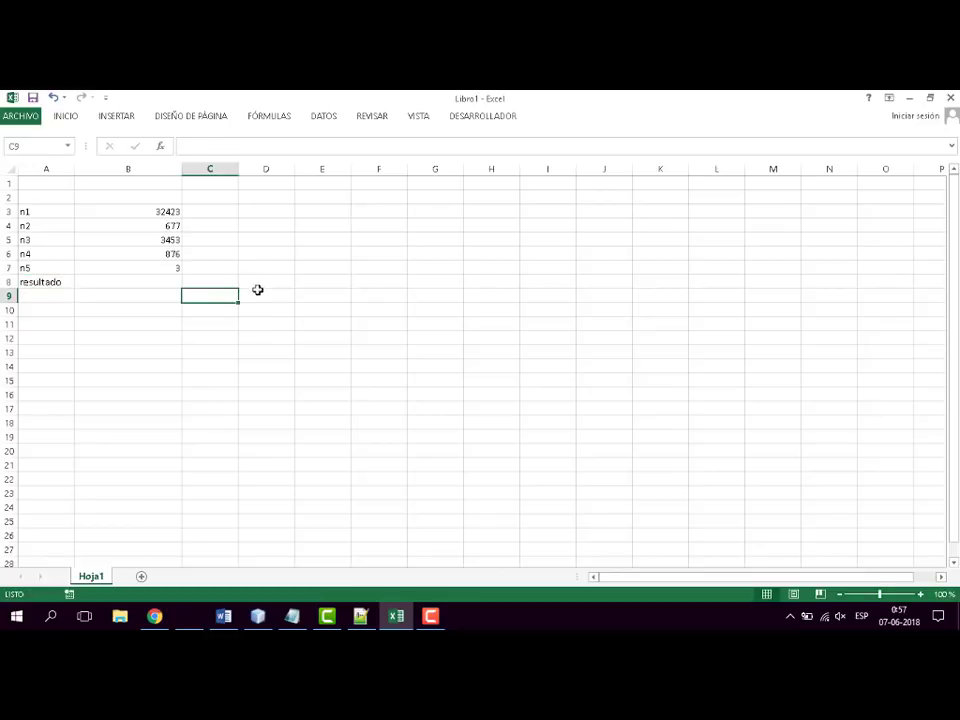
# - Write the sample expression ((n1+n2)/n3) as plain text in cell B1 above the number list
pyautogui.click(168, 284)
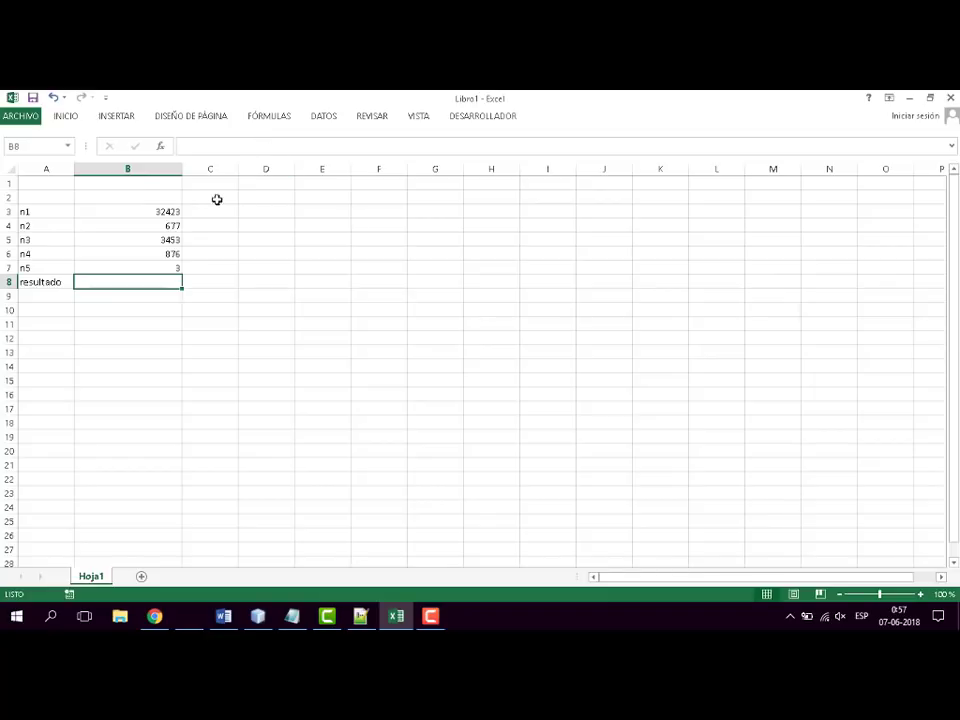
pyautogui.click(137, 184)
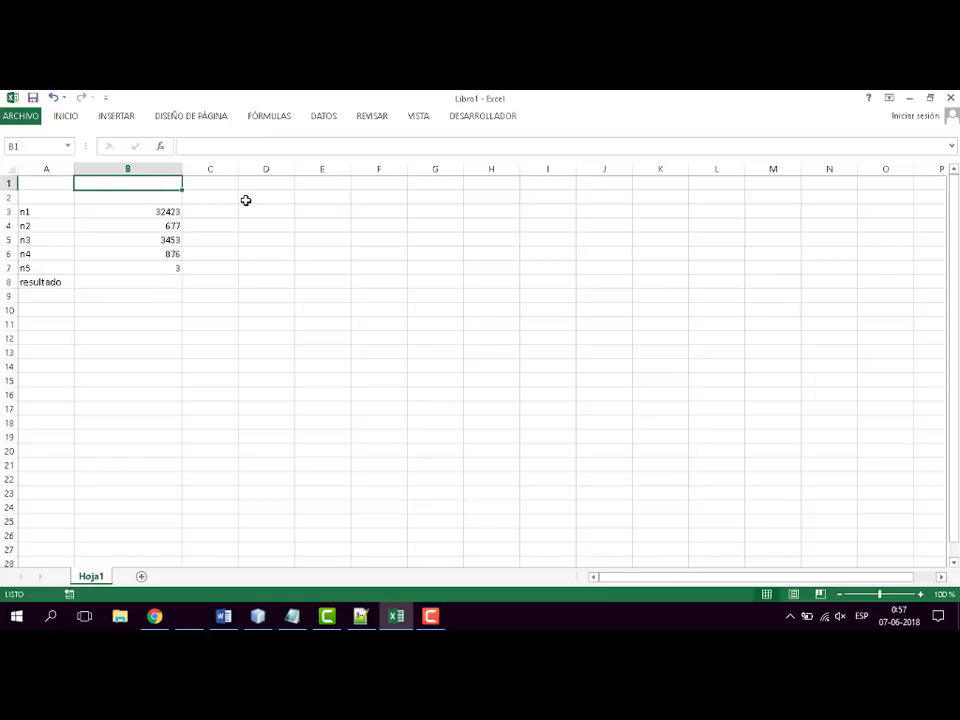
pyautogui.write('((')
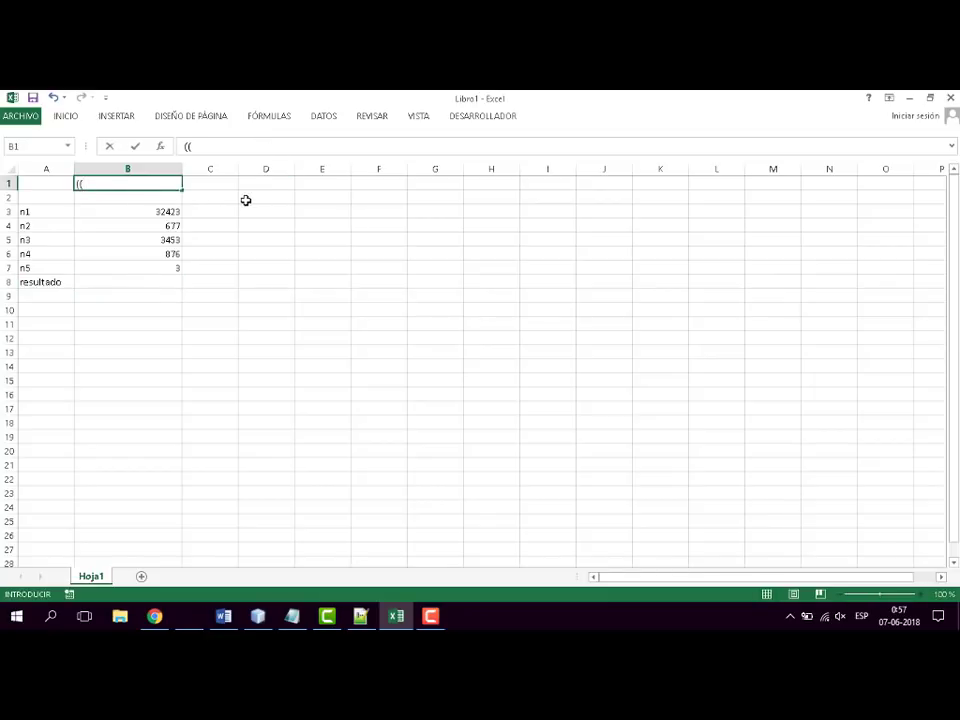
pyautogui.write('n1+n2)/n3)')
pyautogui.press('Left')
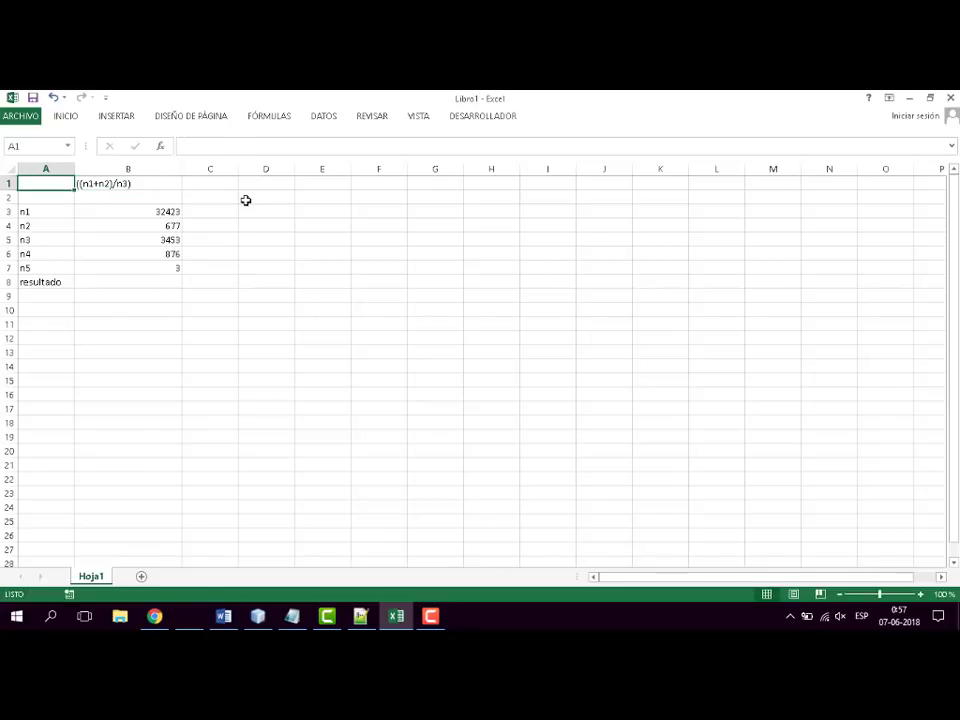
pyautogui.press('Right')
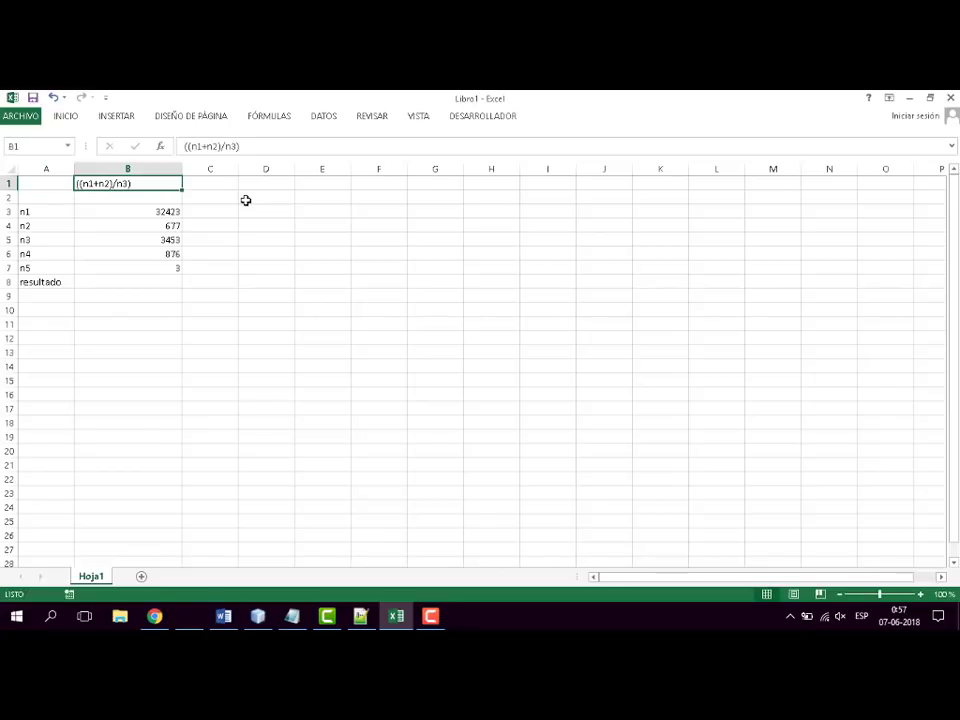
pyautogui.click(250, 146)
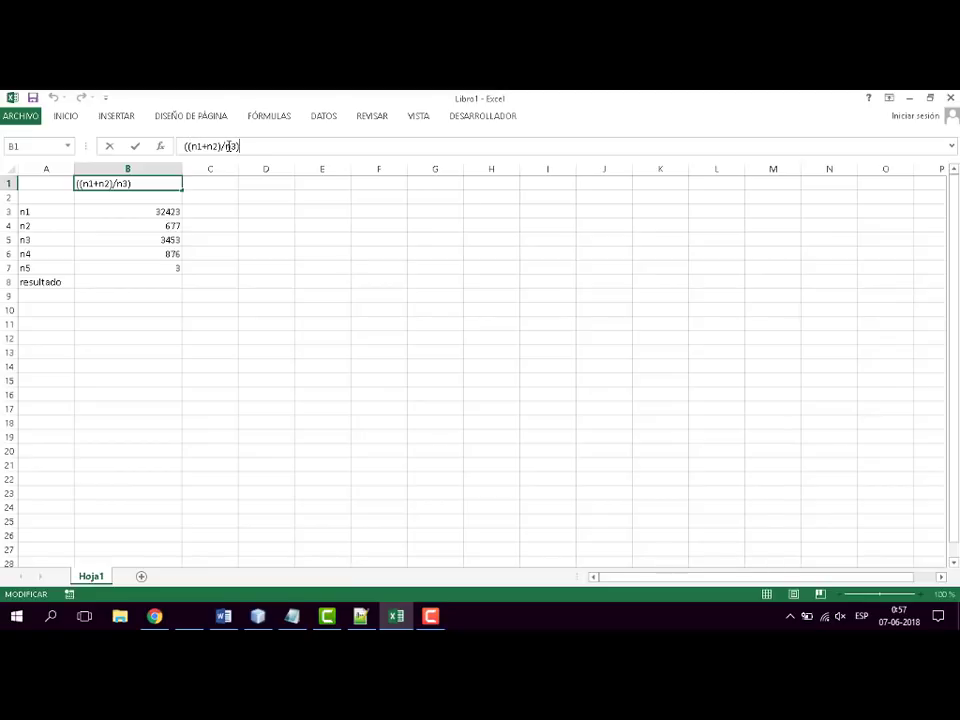
pyautogui.click(145, 285)
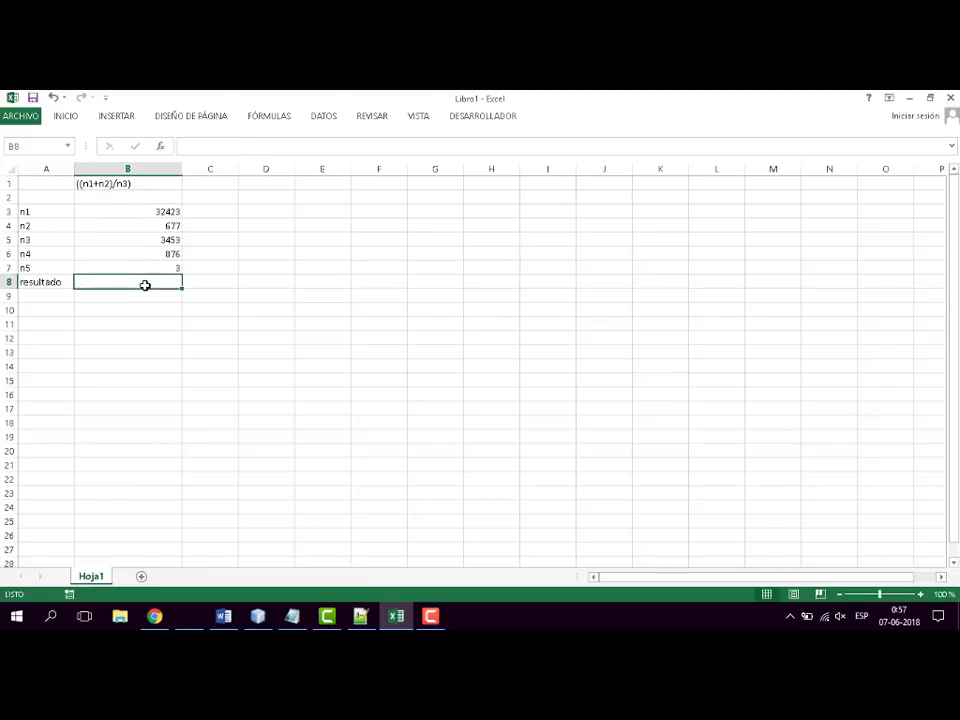
# - Extend the text expression in cell B1 with a division by n4, making it ((n1+n2)/n3)/n4
pyautogui.click(137, 183)
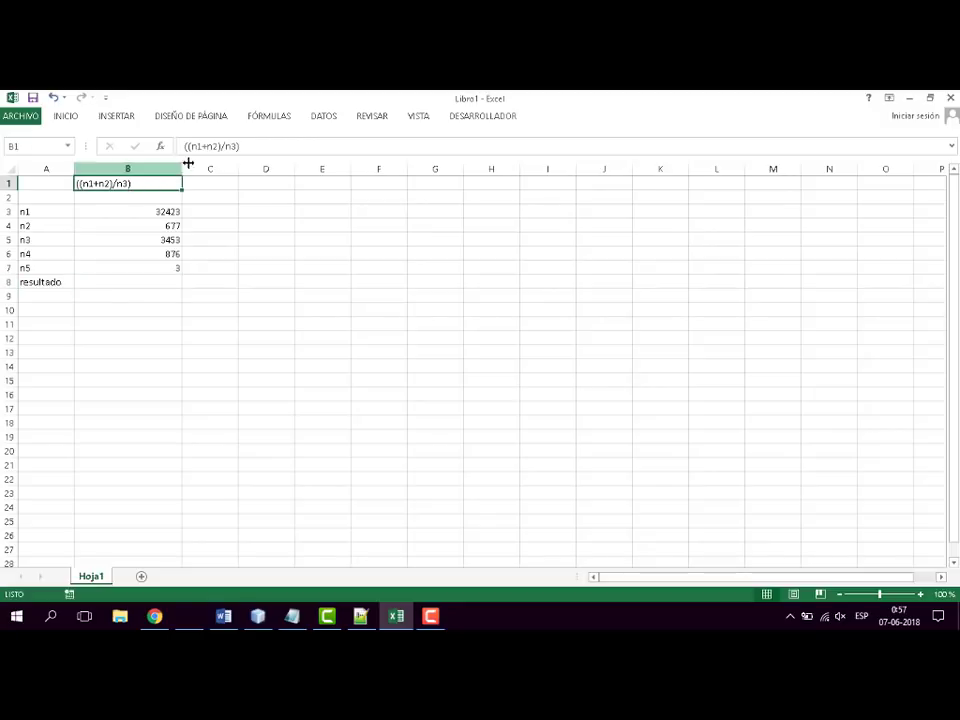
pyautogui.click(182, 146)
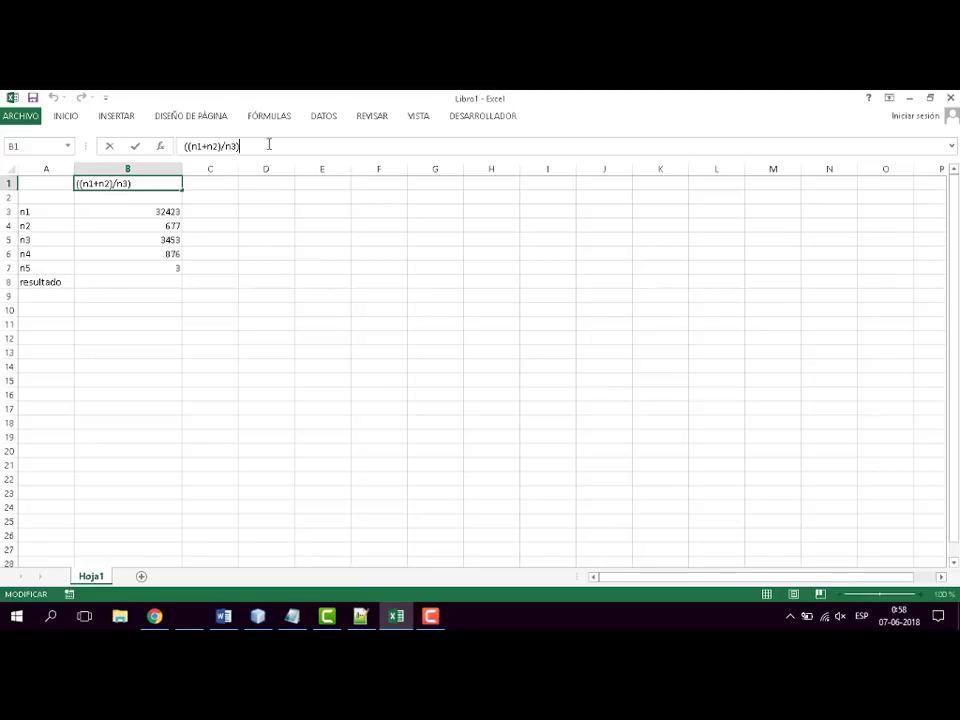
pyautogui.write('/n4')
pyautogui.click(293, 231)
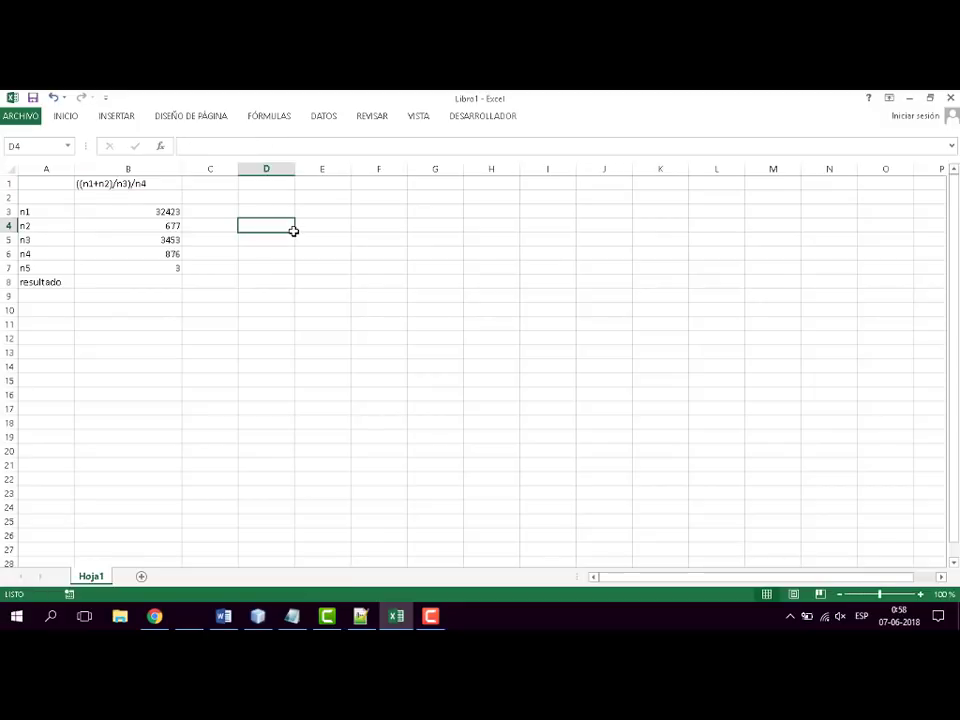
# - Build the formula =((B3+B4)/B5) in cell B8 beside resultado, leaving it in edit mode
pyautogui.click(124, 184)
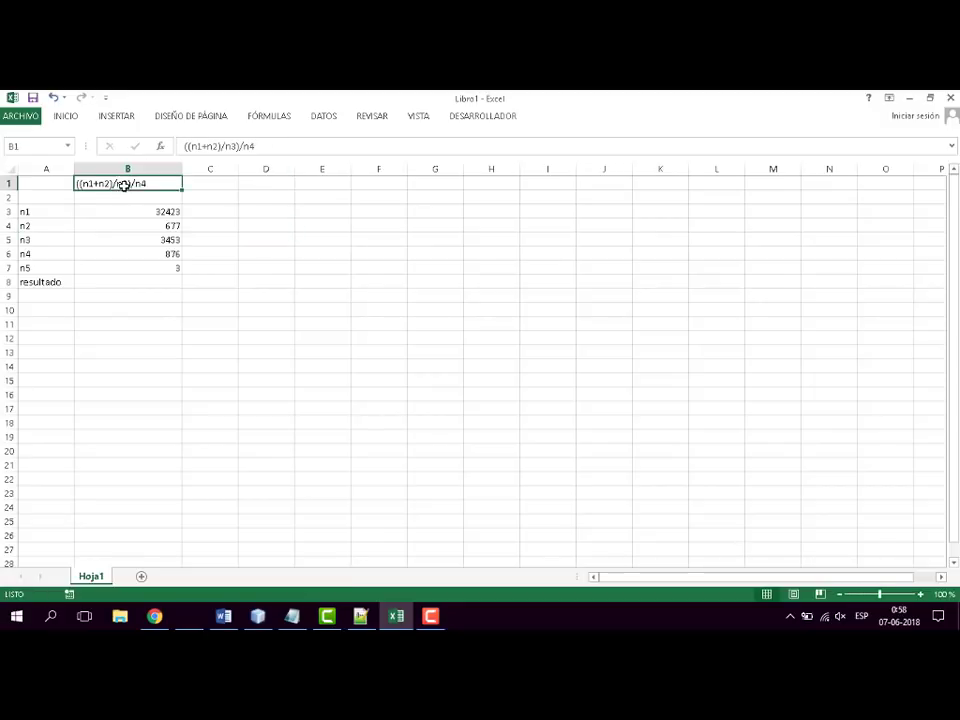
pyautogui.click(143, 282)
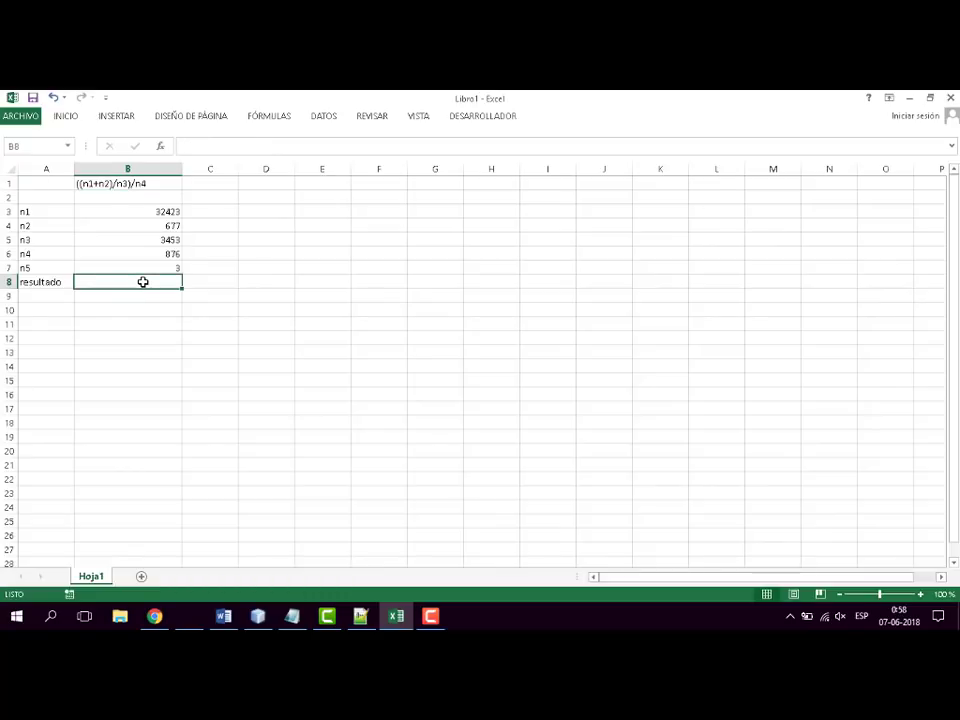
pyautogui.write('=')
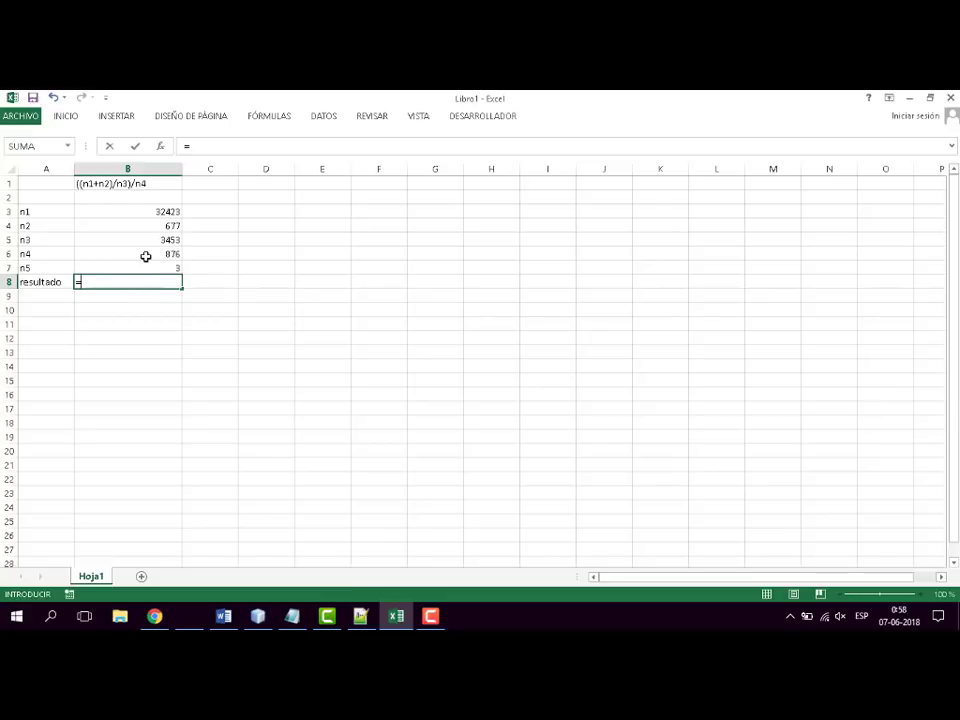
pyautogui.write('((')
pyautogui.click(175, 211)
pyautogui.write('+')
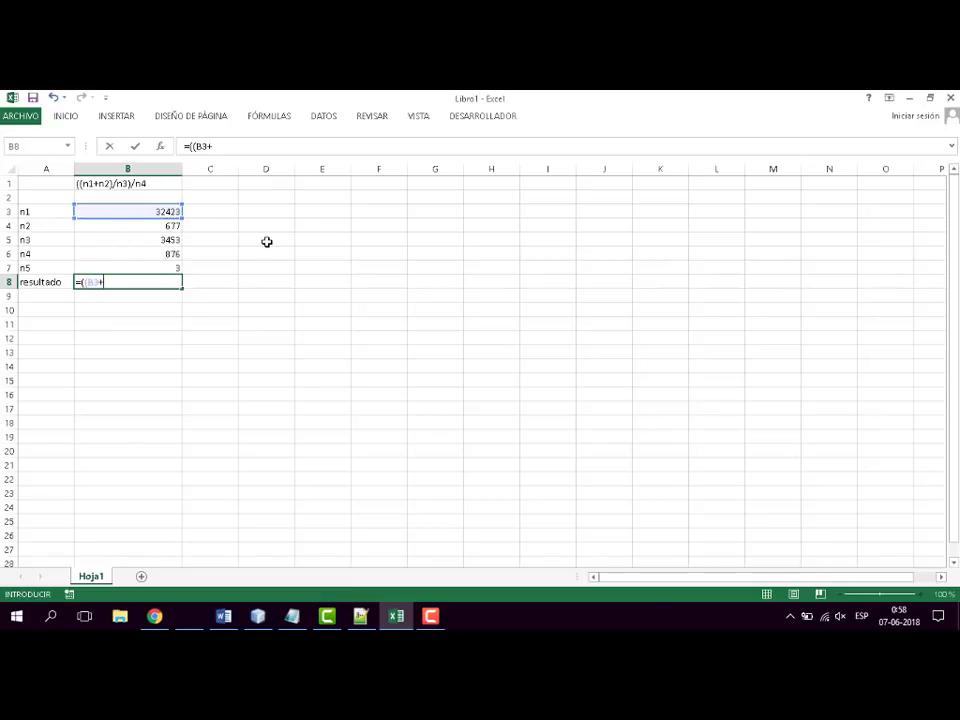
pyautogui.click(150, 225)
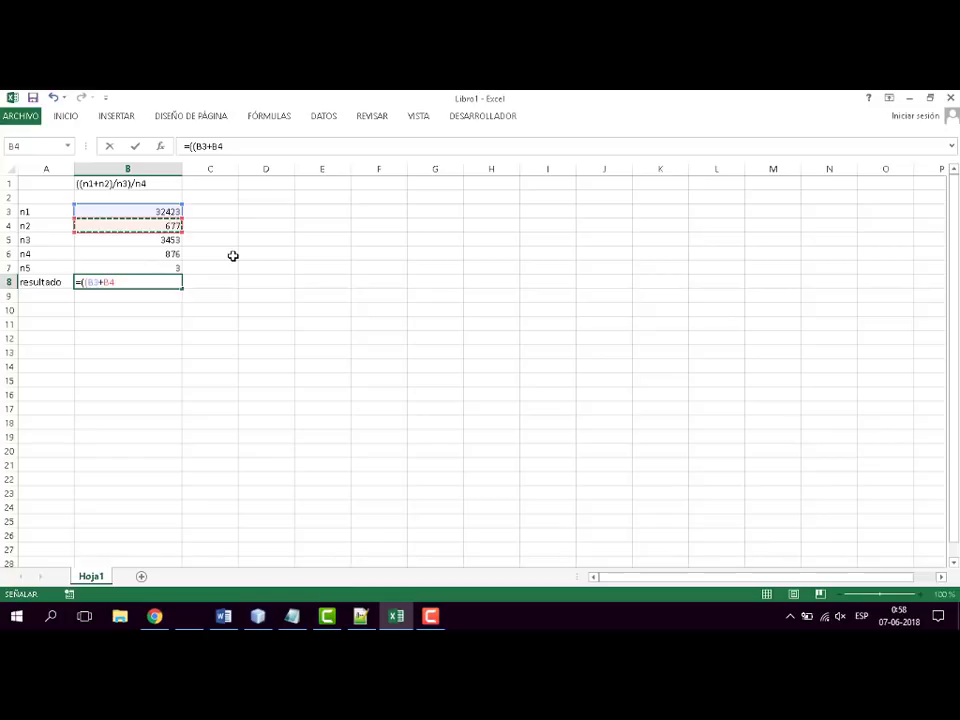
pyautogui.write(')')
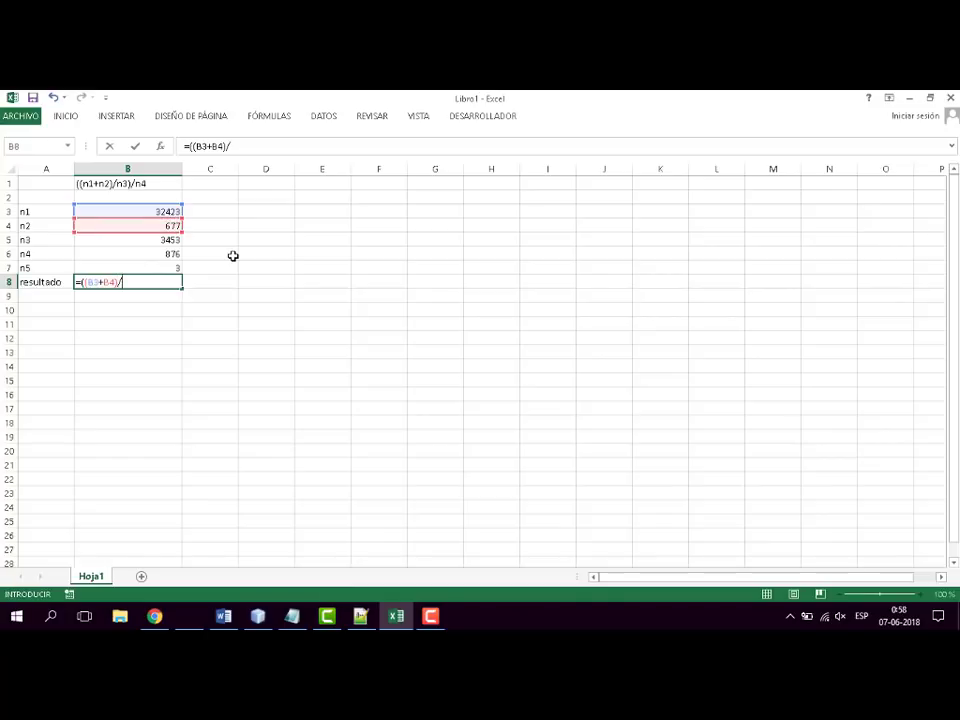
pyautogui.write('/')
pyautogui.click(170, 241)
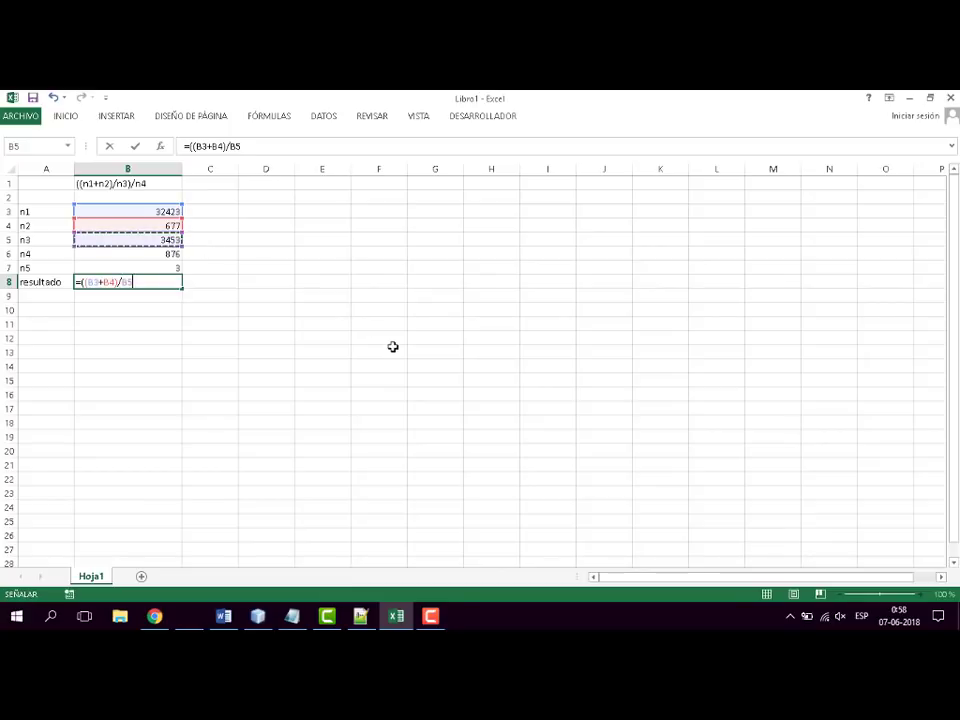
pyautogui.write(')')
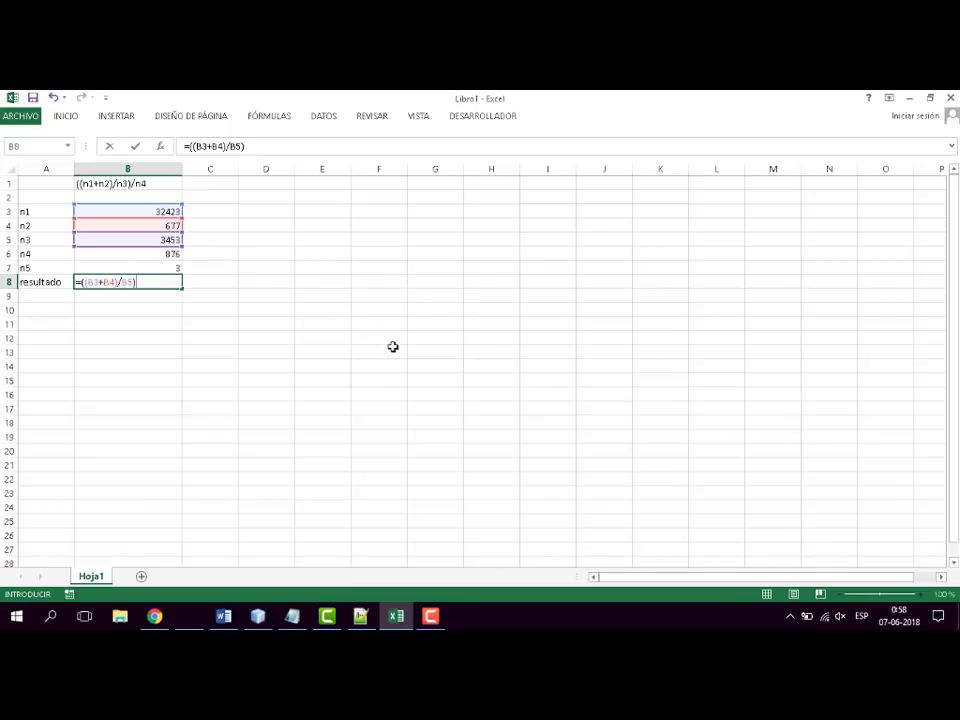
# - Apply the RAIZ function to the expression in cell B8, making the formula =RAIZ((B3+B4)/B5)
pyautogui.press('F2')
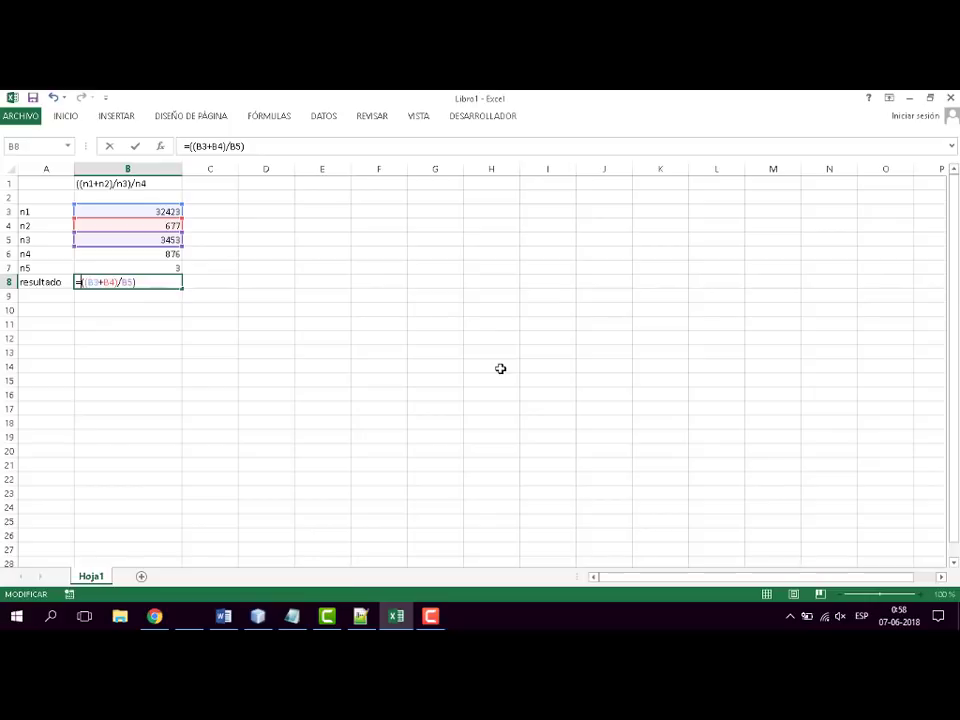
pyautogui.write('raiz')
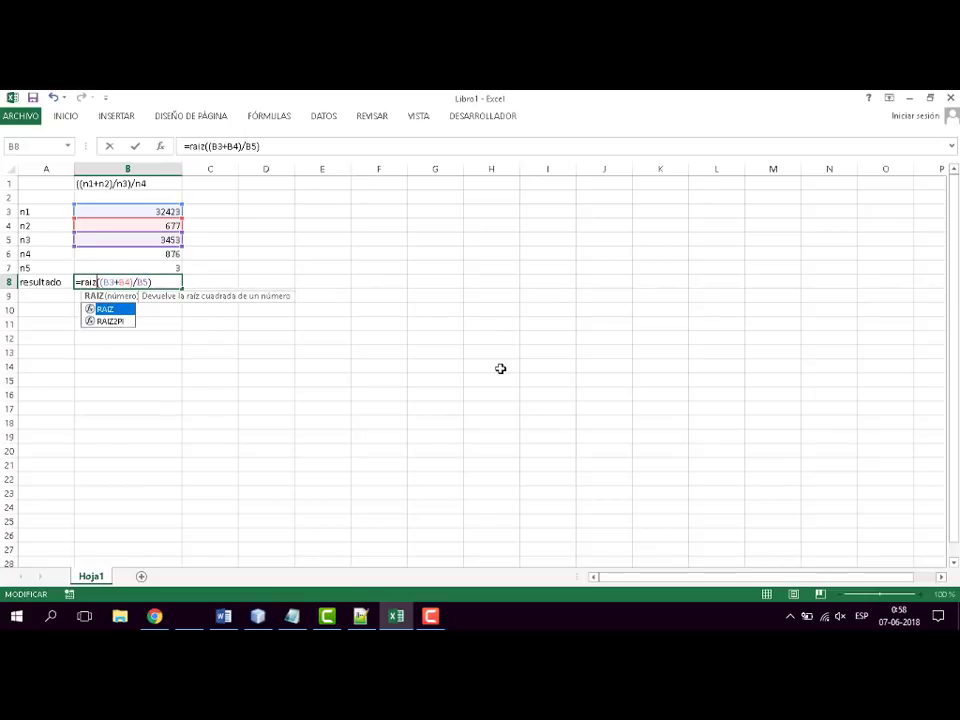
pyautogui.click(107, 310)
pyautogui.click(163, 282)
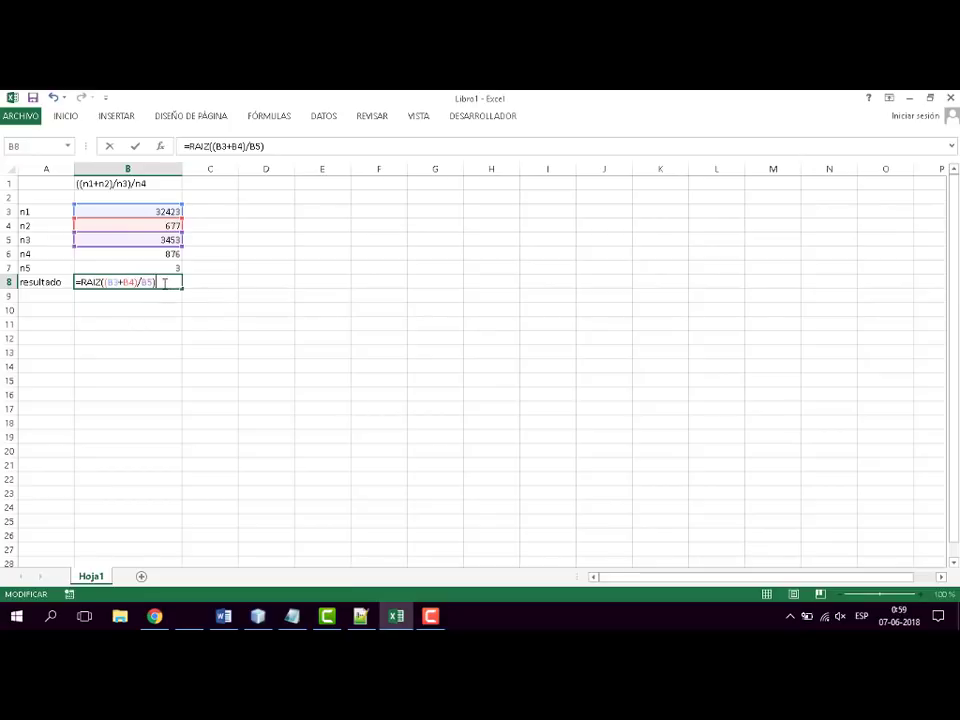
pyautogui.moveTo(156, 282); pyautogui.dragTo(76, 282)
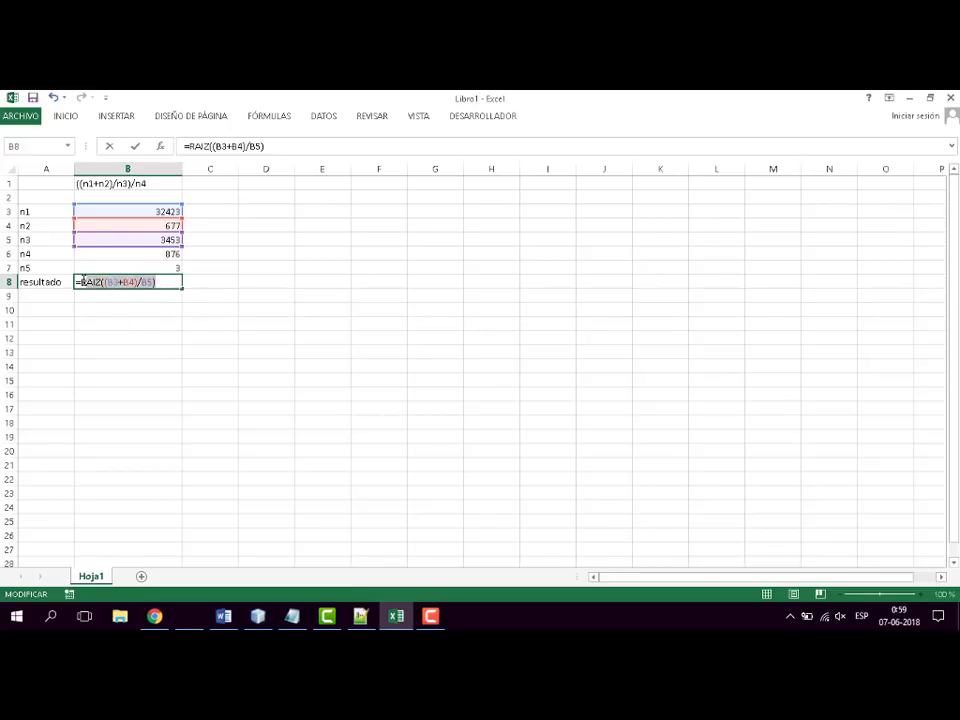
pyautogui.click(165, 282)
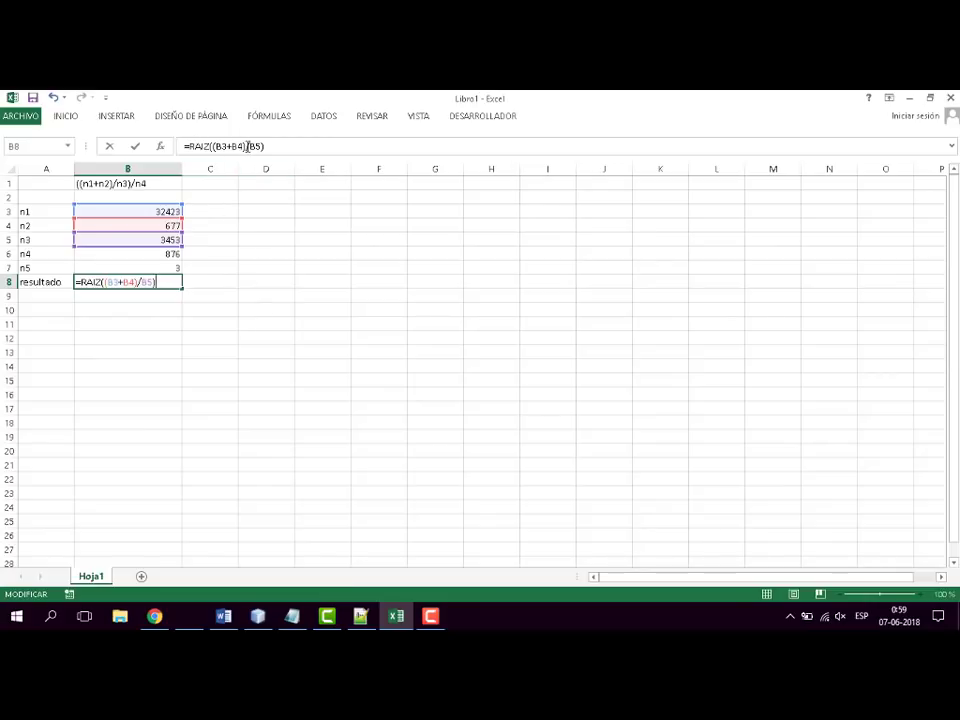
# - Enclose the RAIZ expression in parentheses and divide it by n4, completing cell B8 as =(RAIZ((B3+B4)/B5))/B6
pyautogui.click(79, 282)
pyautogui.write('(')
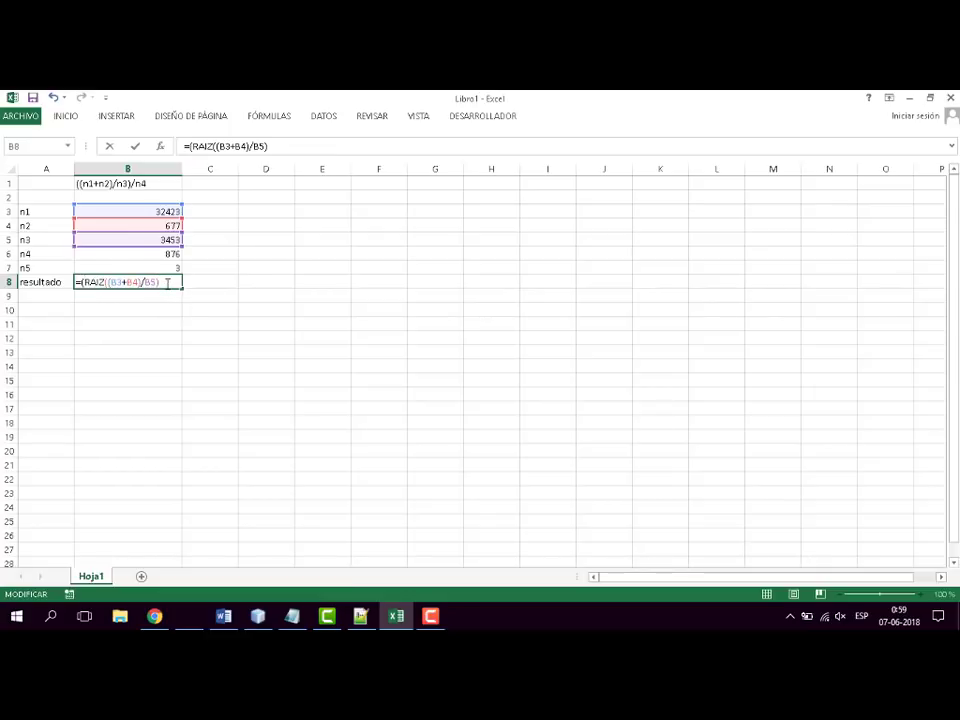
pyautogui.write(')/')
pyautogui.click(165, 254)
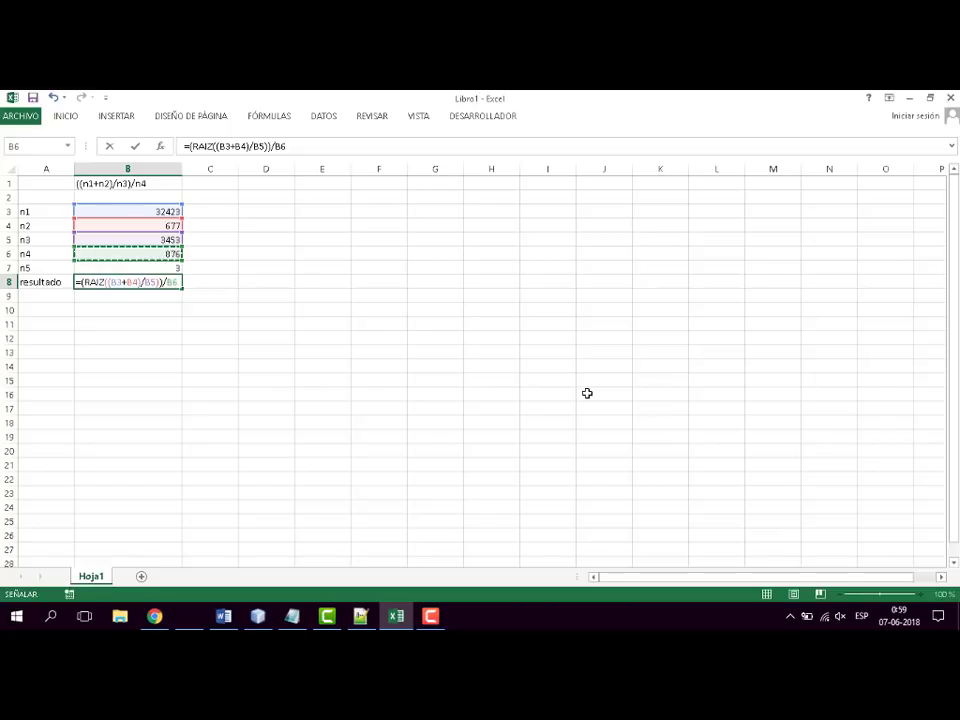
pyautogui.press('Return')
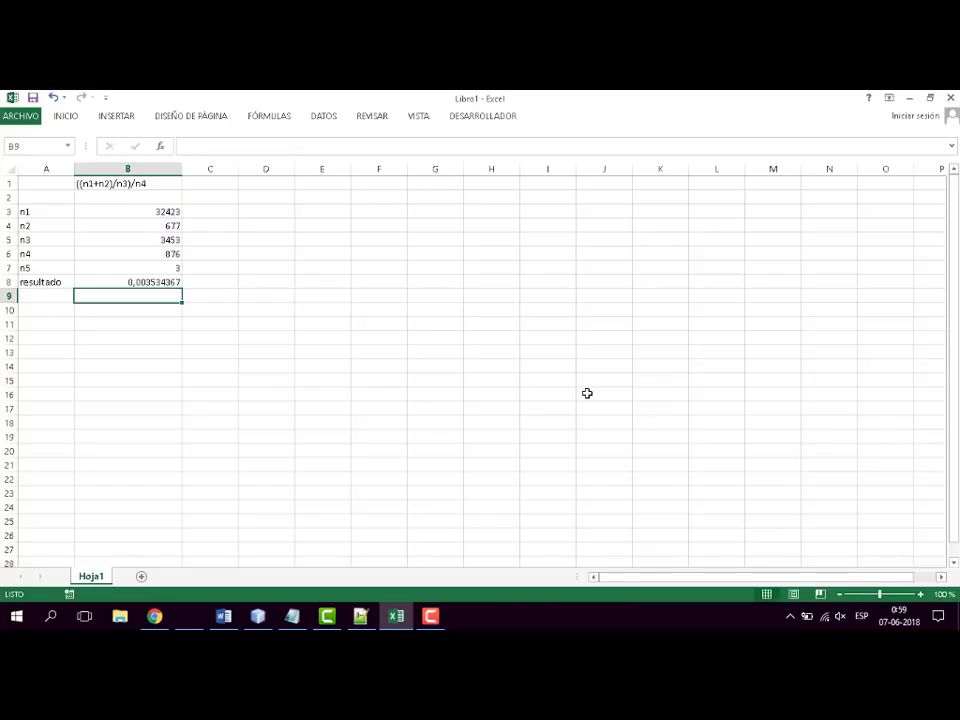
# - Examine the RAIZ function within the formula of cell B8, leaving the formula as it is
pyautogui.click(160, 281)
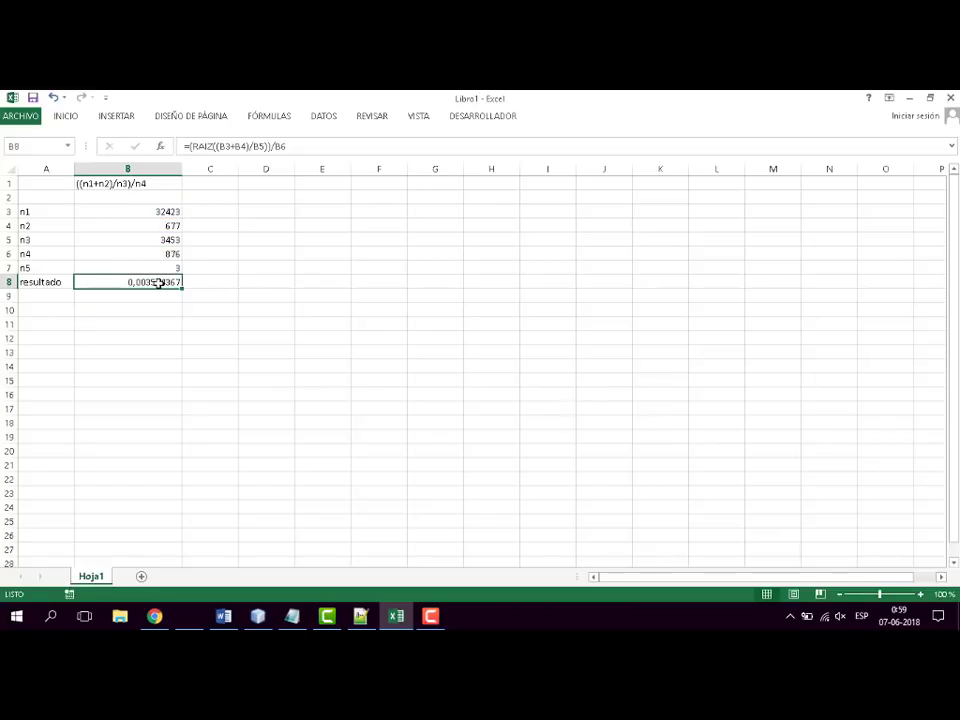
pyautogui.click(212, 146)
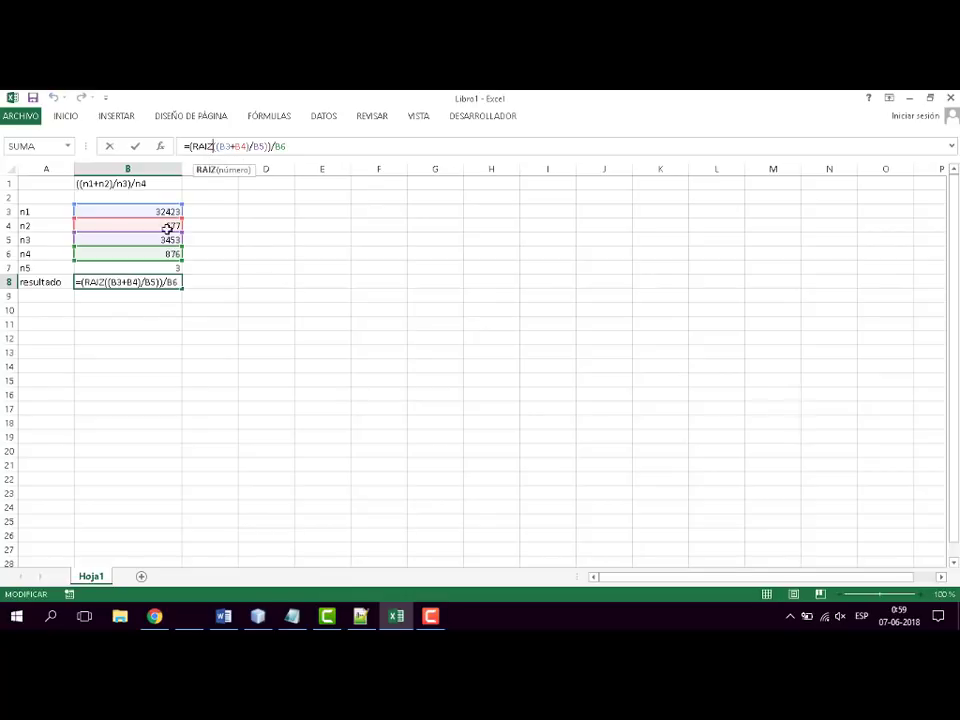
pyautogui.doubleClick(205, 146)
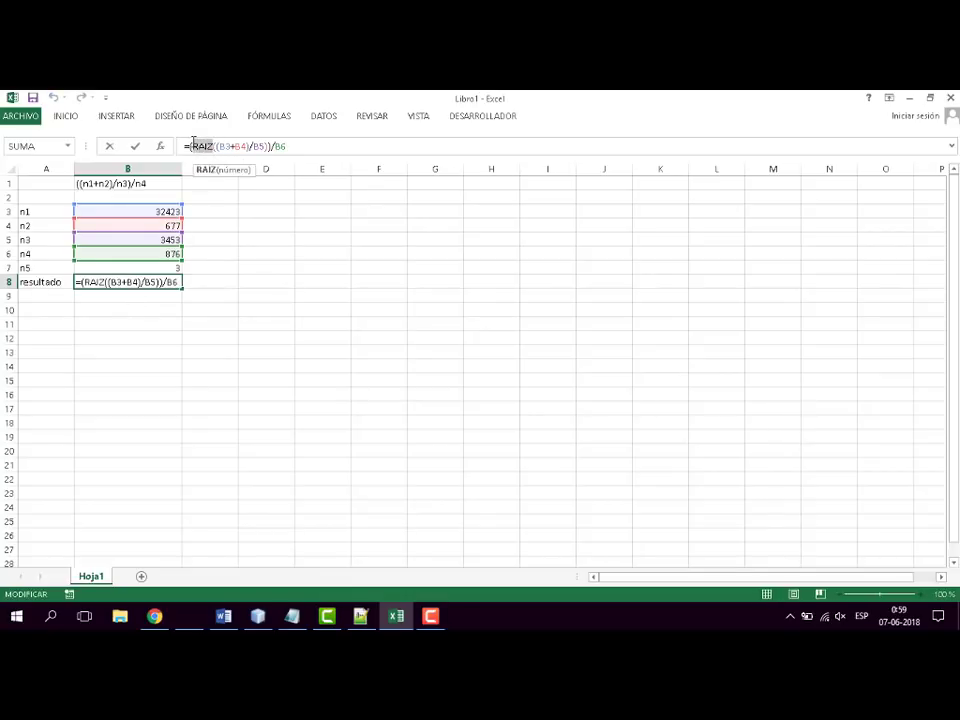
pyautogui.click(145, 297)
pyautogui.press('Return')
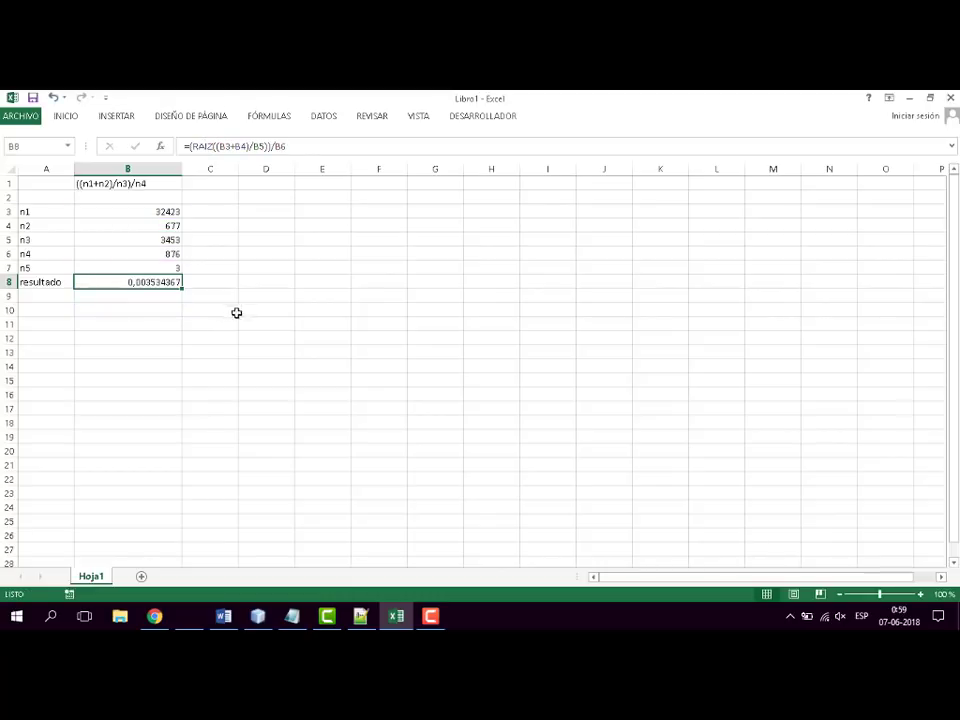
pyautogui.click(268, 309)
pyautogui.click(167, 211)
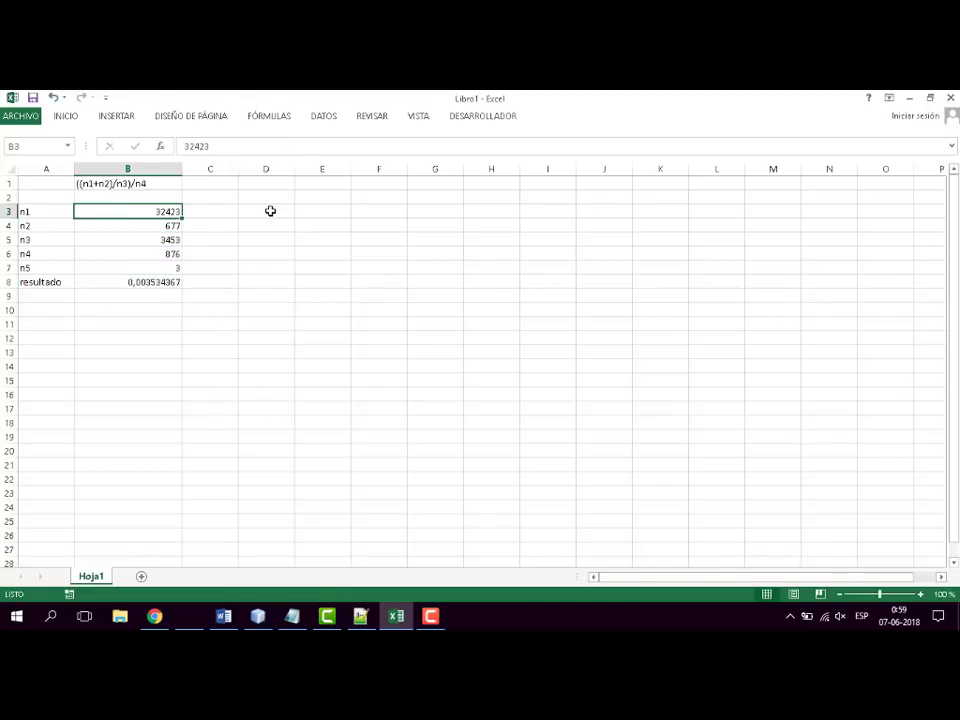
pyautogui.click(270, 210)
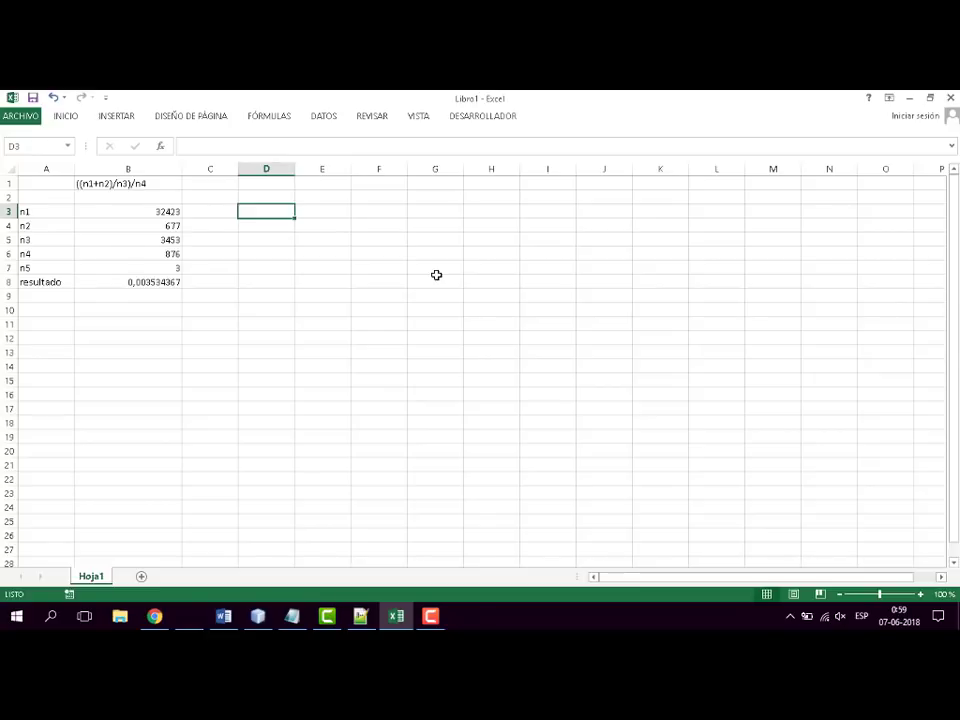
# - Enter the label "fecha nac." in cell A10 below the resultado row
pyautogui.click(139, 306)
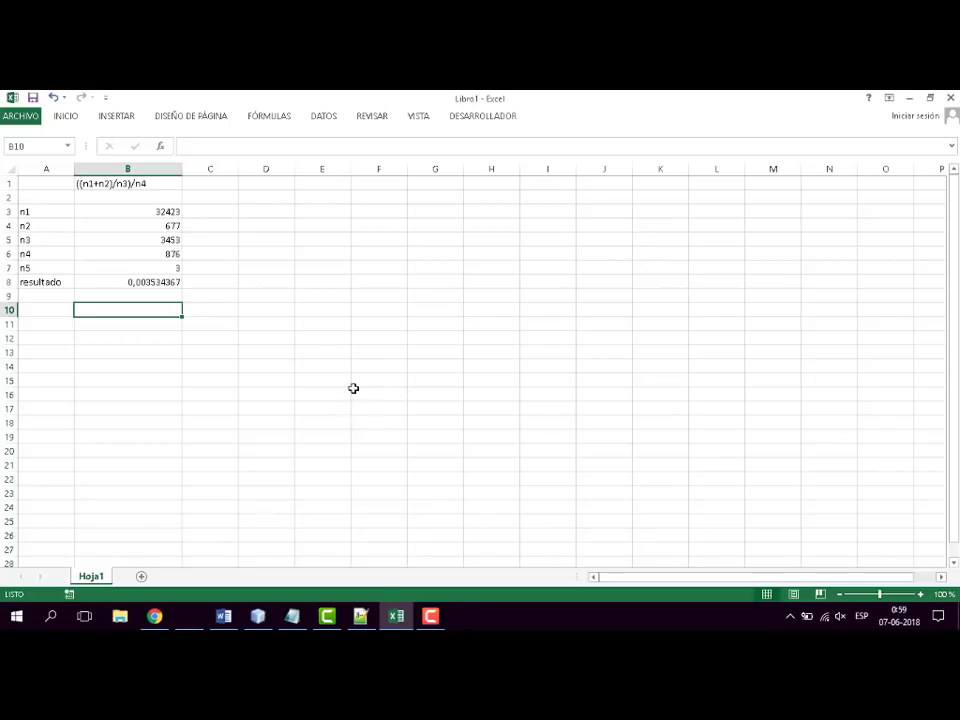
pyautogui.press('Left')
pyautogui.write('f')
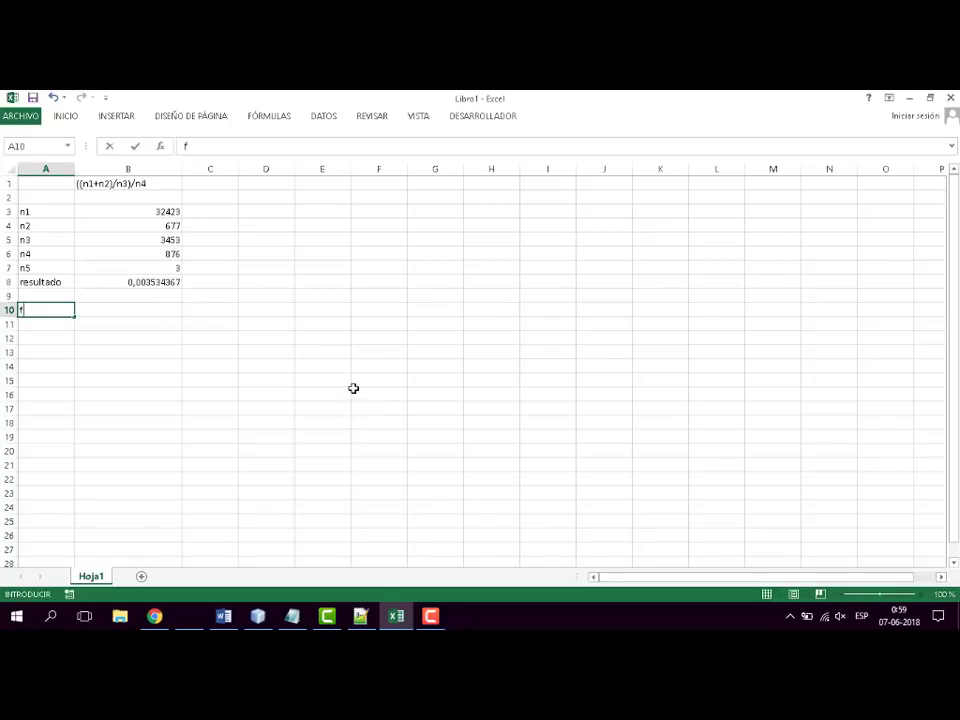
pyautogui.write('echa nac.')
pyautogui.press('Tab')
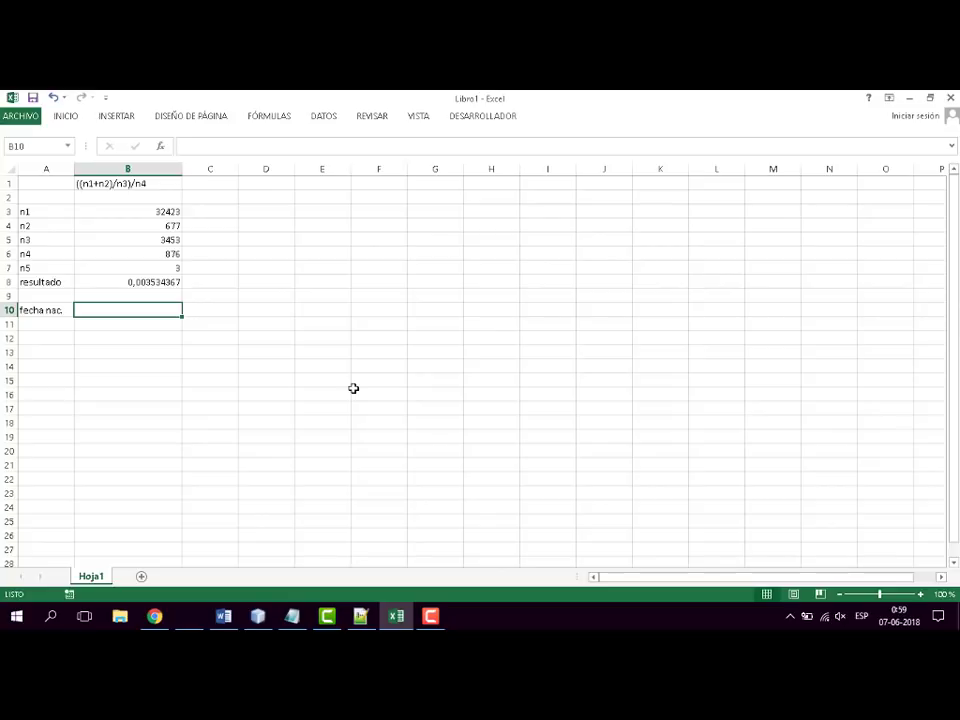
# - Enter the sample date of birth in cell B10 beside the fecha nac. label
pyautogui.write('5')
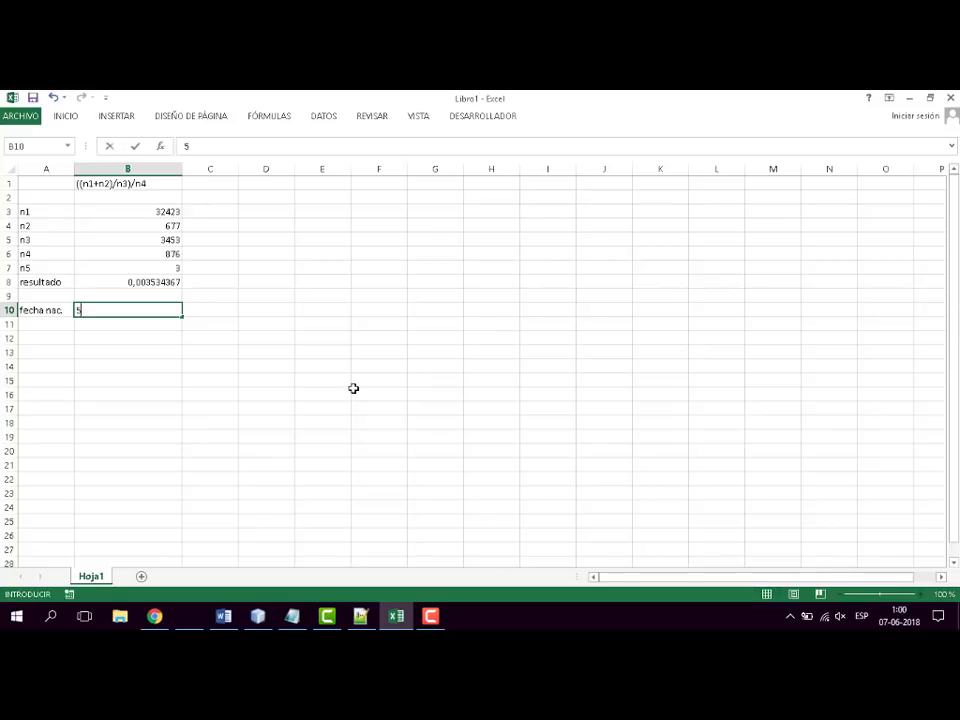
pyautogui.write('-5-1990')
pyautogui.press('Return')
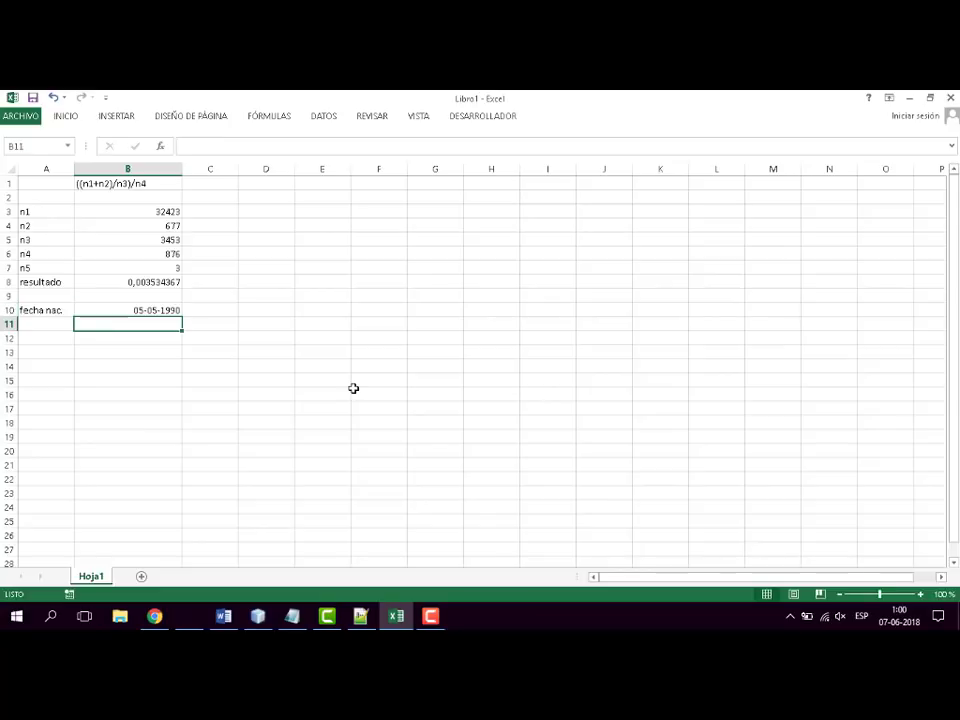
# - Enter the heading "edad" in cell C9 and begin a formula in cell C10 beneath it
pyautogui.press('Up')
pyautogui.press('Right')
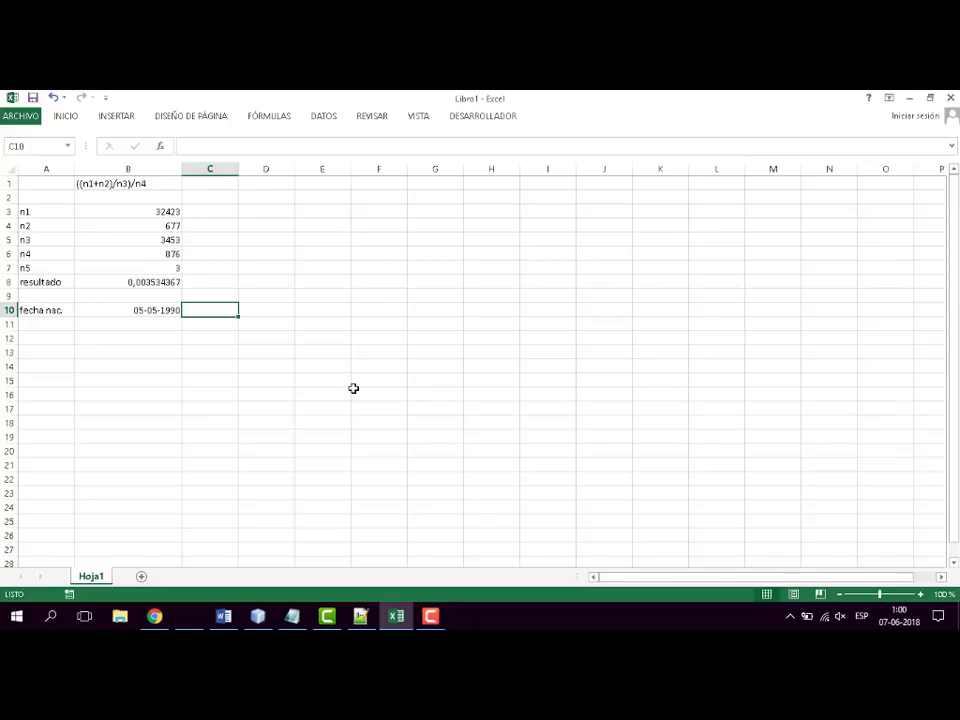
pyautogui.press('Up')
pyautogui.write('edad')
pyautogui.hotkey('ctrl', 'Return')
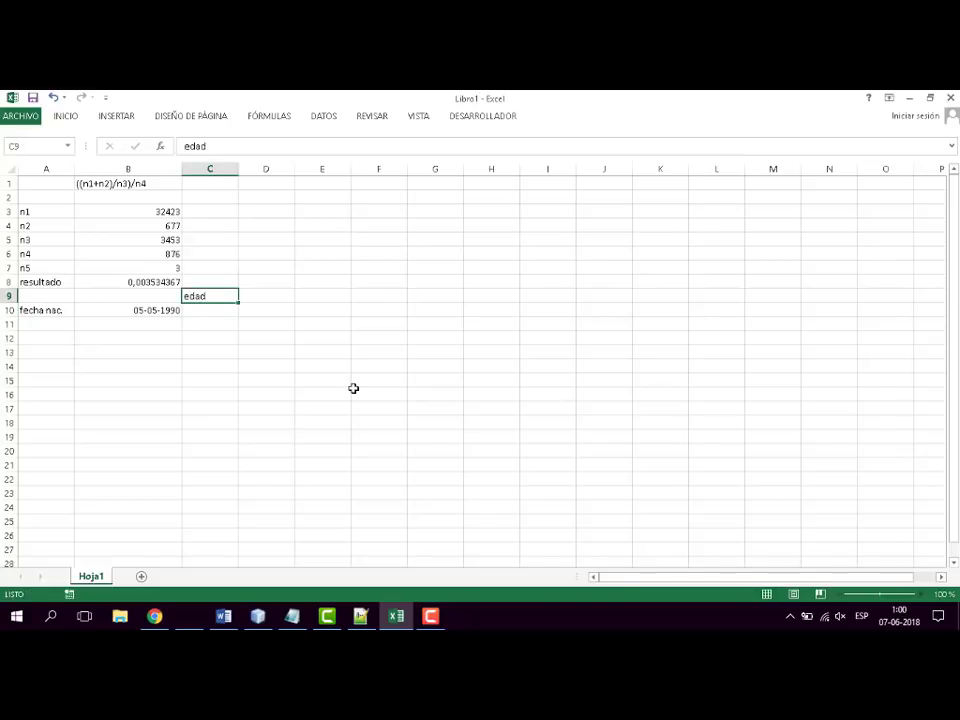
pyautogui.press('Down')
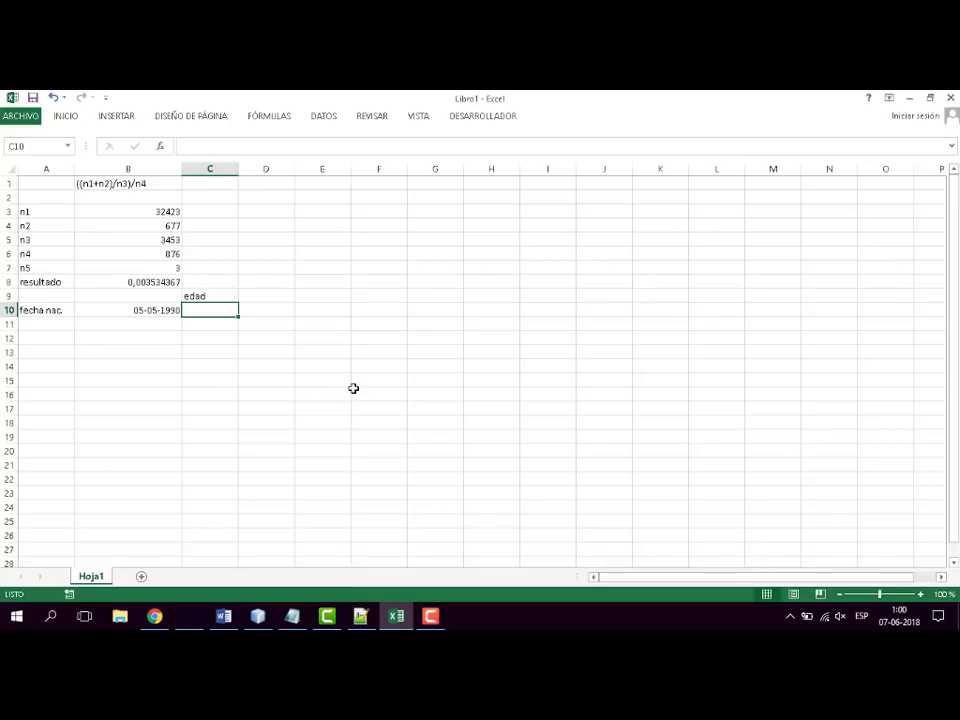
pyautogui.write('=')
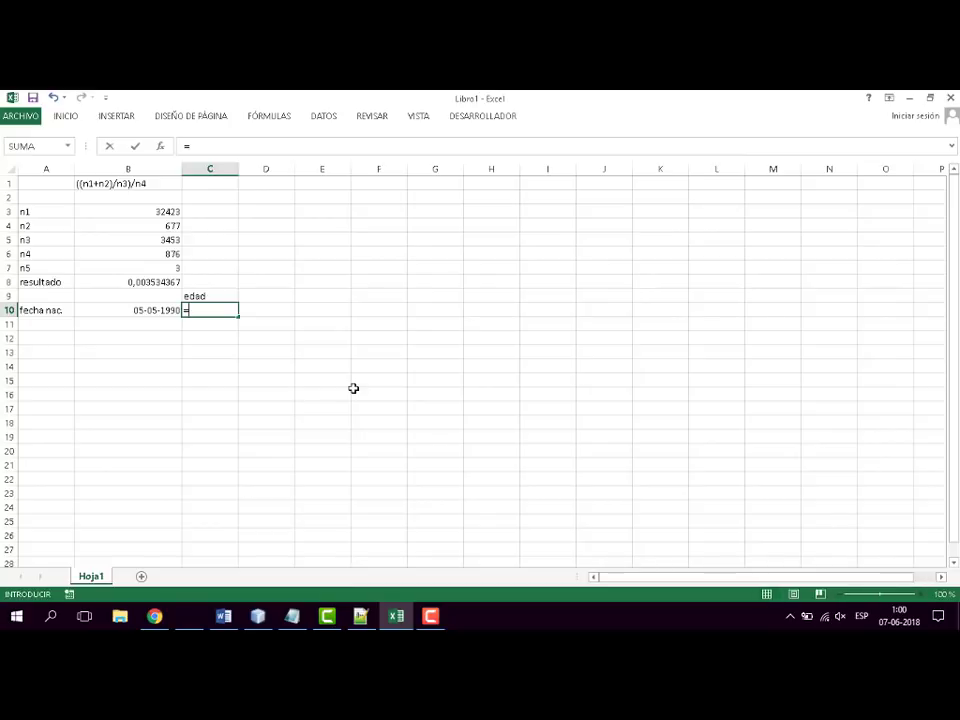
pyautogui.click(156, 311)
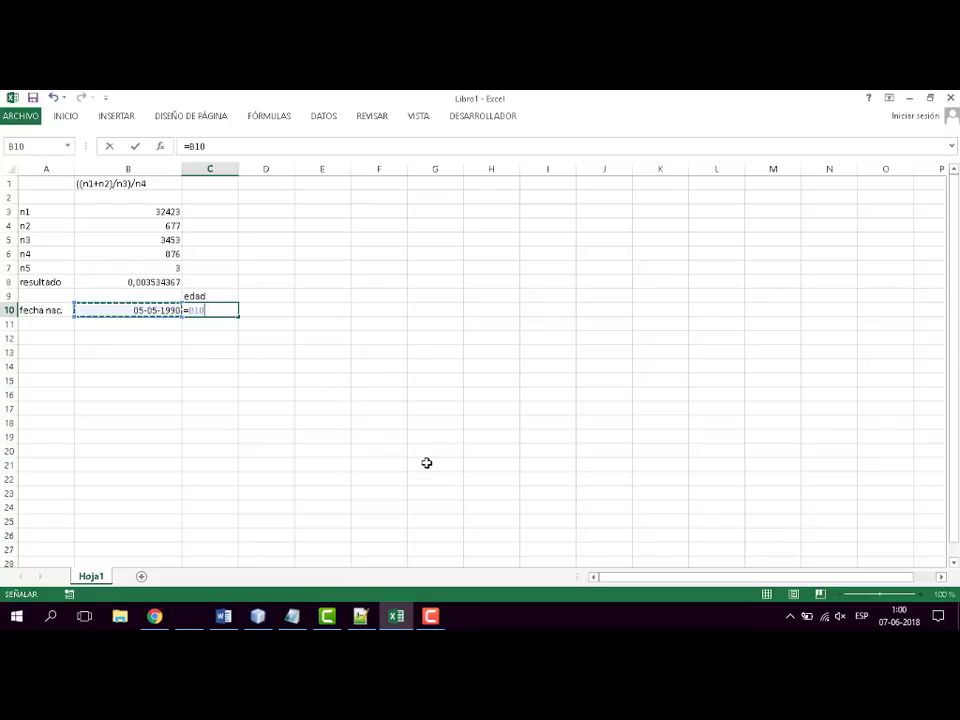
pyautogui.press('BackSpace')
pyautogui.press('BackSpace')
pyautogui.press('BackSpace')
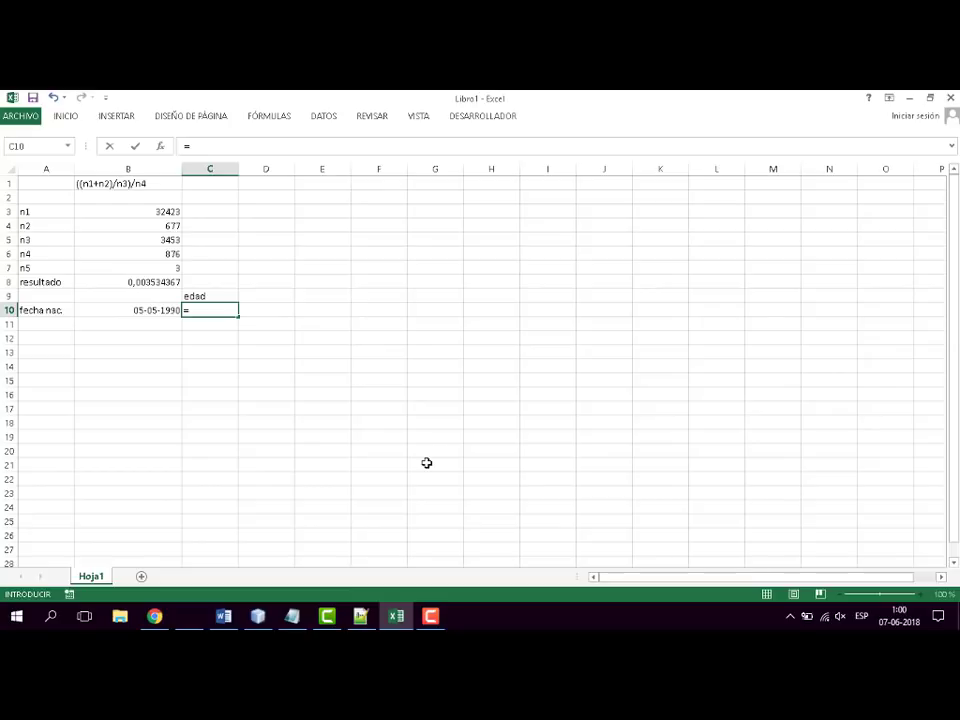
# - Complete the formula in cell C10 as =HOY()-B10 to subtract the birth date from today's date
pyautogui.write('HOY')
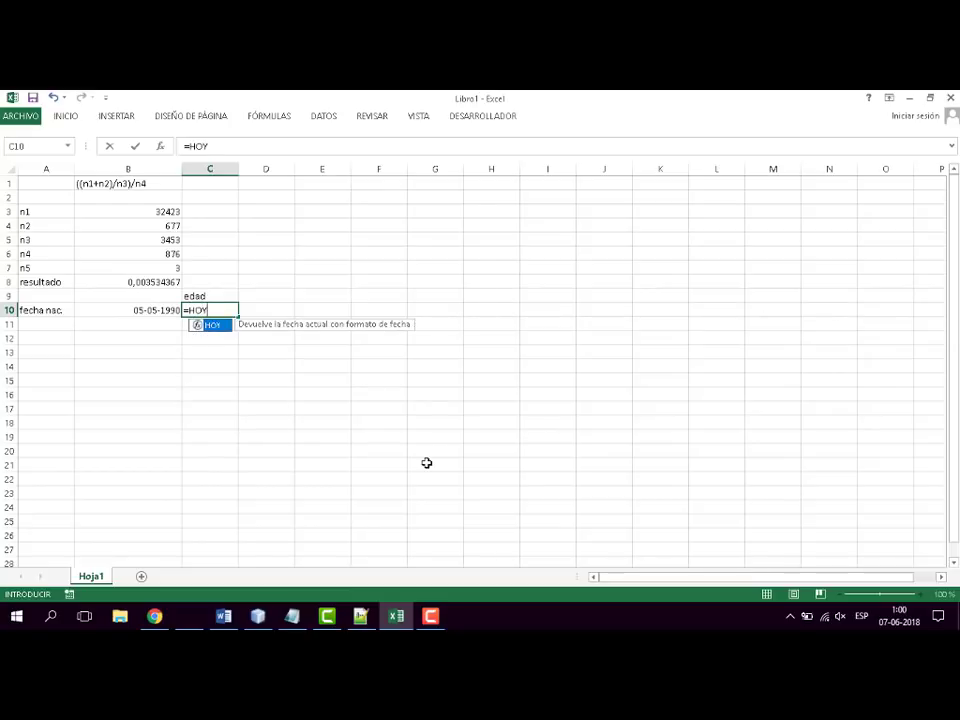
pyautogui.write('()')
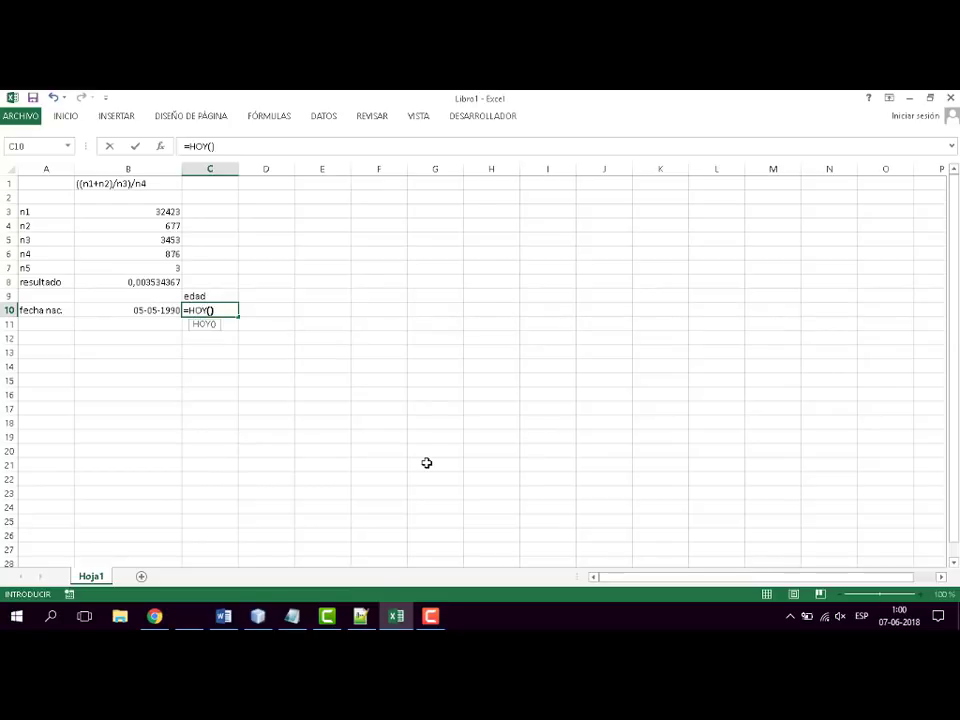
pyautogui.write('-')
pyautogui.click(135, 310)
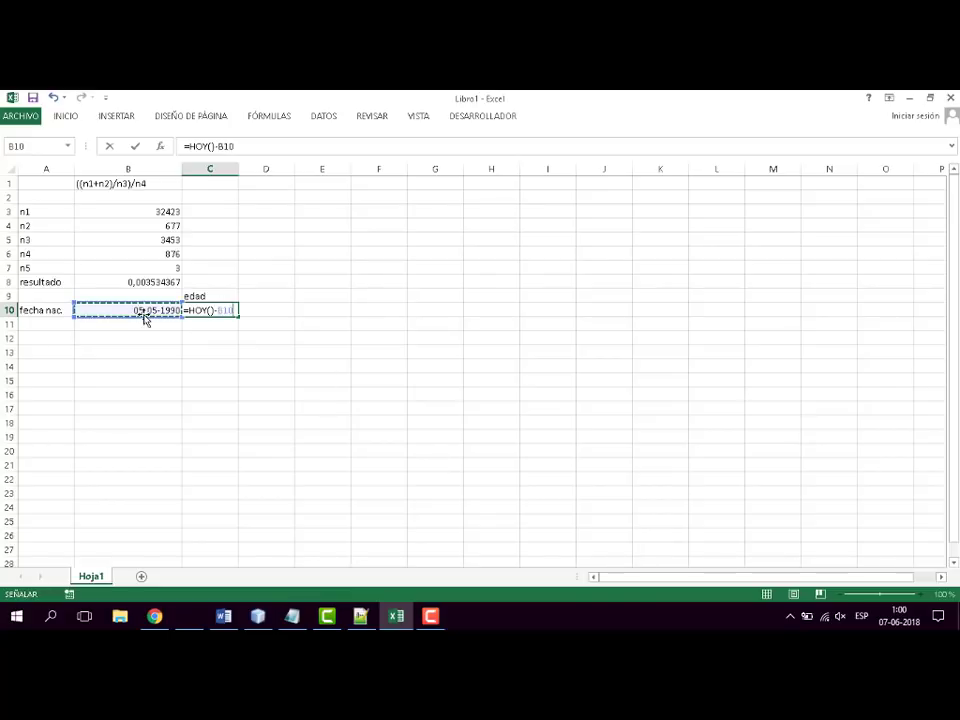
pyautogui.hotkey('ctrl', 'Return')
pyautogui.press('Down')
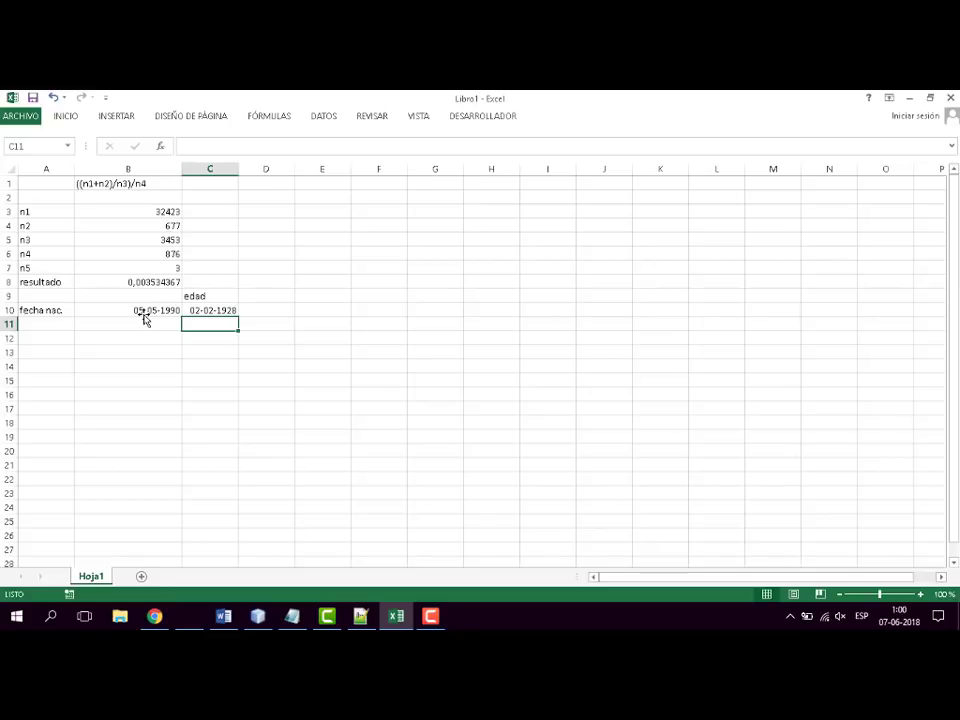
# - Change the cell format of C10 to the Número category with 0 decimal places
pyautogui.click(214, 309)
pyautogui.rightClick(222, 309)
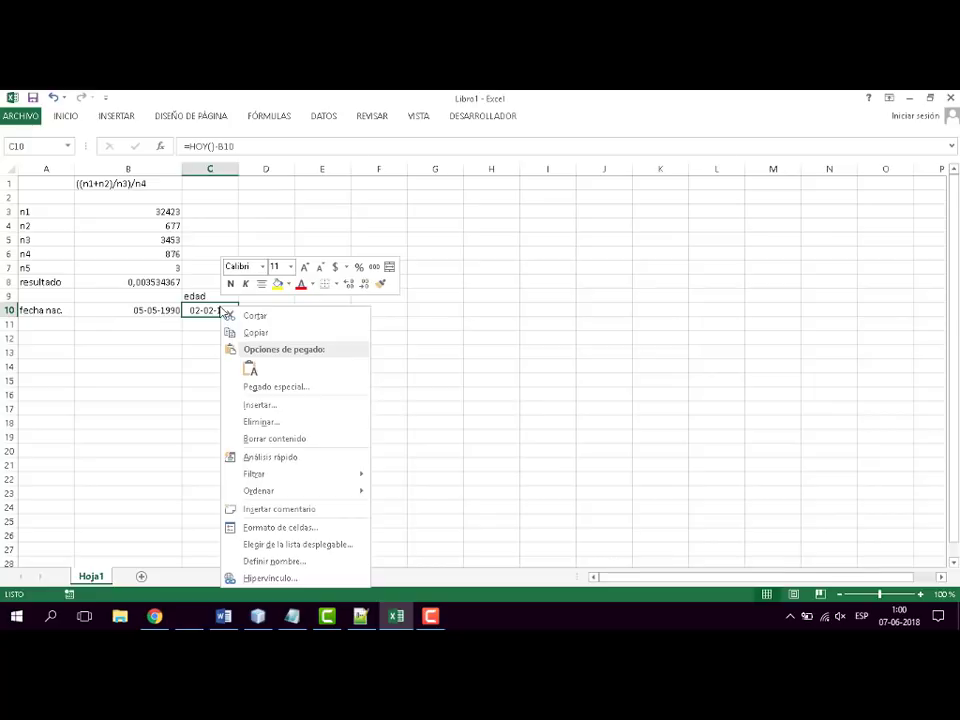
pyautogui.click(420, 343)
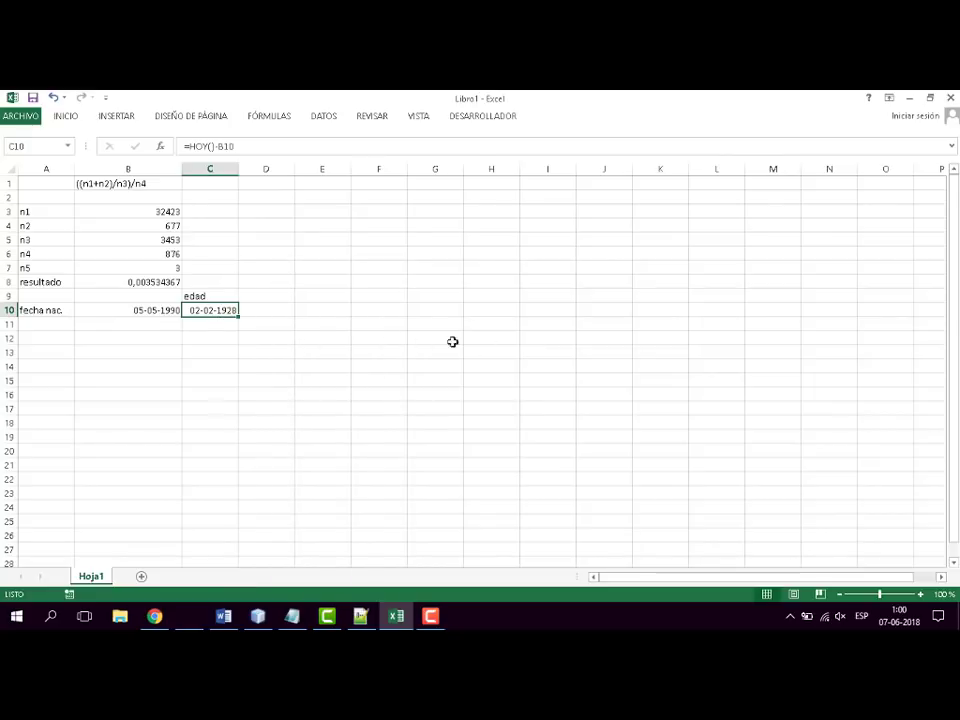
pyautogui.rightClick(211, 310)
pyautogui.click(272, 527)
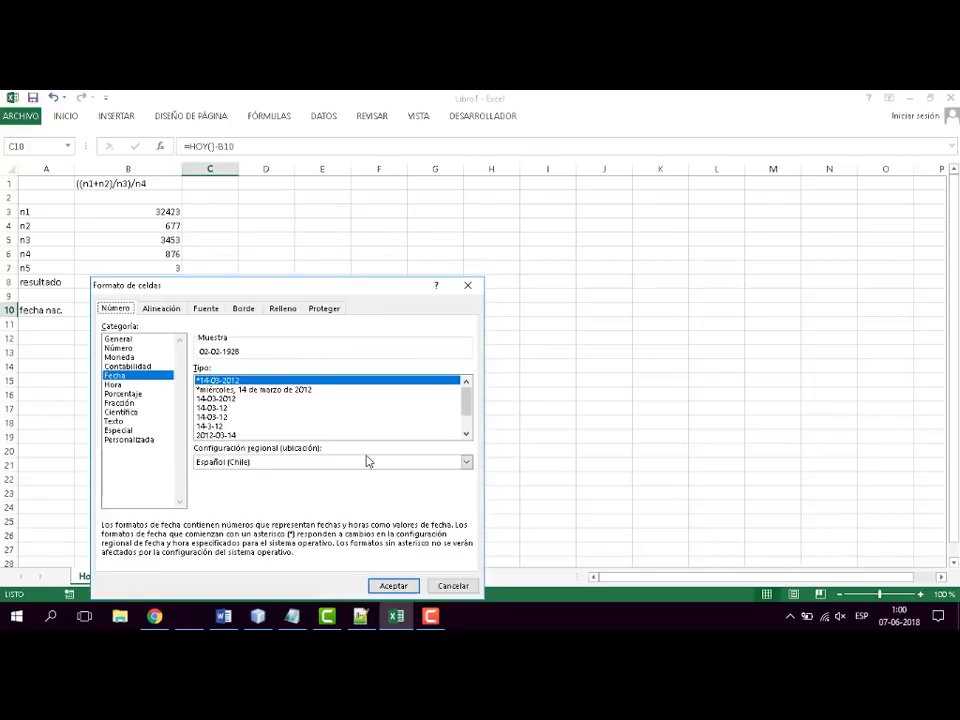
pyautogui.click(118, 348)
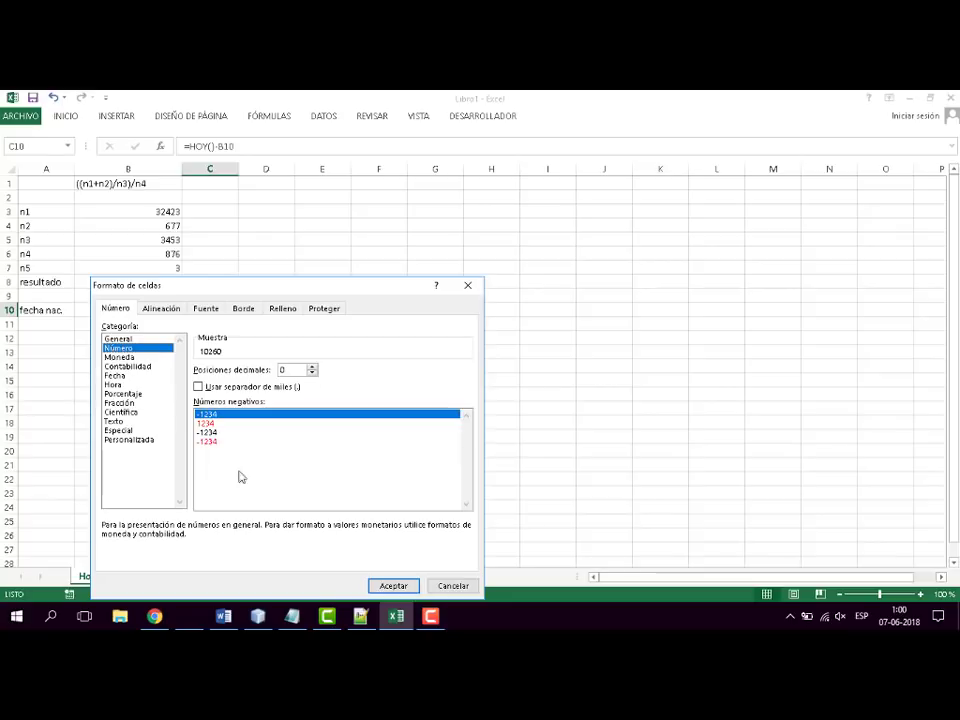
pyautogui.click(394, 585)
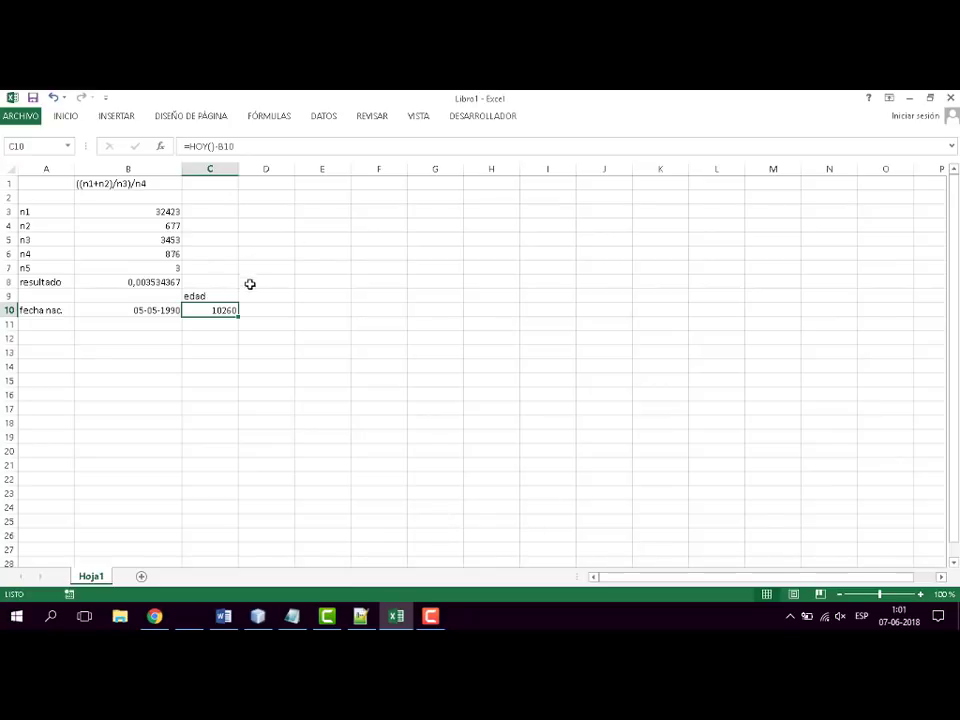
# - Change the formula in cell C10 to =(HOY()-B10)/365,25 to convert the day difference into years
pyautogui.click(190, 146)
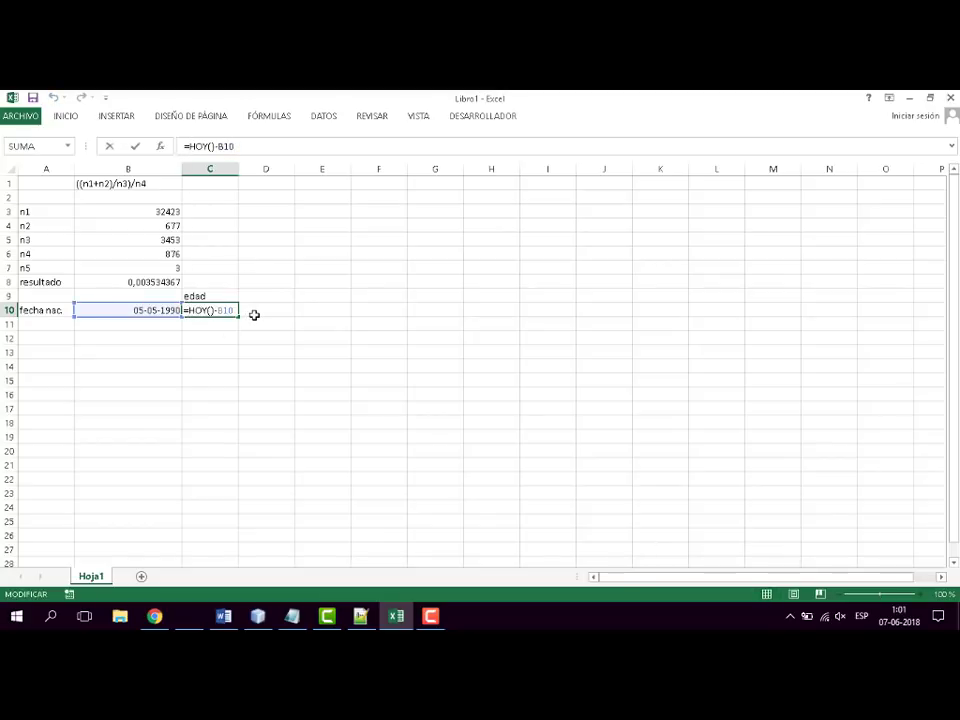
pyautogui.write('(')
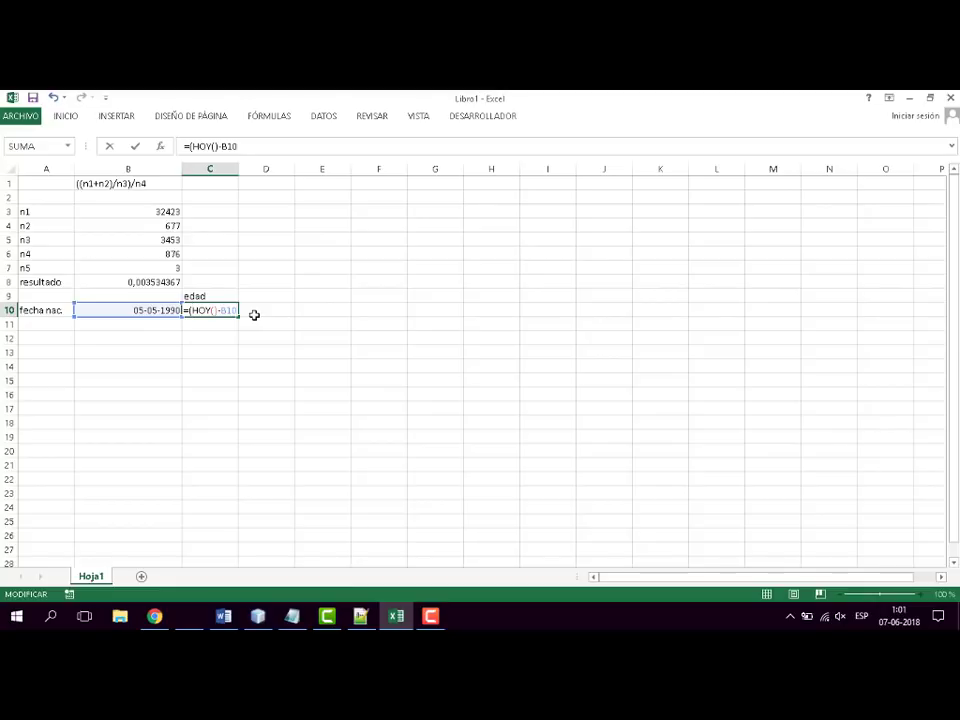
pyautogui.write(')/e')
pyautogui.press('BackSpace')
pyautogui.write('365,25')
pyautogui.press('Return')
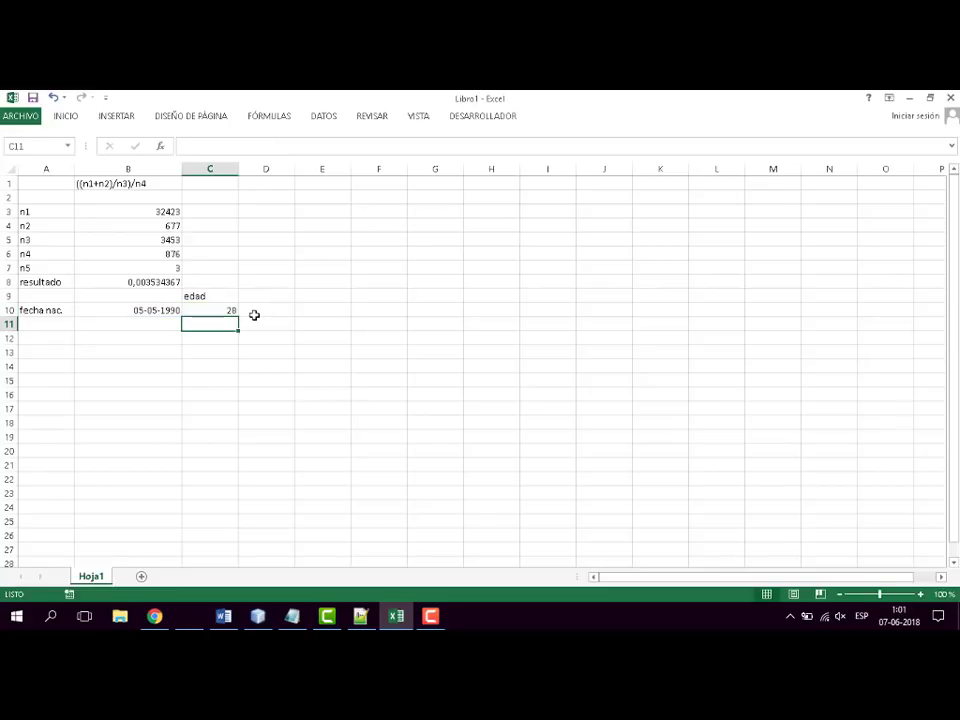
pyautogui.press('Up')
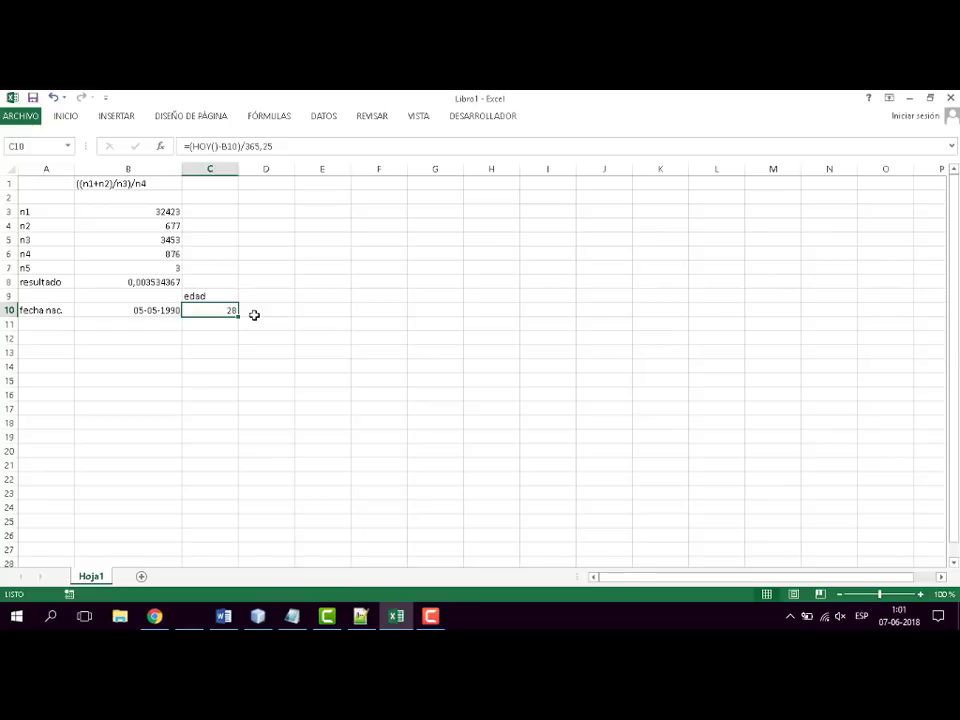
pyautogui.press('F2')
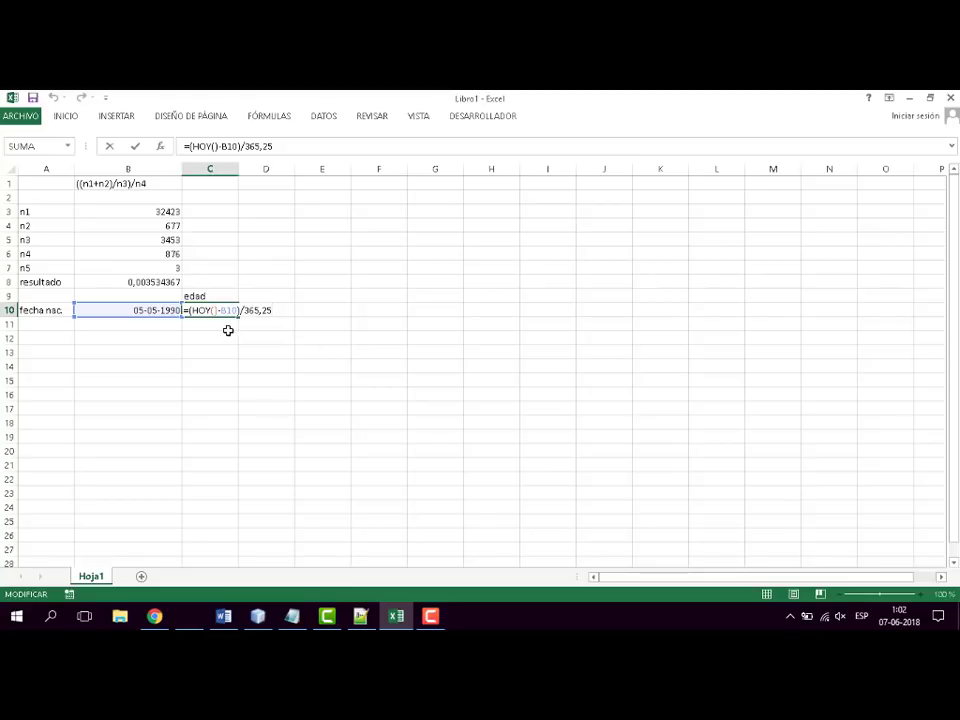
pyautogui.hotkey('ctrl', 'Return')
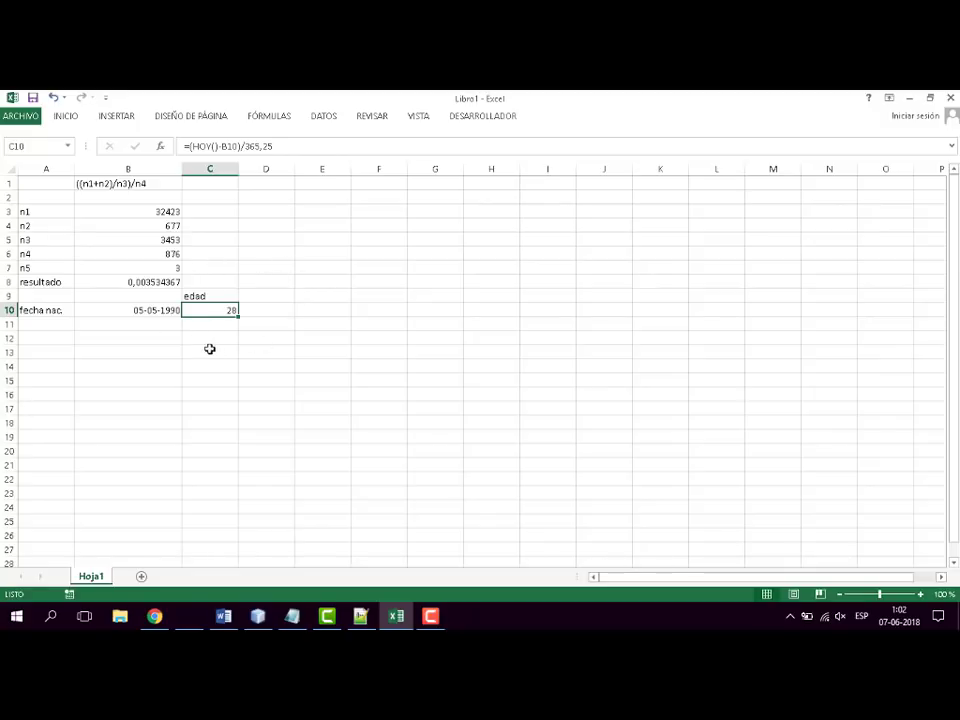
# - Enter the value 3 in cell B12 as the base number for the power examples
pyautogui.click(199, 339)
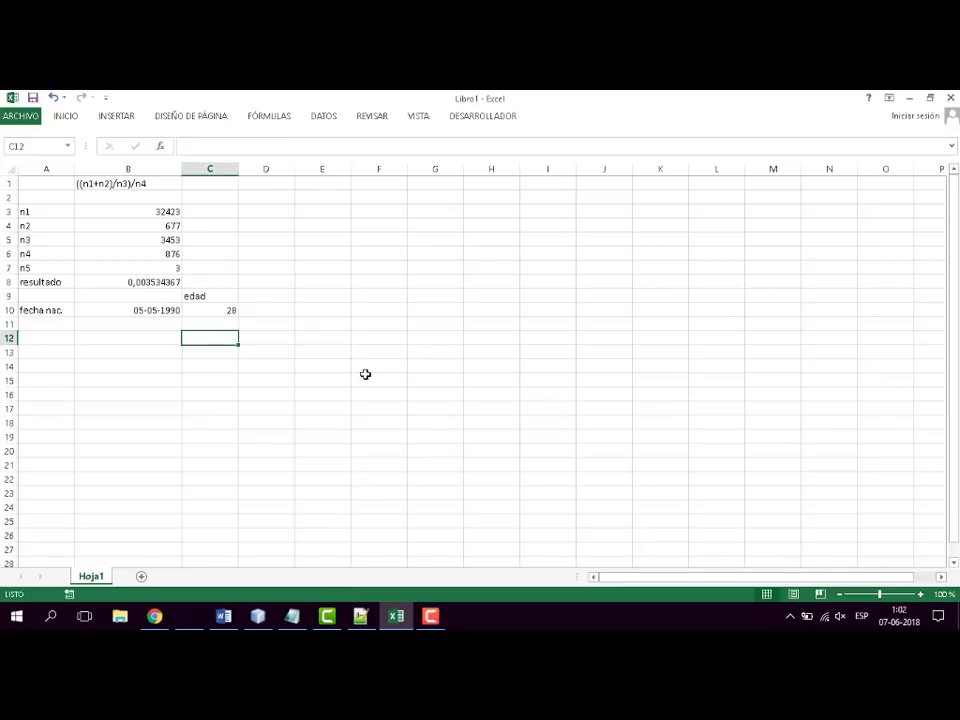
pyautogui.click(144, 336)
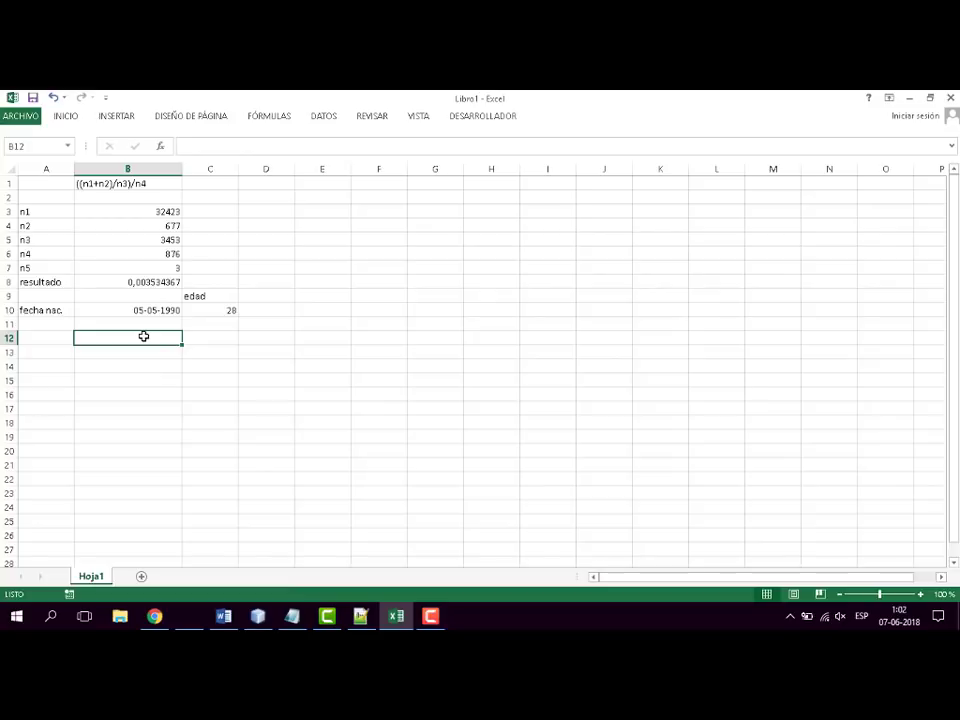
pyautogui.write('3')
pyautogui.click(210, 336)
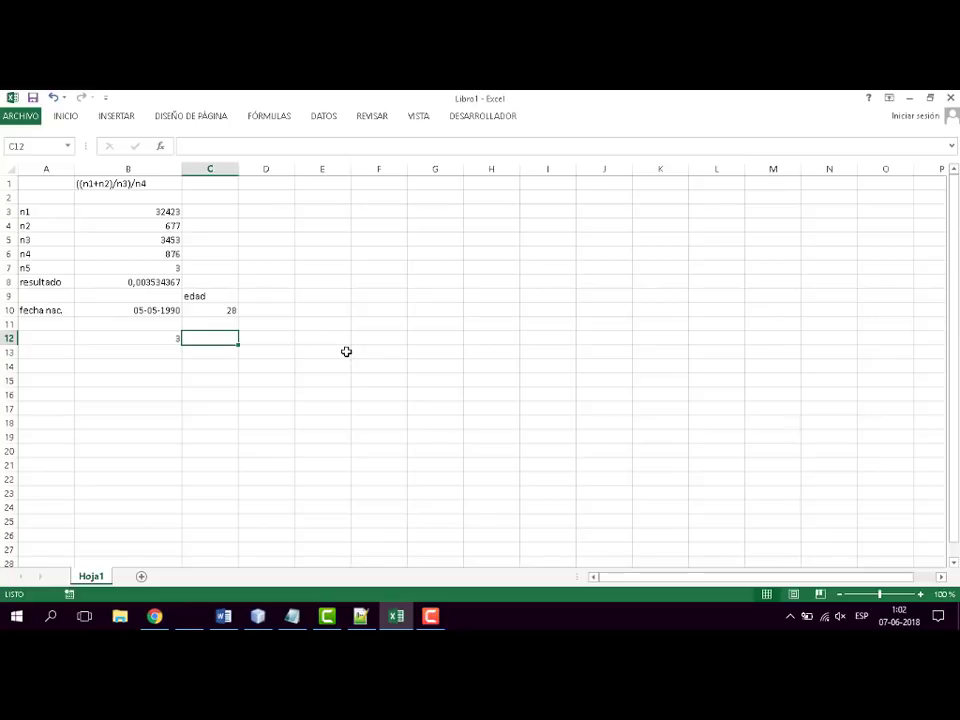
# - Enter 2 in cell C11 and 3 in cell D11 as column headings
pyautogui.click(230, 328)
pyautogui.write('2')
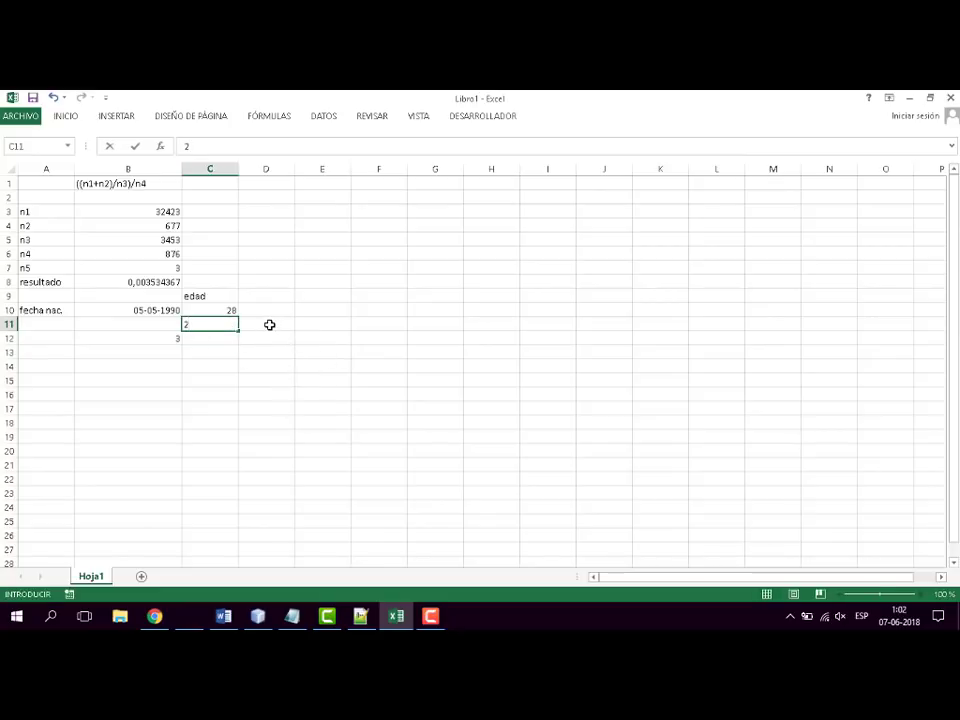
pyautogui.click(270, 325)
pyautogui.write('3')
pyautogui.press('Return')
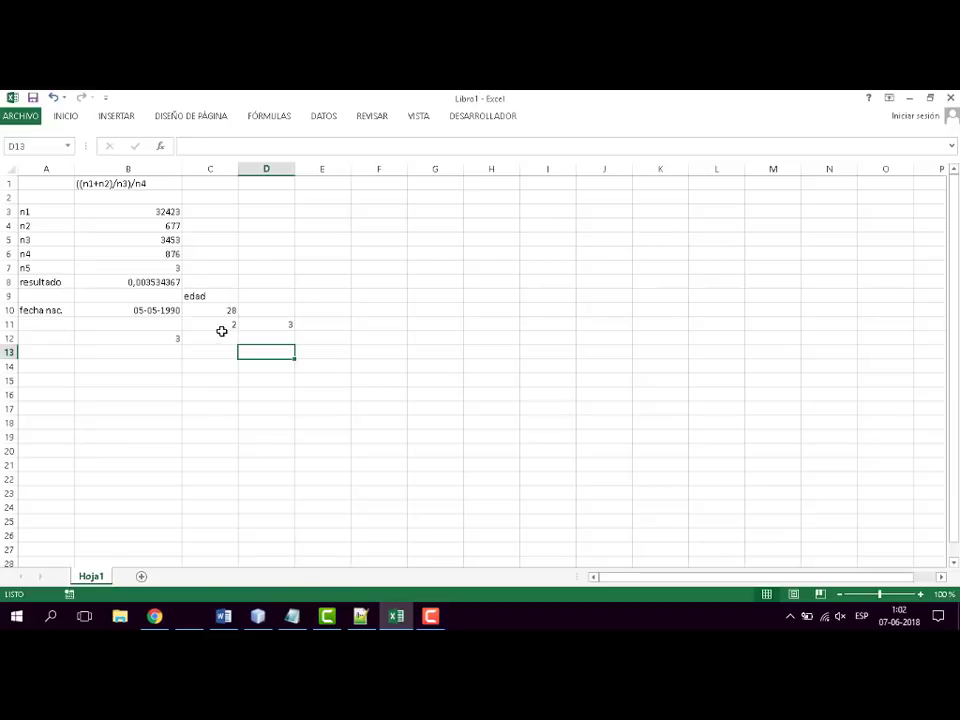
# - Replace the headings in cells C11 and D11 with "cuadrado" and "cubo"
pyautogui.click(218, 328)
pyautogui.write('cuadrado')
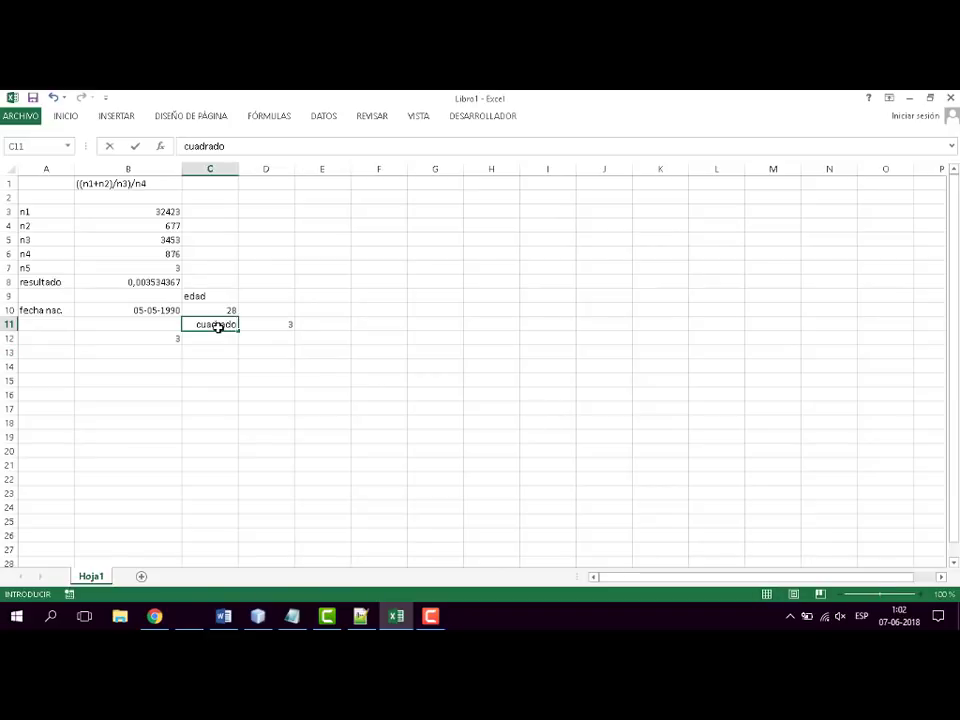
pyautogui.press('Tab')
pyautogui.write('cubo')
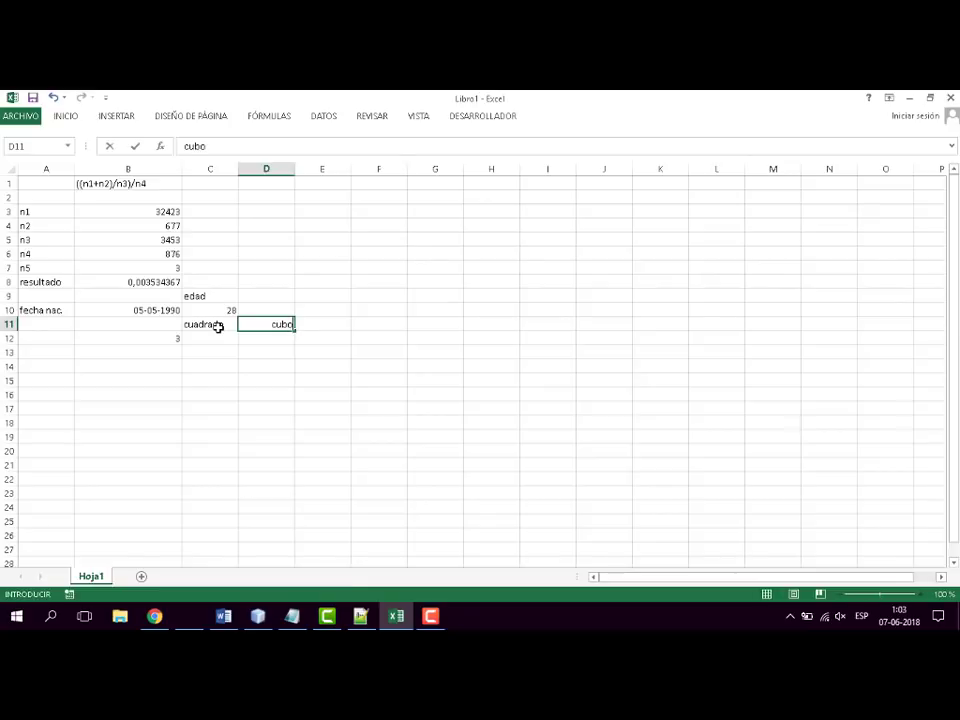
pyautogui.press('Return')
# - Enter =POTENCIA(B12;2) in cell C12 to square the number in B12
pyautogui.press('Left')
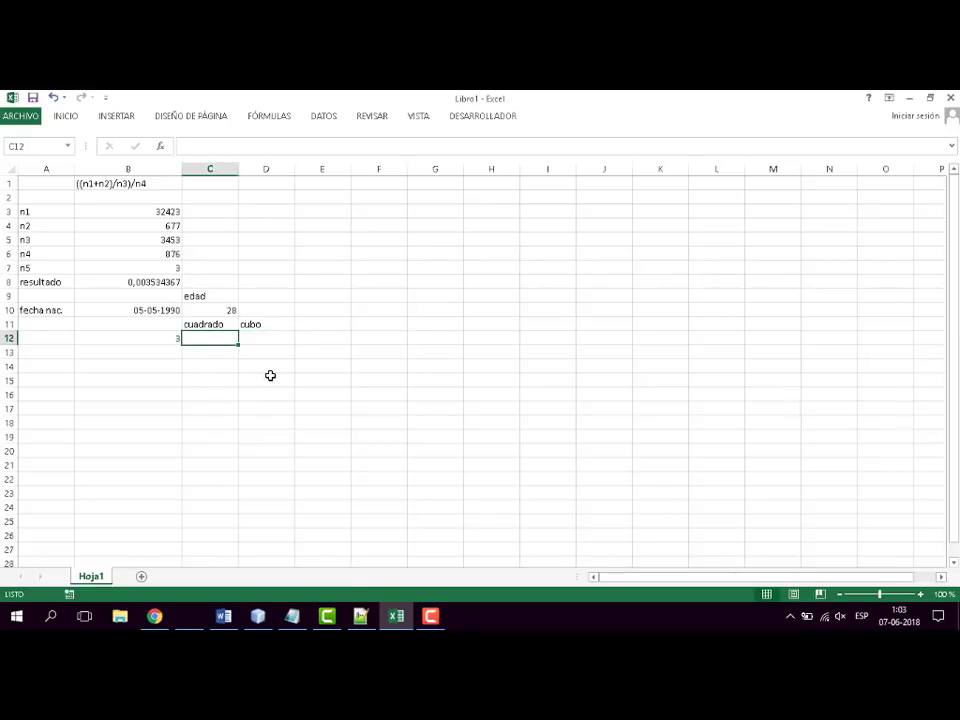
pyautogui.write('=pot')
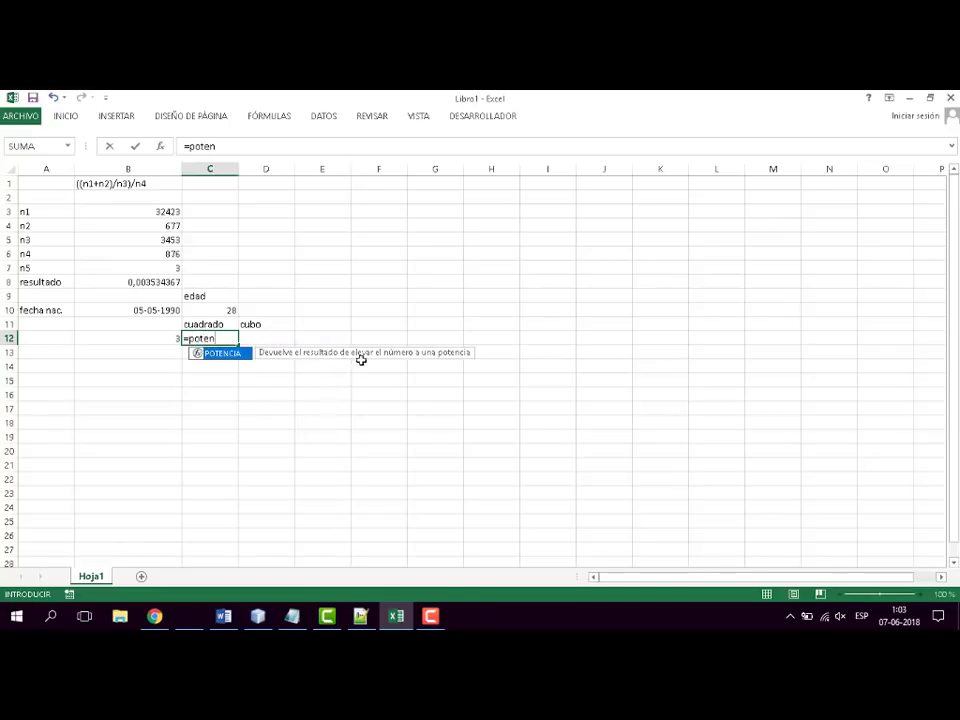
pyautogui.write('en')
pyautogui.doubleClick(229, 356)
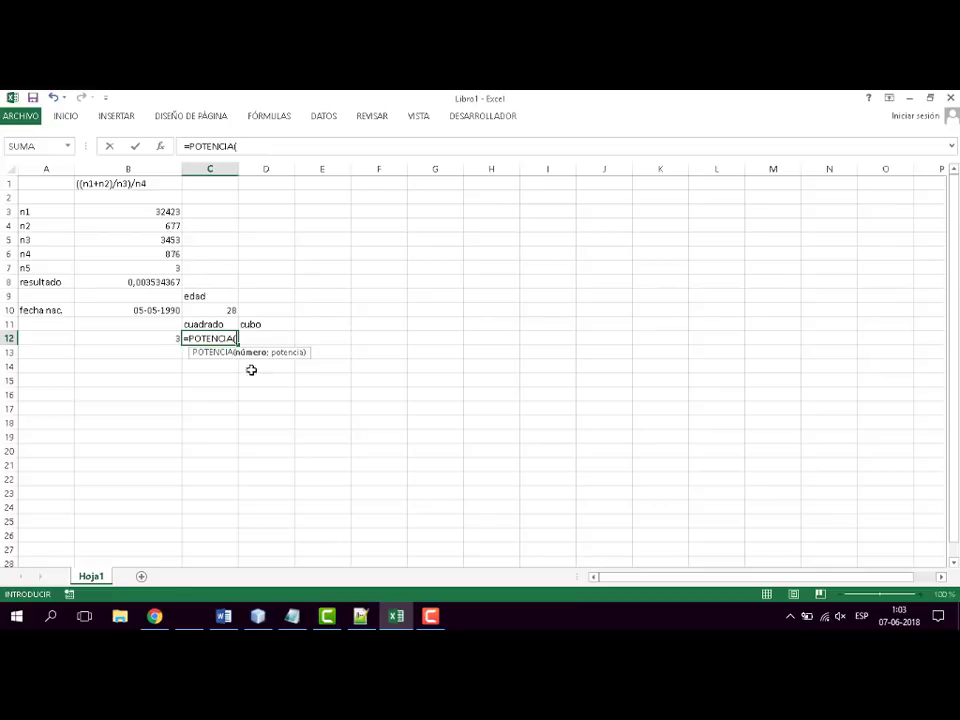
pyautogui.click(174, 338)
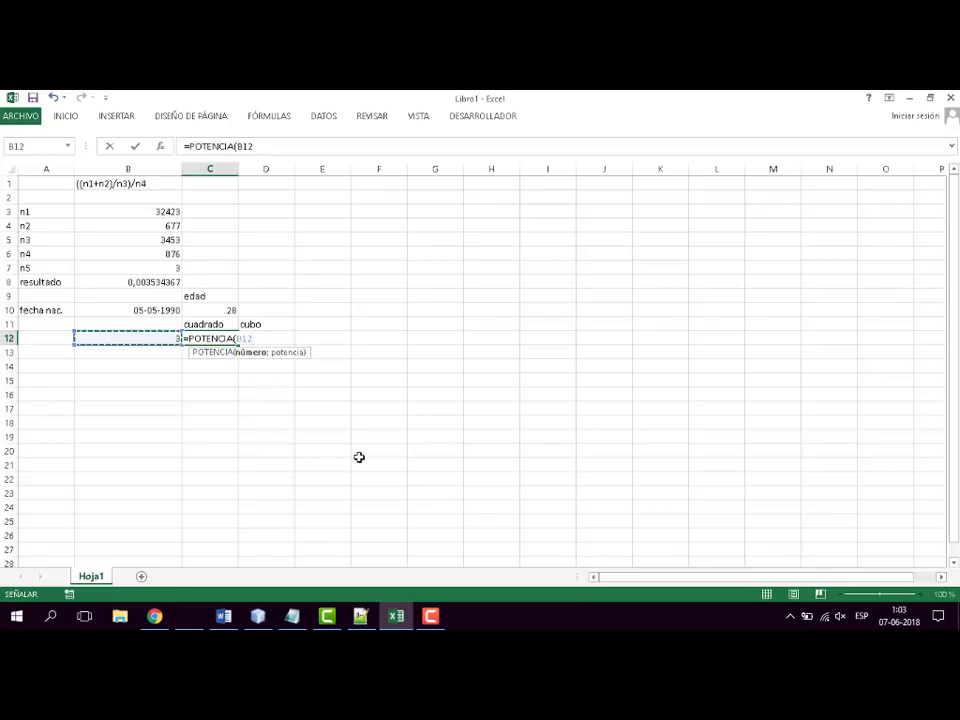
pyautogui.write(';')
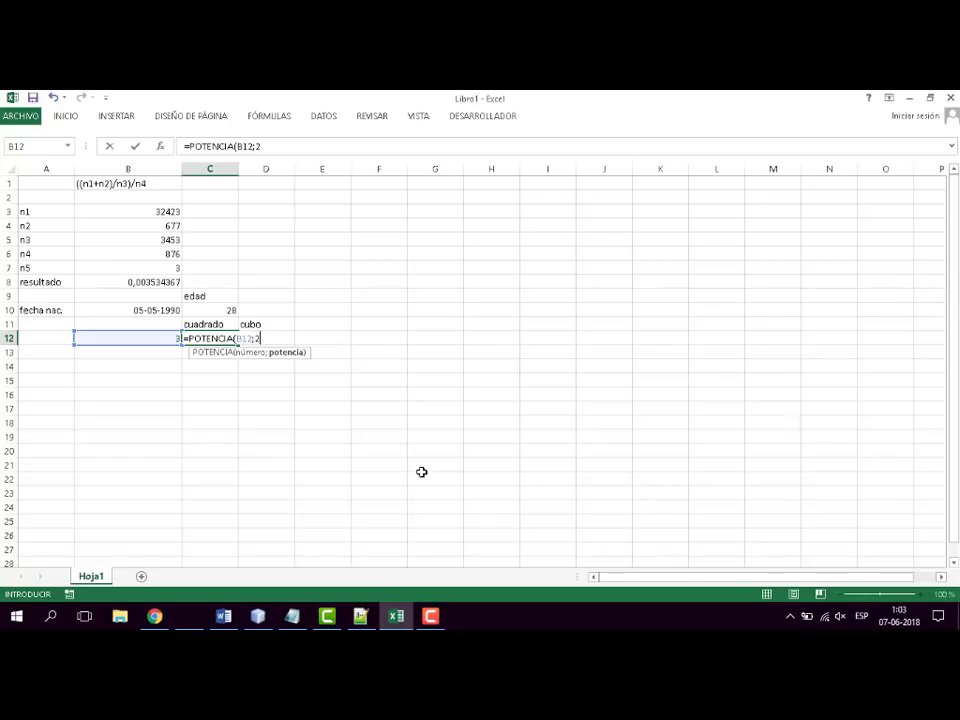
pyautogui.write('2)')
pyautogui.press('Return')
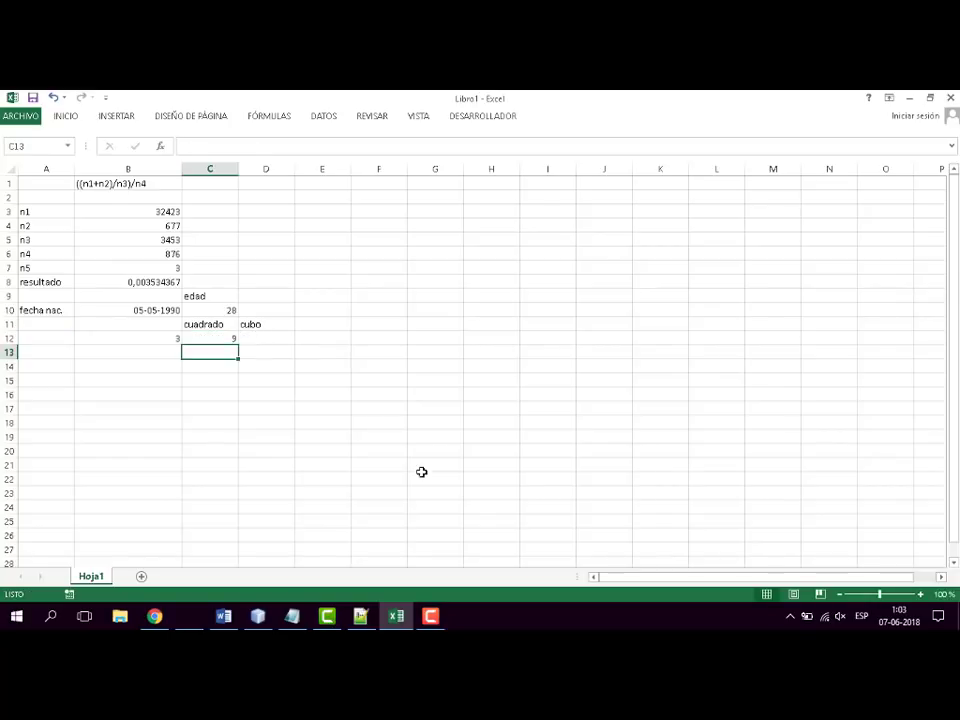
# - Enter =POTENCIA(B12;3) in cell D12 to calculate the cube of the number in B12
pyautogui.press('Up')
pyautogui.press('Right')
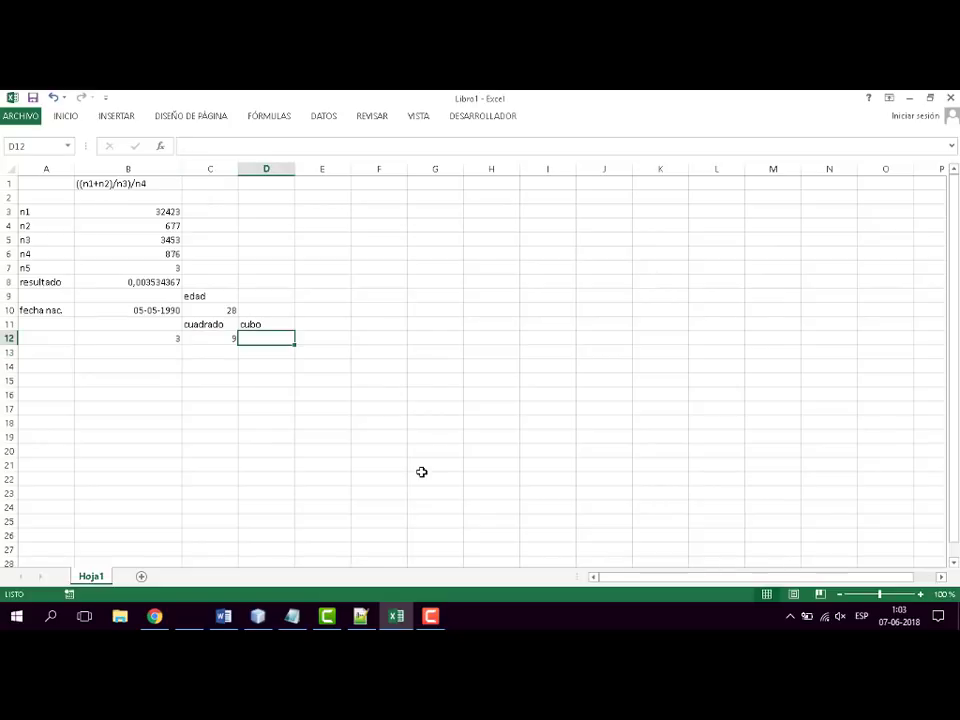
pyautogui.write('=')
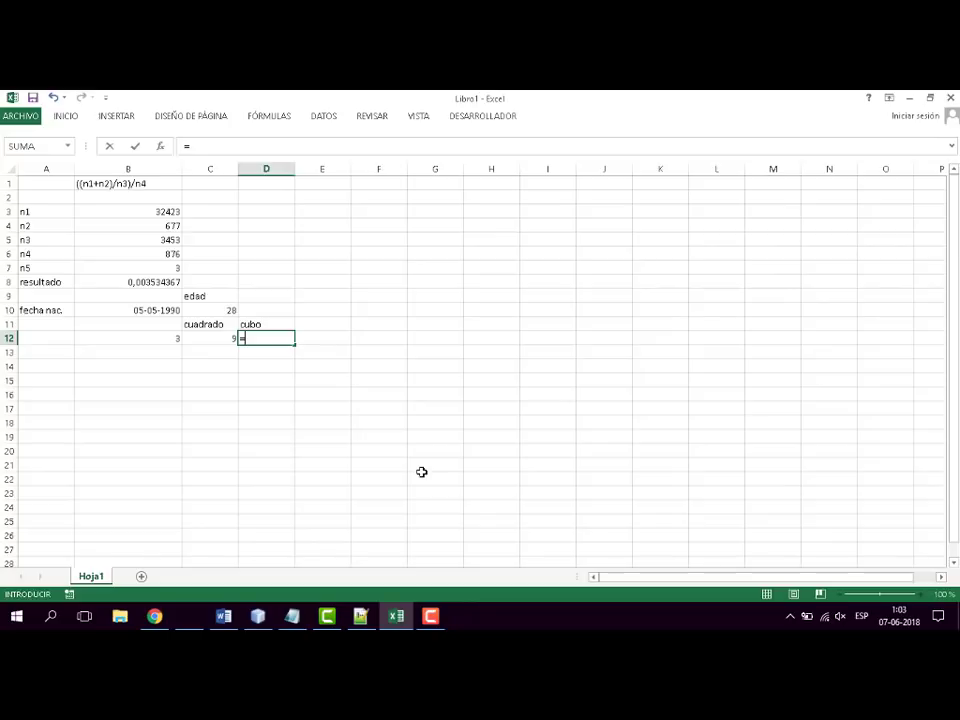
pyautogui.write('pote')
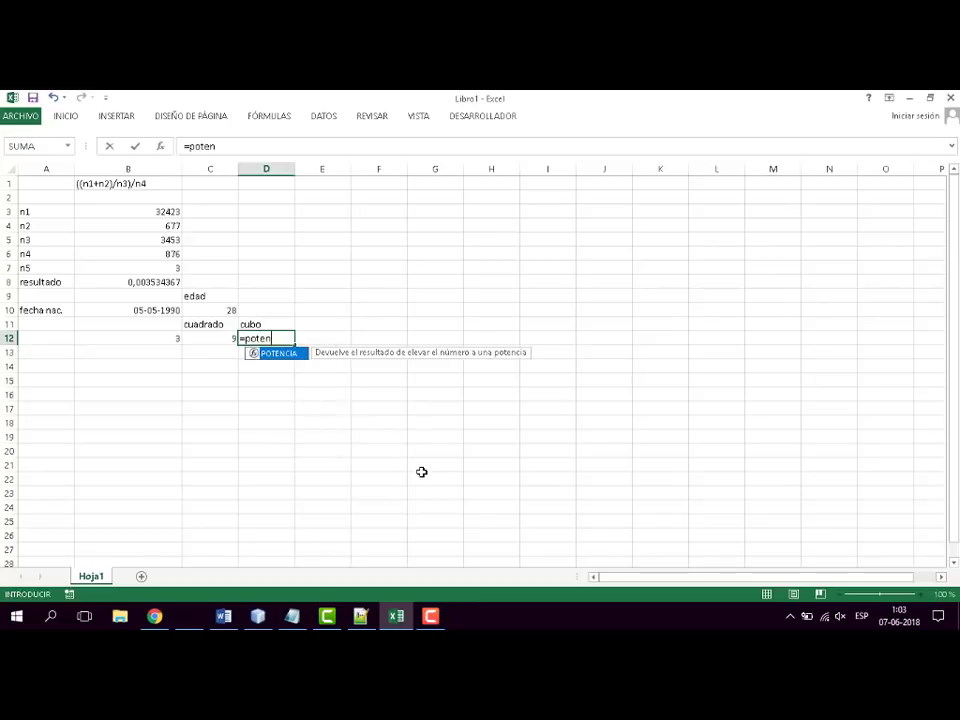
pyautogui.write('n')
pyautogui.doubleClick(285, 354)
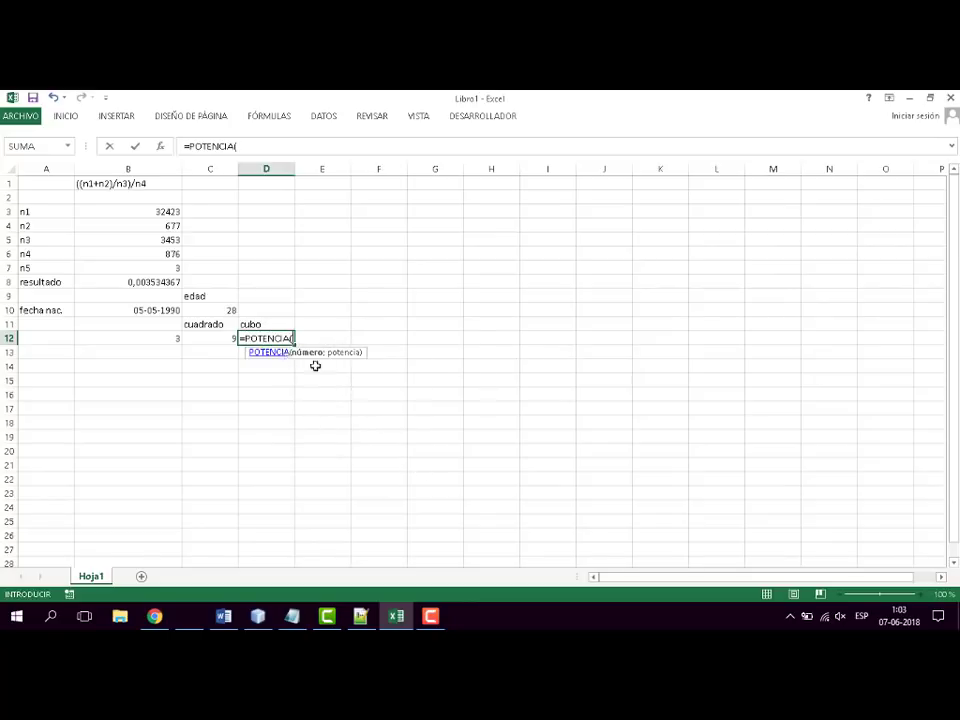
pyautogui.click(167, 339)
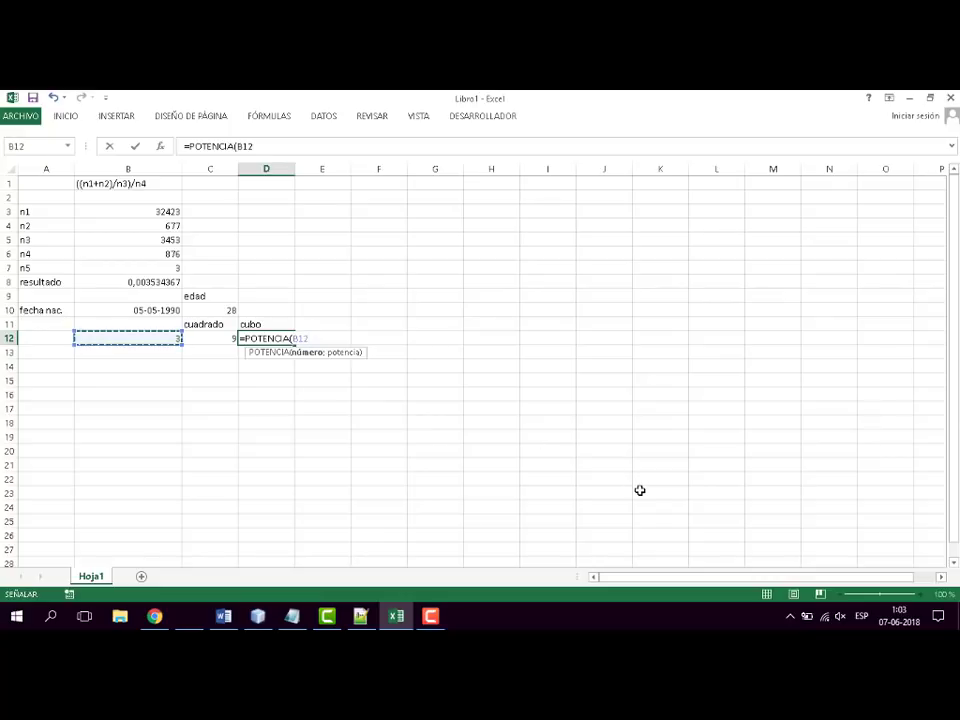
pyautogui.write(';')
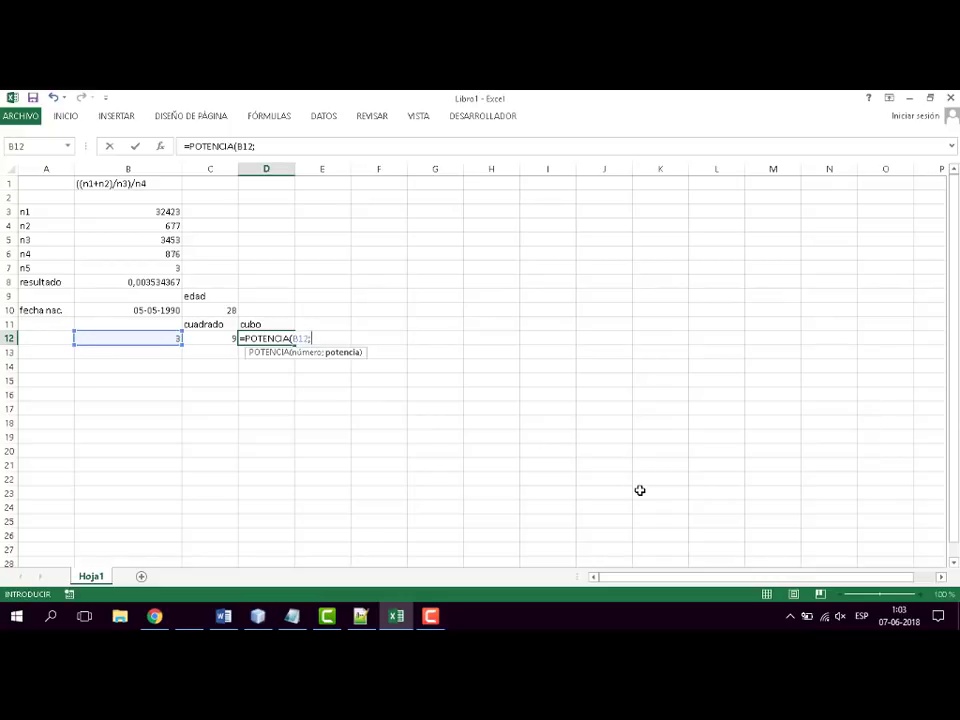
pyautogui.write('3')
pyautogui.press('Return')
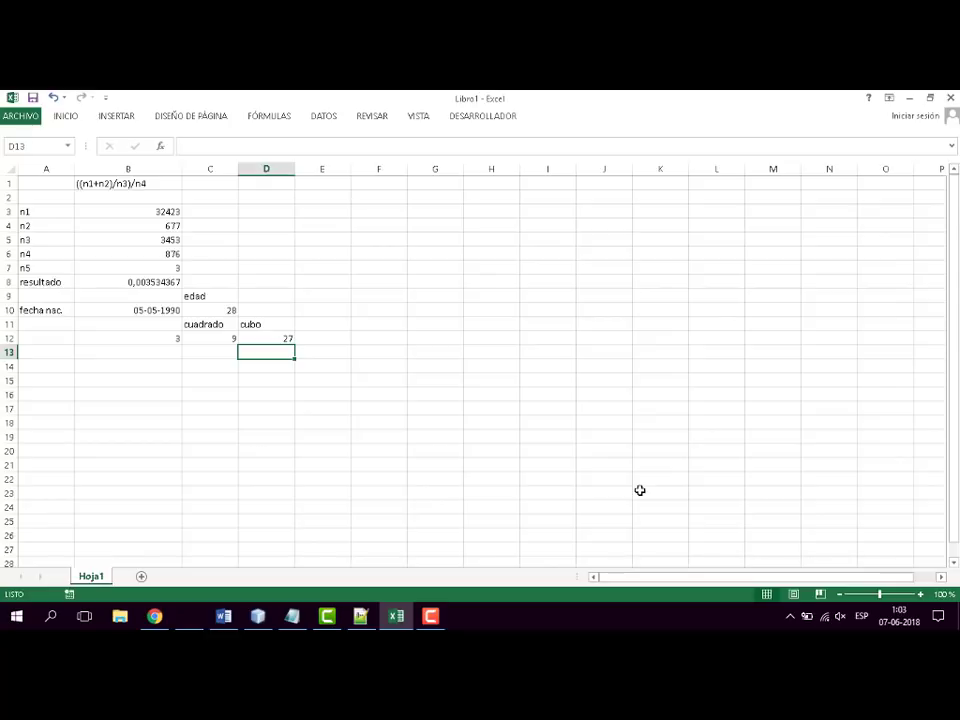
# - Review the formulas behind the square in C12, the age in C10 and the resultado in B8
pyautogui.click(201, 324)
pyautogui.click(229, 339)
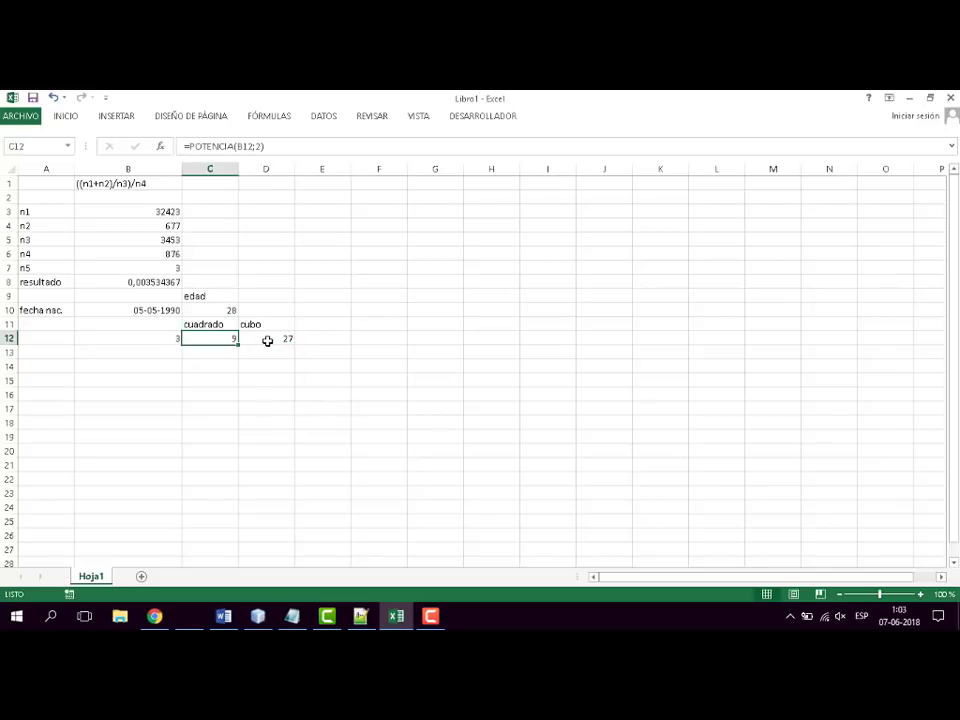
pyautogui.click(158, 311)
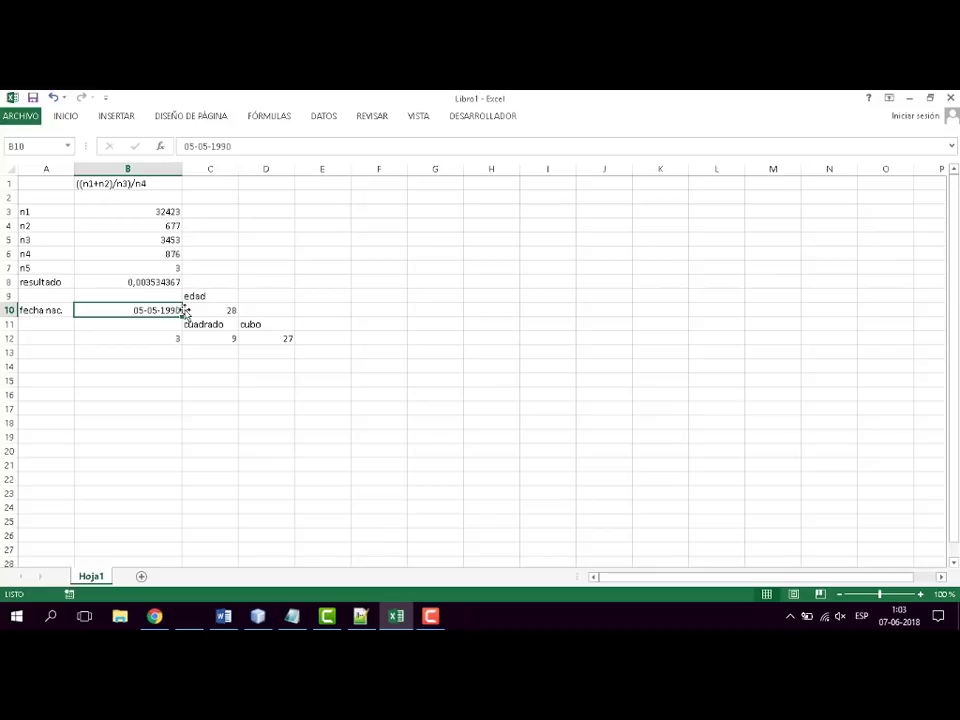
pyautogui.click(233, 311)
pyautogui.click(227, 337)
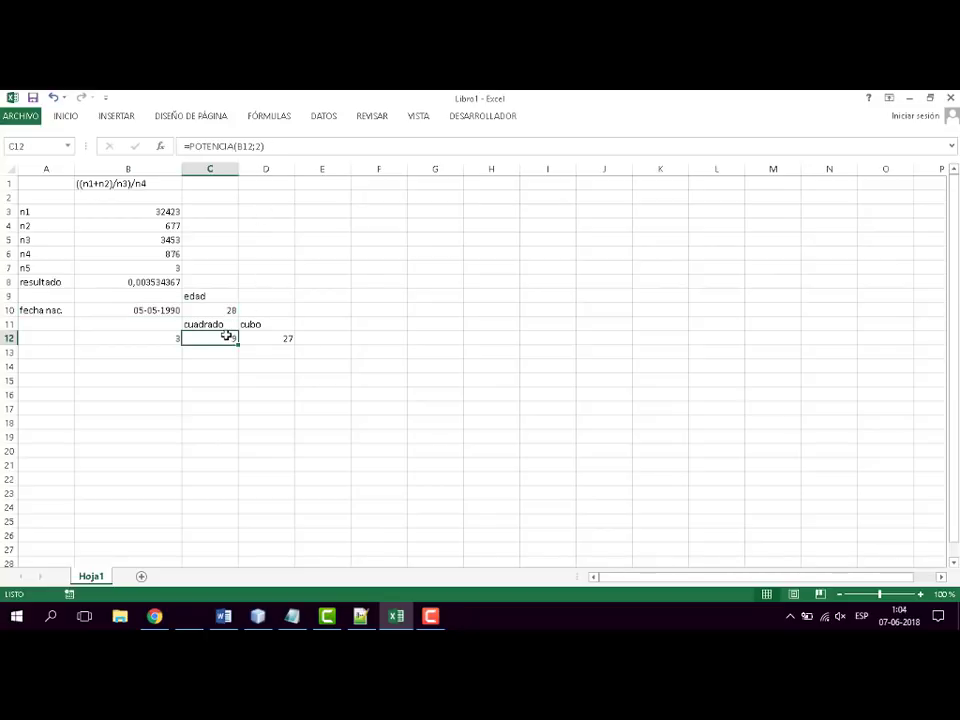
pyautogui.press('F2')
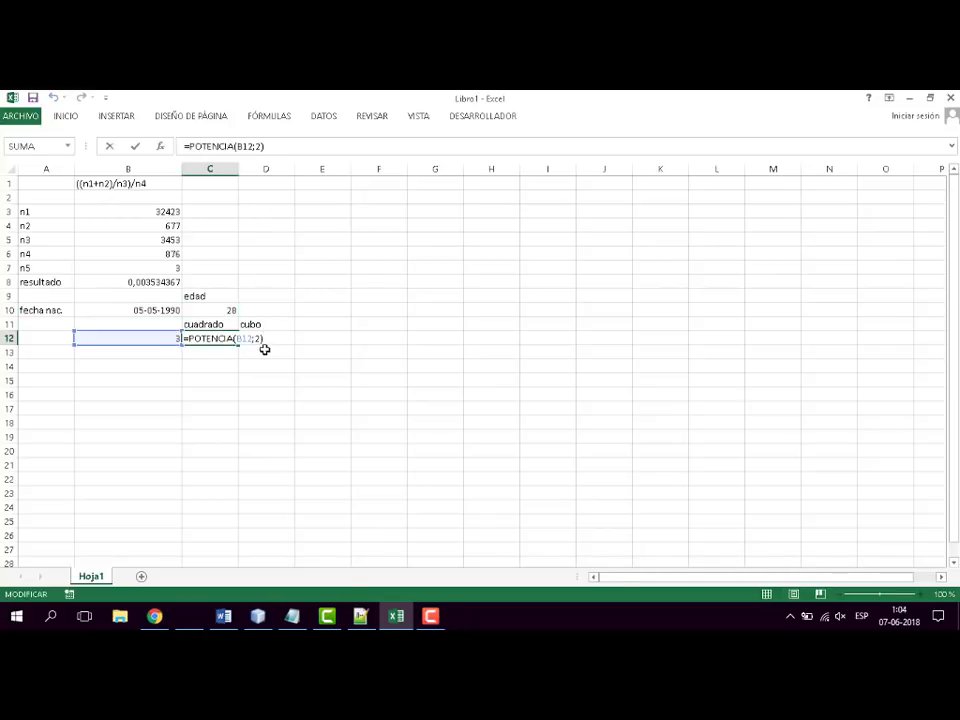
pyautogui.press('Escape')
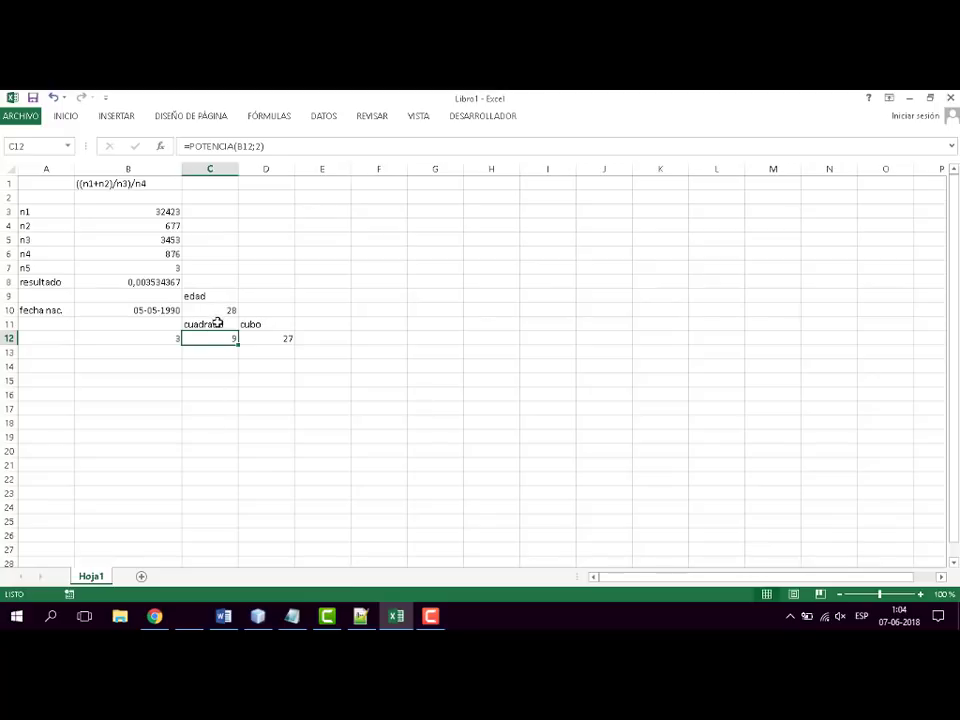
pyautogui.click(226, 309)
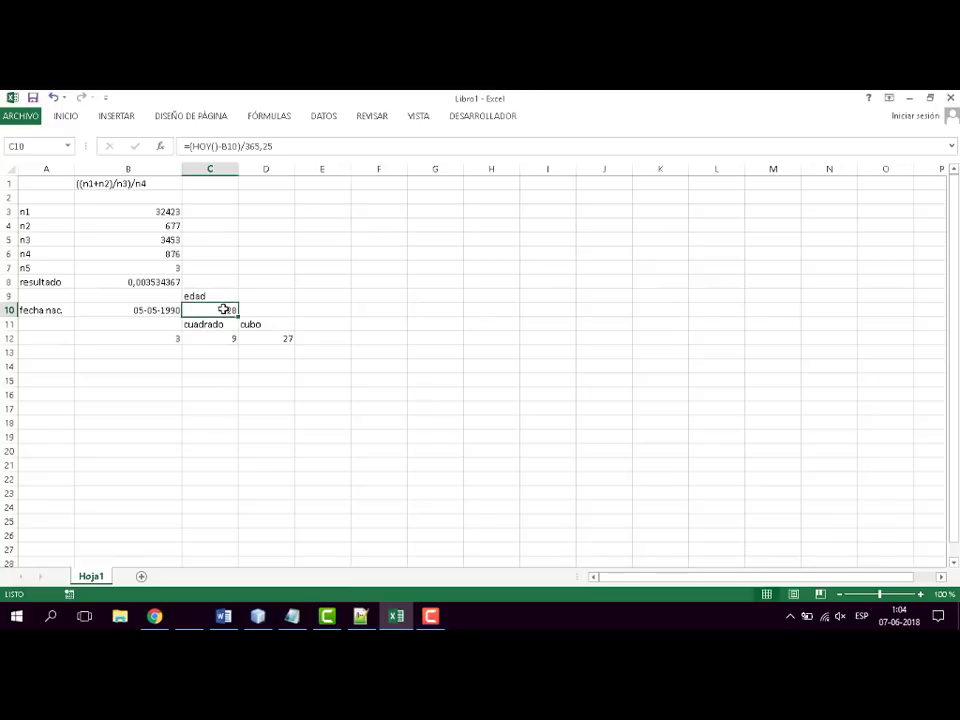
pyautogui.doubleClick(196, 311)
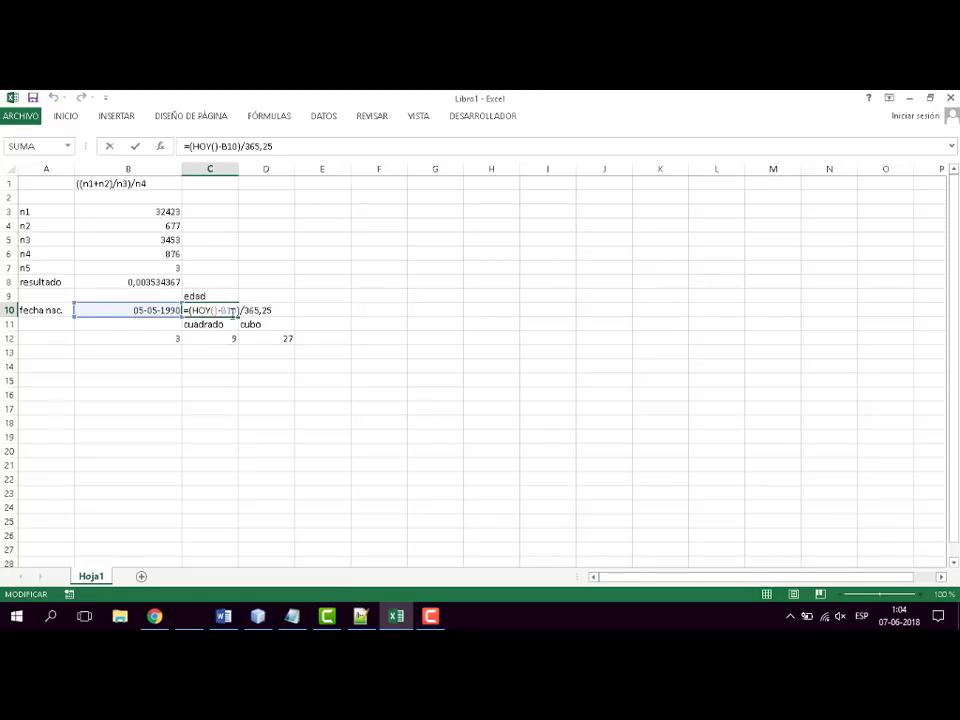
pyautogui.hotkey('ctrl', 'Return')
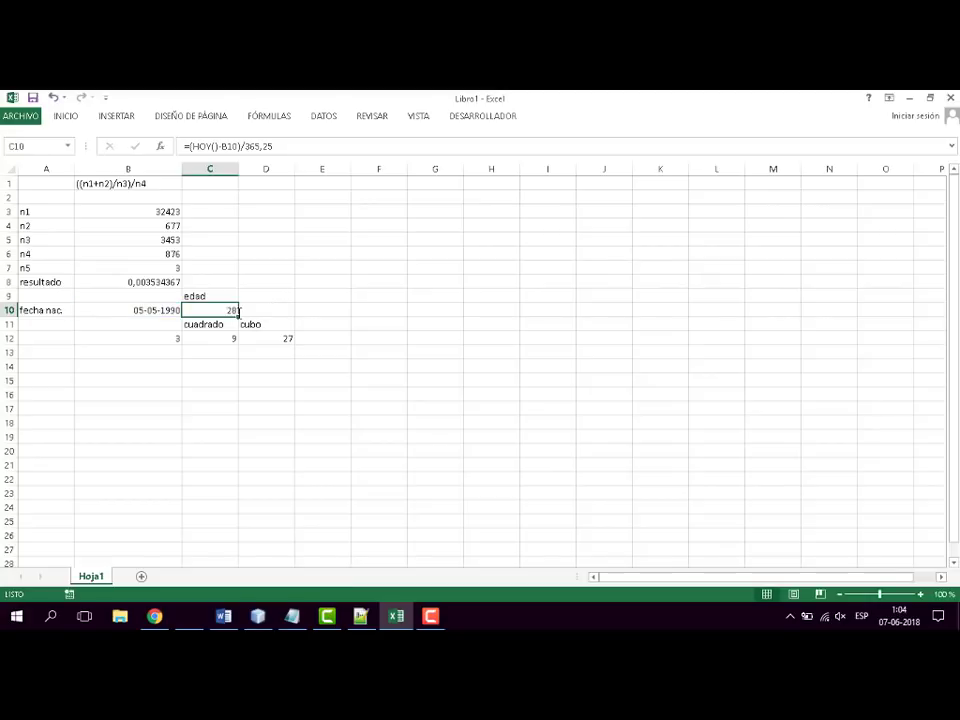
pyautogui.click(165, 281)
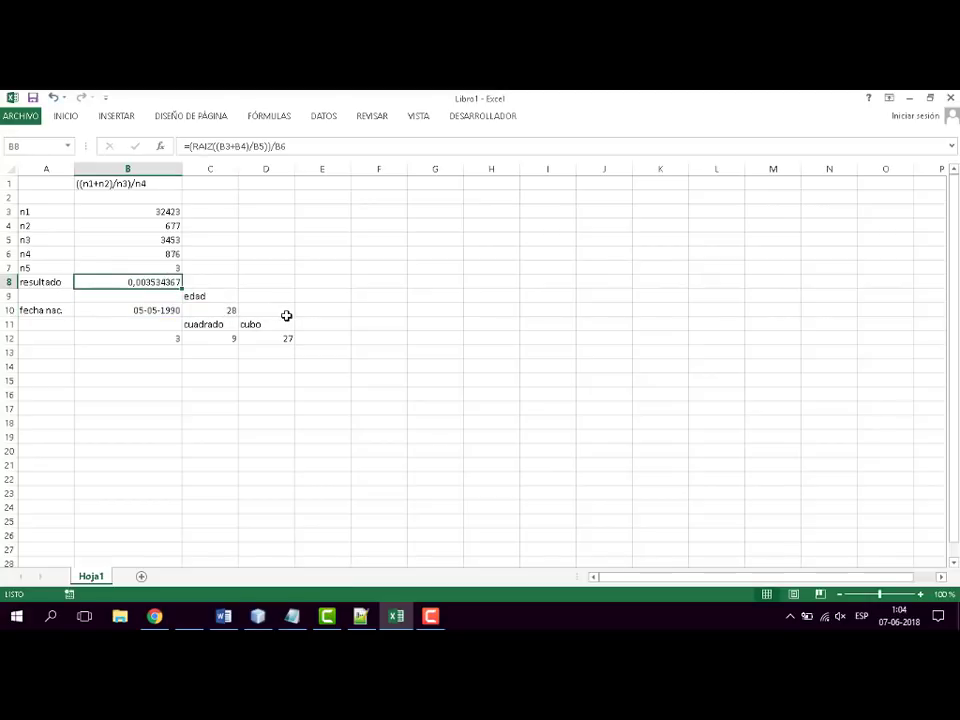
# - Inspect the cells referenced by the resultado formula in B8 and the formula for the square in C12
pyautogui.press('F2')
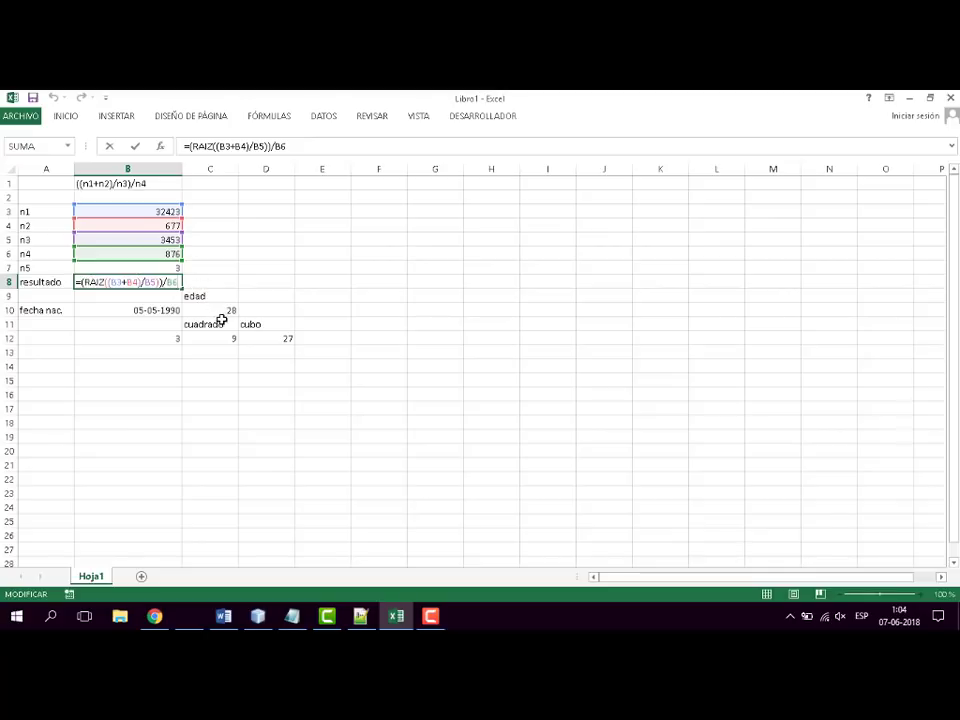
pyautogui.press('Escape')
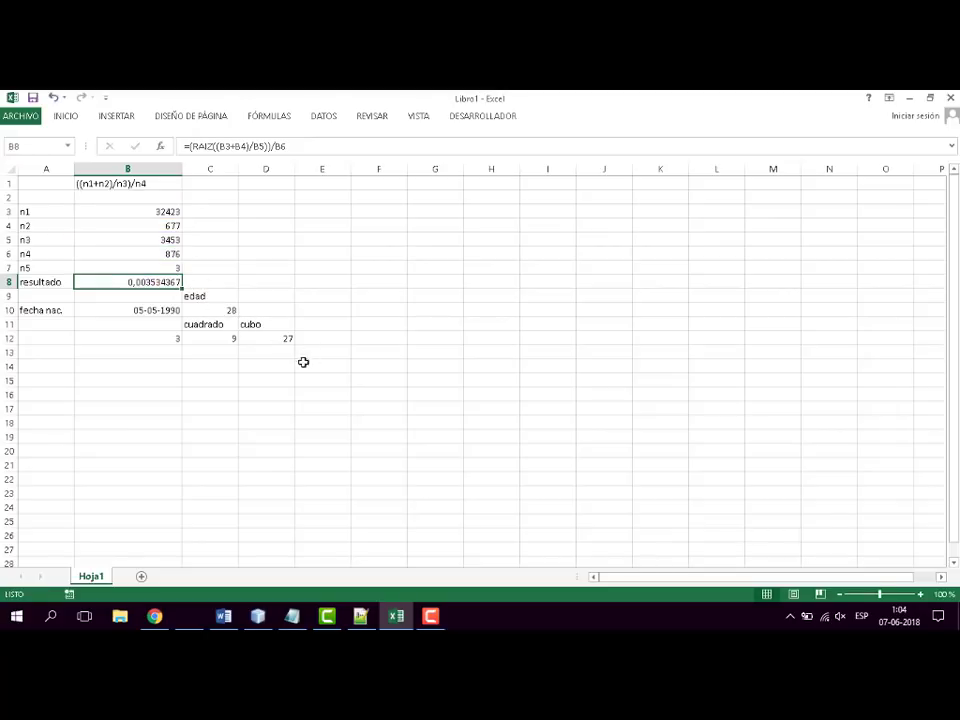
pyautogui.click(229, 341)
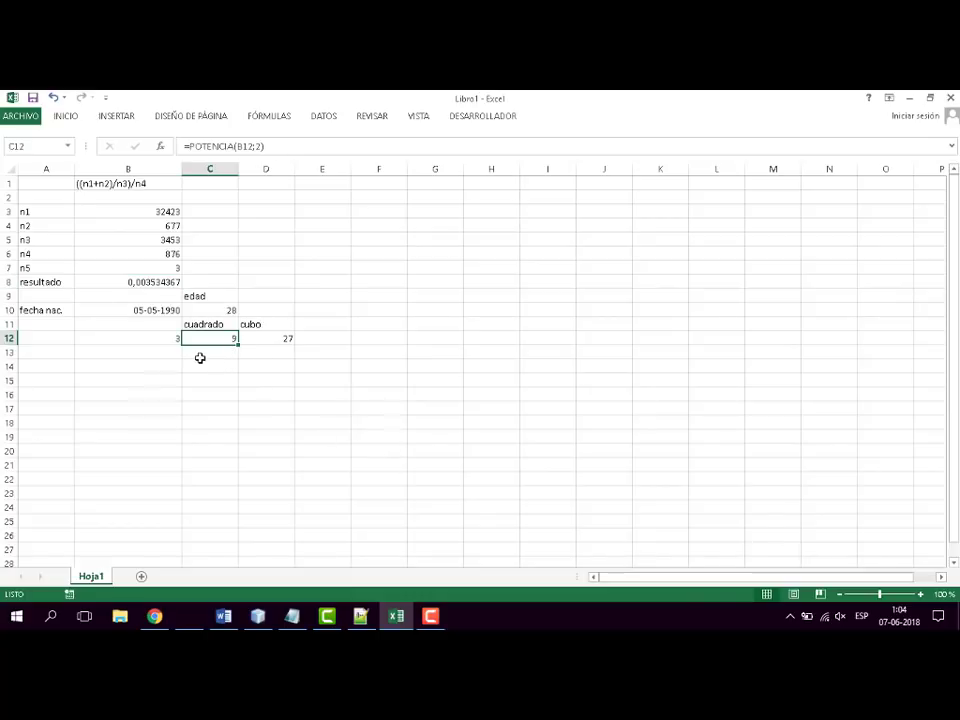
# - Enter =RAIZ(C12) in cell C13 to calculate the square root of the value in C12
pyautogui.click(201, 357)
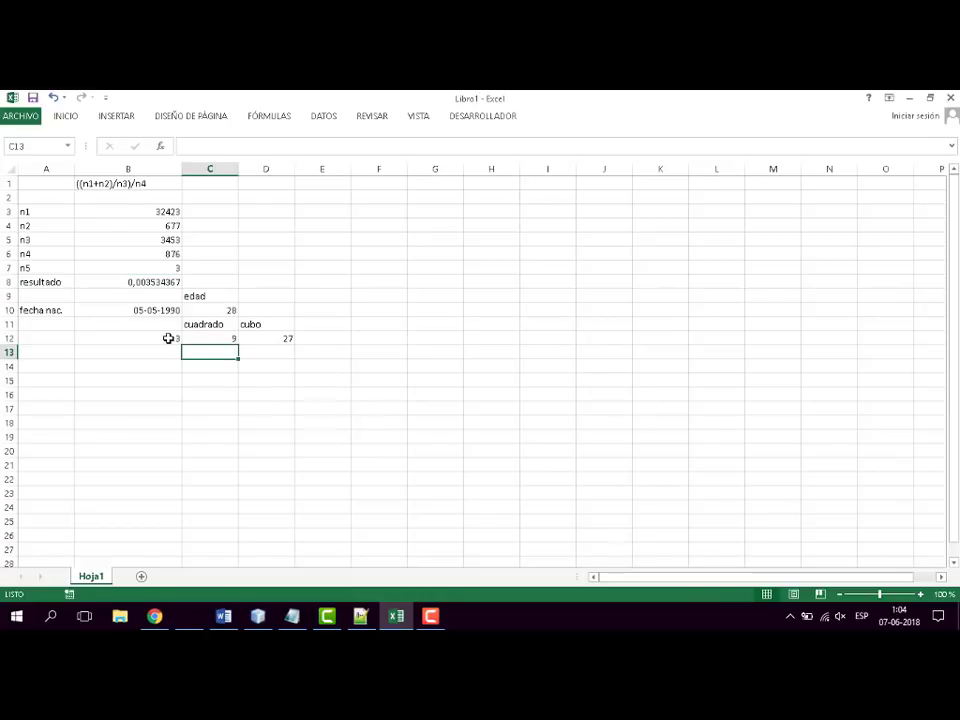
pyautogui.write('=')
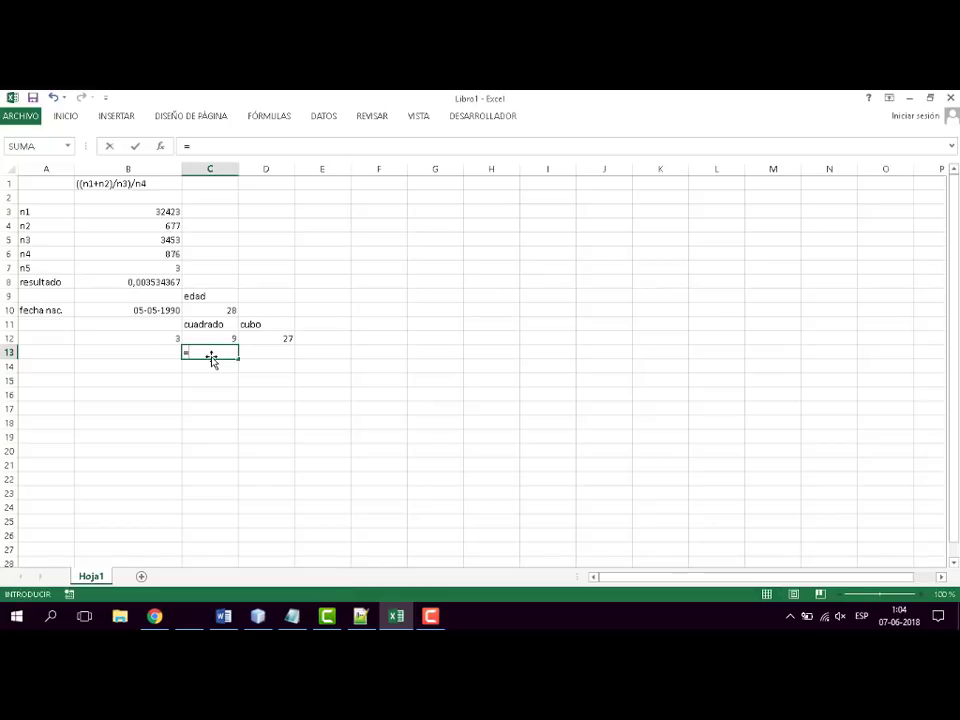
pyautogui.write('rai')
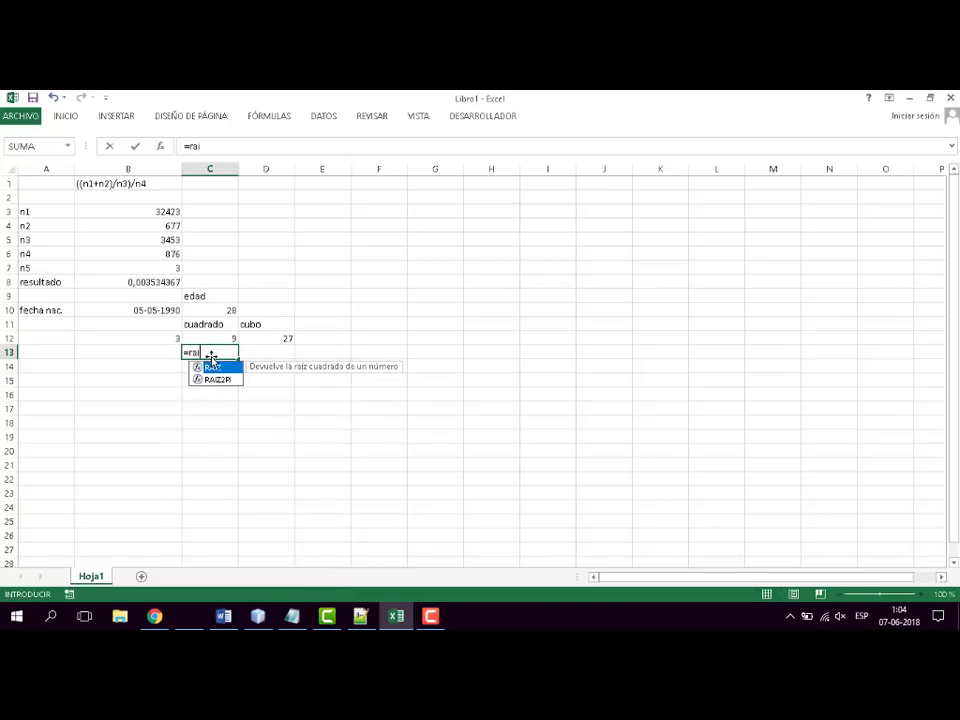
pyautogui.write('z')
pyautogui.press('Tab')
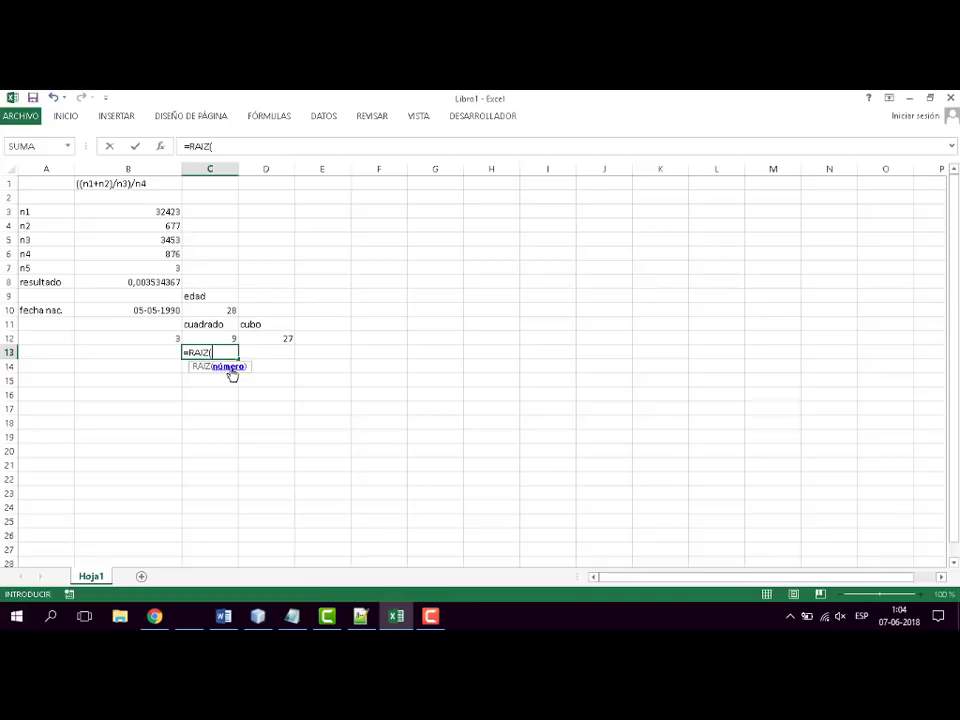
pyautogui.click(223, 337)
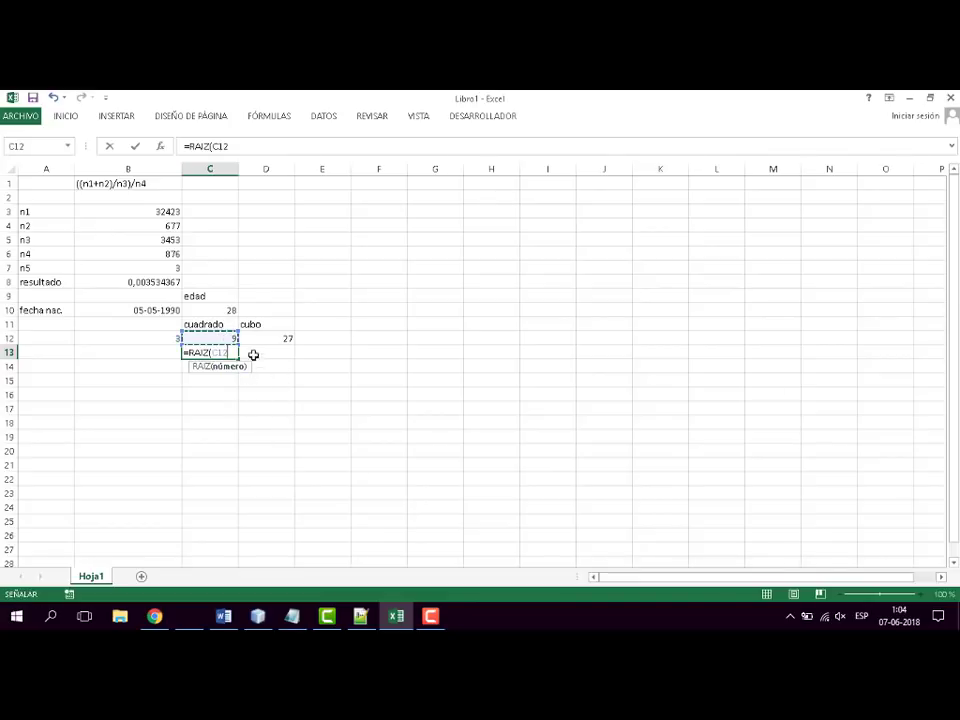
pyautogui.write(')')
pyautogui.press('Return')
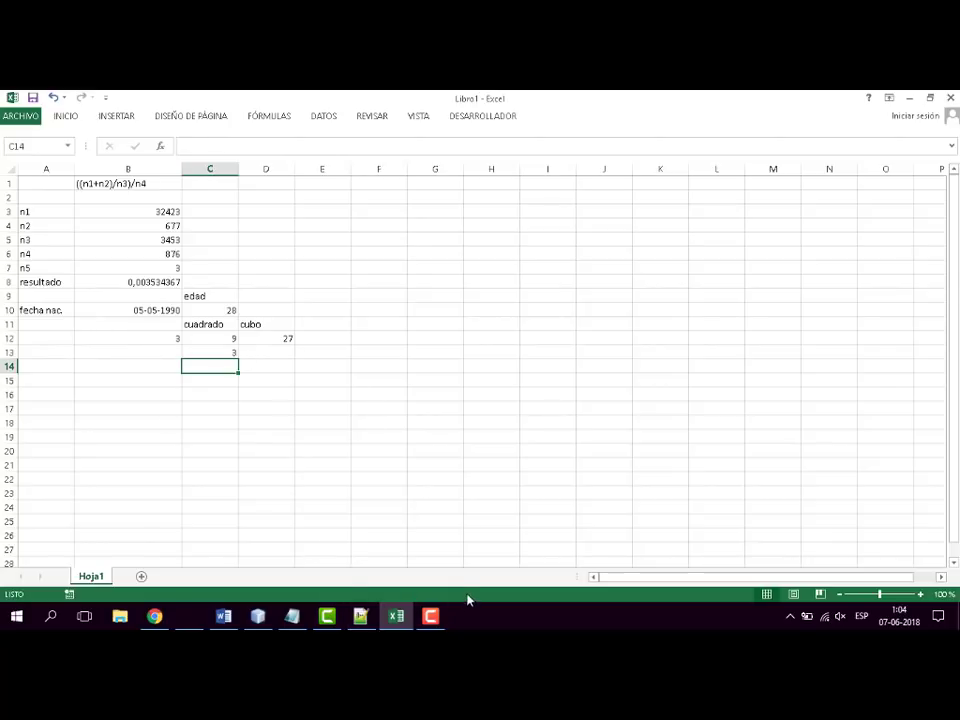
# - Review the square root formula in C13 and the cell it refers to
pyautogui.click(216, 355)
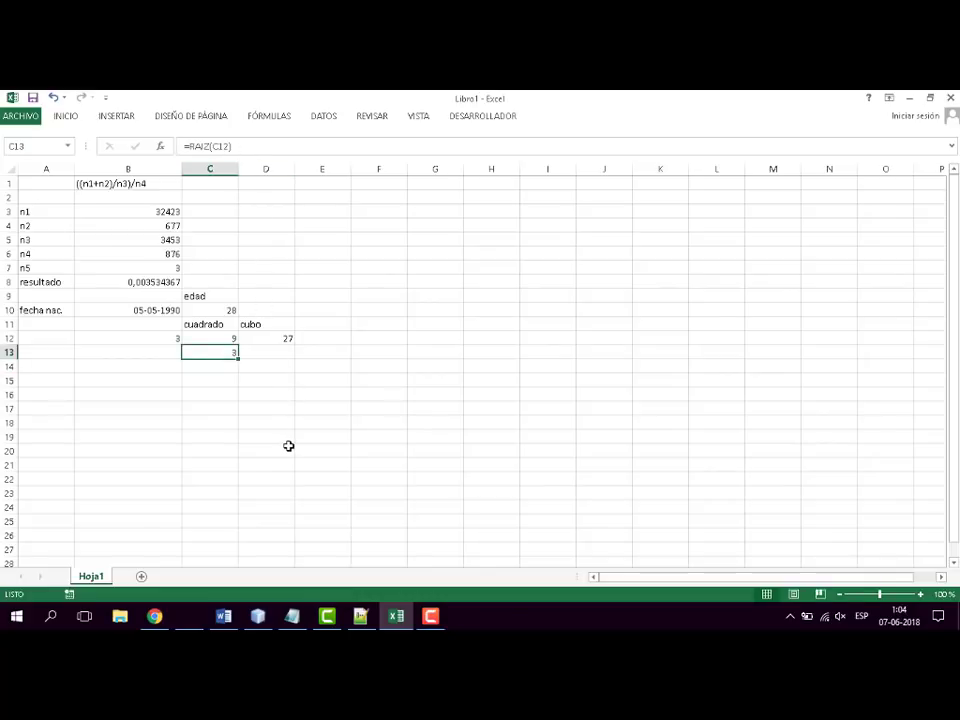
pyautogui.click(224, 152)
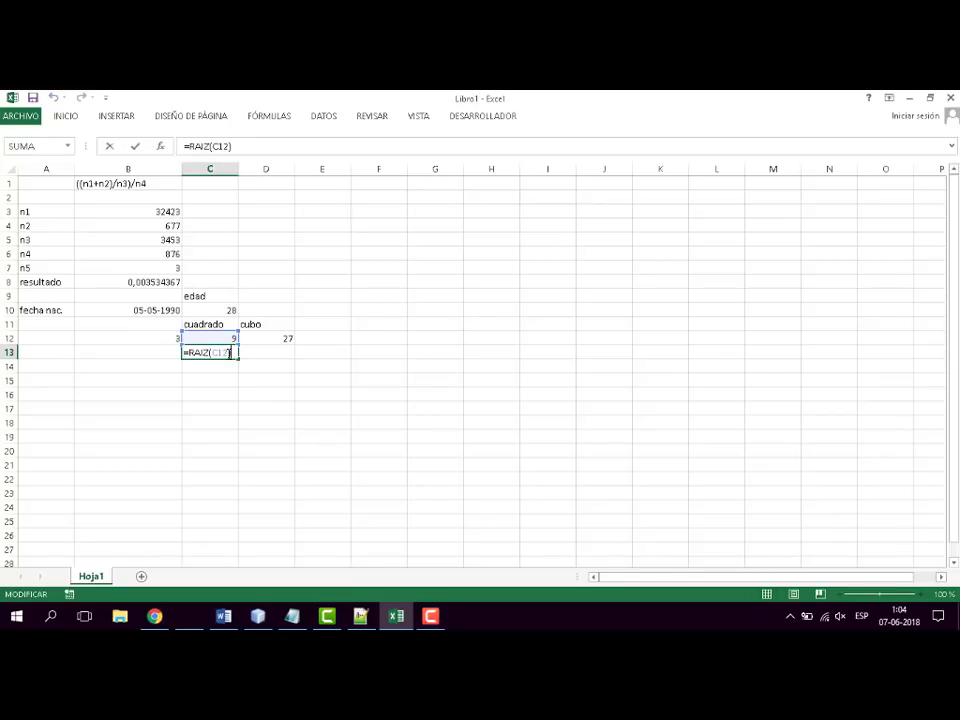
pyautogui.press('Return')
pyautogui.click(378, 479)
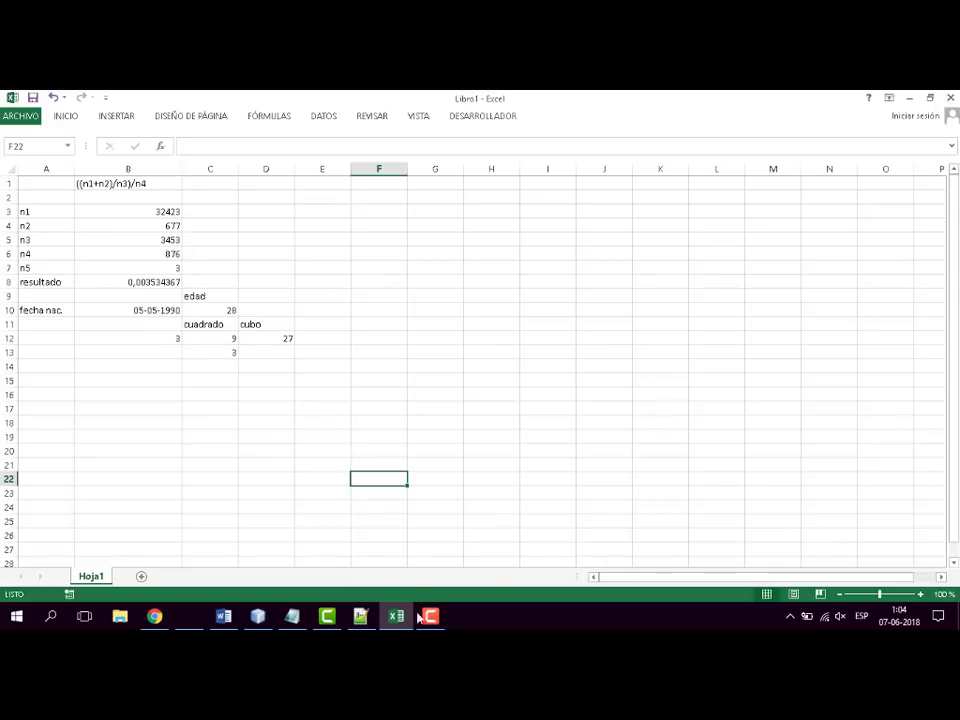
pyautogui.click(535, 478)
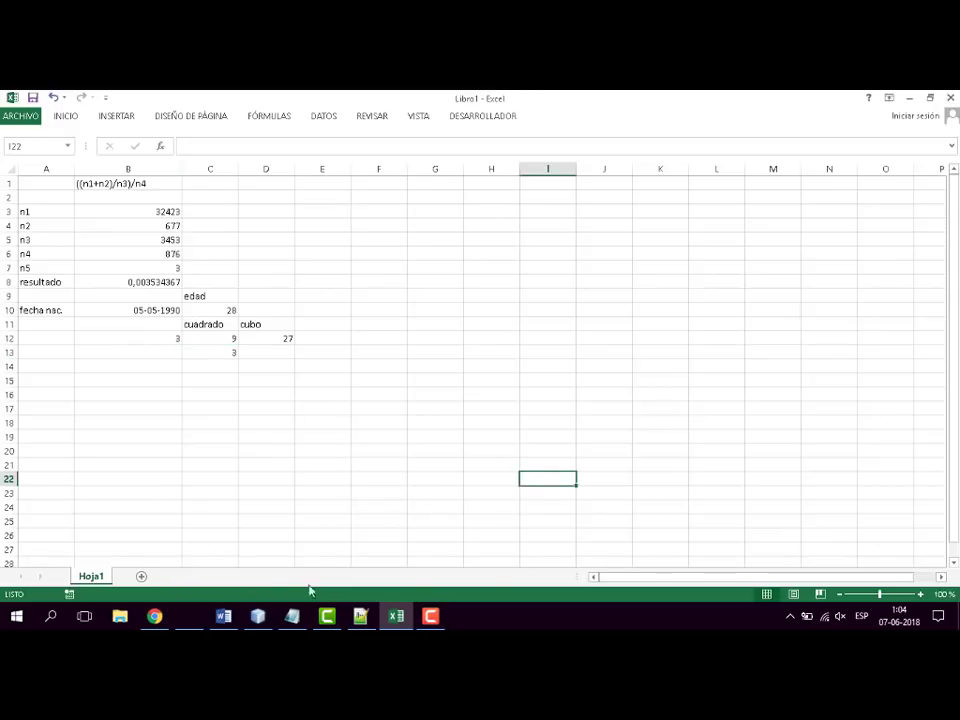
# - Switch to the Word syllabus, colour "Formulas complejas" red and select the topics "Referencias relativas" and "Referencias absolutas"
pyautogui.click(394, 620)
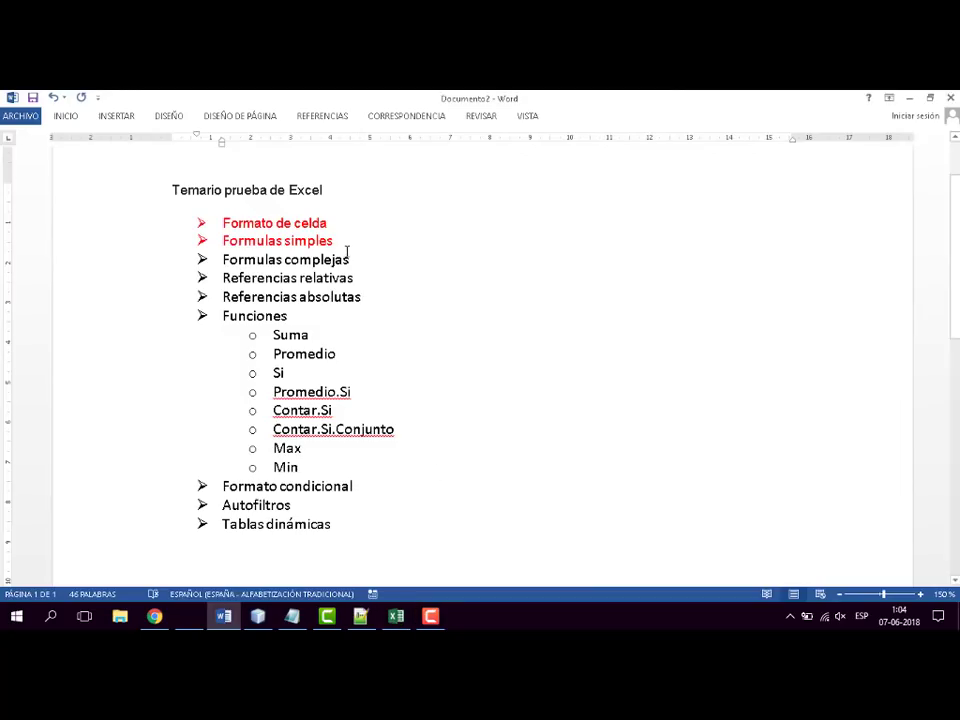
pyautogui.tripleClick(358, 260)
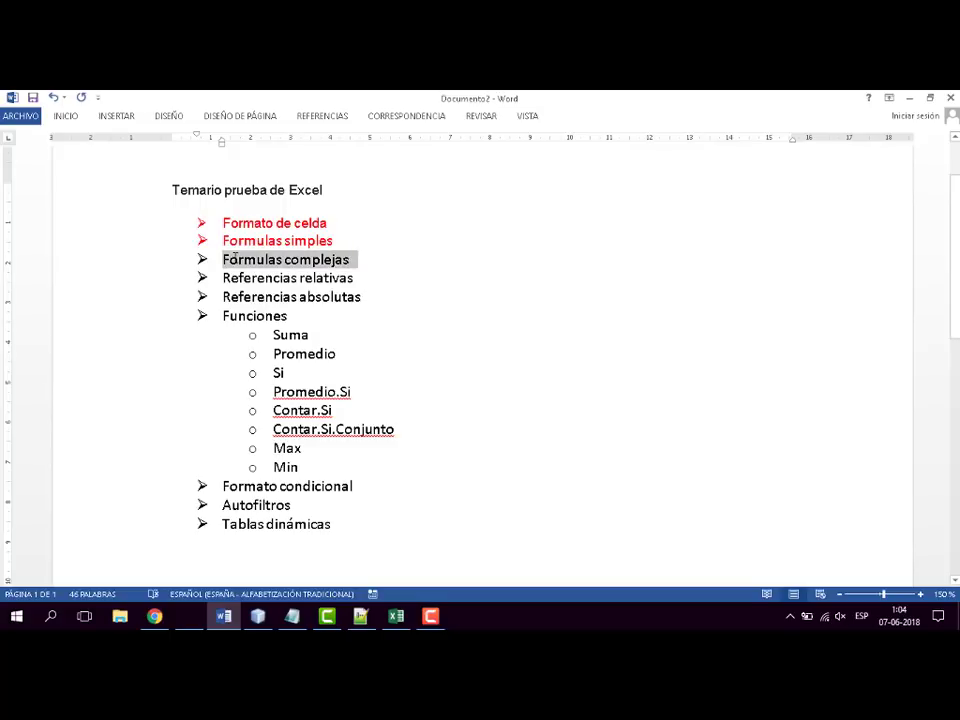
pyautogui.click(66, 116)
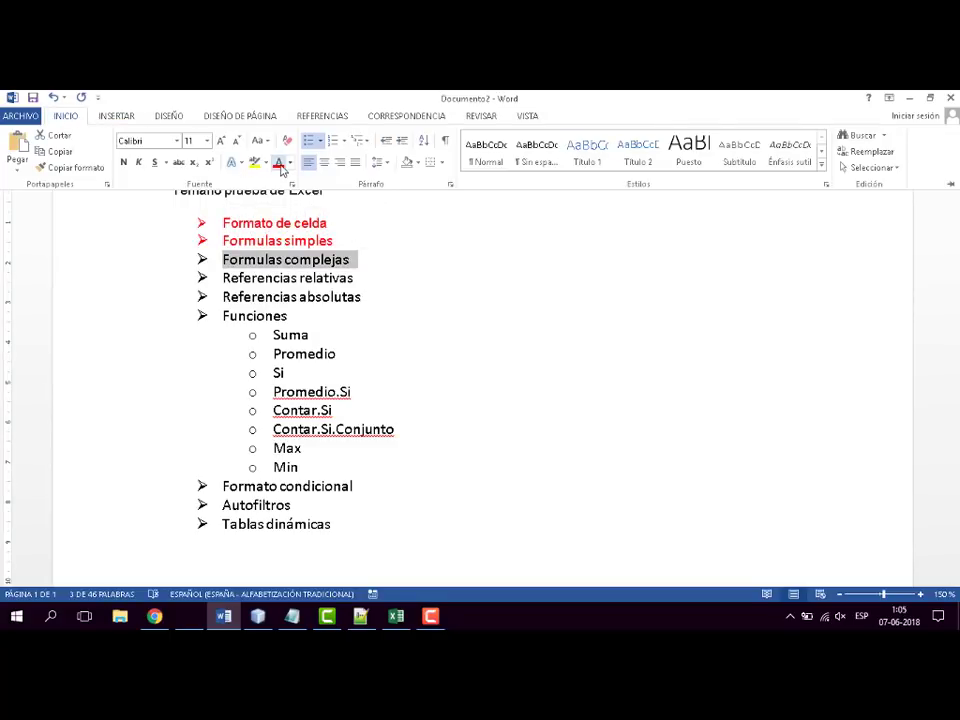
pyautogui.click(278, 162)
pyautogui.click(511, 394)
pyautogui.click(506, 441)
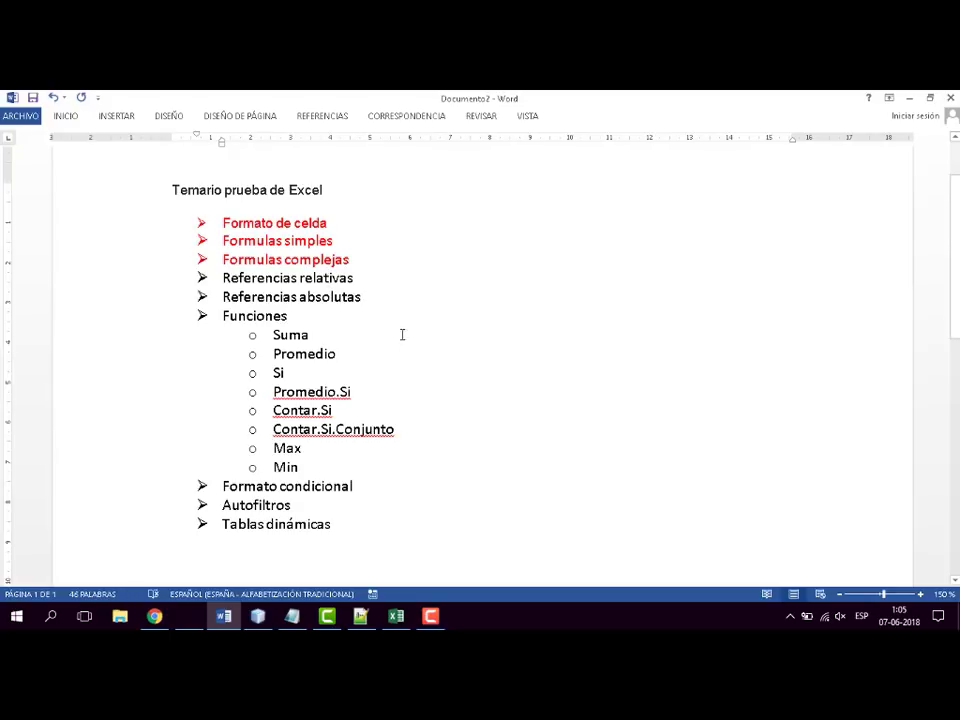
pyautogui.moveTo(372, 298); pyautogui.dragTo(238, 277)
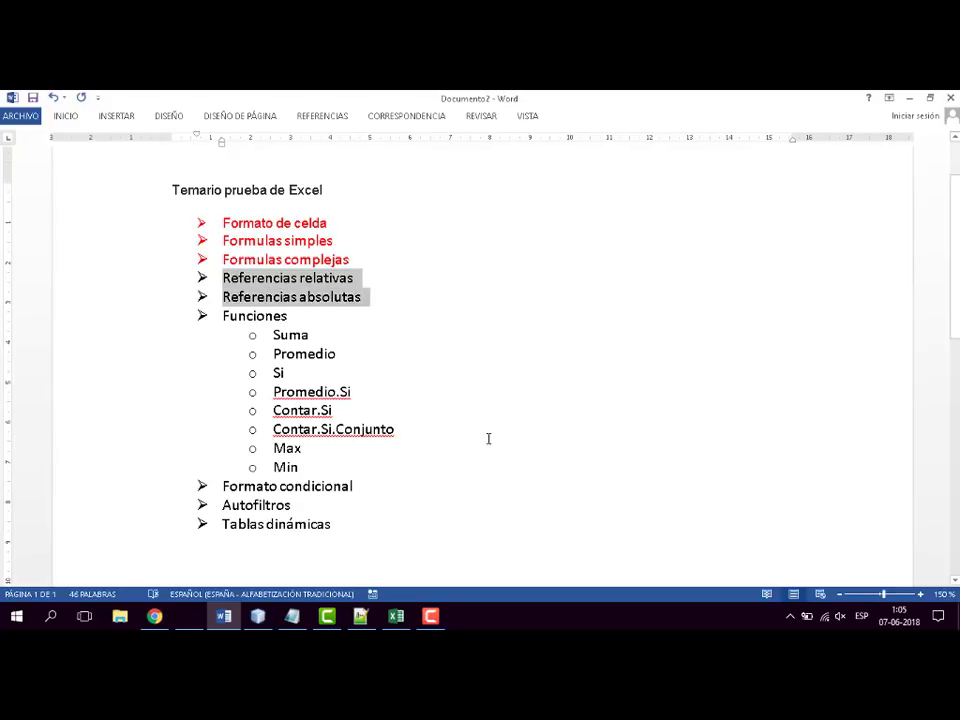
# - Switch back to Excel and clear the old example data from A3:E14 and the expression in B1
pyautogui.hotkey('alt', 'Tab')
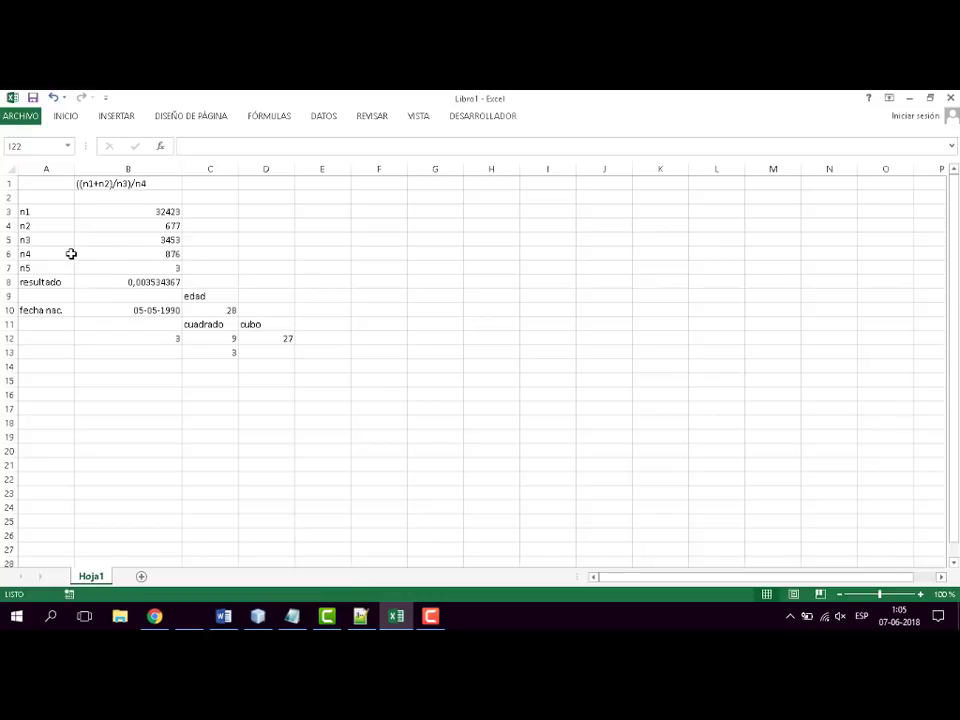
pyautogui.moveTo(21, 210); pyautogui.dragTo(314, 367)
pyautogui.press('Delete')
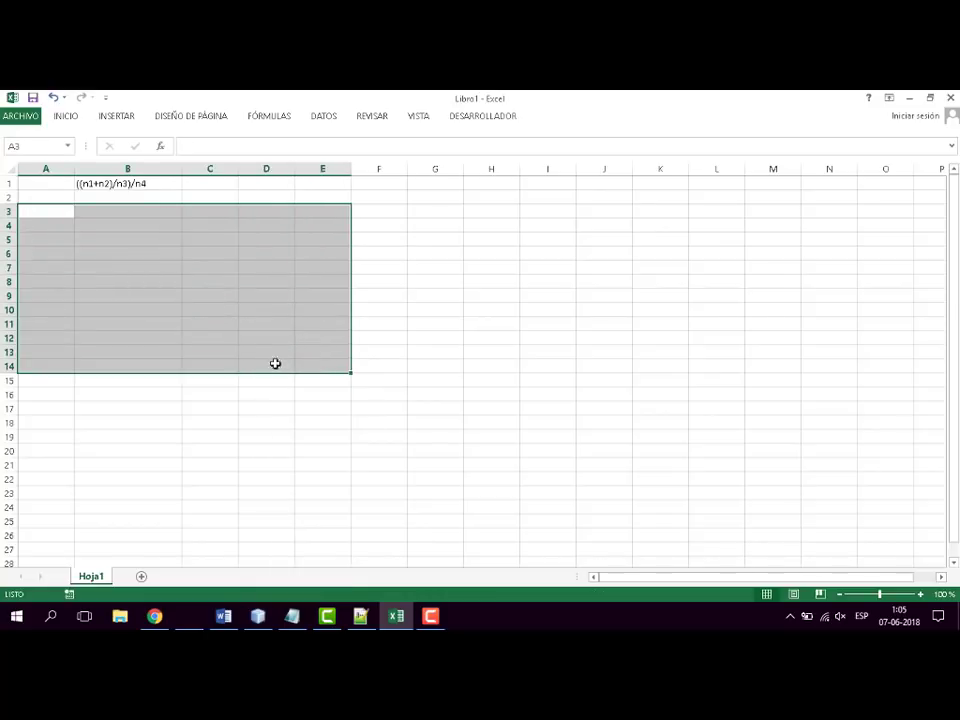
pyautogui.click(91, 183)
pyautogui.press('Delete')
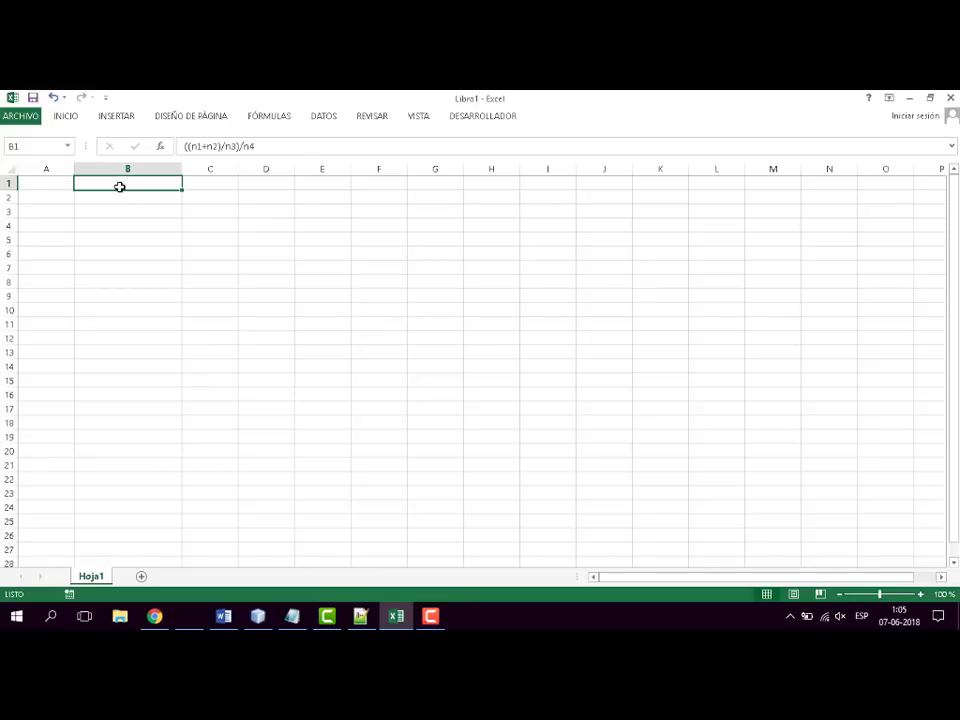
# - Enter the heading "n°" in cell A5 and narrow column A to suit it
pyautogui.press('Down')
pyautogui.press('Down')
pyautogui.press('Down')
pyautogui.press('Down')
pyautogui.press('Left')
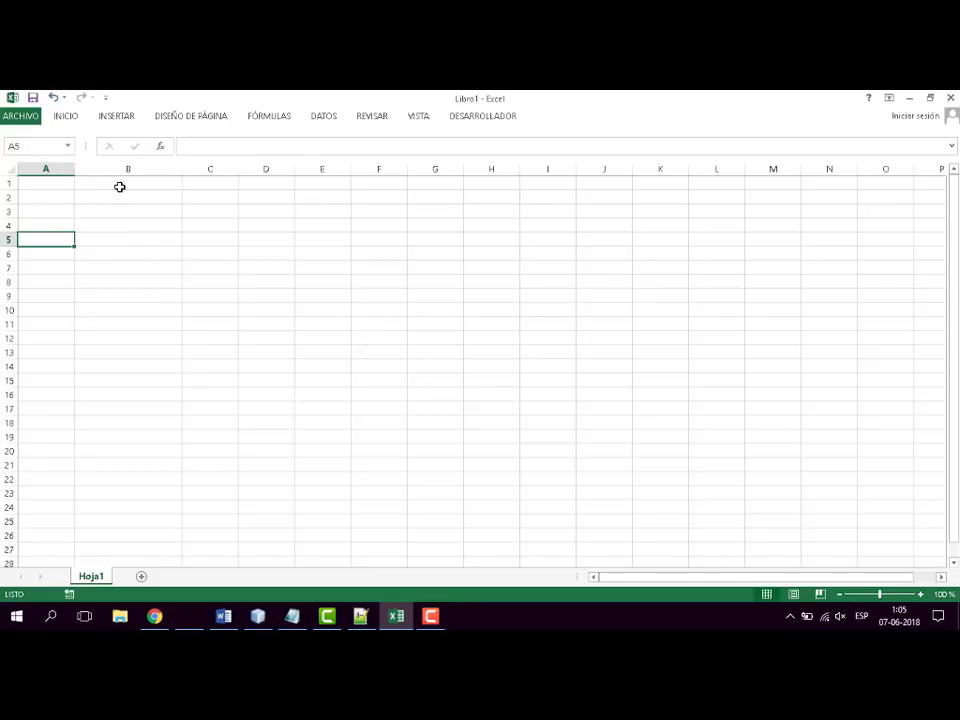
pyautogui.write('nº')
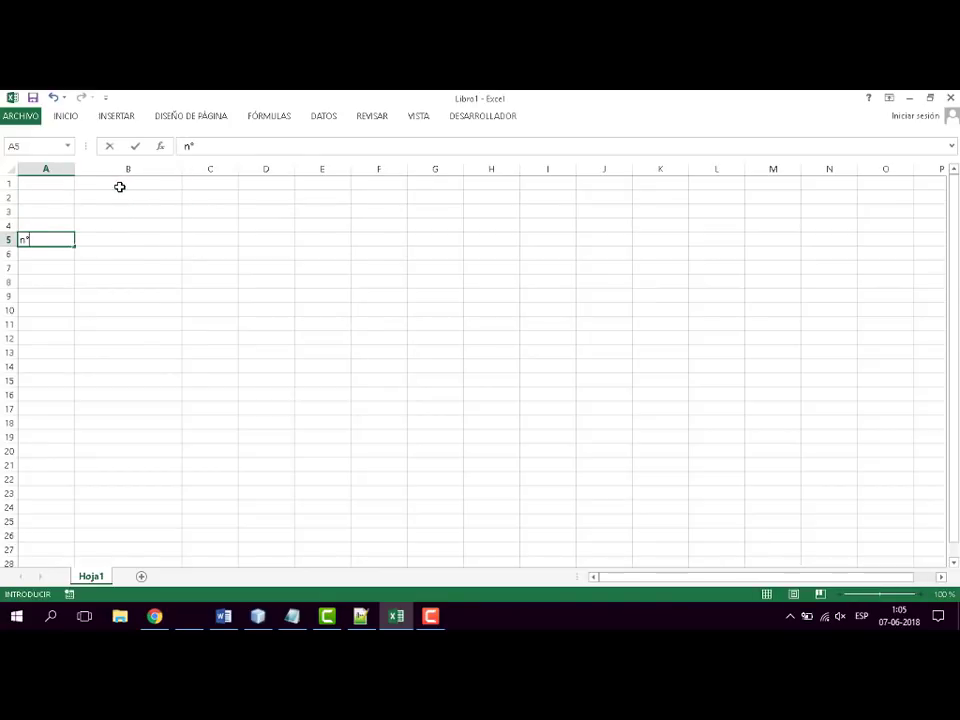
pyautogui.press('Tab')
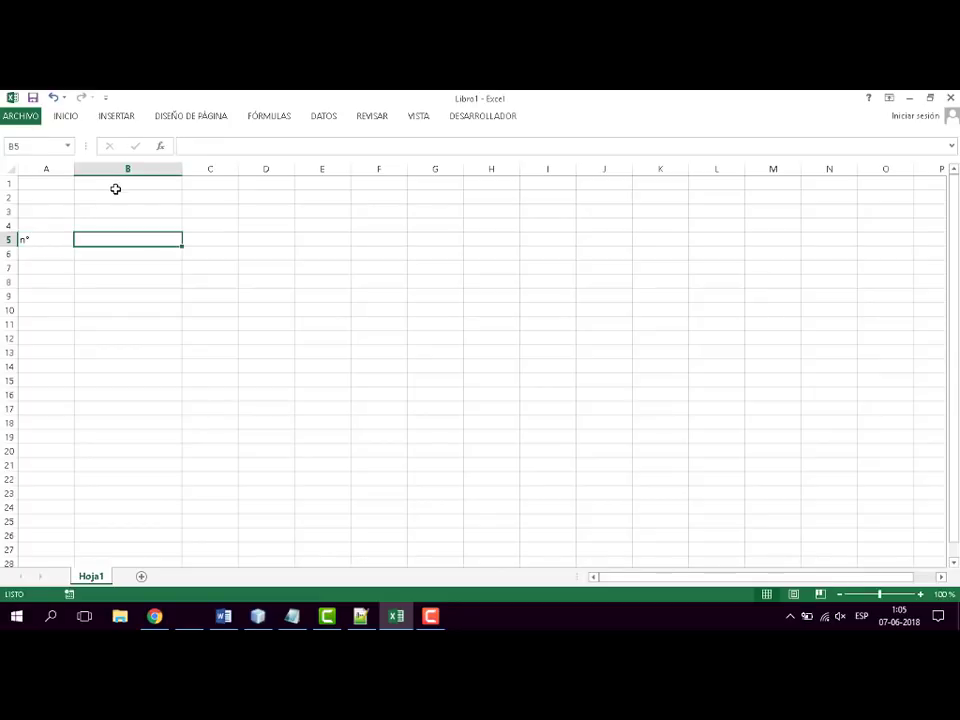
pyautogui.moveTo(74, 169); pyautogui.dragTo(47, 182)
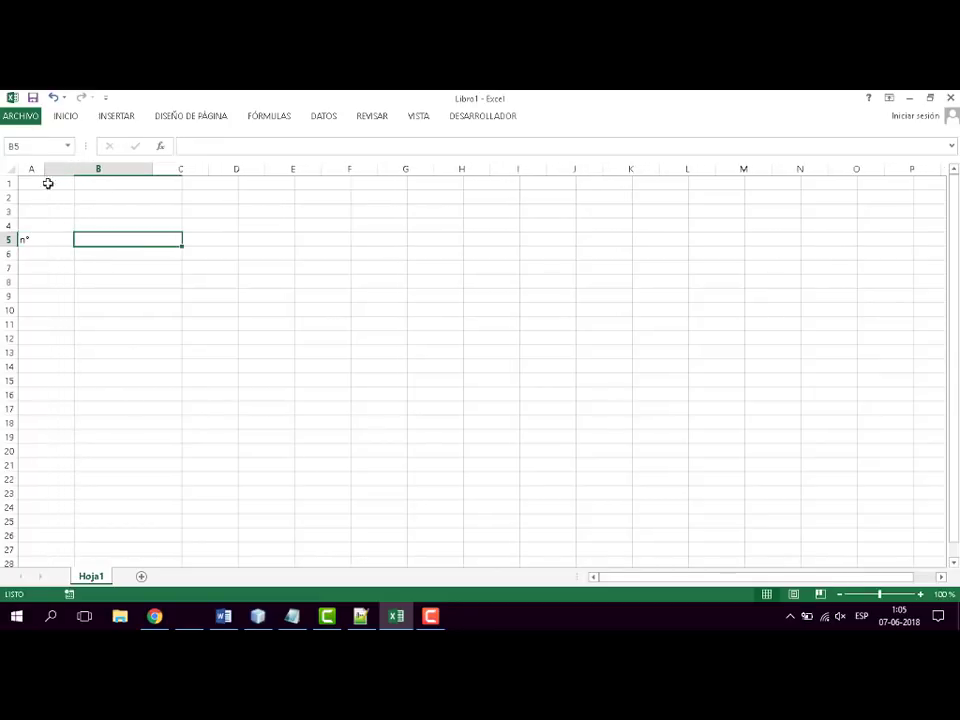
# - Enter the headings "nombre" in cell B5 and "fecha nac." in cell C5
pyautogui.write('nombre')
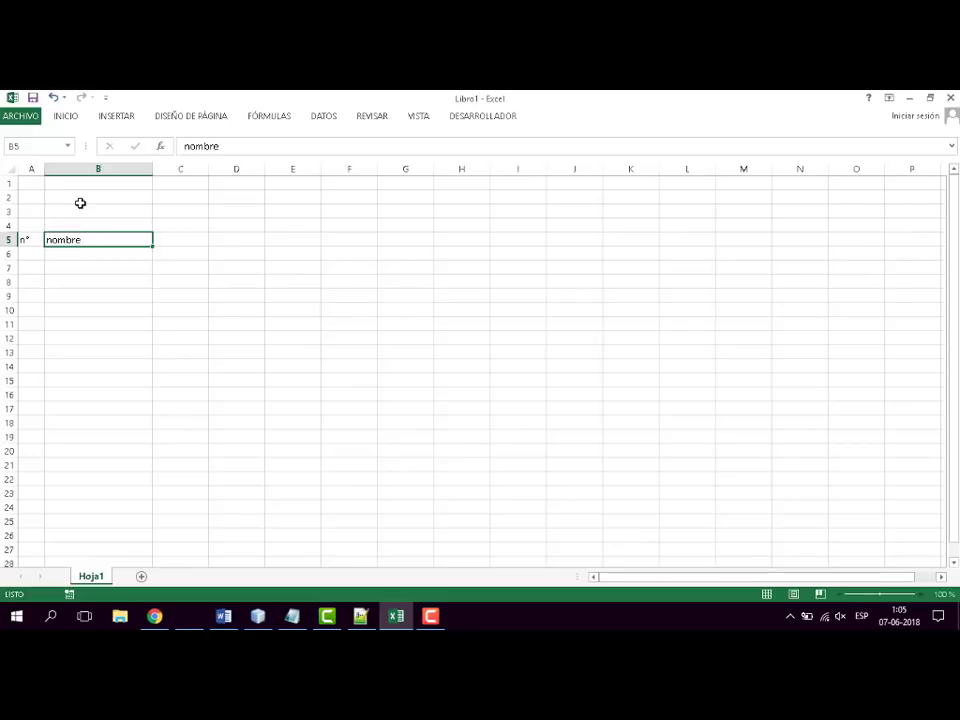
pyautogui.press('Tab')
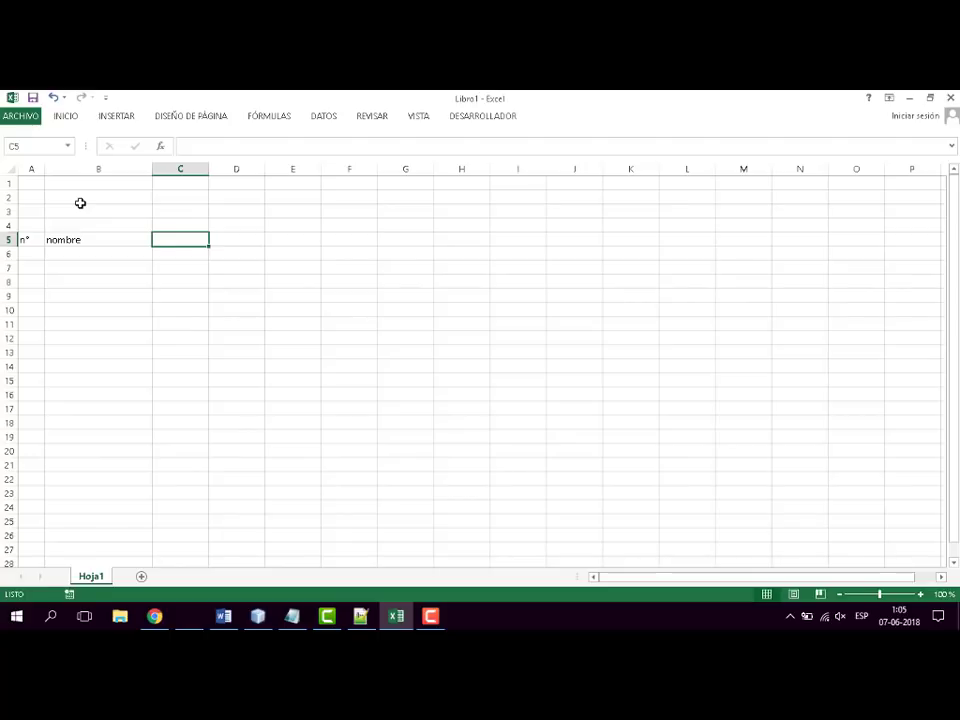
pyautogui.write('fecha nac.')
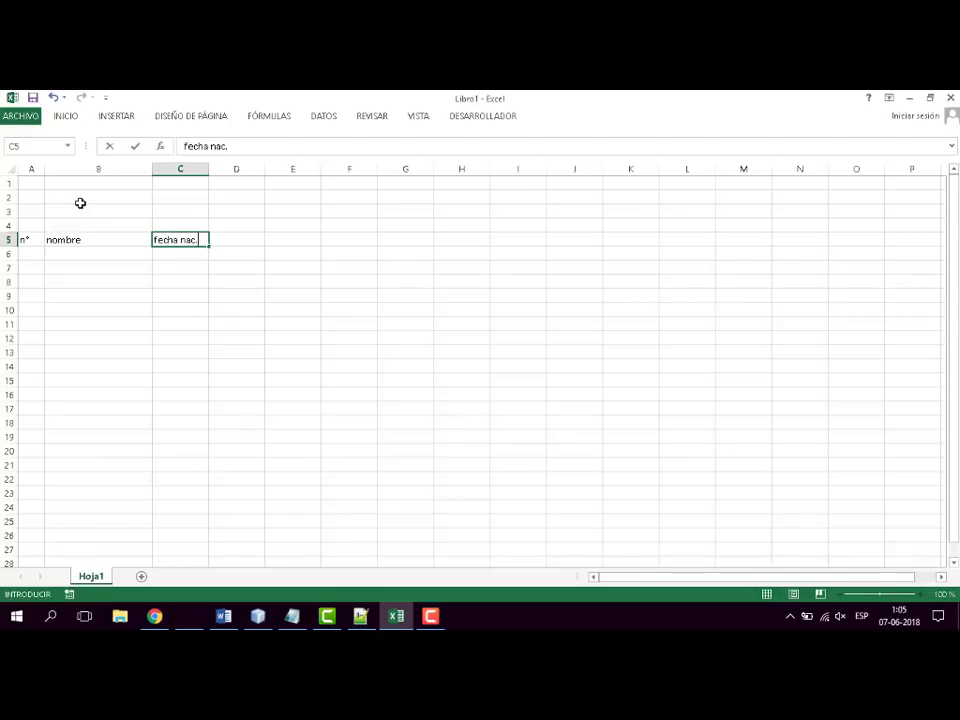
pyautogui.press('Tab')
# - Enter the headings "ahorro en UF" in cell D5 and "edad" in cell E5
pyautogui.write('ahorr')
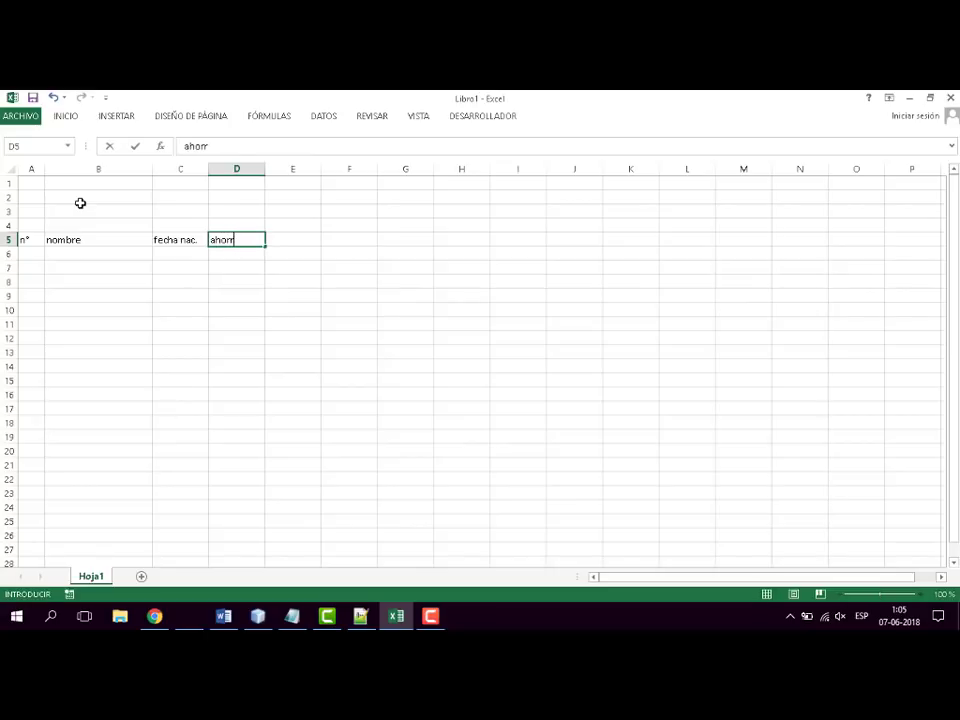
pyautogui.write('a en UF')
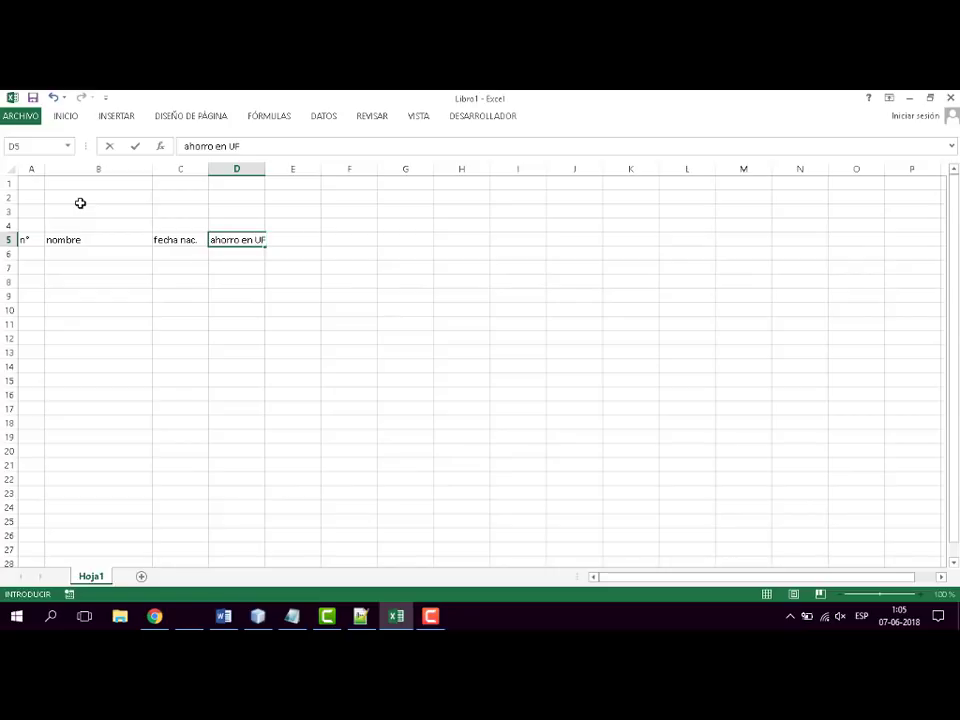
pyautogui.press('Tab')
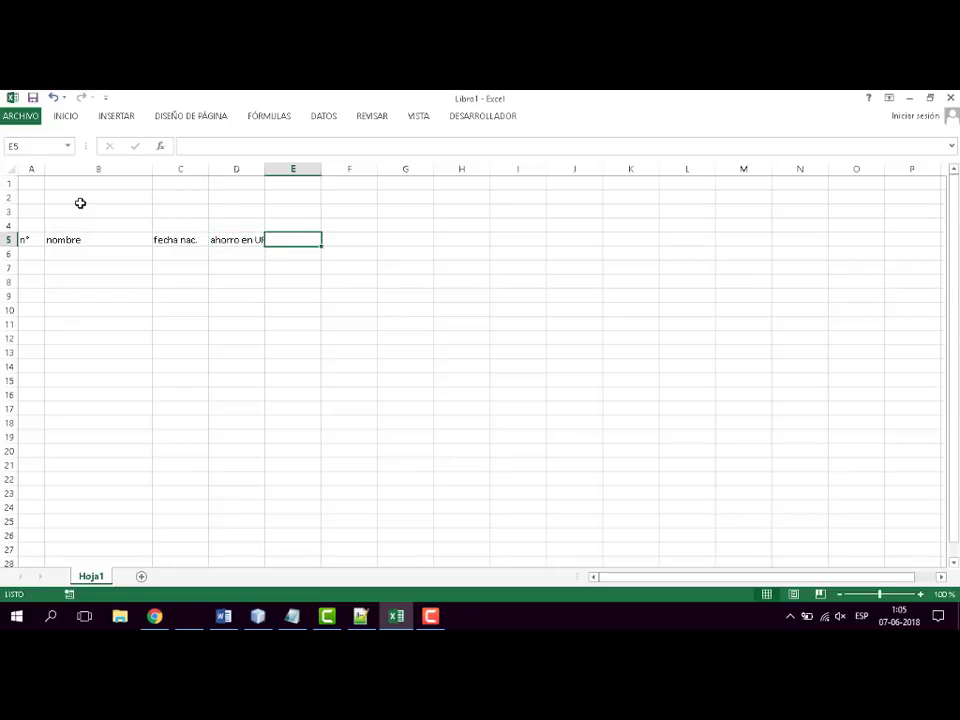
pyautogui.write('edad')
pyautogui.press('Tab')
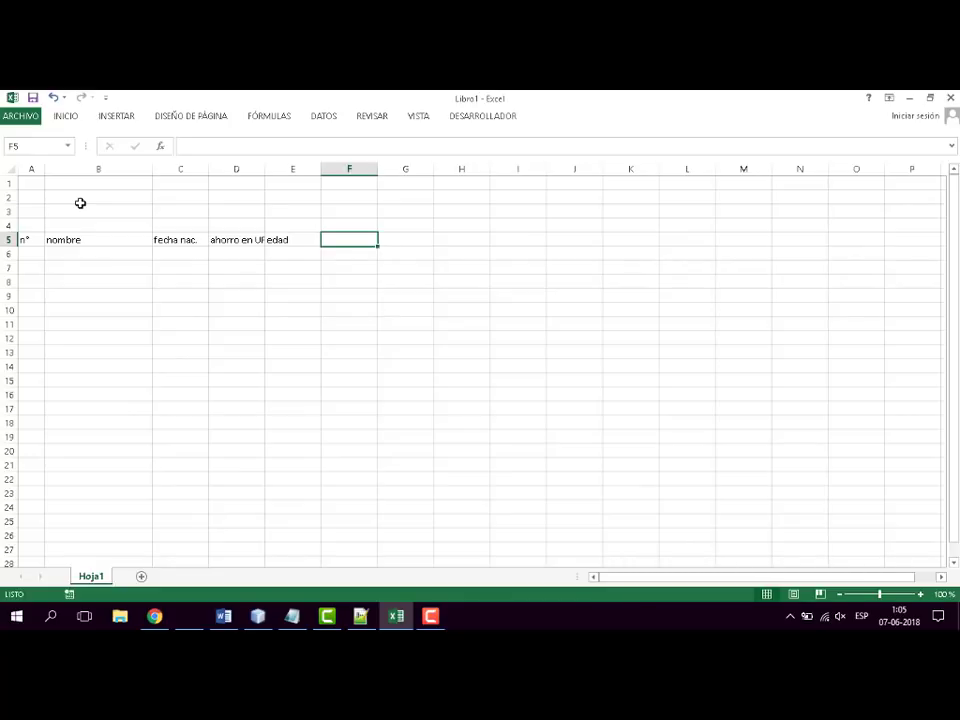
# - Enter the heading "Ahorro en plata" in cell F5 and fit the widths of columns D, E and F to their headings
pyautogui.write('Aho')
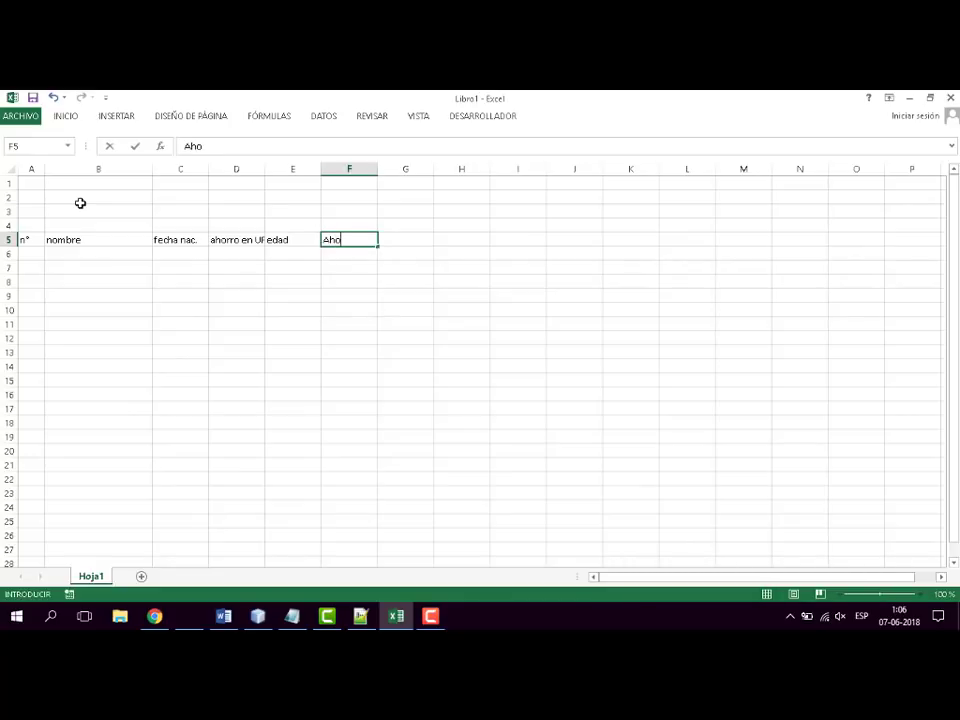
pyautogui.write('rro en plata')
pyautogui.press('Return')
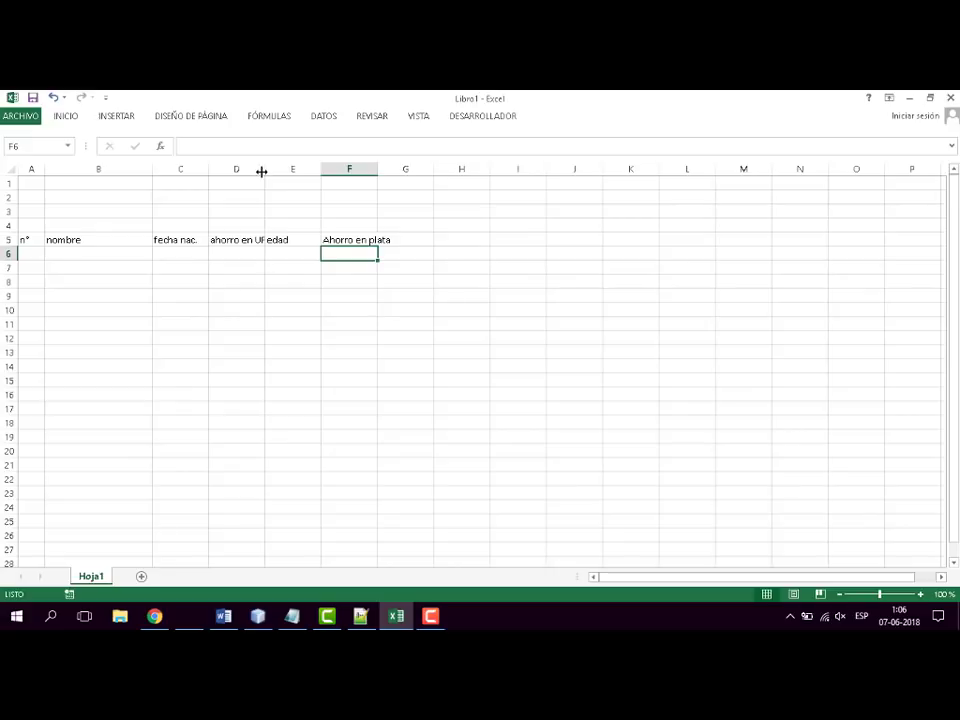
pyautogui.moveTo(264, 169); pyautogui.dragTo(314, 169)
pyautogui.doubleClick(402, 169)
# - Enter the numbers 1 and 2 in cells A6 and A7 under the "n°" heading
pyautogui.click(34, 254)
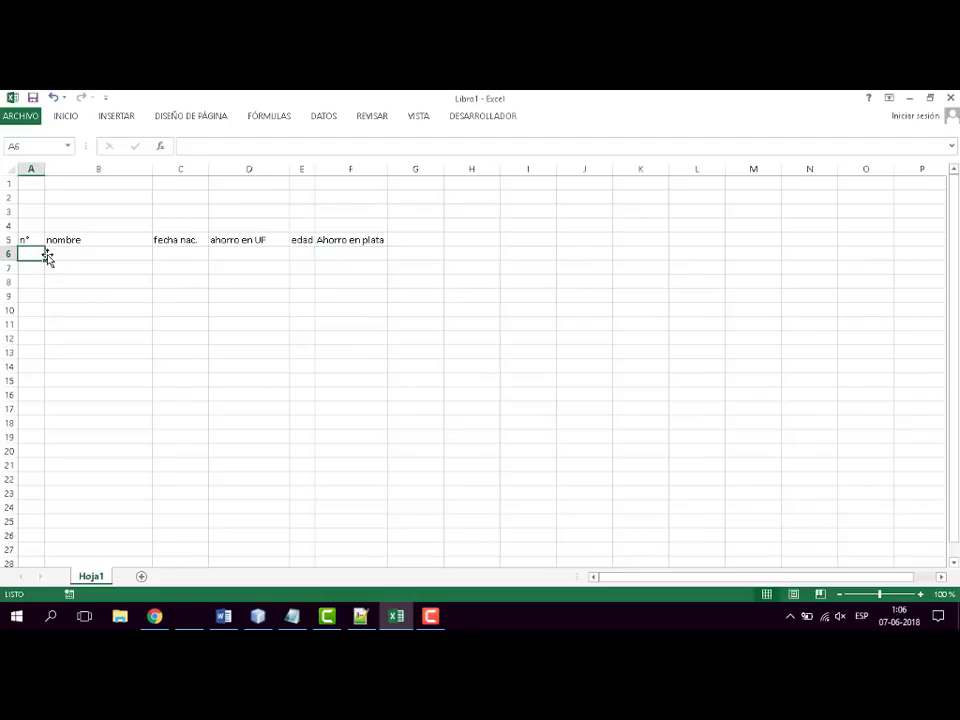
pyautogui.write('1')
pyautogui.press('Return')
pyautogui.write('2')
pyautogui.press('Return')
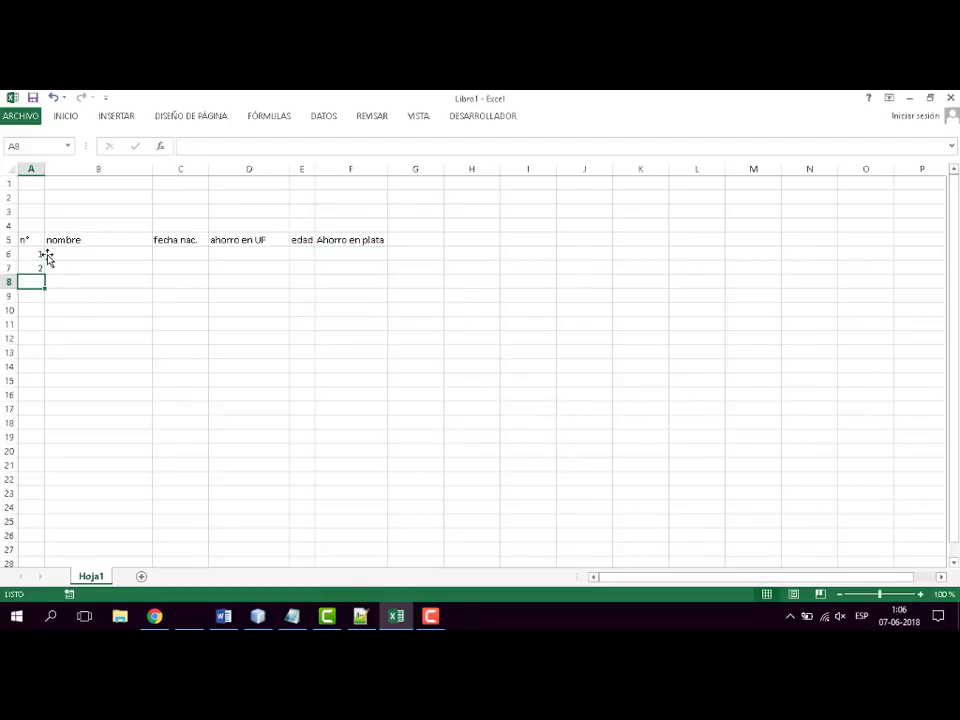
# - Extend the number series from A6:A7 down to A14 so the rows are numbered 1 to 9
pyautogui.click(44, 255)
pyautogui.click(81, 322)
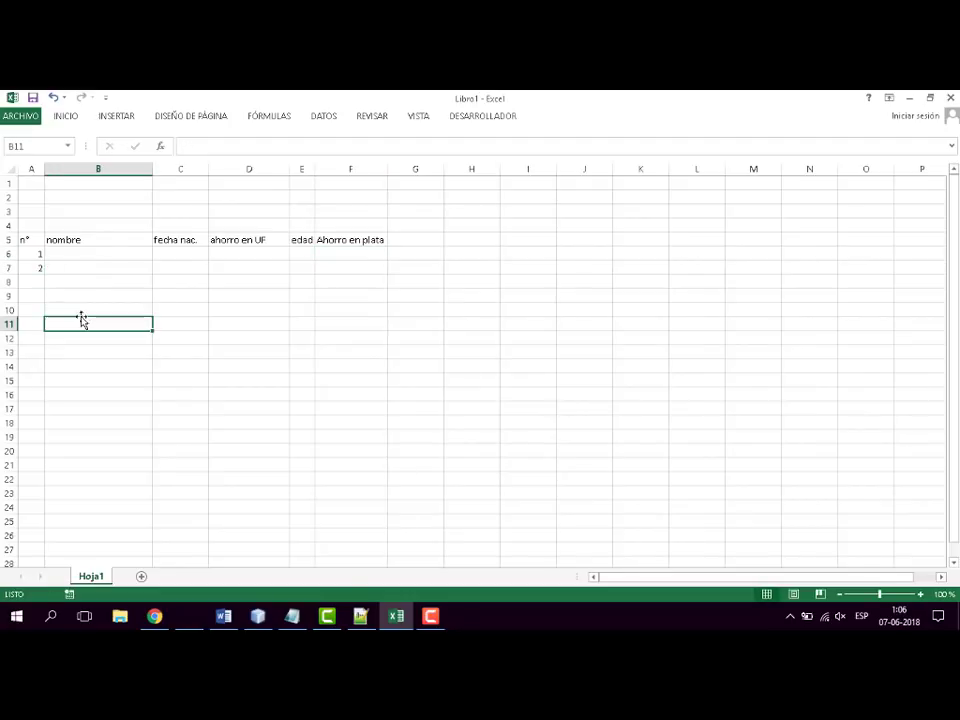
pyautogui.click(33, 254)
pyautogui.moveTo(33, 254); pyautogui.dragTo(32, 261)
pyautogui.click(196, 388)
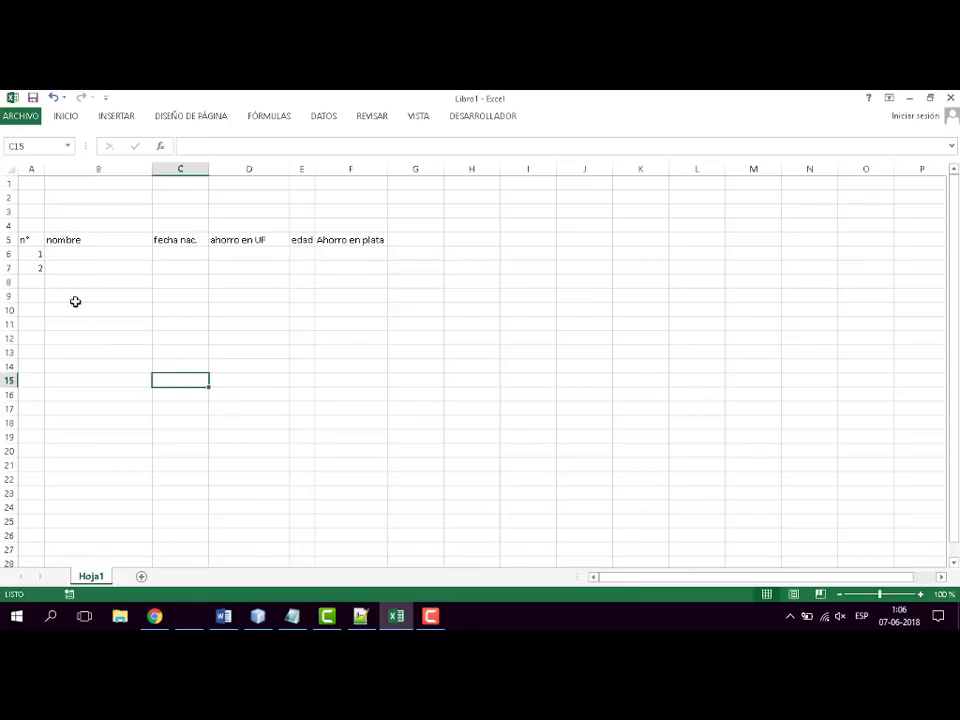
pyautogui.moveTo(30, 254); pyautogui.dragTo(36, 370)
pyautogui.click(100, 350)
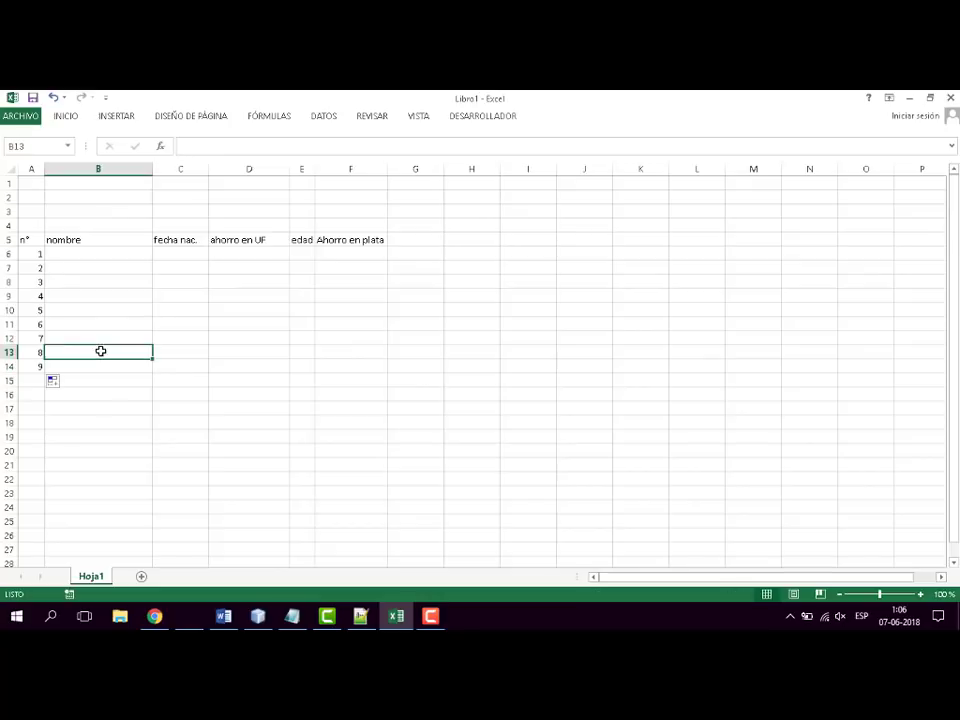
# - Enter 2 and 4 in cells B6 and B7 and extend the series down to B14
pyautogui.click(139, 254)
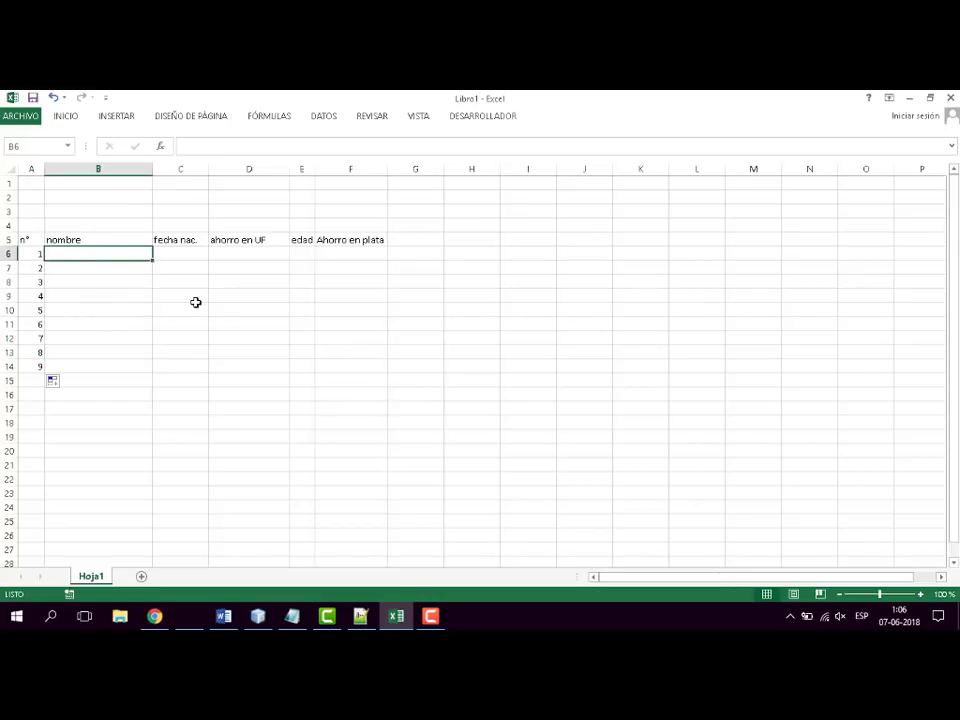
pyautogui.write('2')
pyautogui.press('Return')
pyautogui.write('4')
pyautogui.press('Return')
pyautogui.press('Up')
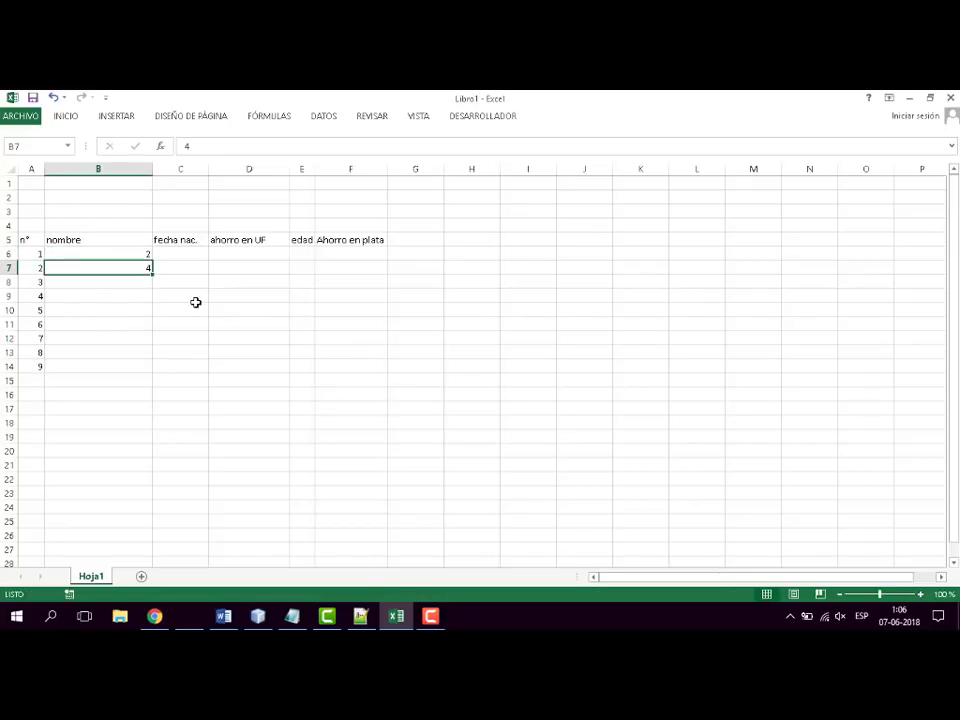
pyautogui.press('Up')
pyautogui.hotkey('shift', 'Down')
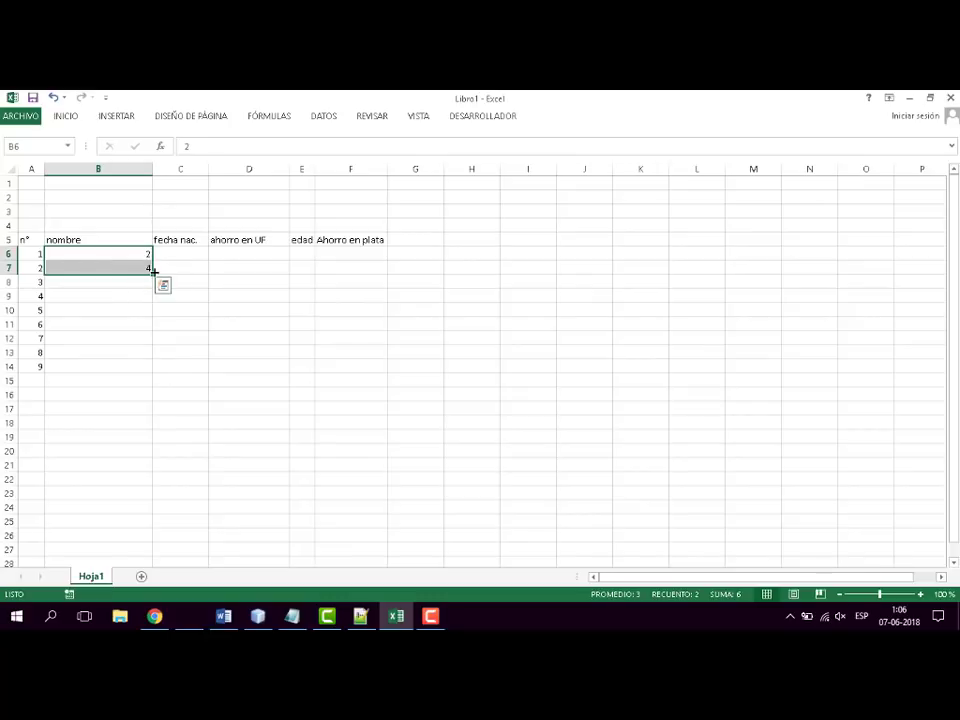
pyautogui.moveTo(151, 272); pyautogui.dragTo(146, 369)
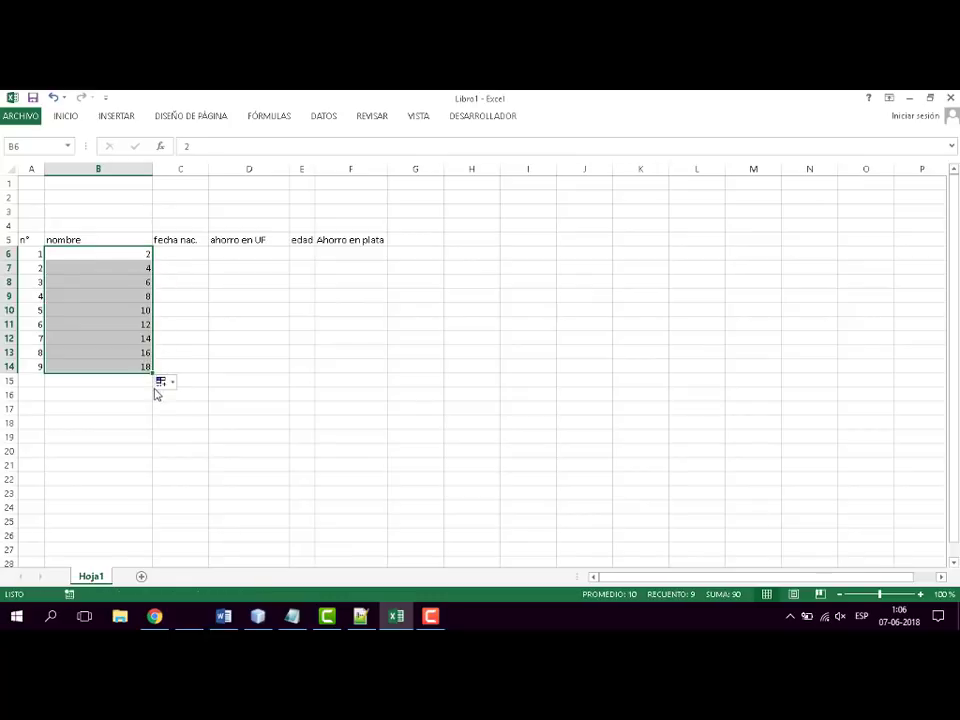
# - Enter 3 and 6 in cells C6 and C7 and extend the series down to C14
pyautogui.click(206, 255)
pyautogui.write('2')
pyautogui.press('Return')
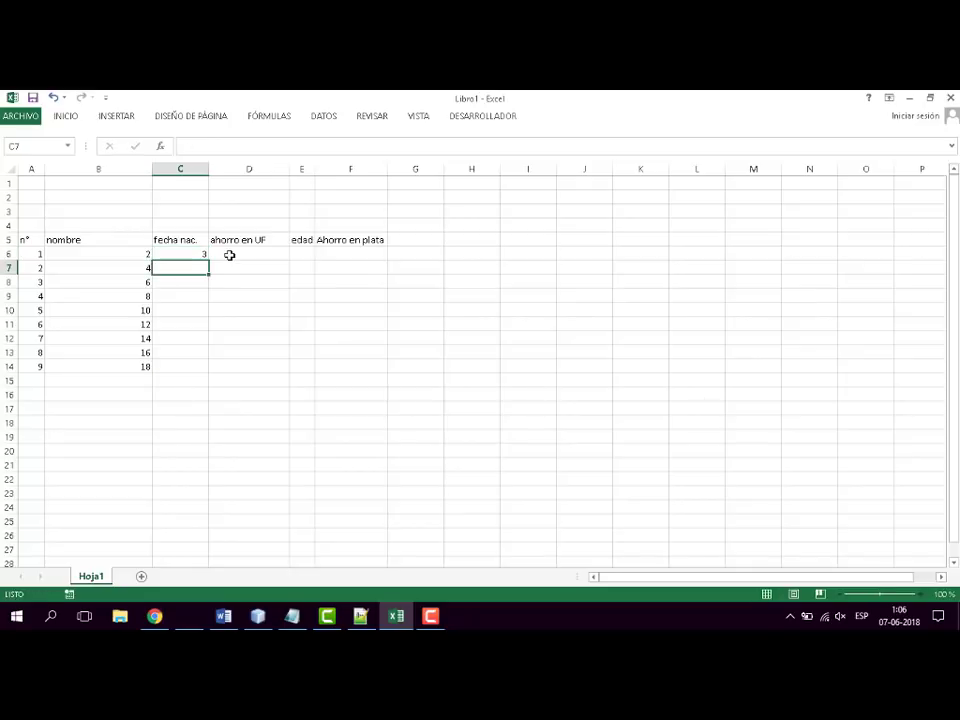
pyautogui.write('6')
pyautogui.press('Return')
pyautogui.moveTo(201, 255); pyautogui.dragTo(212, 369)
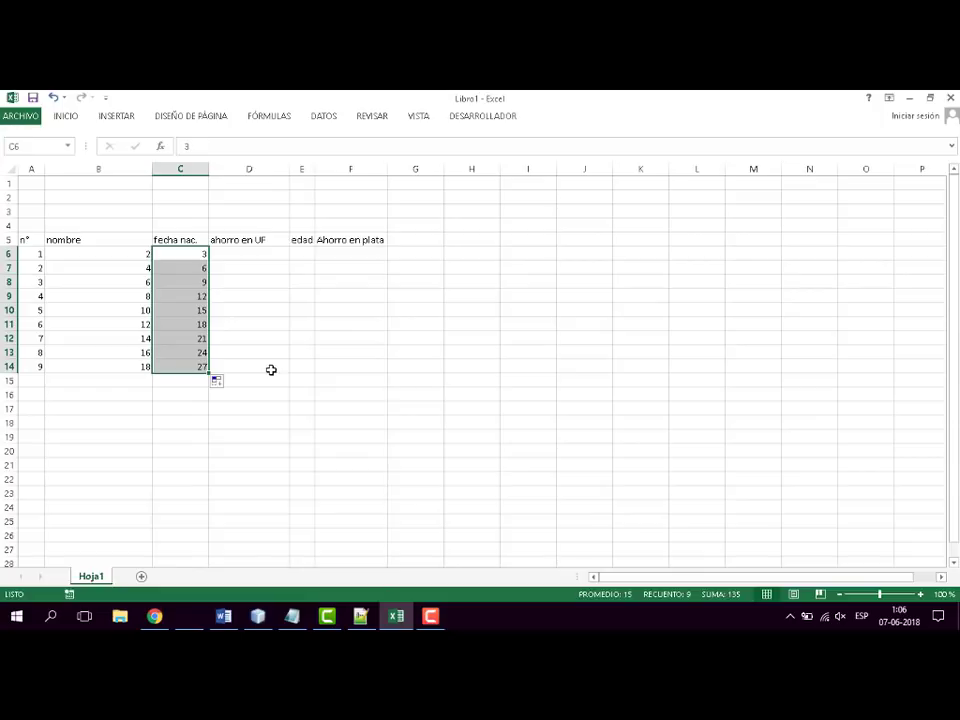
pyautogui.click(258, 255)
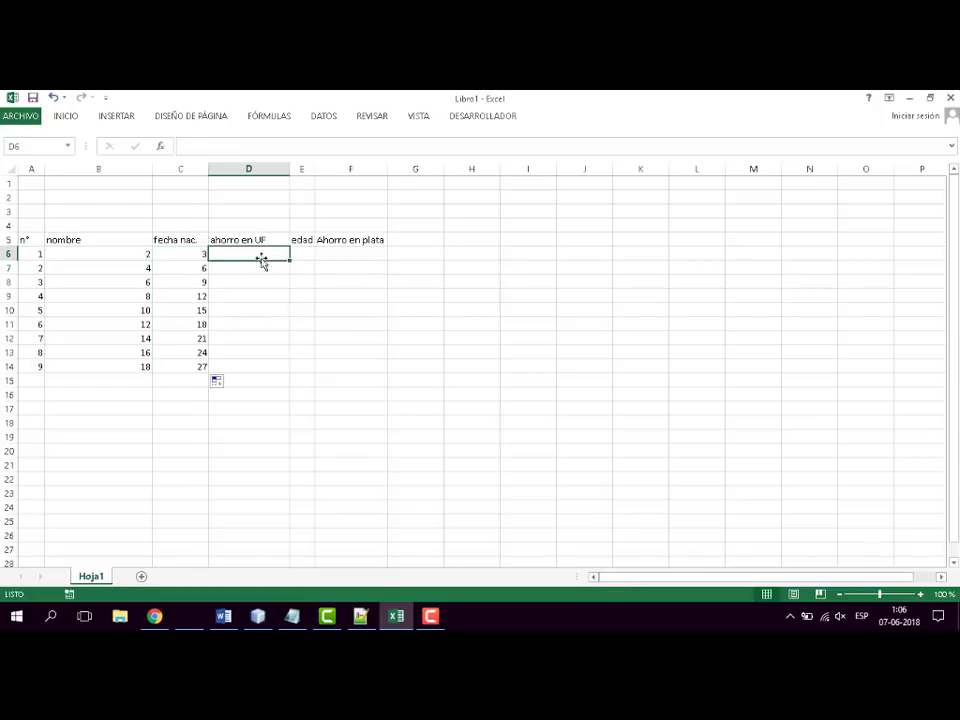
# - Clear the demonstration series from the range B6:C14
pyautogui.moveTo(124, 255); pyautogui.dragTo(203, 369)
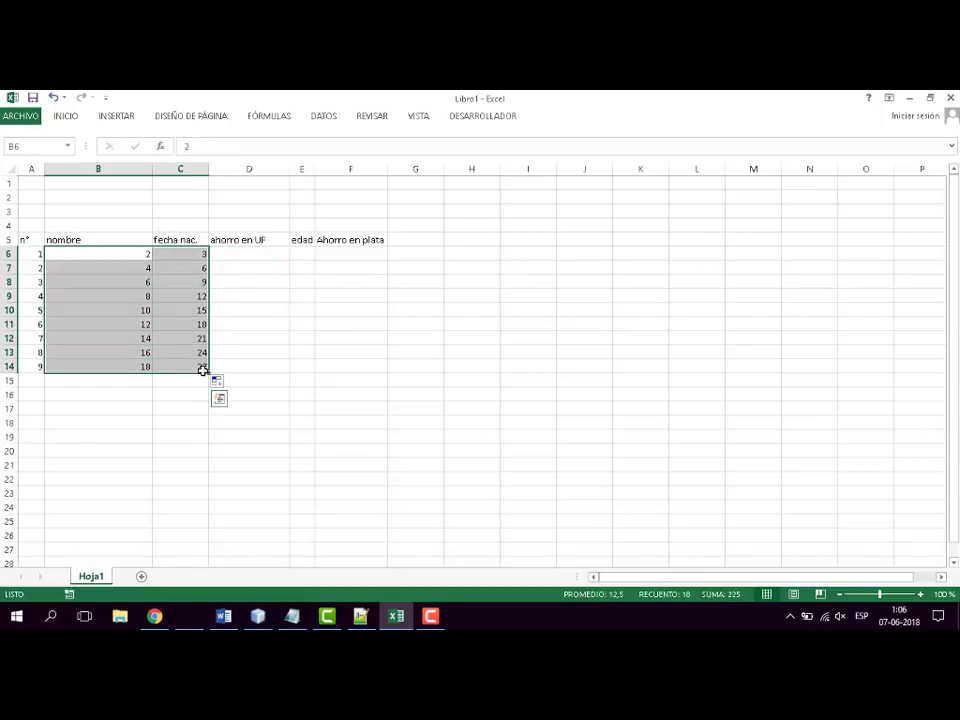
pyautogui.press('Delete')
pyautogui.click(362, 371)
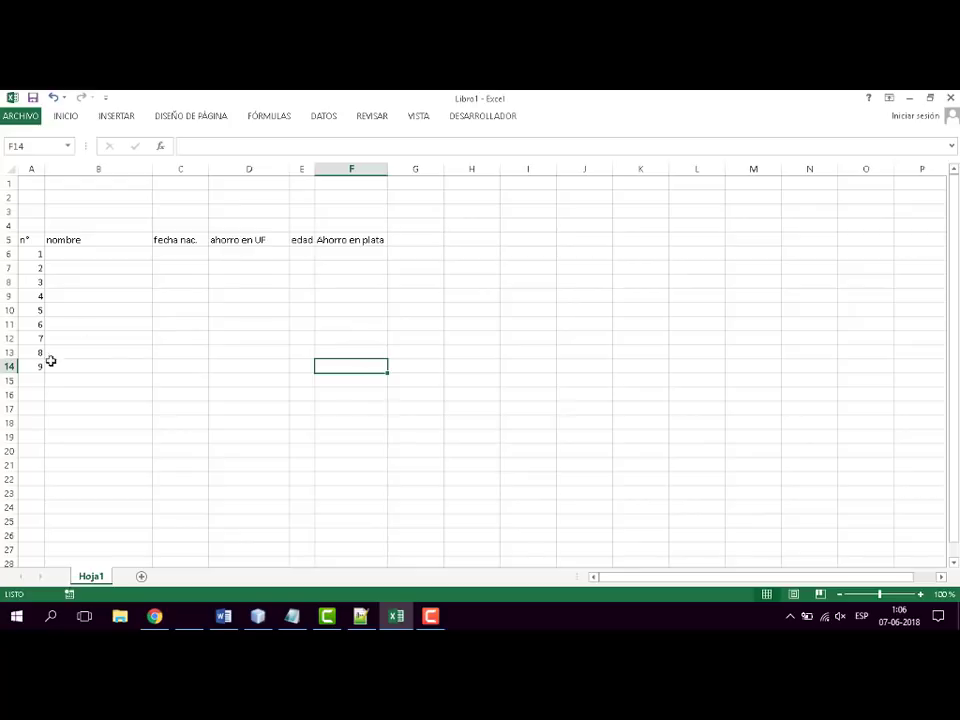
# - Enter a sample first name in each of cells B6, B7 and B8 under "nombre"
pyautogui.click(98, 257)
pyautogui.write('pedro')
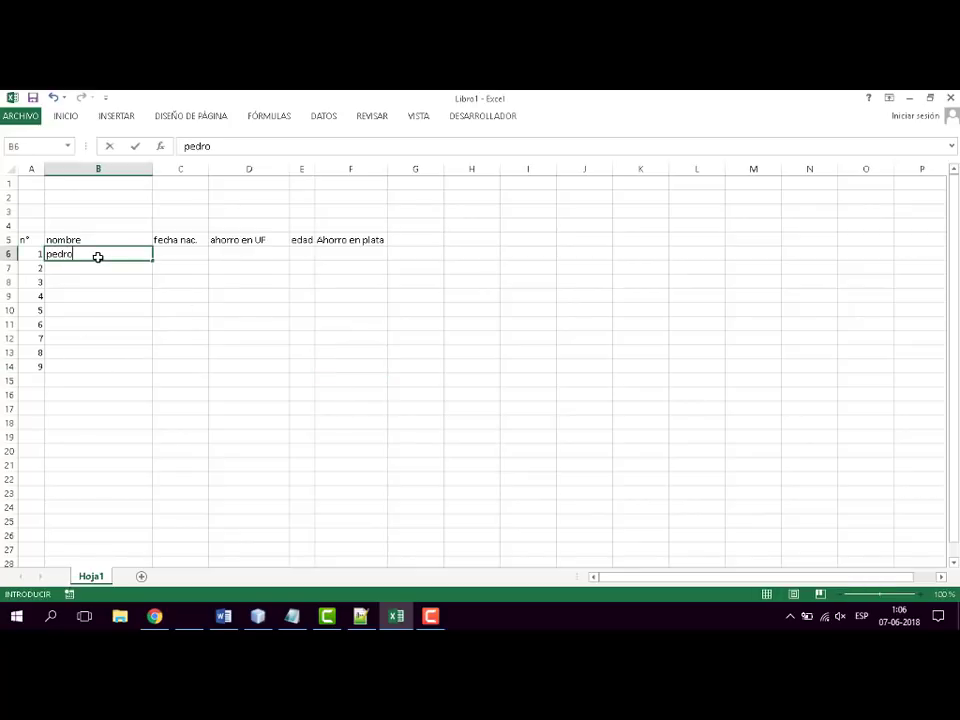
pyautogui.press('Return')
pyautogui.write('maria')
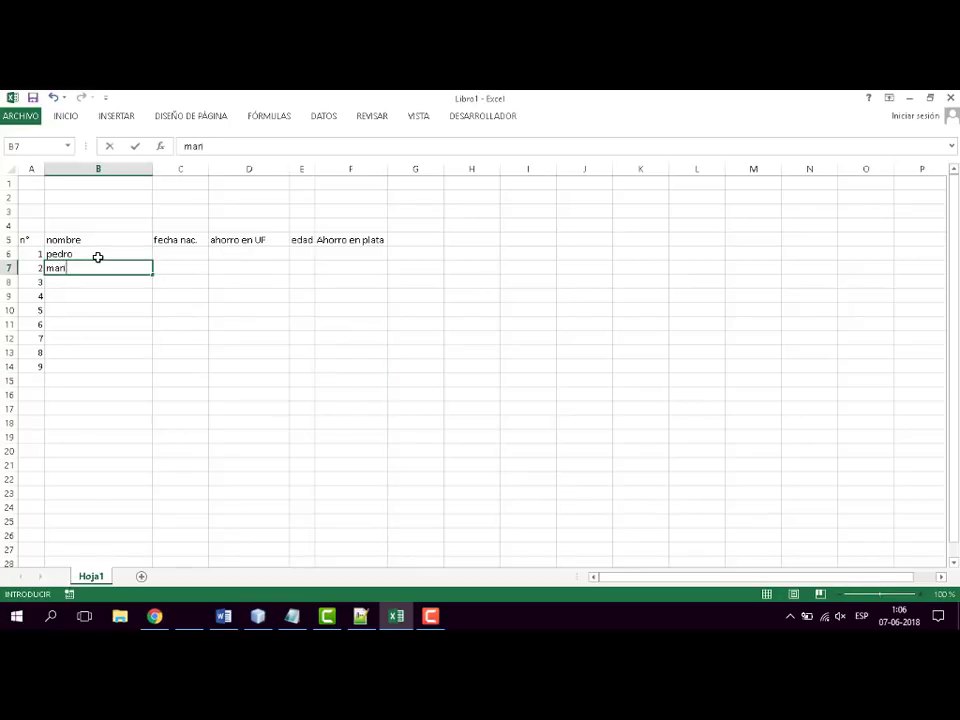
pyautogui.press('Return')
pyautogui.write('juan')
pyautogui.press('Return')
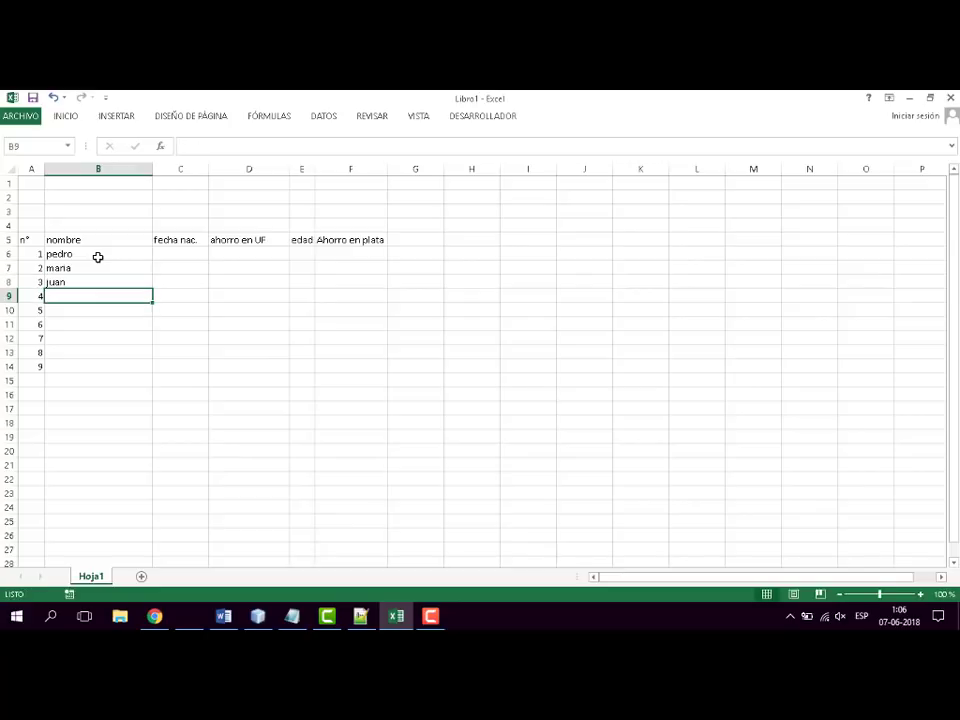
# - Enter sample first names for rows 4 and 5 of the list in cells B9 and B10
pyautogui.write('lieticia')
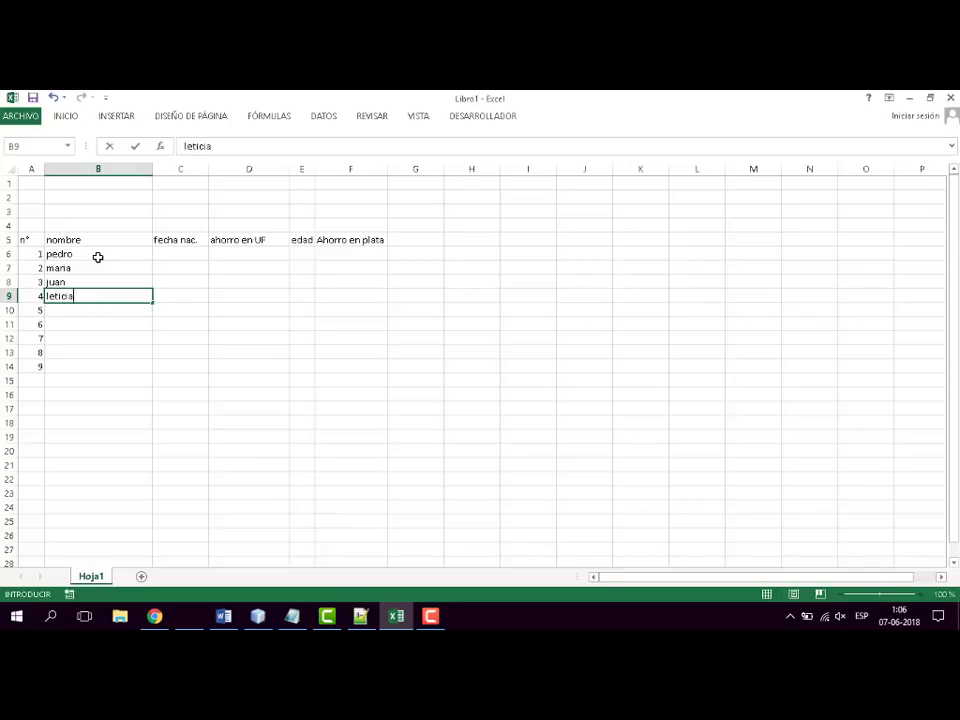
pyautogui.press('Return')
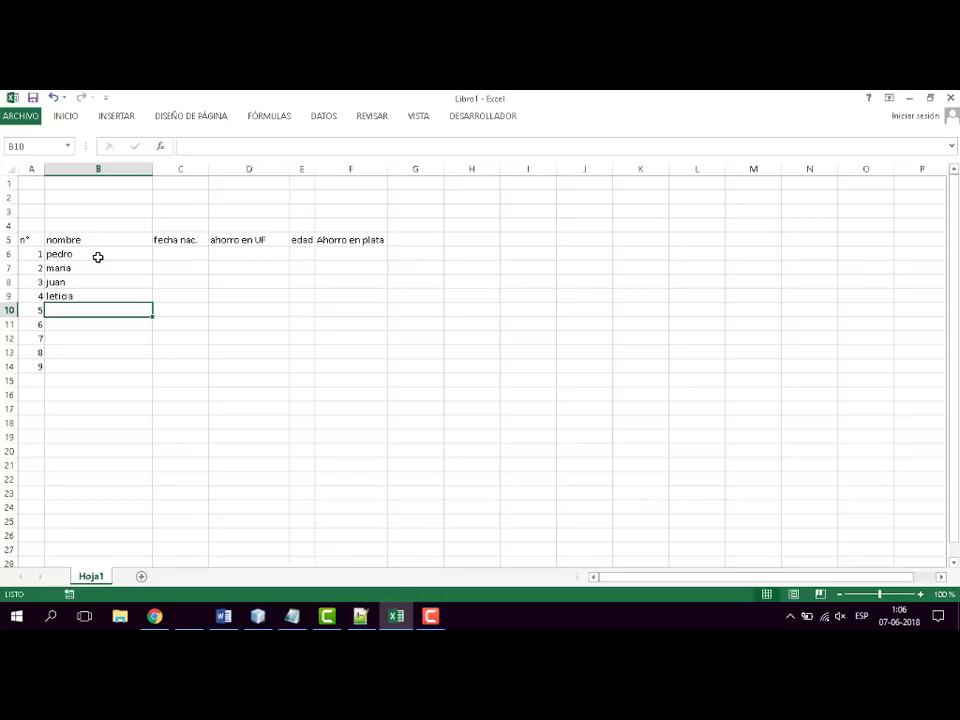
pyautogui.write('andres')
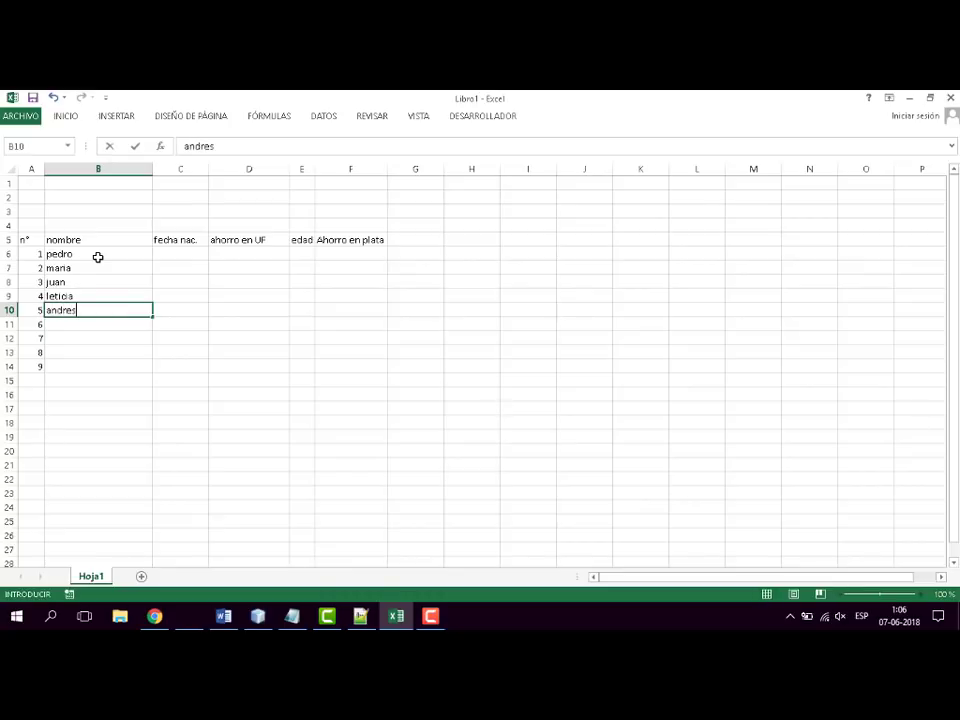
pyautogui.press('Return')
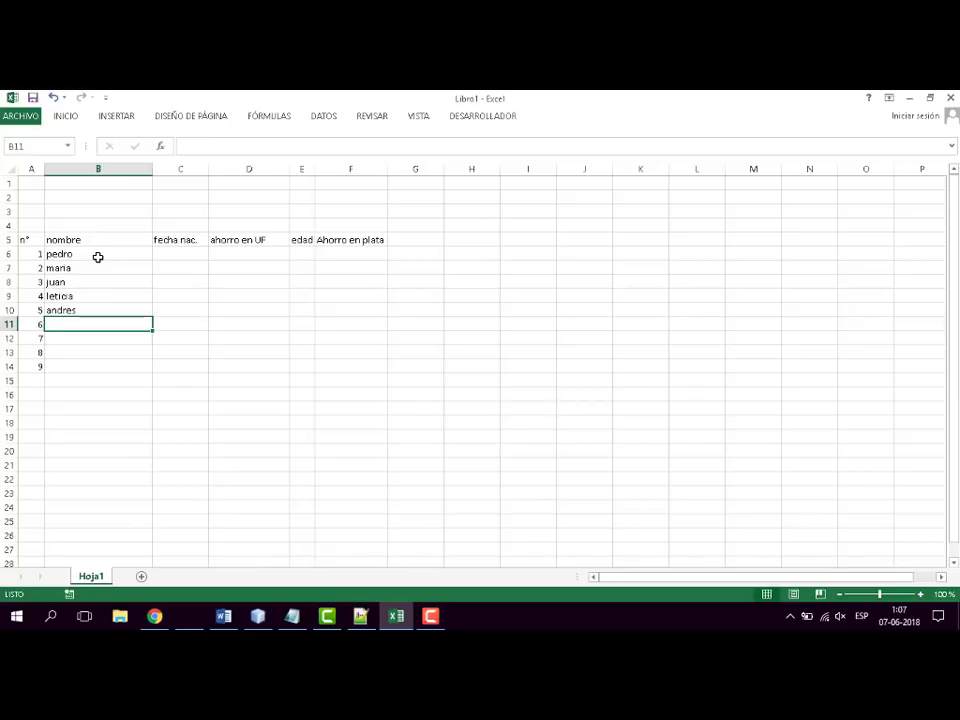
# - Enter sample first names for rows 6 and 7 of the list in cells B11 and B12
pyautogui.write('ja')
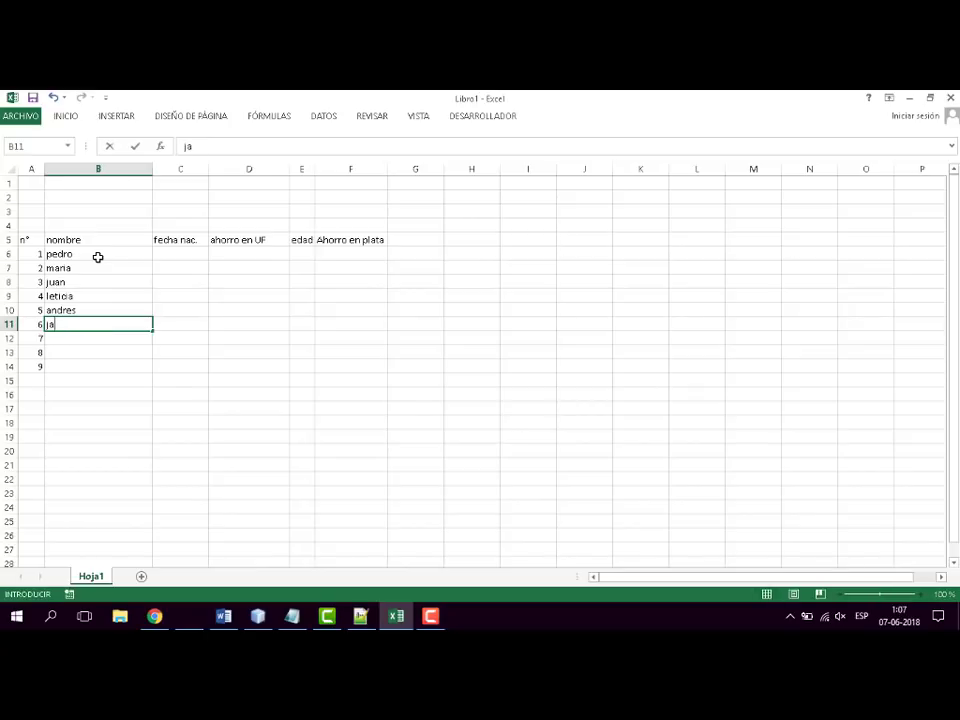
pyautogui.write('cinto')
pyautogui.press('Return')
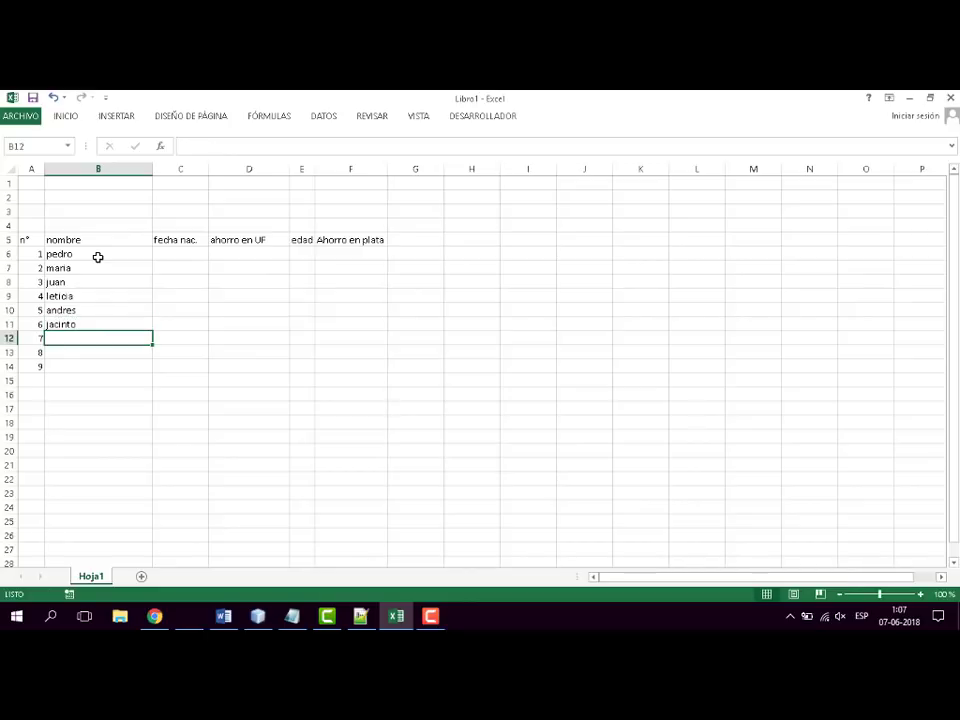
pyautogui.write('dom')
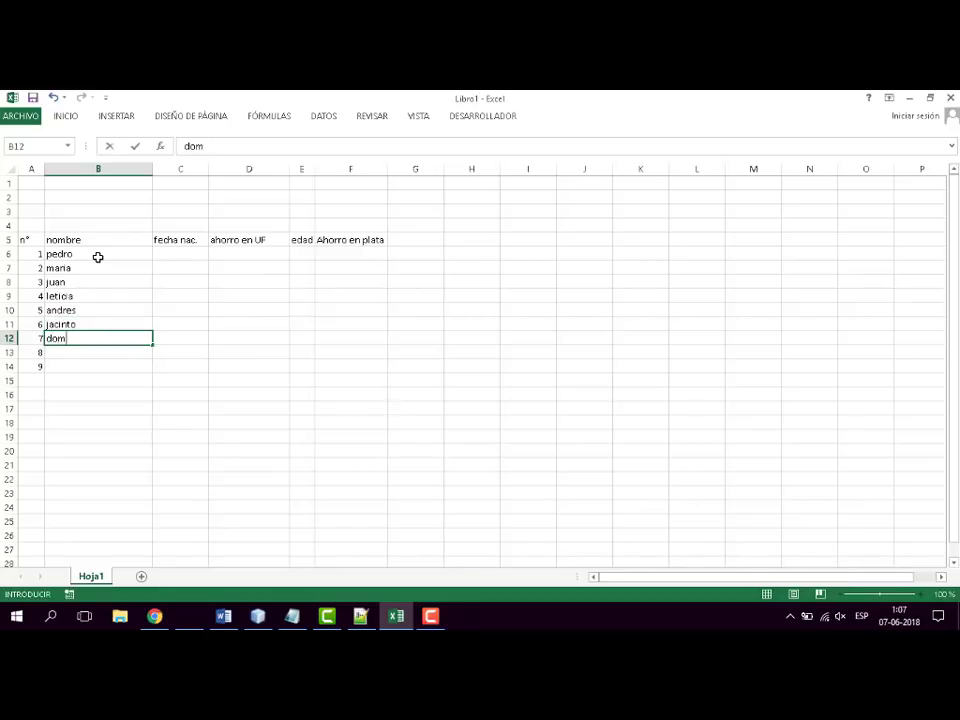
pyautogui.write('itila')
pyautogui.press('Return')
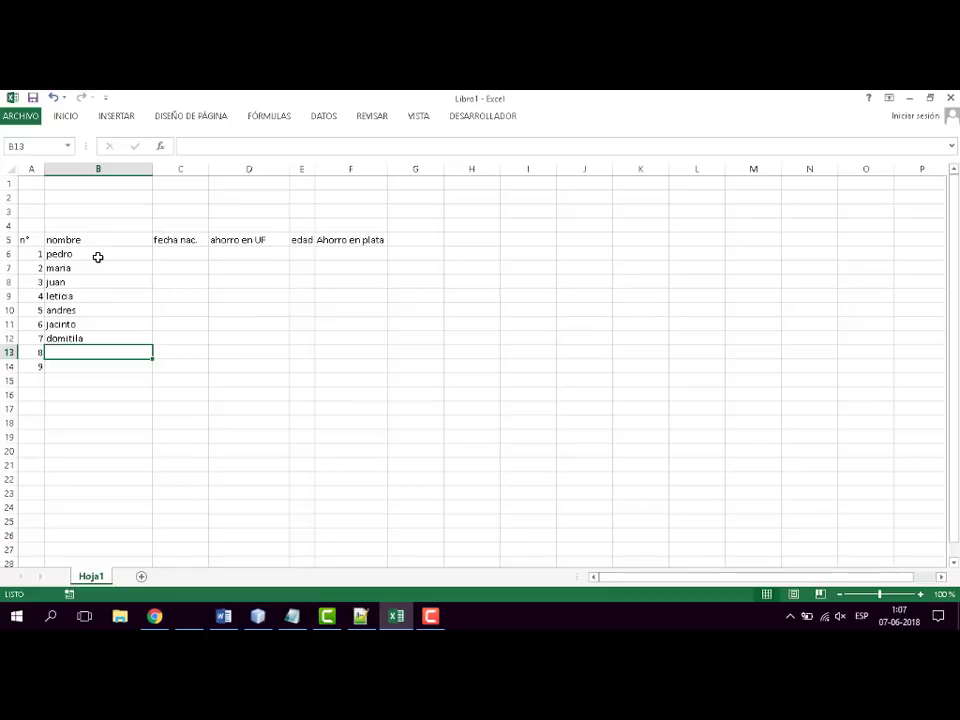
# - Complete the "nombre" column with sample first names in cells B13 and B14
pyautogui.write('eleuterio')
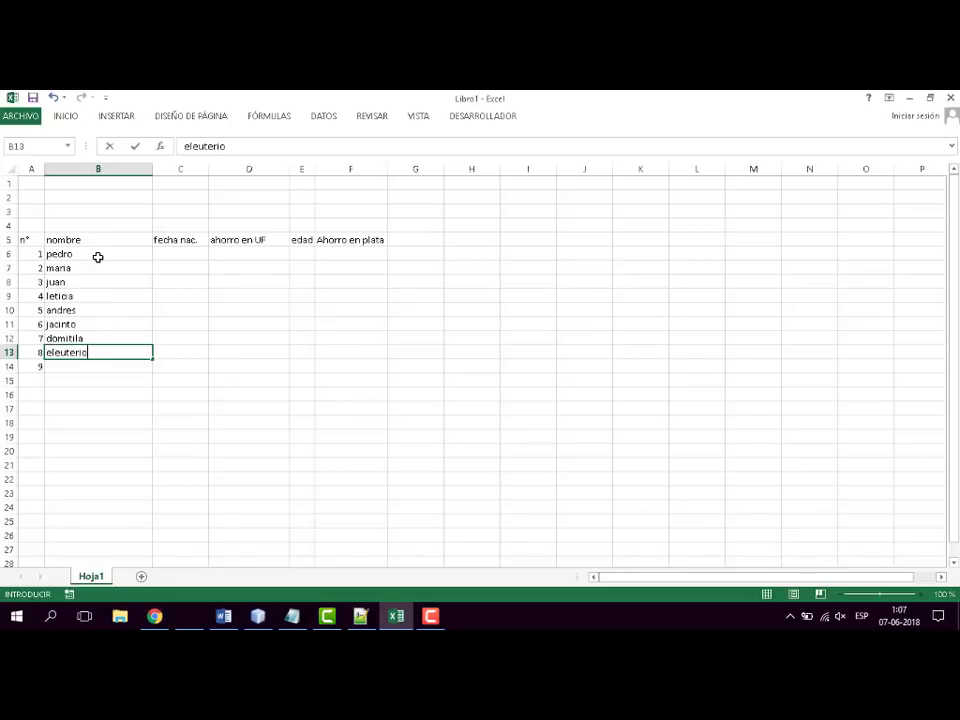
pyautogui.press('Return')
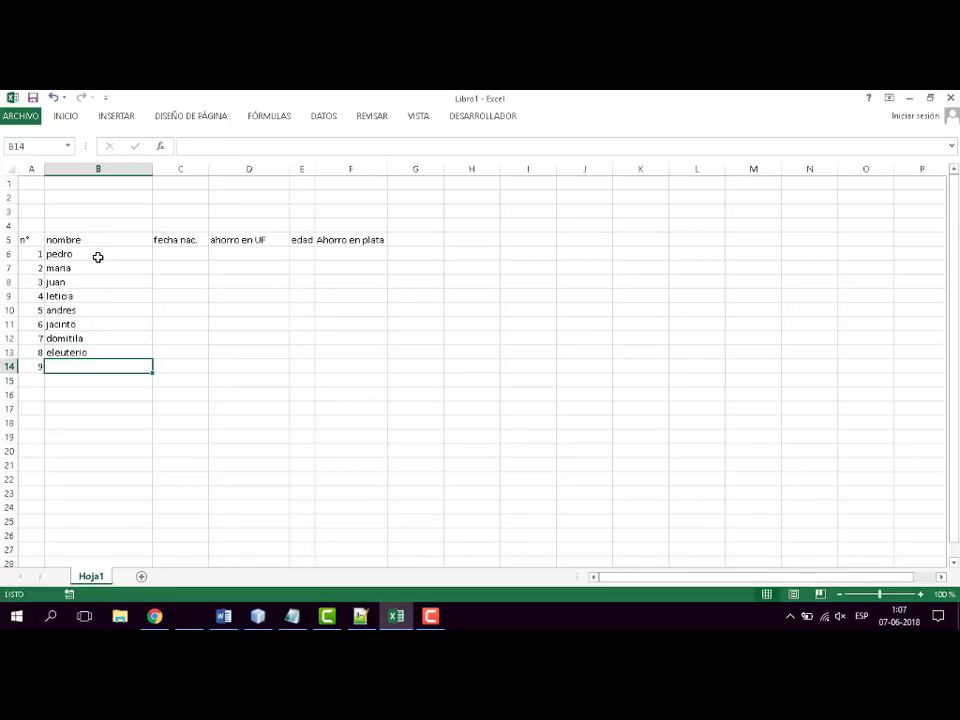
pyautogui.write('cua')
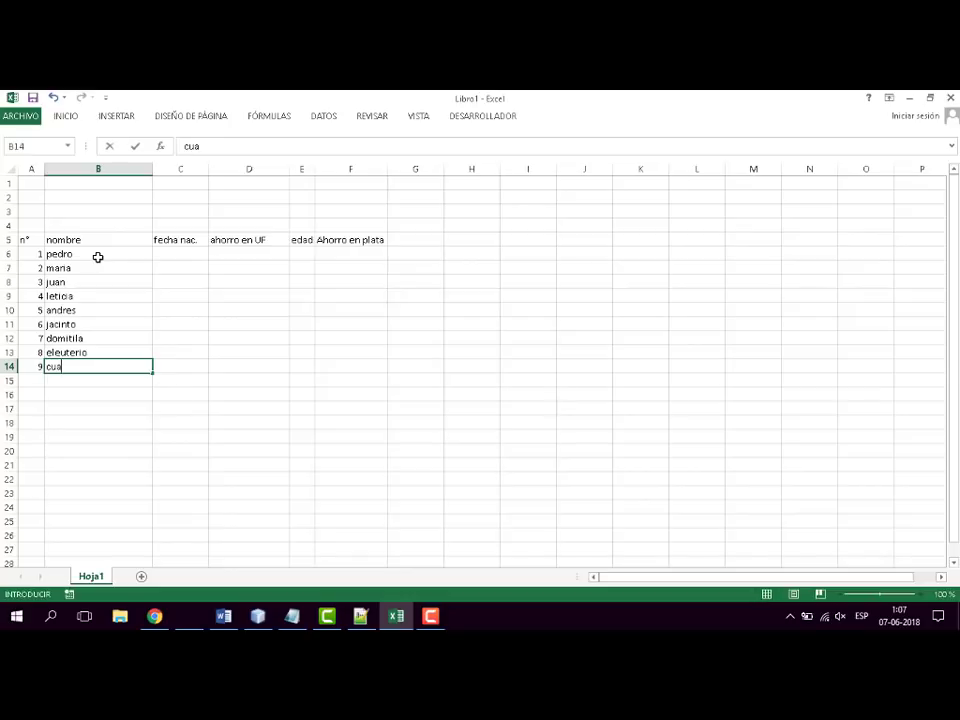
pyautogui.press('BackSpace')
pyautogui.press('BackSpace')
pyautogui.press('BackSpace')
pyautogui.write('cif')
pyautogui.write('ji')
pyautogui.write('sfredi')
pyautogui.press('BackSpace')
pyautogui.write('o')
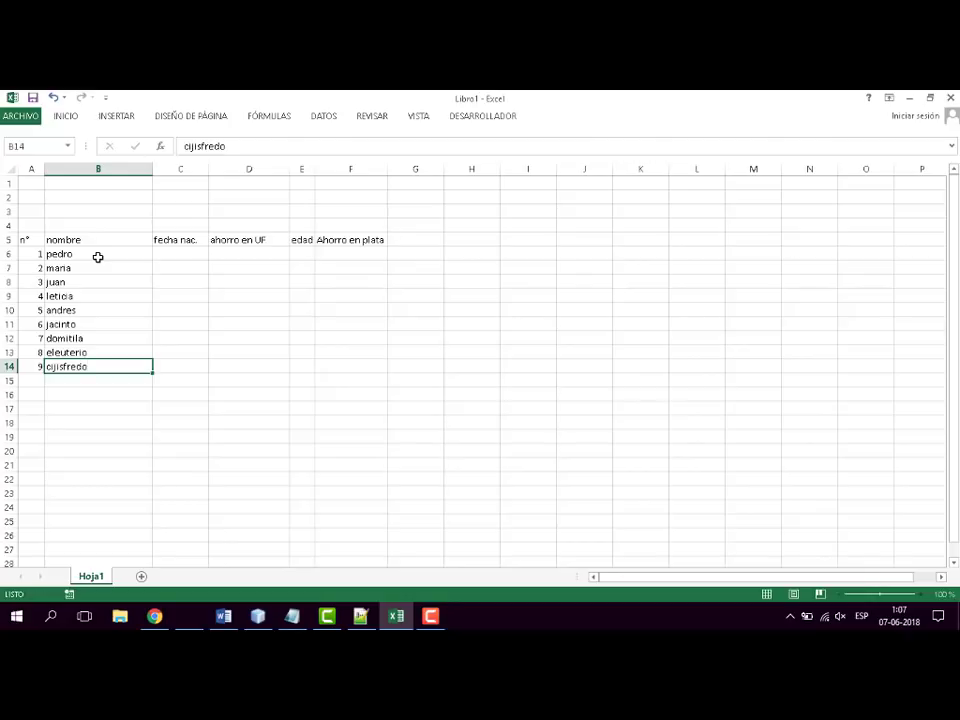
# - Enter the first person's date of birth in cell C6 under "fecha nac."
pyautogui.press('Up')
pyautogui.press('Up')
pyautogui.press('Up')
pyautogui.press('Up')
pyautogui.press('Up')
pyautogui.press('Up')
pyautogui.press('Up')
pyautogui.press('Up')
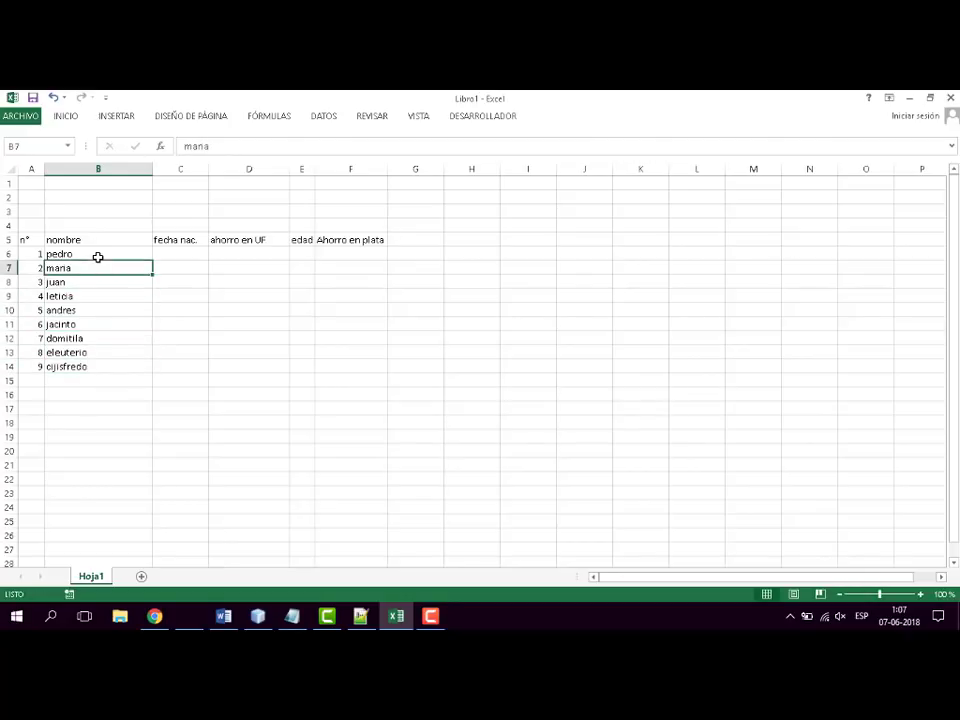
pyautogui.press('Right')
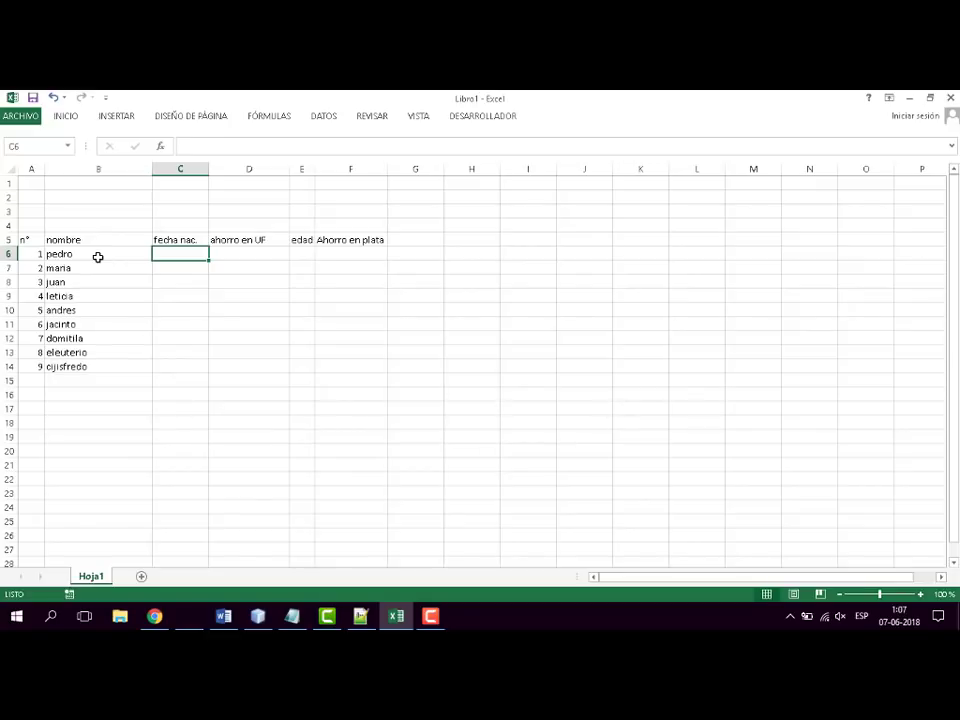
pyautogui.write('3-05-')
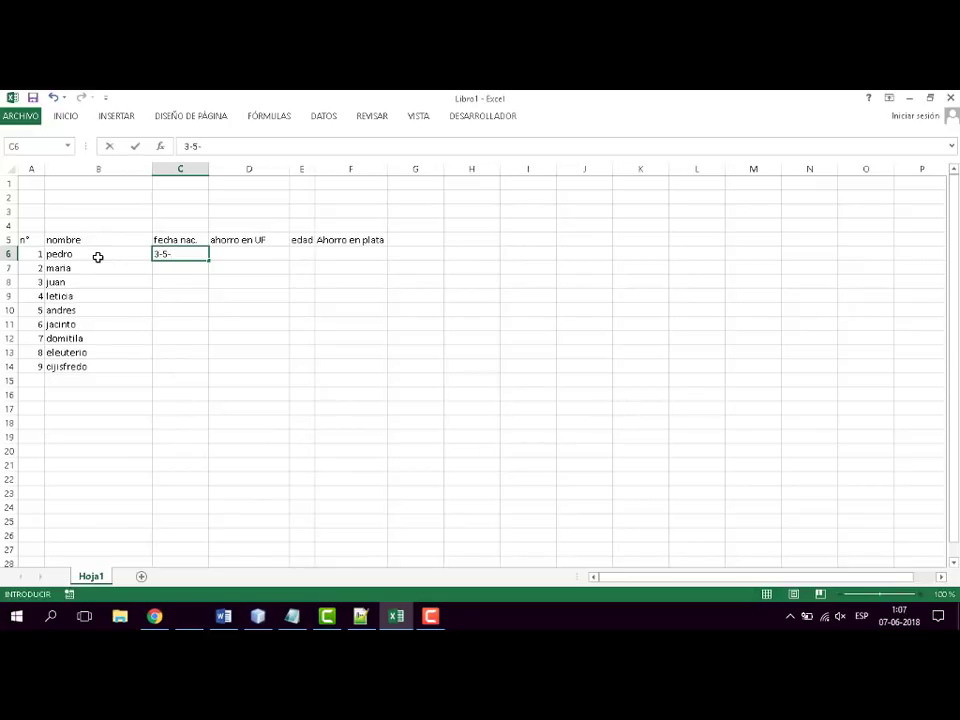
pyautogui.write('1990')
pyautogui.press('Return')
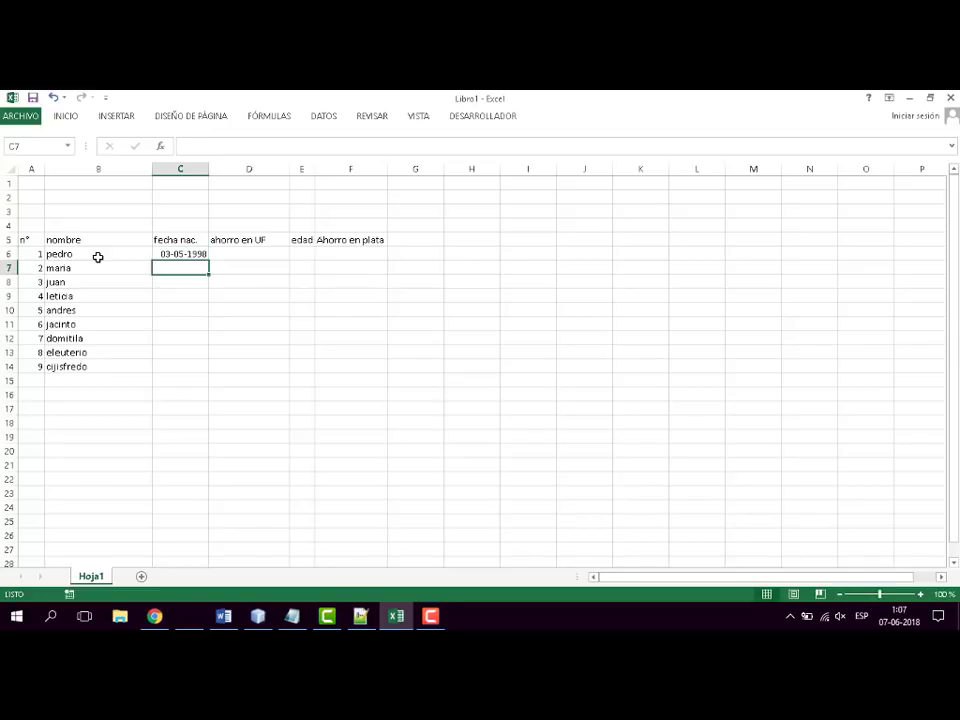
# - Enter the second person's date of birth in cell C7
pyautogui.write('23')
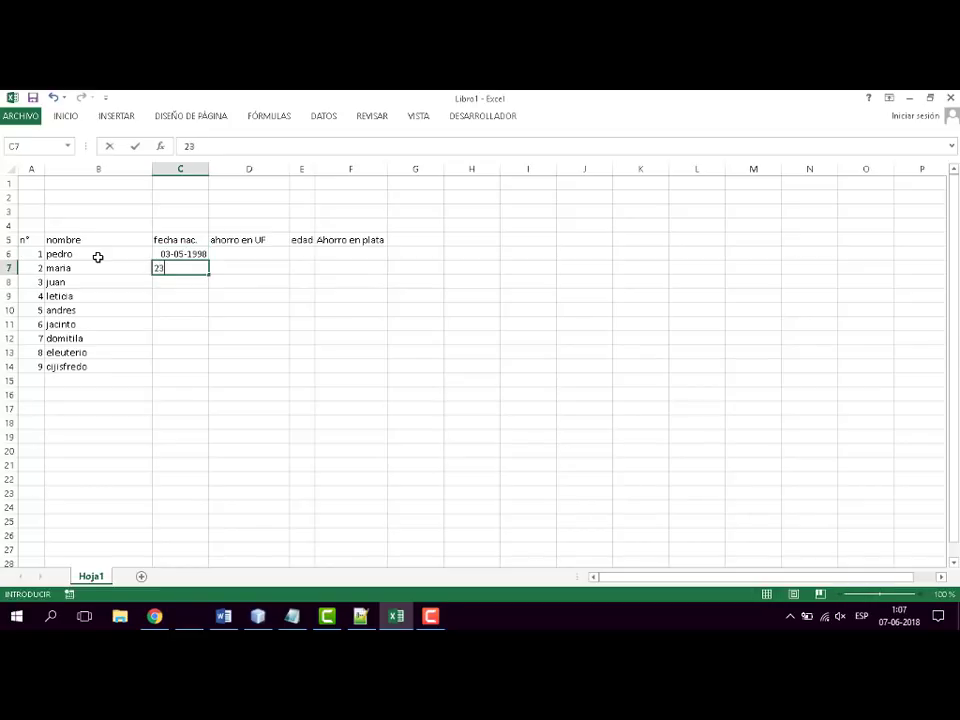
pyautogui.write('-08-1989')
pyautogui.press('Return')
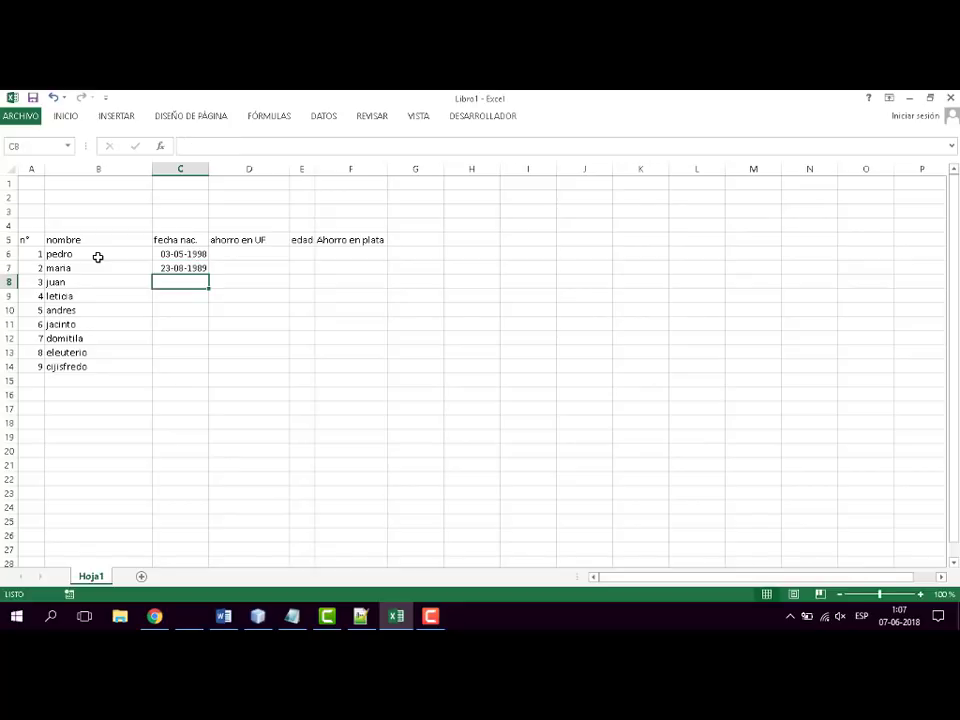
# - Enter the third person's date of birth in cell C8
pyautogui.press('Up')
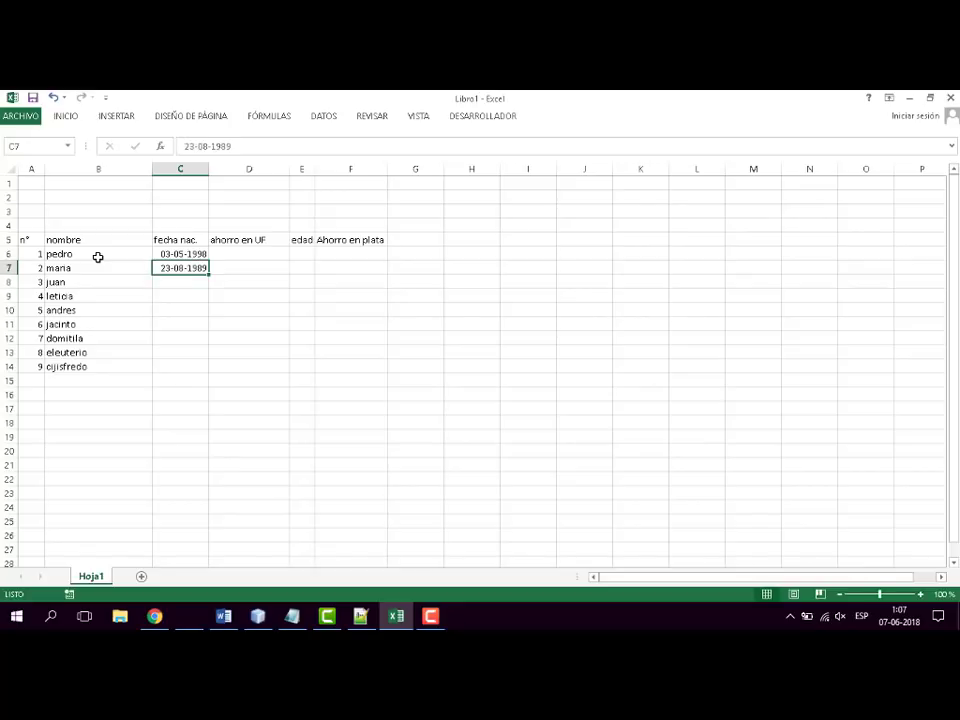
pyautogui.press('Down')
pyautogui.write('3')
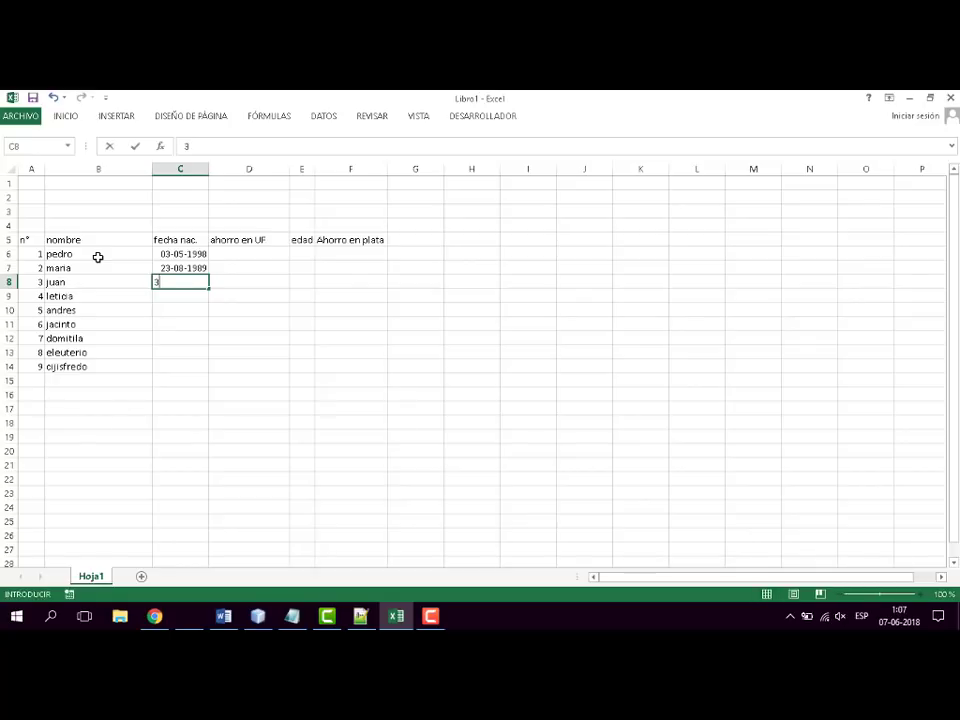
pyautogui.write('-4')
pyautogui.write('-11')
pyautogui.write('992')
pyautogui.press('Return')
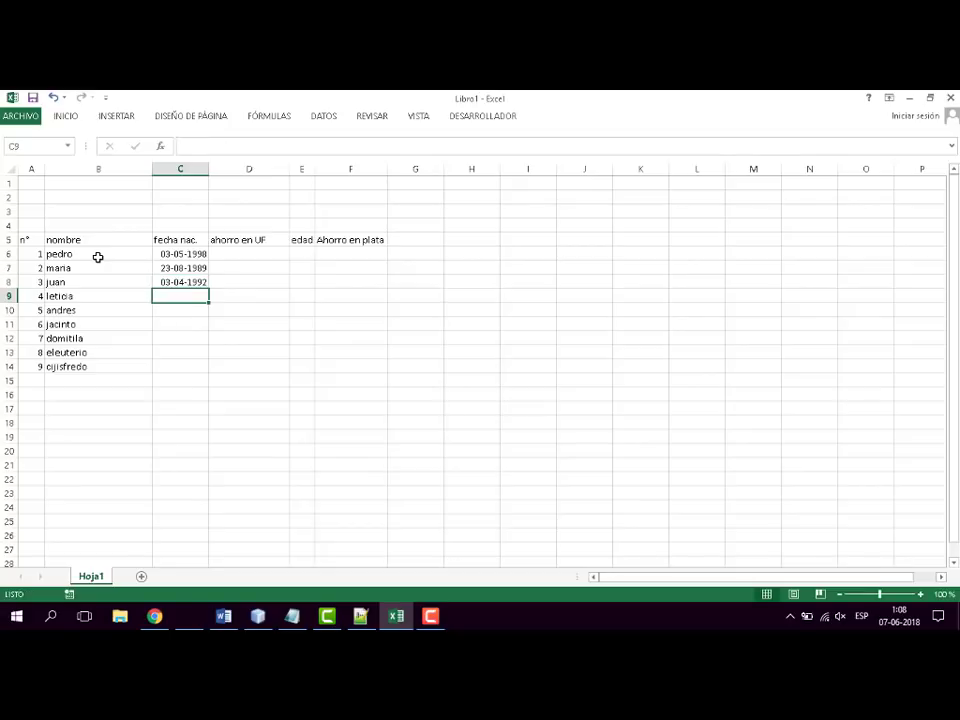
# - Fill the remaining "fecha nac." cells down to C14 by extending the three dates in C6:C8
pyautogui.press('Up')
pyautogui.press('Up')
pyautogui.press('Up')
pyautogui.hotkey('shift', 'Down')
pyautogui.hotkey('shift', 'Down')
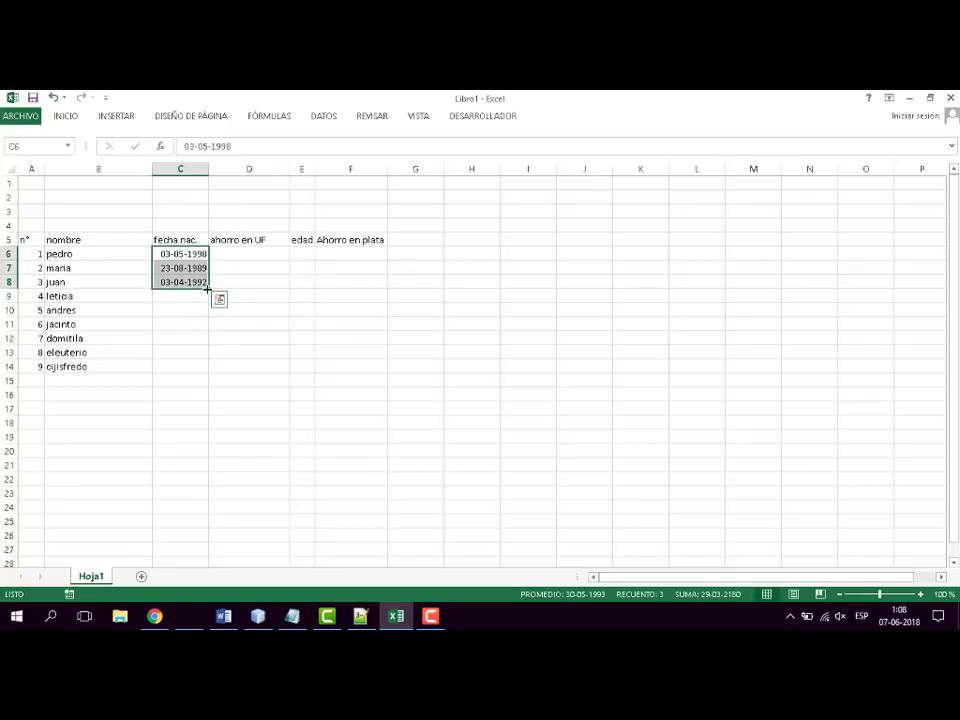
pyautogui.moveTo(209, 288); pyautogui.dragTo(207, 372)
pyautogui.click(369, 344)
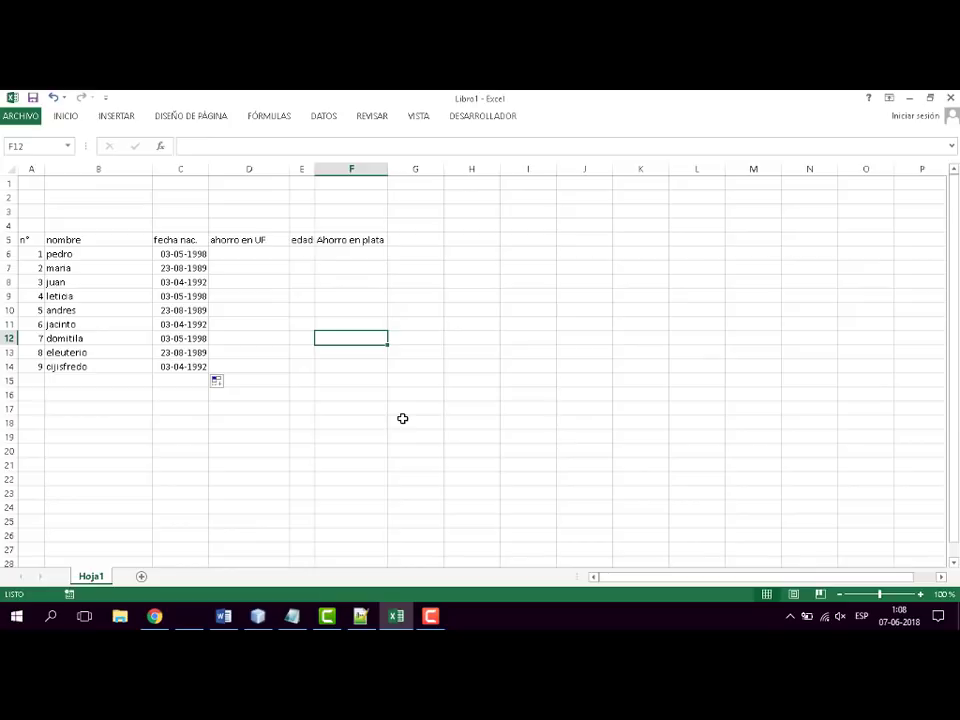
# - Enter 345, 3, 45345, 34, 534, 53, 45, 345, 3, 45 and 3 down the "ahorro en UF" column from D6
pyautogui.click(266, 255)
pyautogui.write('345')
pyautogui.press('Return')
pyautogui.write('3')
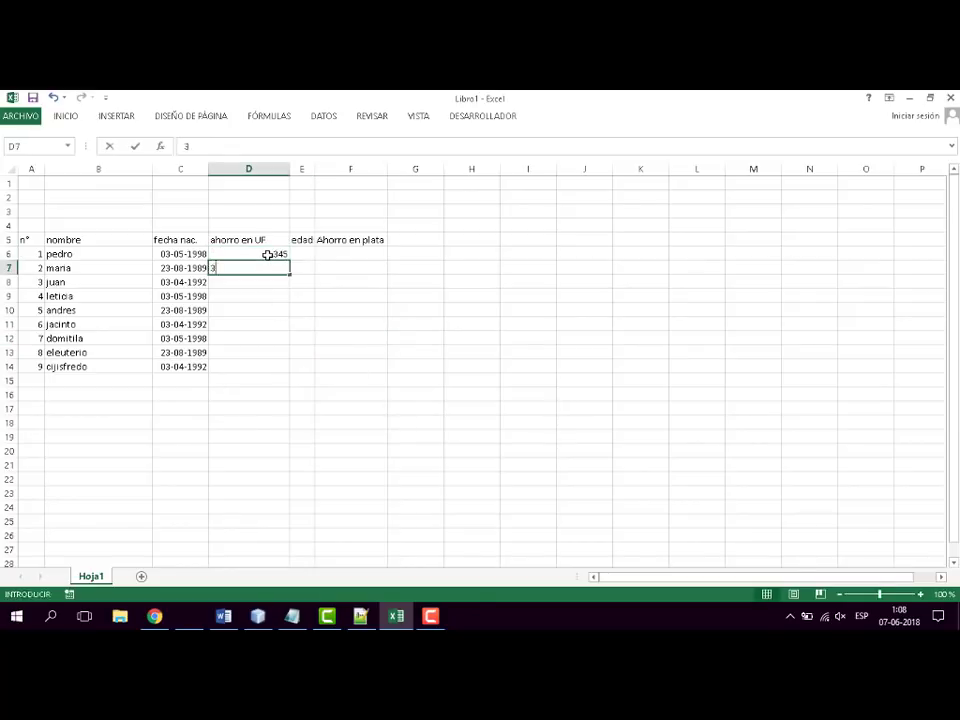
pyautogui.press('Return')
pyautogui.write('45345')
pyautogui.press('Return')
pyautogui.write('34 534 53 45 345 3 45 3')
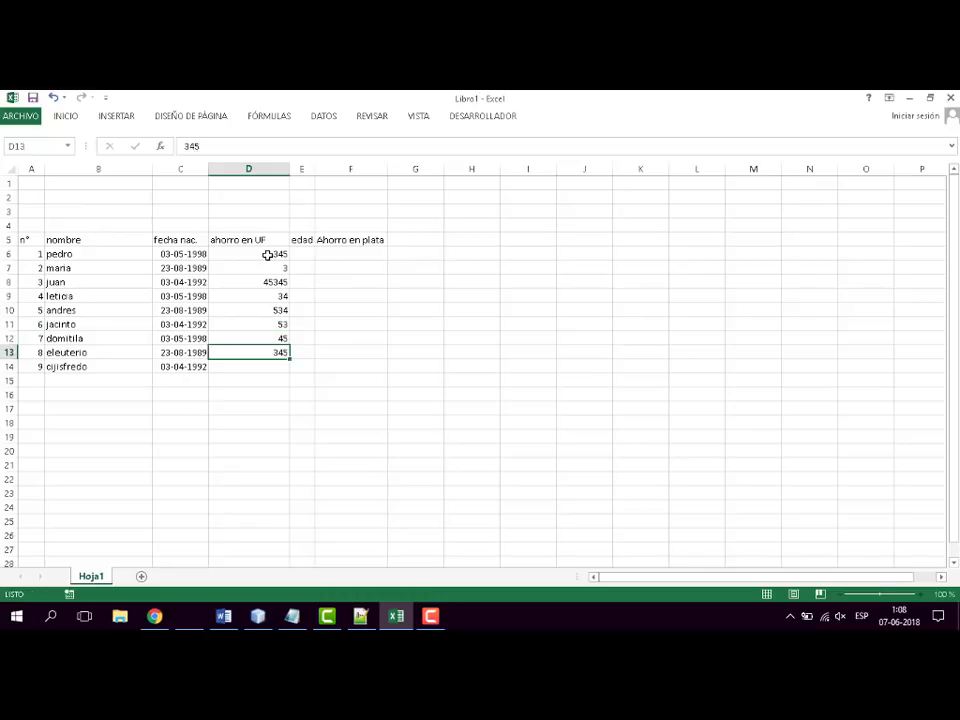
# - Clear the surplus values below the table in cells D15 and D16
pyautogui.press('Up')
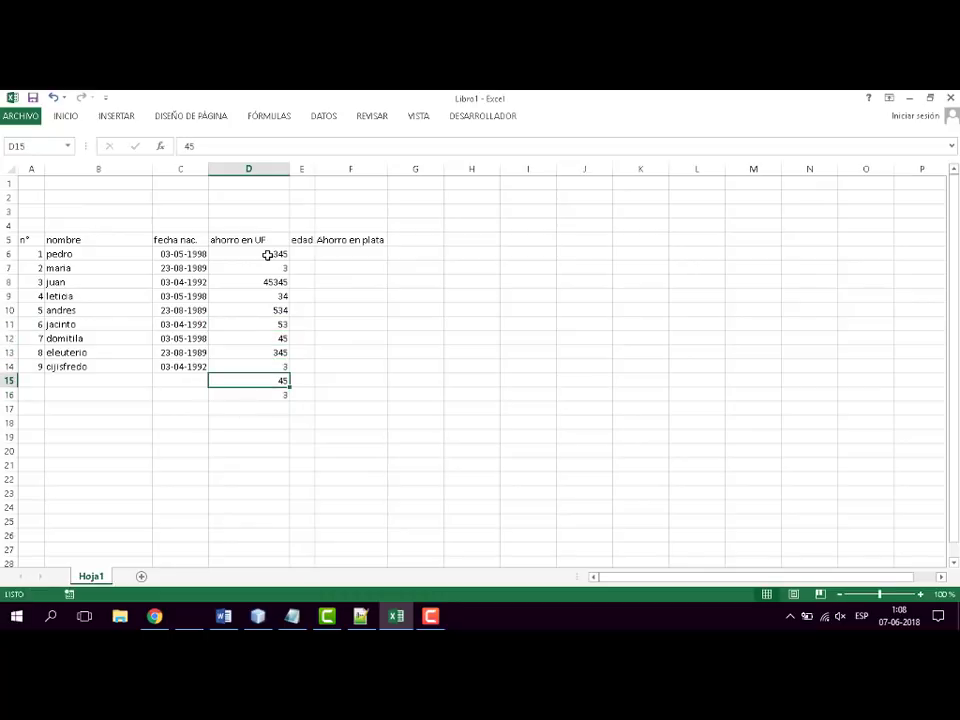
pyautogui.hotkey('shift', 'Down')
pyautogui.press('Delete')
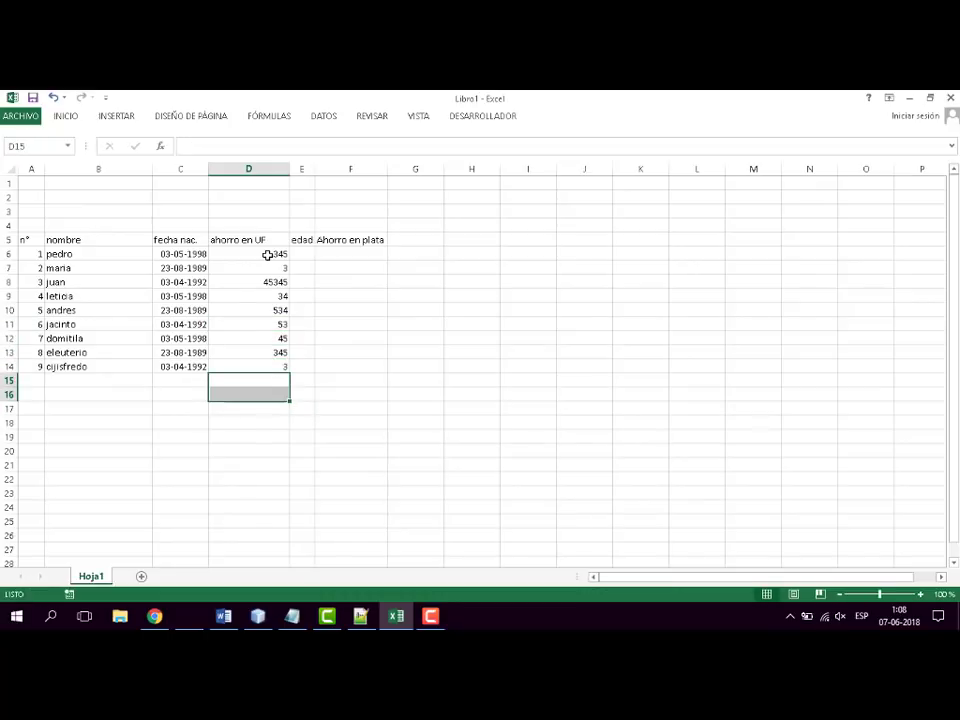
# - Change the UF savings to 34 in cell D14 and 43 in cell D8
pyautogui.click(283, 366)
pyautogui.write('34')
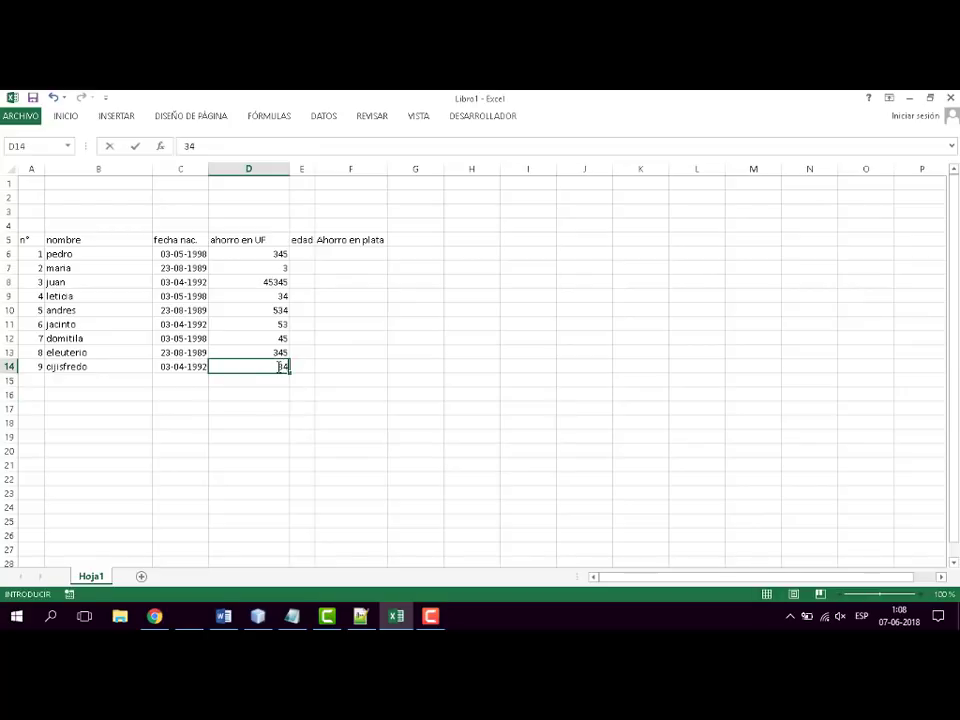
pyautogui.click(281, 281)
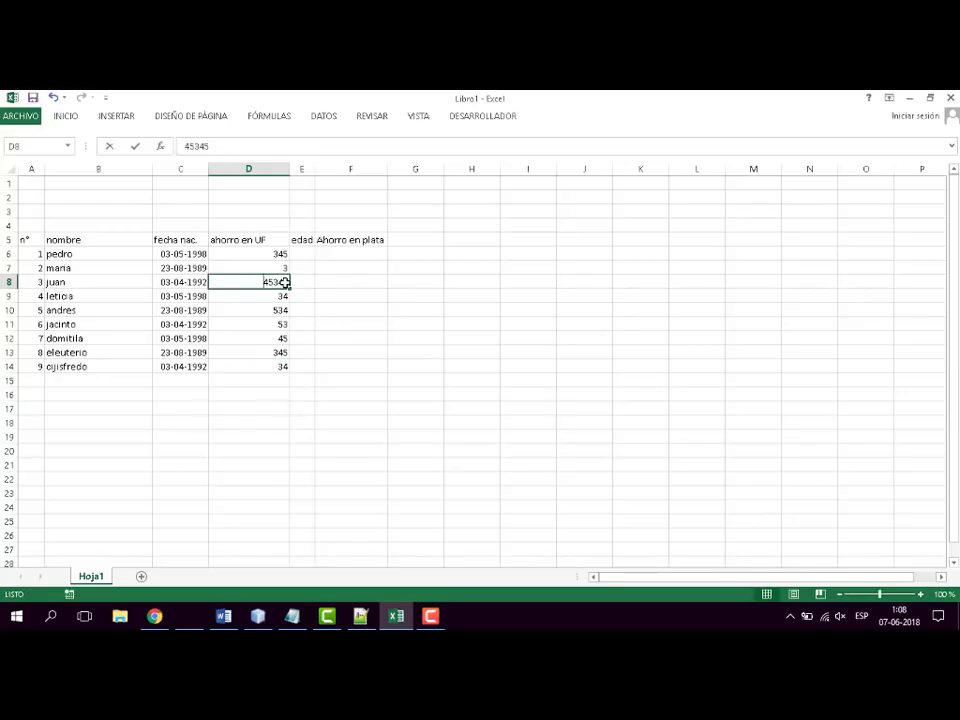
pyautogui.write('435')
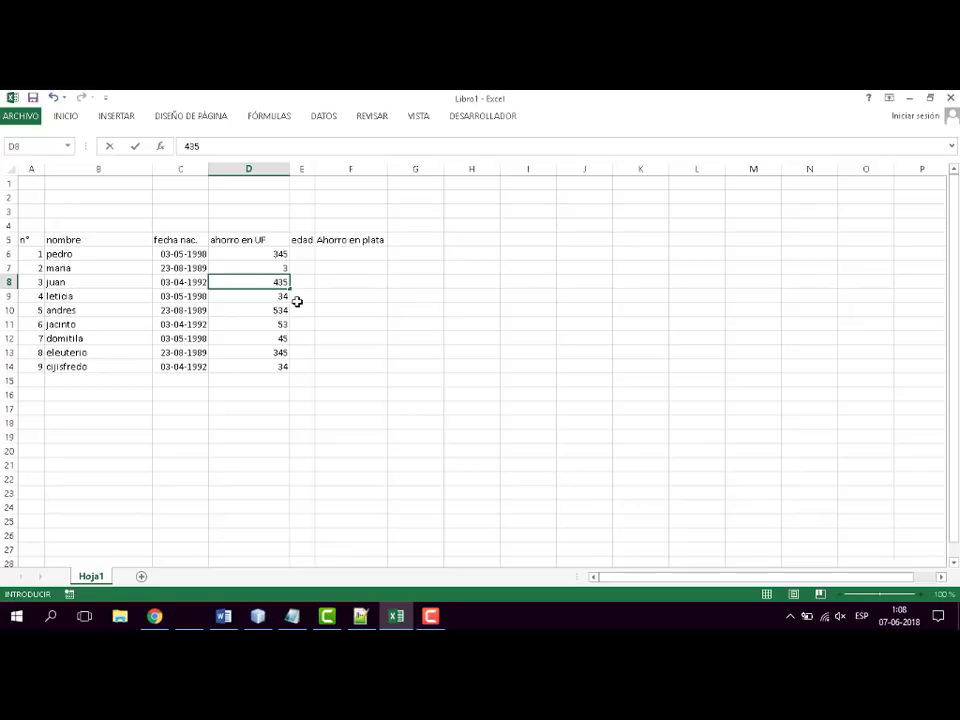
pyautogui.press('BackSpace')
# - Change the UF savings to 65 in cell D10 and 67 in cell D13
pyautogui.click(282, 310)
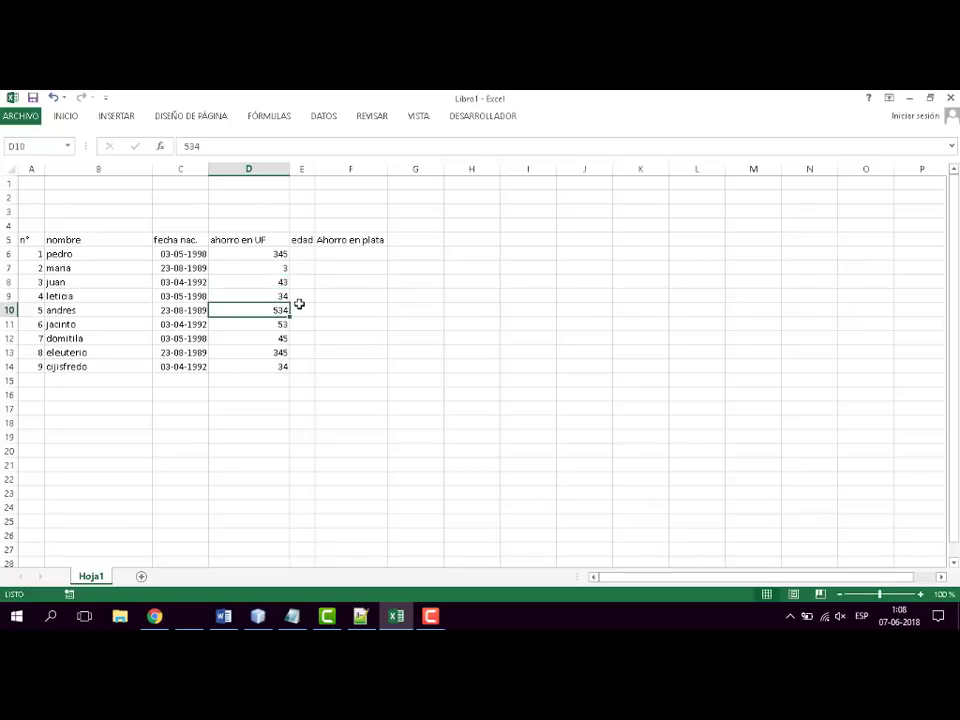
pyautogui.write('65')
pyautogui.click(285, 355)
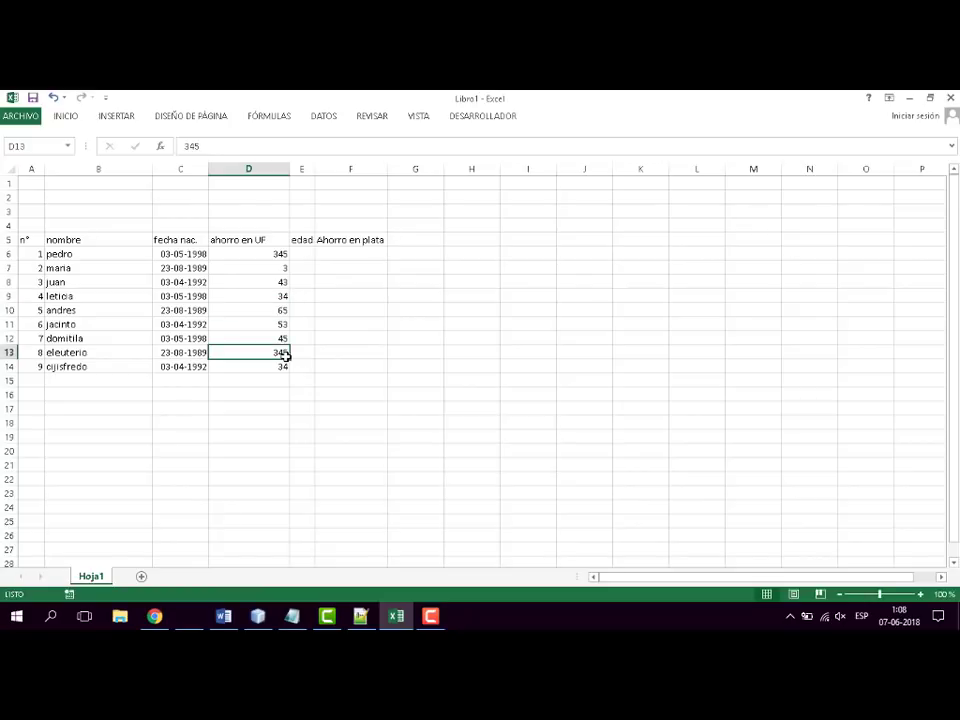
pyautogui.write('65')
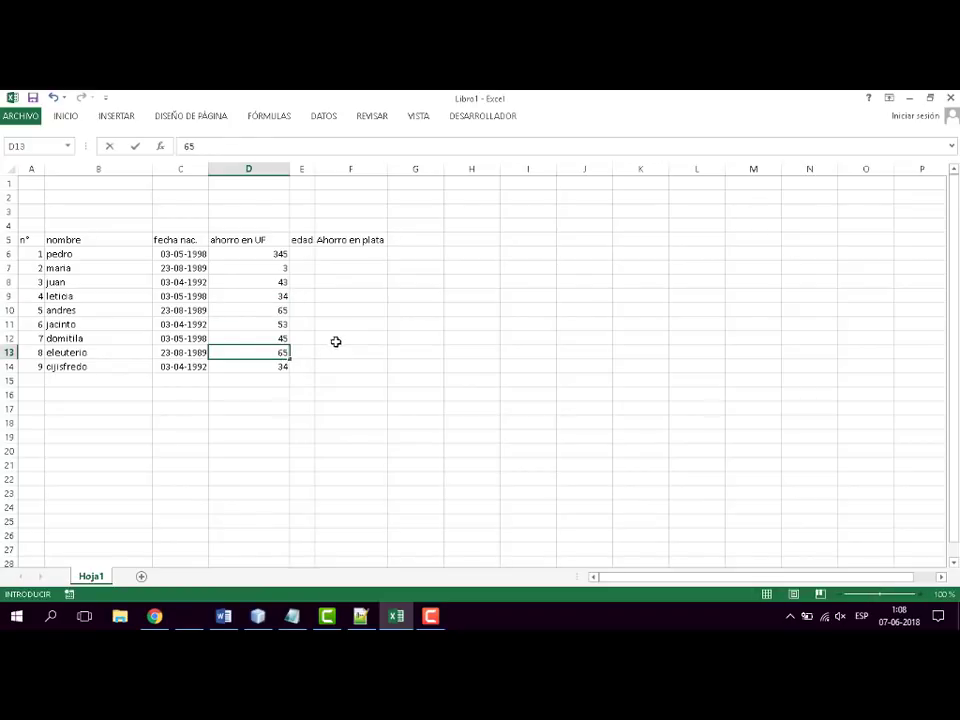
pyautogui.click(305, 354)
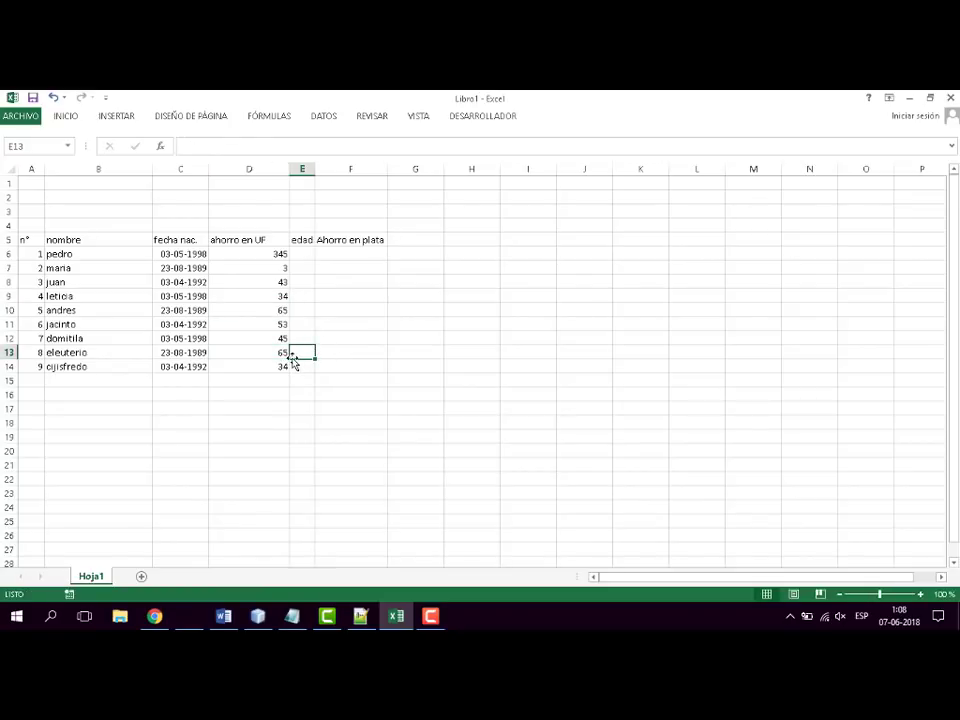
pyautogui.click(282, 352)
pyautogui.write('67')
pyautogui.click(322, 310)
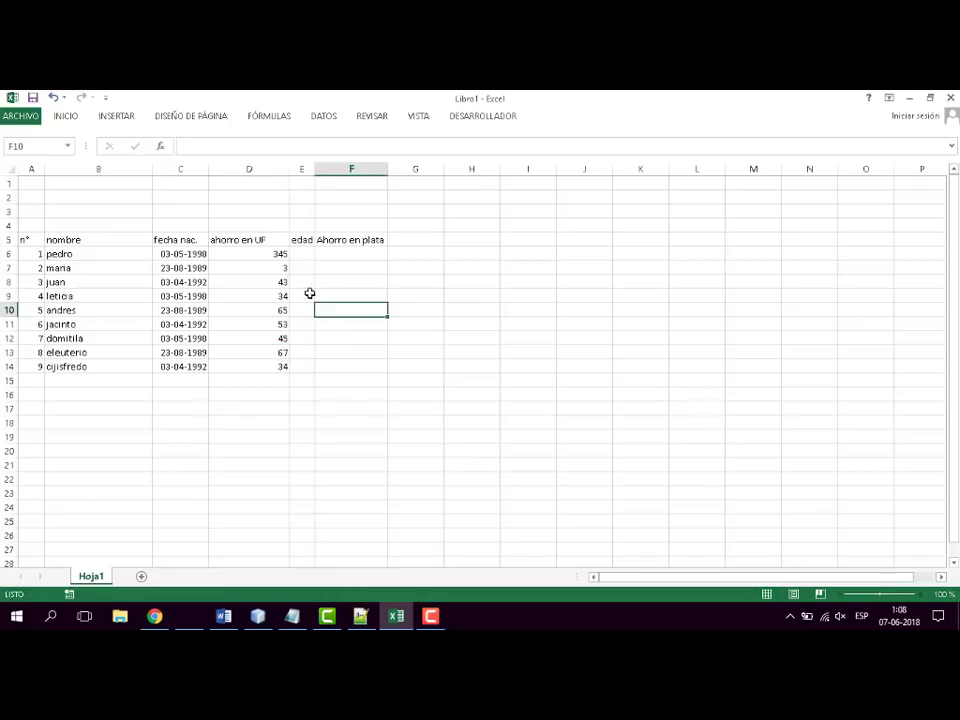
# - Change the UF savings to 34 in cell D7 and 58 in cell D6
pyautogui.click(287, 268)
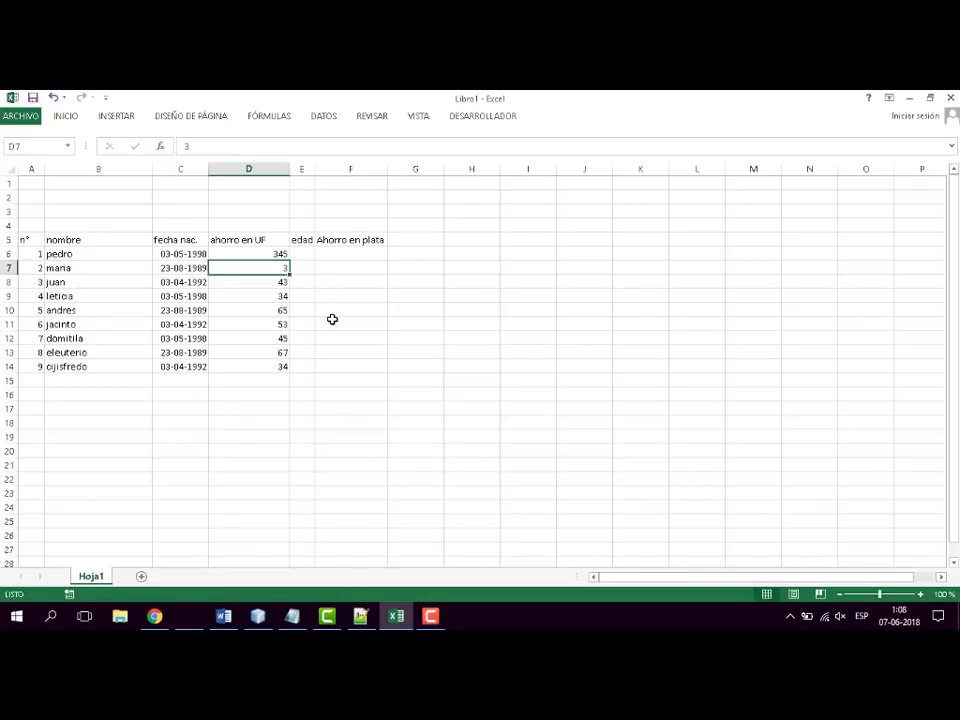
pyautogui.write('34')
pyautogui.click(281, 253)
pyautogui.write('58')
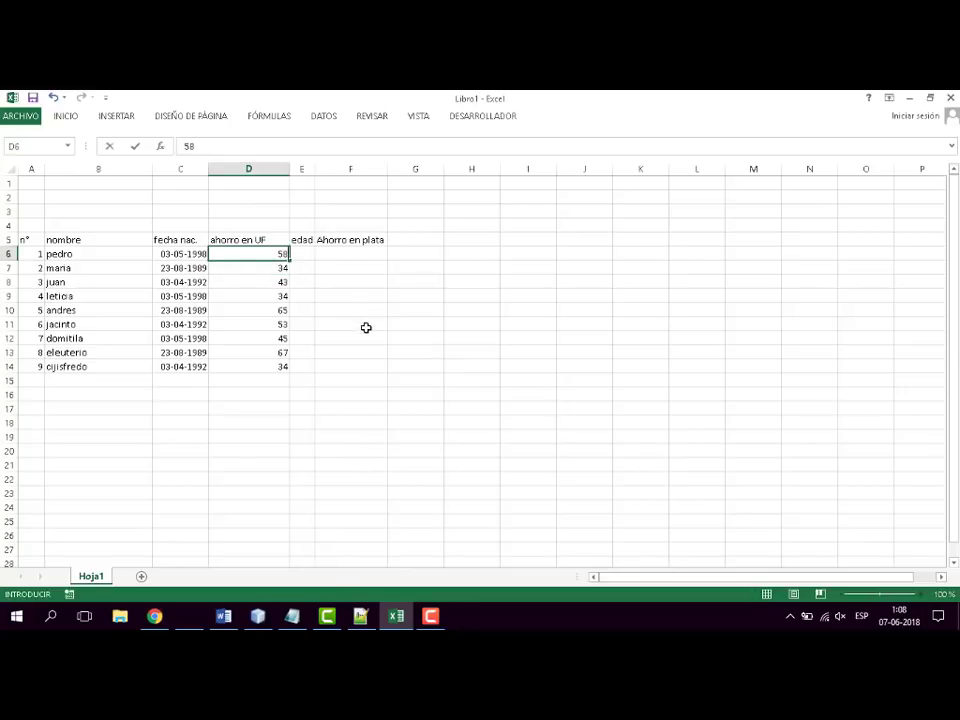
pyautogui.click(384, 327)
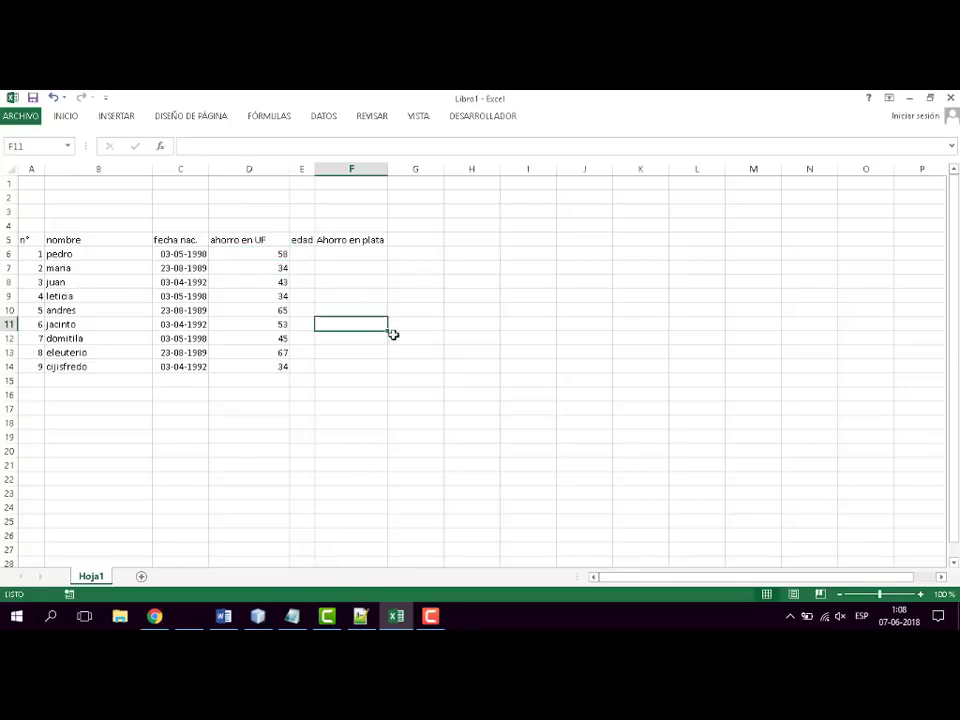
# - Narrow columns D and B so they fit their contents more closely
pyautogui.click(304, 257)
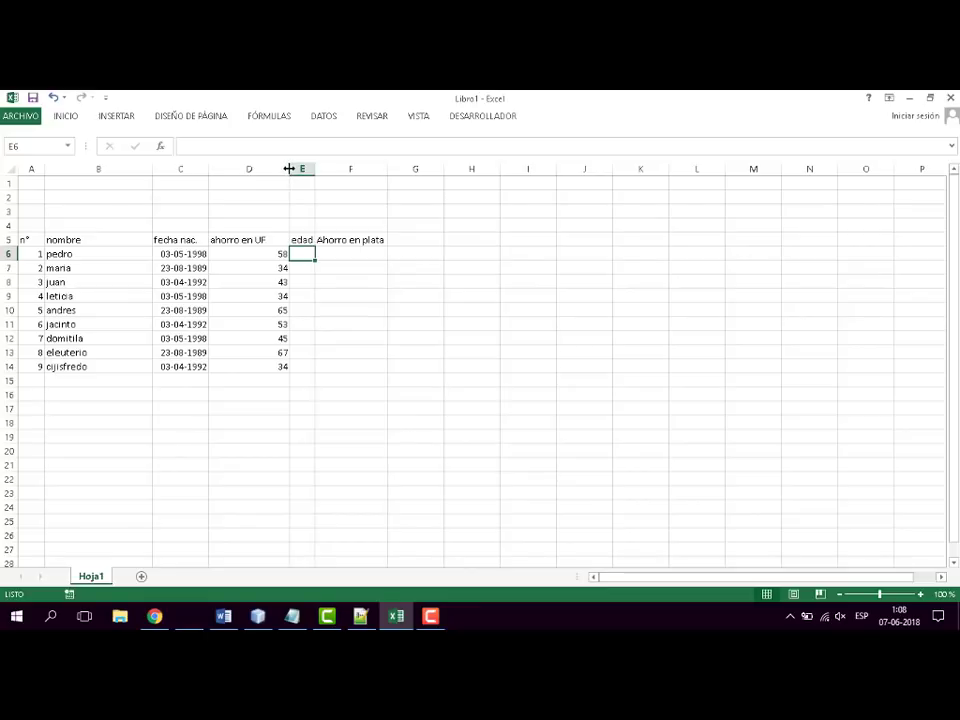
pyautogui.moveTo(289, 169); pyautogui.dragTo(268, 180)
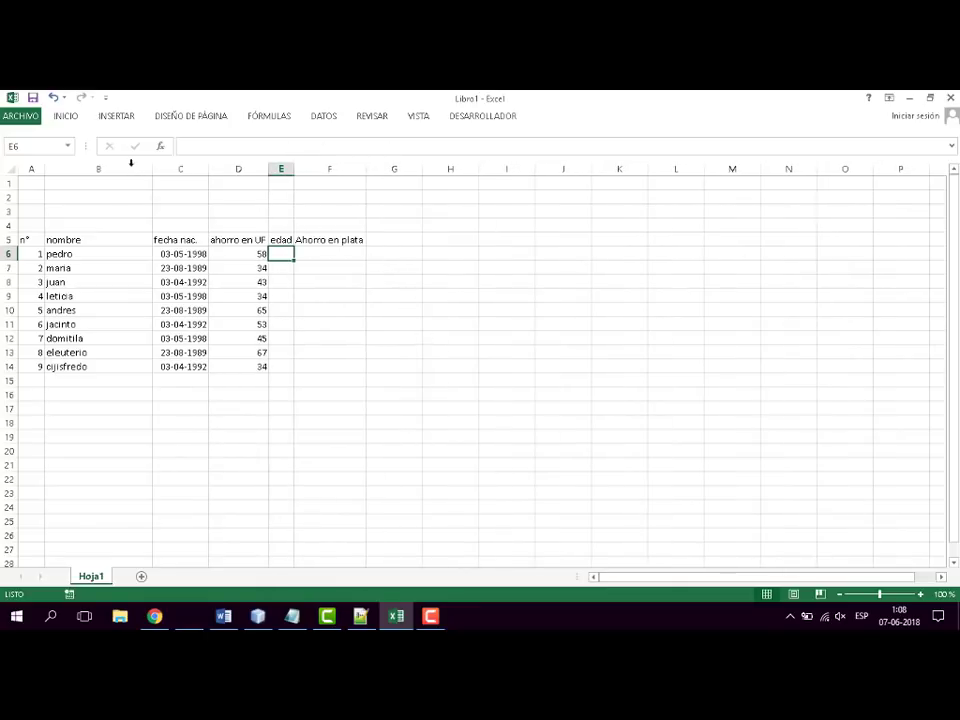
pyautogui.moveTo(153, 170); pyautogui.dragTo(106, 177)
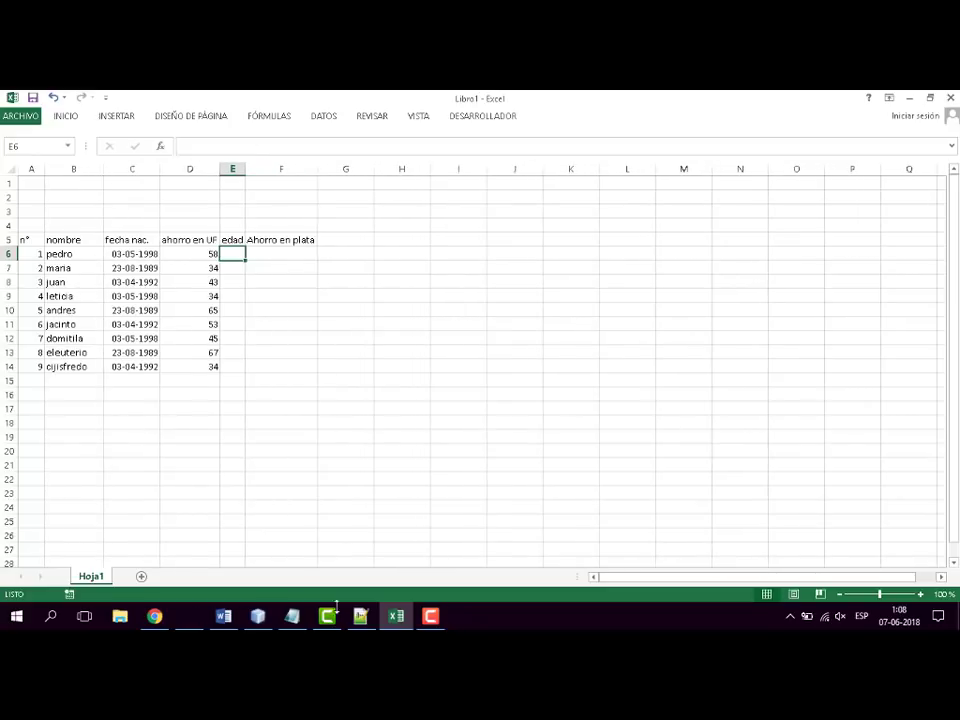
# - Check the topic list in the Word document and return to the Excel workbook
pyautogui.click(396, 616)
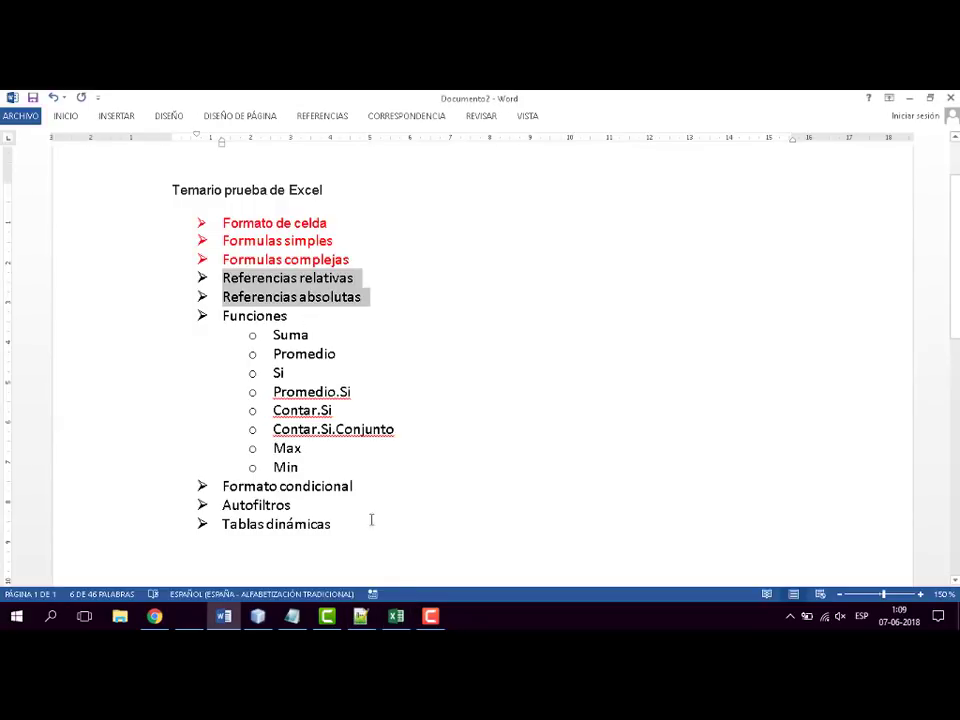
pyautogui.click(398, 618)
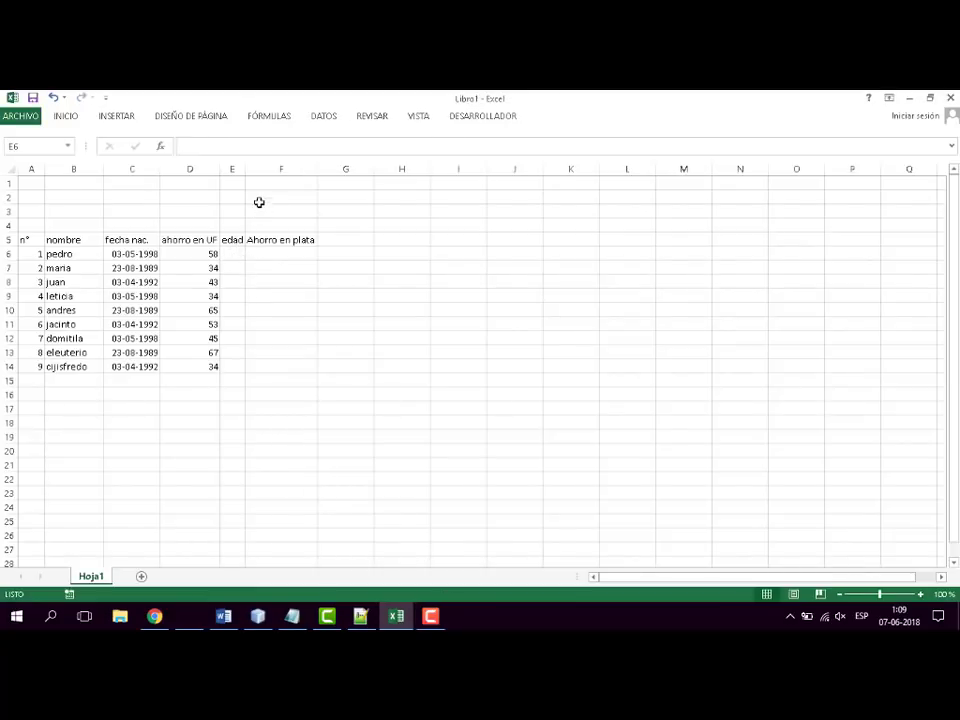
# - Widen the "edad" column and calculate the first person's age in E6 with =(hoy()-C6)/365,25
pyautogui.moveTo(245, 170); pyautogui.dragTo(278, 169)
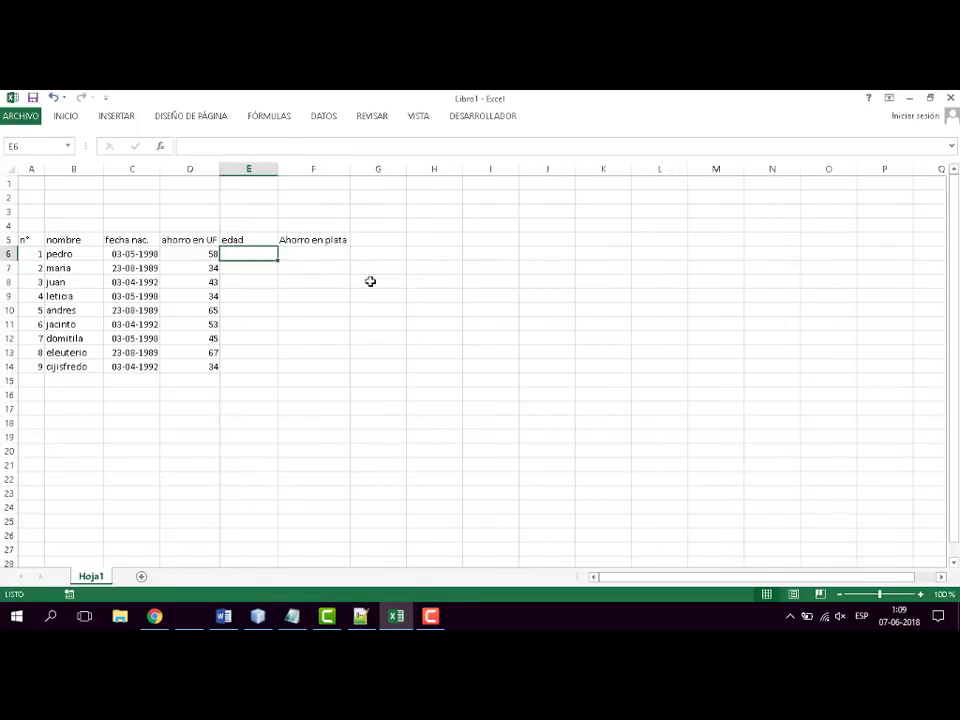
pyautogui.write('=')
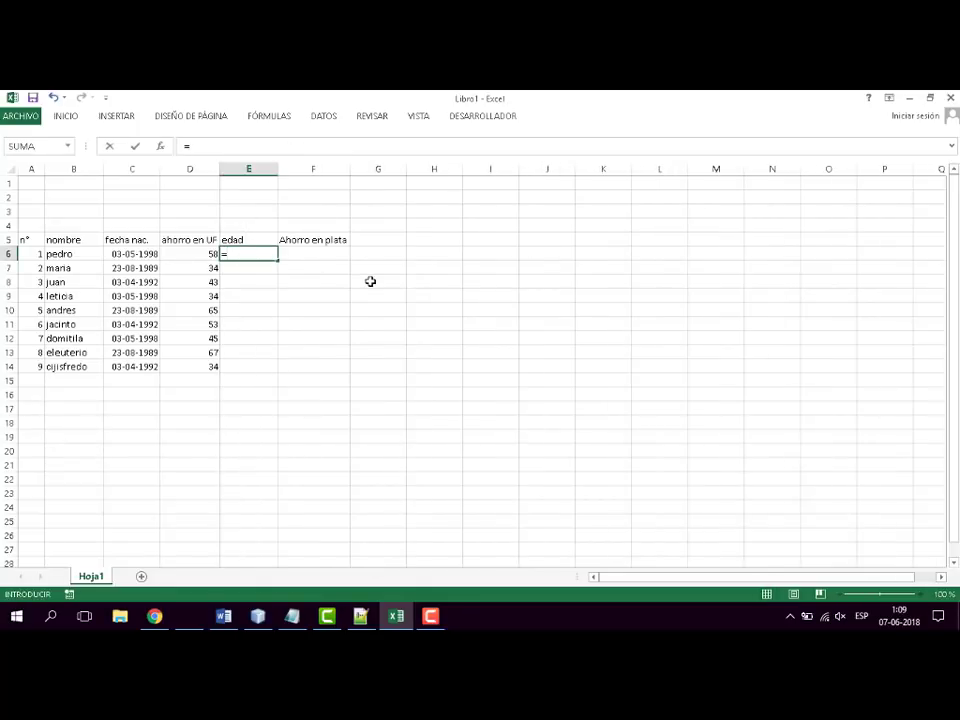
pyautogui.write('(hoy')
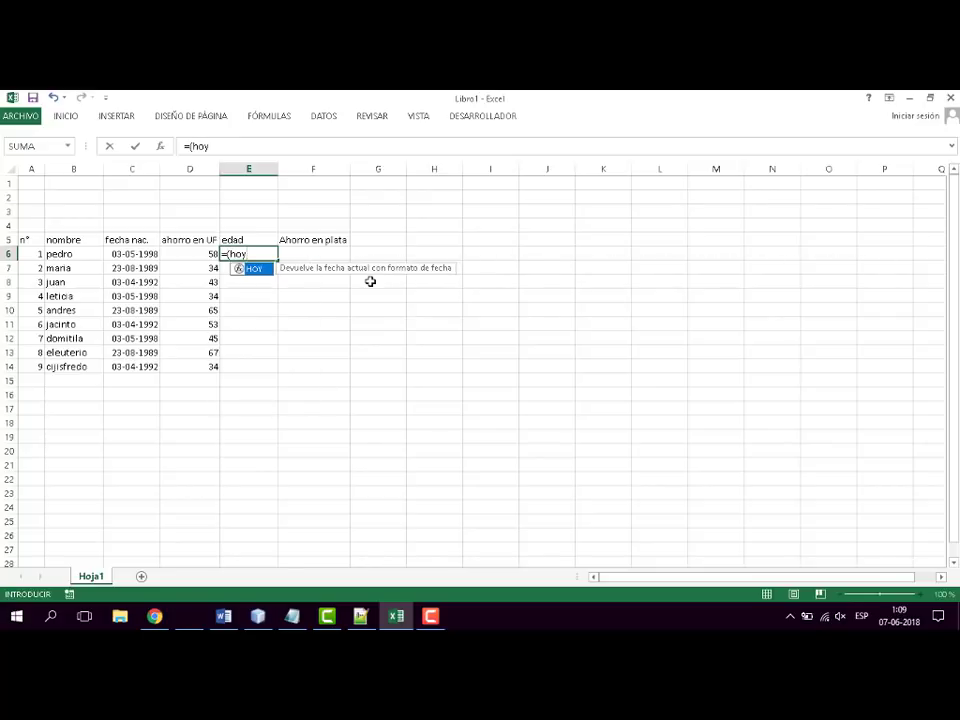
pyautogui.write('()')
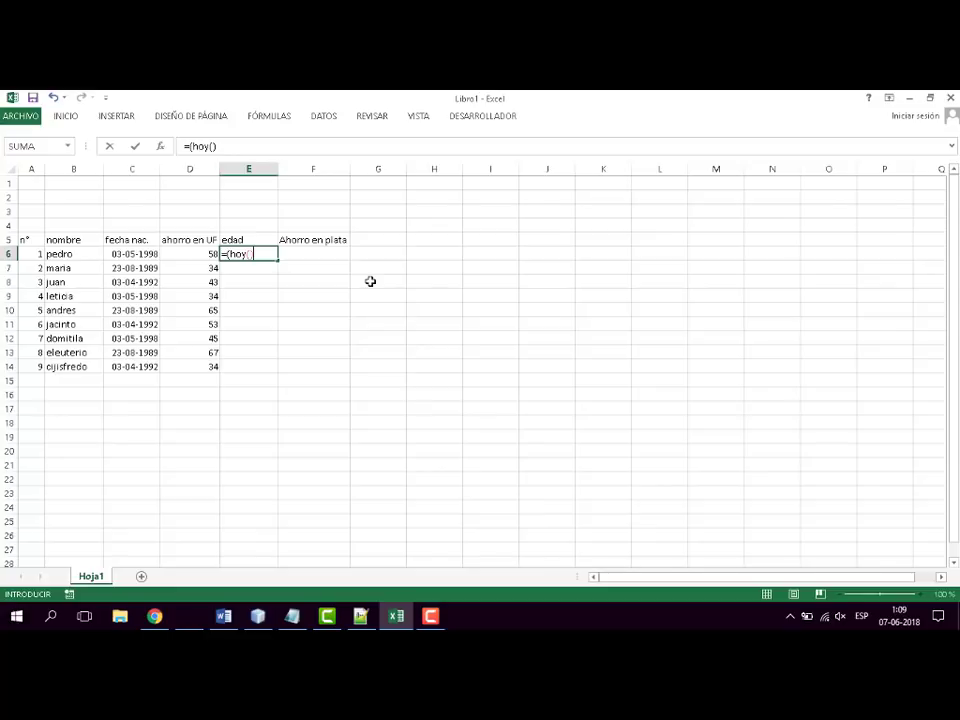
pyautogui.write('-')
pyautogui.click(135, 253)
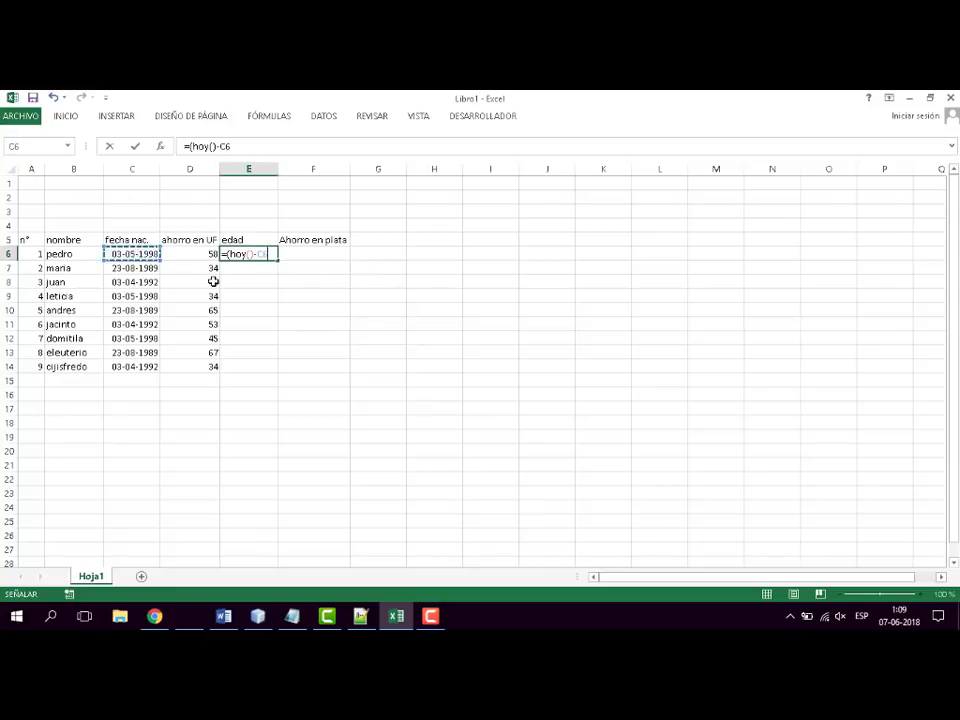
pyautogui.write(')/')
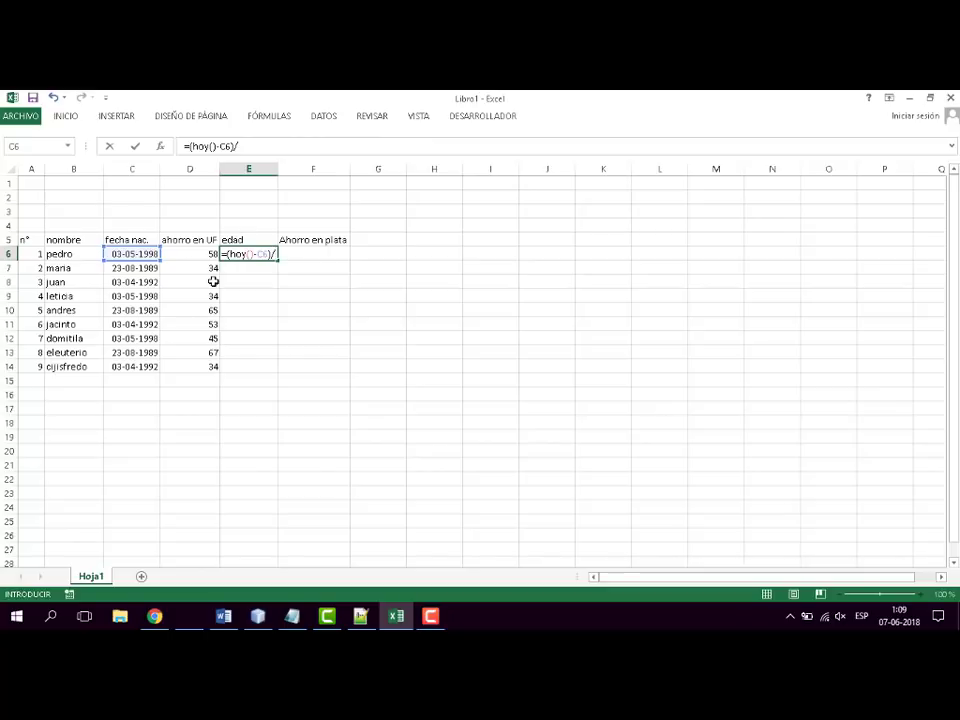
pyautogui.write('365')
pyautogui.write('.25')
pyautogui.press('BackSpace')
pyautogui.press('BackSpace')
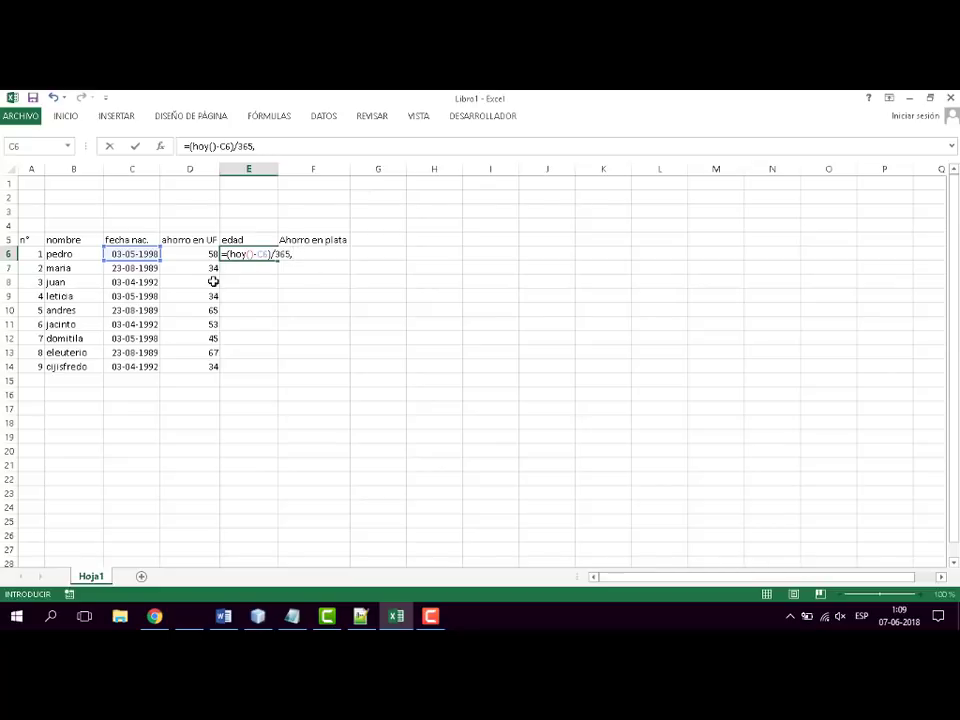
pyautogui.write('25')
pyautogui.press('Return')
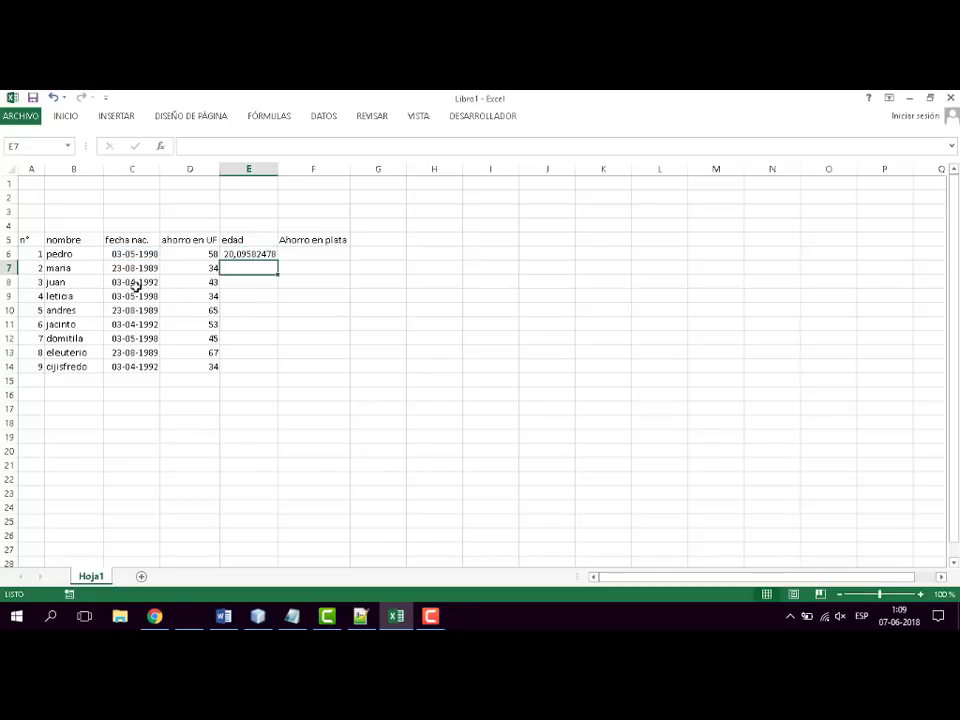
# - Format the age in E6 with one decimal place and fill its formula down to E14
pyautogui.click(262, 254)
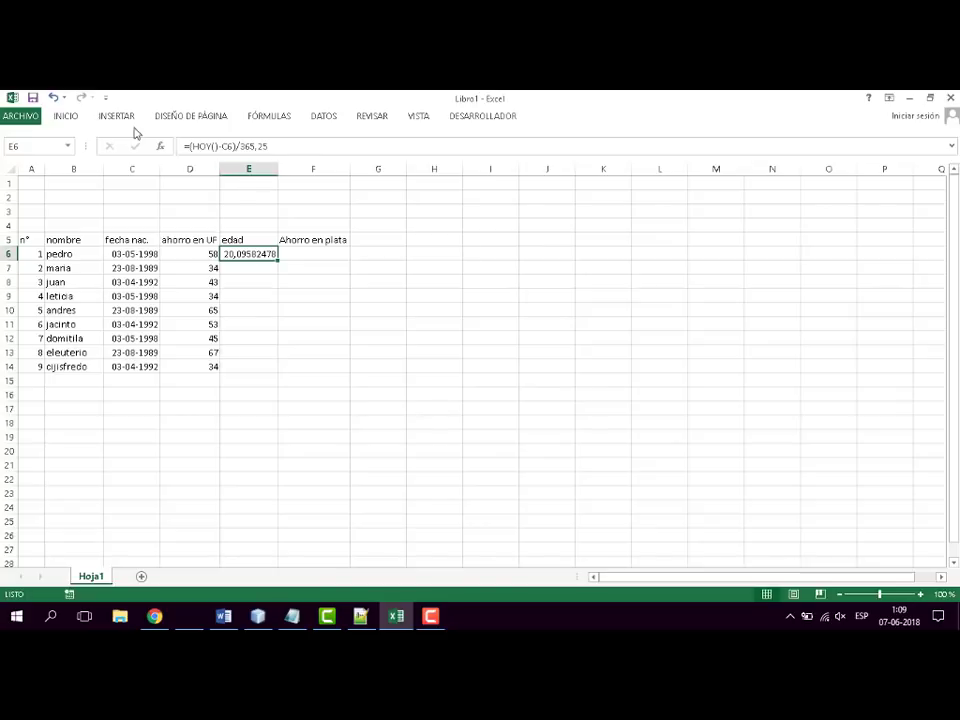
pyautogui.click(66, 116)
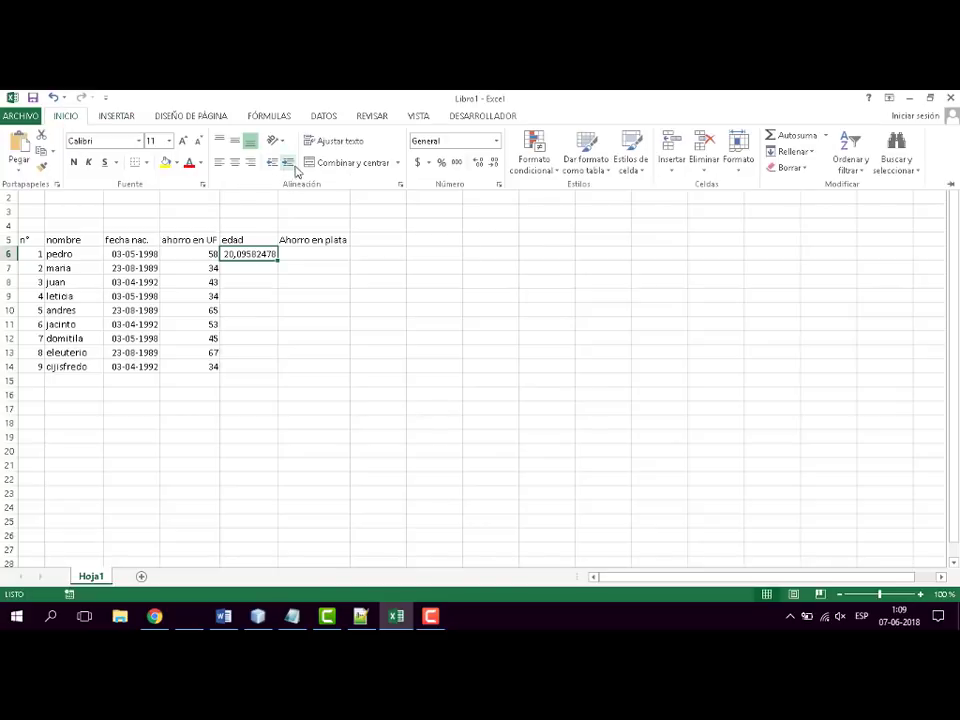
pyautogui.click(494, 163)
pyautogui.click(494, 163)
pyautogui.click(494, 163)
pyautogui.click(494, 163)
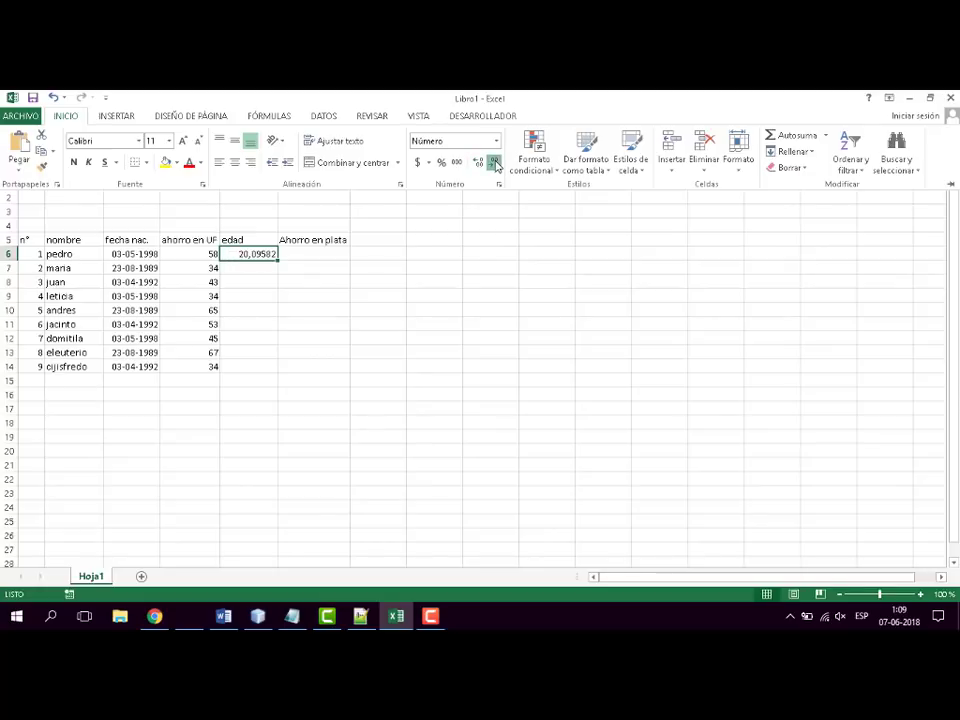
pyautogui.click(494, 163)
pyautogui.click(494, 163)
pyautogui.click(281, 290)
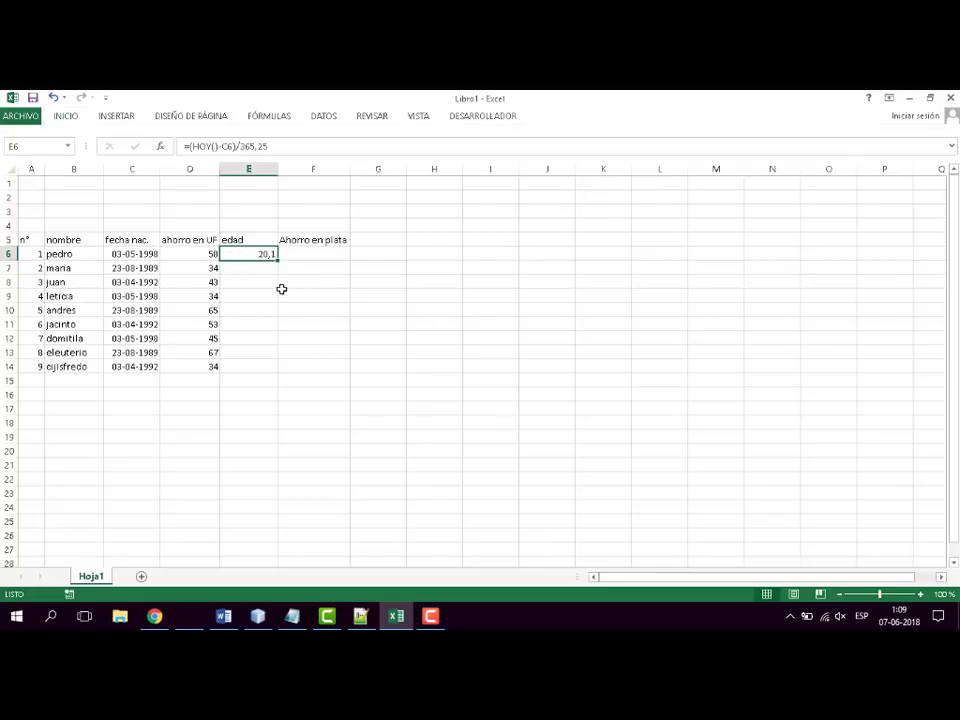
pyautogui.moveTo(278, 260); pyautogui.dragTo(281, 374)
pyautogui.click(306, 283)
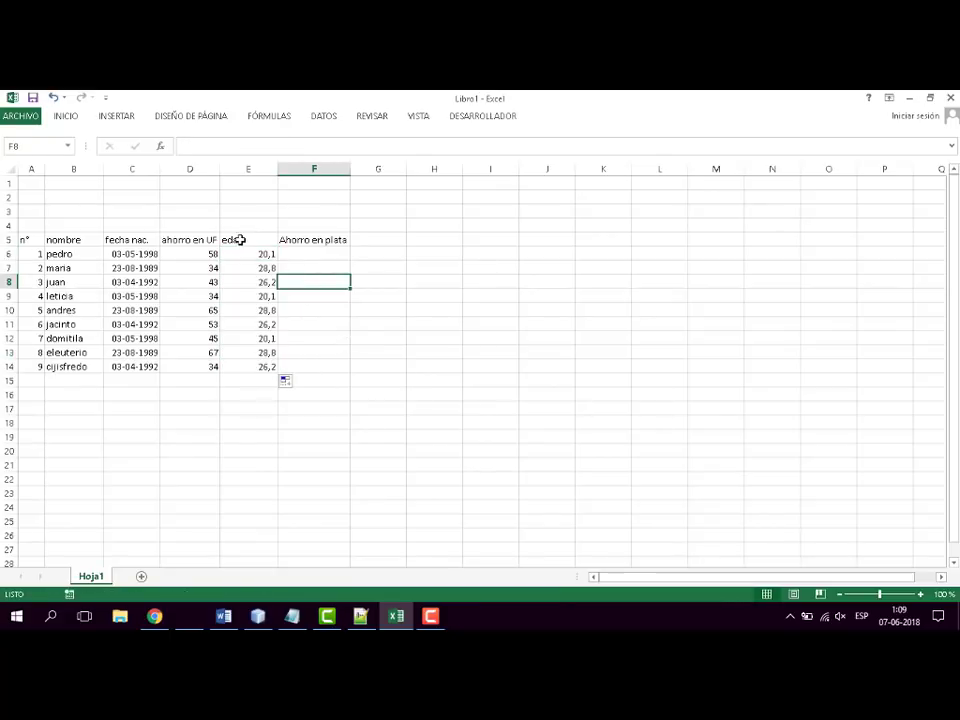
# - Examine the age formula in E6 and the birth date cell C6 it refers to
pyautogui.click(250, 255)
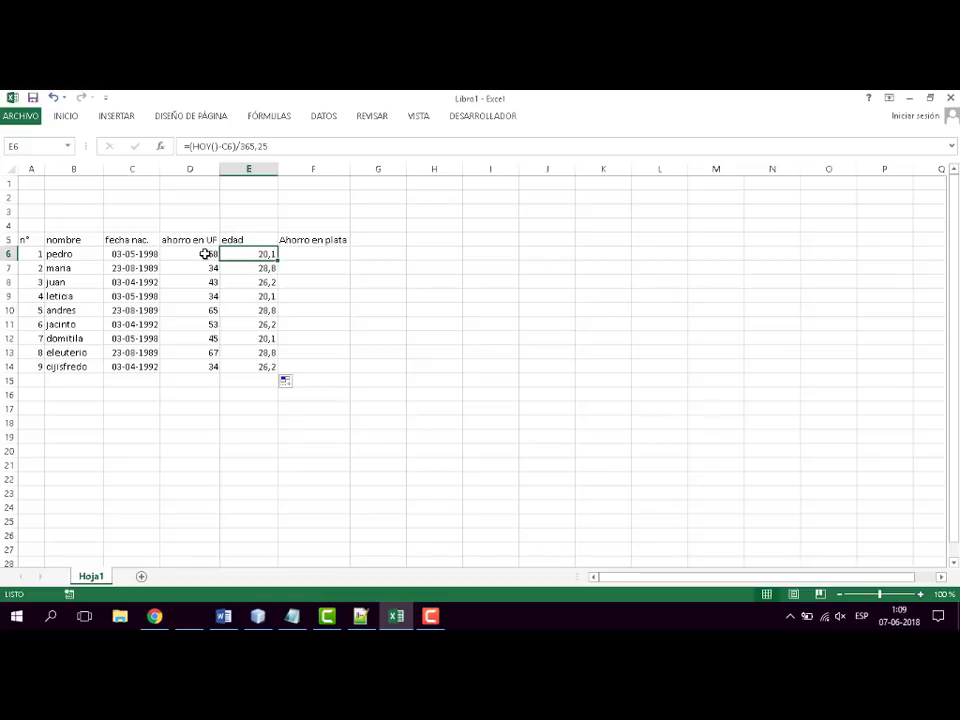
pyautogui.click(131, 254)
pyautogui.click(257, 254)
pyautogui.doubleClick(268, 258)
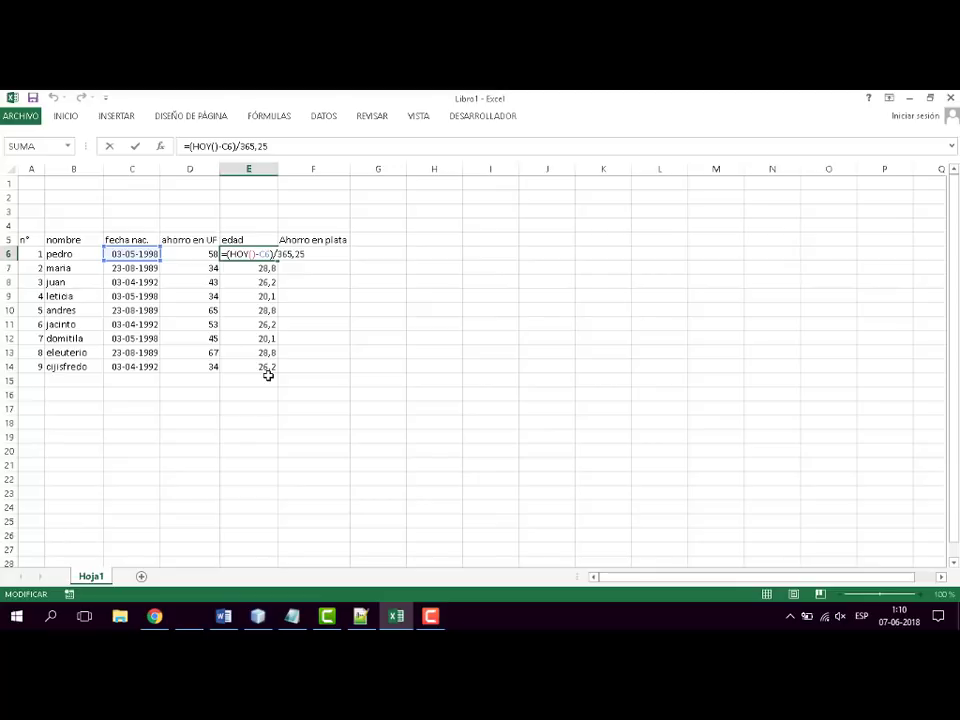
pyautogui.click(318, 324)
# - Copy the age formula from E6 to E7 again and inspect the cell reference in E7
pyautogui.click(266, 254)
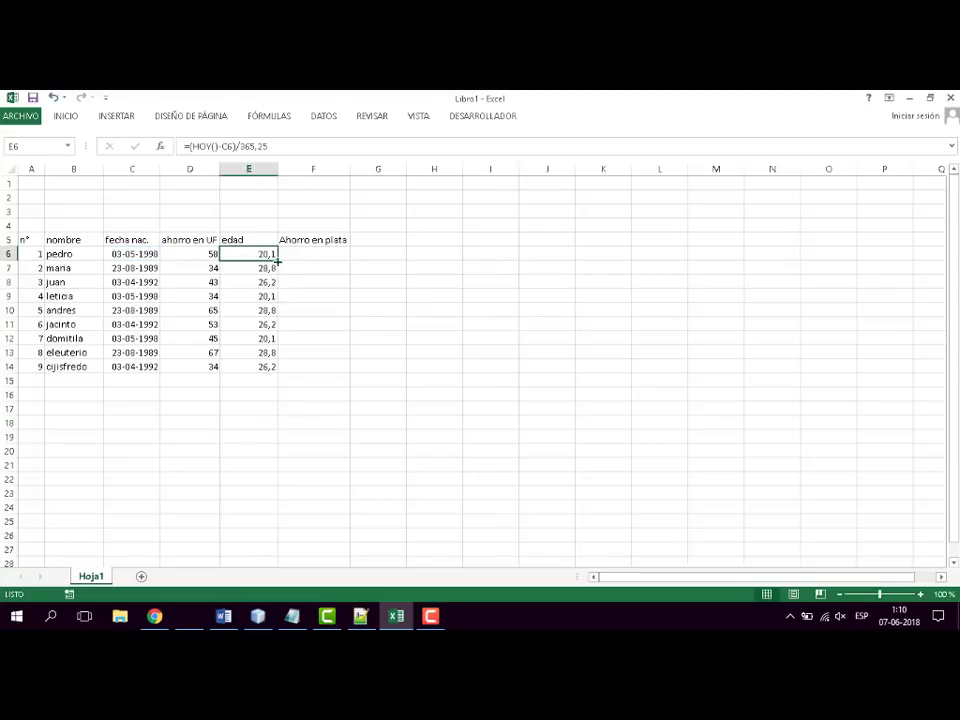
pyautogui.moveTo(278, 260); pyautogui.dragTo(280, 276)
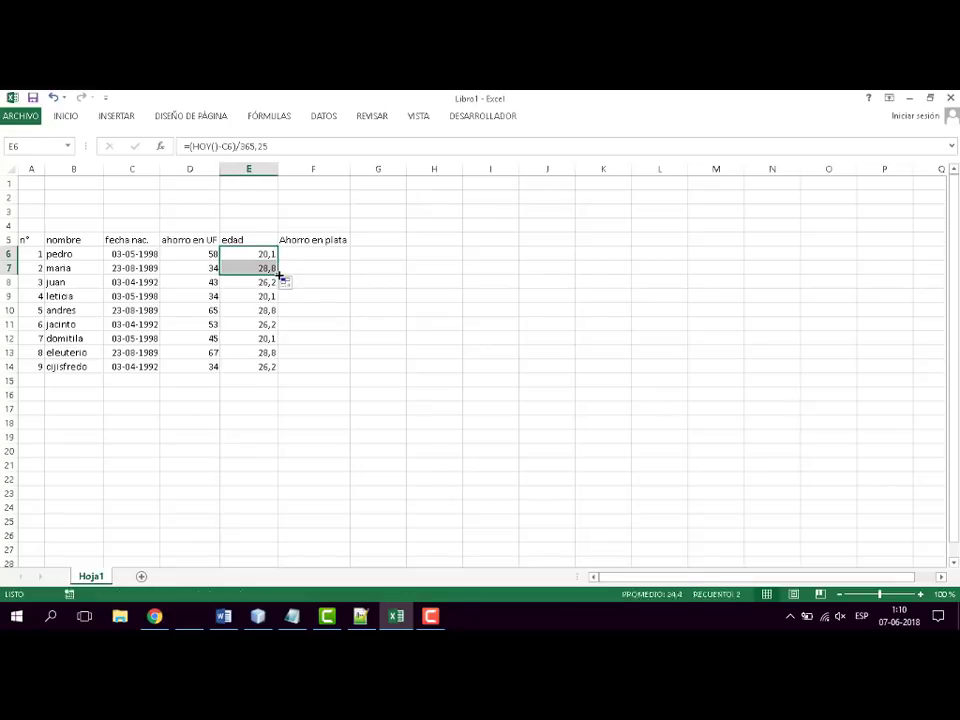
pyautogui.click(261, 268)
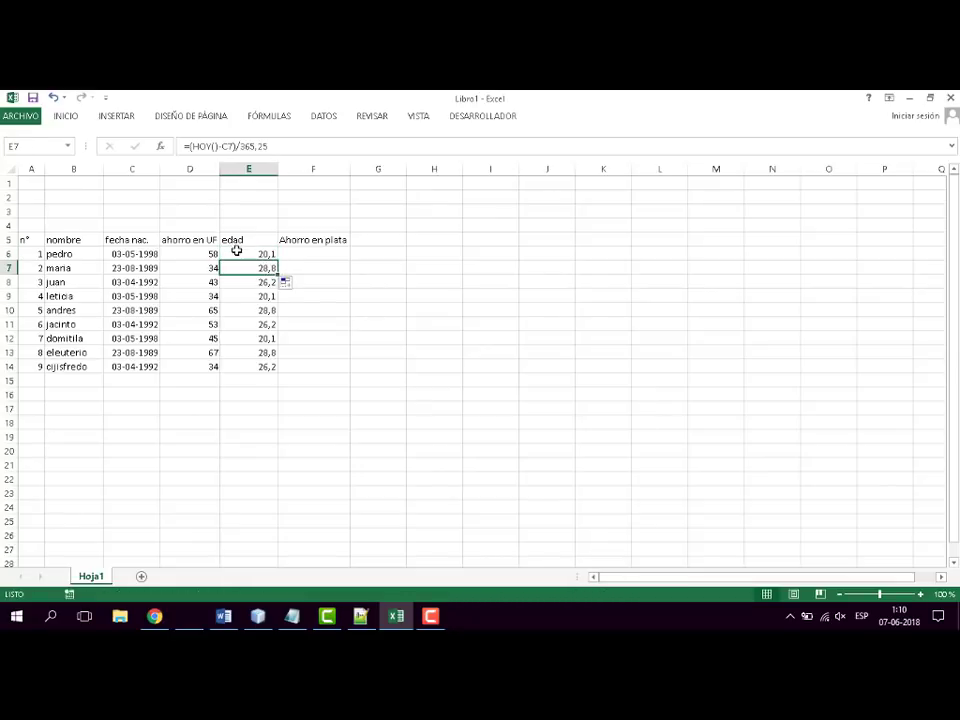
pyautogui.doubleClick(228, 267)
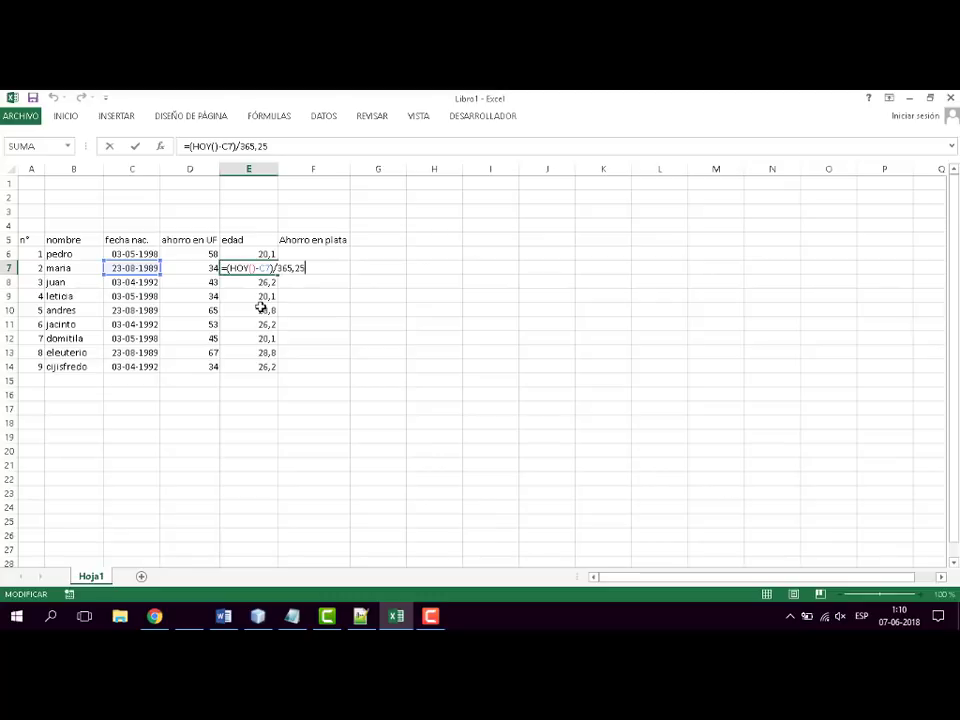
pyautogui.press('Escape')
# - Copy the age formula from E6 across into F6 to examine how its reference shifts, and clear F6
pyautogui.click(264, 254)
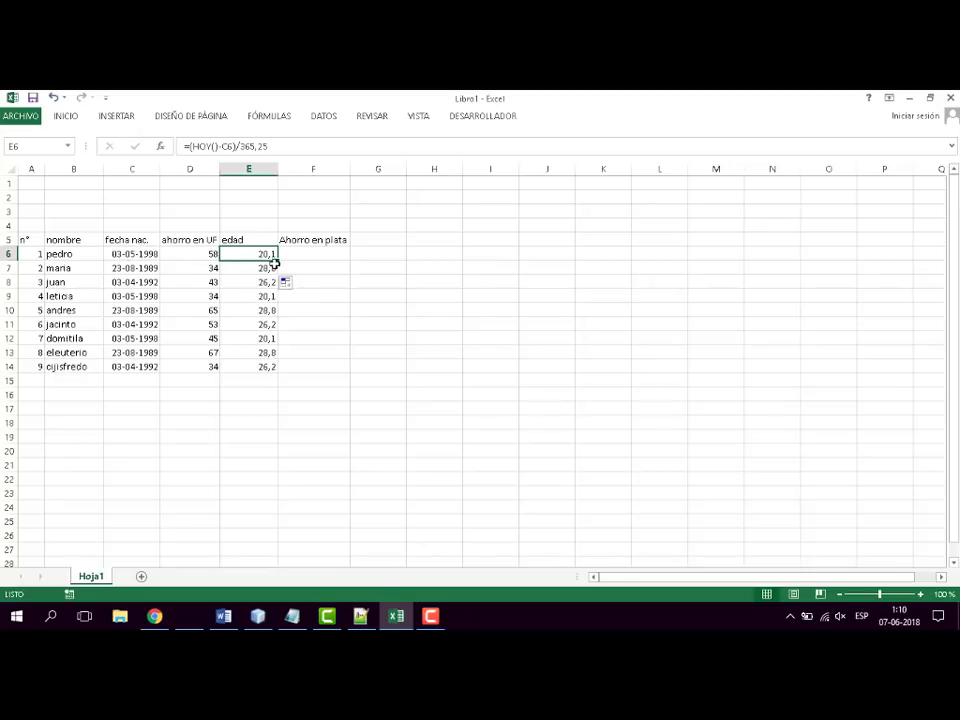
pyautogui.moveTo(277, 261); pyautogui.dragTo(332, 262)
pyautogui.click(321, 300)
pyautogui.click(317, 255)
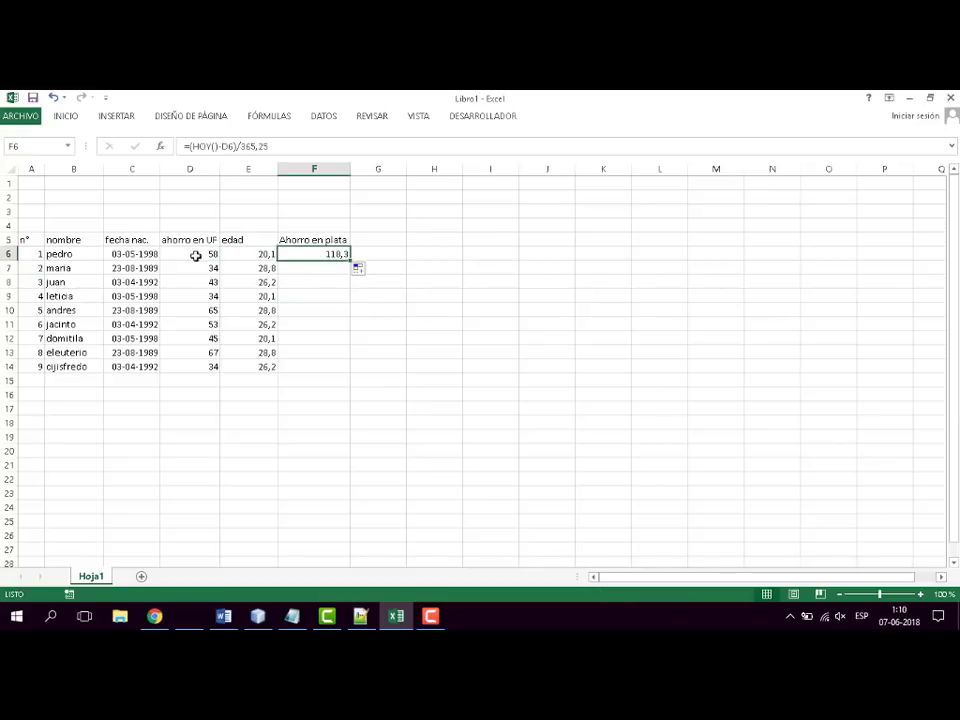
pyautogui.click(193, 256)
pyautogui.click(315, 255)
pyautogui.press('F2')
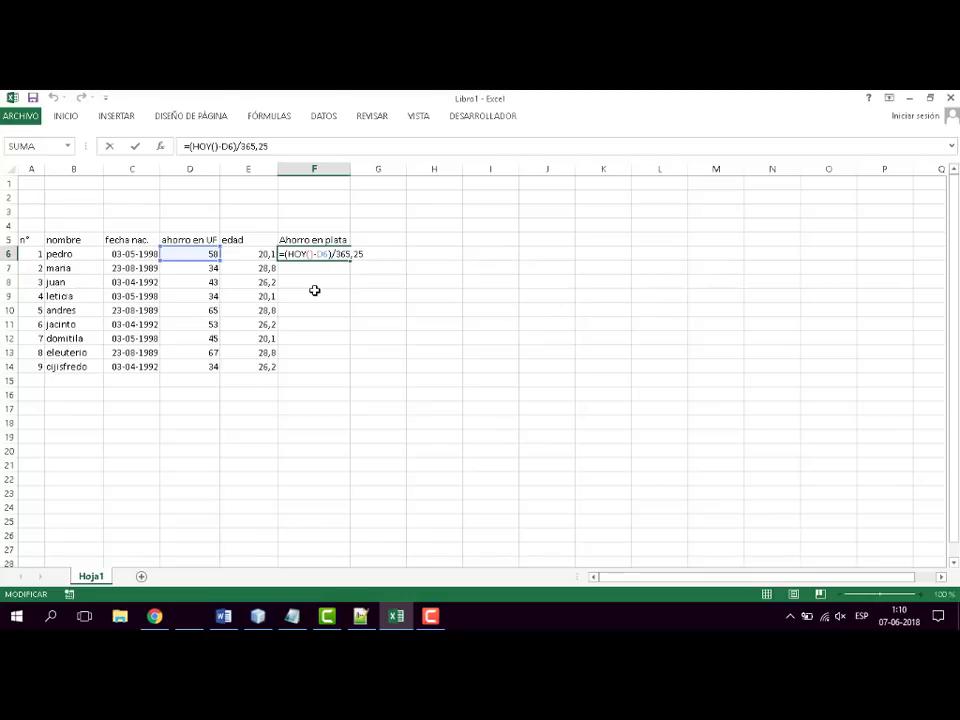
pyautogui.hotkey('ctrl', 'Return')
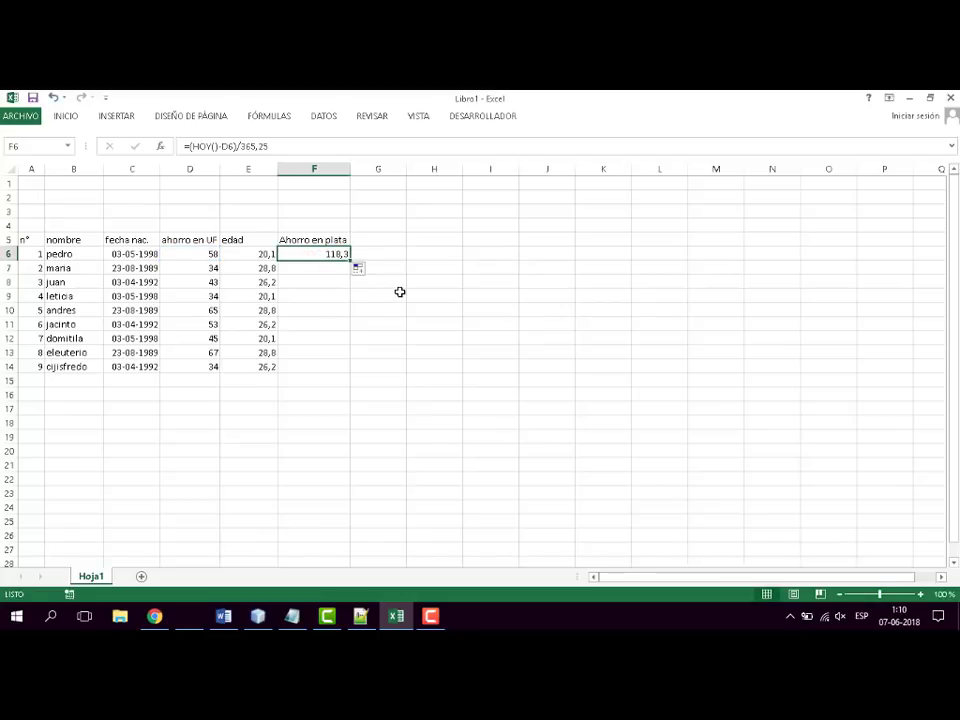
pyautogui.press('Delete')
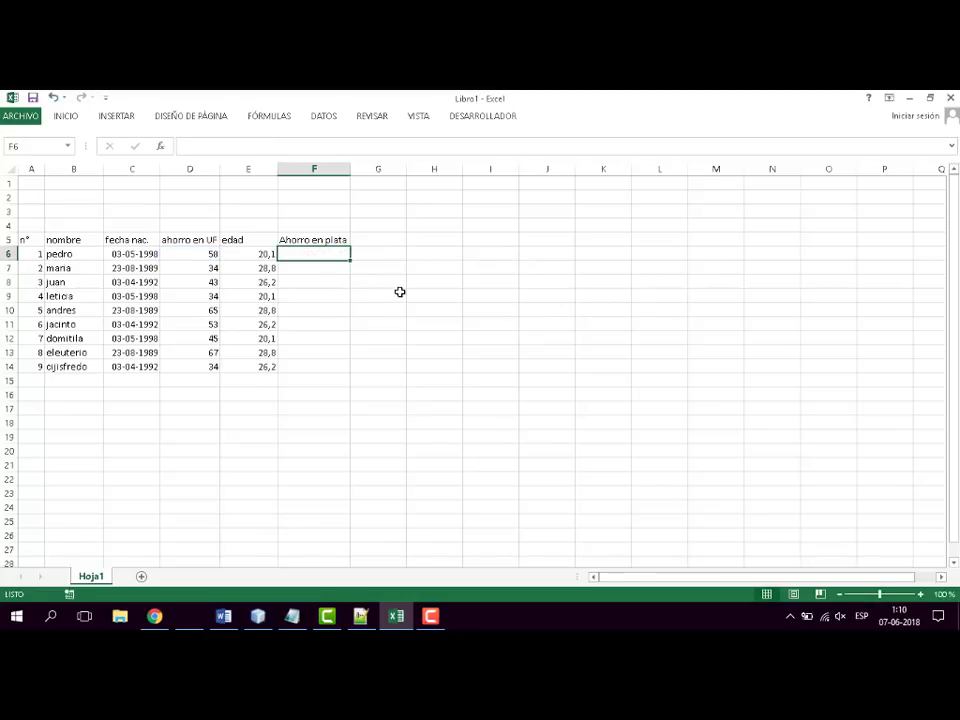
# - Enter the label "valor uf" in cell C1
pyautogui.click(131, 183)
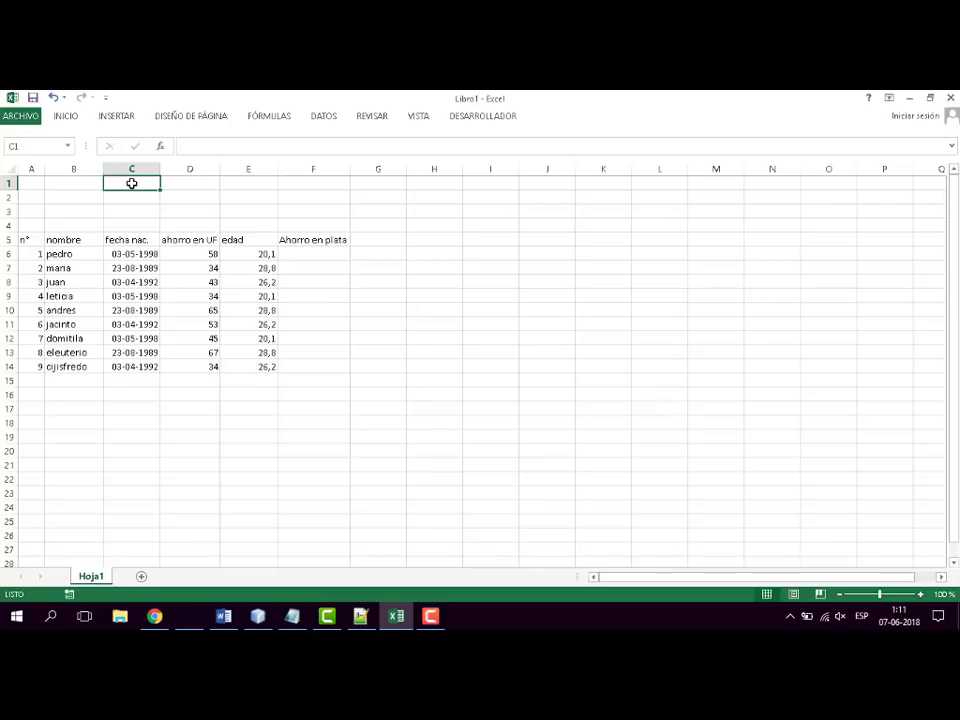
pyautogui.write('valor u')
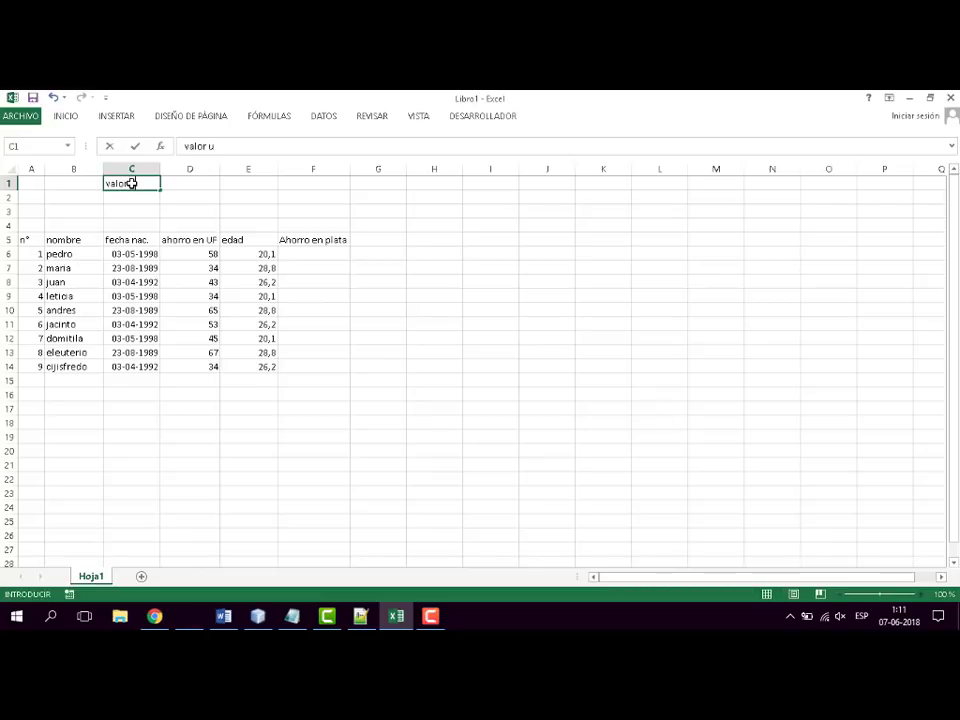
pyautogui.write('f')
pyautogui.press('Tab')
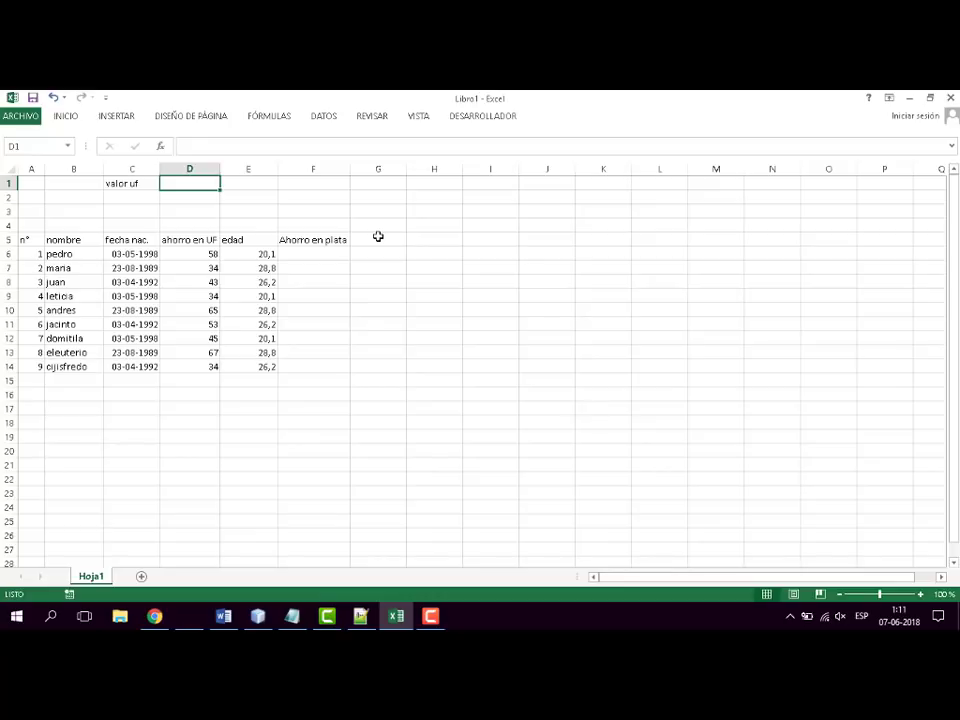
# - Calculate the first person's "Ahorro en plata" in F6 with =D6*27065 and fill the formula down to F14
pyautogui.click(323, 254)
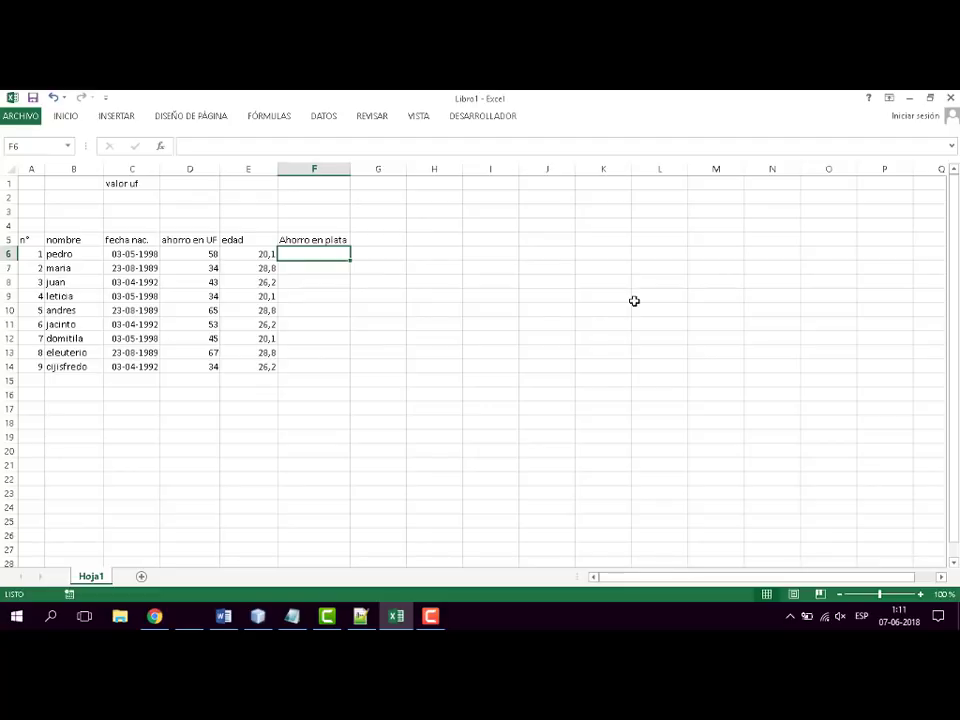
pyautogui.write('=')
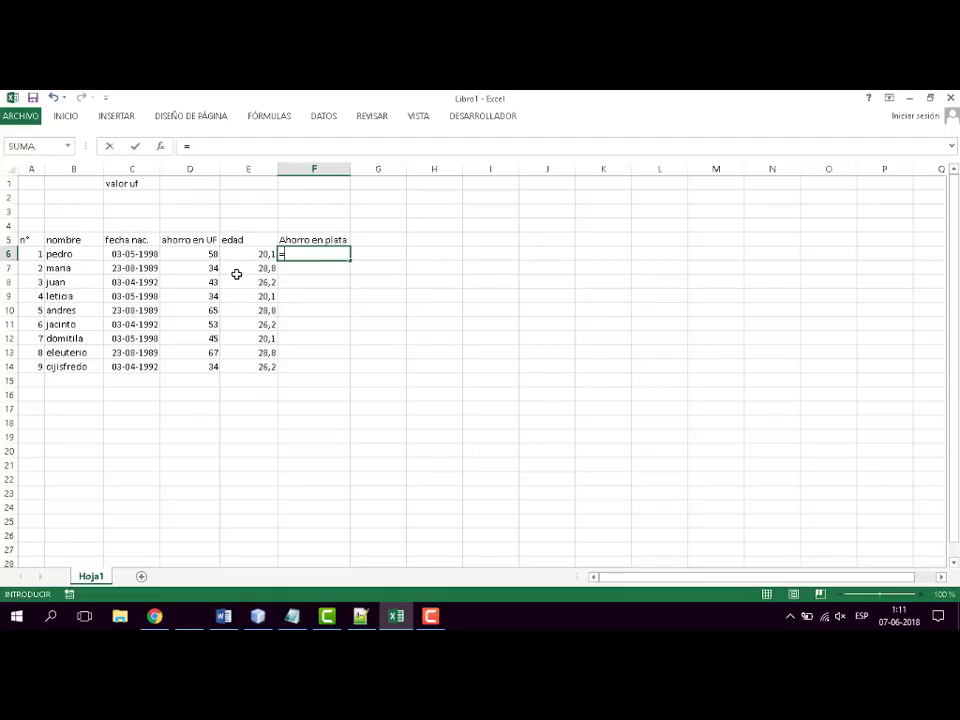
pyautogui.click(206, 254)
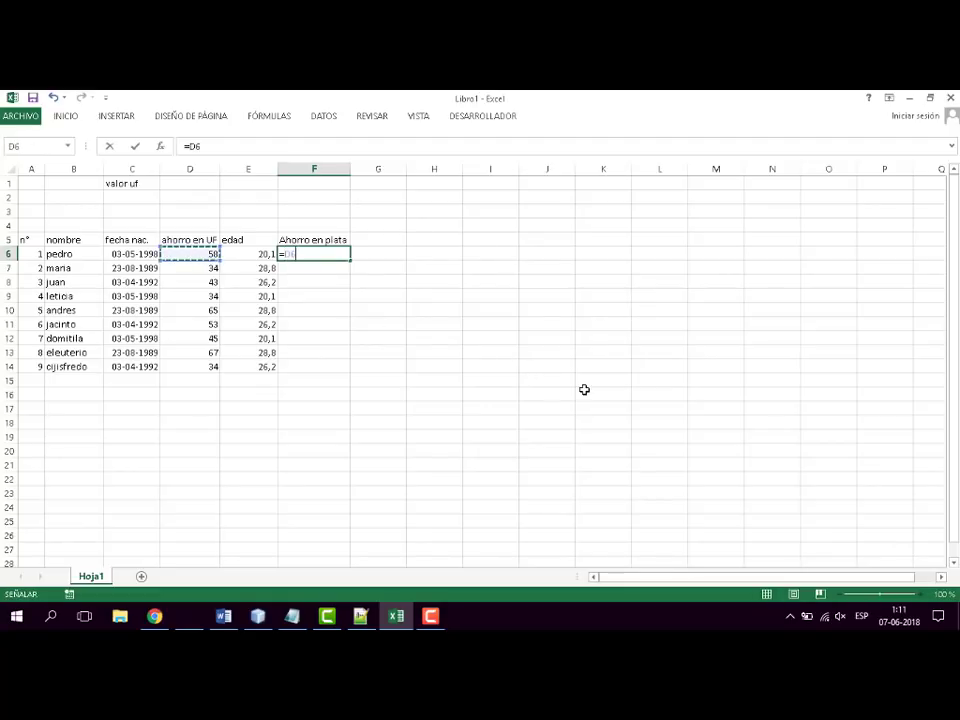
pyautogui.write('*')
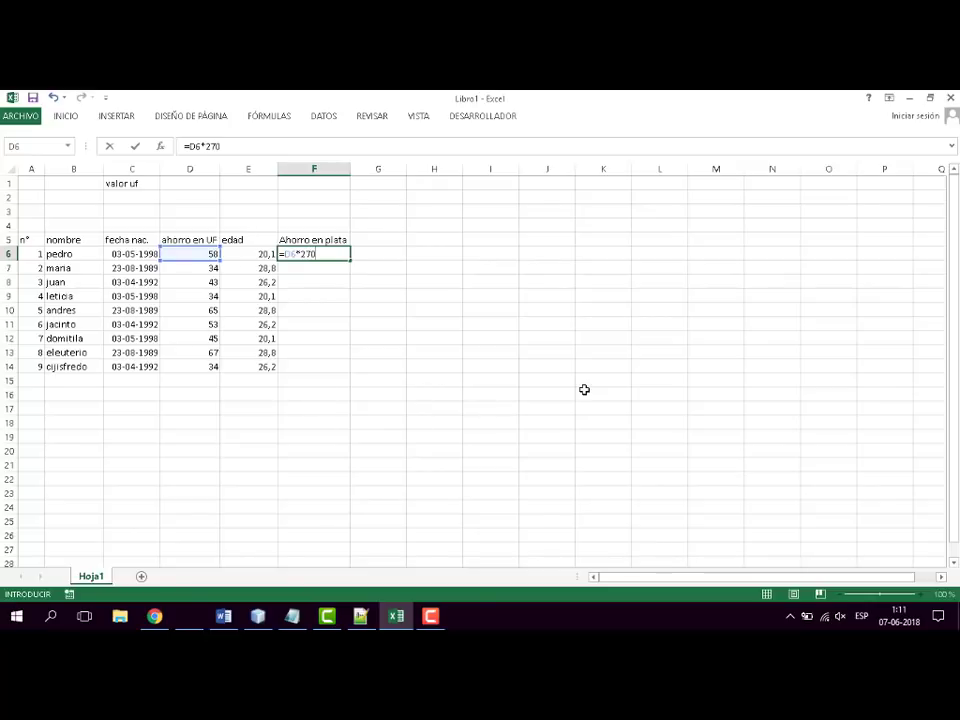
pyautogui.press('Return')
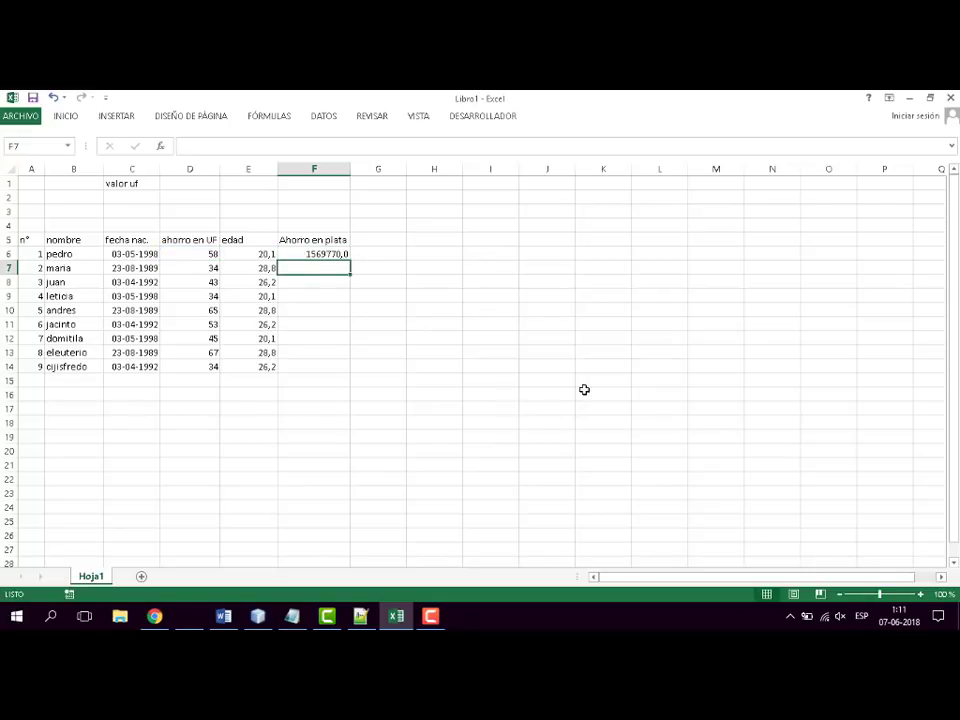
pyautogui.click(337, 254)
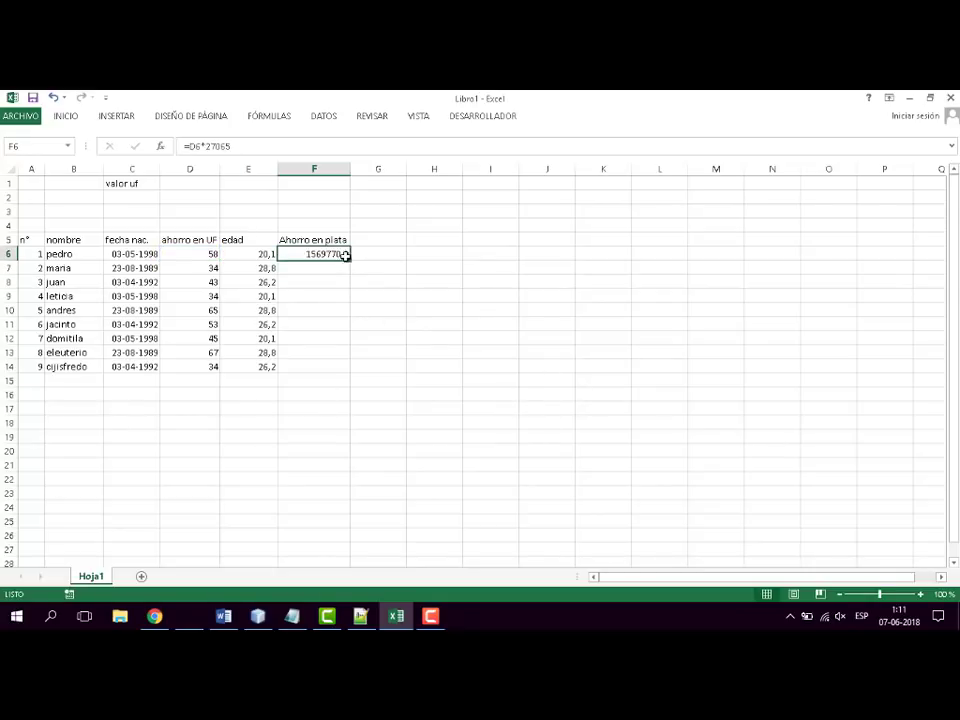
pyautogui.moveTo(350, 260); pyautogui.dragTo(350, 372)
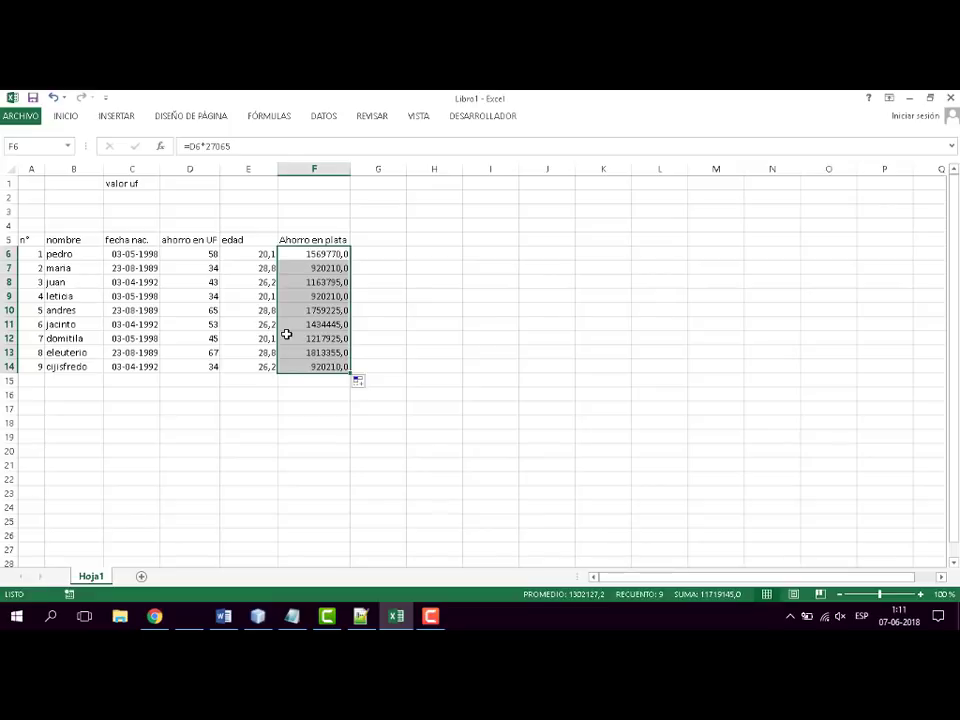
# - Inspect the savings formula in F6 and leave it without editing
pyautogui.write('w')
pyautogui.press('Escape')
pyautogui.press('F2')
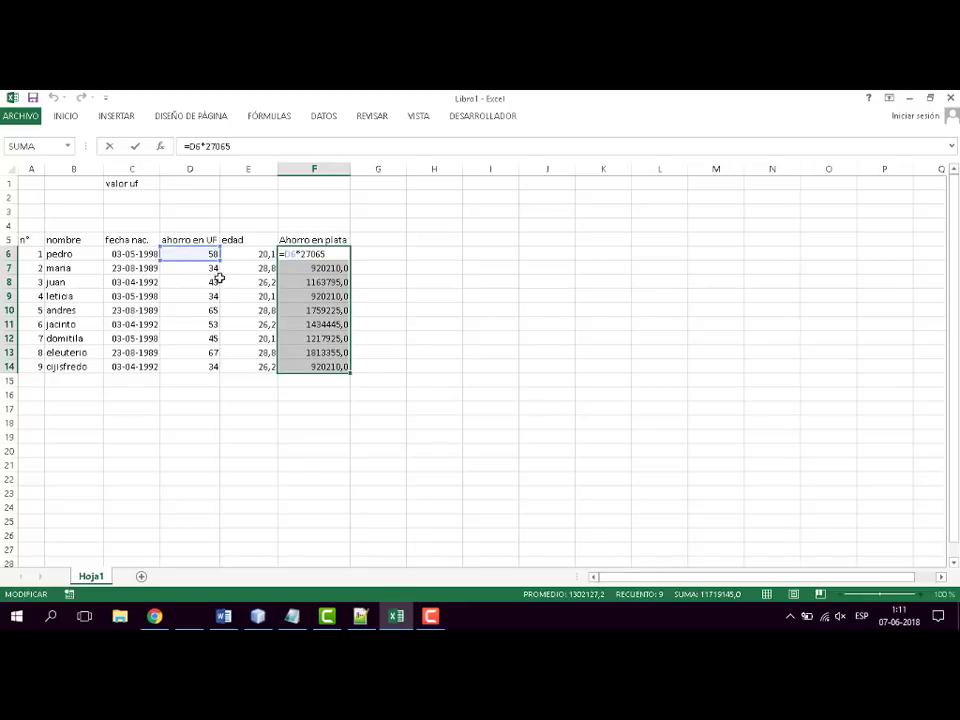
pyautogui.click(440, 296)
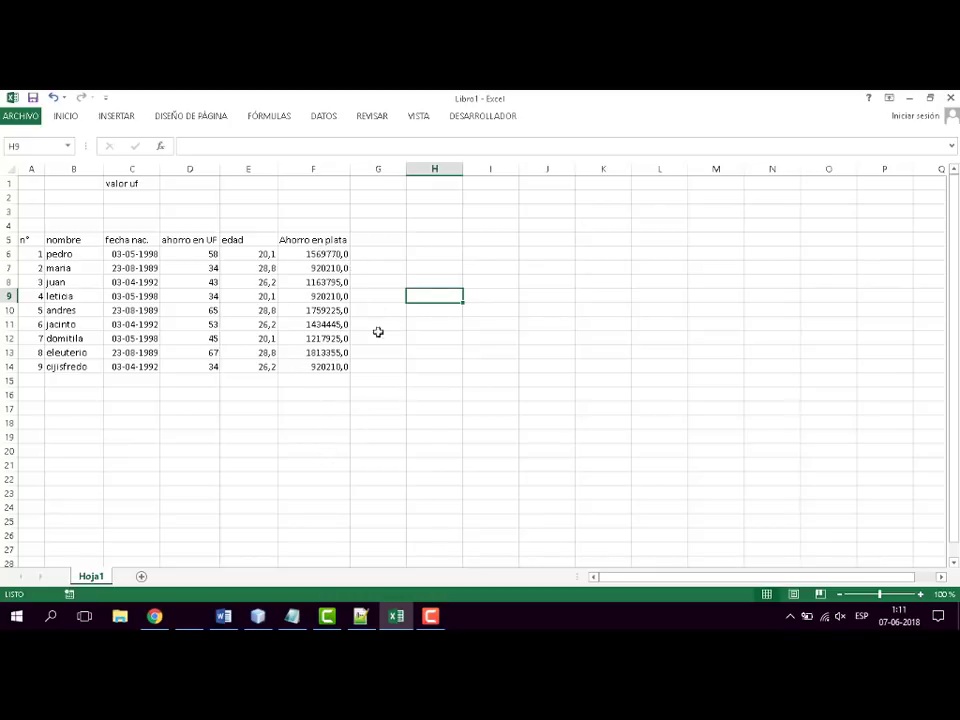
# - Enter the UF value 27065 in D1, beside the "valor uf" label
pyautogui.click(197, 184)
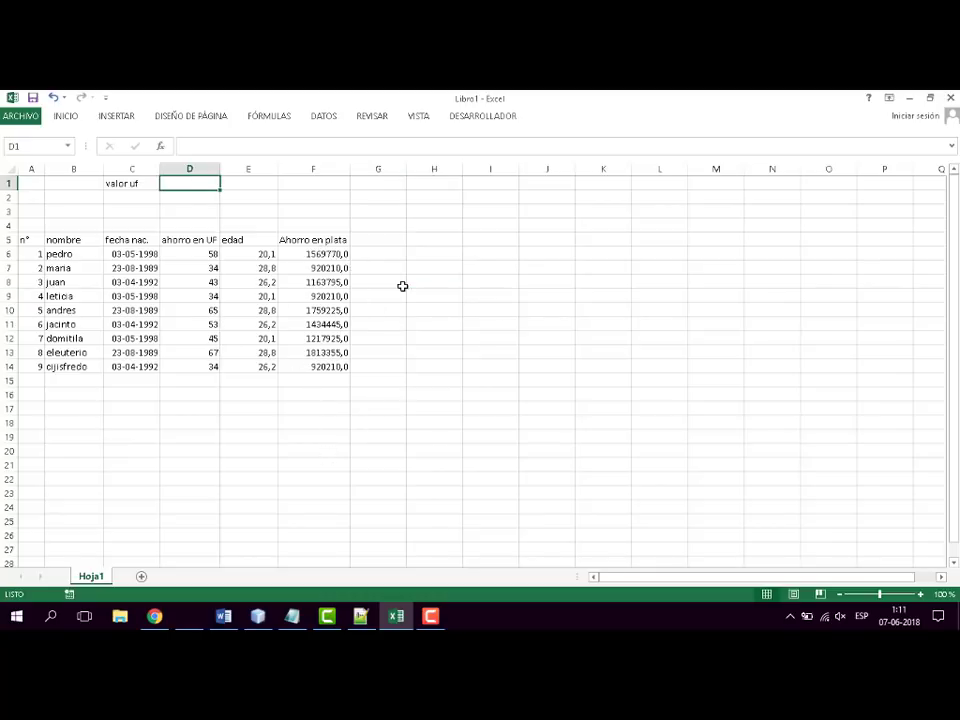
pyautogui.click(340, 256)
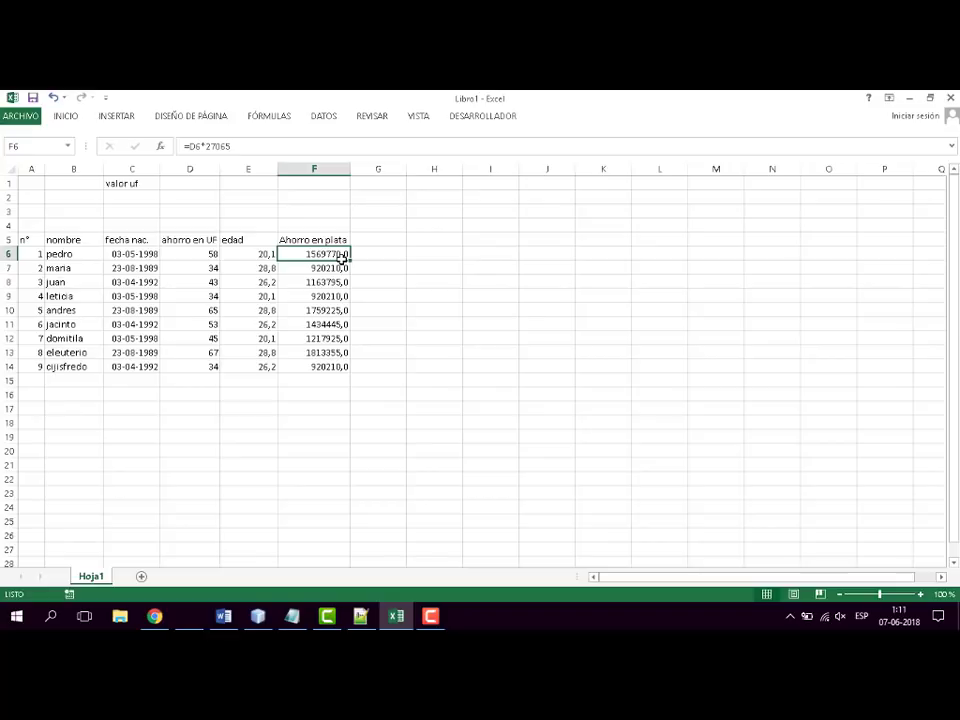
pyautogui.click(186, 185)
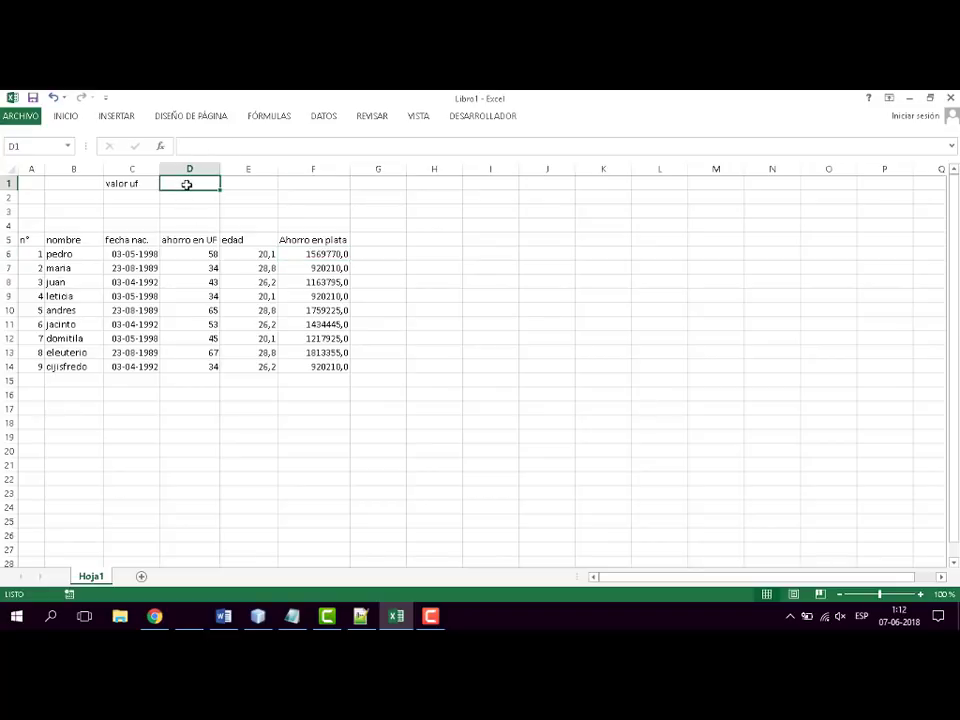
pyautogui.write('27065')
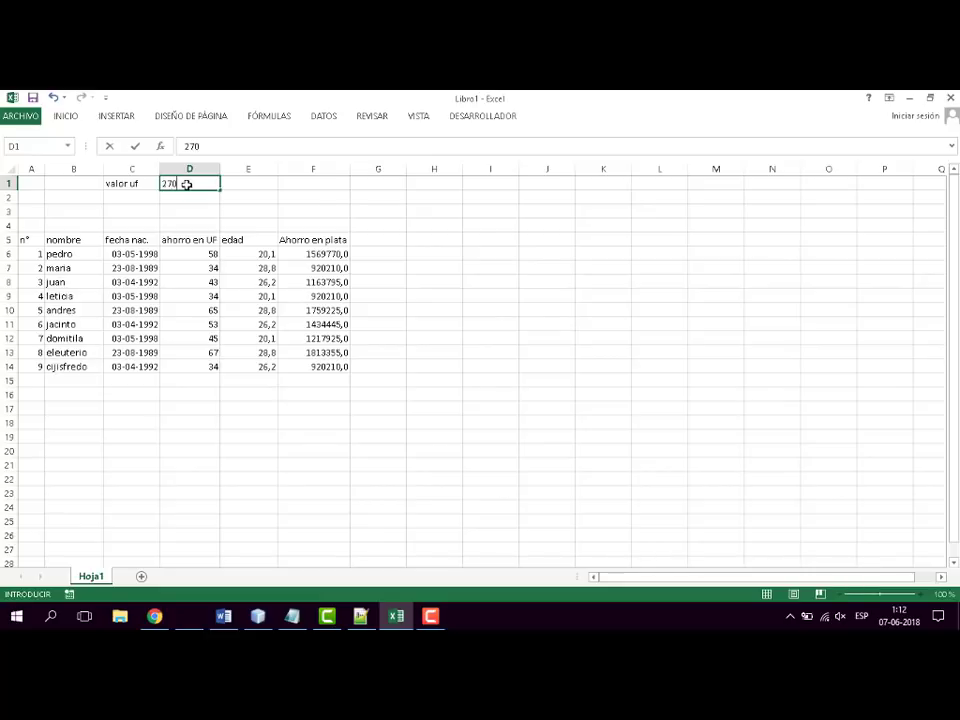
pyautogui.click(424, 311)
# - Replace the first person's savings formula in F6 with =D6*D1, referencing the UF value cell
pyautogui.click(333, 255)
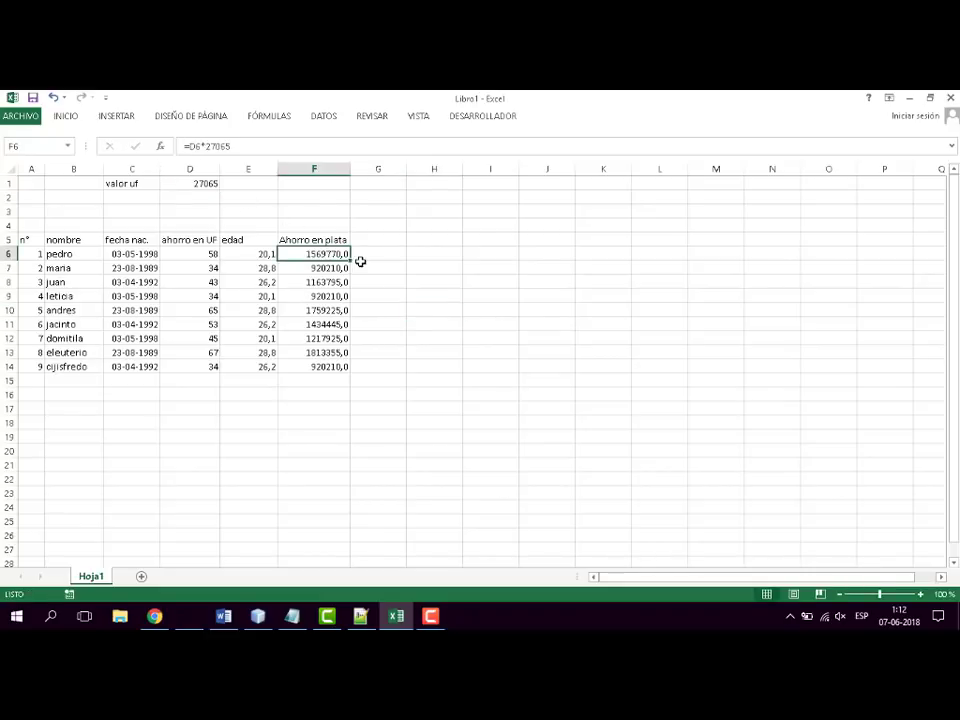
pyautogui.write('=')
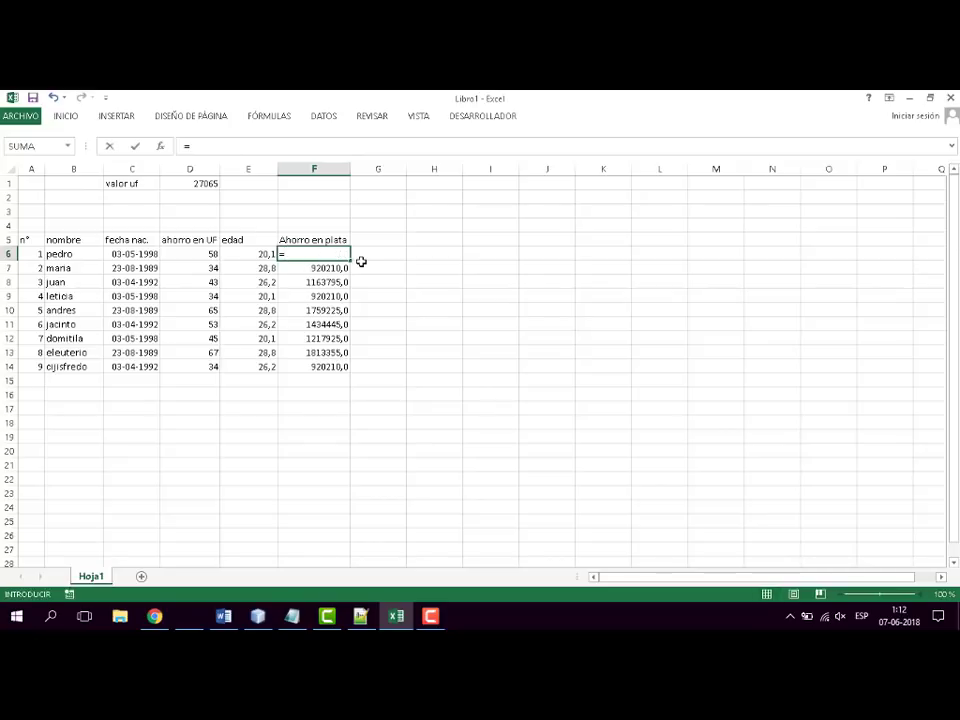
pyautogui.click(206, 259)
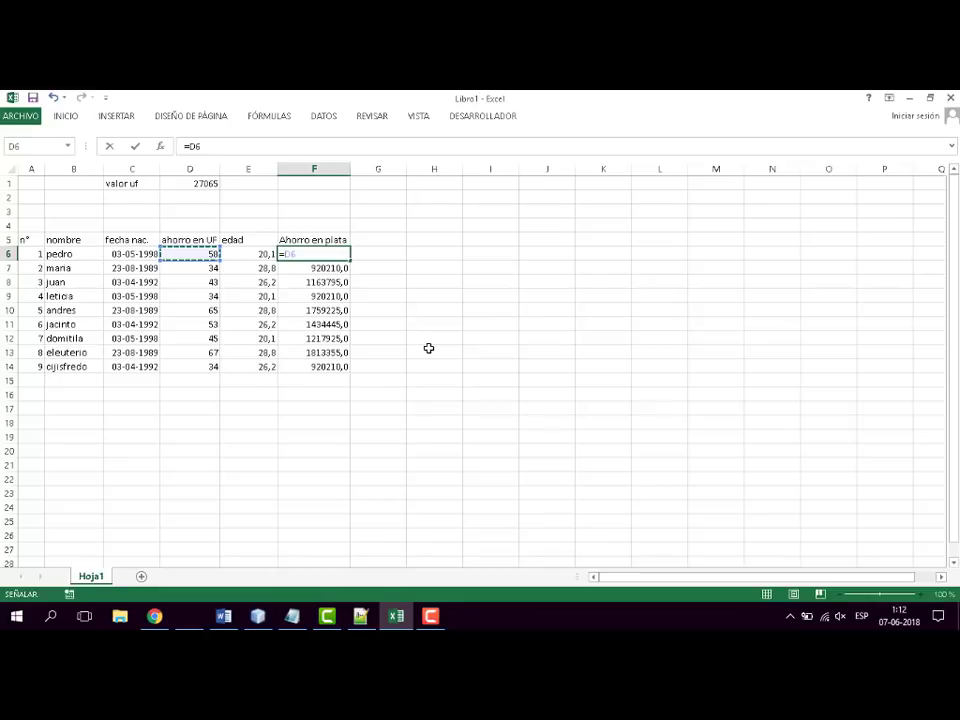
pyautogui.write('*')
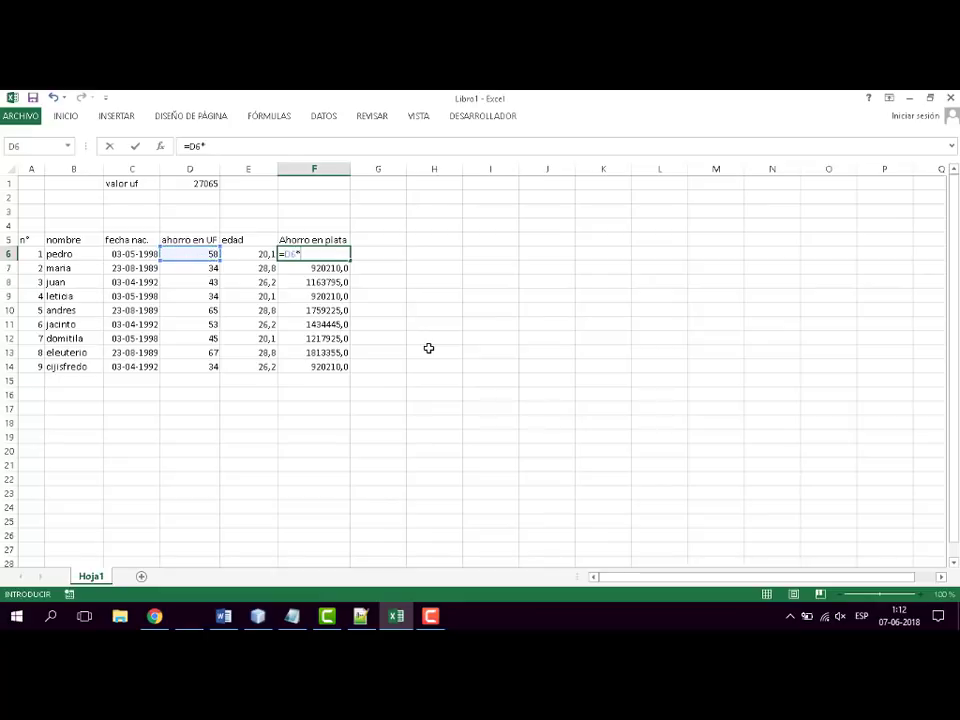
pyautogui.click(210, 183)
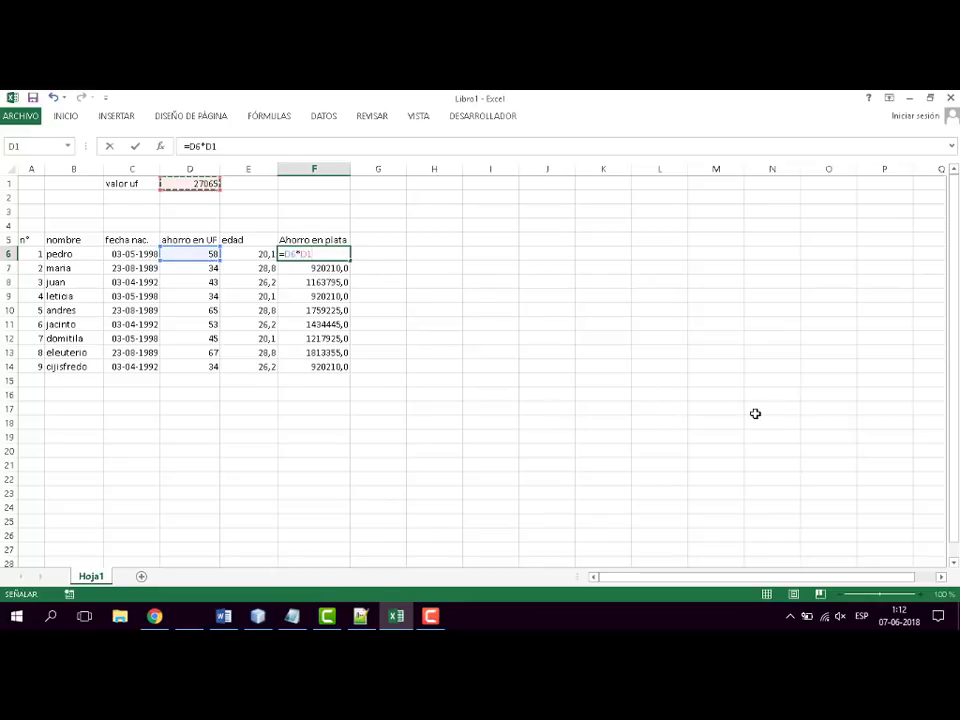
pyautogui.press('Return')
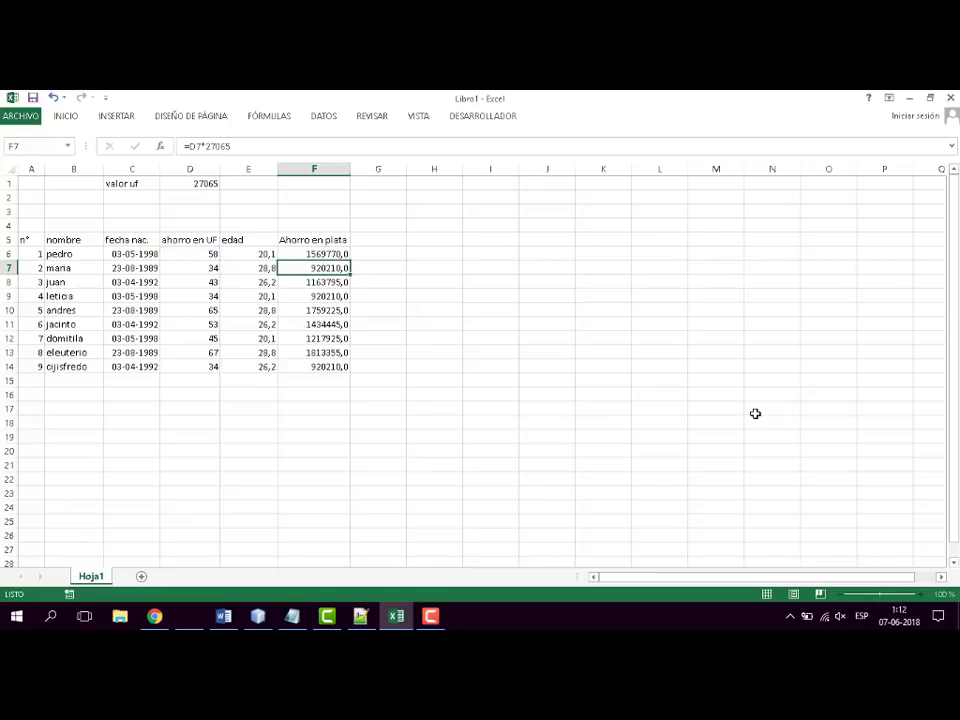
# - Fill the relative-reference savings formula from F6 down to F14
pyautogui.click(335, 255)
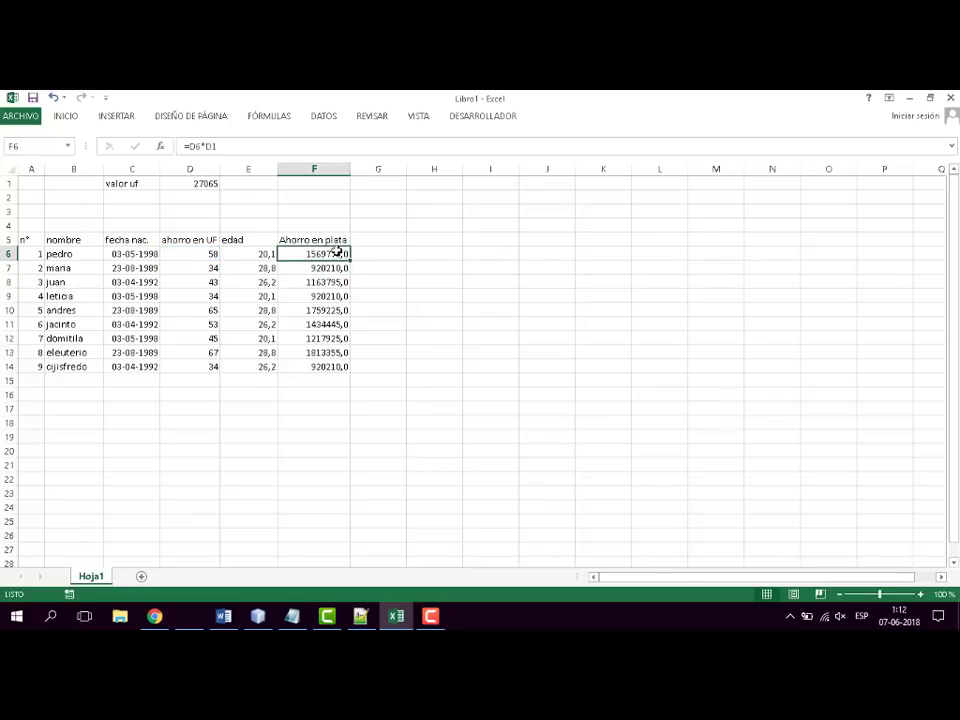
pyautogui.moveTo(349, 261); pyautogui.dragTo(342, 369)
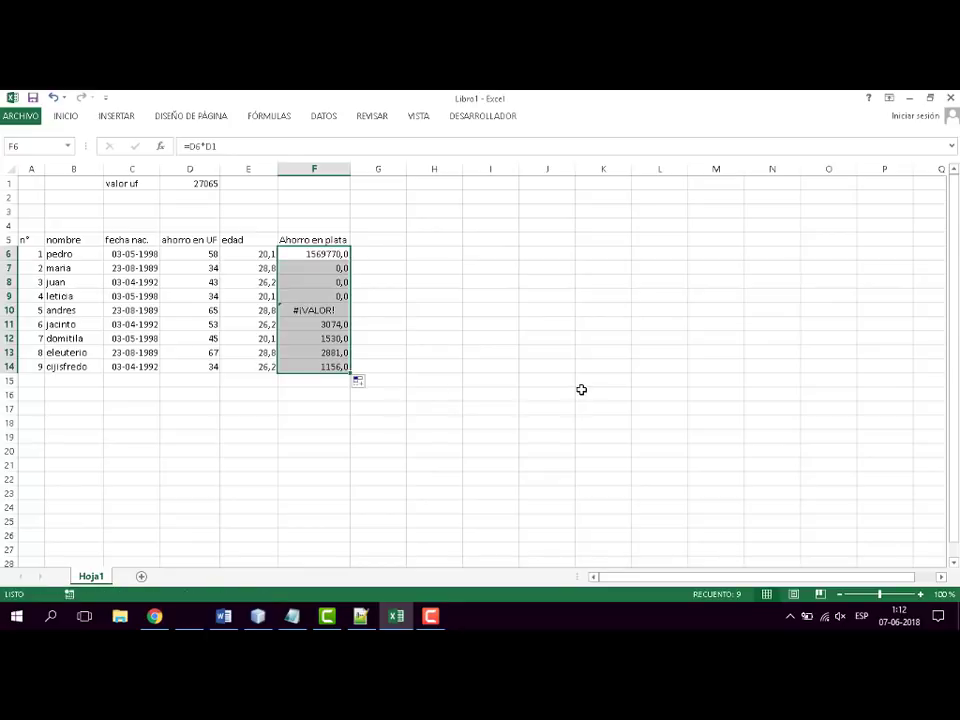
pyautogui.click(581, 389)
# - Check the copied savings formulas in F7 to F9 against the original in F6
pyautogui.click(323, 269)
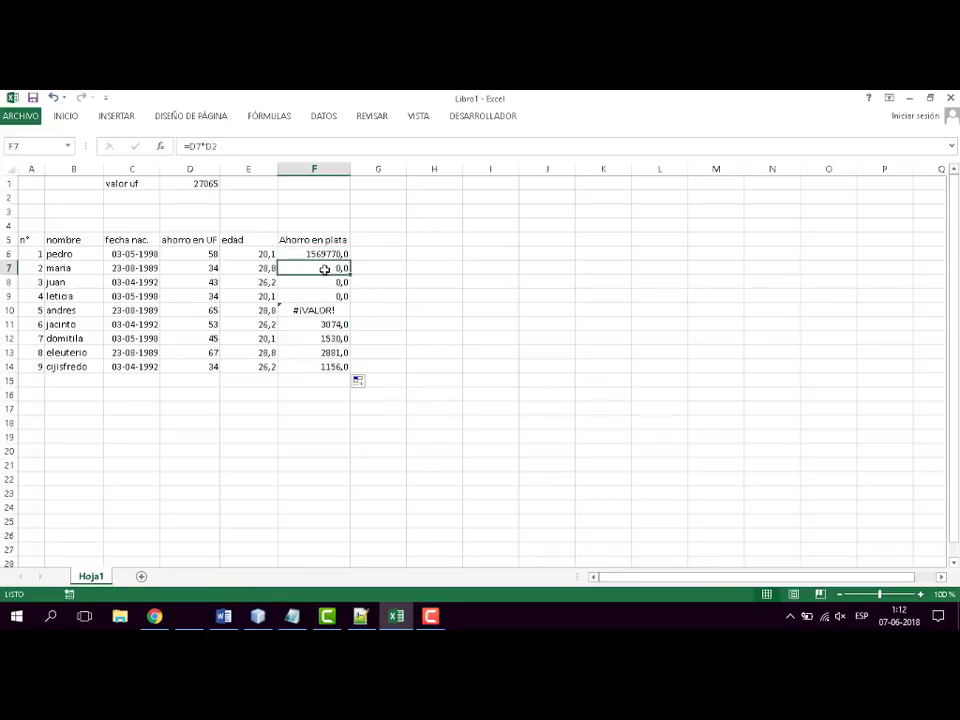
pyautogui.click(323, 281)
pyautogui.click(322, 295)
pyautogui.click(329, 270)
pyautogui.click(317, 253)
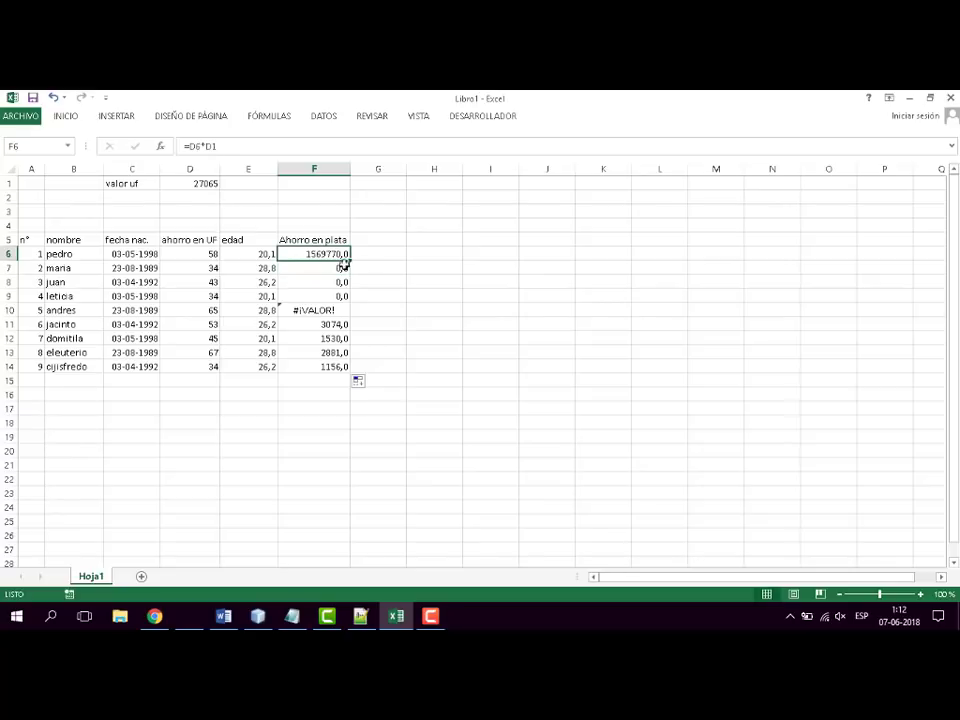
# - Trace the cells referenced by the savings formulas in F6, F7 and F8, leaving each formula unedited
pyautogui.press('F2')
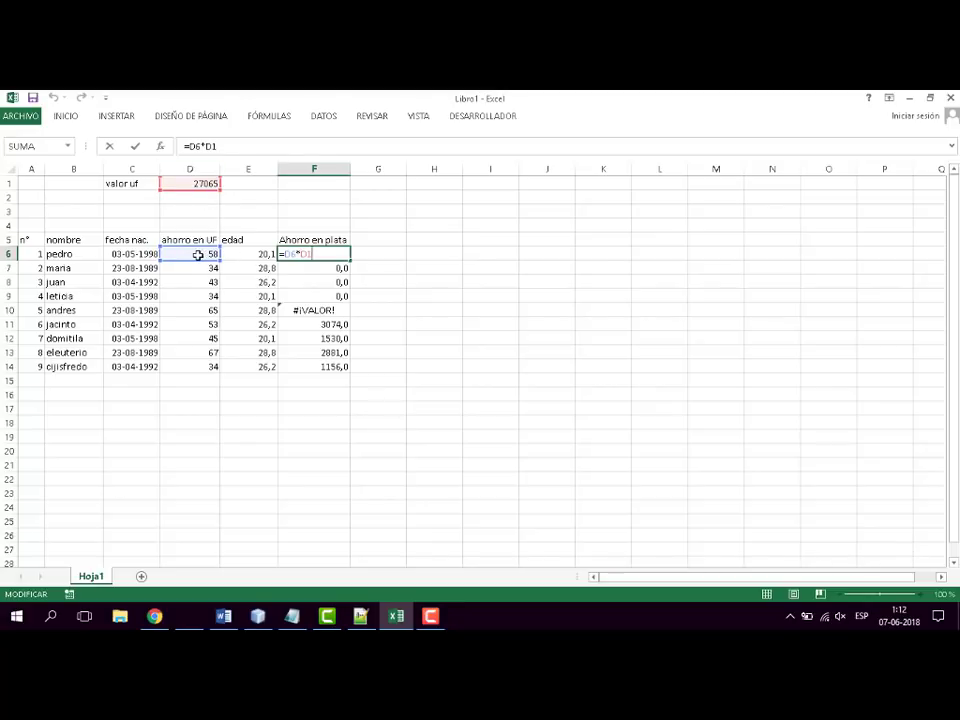
pyautogui.press('Escape')
pyautogui.click(334, 268)
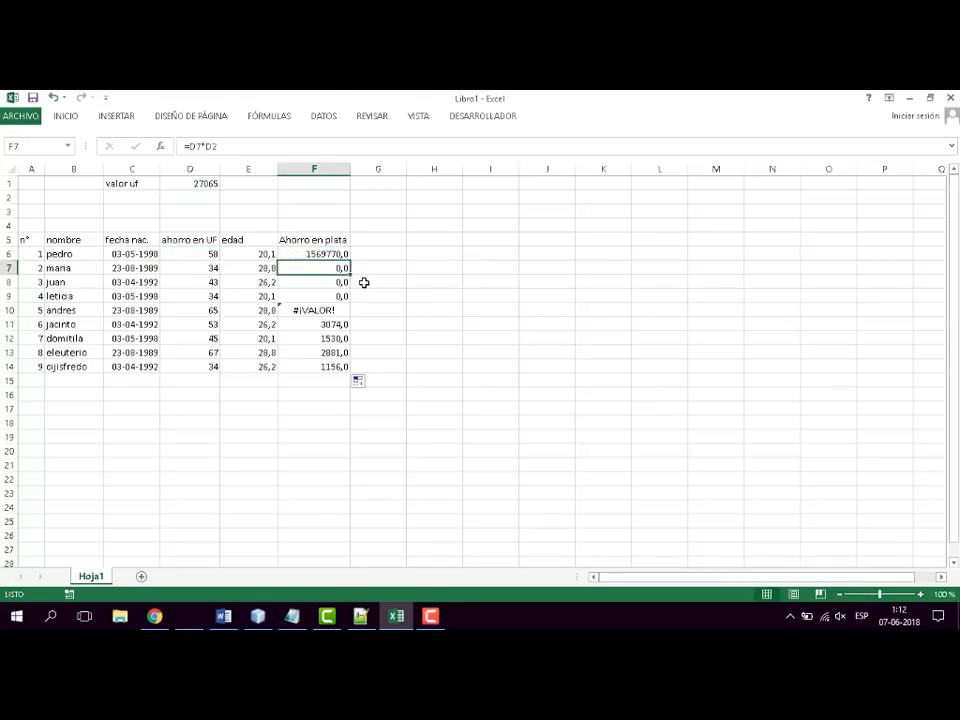
pyautogui.press('F2')
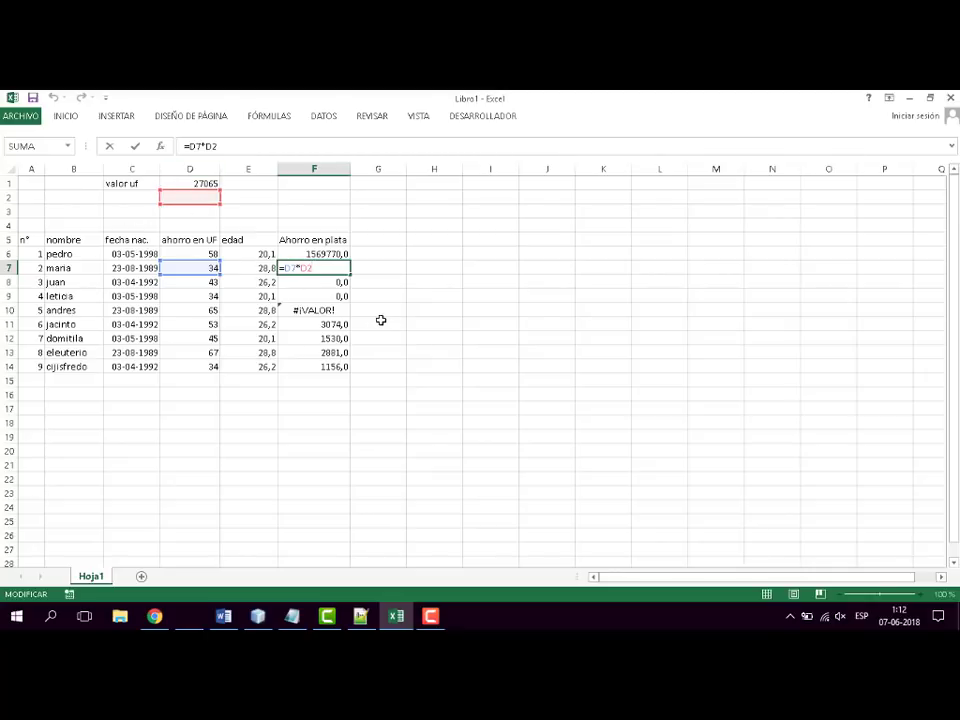
pyautogui.press('Escape')
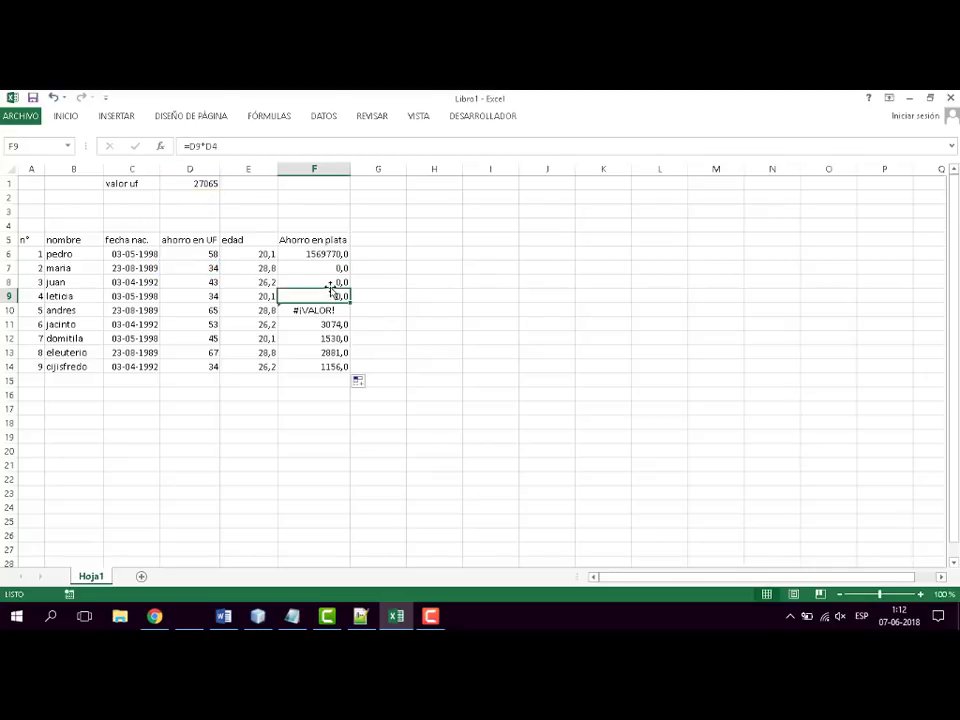
pyautogui.press('Down')
pyautogui.press('F2')
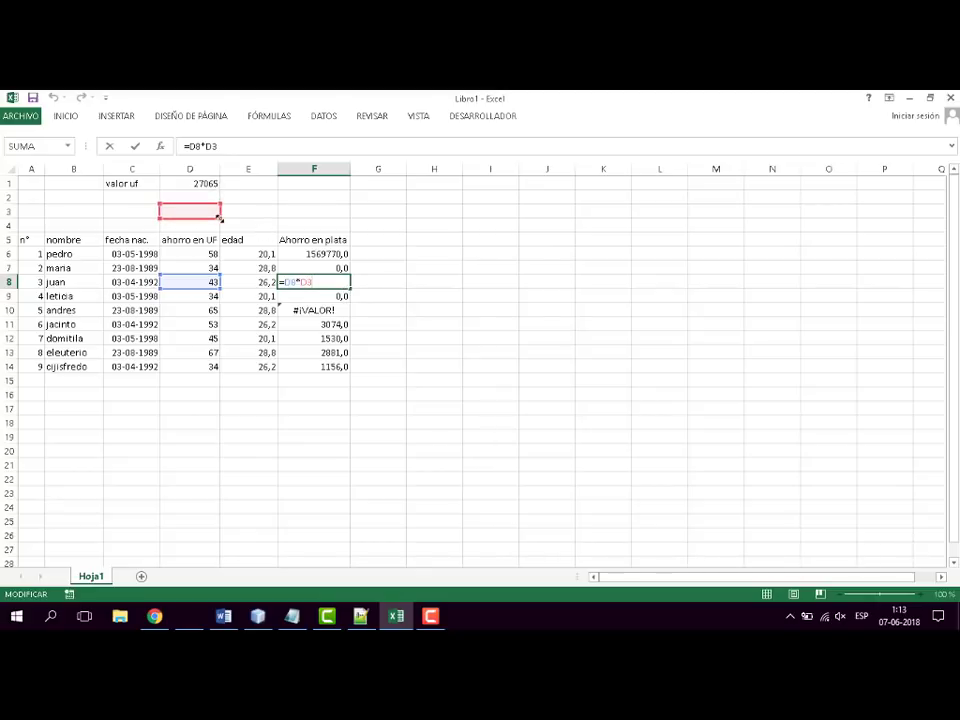
pyautogui.press('Escape')
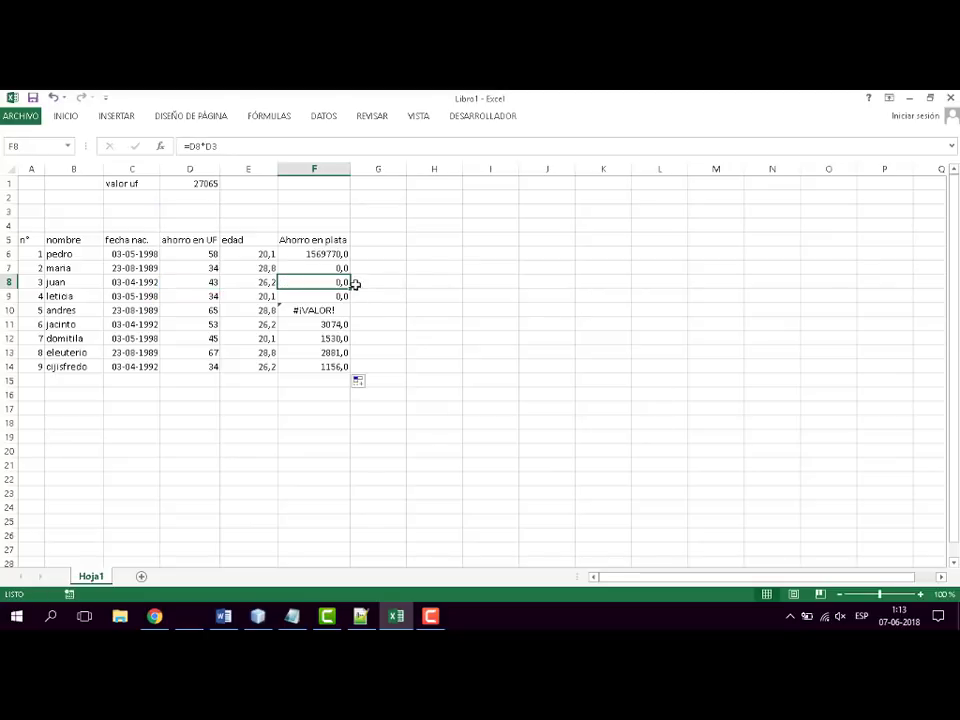
# - Make the D1 reference in F6 absolute, giving =D6*$D$1, and fill the formula down to F14
pyautogui.click(322, 255)
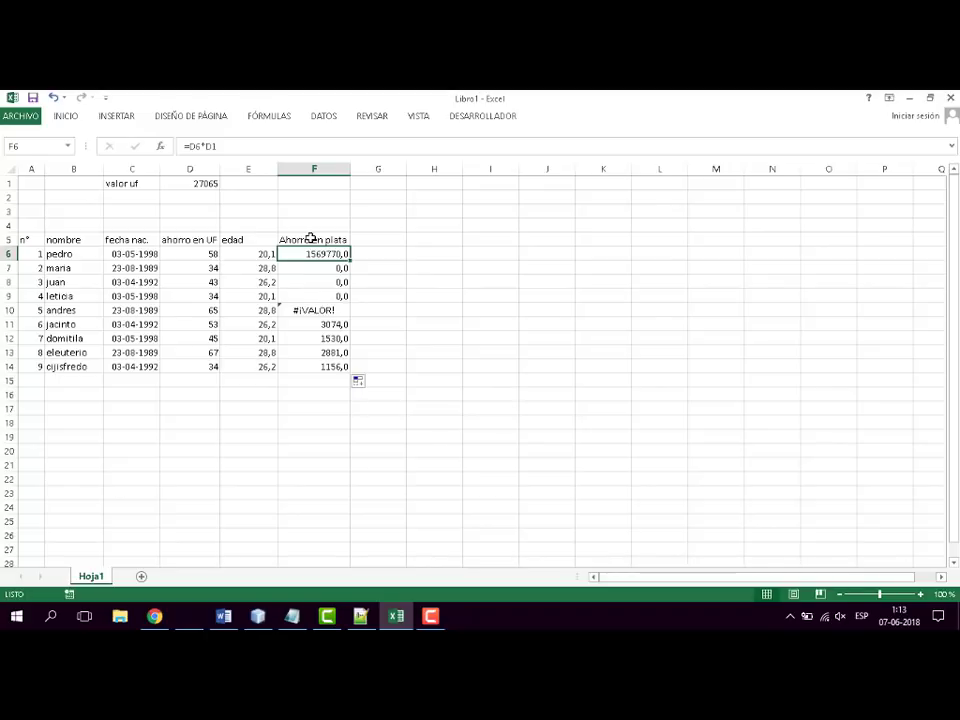
pyautogui.press('F2')
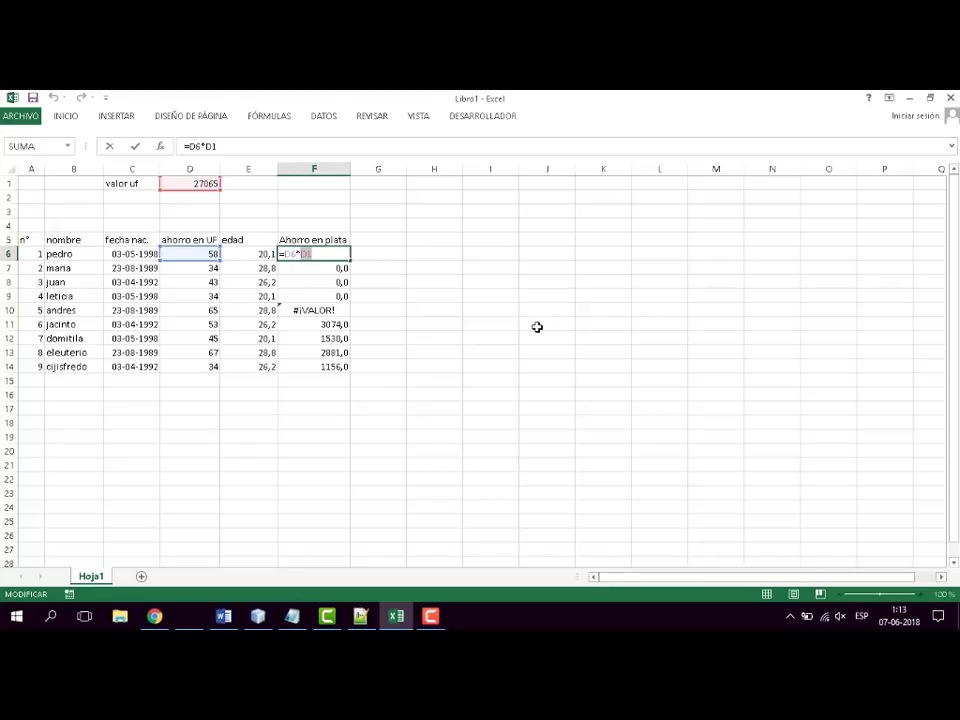
pyautogui.press('F4')
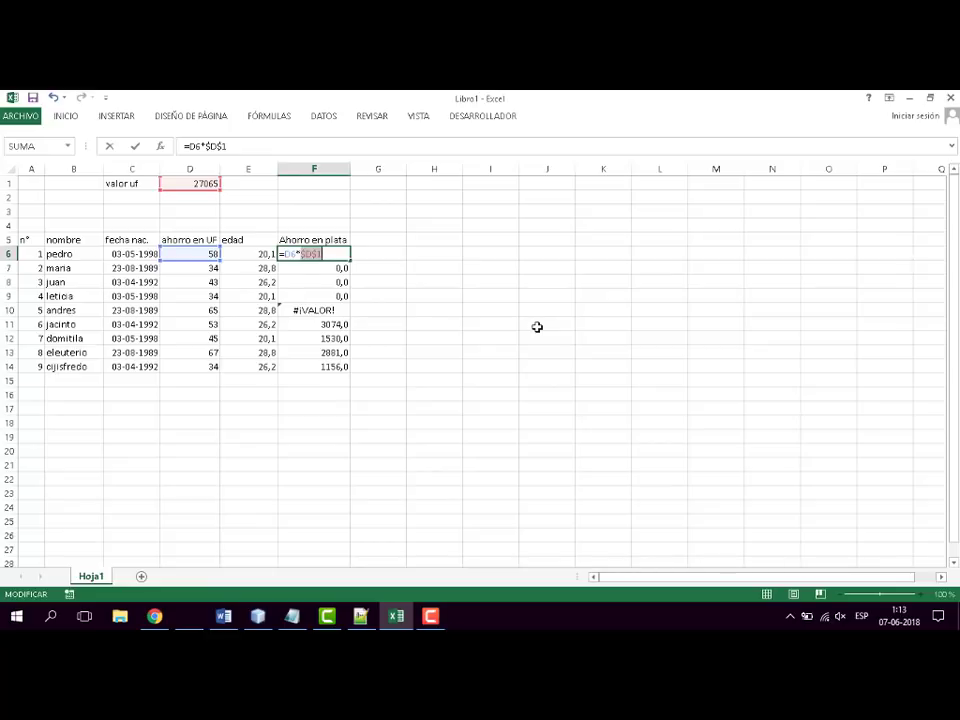
pyautogui.press('Return')
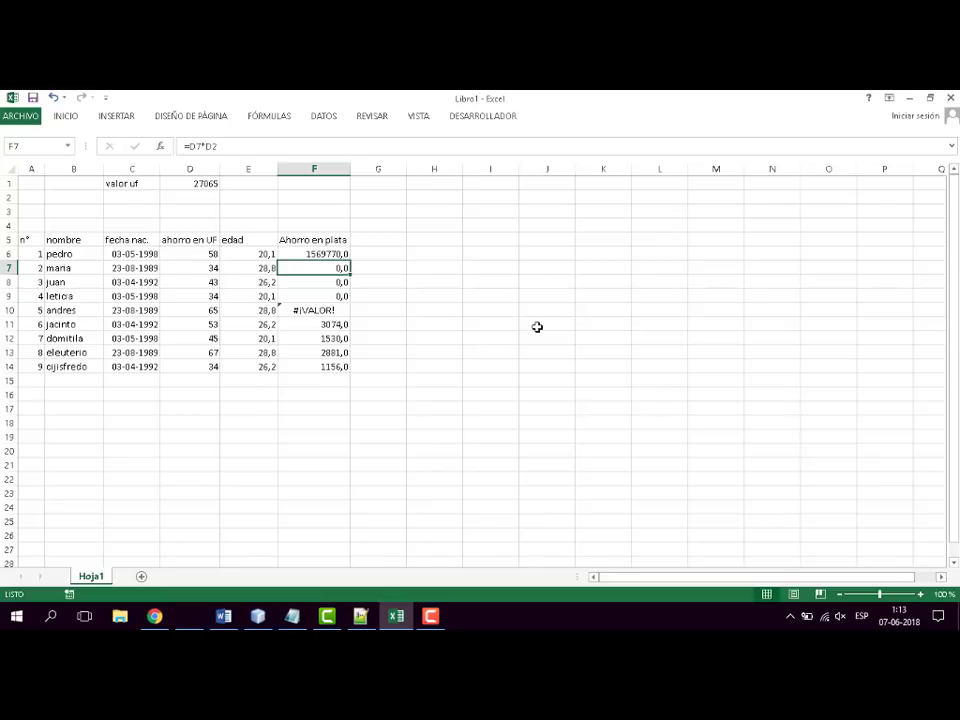
pyautogui.click(335, 254)
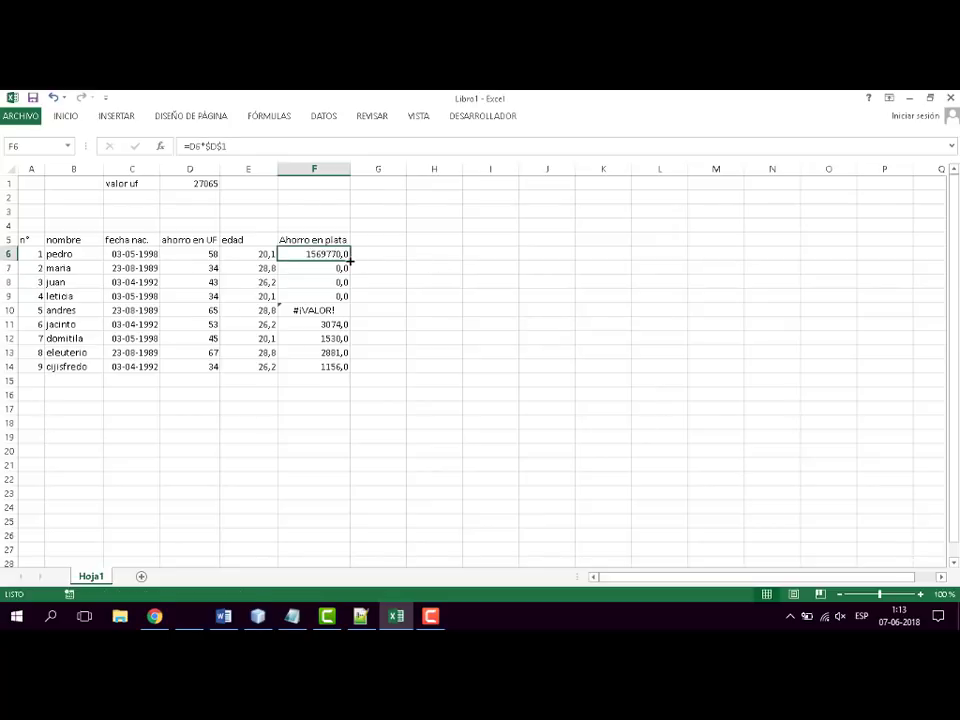
pyautogui.moveTo(350, 261); pyautogui.dragTo(345, 372)
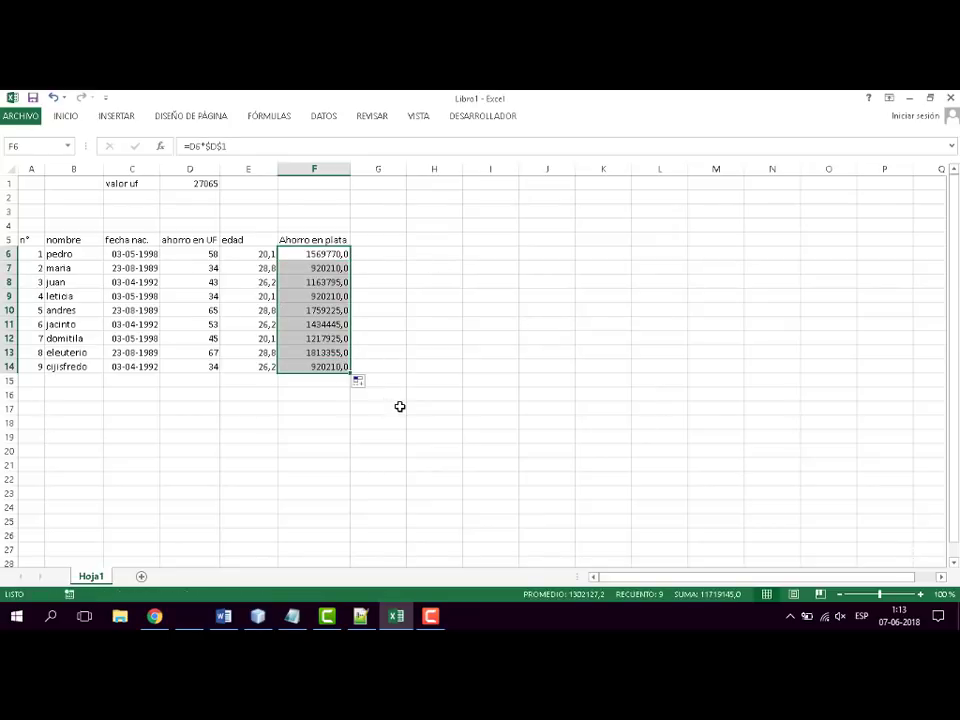
pyautogui.click(433, 350)
# - Inspect the cells referenced by the savings formulas in F14 and F10, leaving both formulas unedited
pyautogui.click(325, 370)
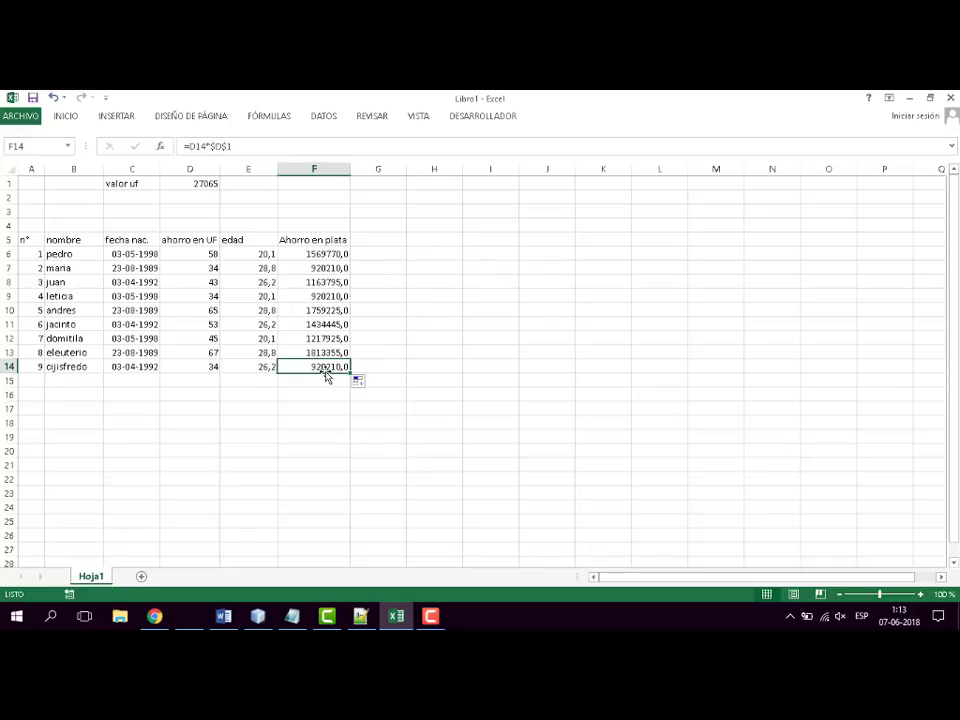
pyautogui.doubleClick(326, 368)
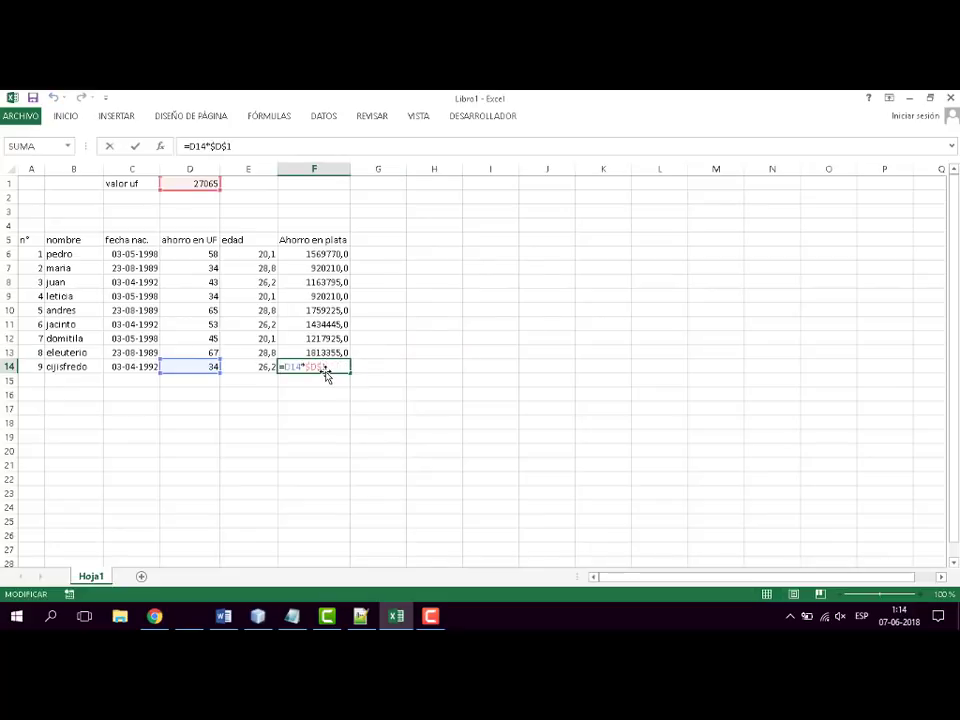
pyautogui.press('Escape')
pyautogui.click(341, 313)
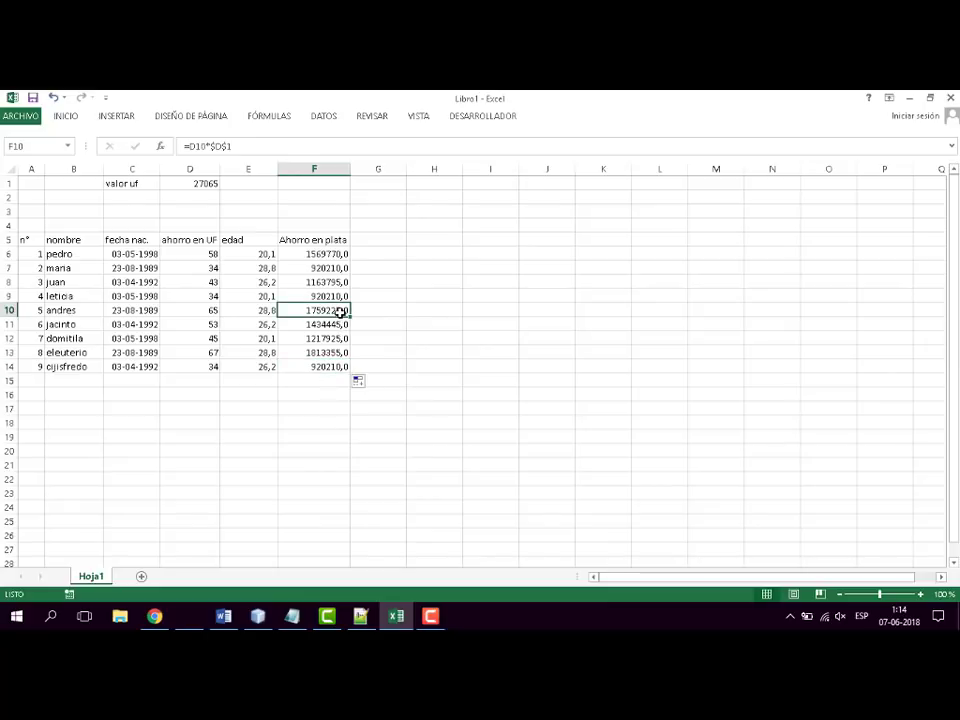
pyautogui.doubleClick(341, 313)
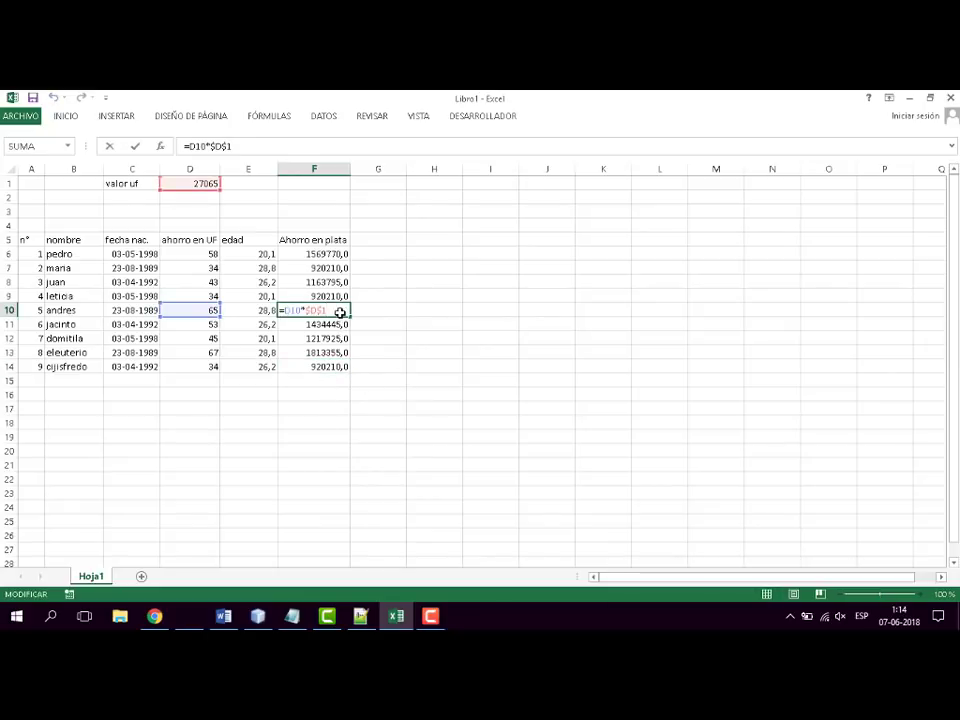
pyautogui.press('Escape')
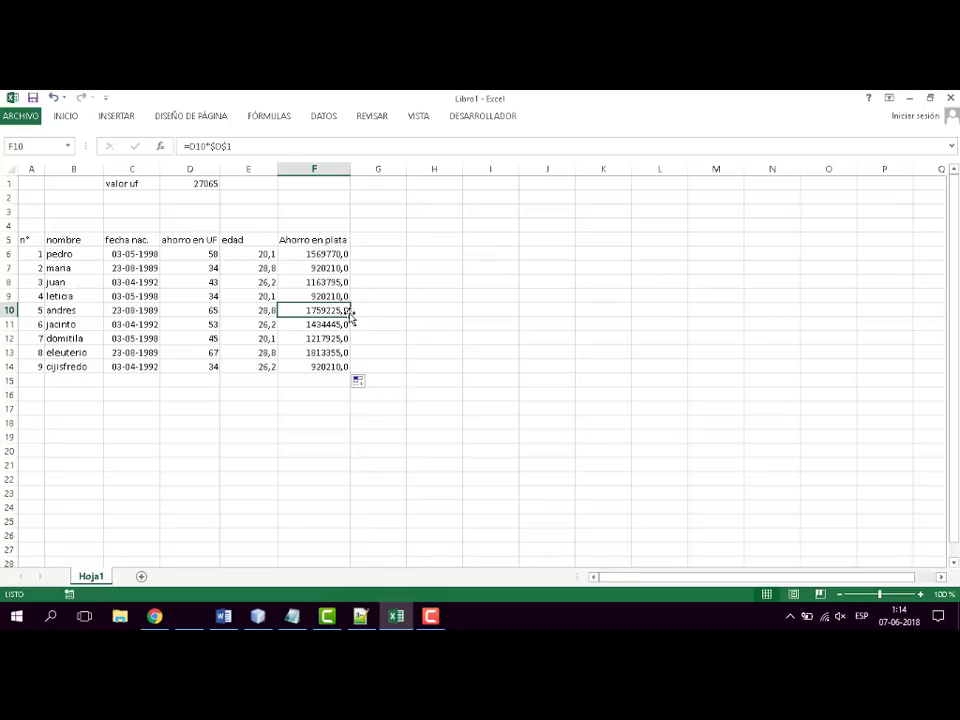
# - Fill the F10 savings formula across to K10 and inspect the references in G10 and K10
pyautogui.moveTo(350, 316); pyautogui.dragTo(634, 321)
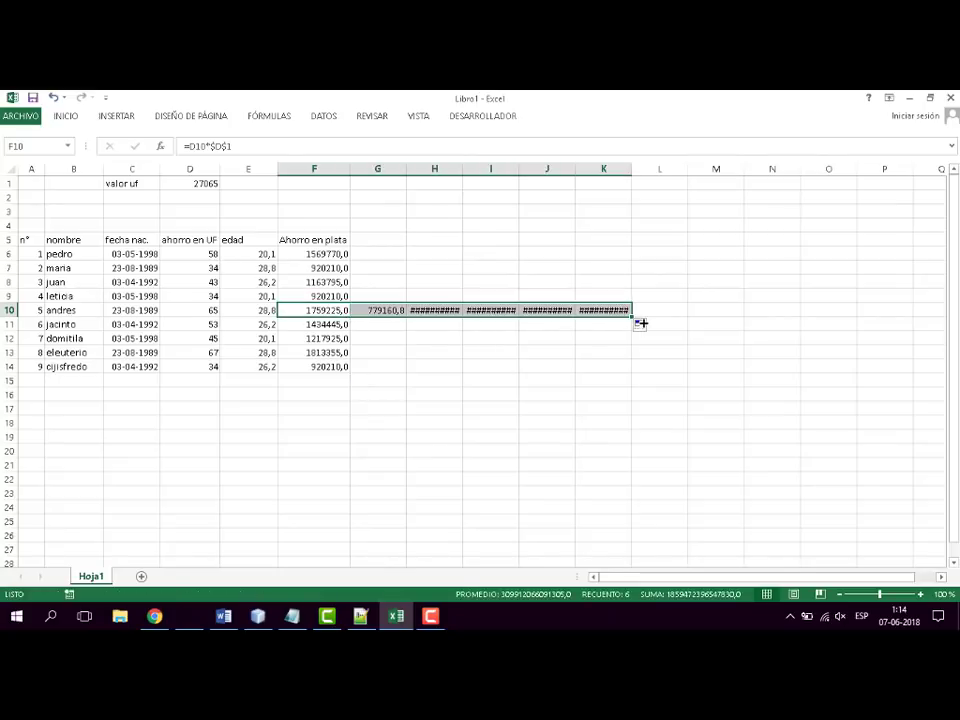
pyautogui.click(376, 310)
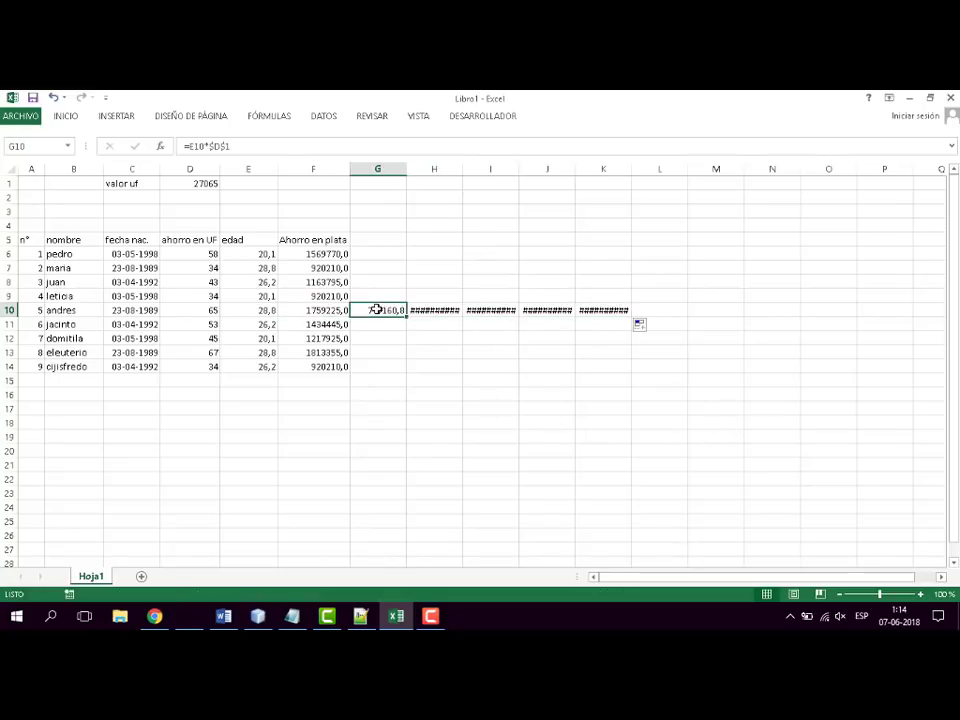
pyautogui.doubleClick(376, 310)
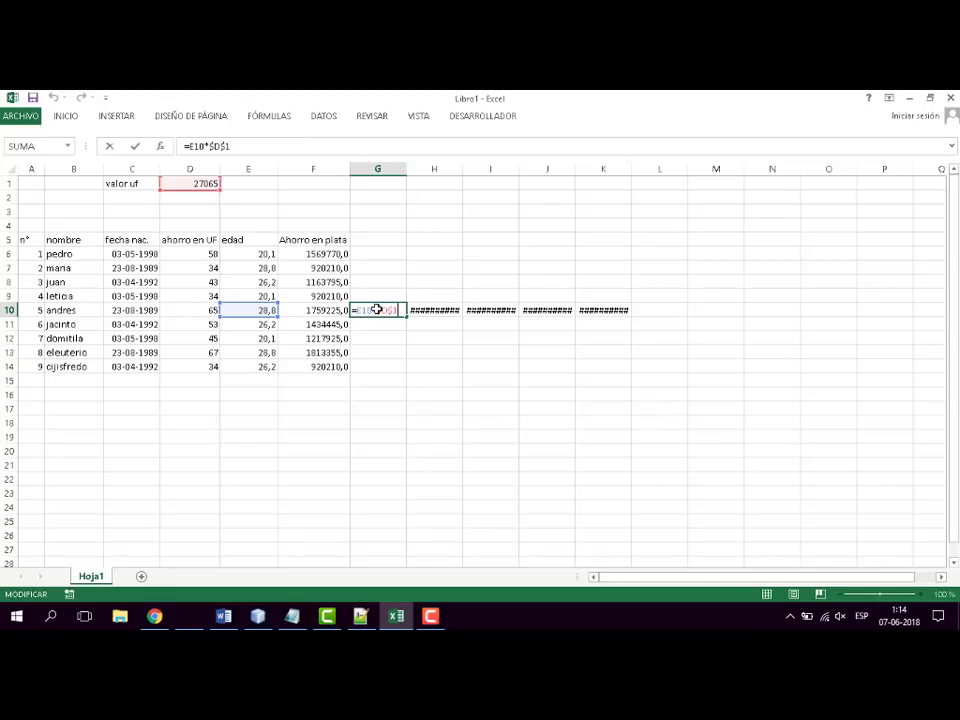
pyautogui.press('Escape')
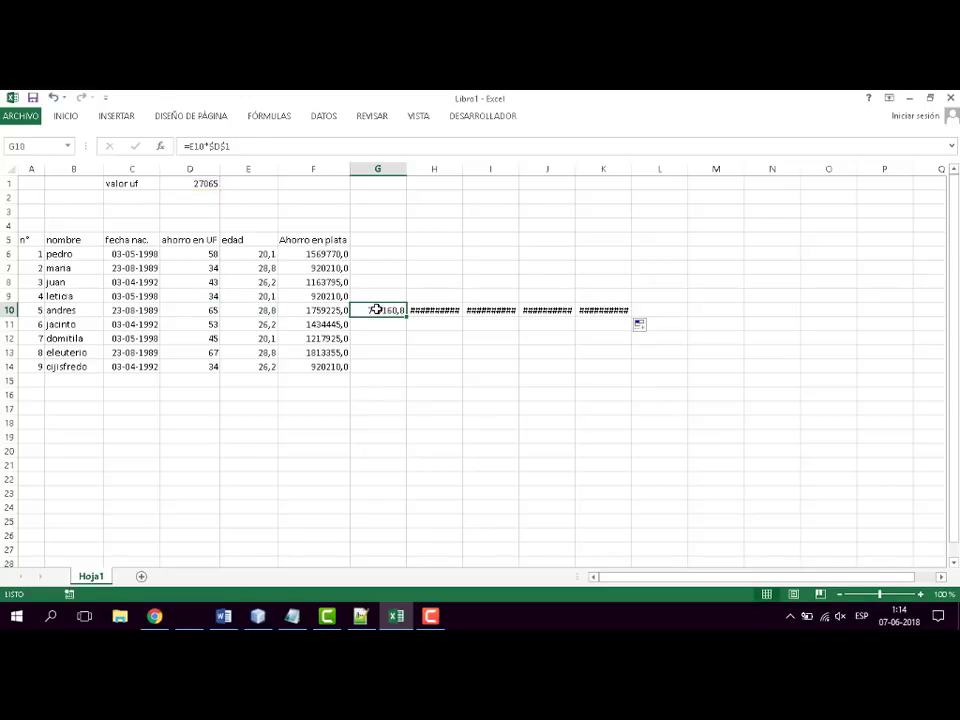
pyautogui.click(600, 311)
pyautogui.doubleClick(600, 311)
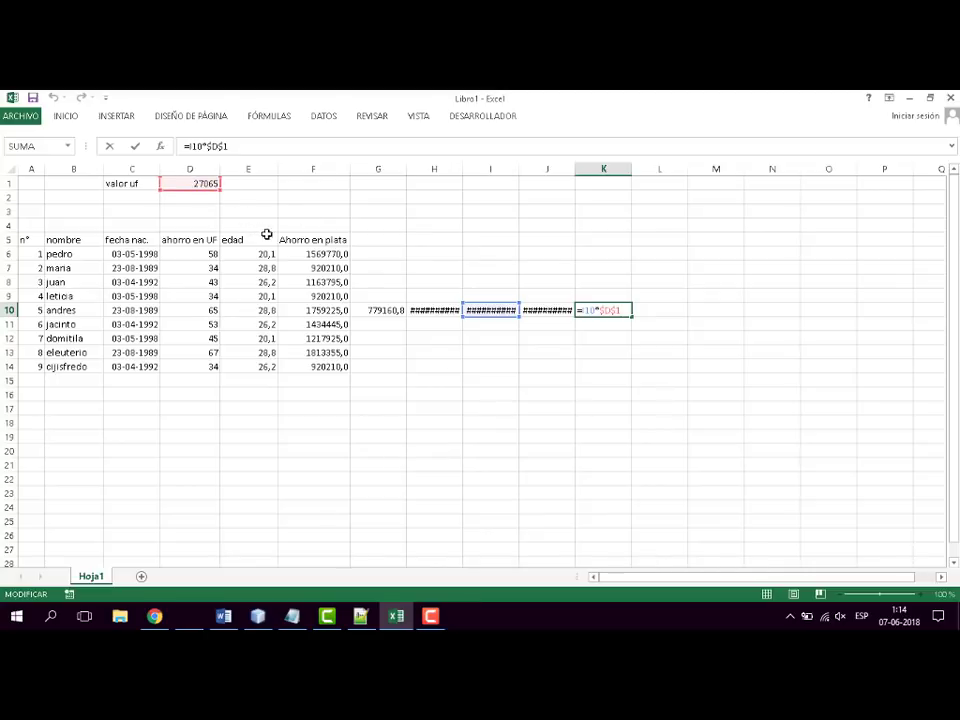
pyautogui.click(695, 391)
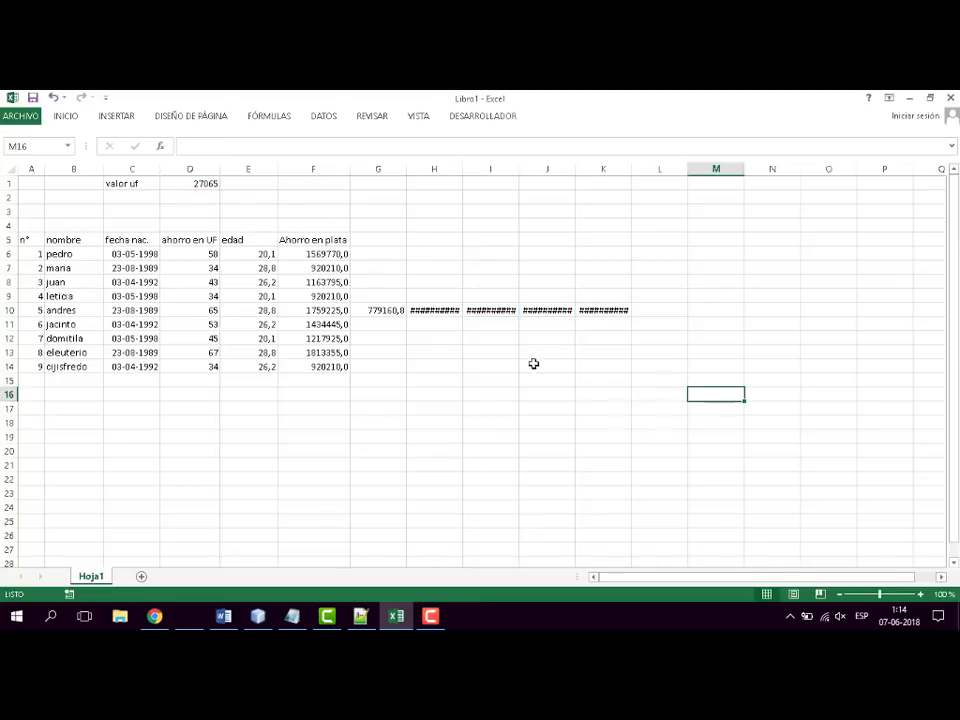
# - Clear the copied formulas from G10:K10 and return to the savings formula in F6
pyautogui.click(605, 308)
pyautogui.moveTo(605, 308); pyautogui.dragTo(381, 309)
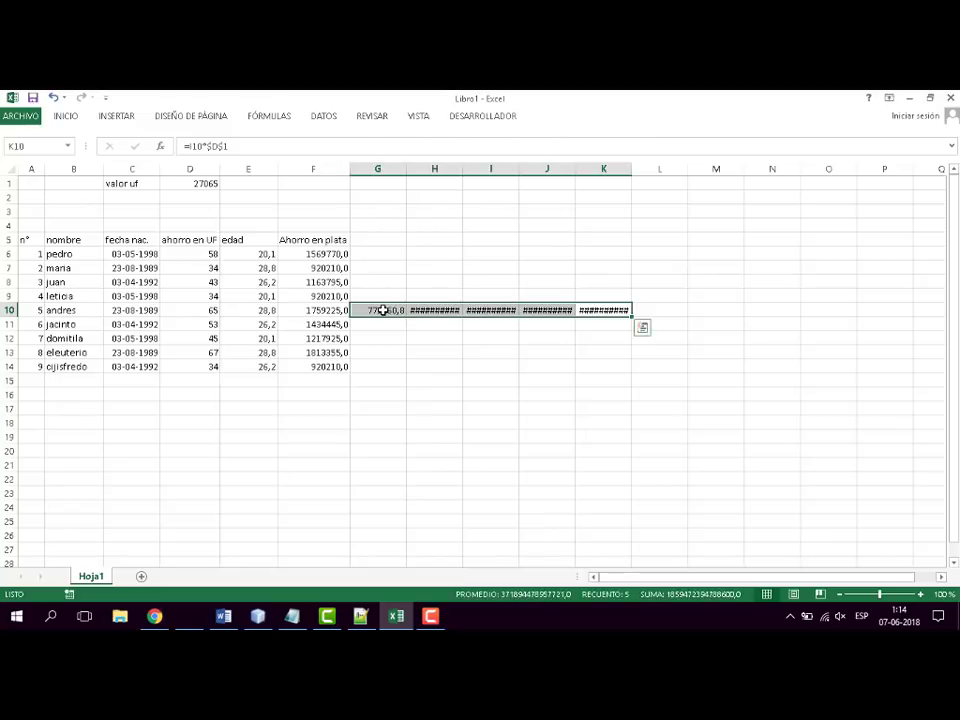
pyautogui.press('Delete')
pyautogui.click(437, 253)
pyautogui.click(326, 254)
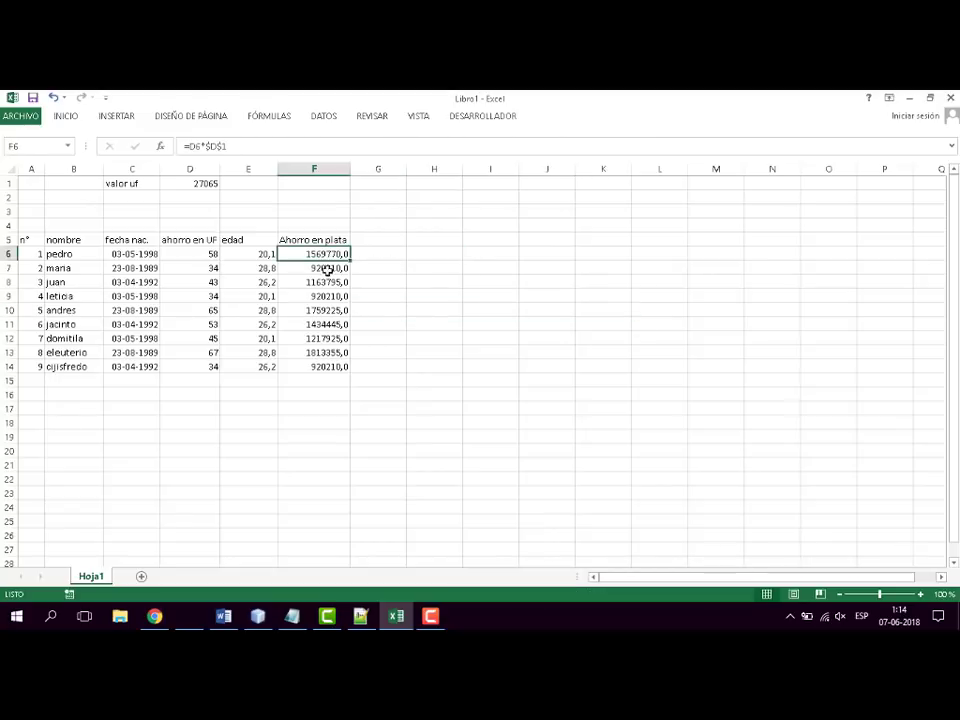
# - Cycle the D1 reference in the F6 savings formula through its reference types and return it to $D$1
pyautogui.press('F2')
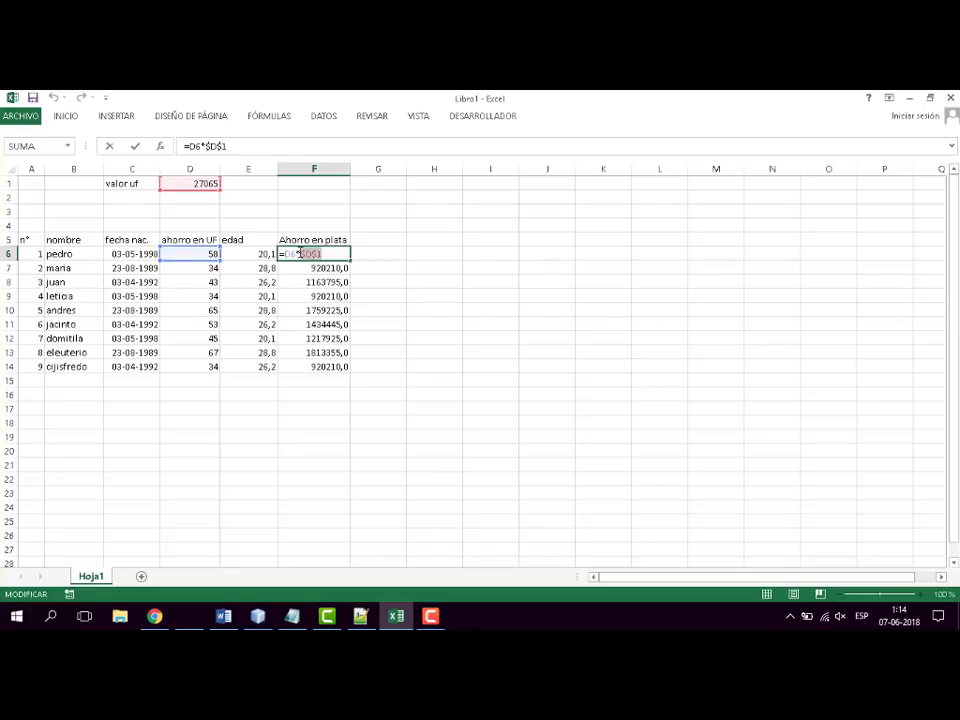
pyautogui.press('XF86AudioMute')
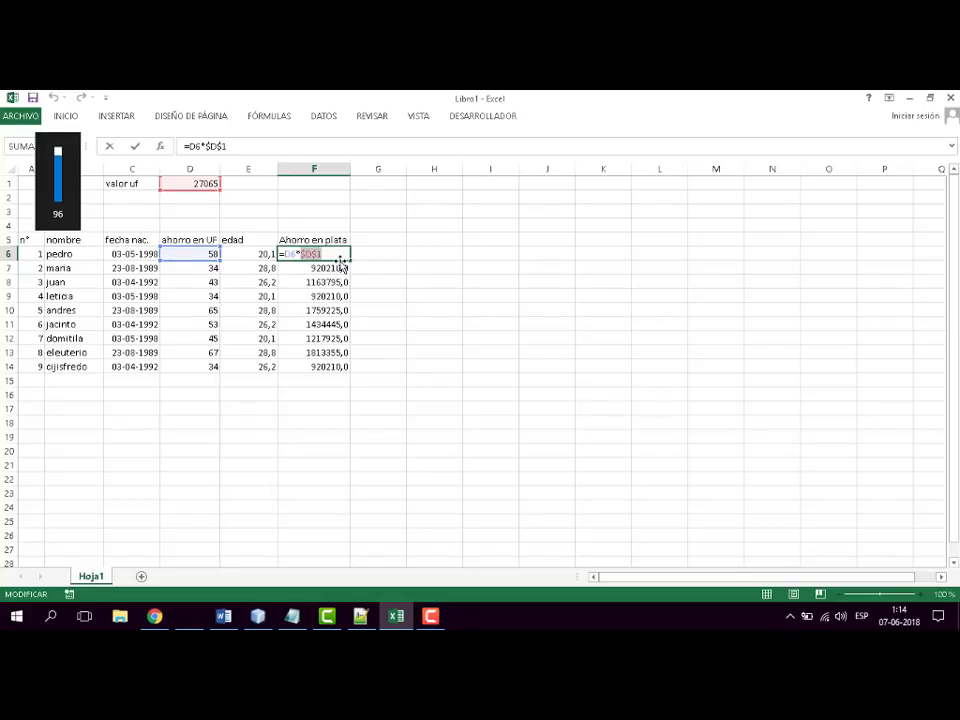
pyautogui.hotkey('ctrl', 'Return')
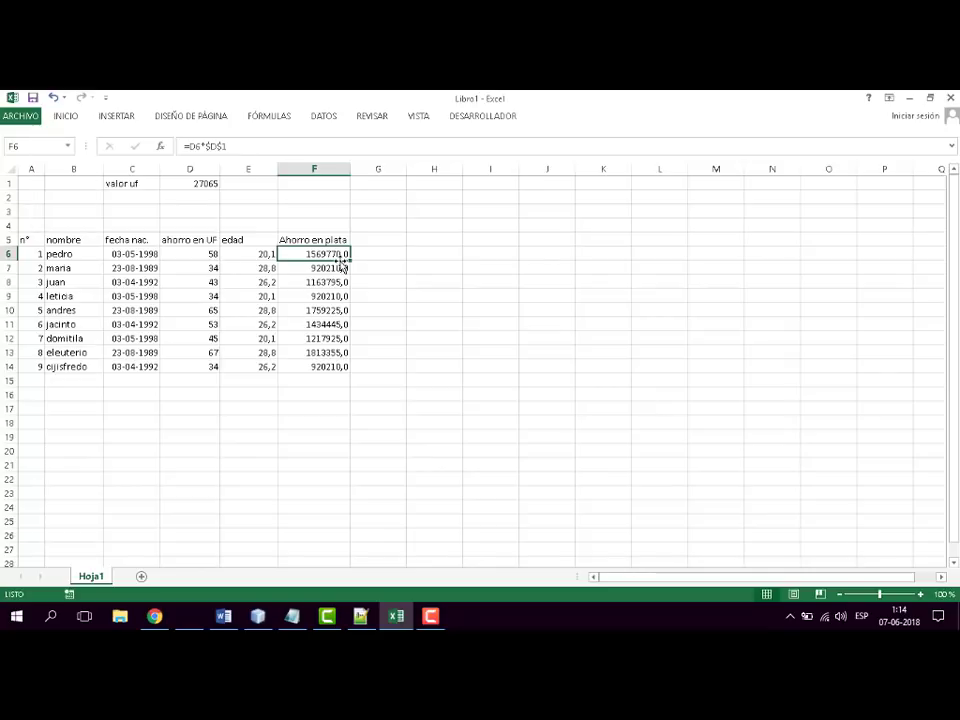
pyautogui.press('F2')
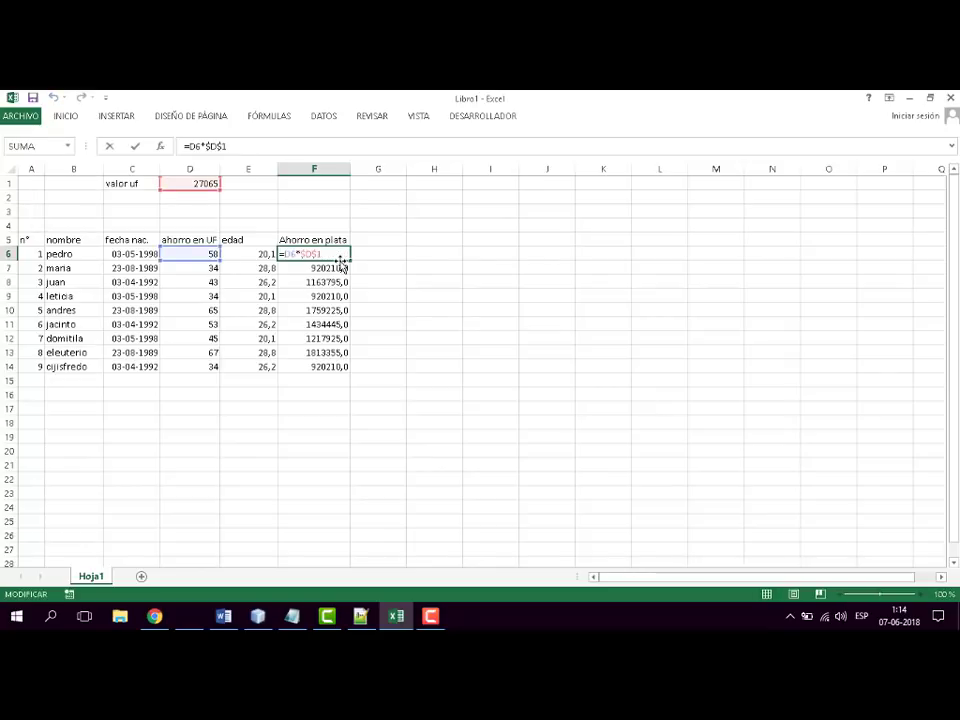
pyautogui.hotkey('shift', 'Left')
pyautogui.hotkey('shift', 'Left')
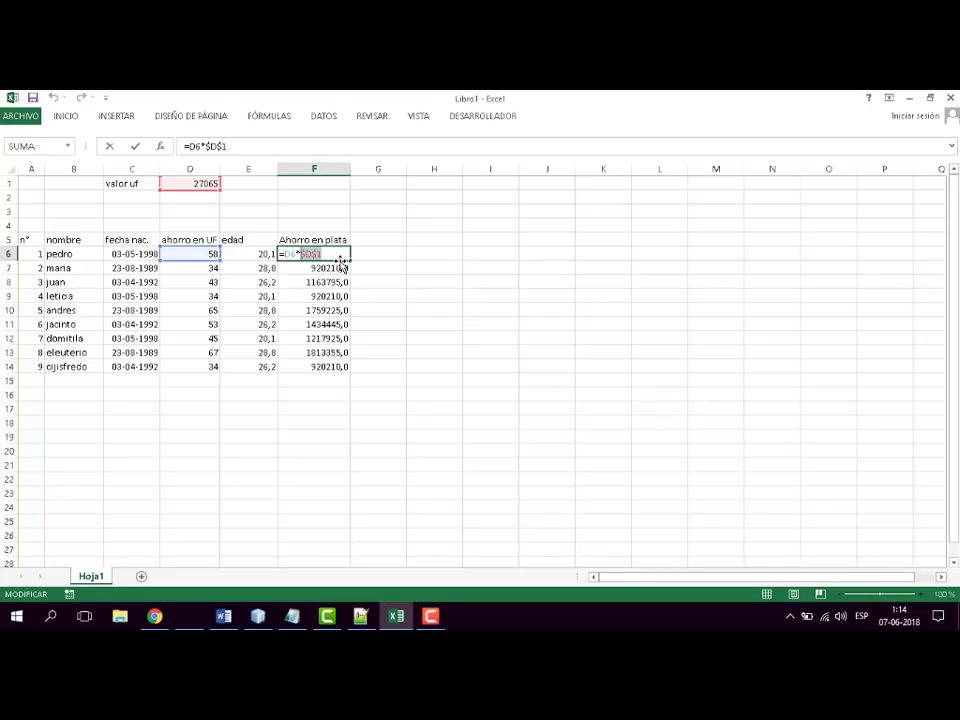
pyautogui.press('F4')
pyautogui.press('F4')
pyautogui.press('F4')
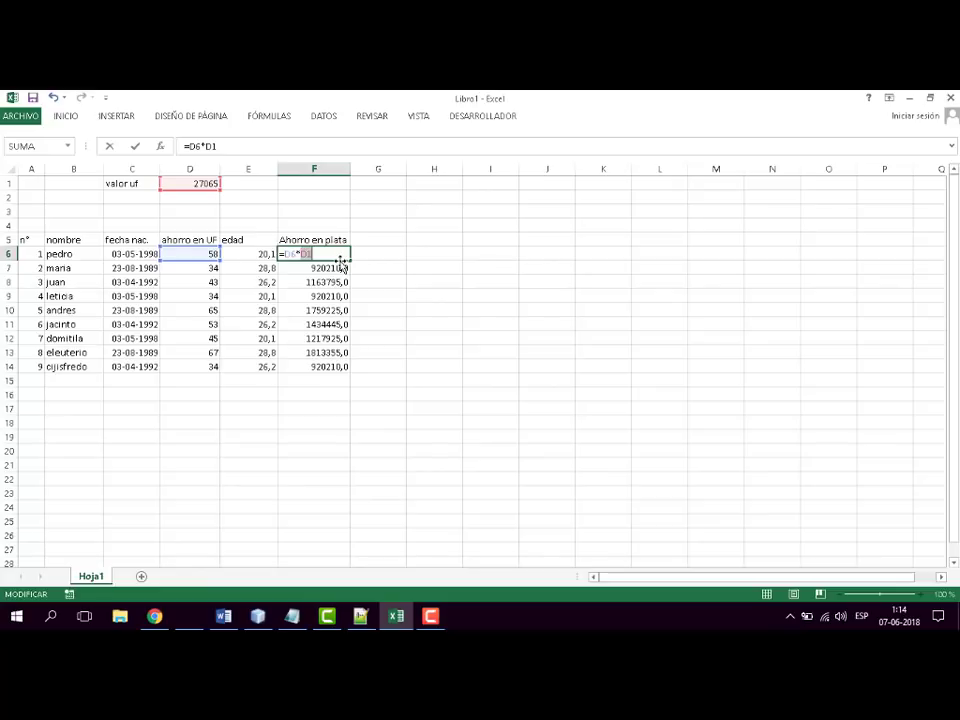
pyautogui.press('F4')
pyautogui.press('Return')
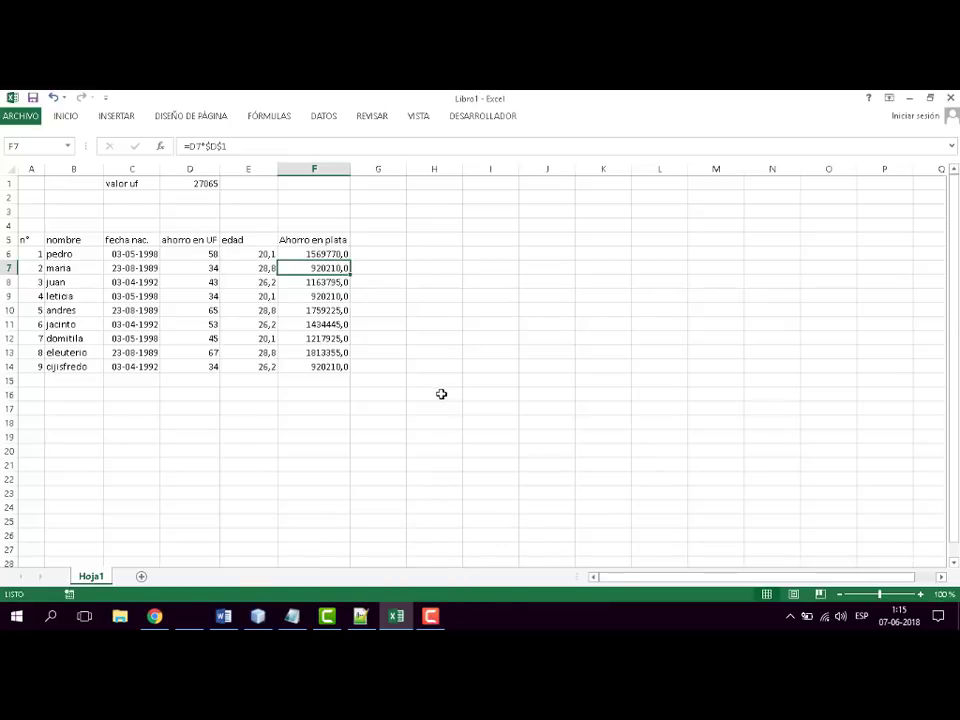
# - Switch to the Word syllabus and colour the Referencias relativas and Referencias absolutas items red
pyautogui.click(393, 622)
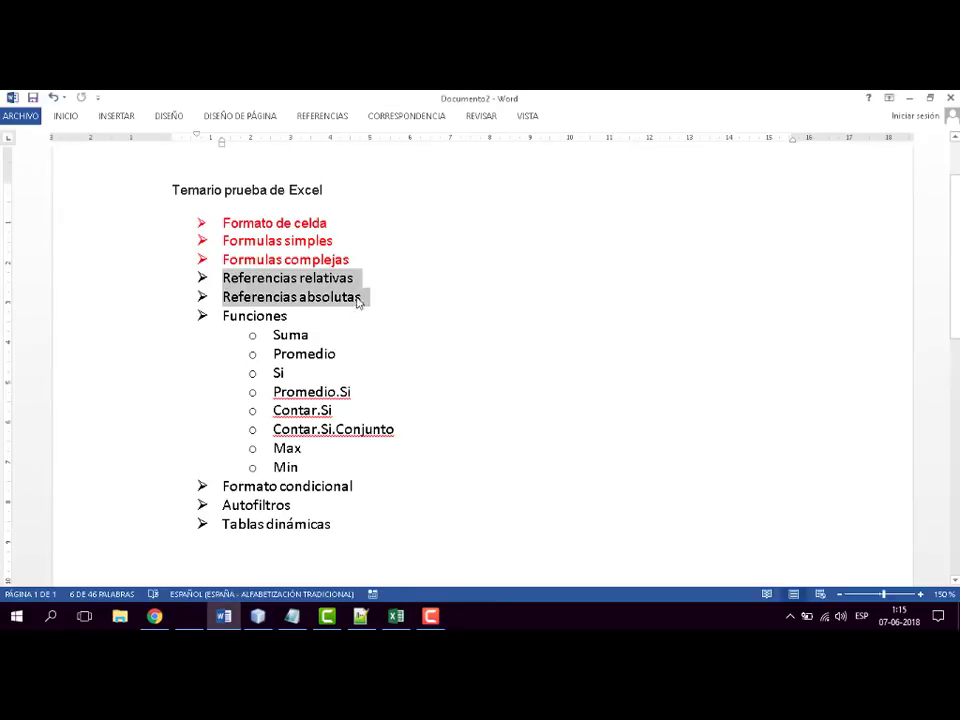
pyautogui.click(412, 283)
pyautogui.moveTo(370, 297); pyautogui.dragTo(214, 276)
pyautogui.click(66, 116)
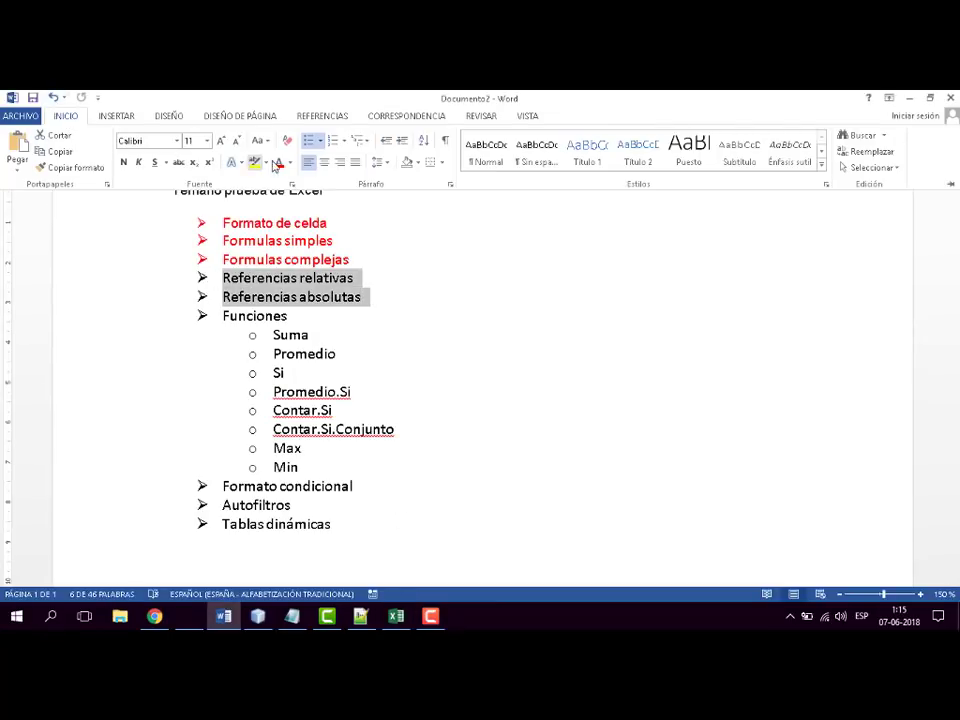
pyautogui.click(278, 163)
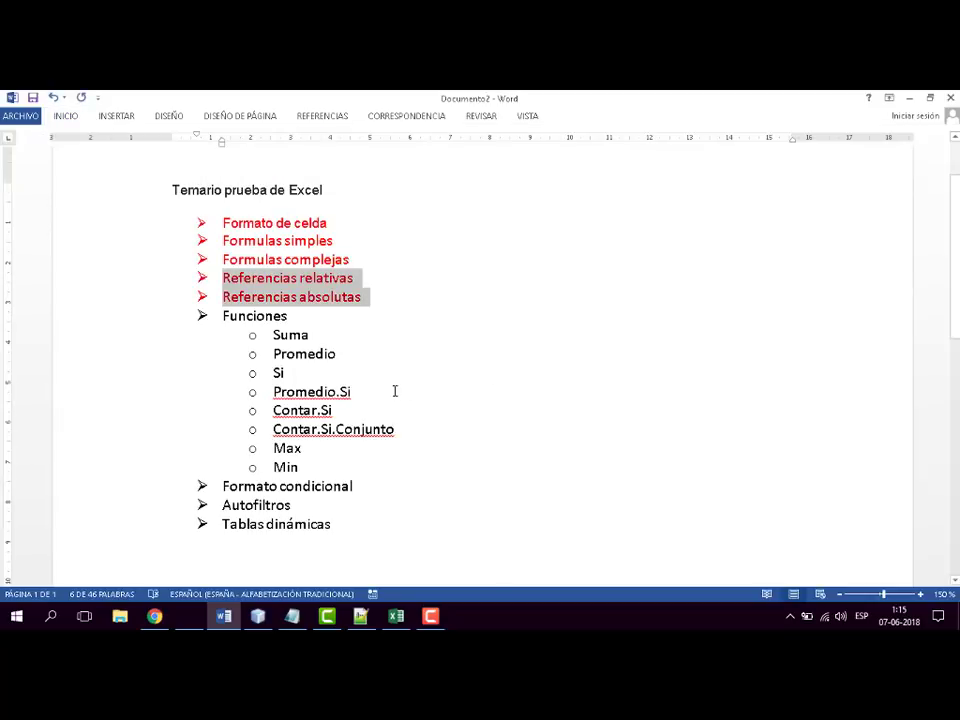
# - Review the Funciones topics in the syllabus, from Suma to Min
pyautogui.moveTo(223, 315)
pyautogui.mouseDown()
pyautogui.moveTo(304, 452)
pyautogui.moveTo(358, 458)
pyautogui.moveTo(253, 427)
pyautogui.moveTo(218, 316)
pyautogui.mouseUp()
pyautogui.click(548, 340)
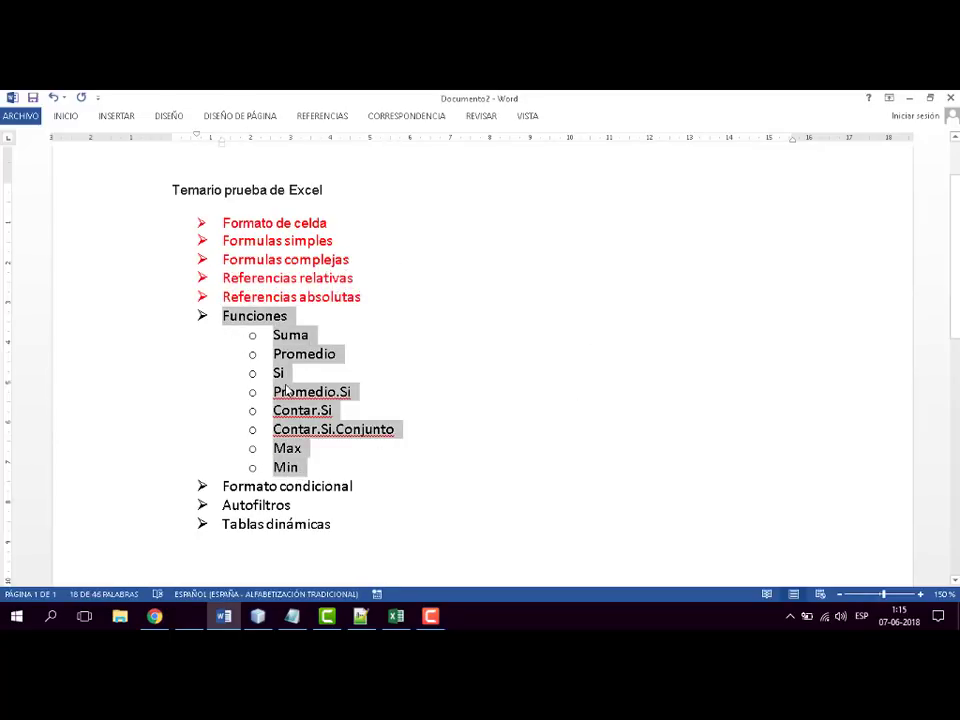
pyautogui.click(480, 355)
pyautogui.moveTo(298, 467); pyautogui.dragTo(220, 316)
pyautogui.click(530, 284)
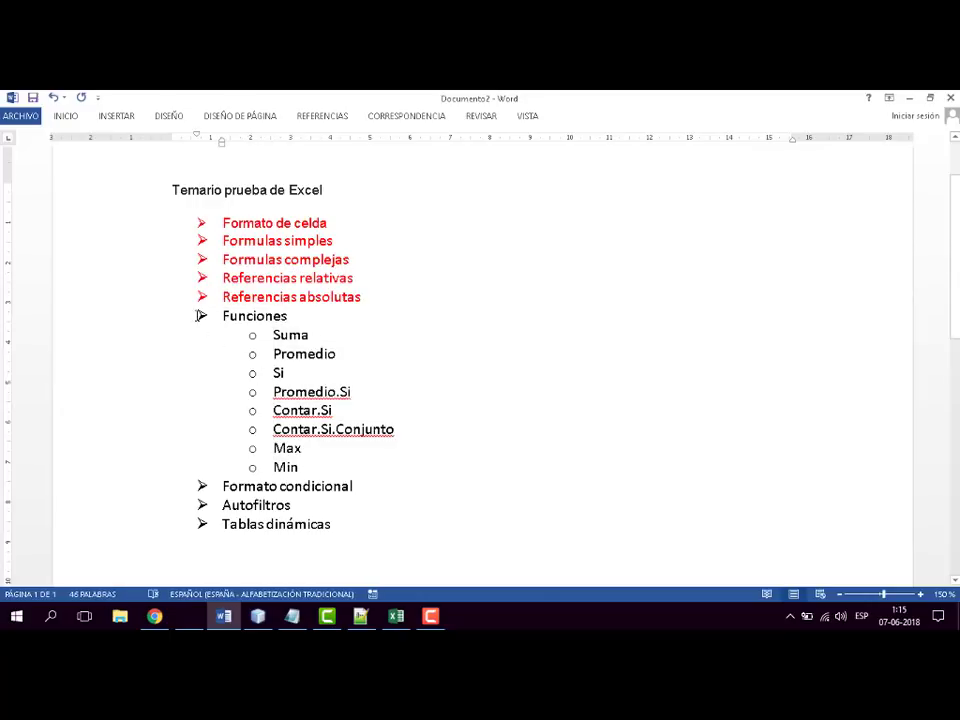
pyautogui.click(282, 376)
# - Switch back to the Excel workbook and enter the label suma in E16, below the savings table
pyautogui.click(396, 618)
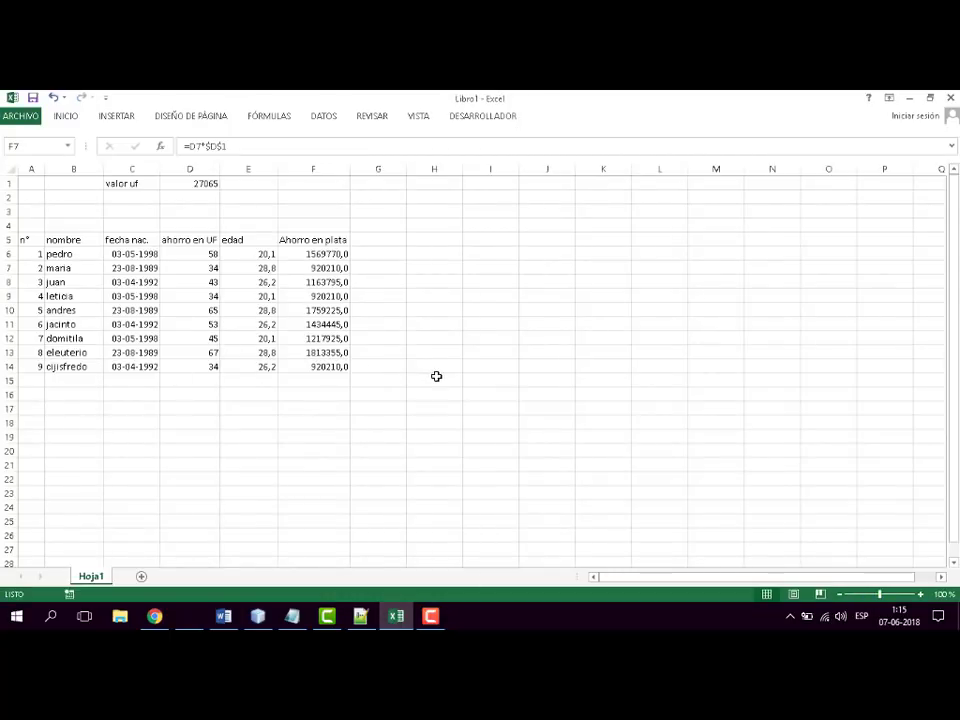
pyautogui.click(451, 376)
pyautogui.click(487, 283)
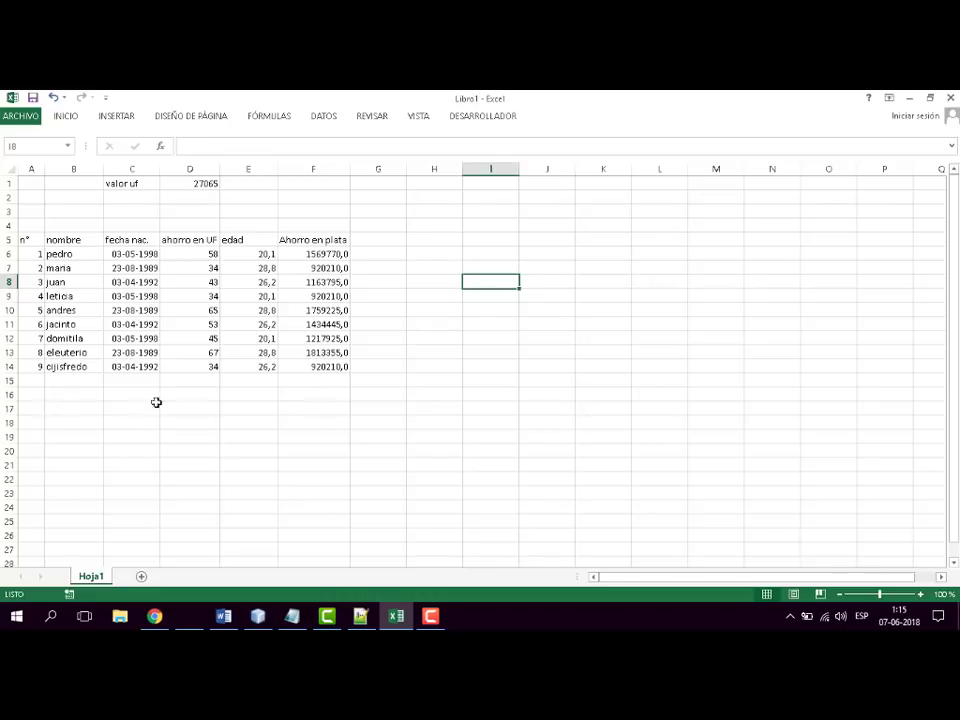
pyautogui.click(392, 391)
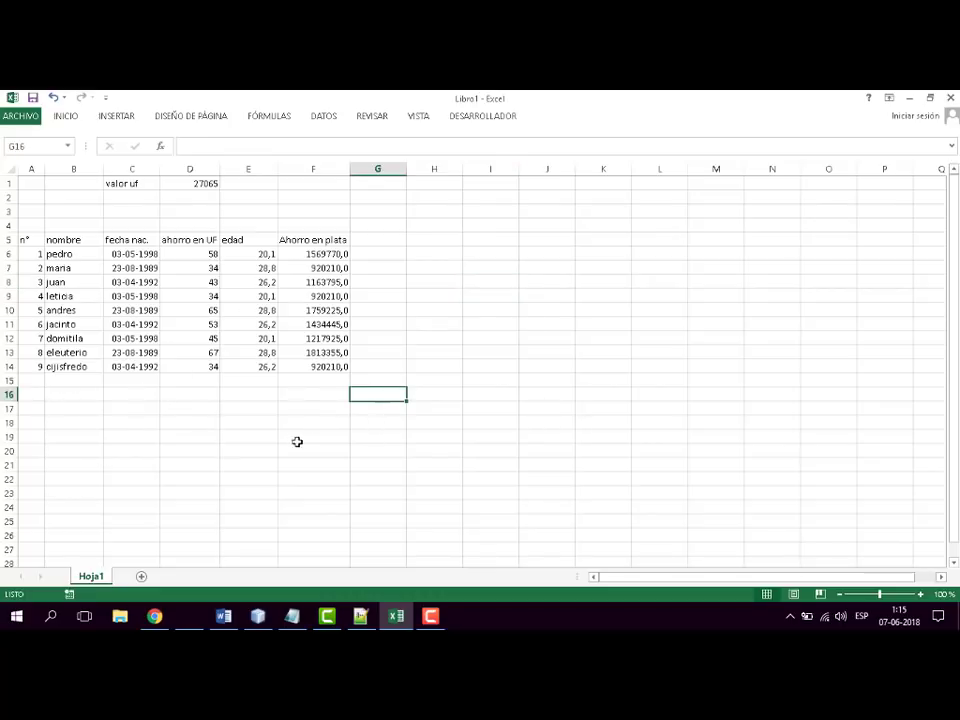
pyautogui.click(321, 381)
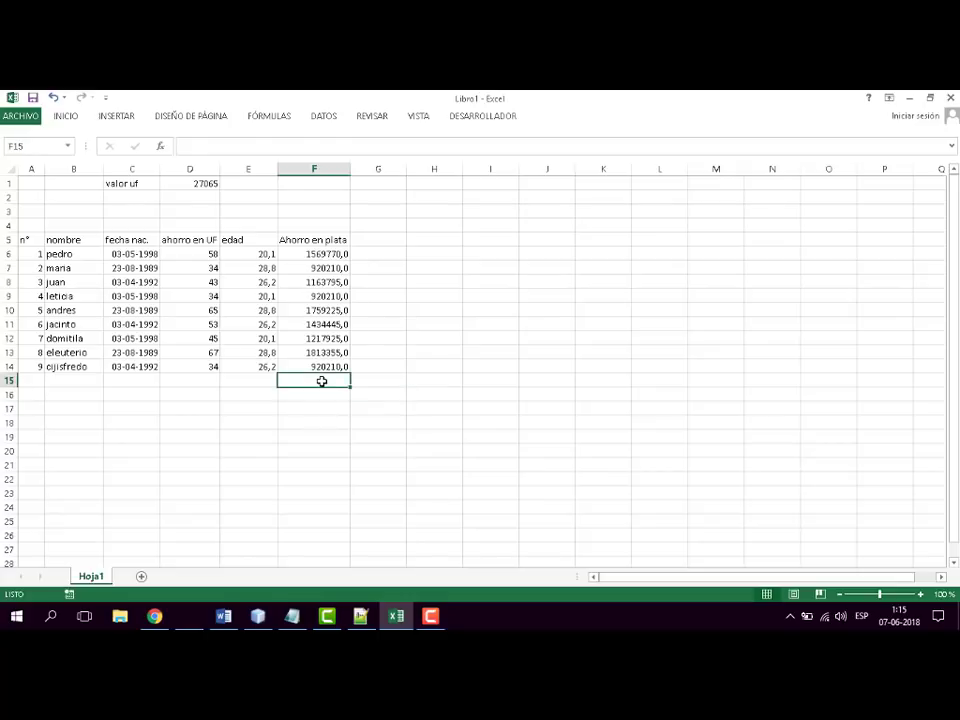
pyautogui.click(365, 404)
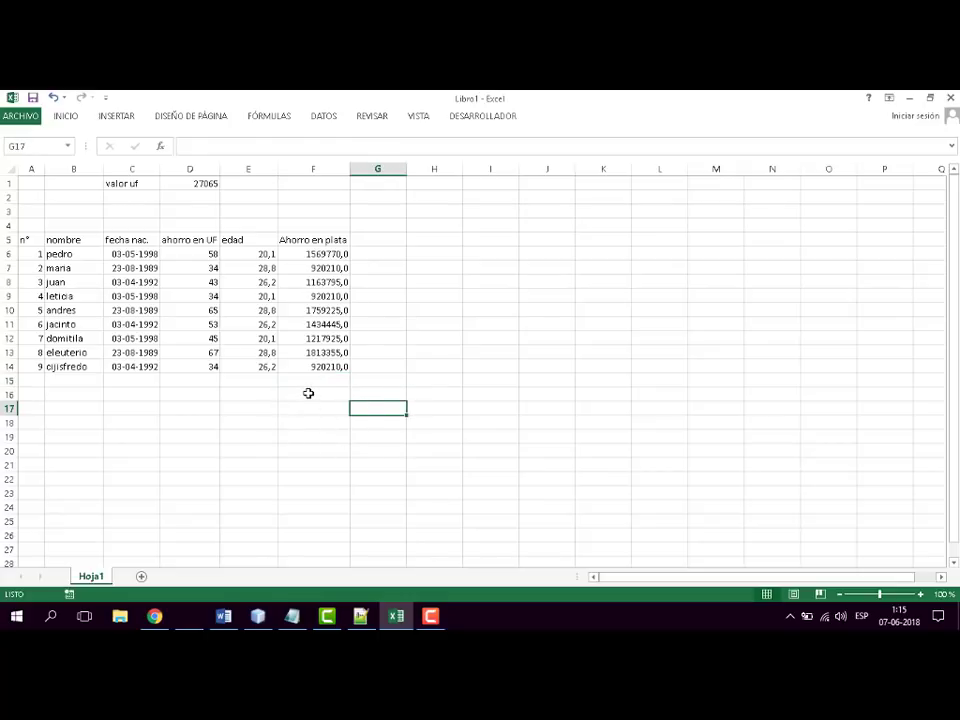
pyautogui.click(332, 392)
pyautogui.press('Up')
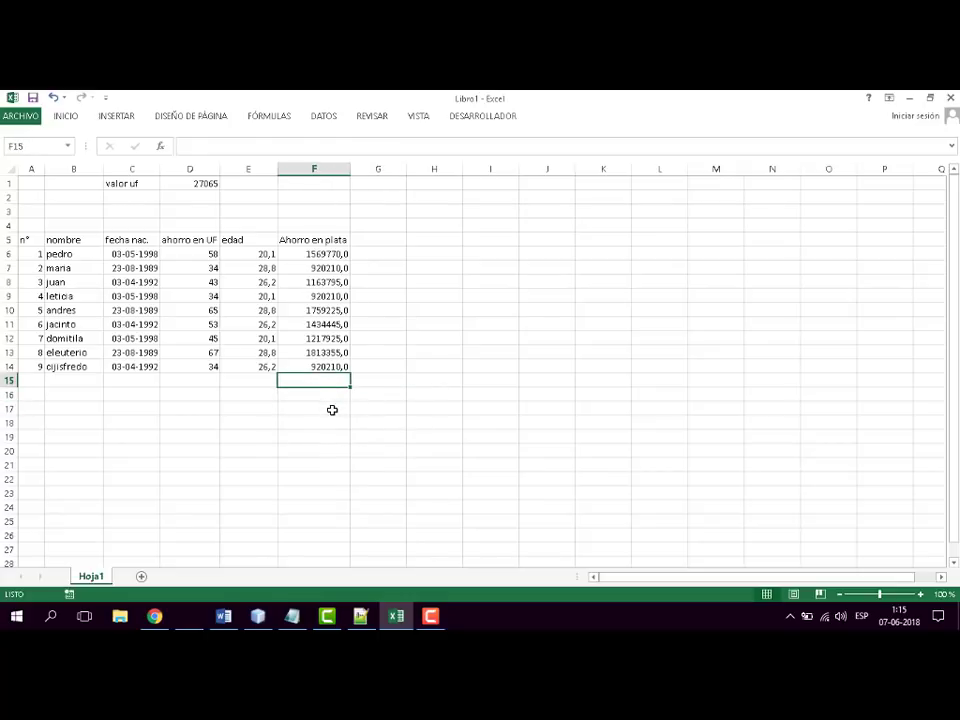
pyautogui.click(268, 397)
pyautogui.write('suma')
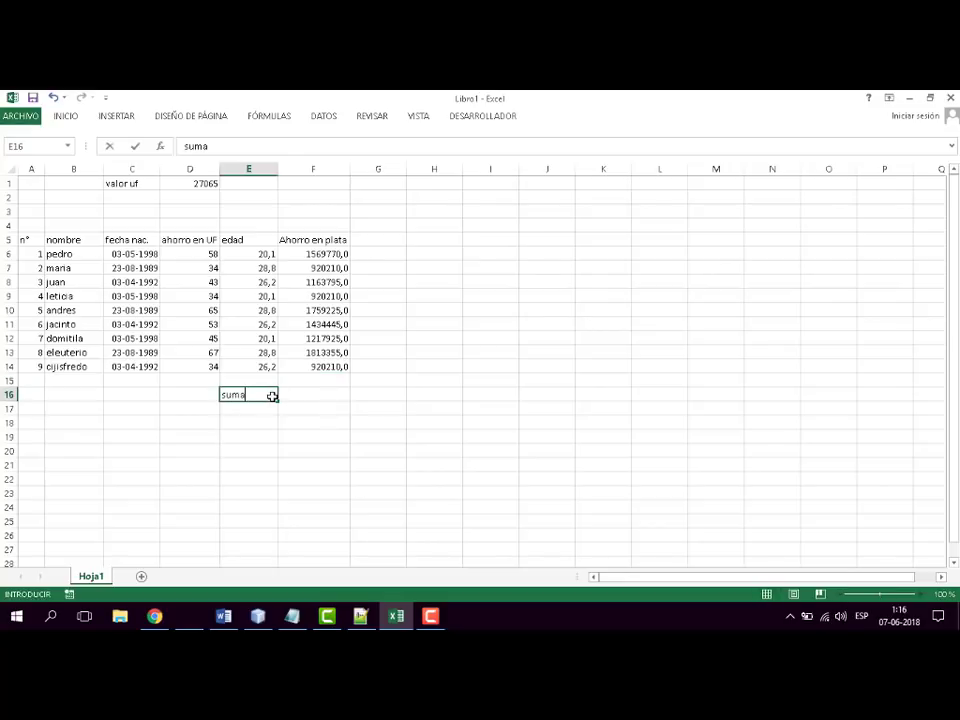
pyautogui.press('Tab')
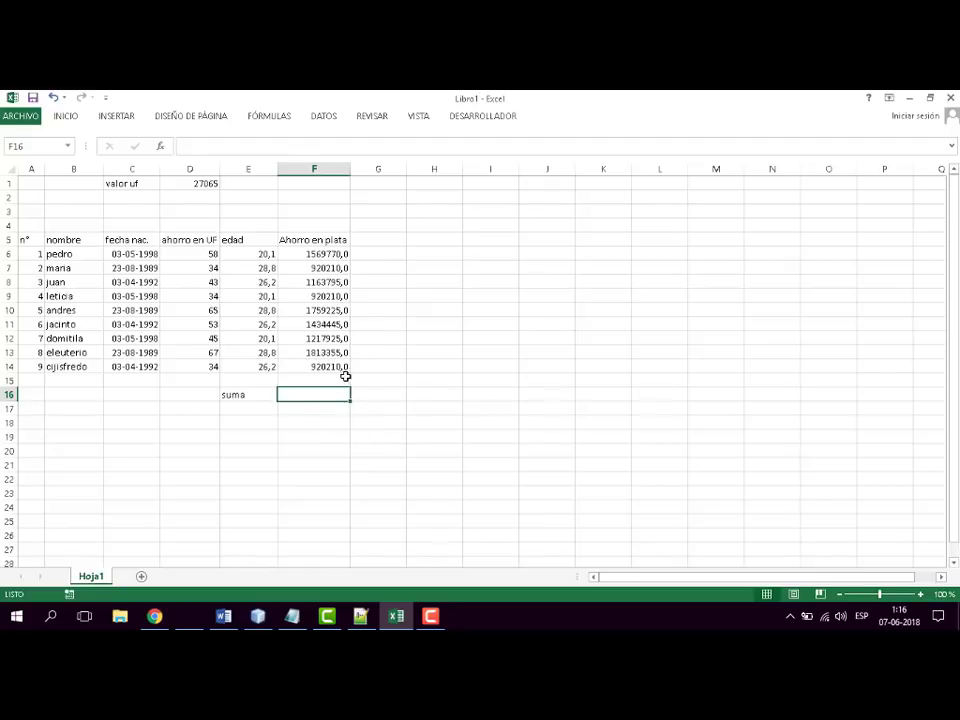
# - Total the Ahorro en plata column in F16 with =SUMA(F6:F14)
pyautogui.write('=')
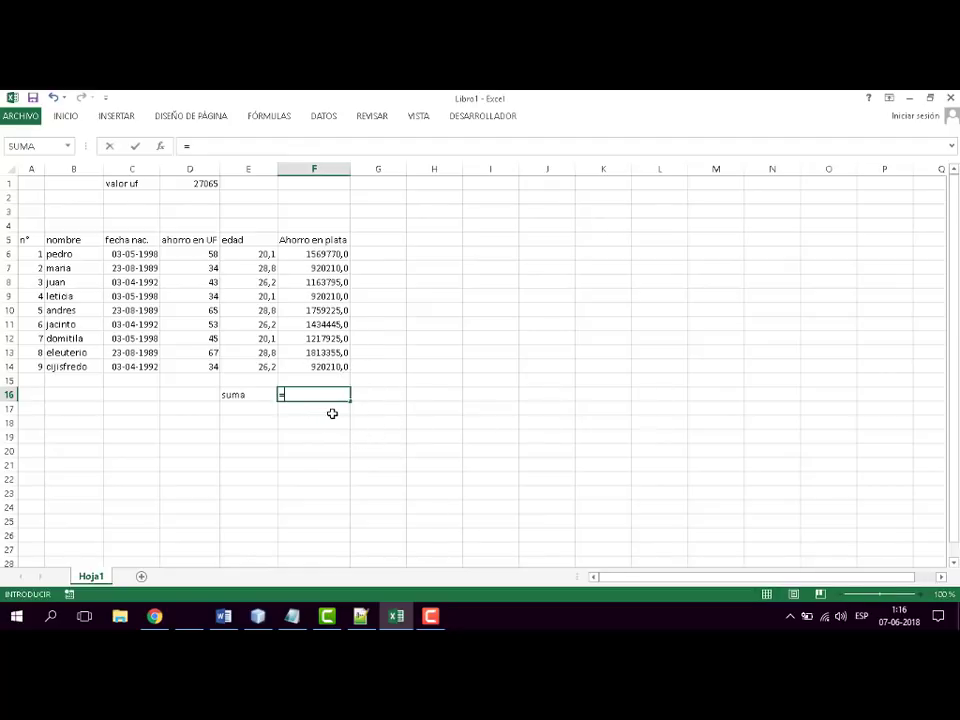
pyautogui.write('suma')
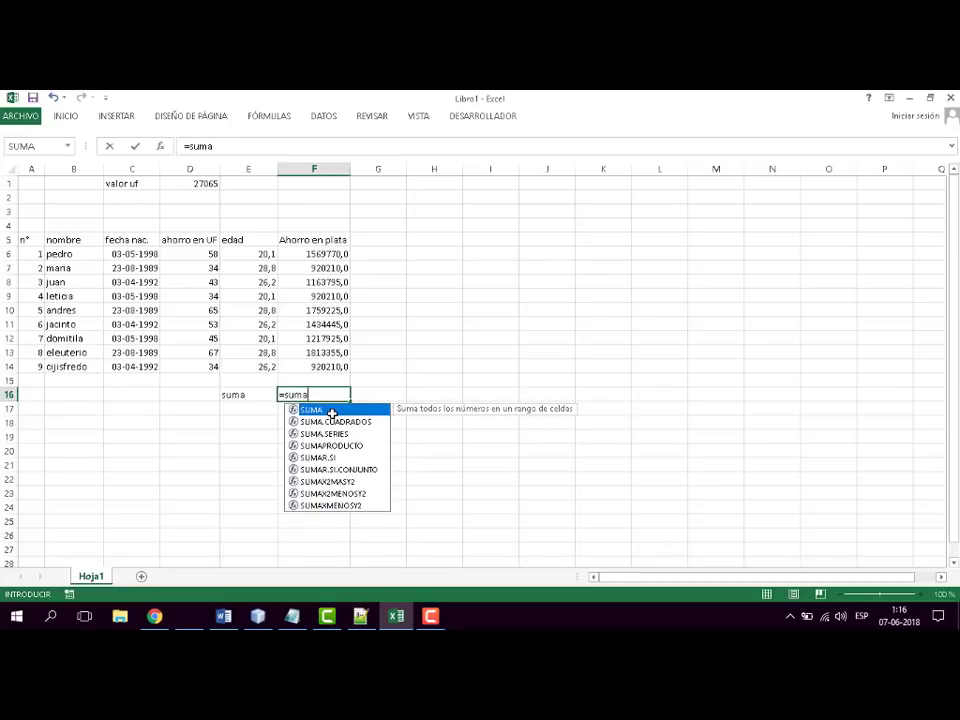
pyautogui.doubleClick(332, 410)
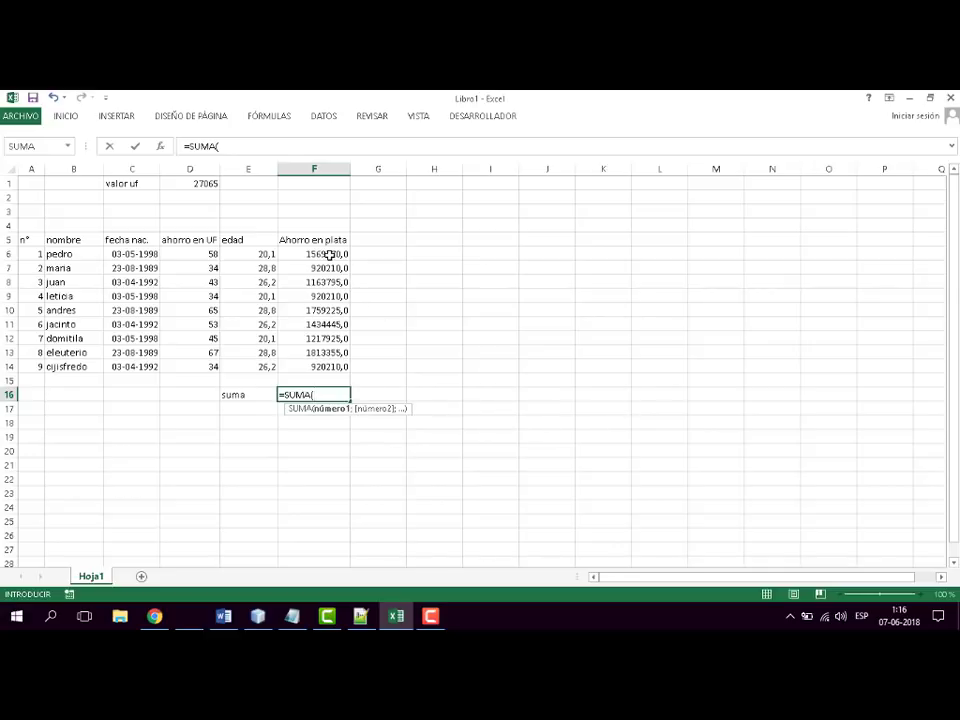
pyautogui.moveTo(329, 255); pyautogui.dragTo(327, 366)
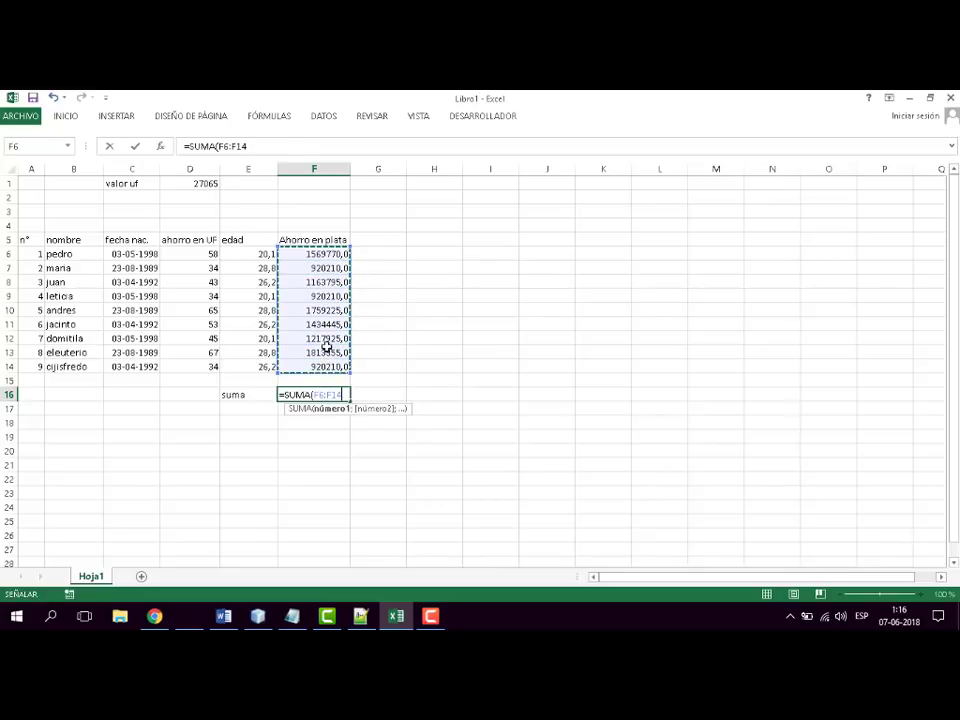
pyautogui.write(')')
pyautogui.press('Return')
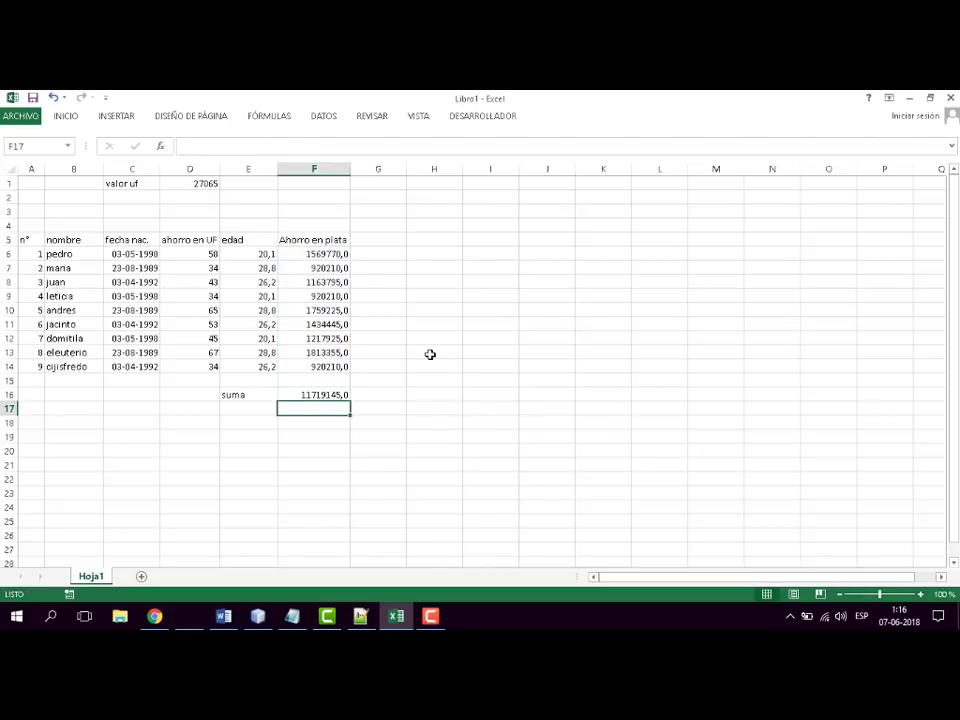
pyautogui.click(431, 617)
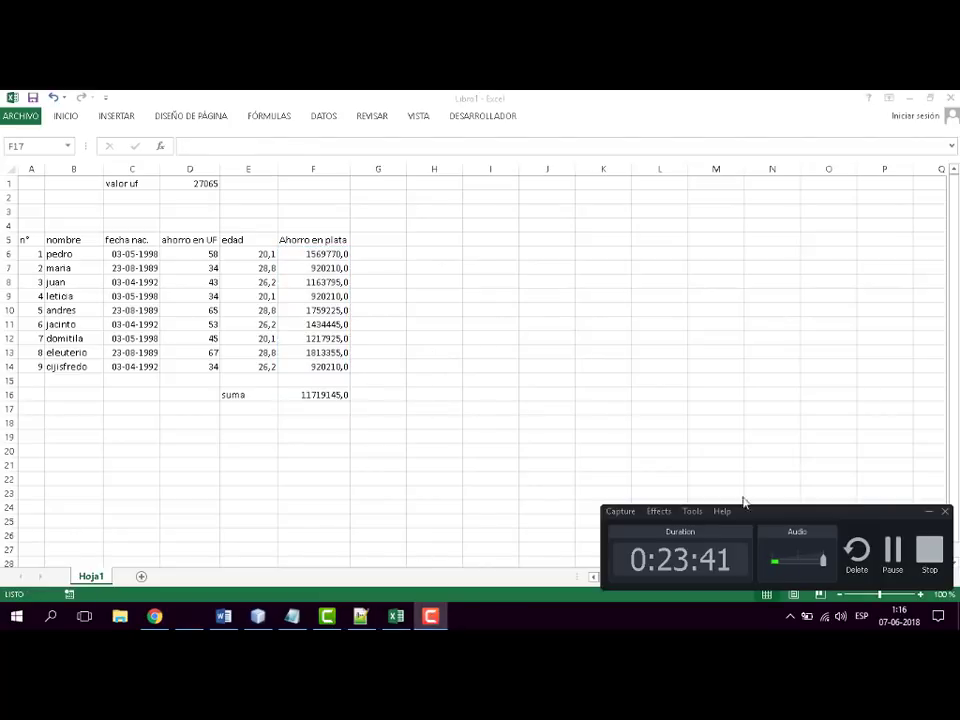
pyautogui.click(898, 547)
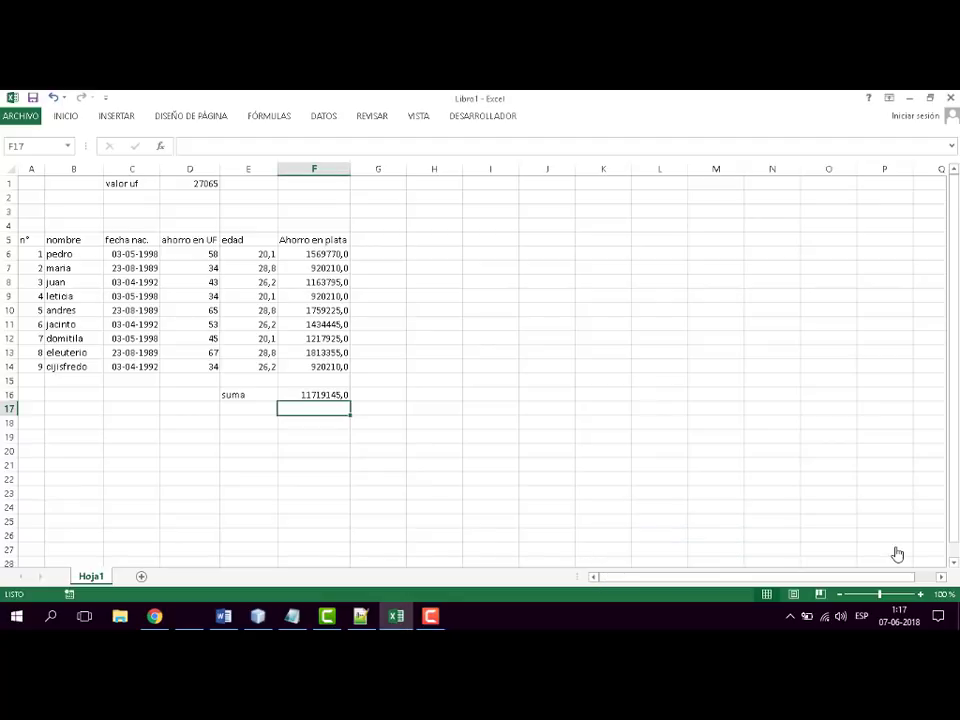
# - Inspect the range referenced by the SUMA formula in F16 and clear the cell
pyautogui.click(311, 394)
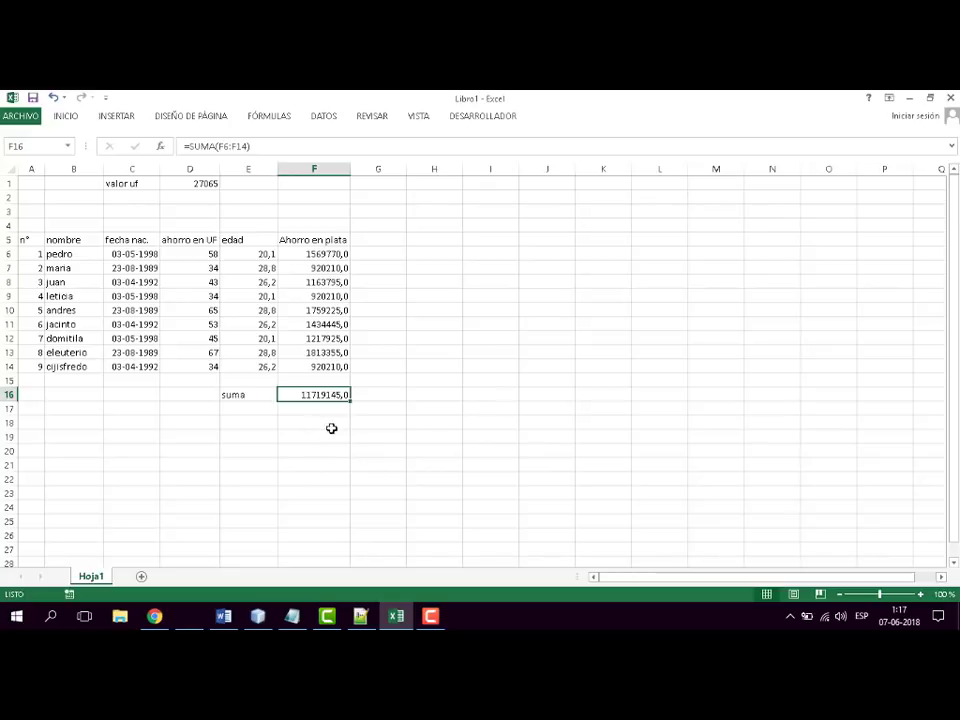
pyautogui.press('F2')
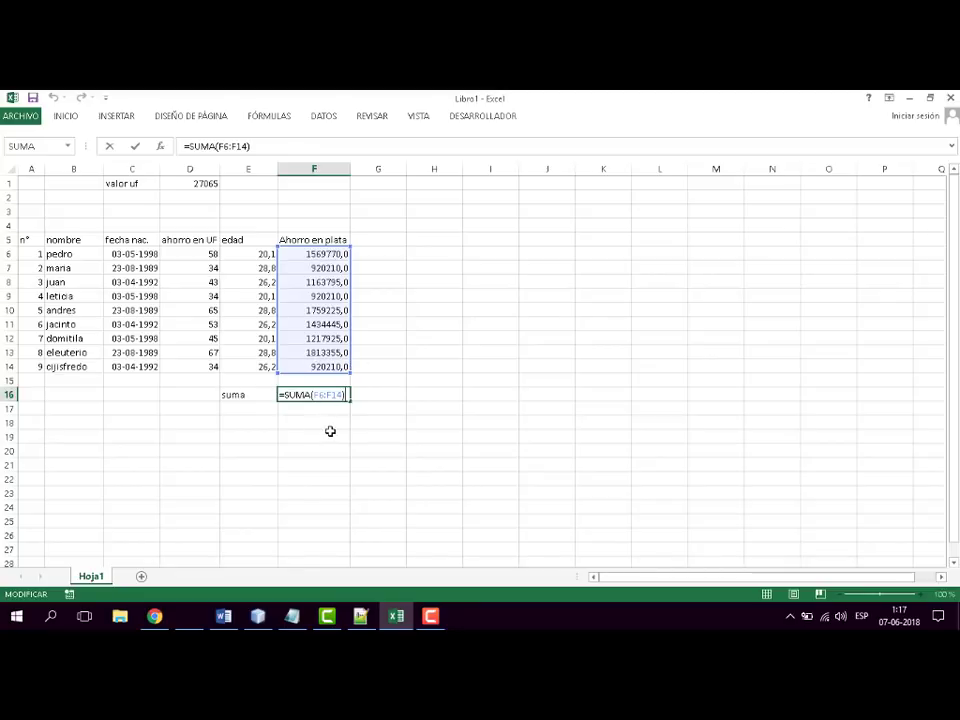
pyautogui.press('Escape')
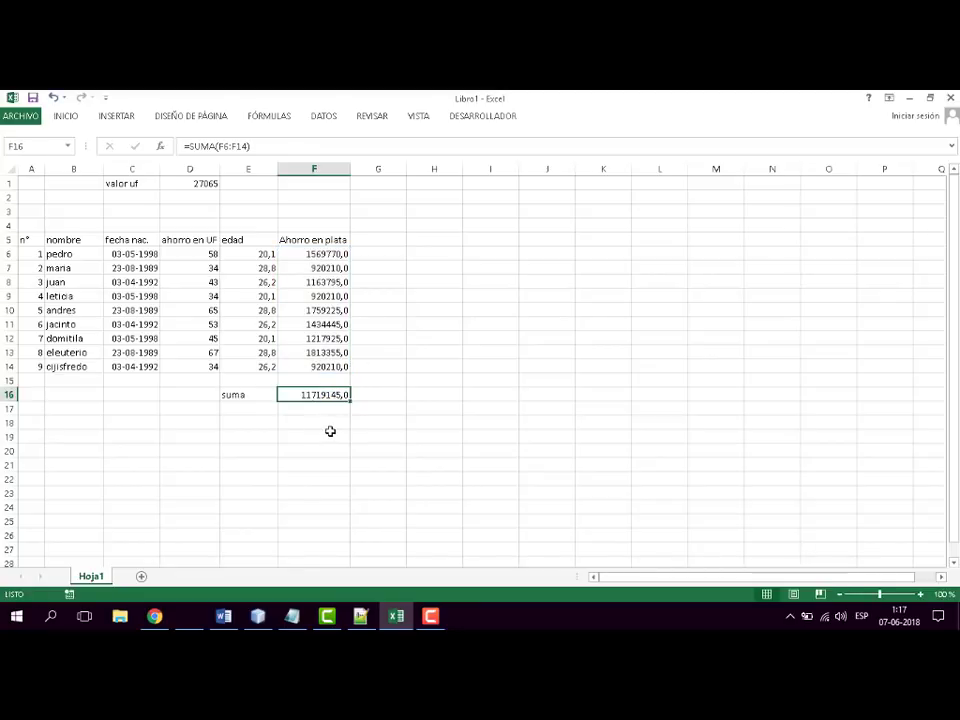
pyautogui.press('Delete')
pyautogui.click(348, 425)
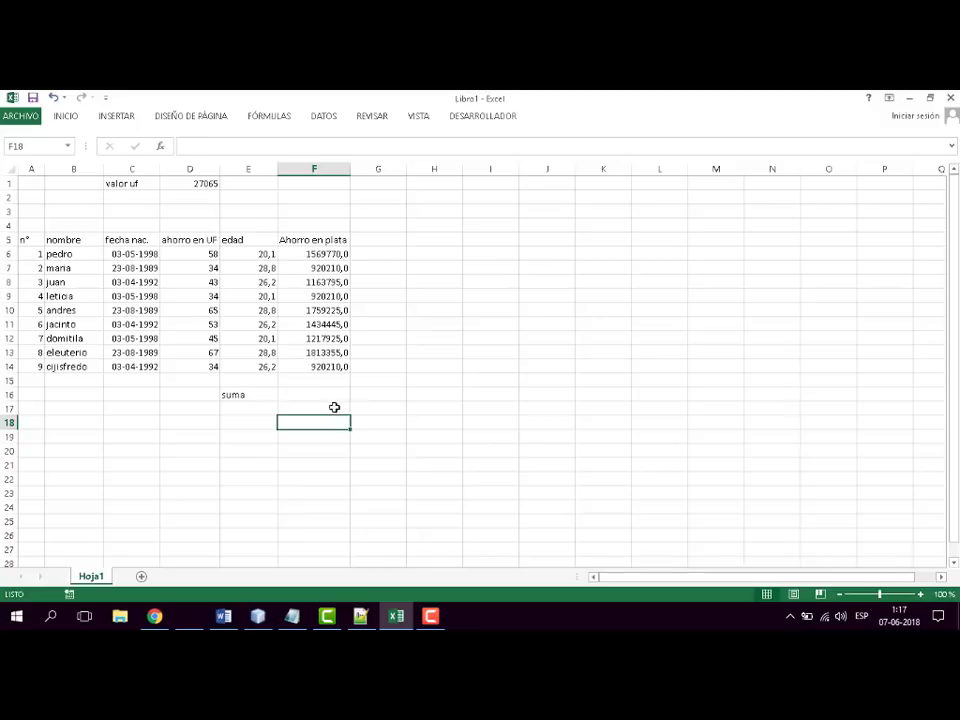
pyautogui.moveTo(334, 407); pyautogui.dragTo(330, 401)
pyautogui.click(420, 400)
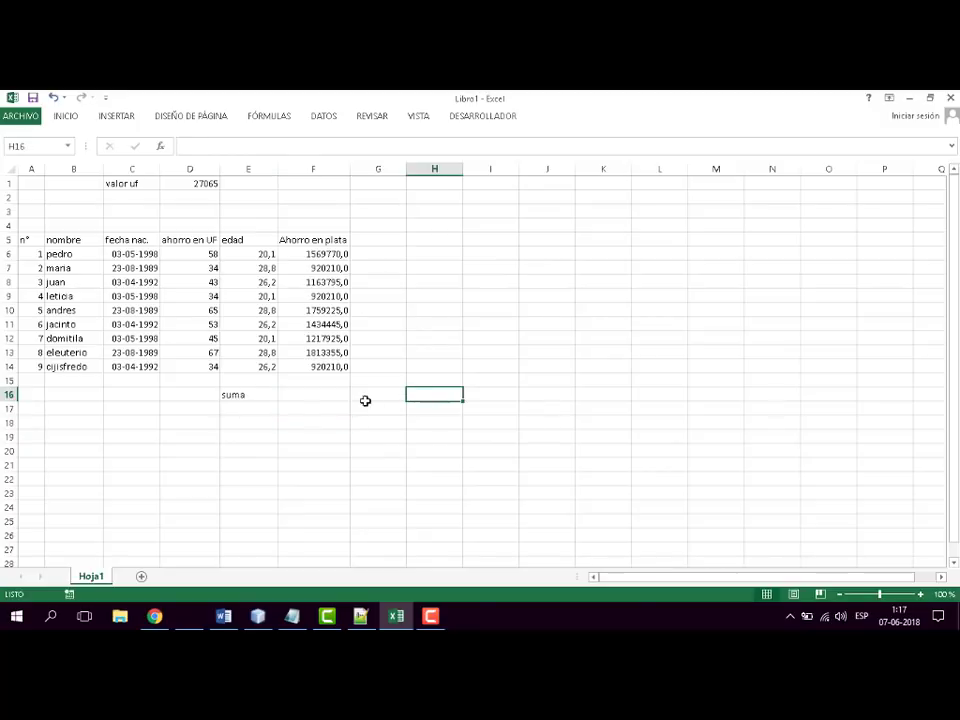
# - Re-enter the total of the Ahorro en plata column in F16 with =SUMA(F6:F14)
pyautogui.click(336, 395)
pyautogui.write('=')
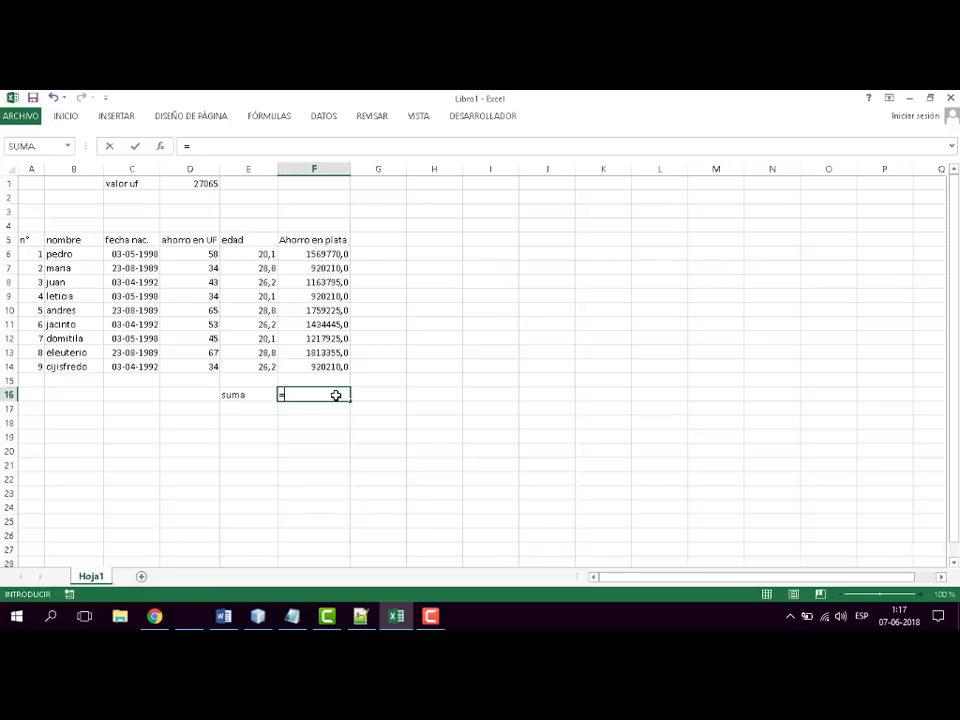
pyautogui.write('suma')
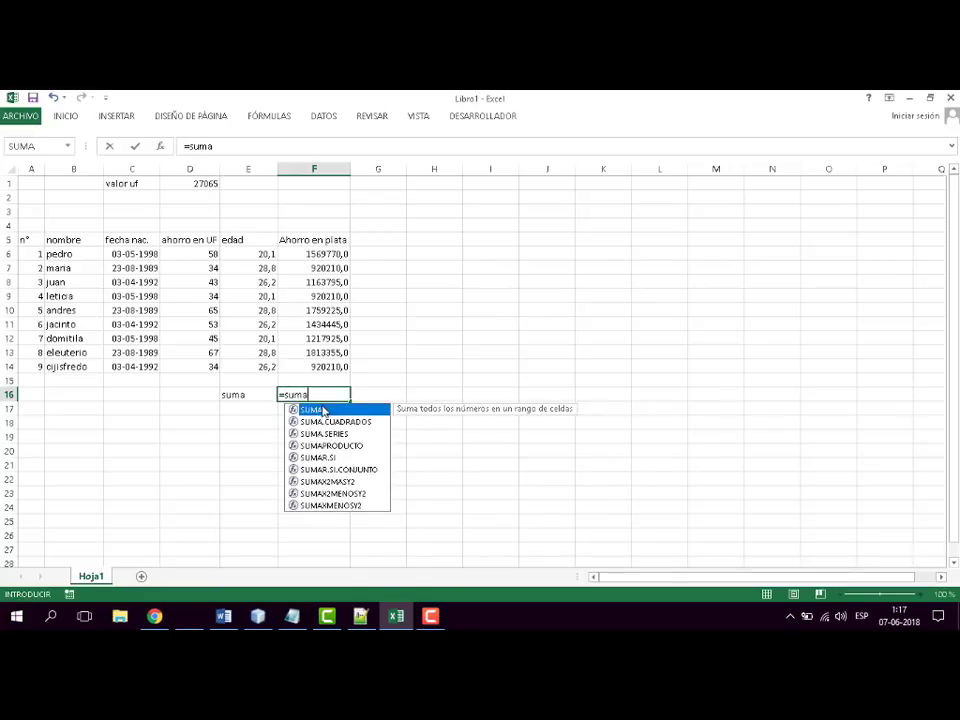
pyautogui.doubleClick(312, 410)
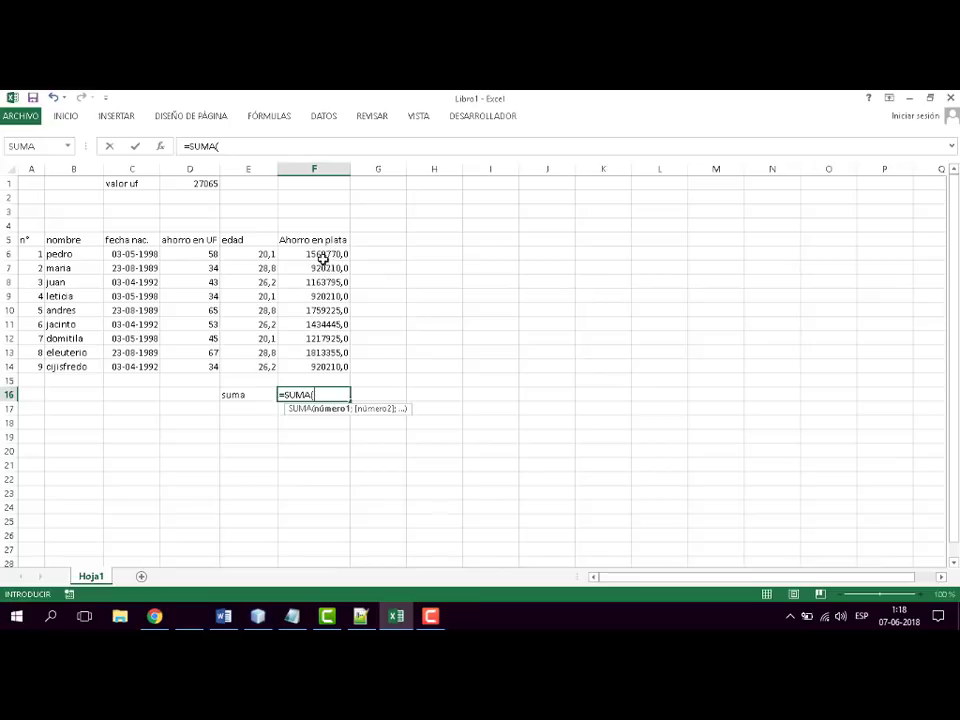
pyautogui.click(320, 367)
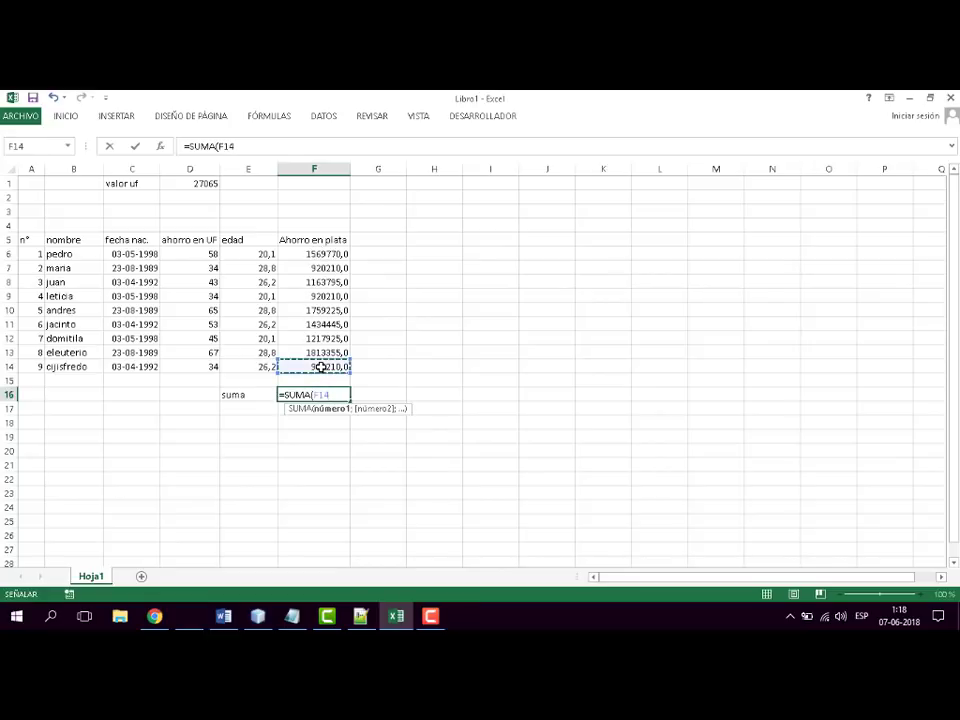
pyautogui.moveTo(320, 367); pyautogui.dragTo(315, 255)
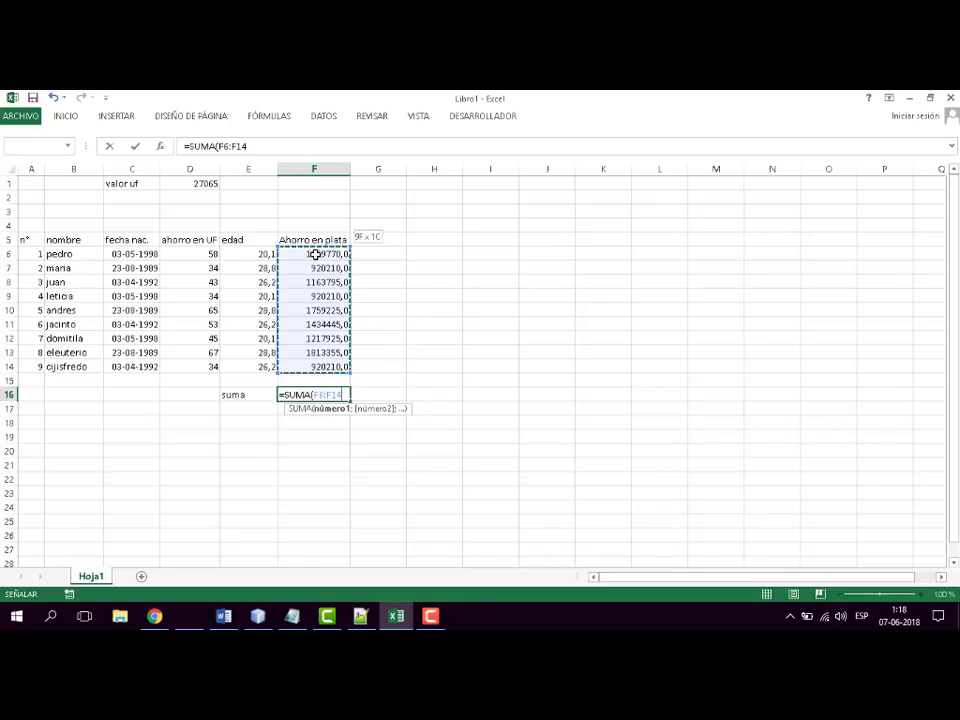
pyautogui.moveTo(315, 255); pyautogui.dragTo(316, 255)
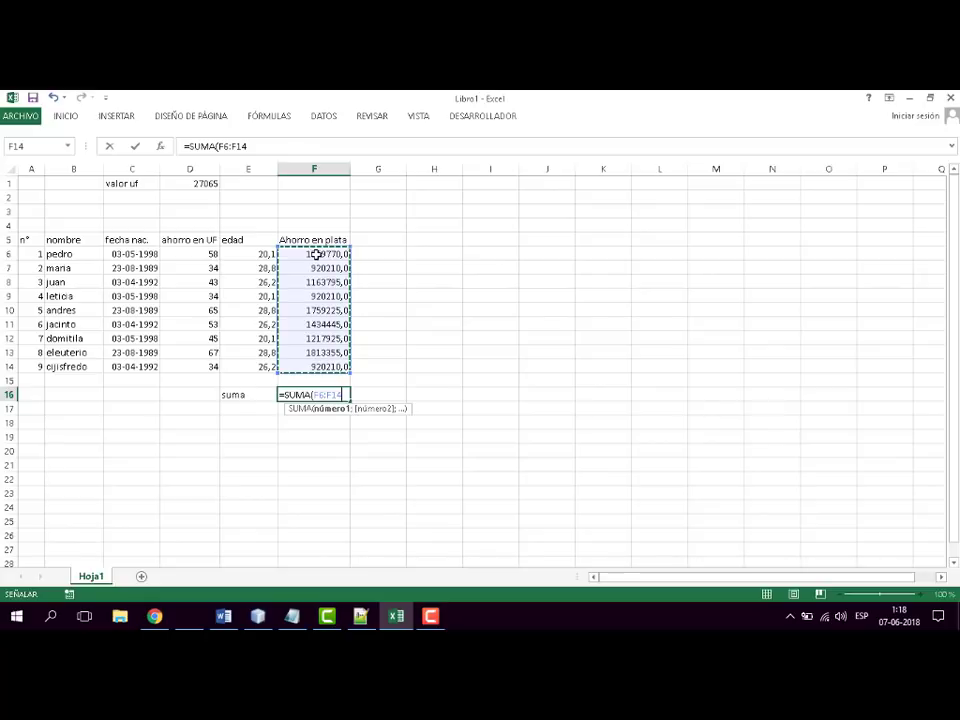
pyautogui.write(')')
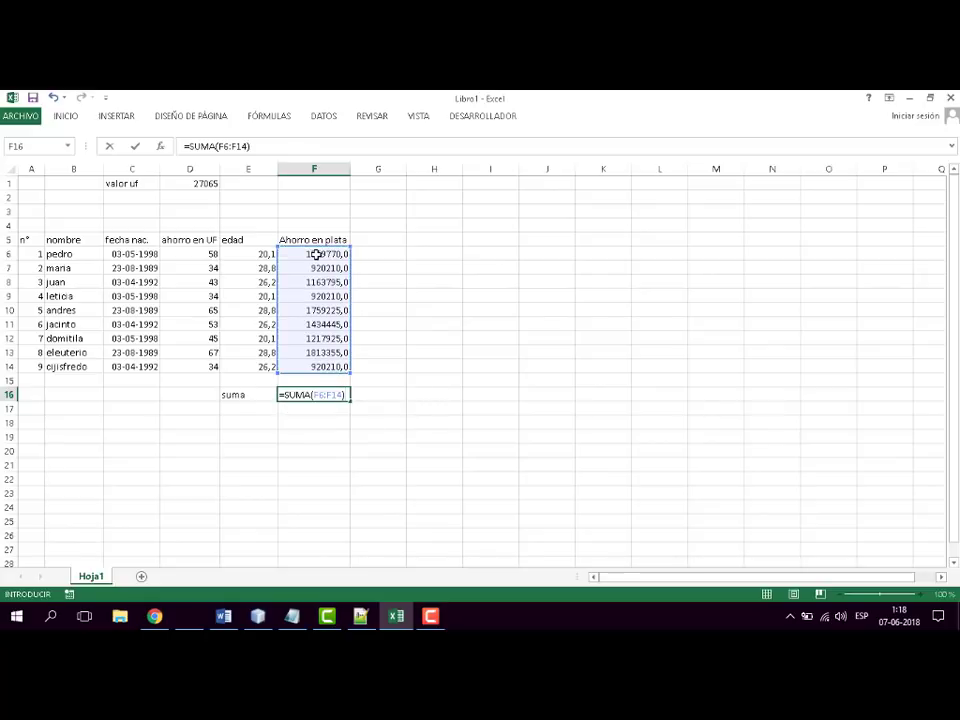
pyautogui.press('Return')
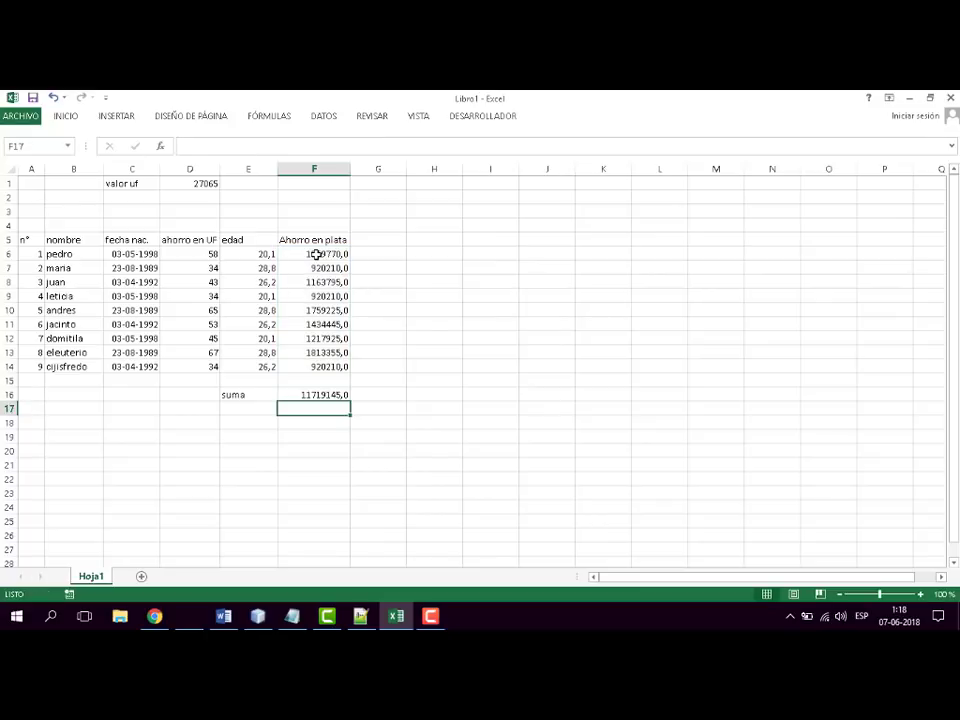
# - Examine the SUMA formula in F16 and the cell range it references
pyautogui.click(328, 395)
pyautogui.write('w')
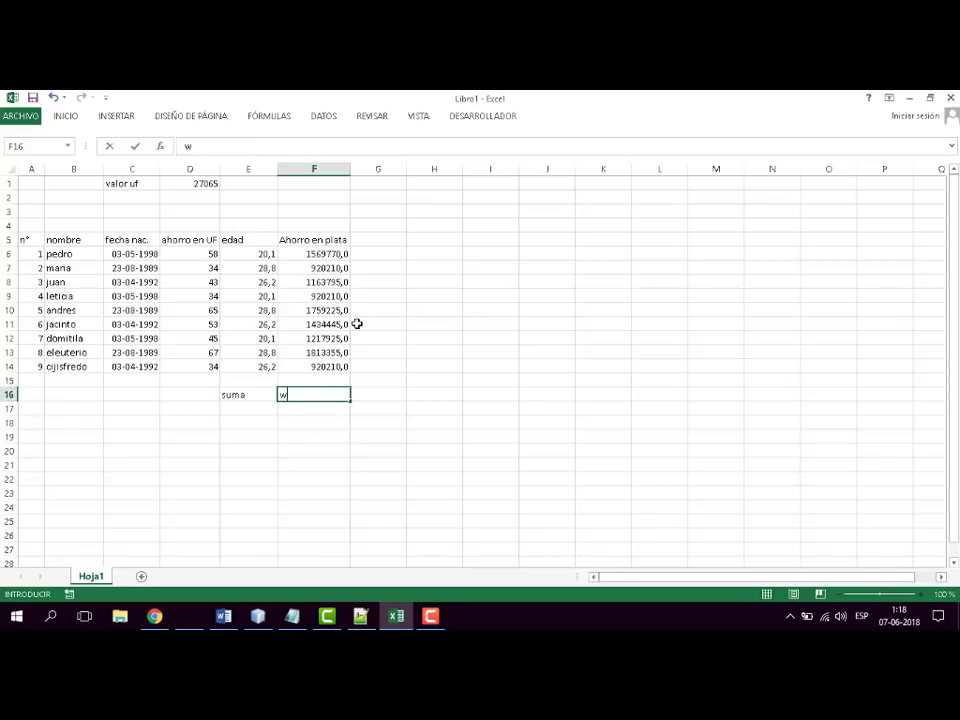
pyautogui.press('Escape')
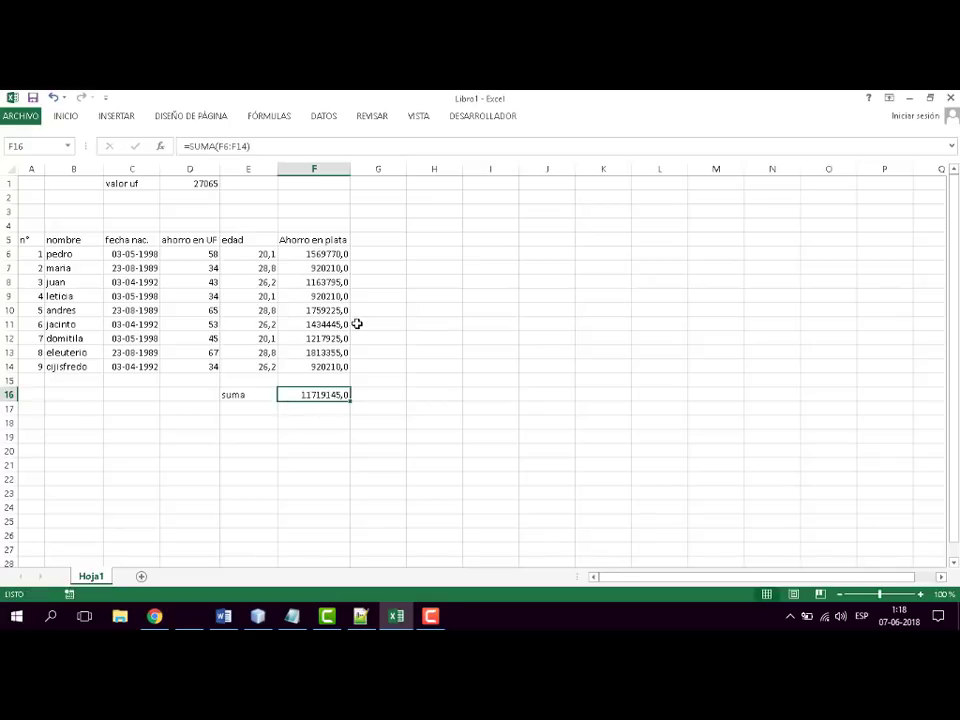
pyautogui.press('F2')
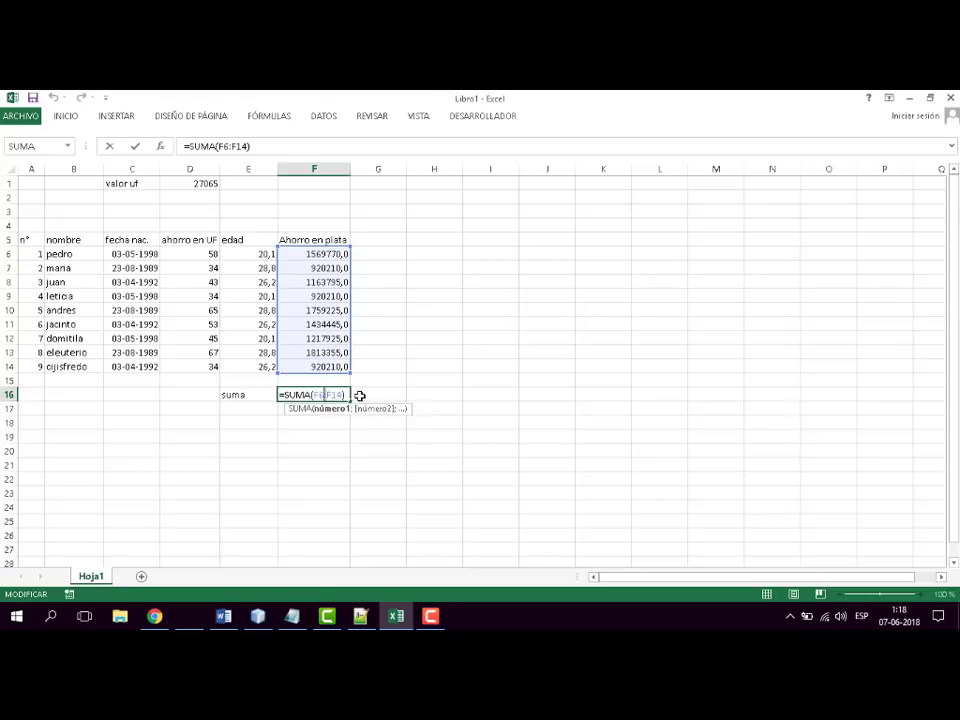
pyautogui.click(392, 394)
pyautogui.click(298, 394)
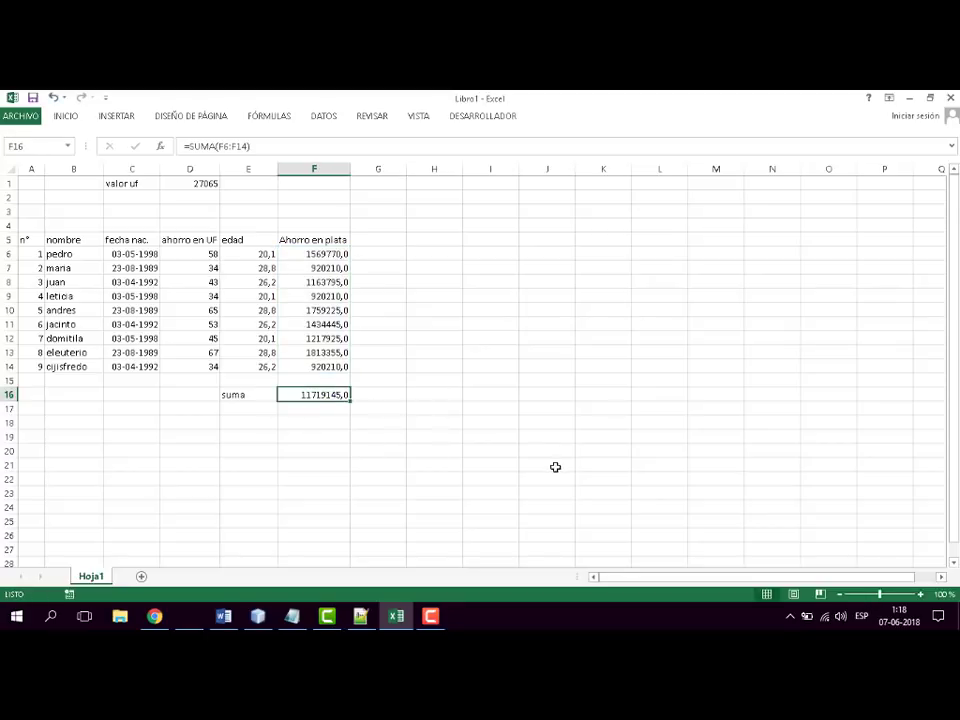
pyautogui.click(250, 405)
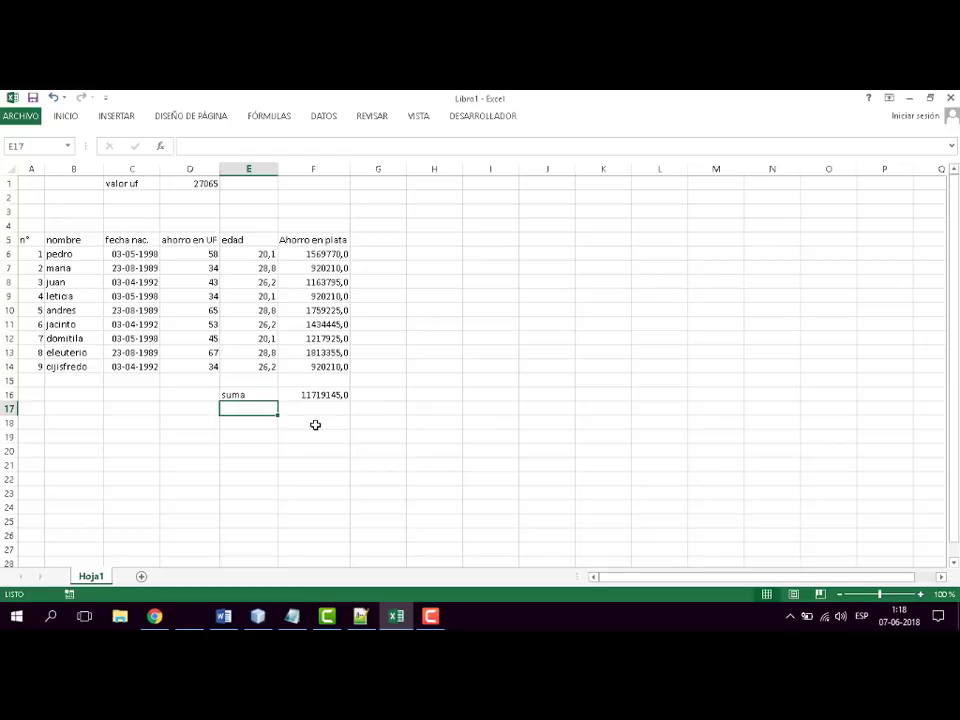
pyautogui.write('=')
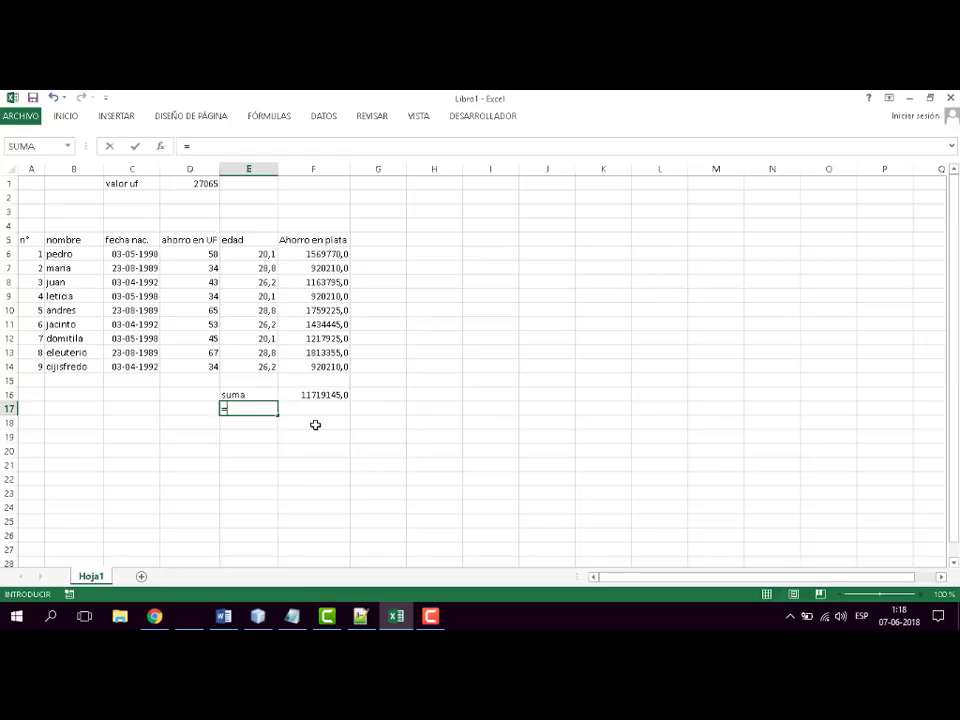
pyautogui.write('suma')
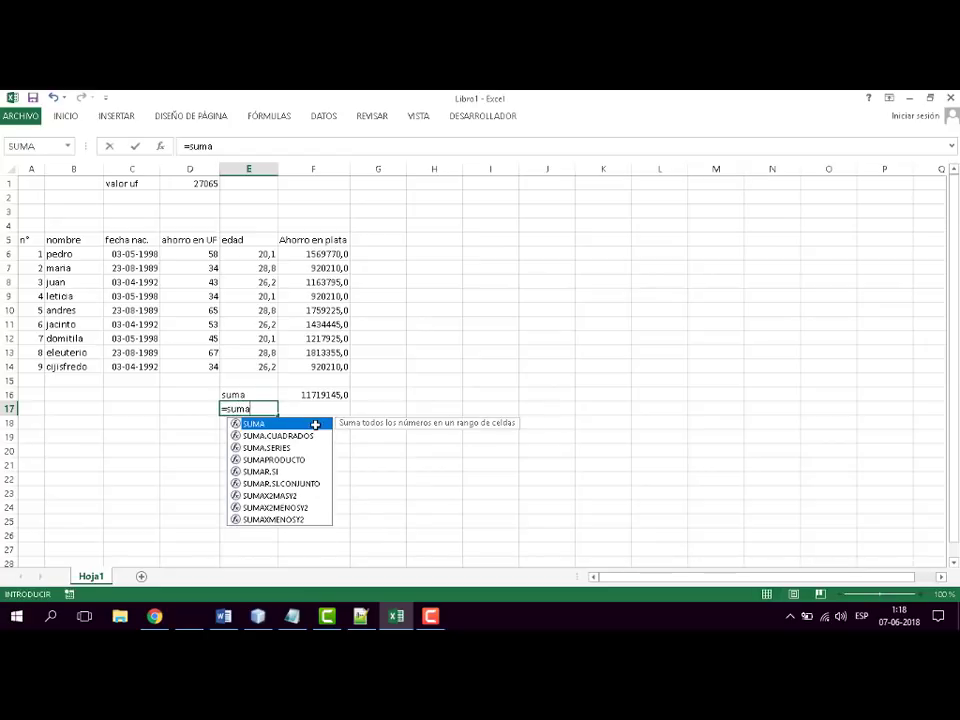
pyautogui.press('Escape')
pyautogui.press('Escape')
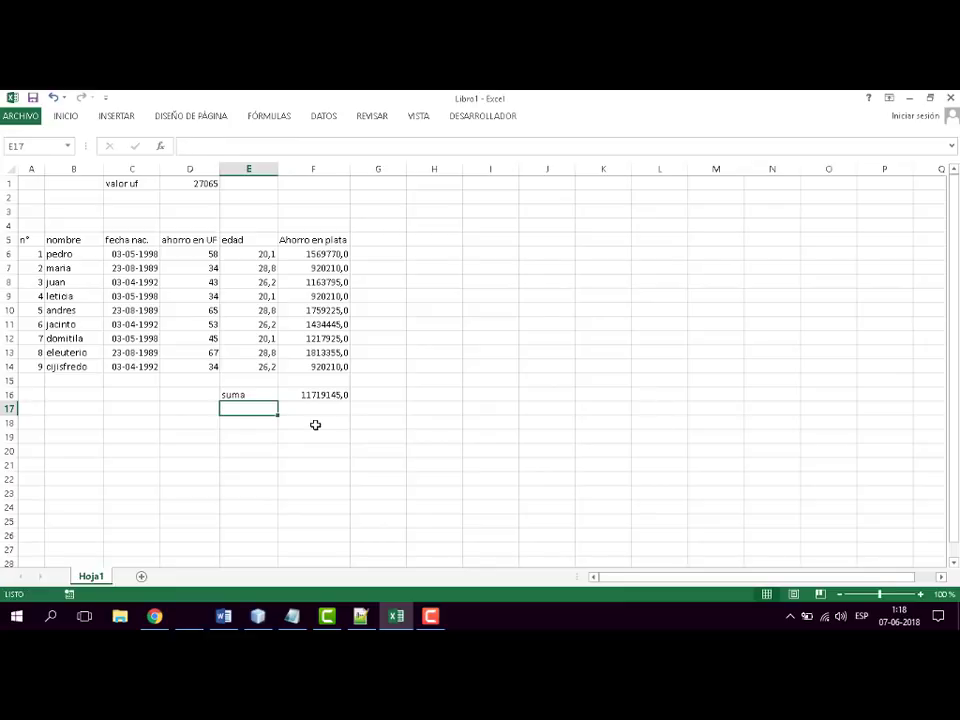
# - Add four separate Ahorro en plata cells in F17 with =SUMA(F14;F11;F8;F6)
pyautogui.press('Right')
pyautogui.write('=s')
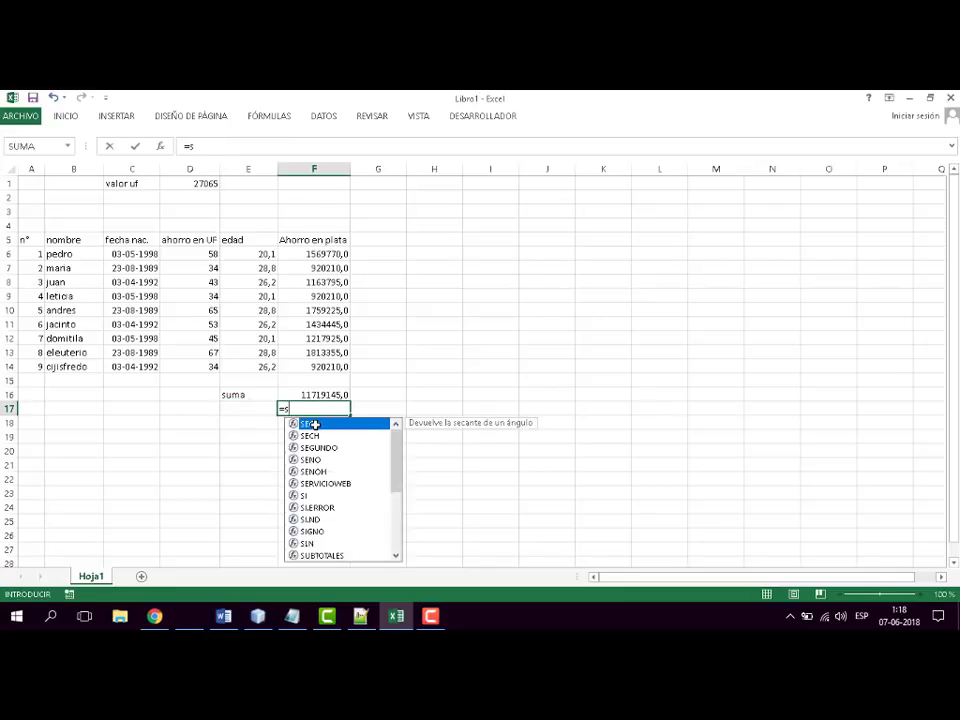
pyautogui.write('uma(')
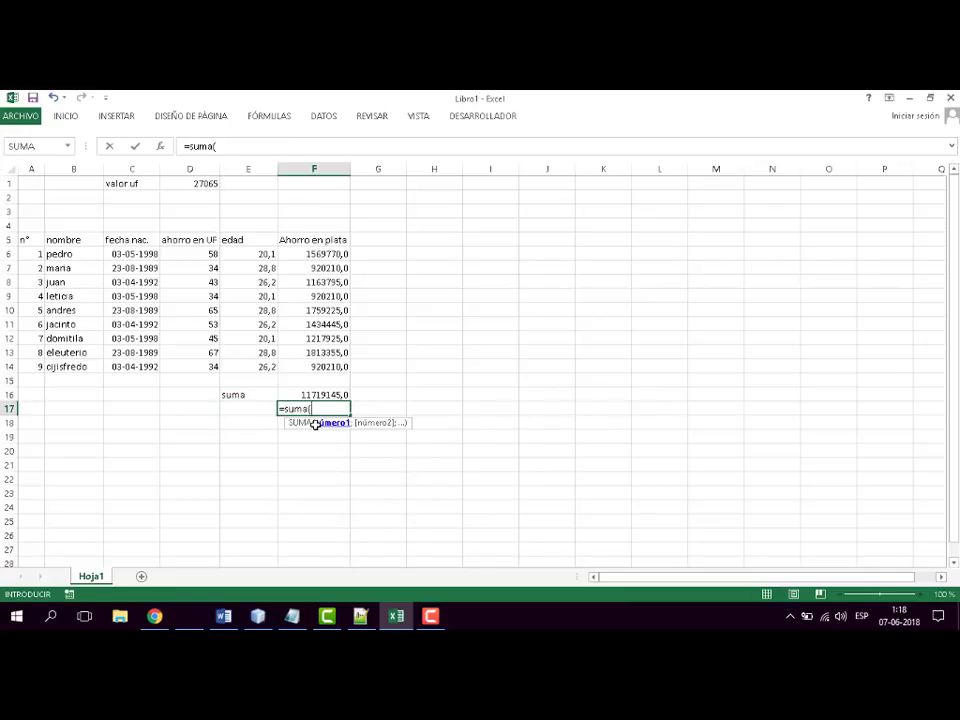
pyautogui.click(331, 367)
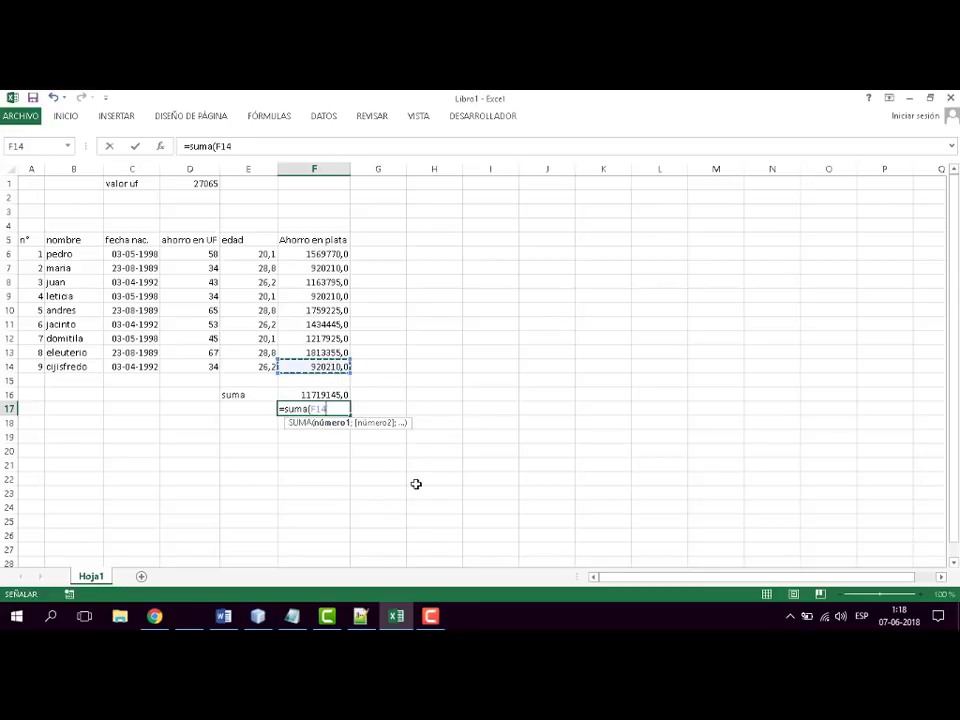
pyautogui.write(';')
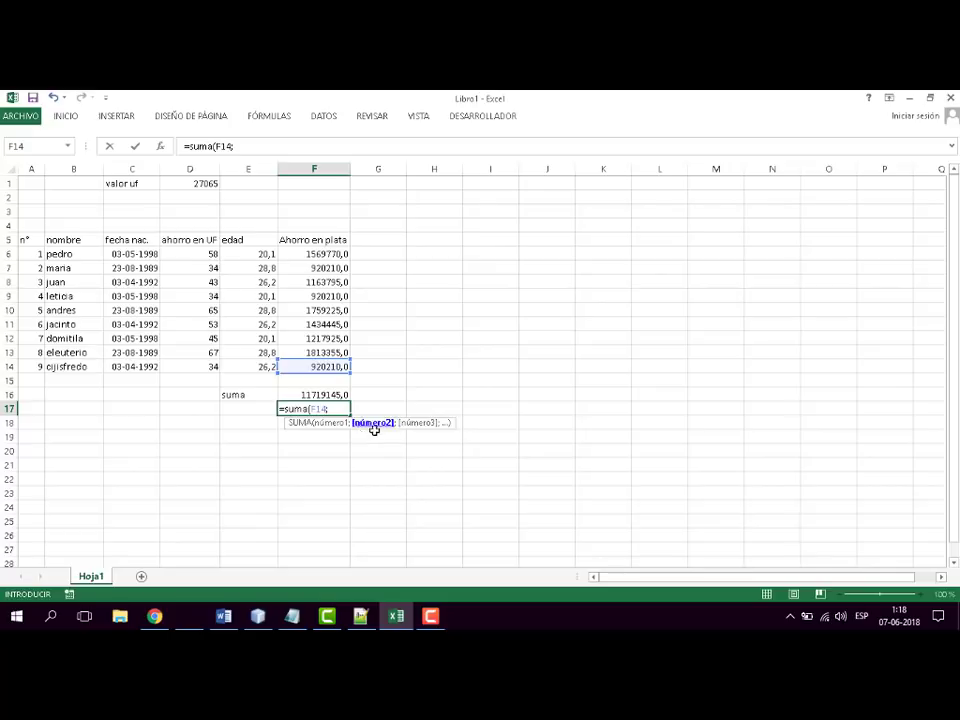
pyautogui.click(331, 325)
pyautogui.write(';')
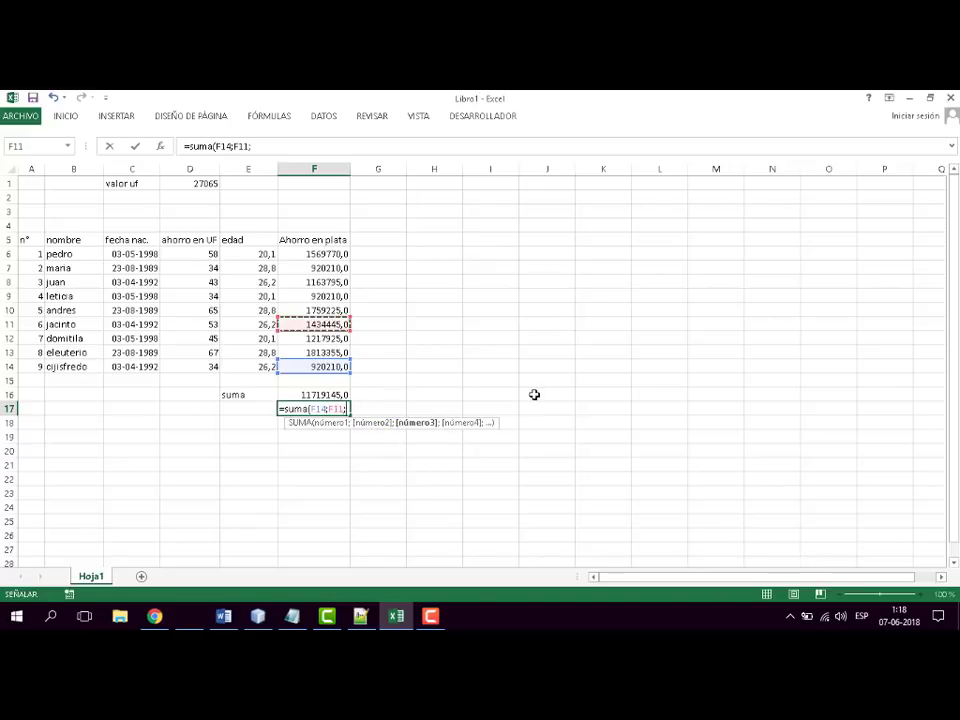
pyautogui.click(310, 282)
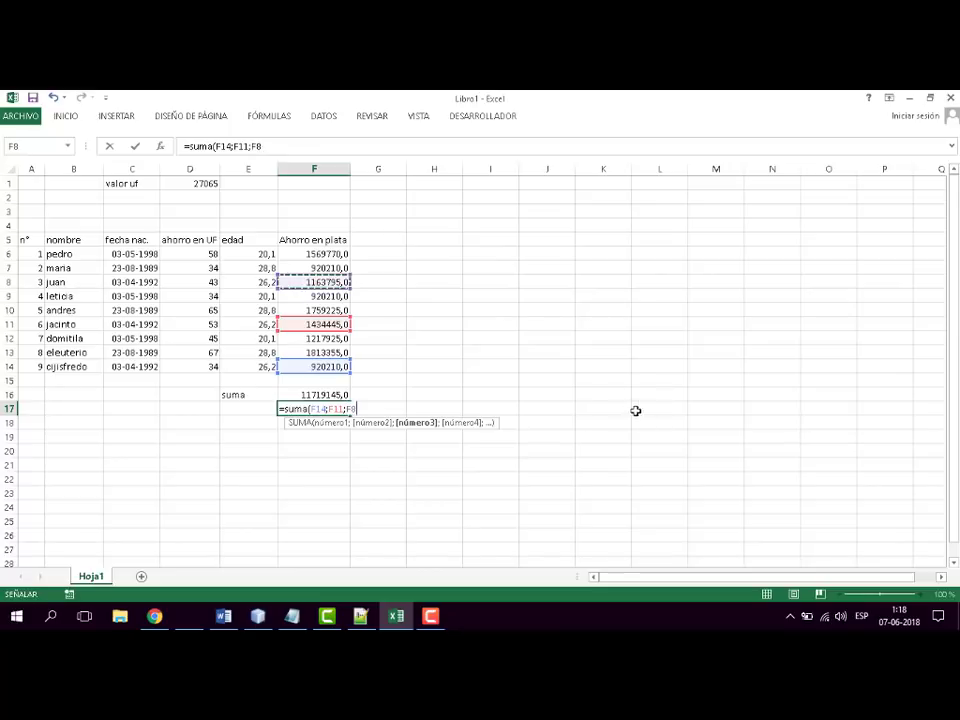
pyautogui.write(';')
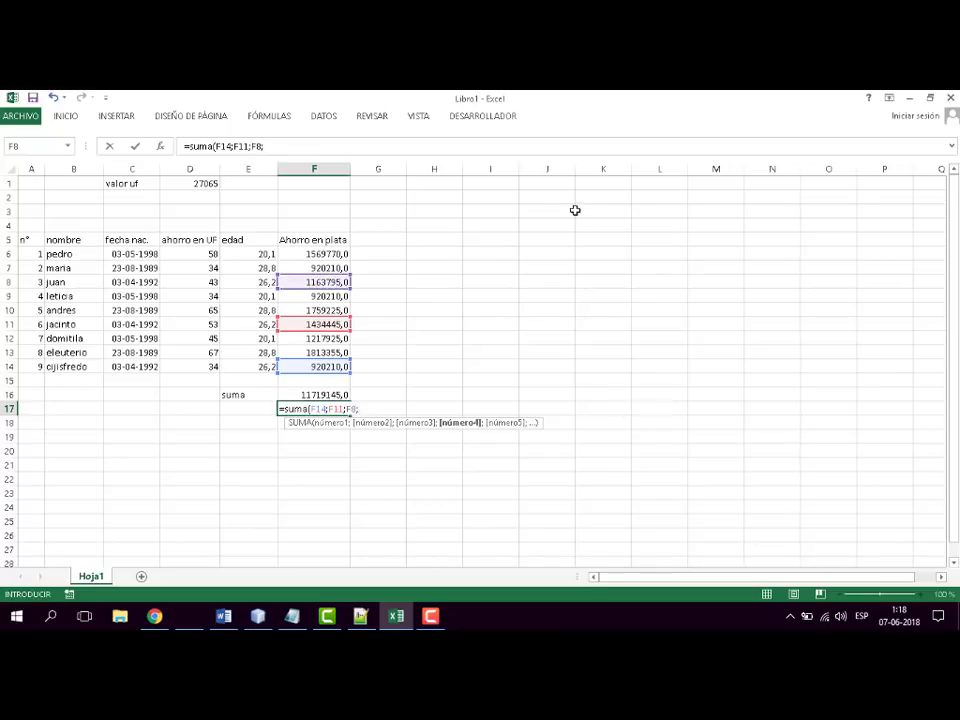
pyautogui.click(315, 255)
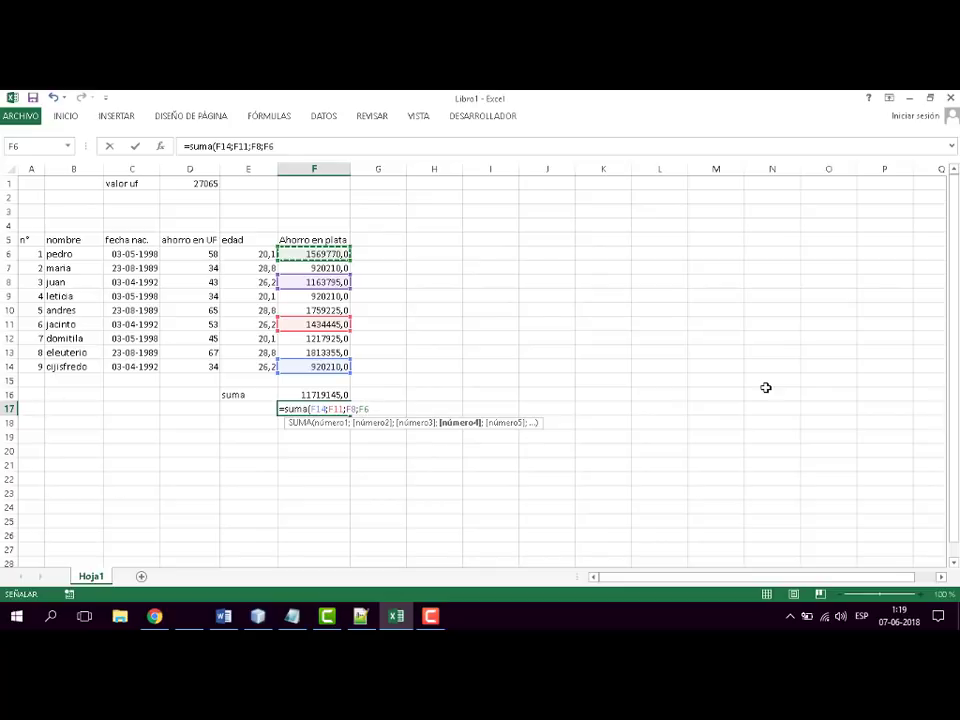
pyautogui.write(')')
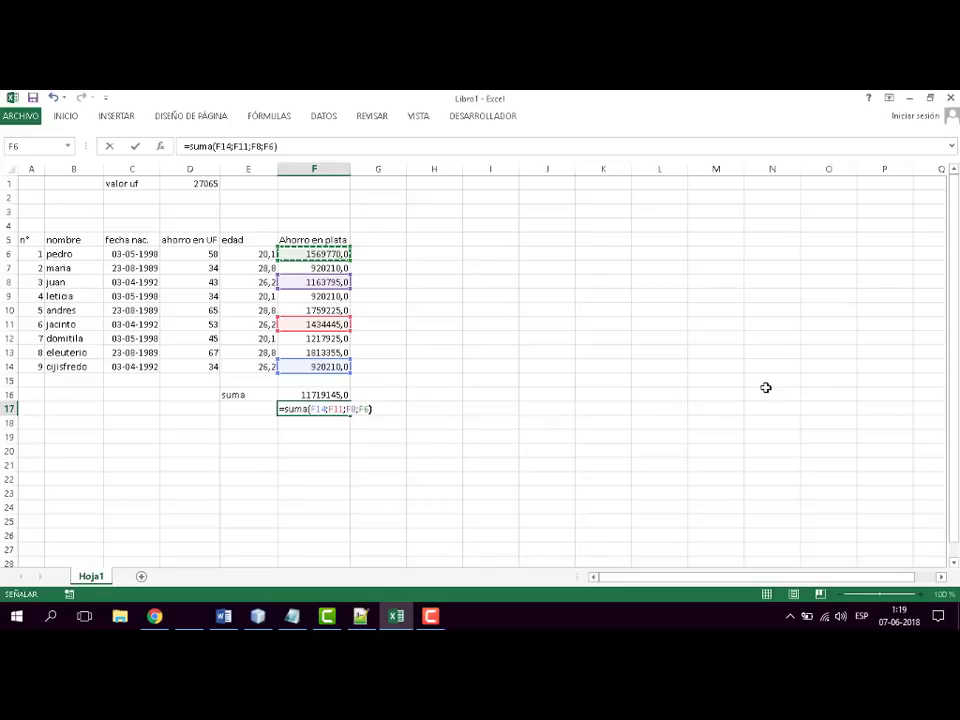
pyautogui.press('Return')
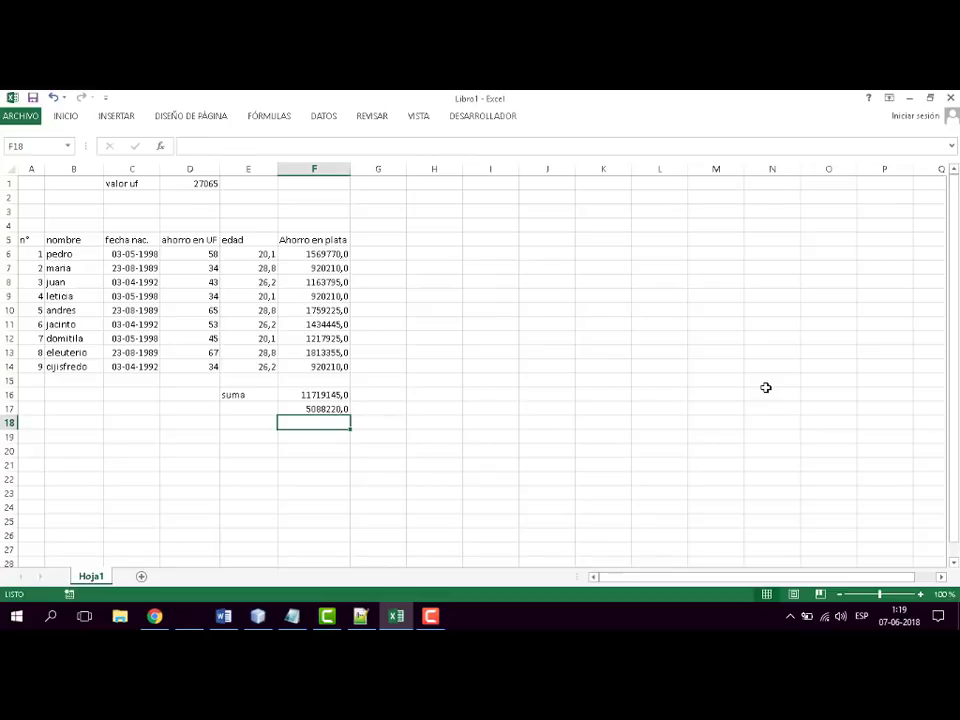
# - Check the SUMA formula with individual cell references in F17
pyautogui.click(343, 408)
pyautogui.click(422, 424)
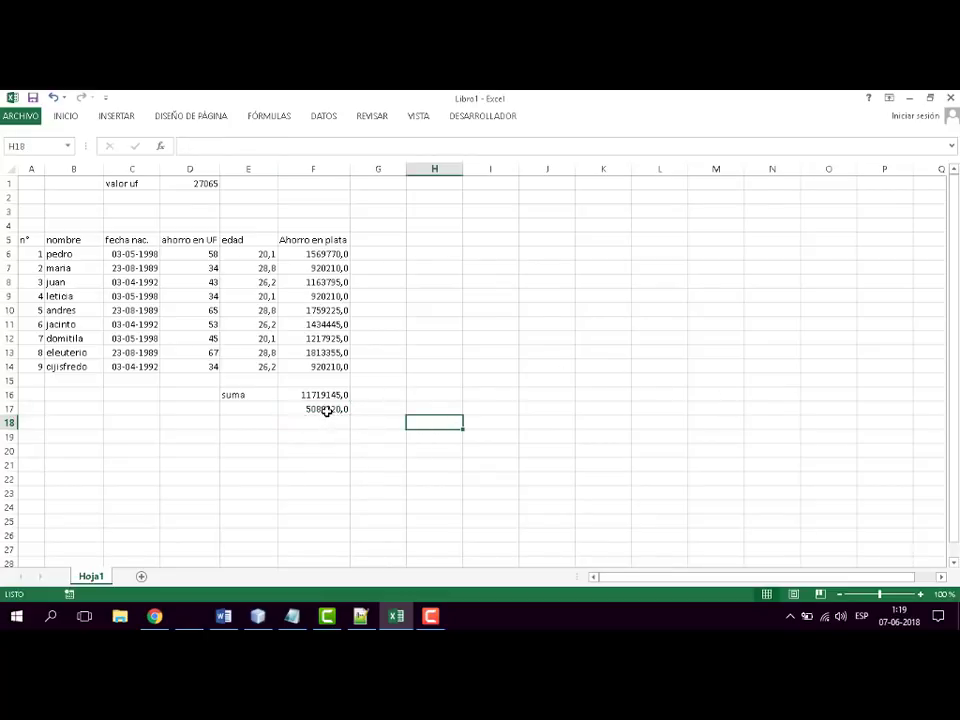
pyautogui.click(326, 410)
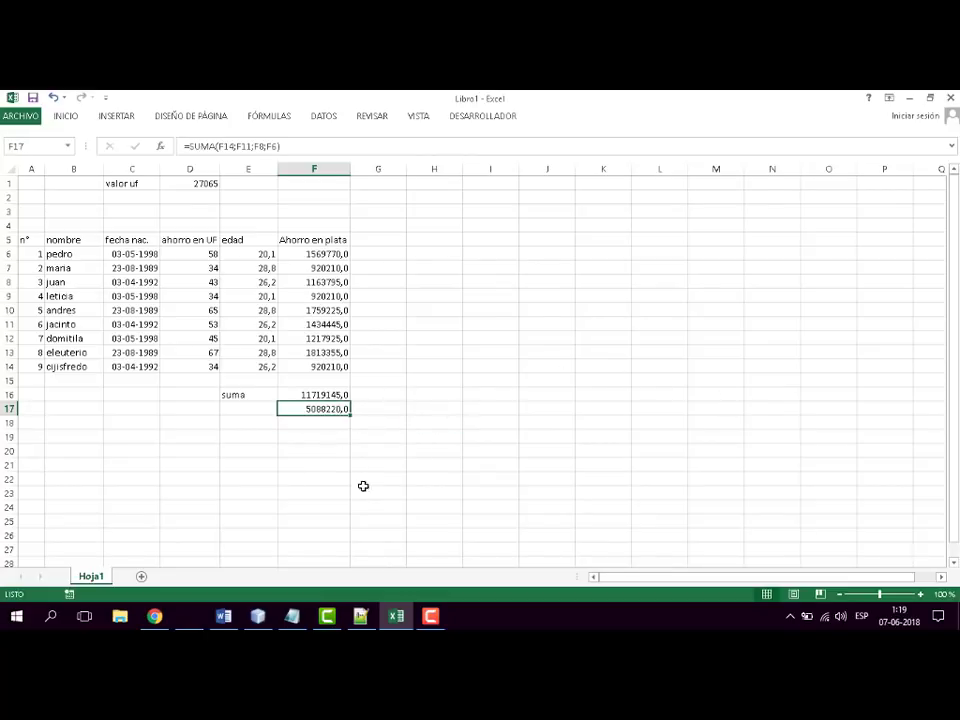
pyautogui.click(431, 379)
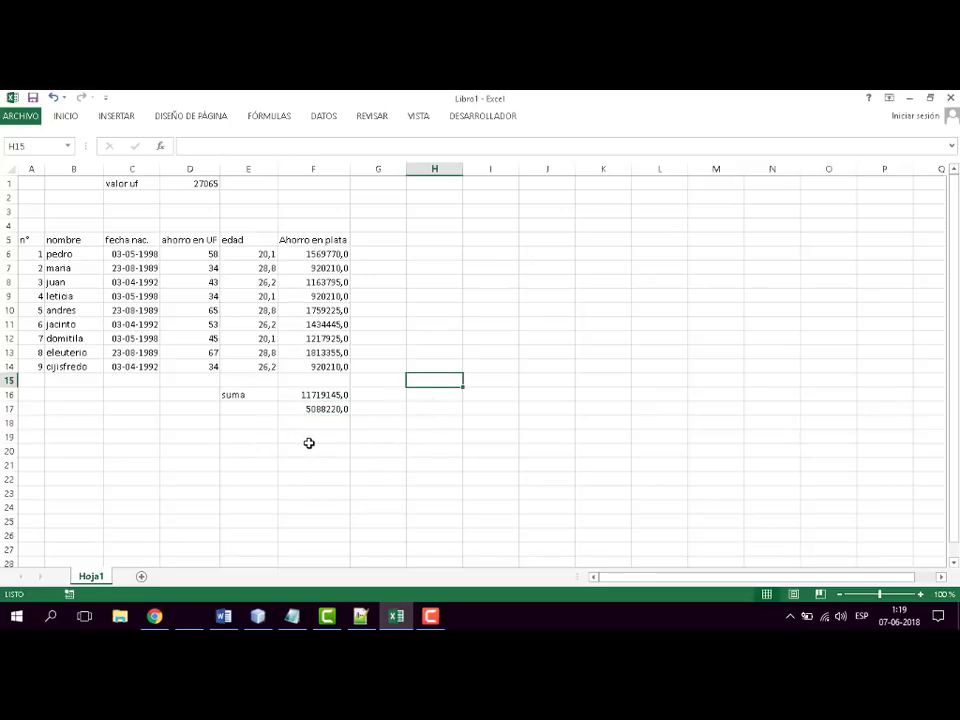
# - Enter the label resta in E18 and begin a formula beside it in F18
pyautogui.click(241, 425)
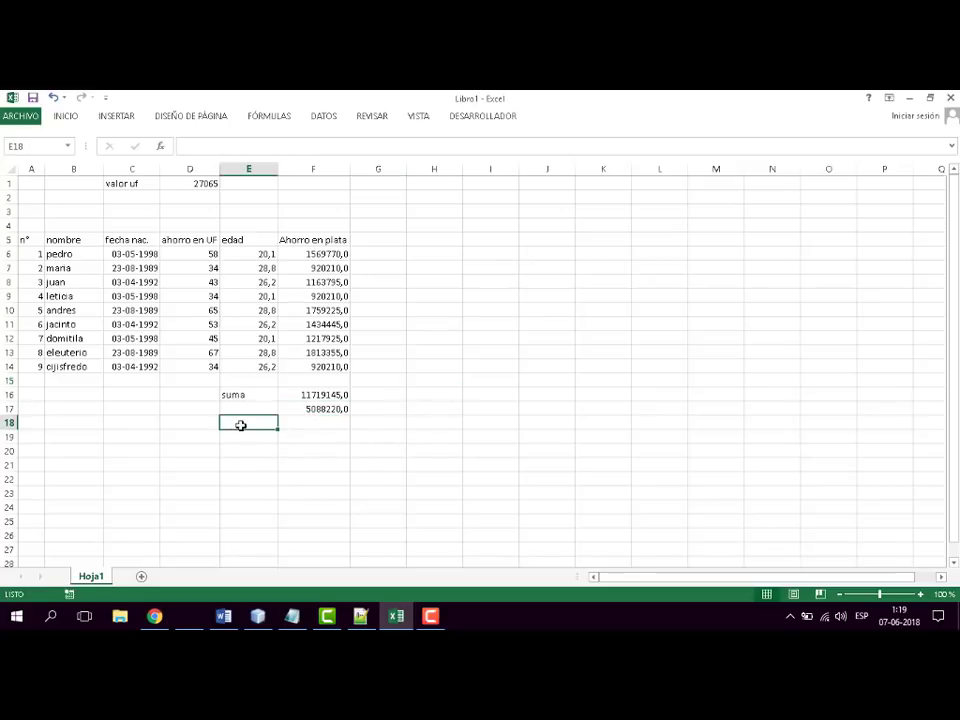
pyautogui.write('resta')
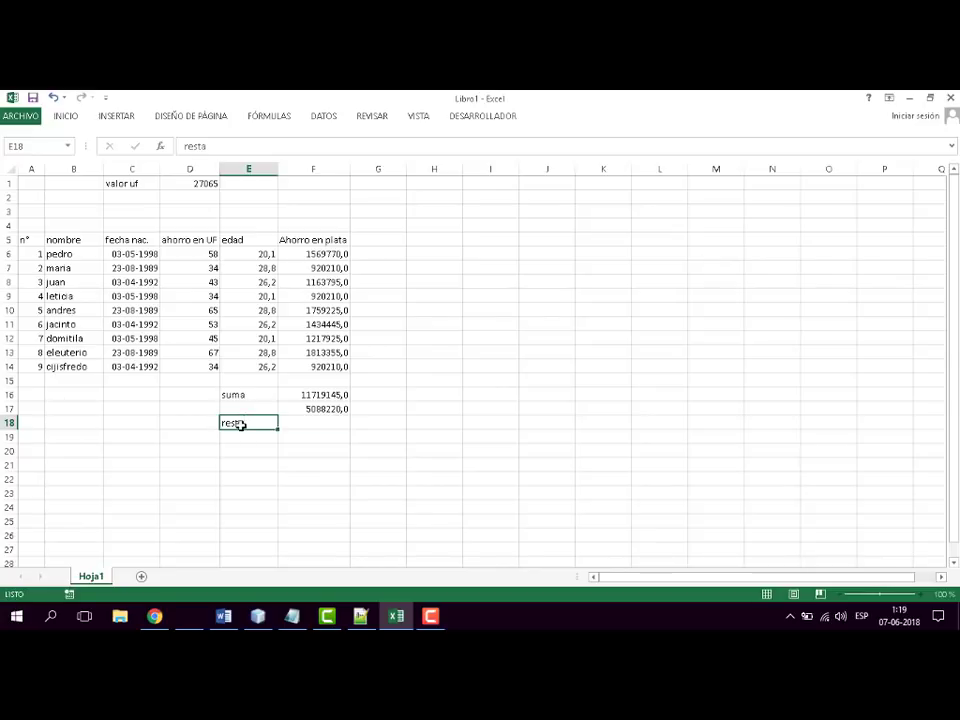
pyautogui.press('Tab')
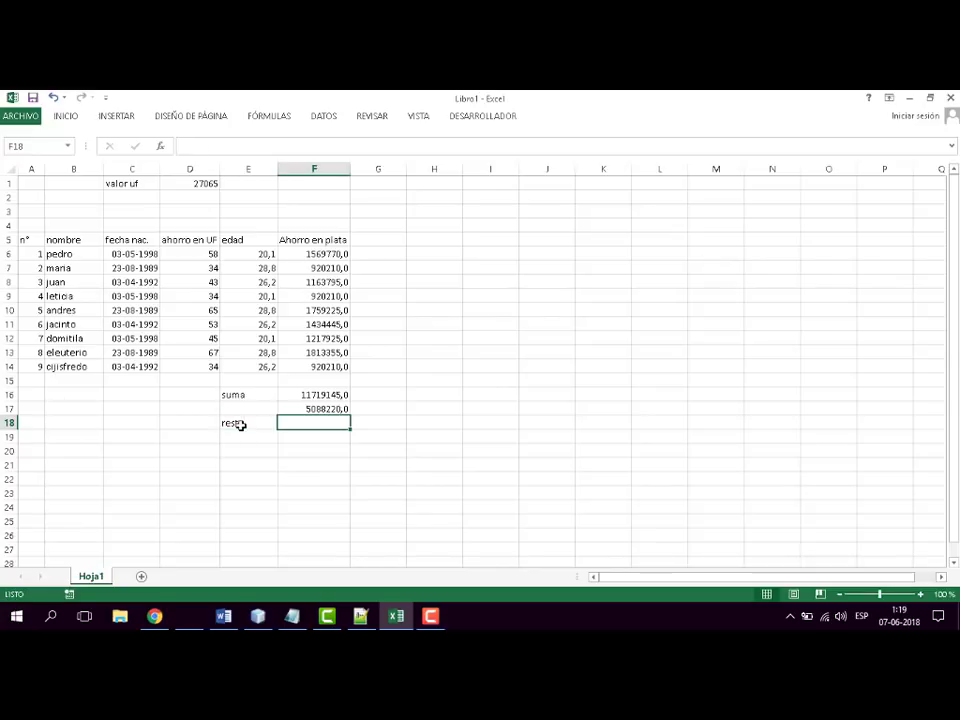
pyautogui.write('=resta')
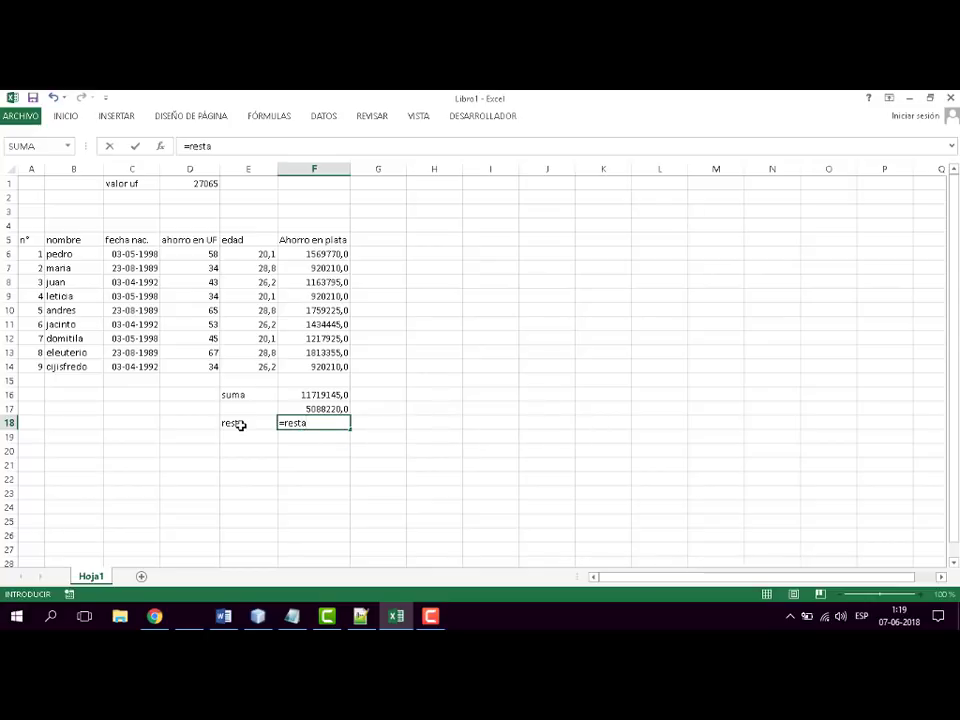
pyautogui.press('BackSpace')
pyautogui.press('BackSpace')
pyautogui.press('BackSpace')
pyautogui.press('BackSpace')
pyautogui.press('BackSpace')
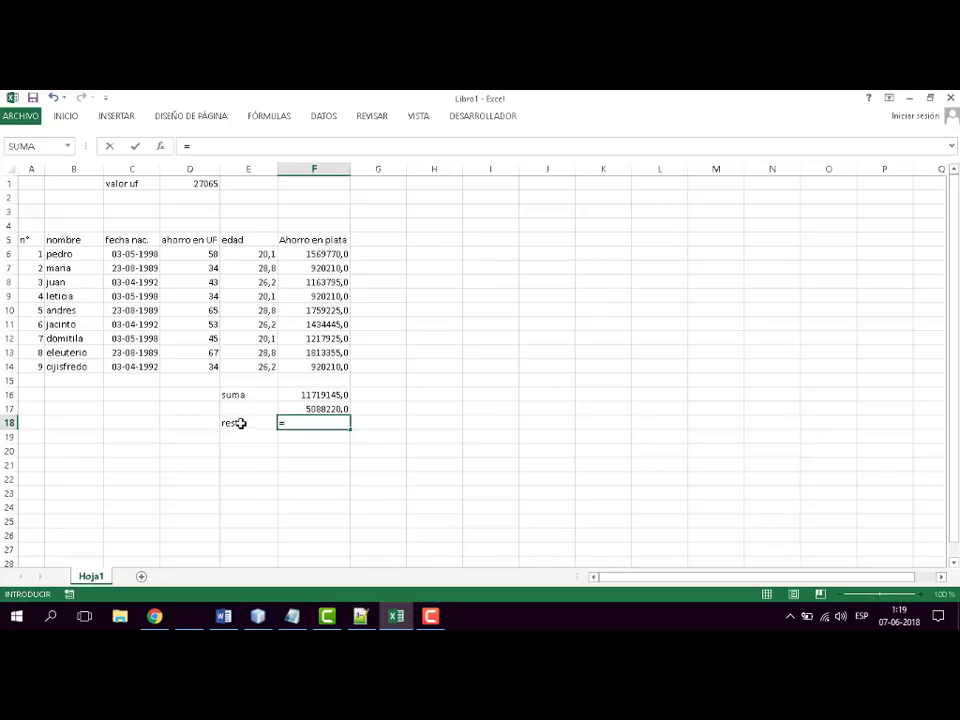
# - Complete the subtraction beside the resta label in F18 as =F16-F17
pyautogui.click(338, 395)
pyautogui.write('-')
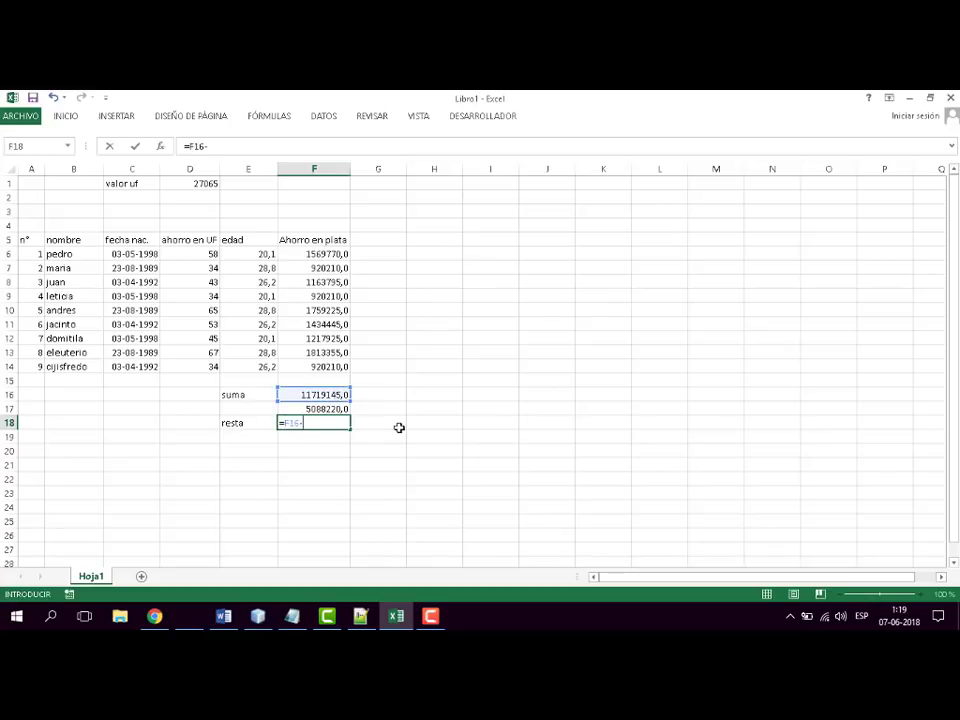
pyautogui.click(330, 408)
pyautogui.press('Return')
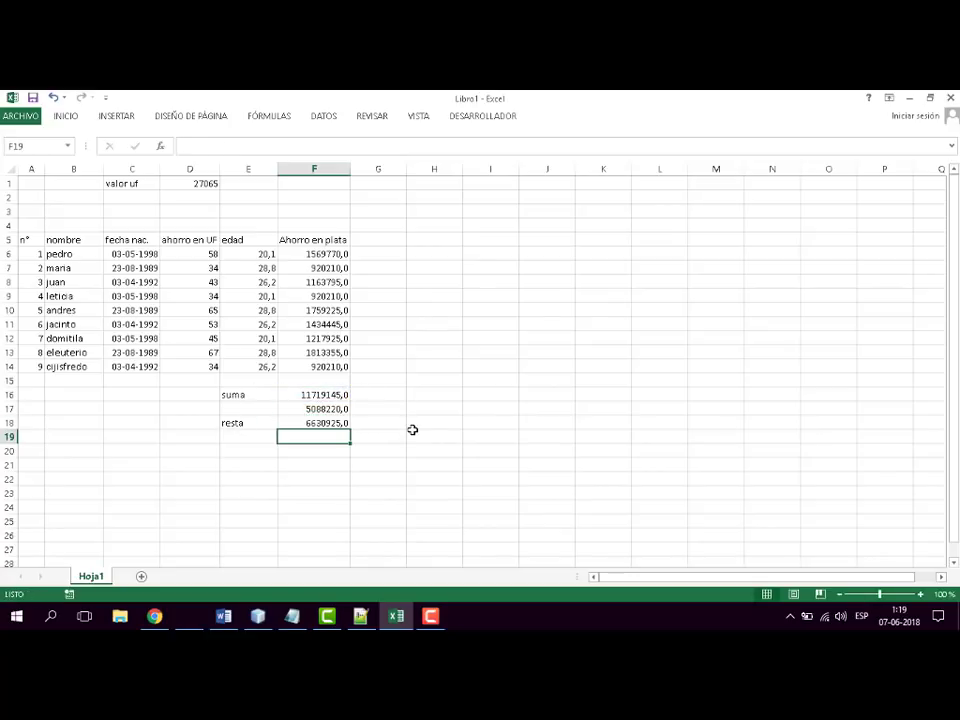
# - Check the subtraction formula in F18 and the two cells it references
pyautogui.press('Up')
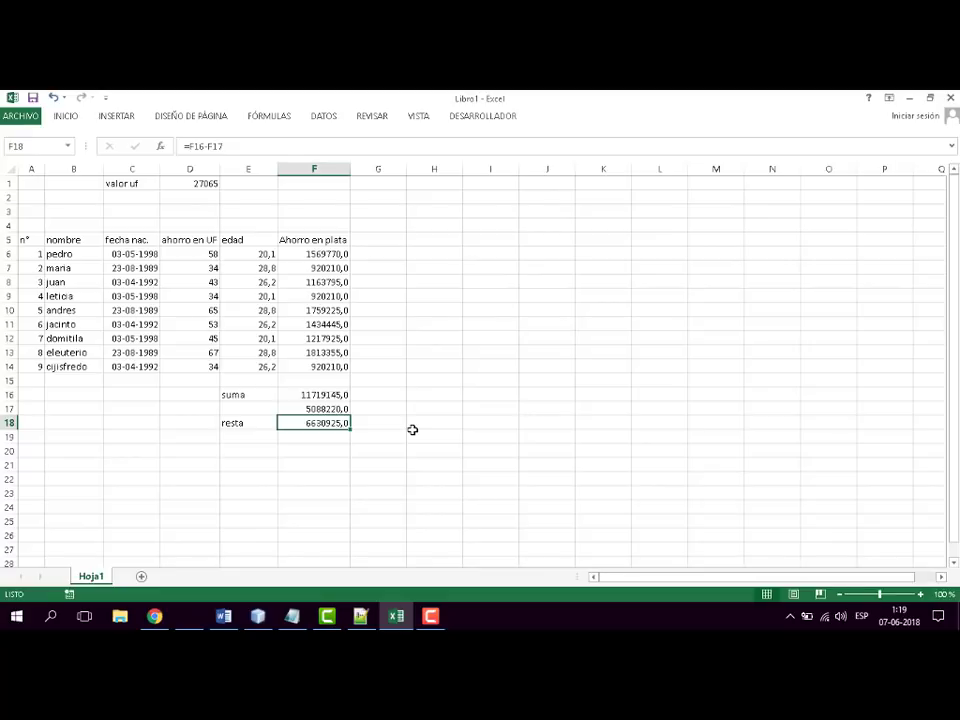
pyautogui.press('F2')
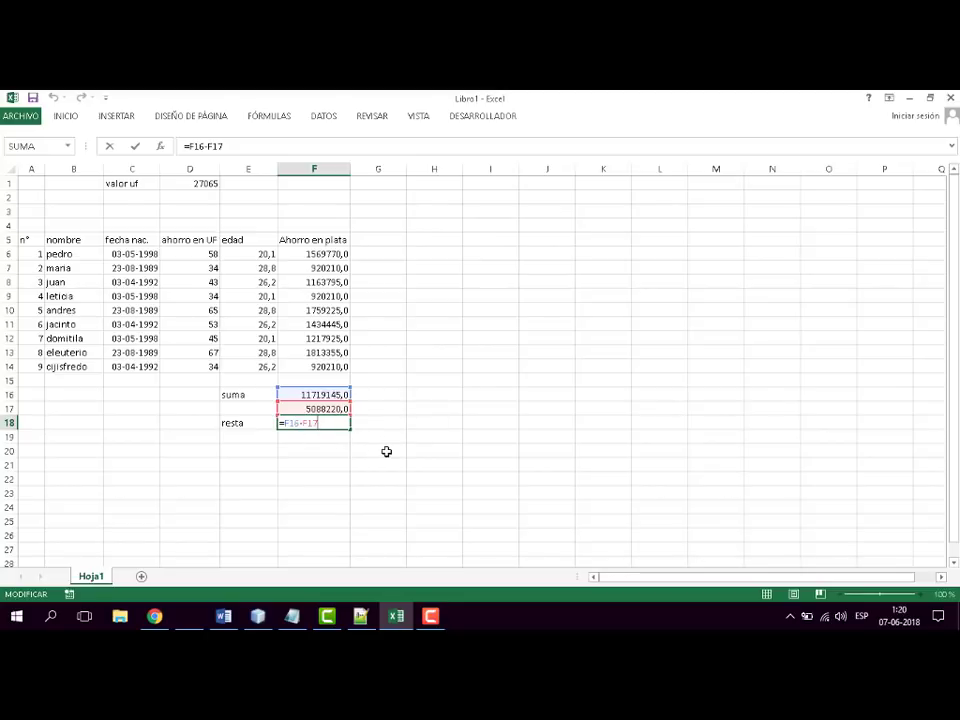
pyautogui.press('Return')
# - Enter the label promedio in E20 and begin a PROMEDIO formula beside it in F20
pyautogui.press('Down')
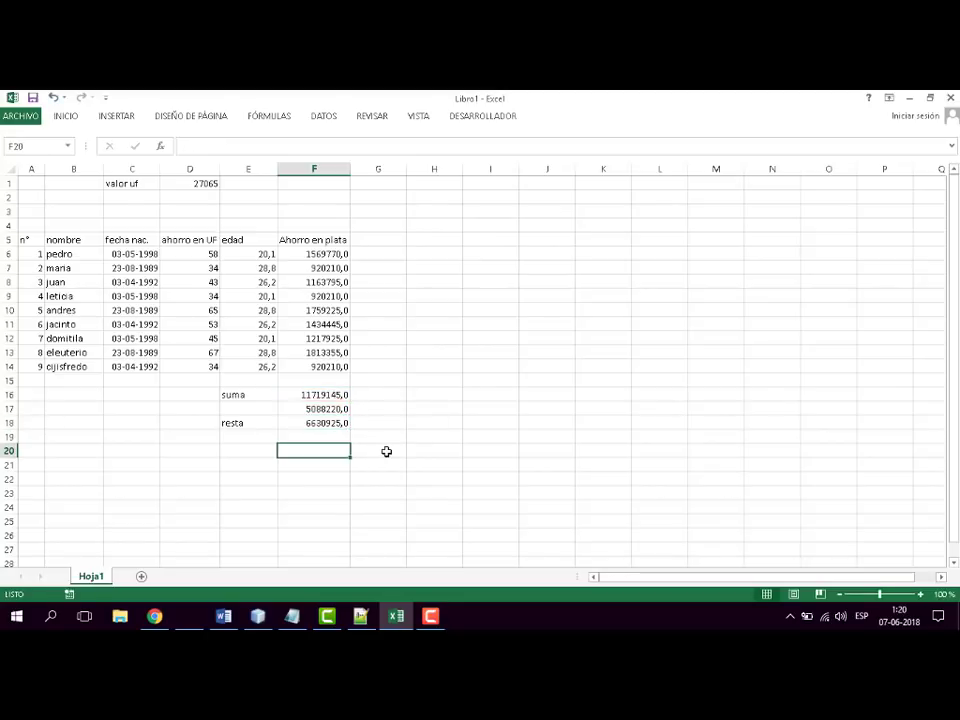
pyautogui.press('Left')
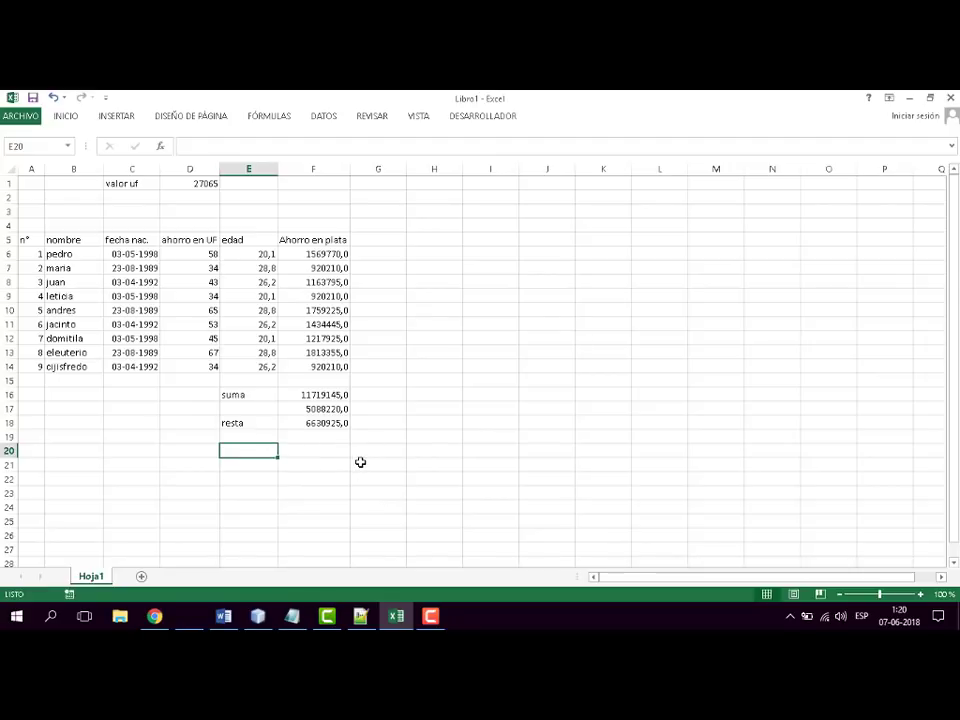
pyautogui.write('promedio')
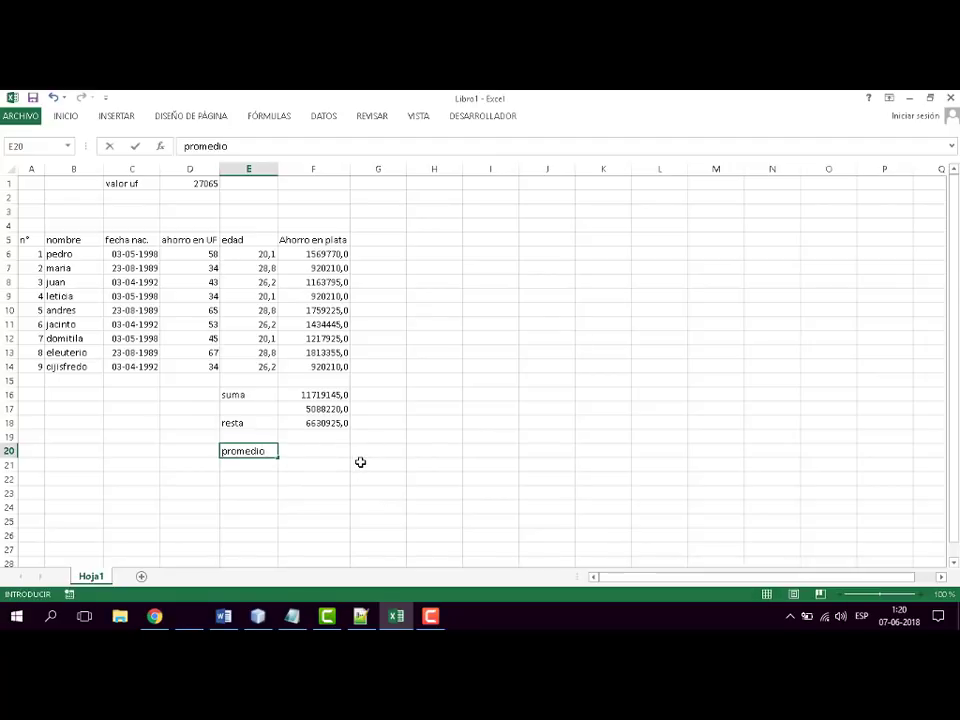
pyautogui.press('Tab')
pyautogui.write('=')
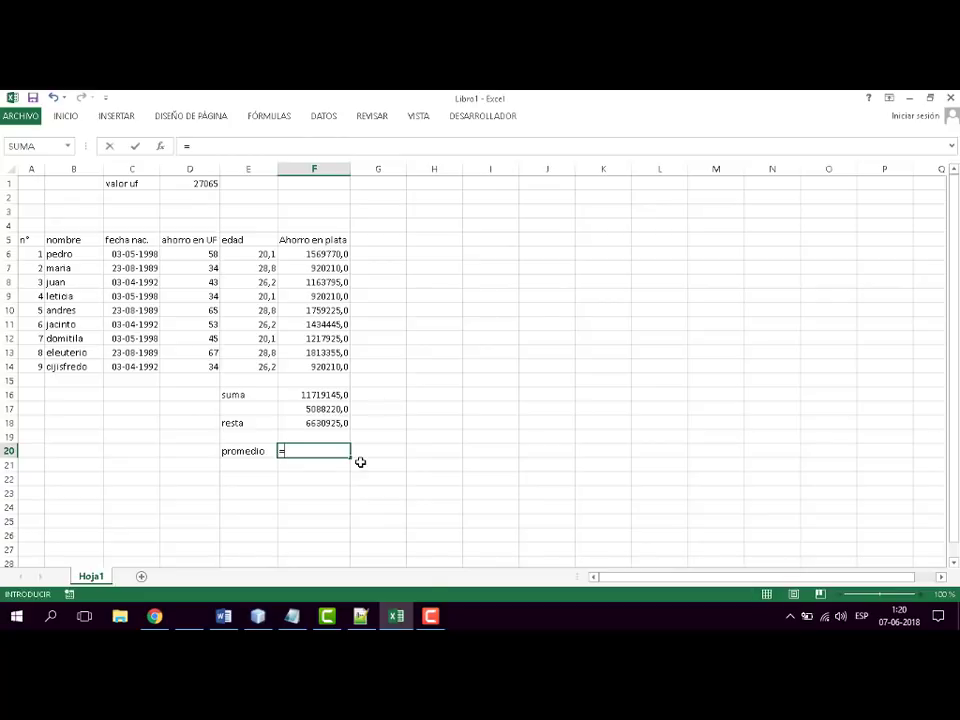
pyautogui.write('promedio')
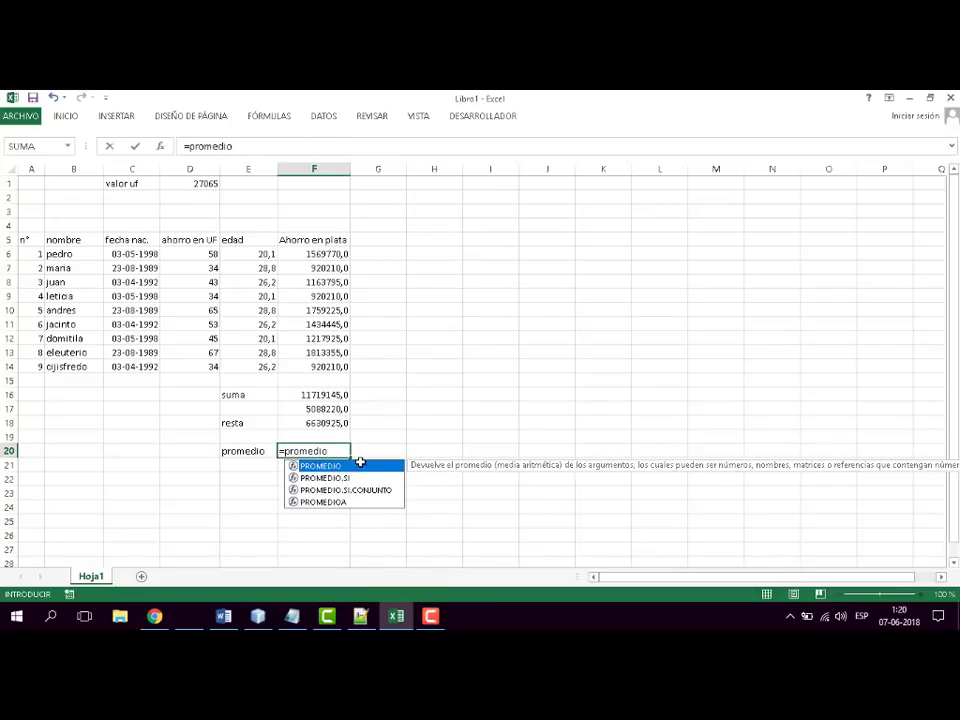
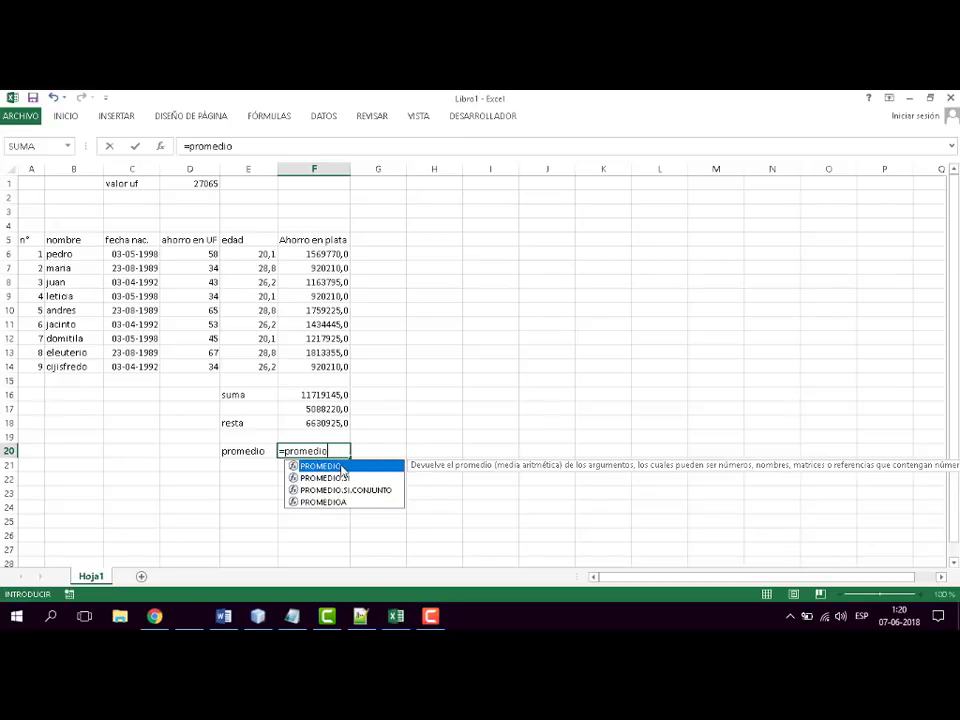
# - Complete the average beside the promedio label in F20 as =PROMEDIO(F6:F14)
pyautogui.press('Tab')
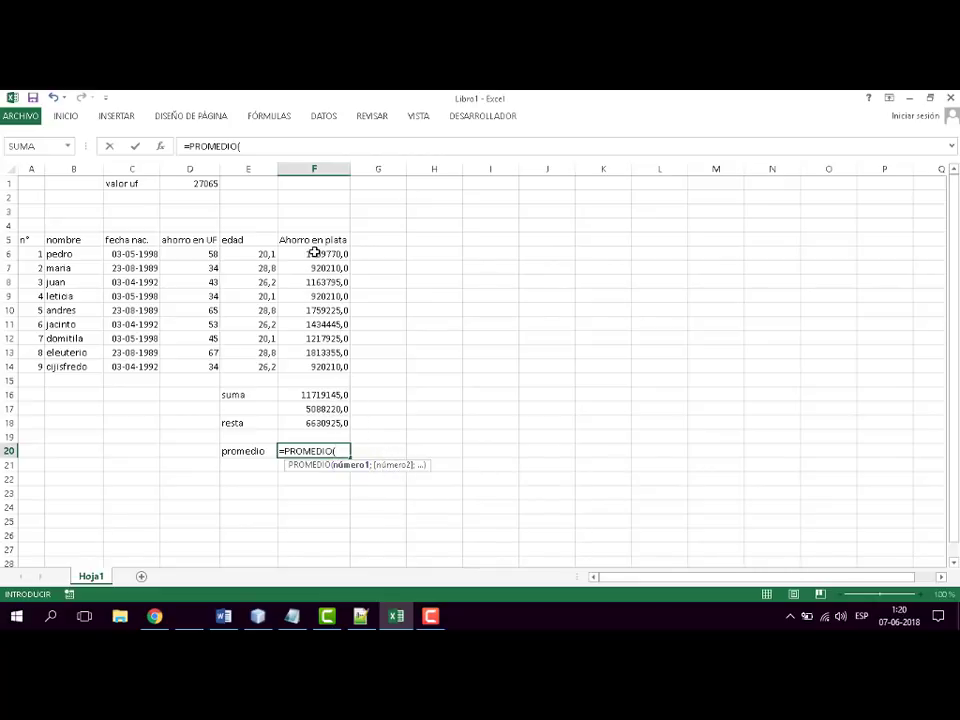
pyautogui.moveTo(314, 253); pyautogui.dragTo(312, 313)
pyautogui.moveTo(311, 366); pyautogui.dragTo(312, 367)
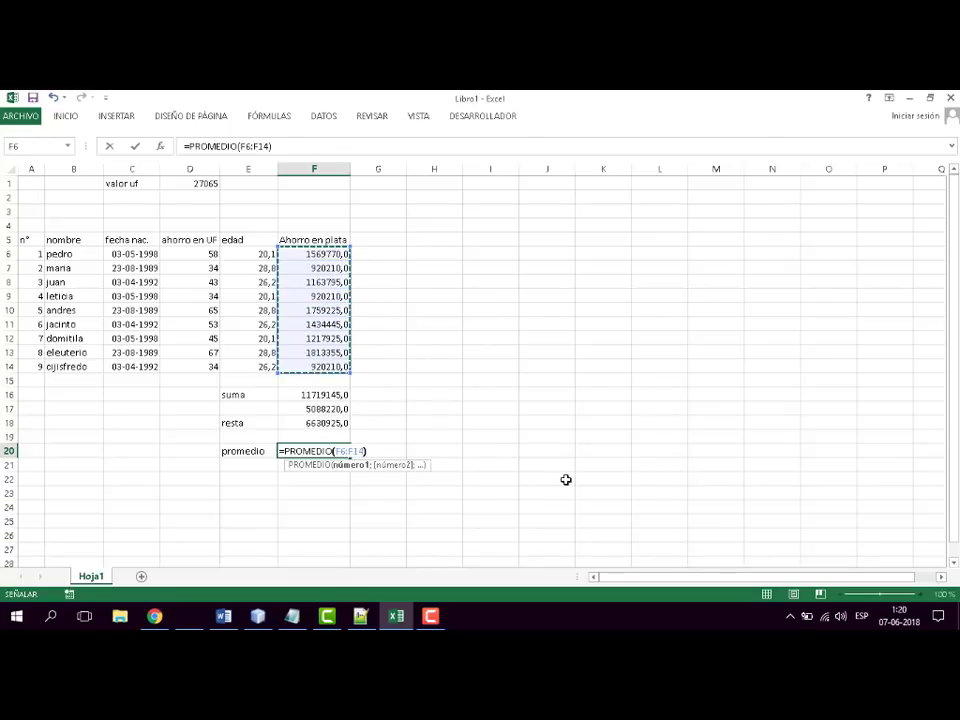
pyautogui.press('Return')
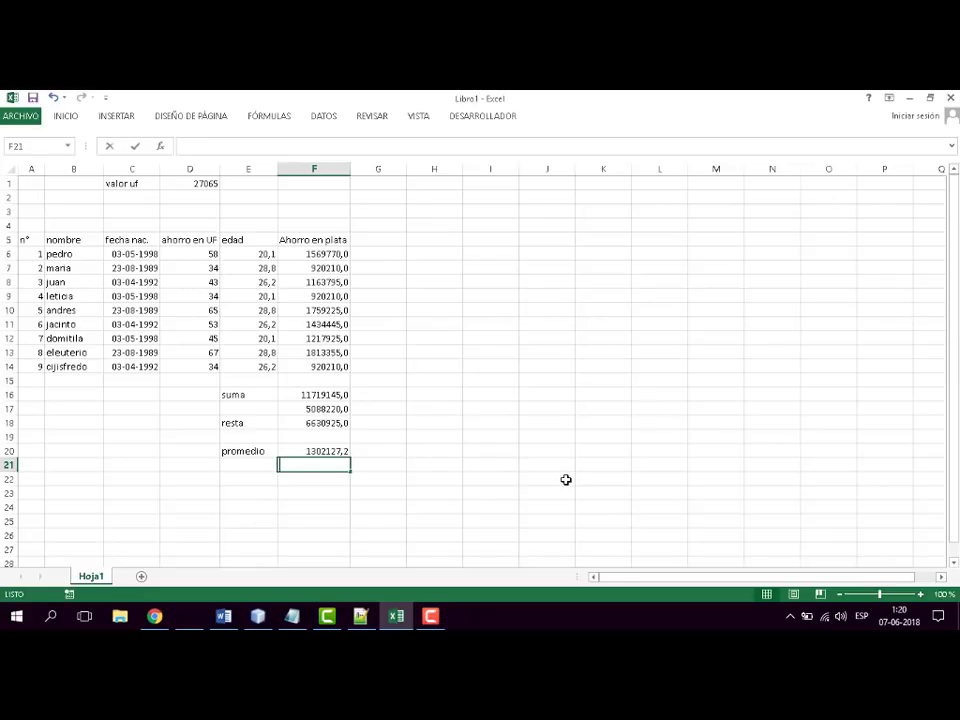
# - Enter a second average in F21 of two separate cells as =PROMEDIO(F14;F12)
pyautogui.write('=promedio')
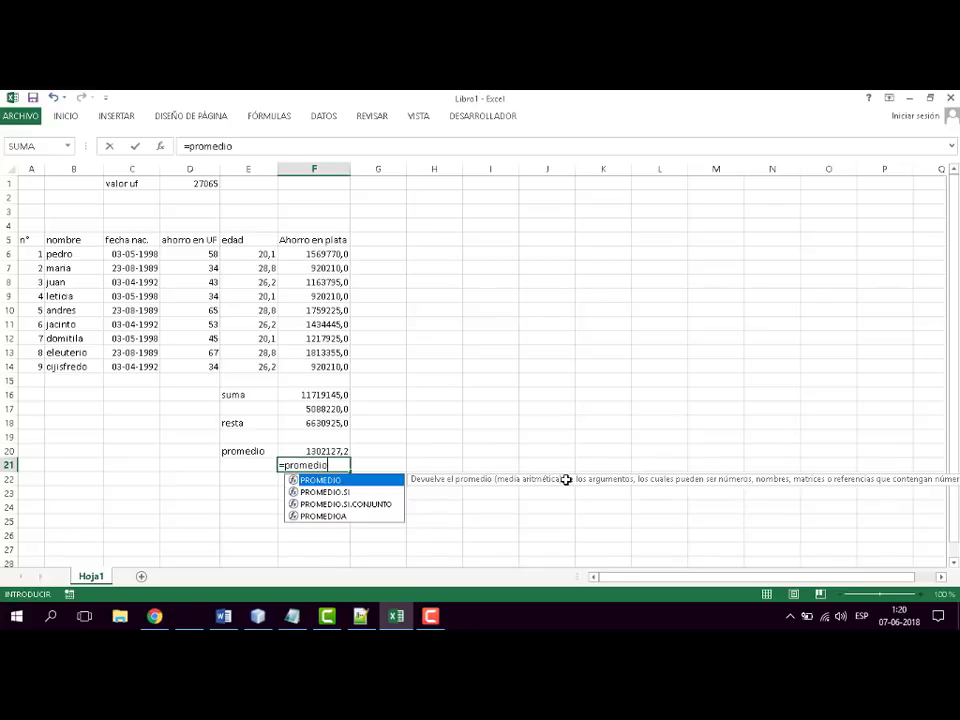
pyautogui.doubleClick(360, 481)
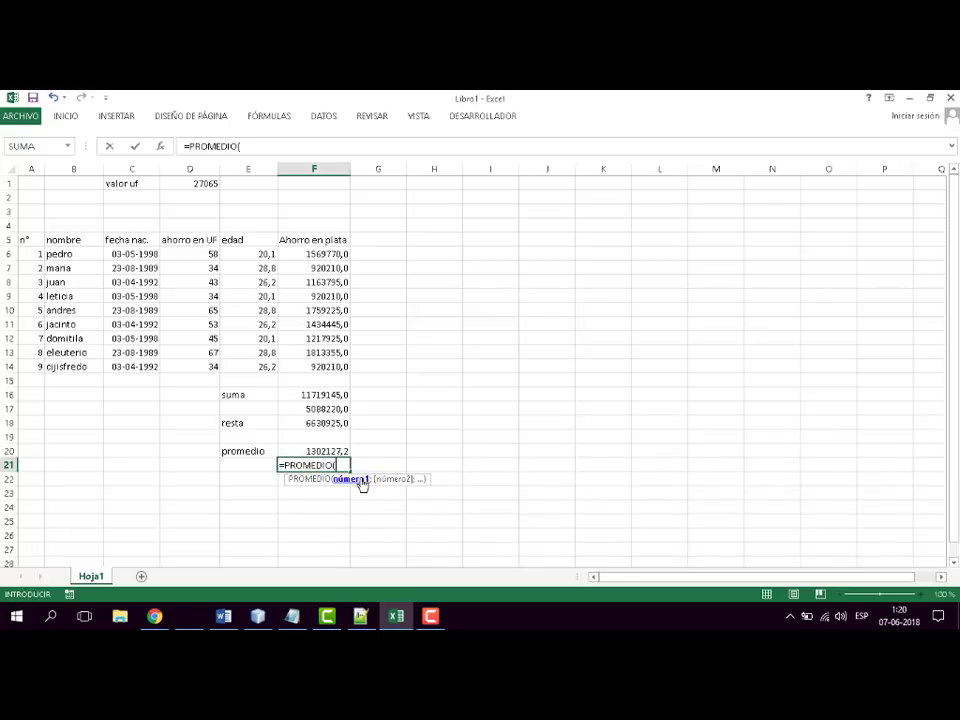
pyautogui.click(309, 366)
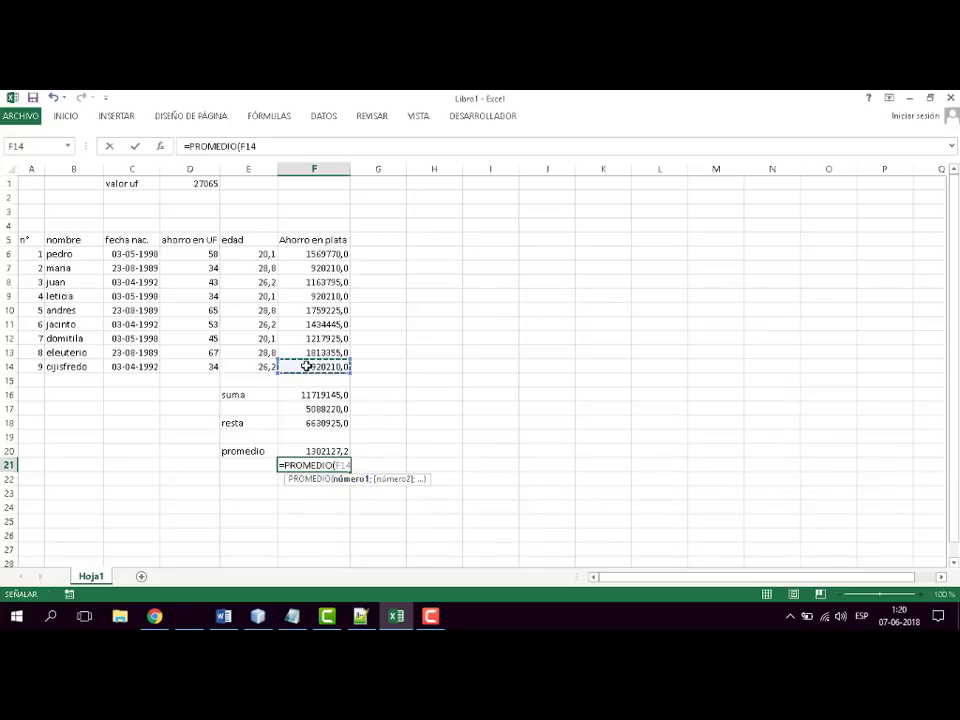
pyautogui.write(';')
pyautogui.click(328, 340)
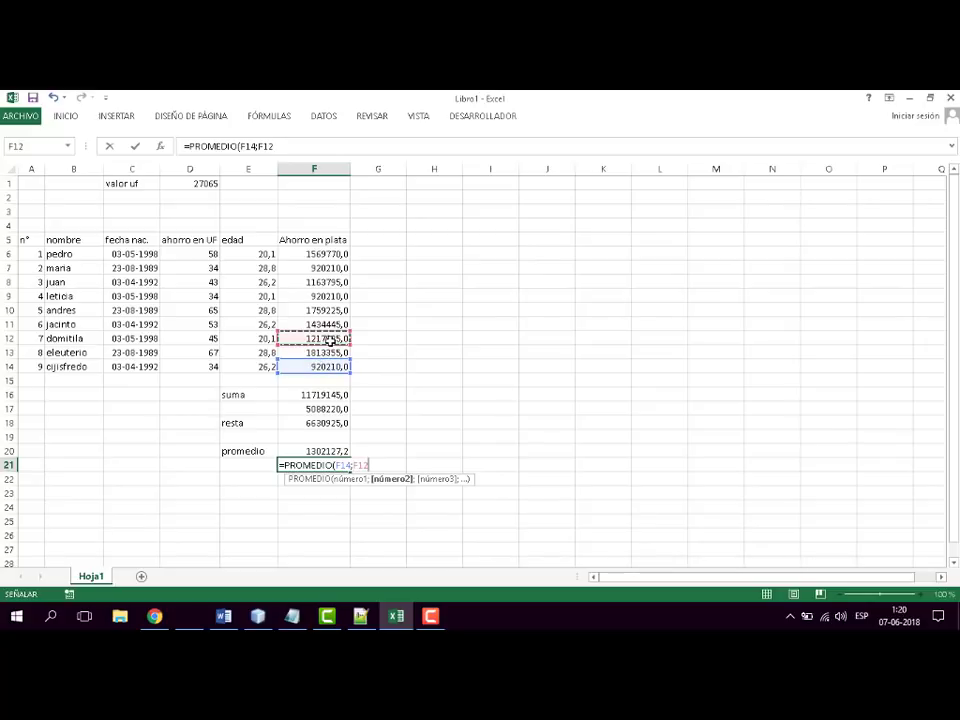
pyautogui.write(',,,,,')
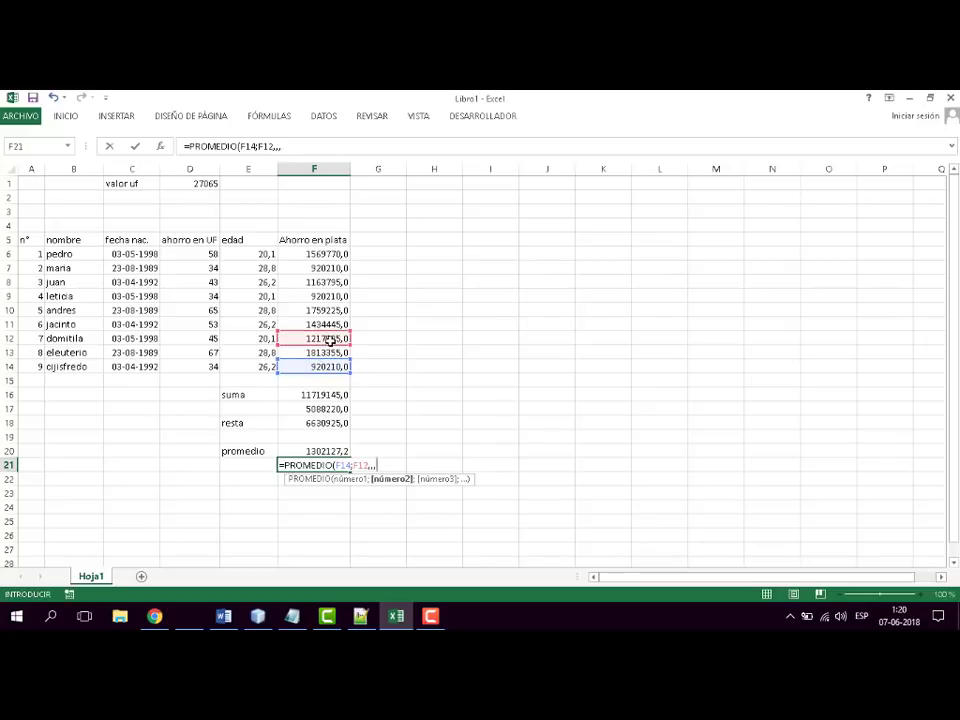
pyautogui.press('BackSpace')
pyautogui.press('BackSpace')
pyautogui.press('BackSpace')
pyautogui.press('Return')
pyautogui.click(330, 340)
pyautogui.write(';')
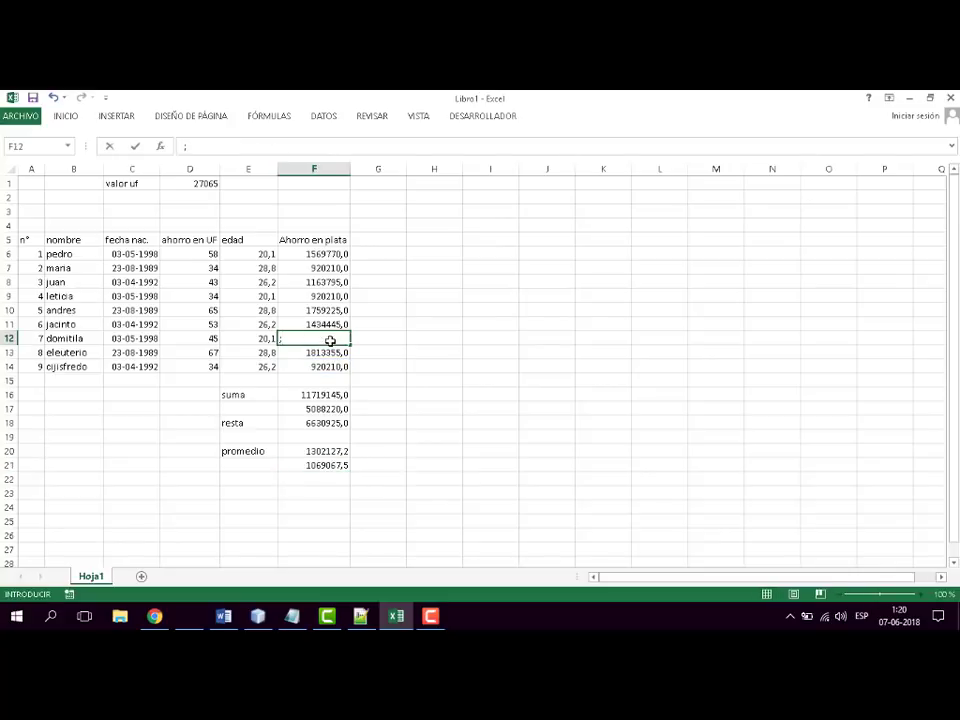
pyautogui.press('Escape')
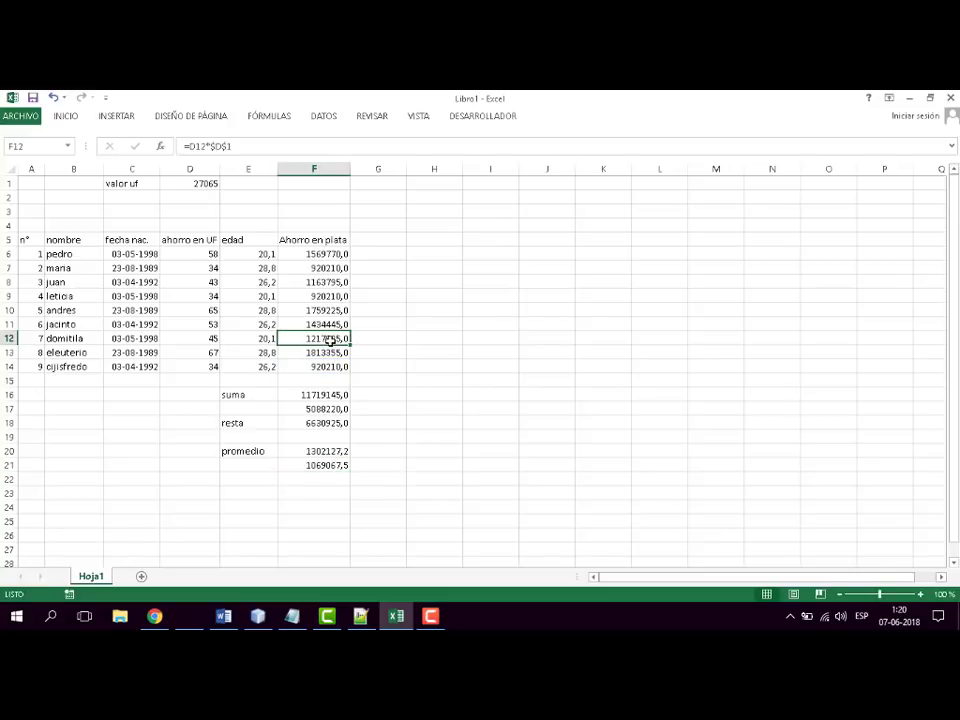
# - Extend the average in F21 with F10 and F7 so it reads =PROMEDIO(F14;F12;F10;F7;)
pyautogui.click(335, 466)
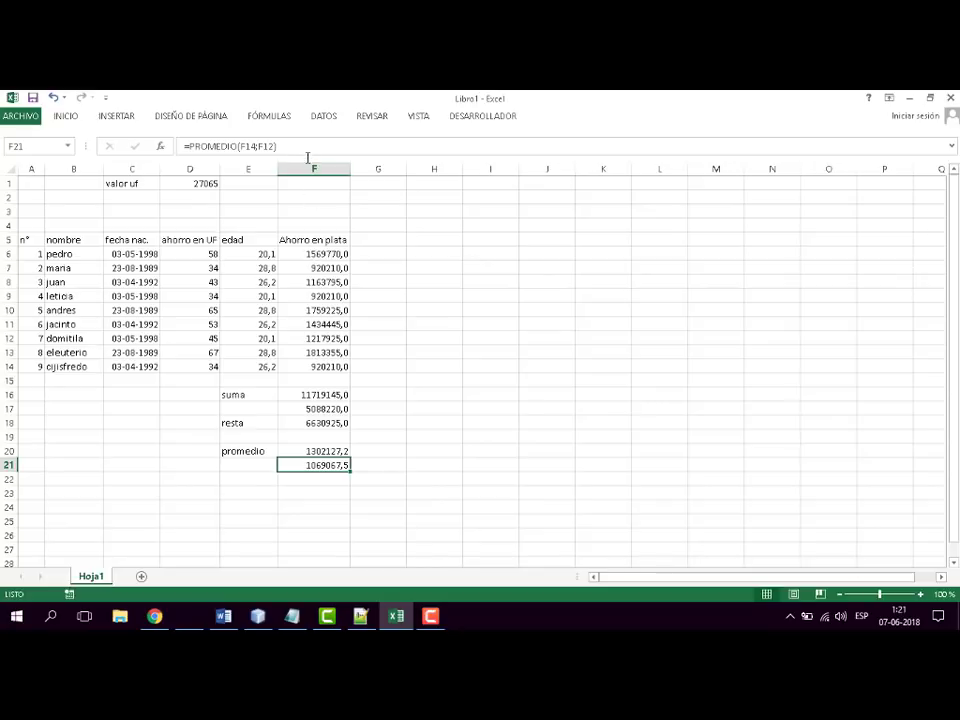
pyautogui.doubleClick(348, 467)
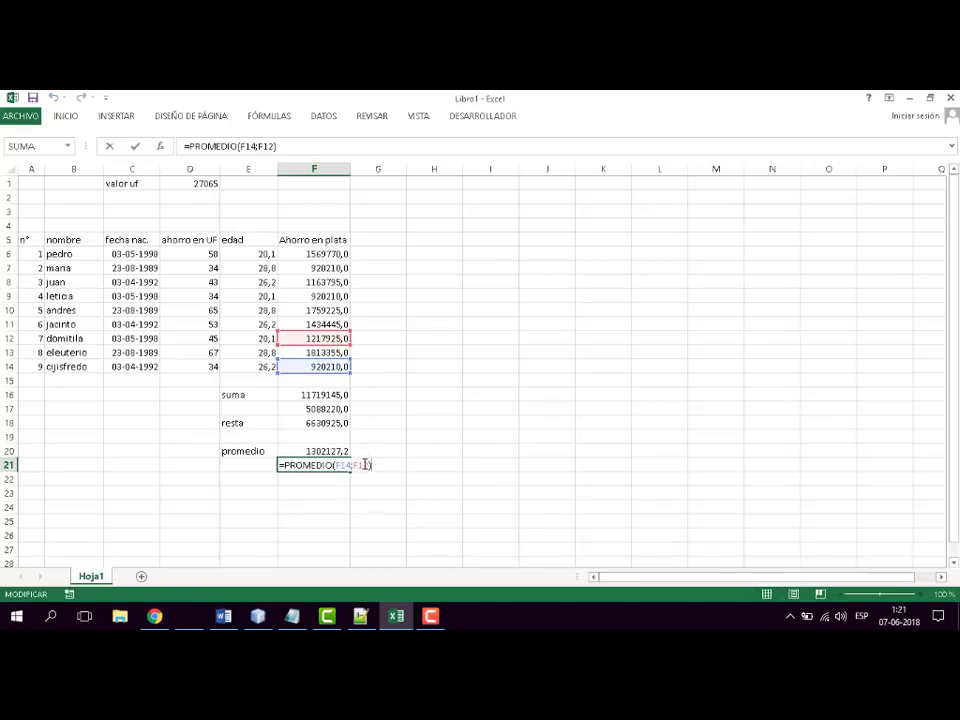
pyautogui.click(368, 465)
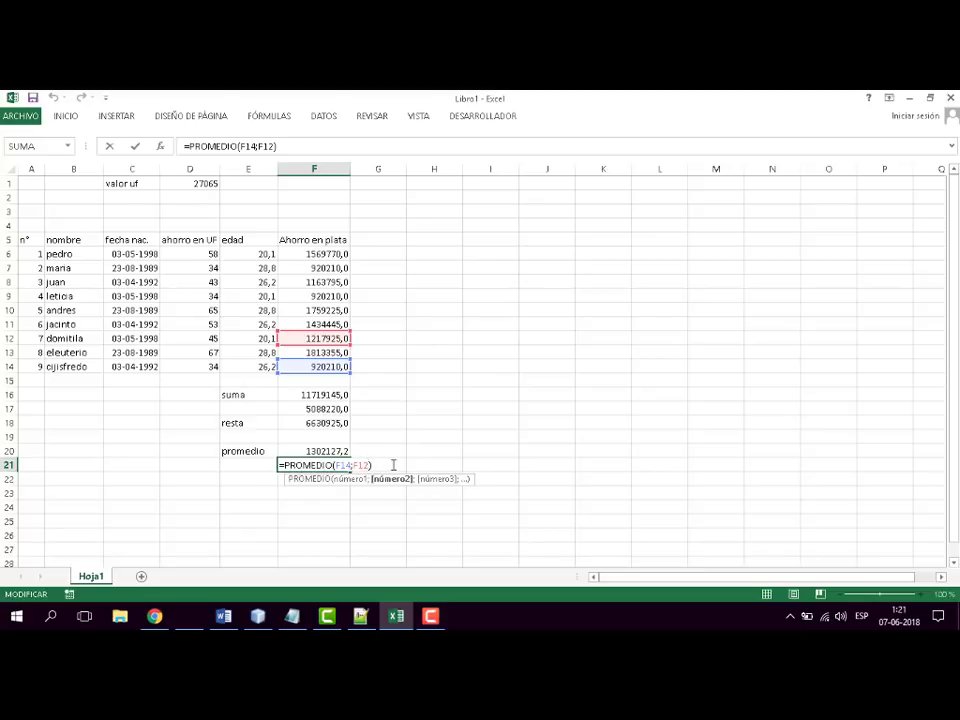
pyautogui.write(';')
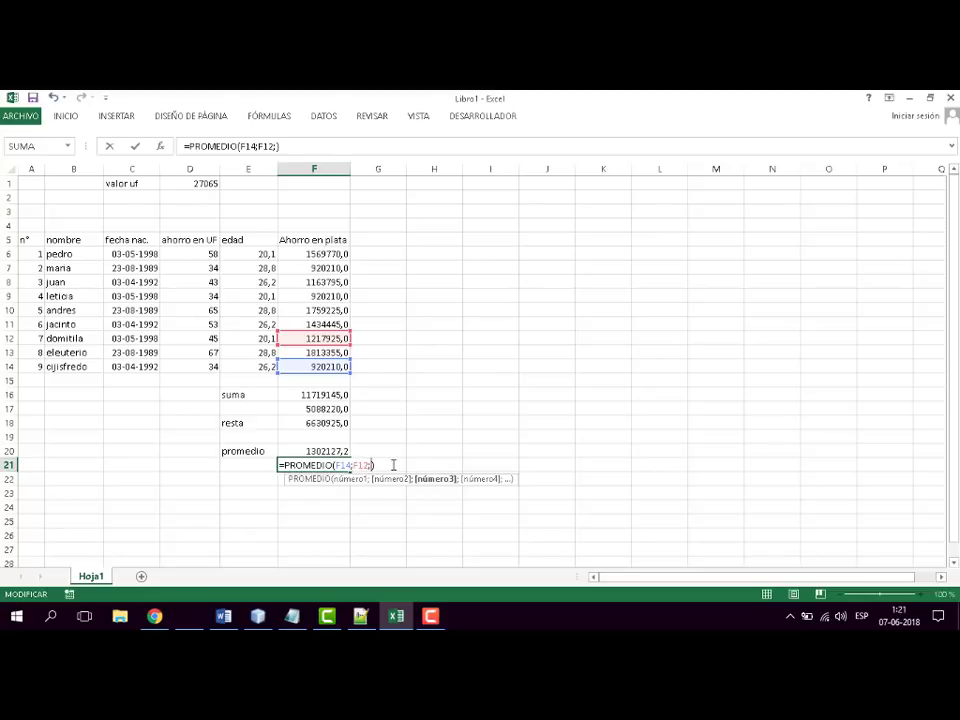
pyautogui.click(318, 310)
pyautogui.write(';')
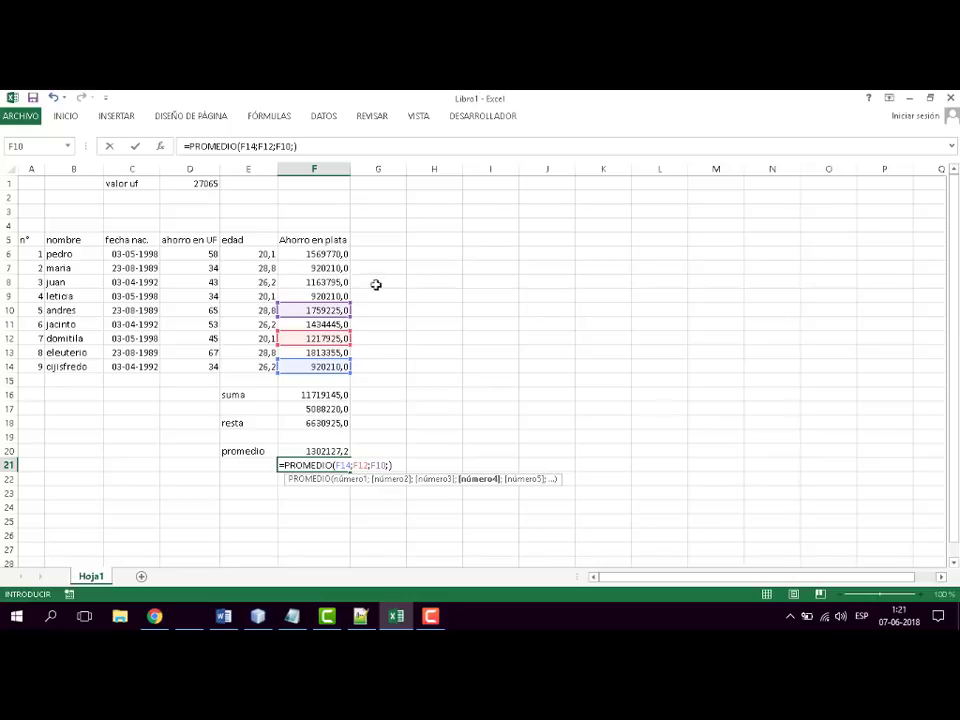
pyautogui.click(326, 266)
pyautogui.write(';')
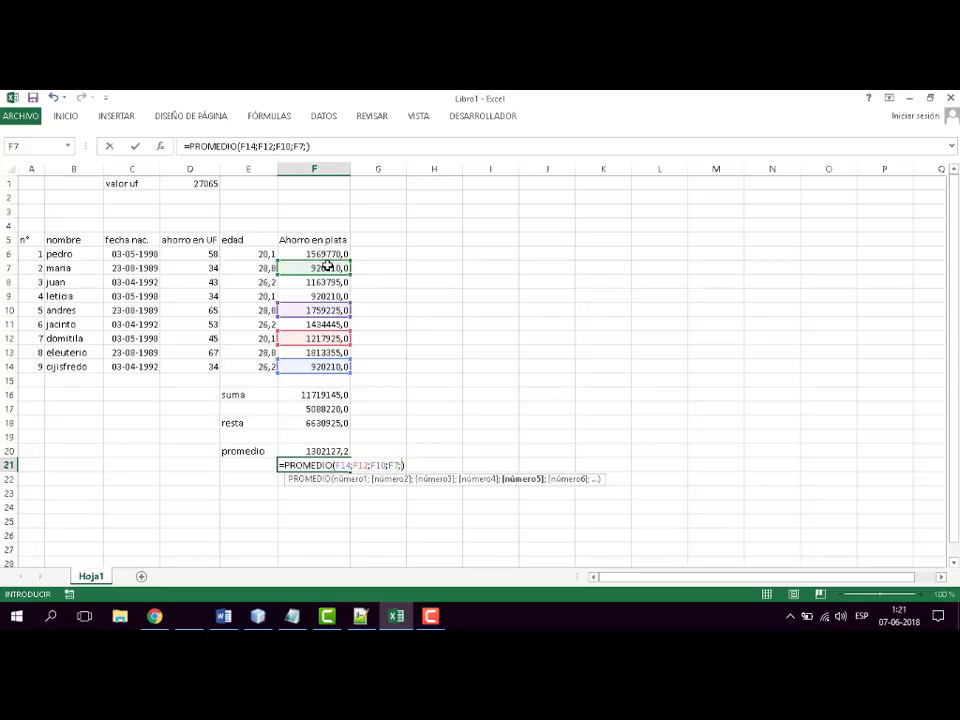
pyautogui.press('Return')
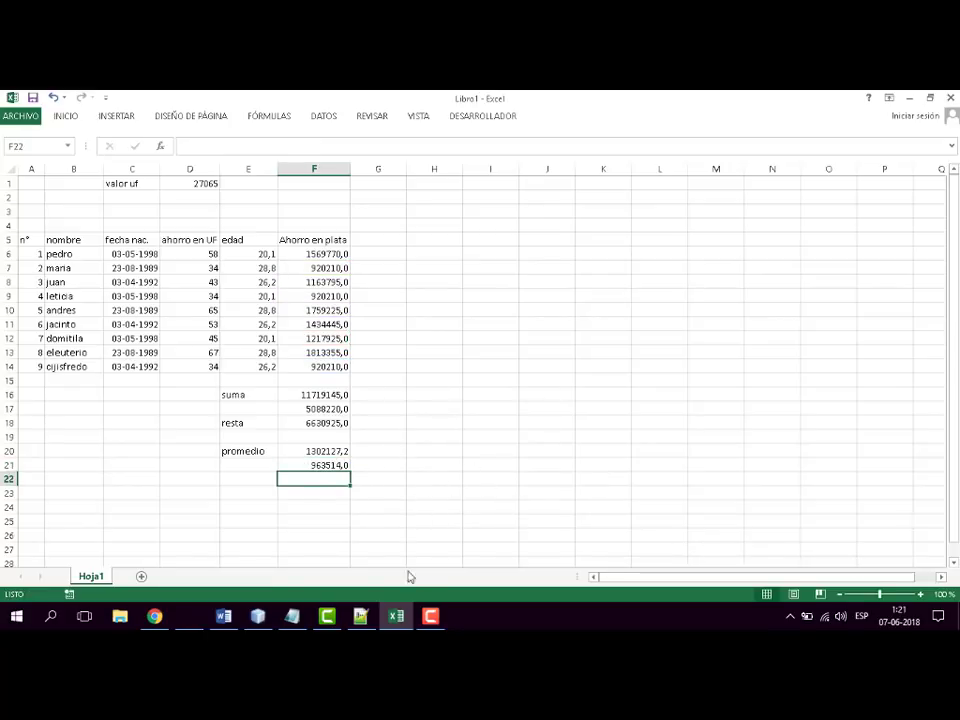
# - Switch to the Word syllabus and colour the Suma and Promedio items under Funciones red
pyautogui.click(396, 616)
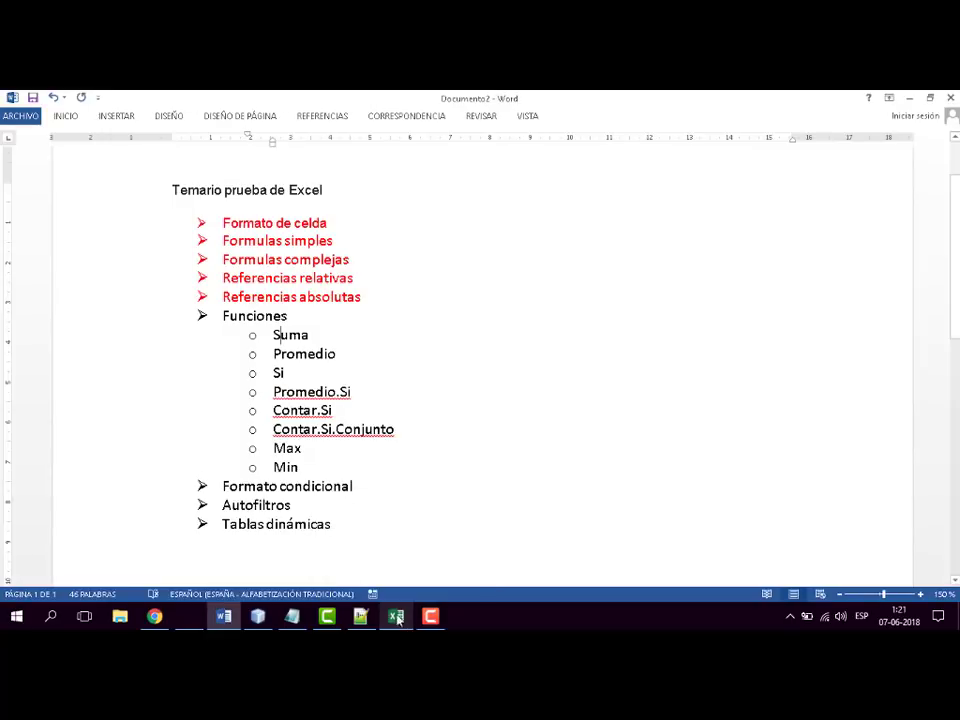
pyautogui.moveTo(274, 334); pyautogui.dragTo(345, 354)
pyautogui.click(73, 117)
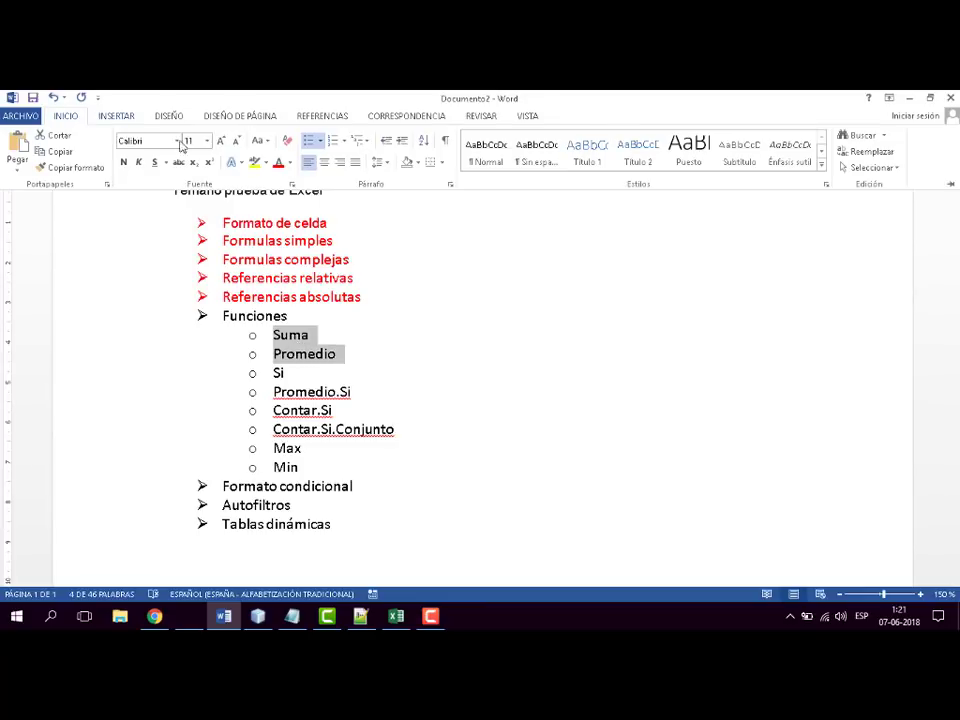
pyautogui.click(279, 163)
pyautogui.click(475, 323)
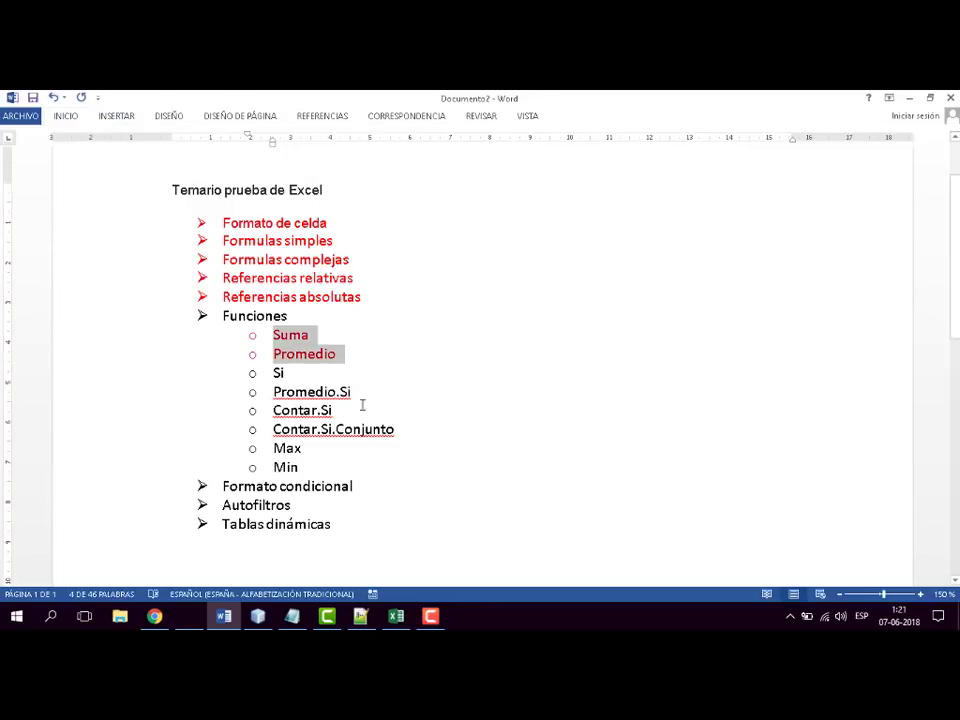
pyautogui.click(281, 373)
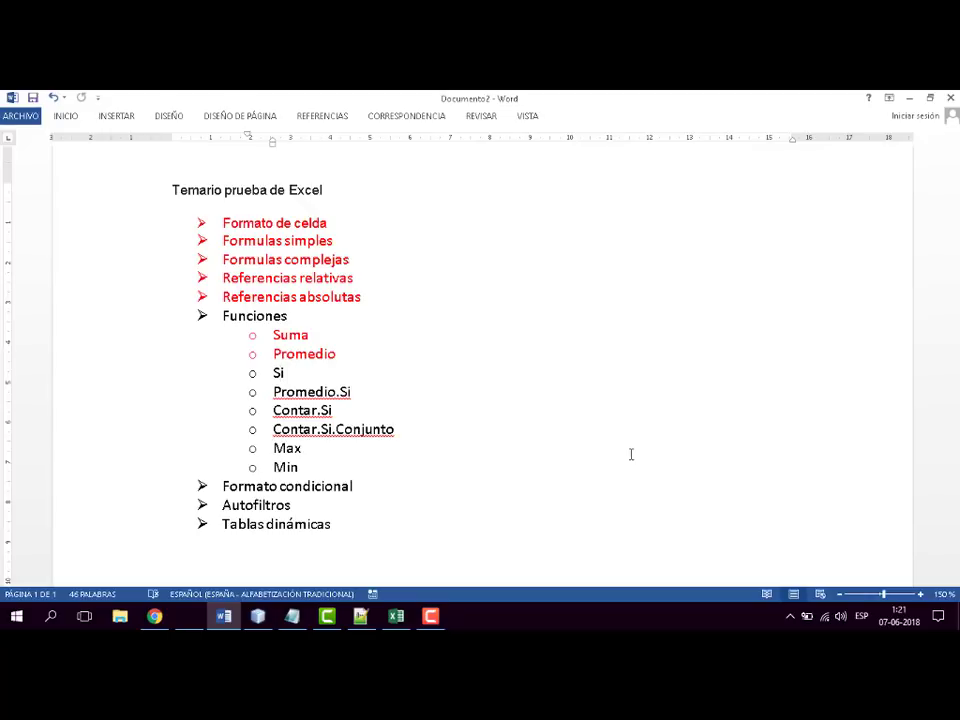
# - Return to the Excel workbook and replace the year of the birth date in C7, keeping its day and month
pyautogui.hotkey('alt', 'Tab')
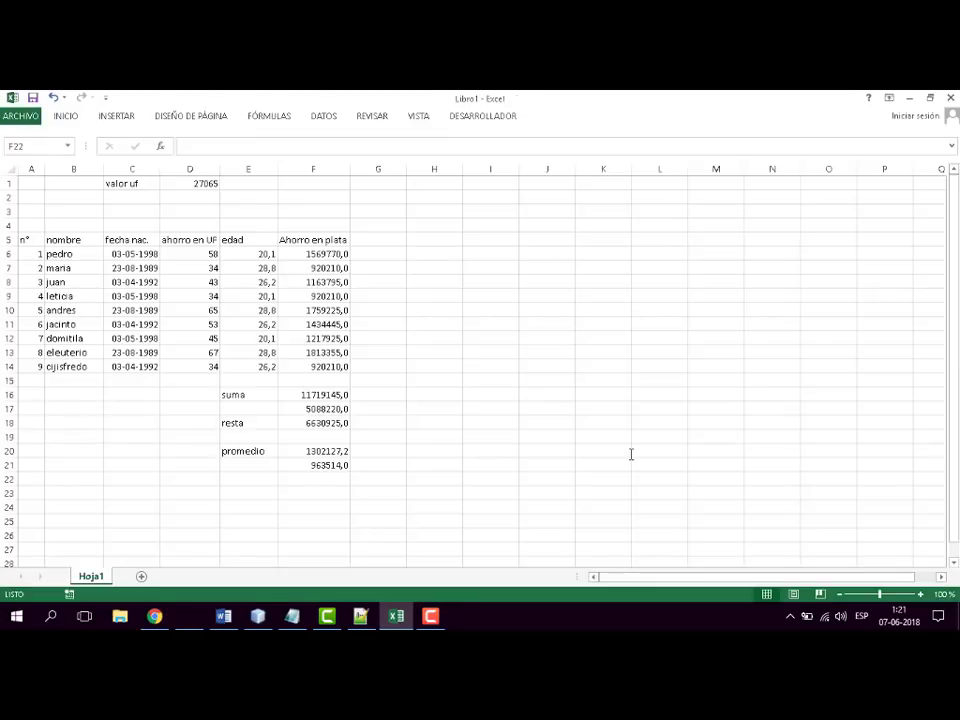
pyautogui.click(427, 449)
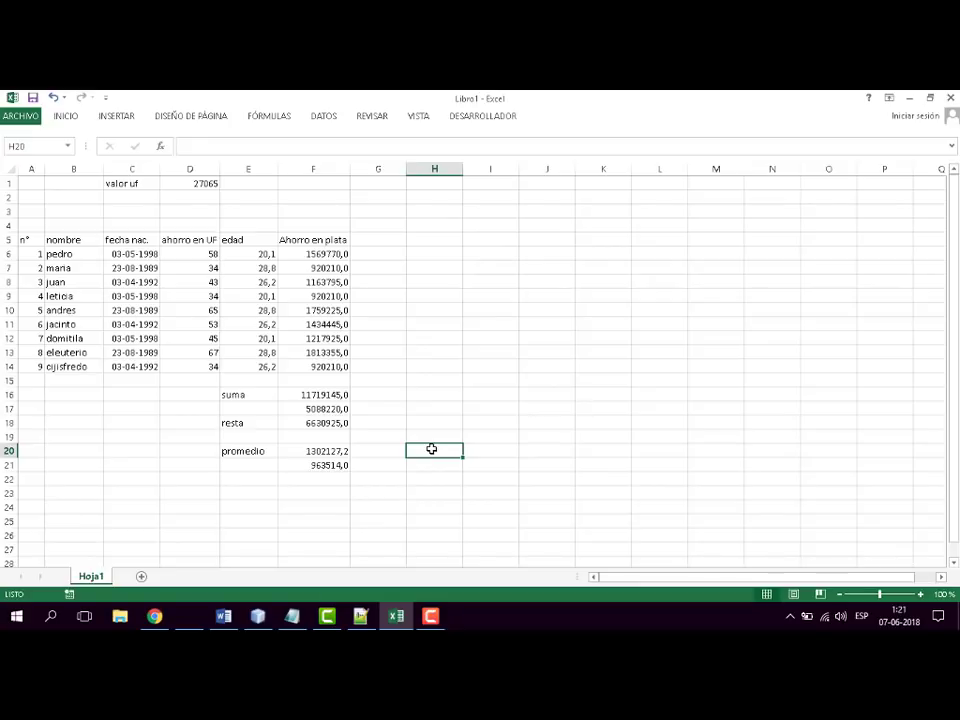
pyautogui.click(118, 268)
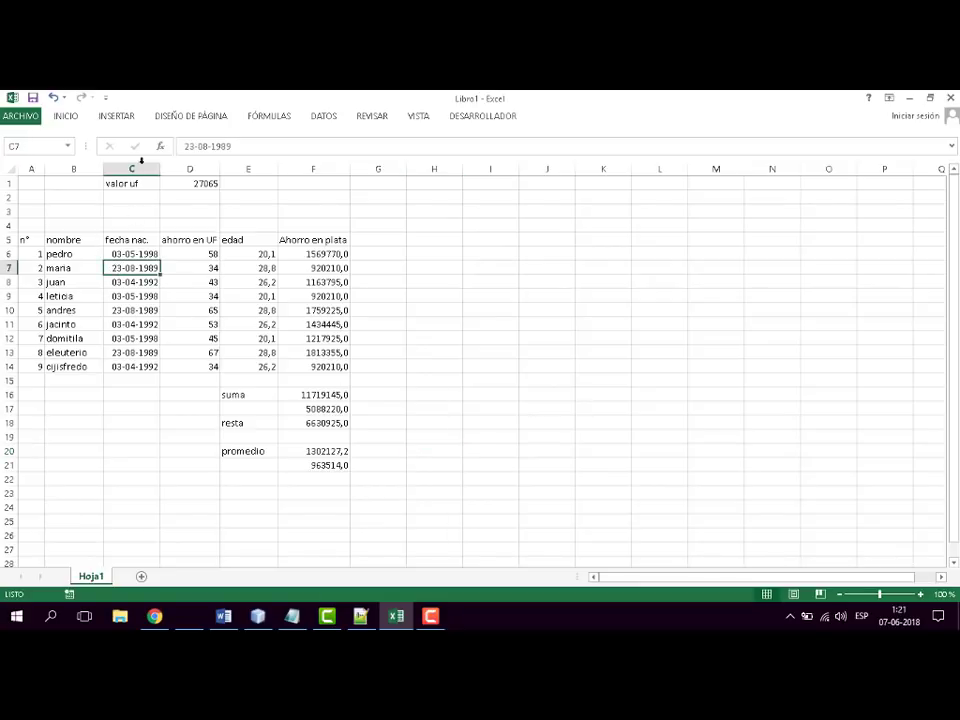
pyautogui.click(185, 146)
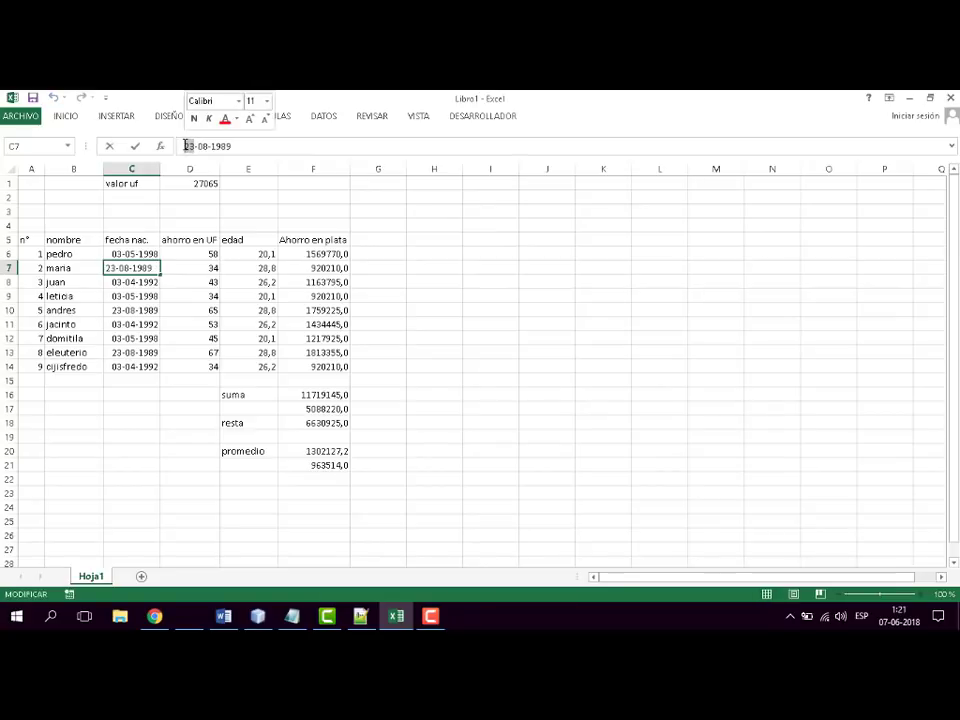
pyautogui.moveTo(185, 146); pyautogui.dragTo(222, 146)
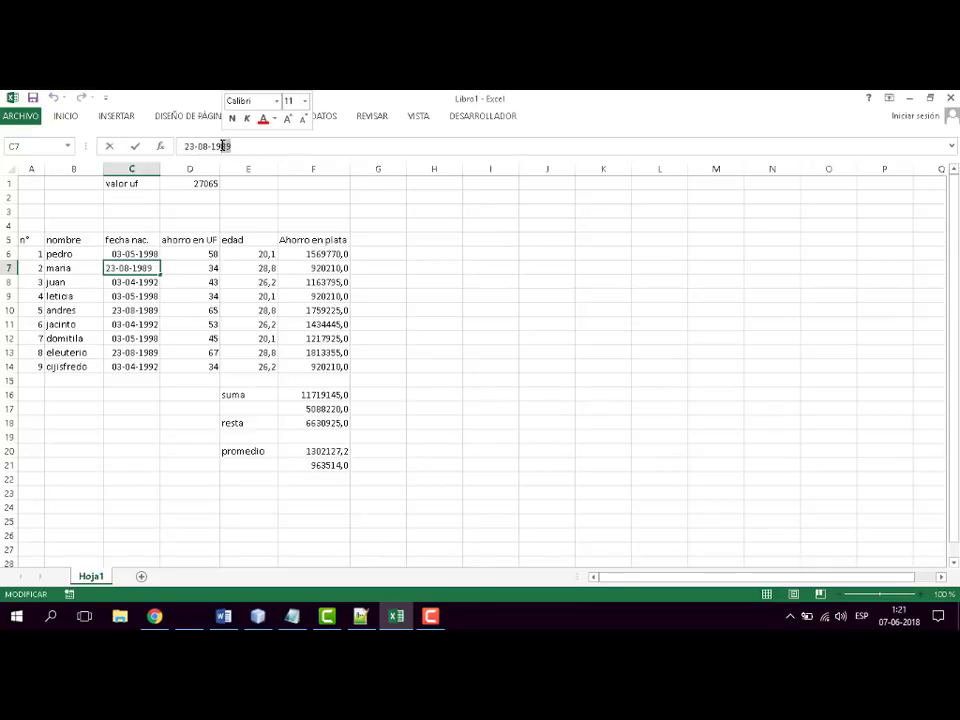
pyautogui.write('95')
pyautogui.press('Return')
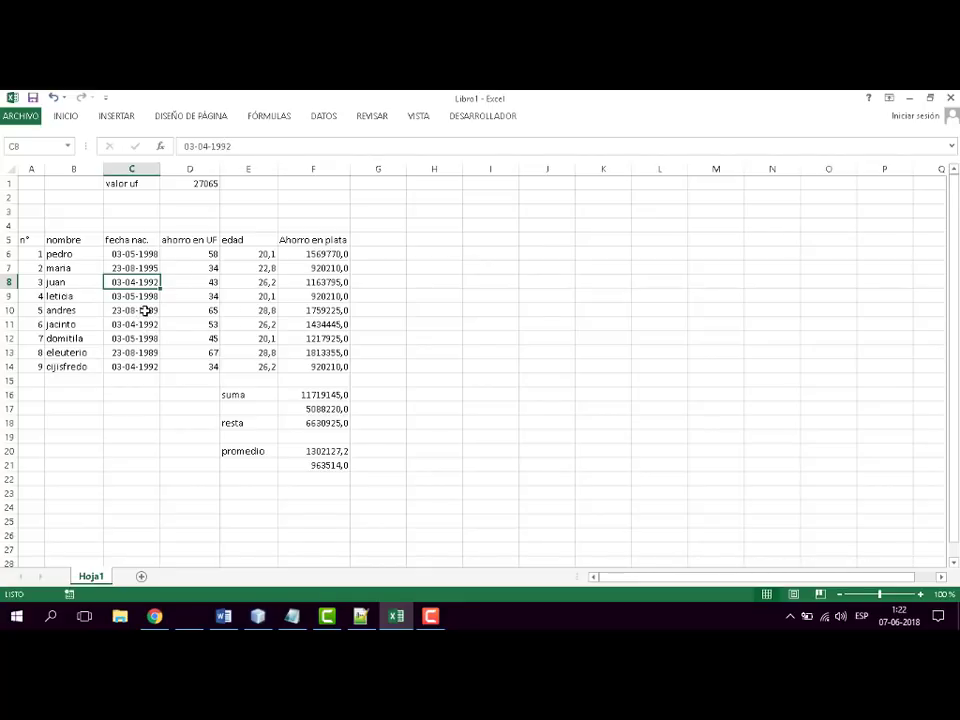
# - Replace the year of the birth date in C10, keeping its day and month
pyautogui.click(146, 310)
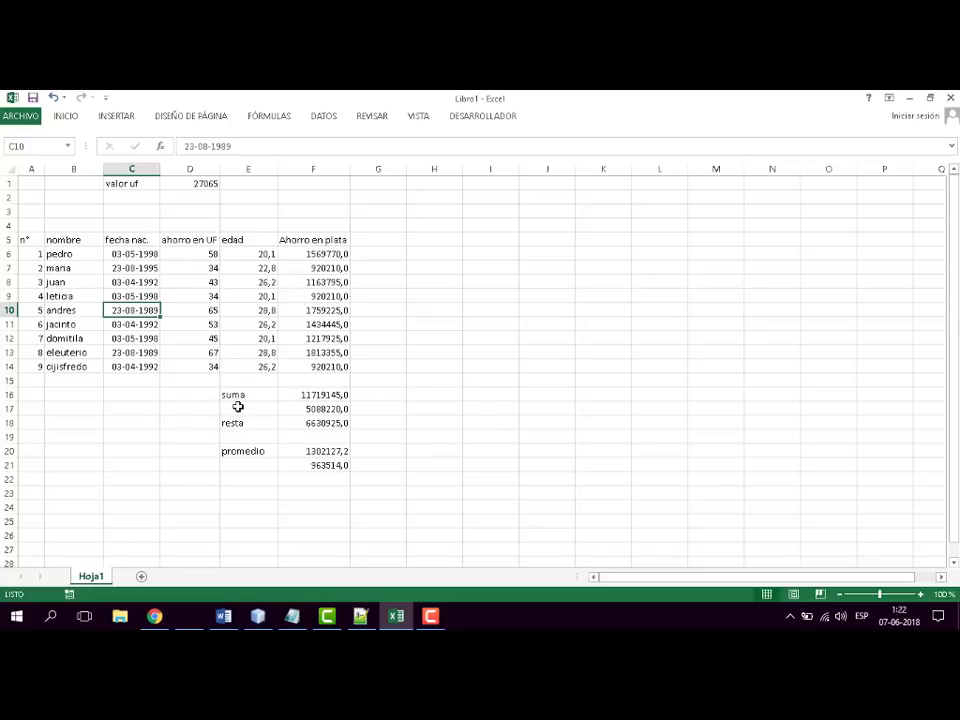
pyautogui.write('1')
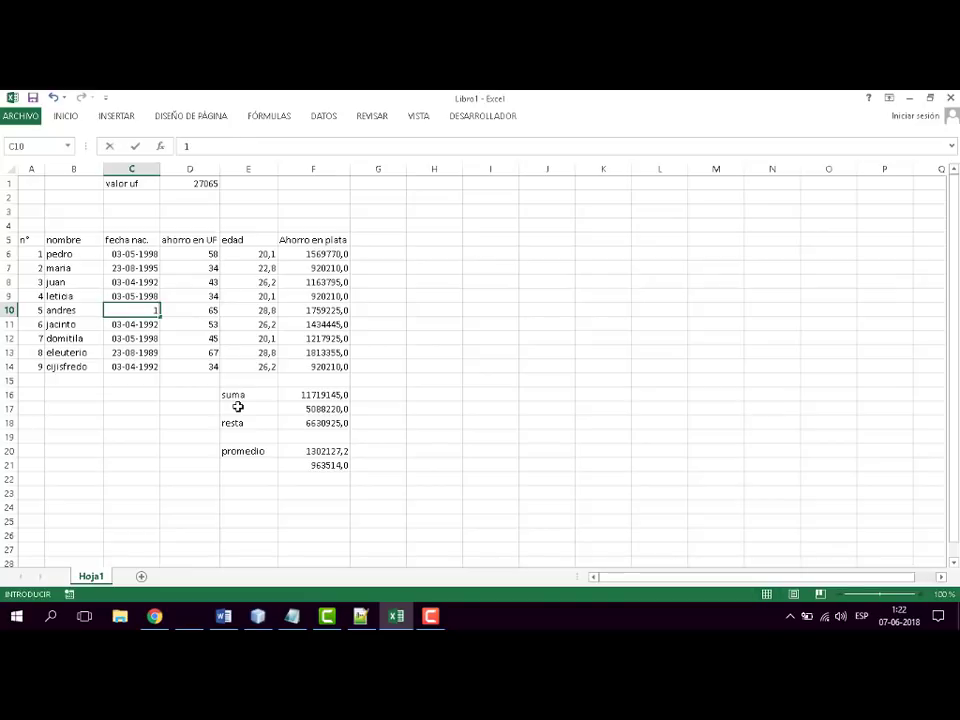
pyautogui.write('989')
pyautogui.press('Escape')
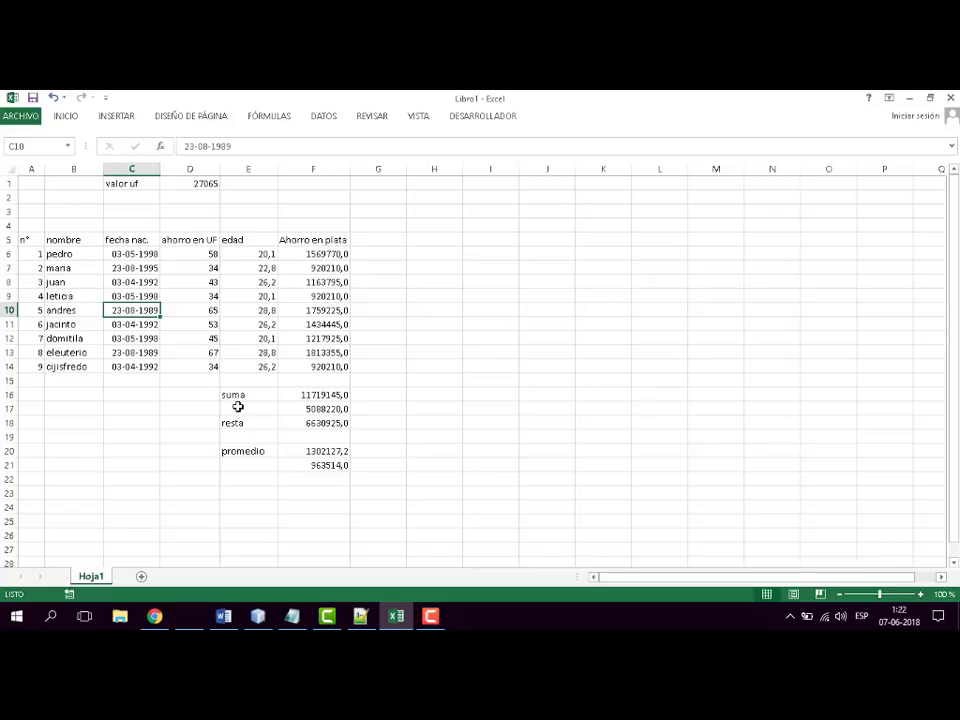
pyautogui.click(234, 146)
pyautogui.moveTo(234, 146); pyautogui.dragTo(211, 146)
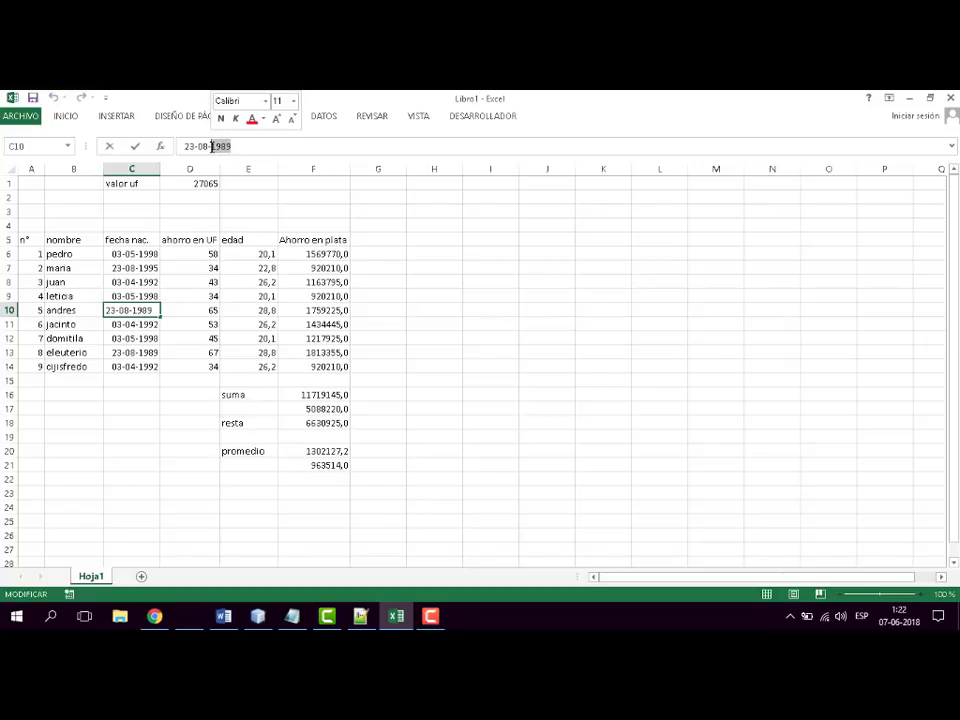
pyautogui.write('2002')
pyautogui.press('Return')
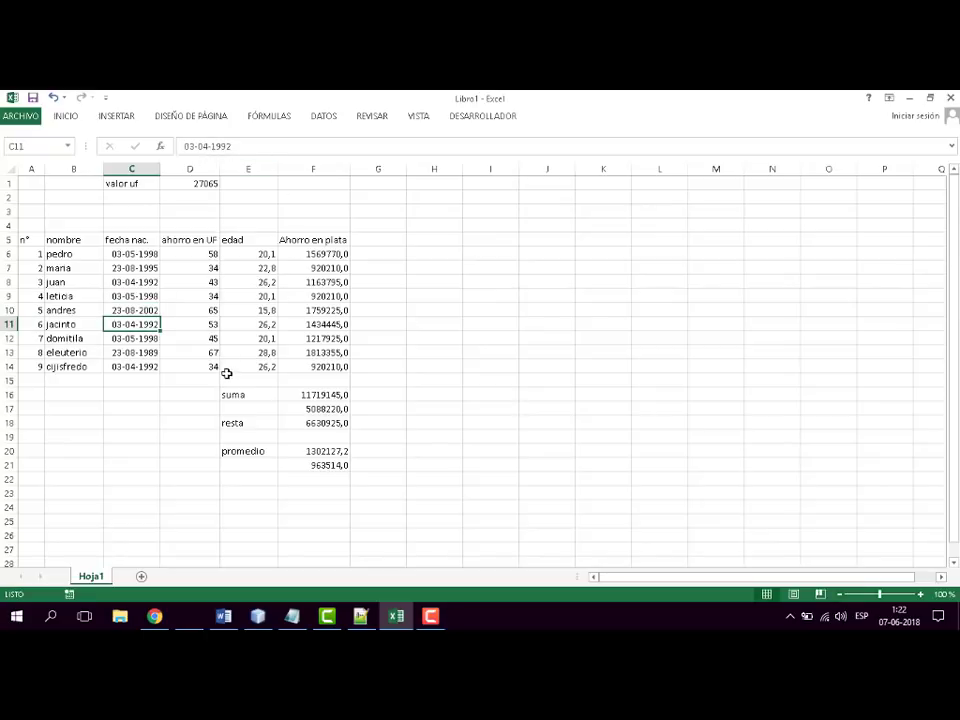
# - Replace the year of the birth date in C8, keeping its day and month
pyautogui.click(133, 338)
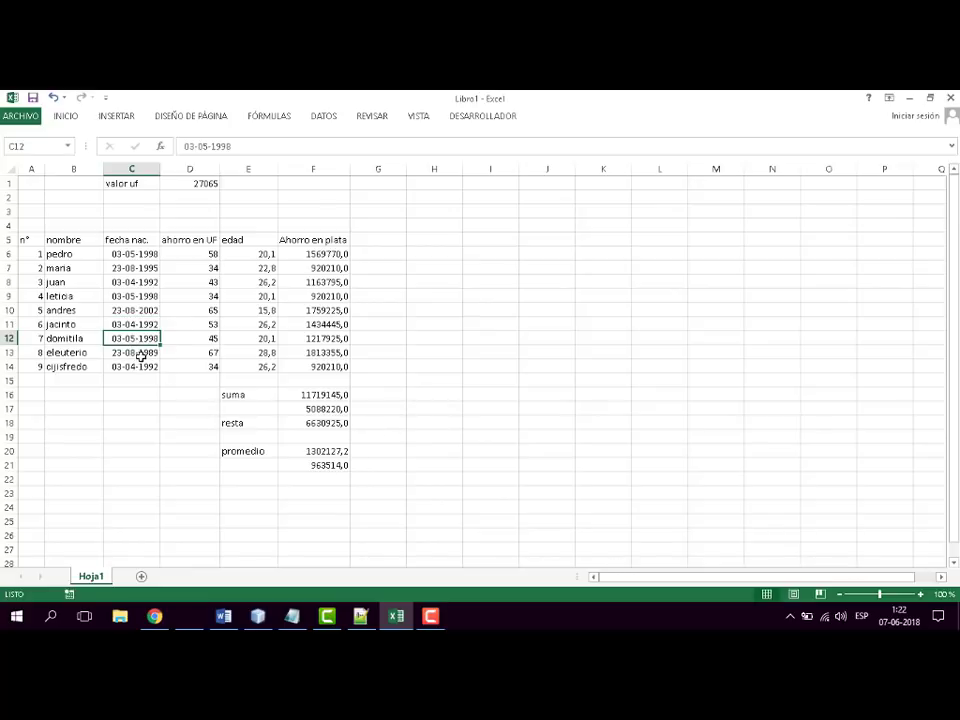
pyautogui.click(151, 283)
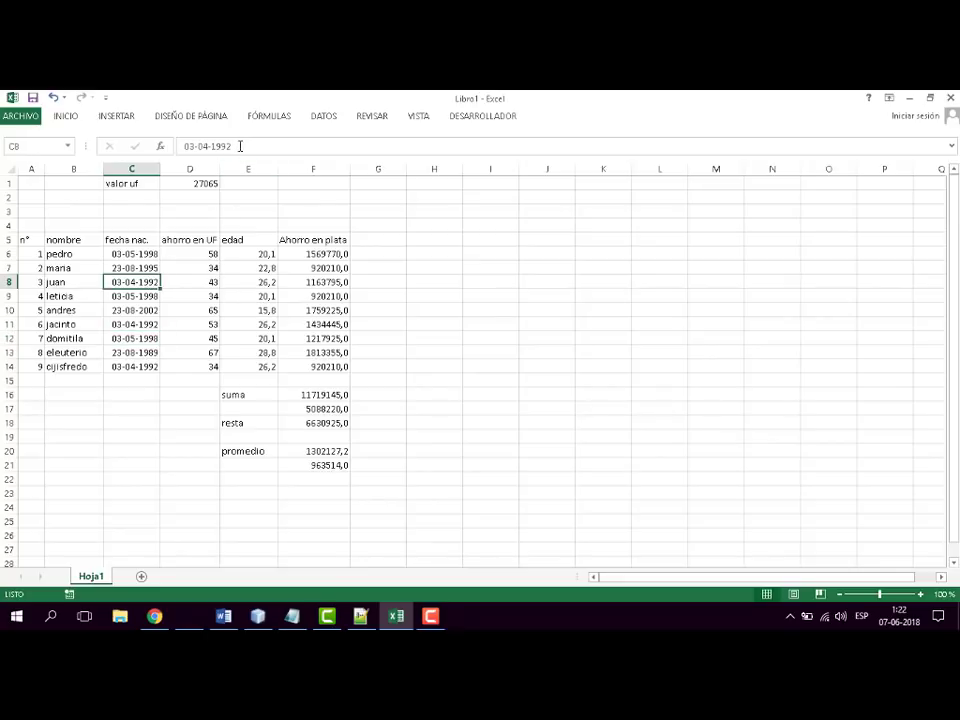
pyautogui.moveTo(239, 146); pyautogui.dragTo(213, 145)
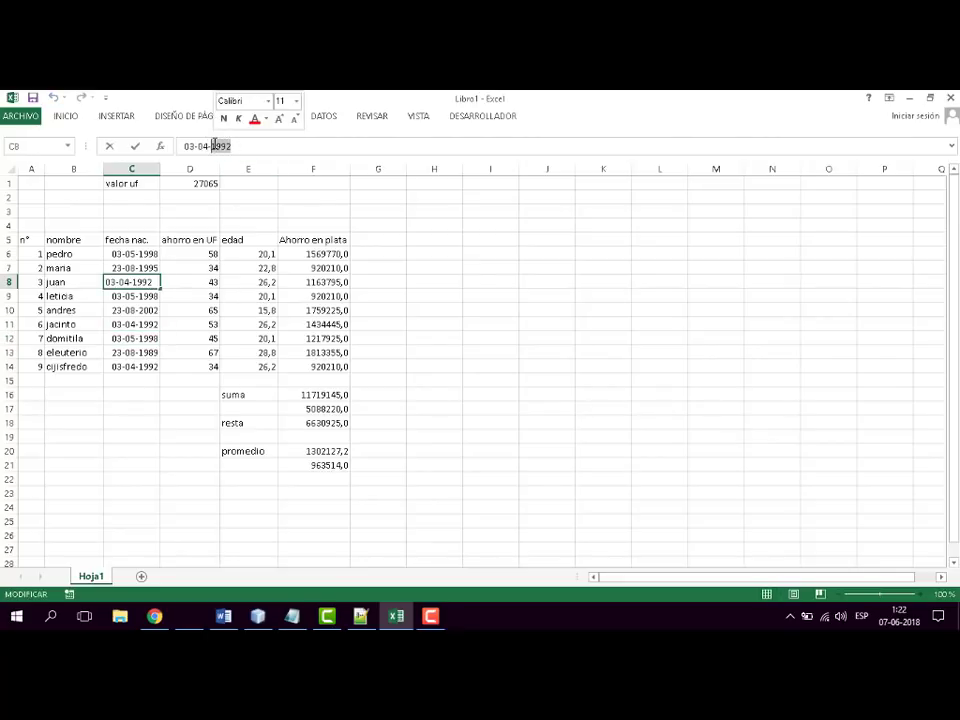
pyautogui.press('BackSpace')
pyautogui.write('2001')
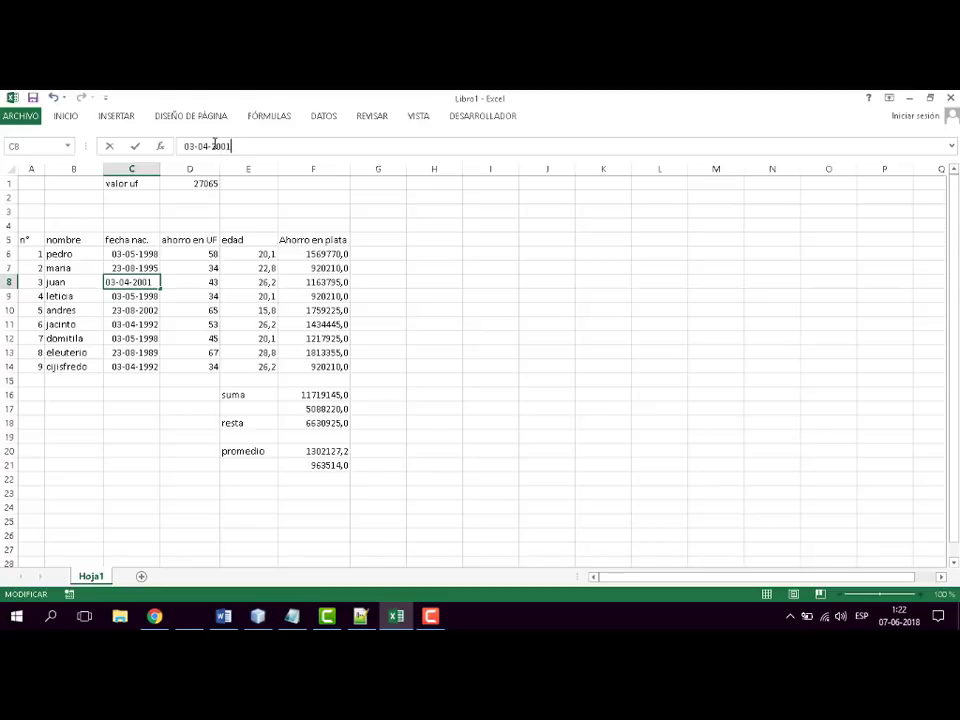
pyautogui.press('Return')
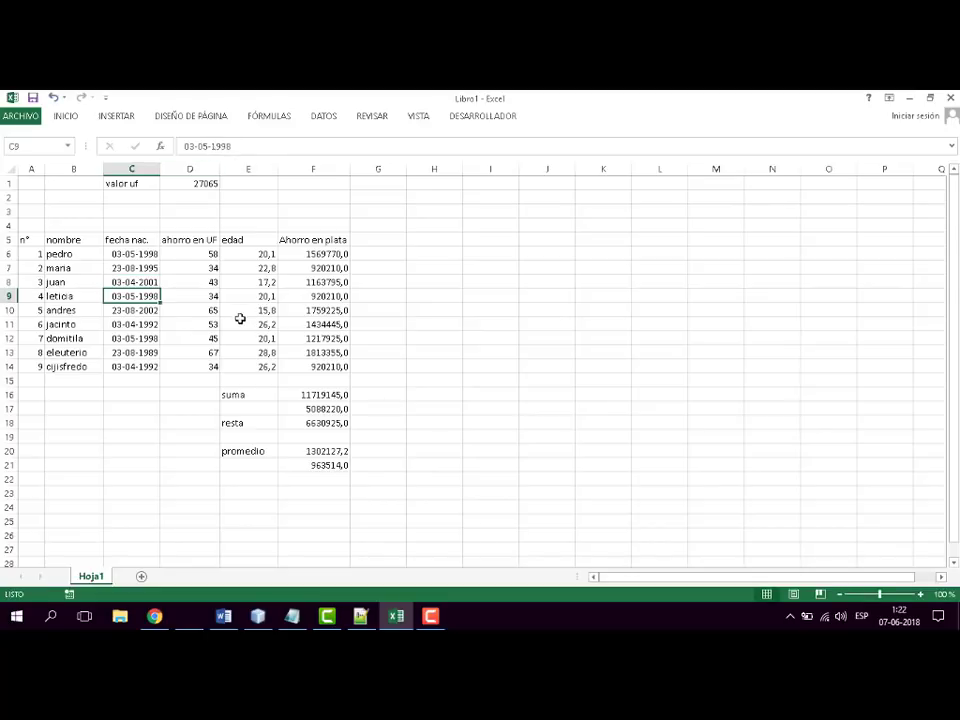
# - Replace the year of the birth date in C11, keeping its day and month
pyautogui.click(137, 353)
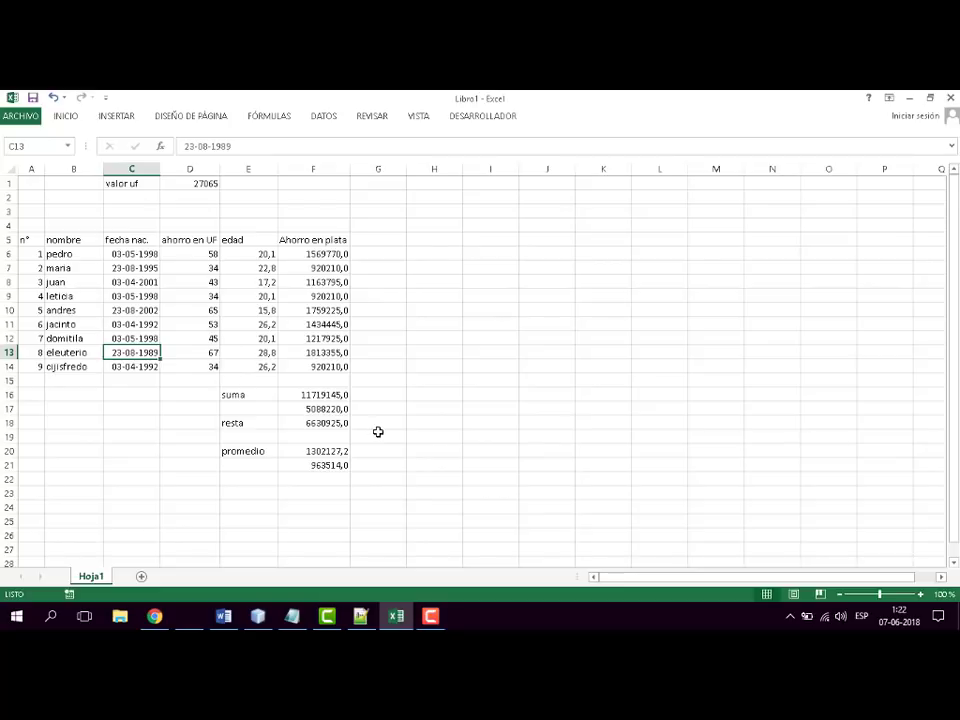
pyautogui.click(134, 338)
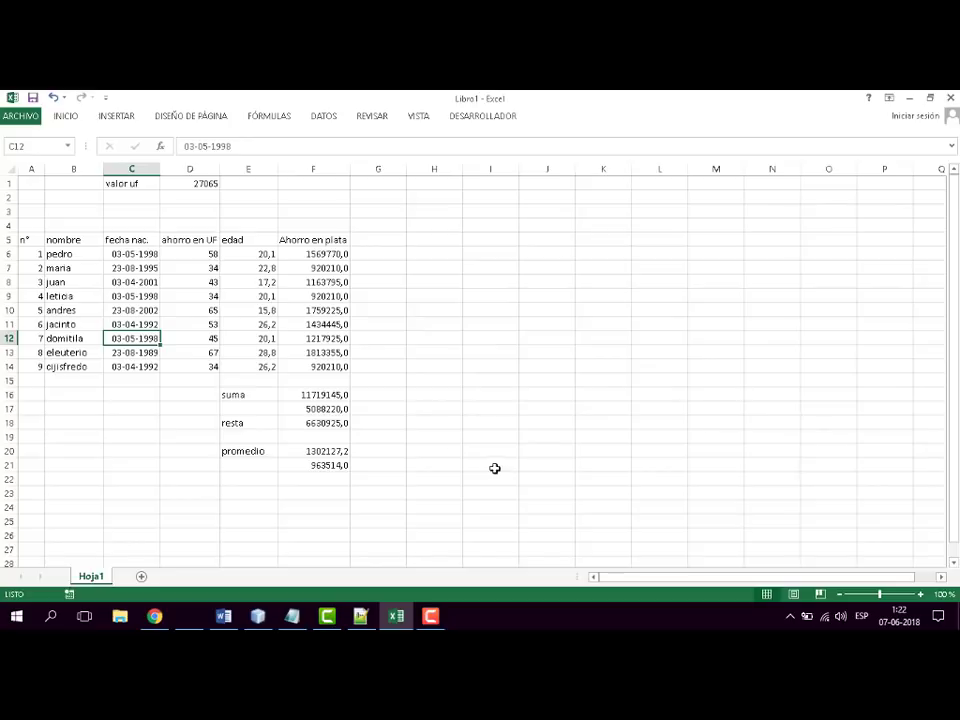
pyautogui.click(140, 326)
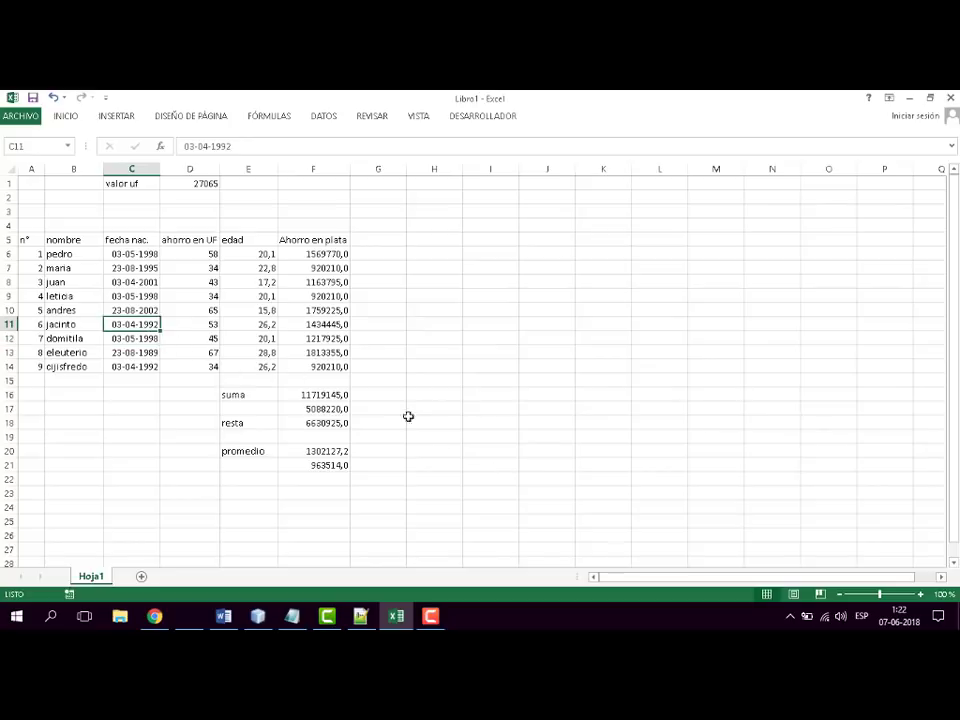
pyautogui.click(229, 146)
pyautogui.moveTo(229, 146); pyautogui.dragTo(211, 146)
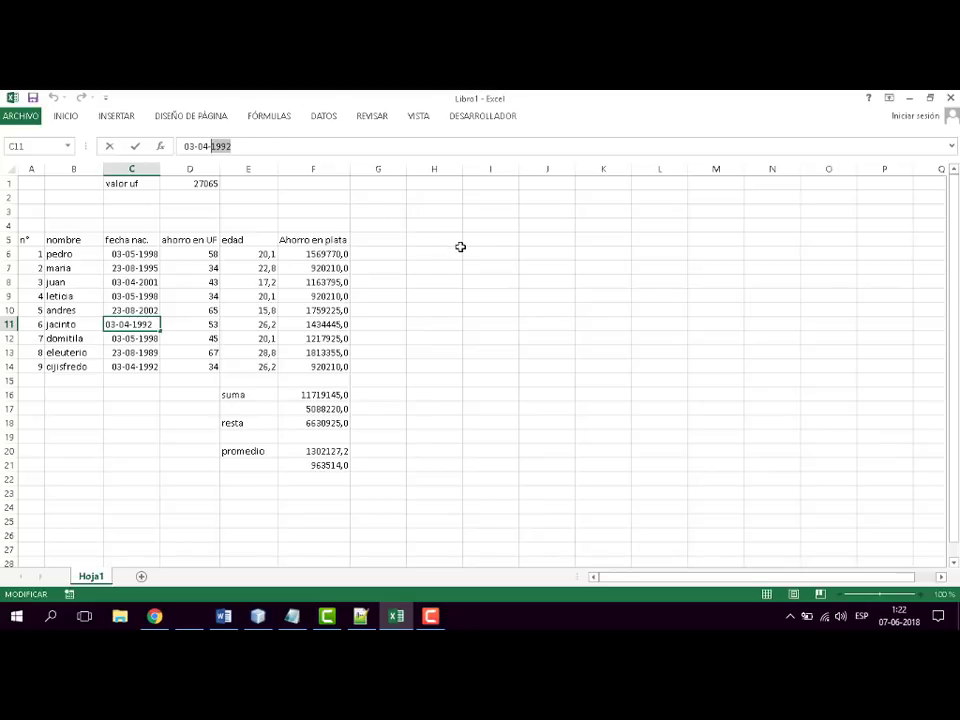
pyautogui.write('1985')
pyautogui.press('Return')
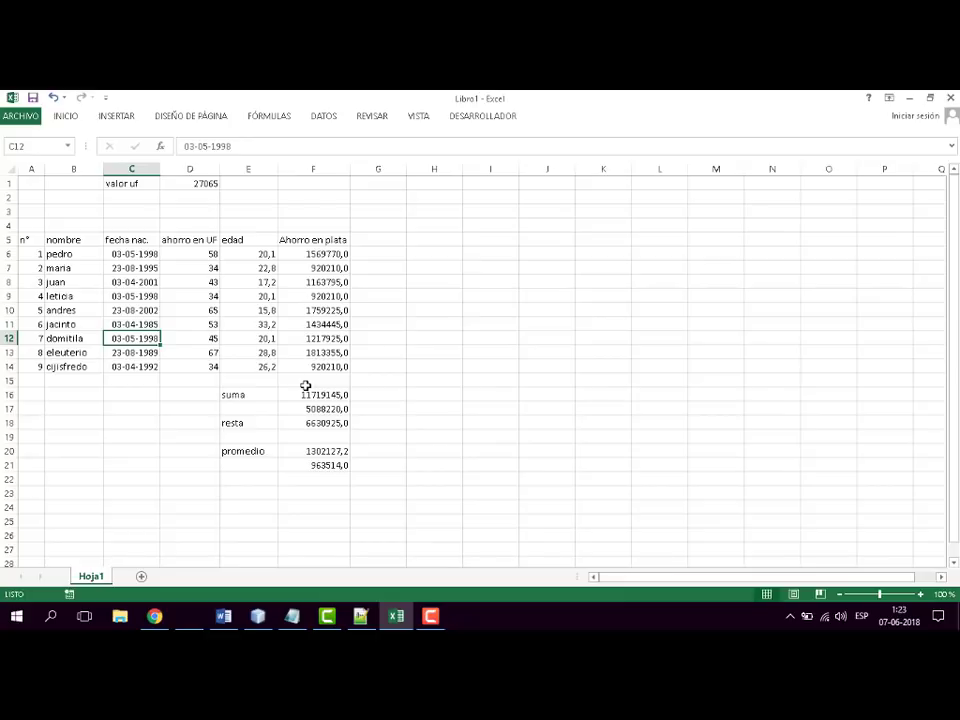
# - Overwrite the birth date in C12 with a bare four-digit year
pyautogui.write('20')
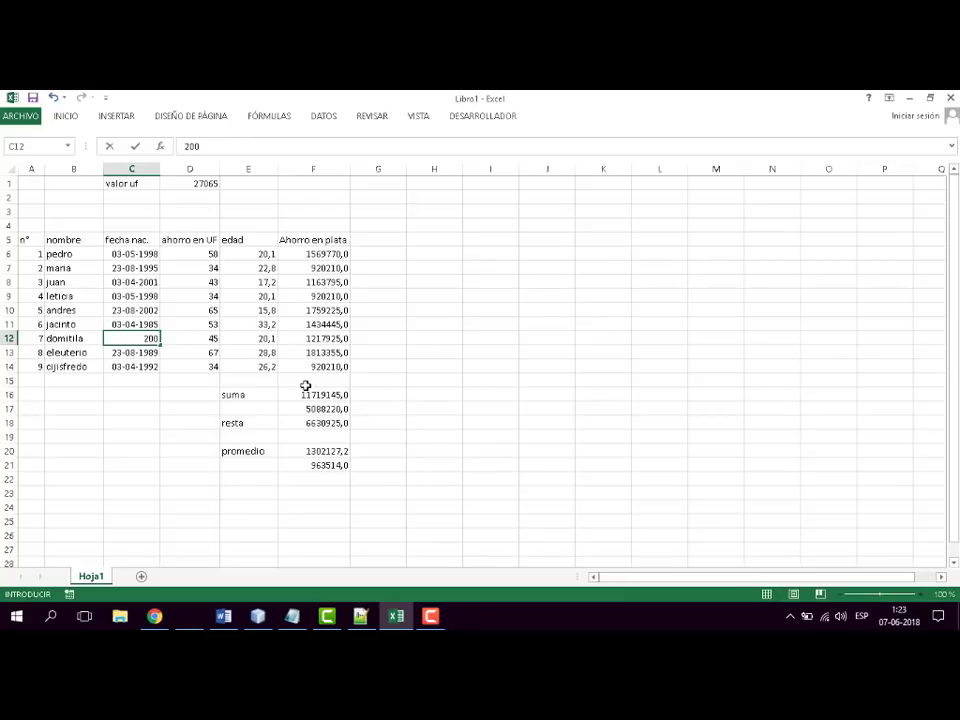
pyautogui.write('05')
pyautogui.press('Return')
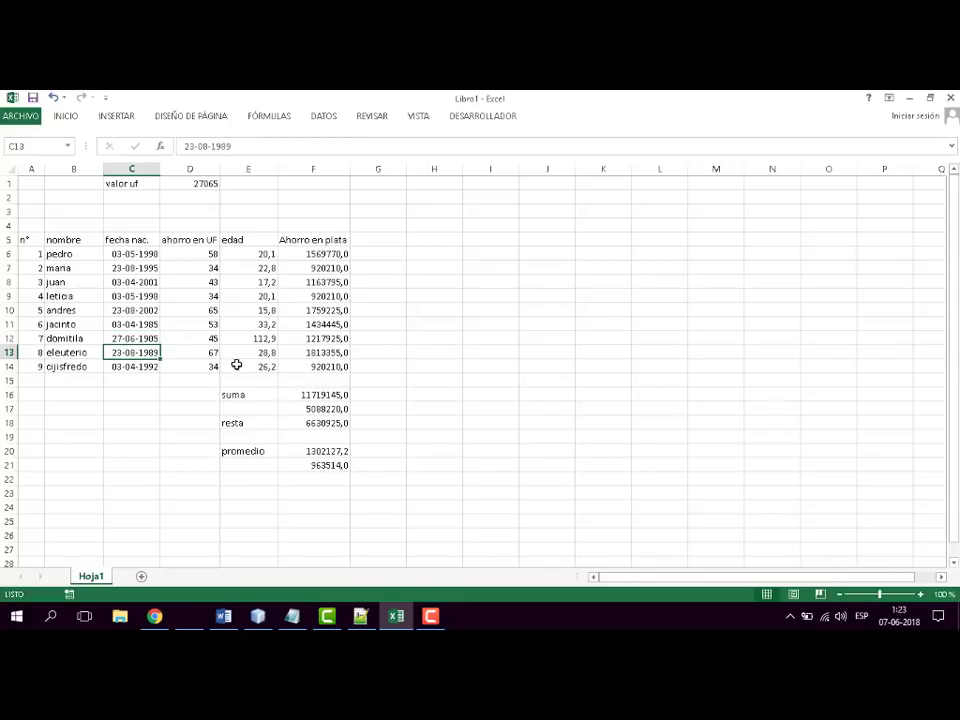
# - Correct the year of the birth date in C12, keeping its day and month and the hyphen before the year
pyautogui.click(145, 337)
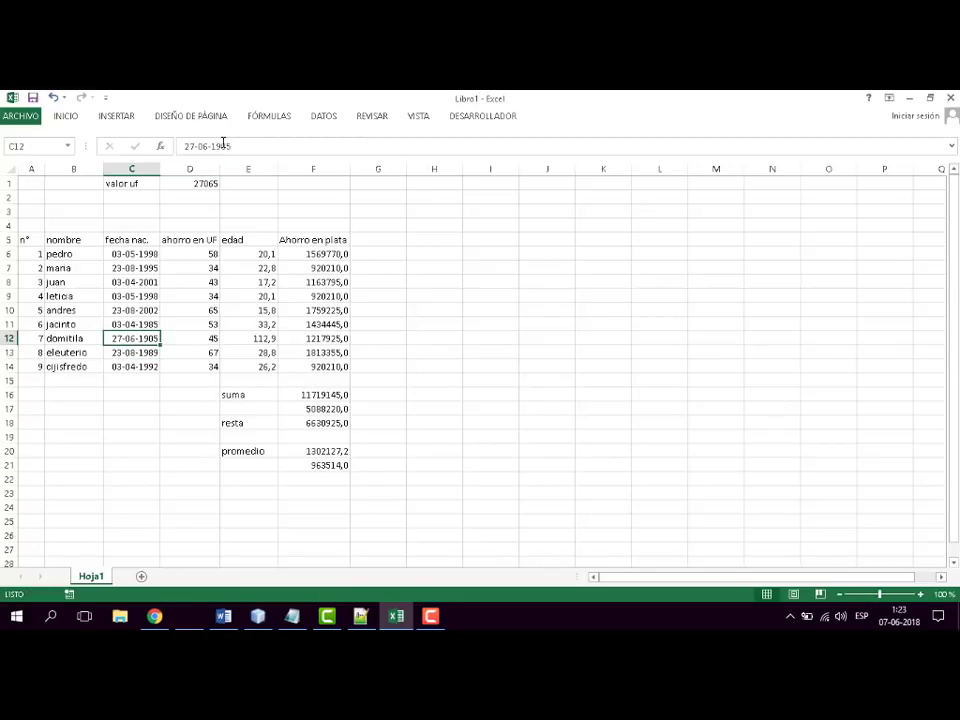
pyautogui.moveTo(232, 146); pyautogui.dragTo(208, 146)
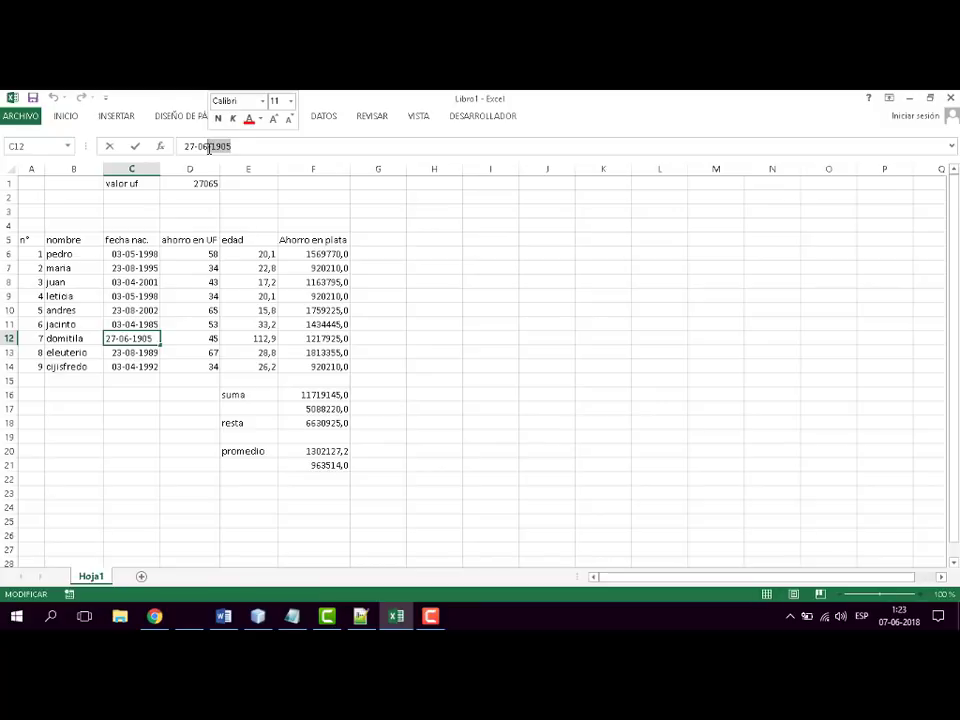
pyautogui.write('200')
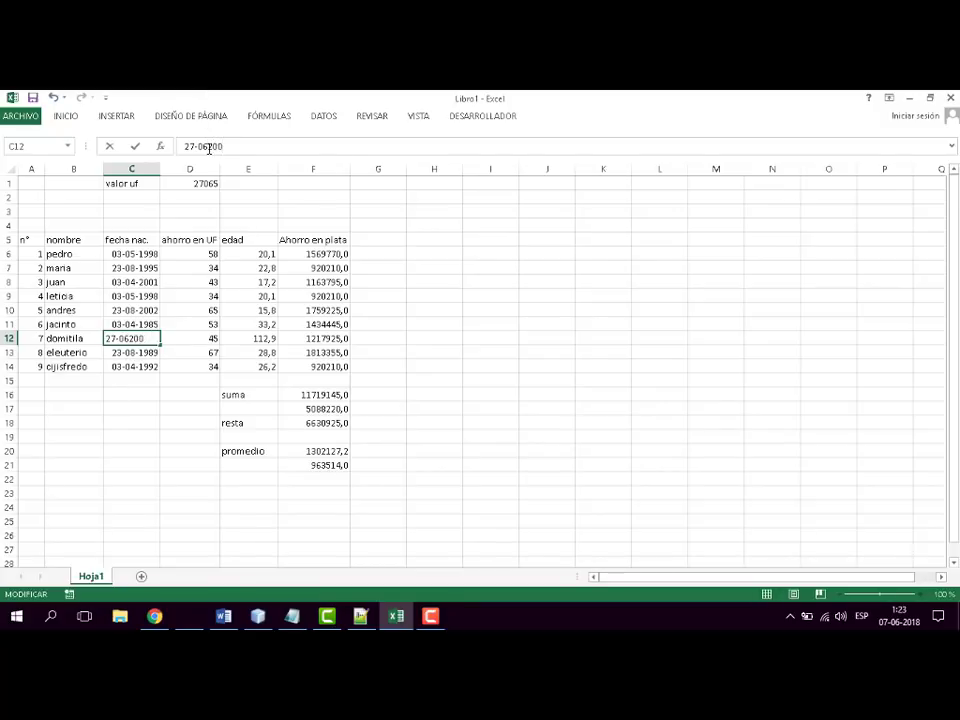
pyautogui.write('5')
pyautogui.click(208, 146)
pyautogui.write('-')
pyautogui.press('Return')
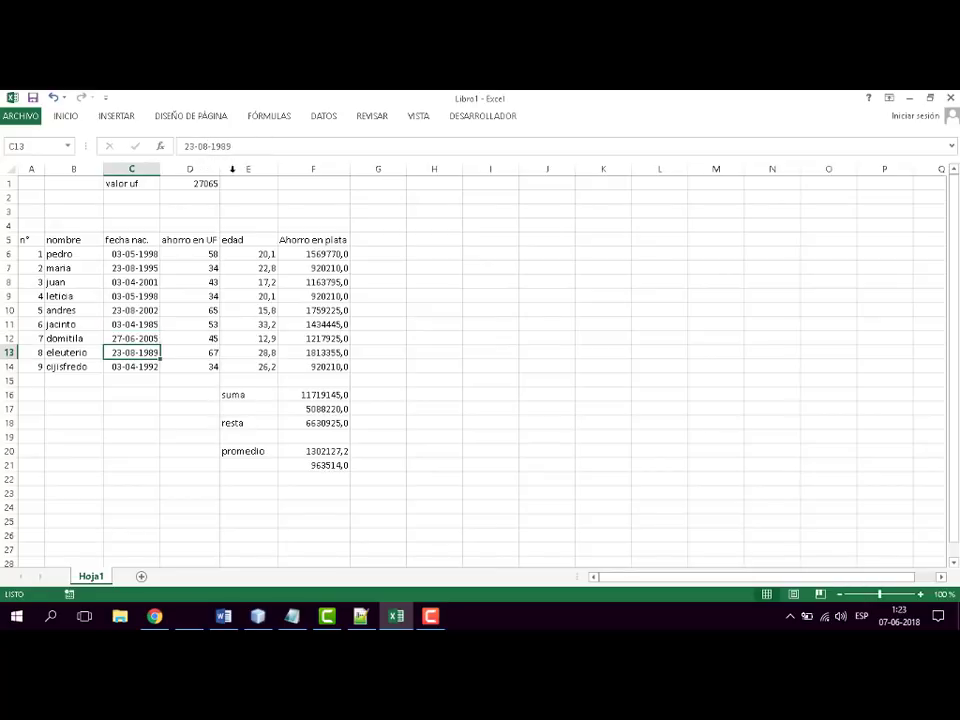
# - Start an SI formula in G6 with the logical test E6>17 on the first person's age
pyautogui.click(258, 254)
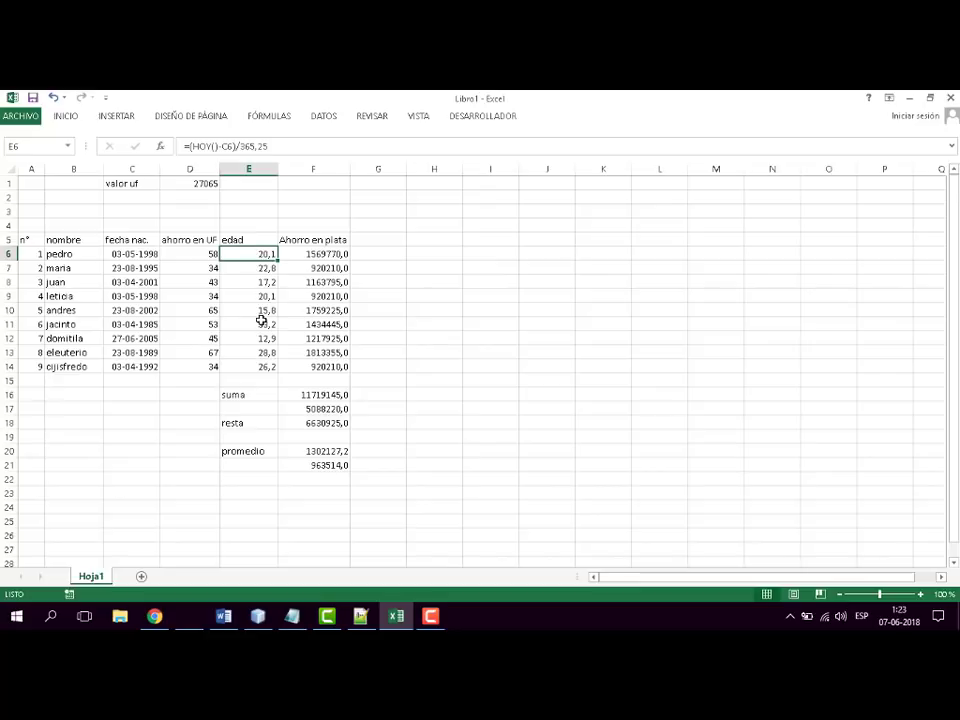
pyautogui.click(390, 251)
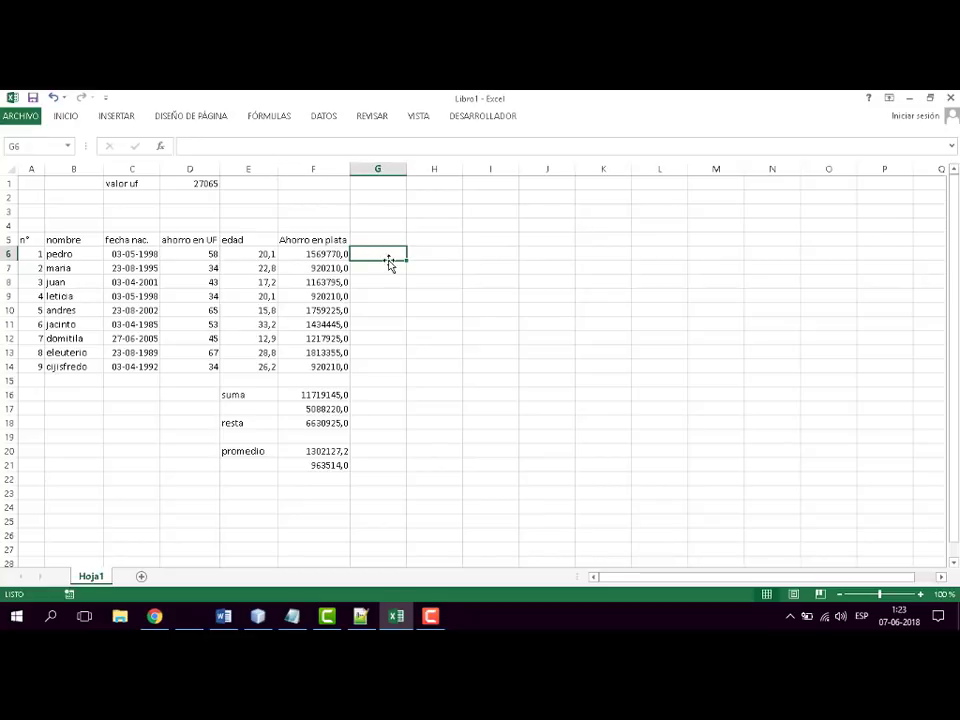
pyautogui.write('=')
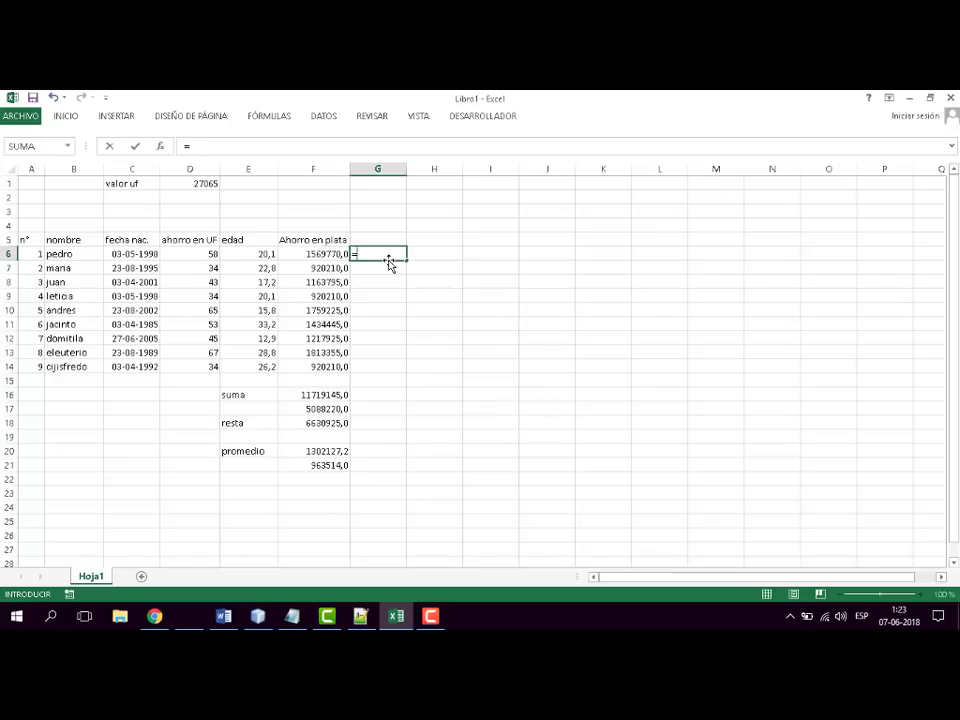
pyautogui.write('si')
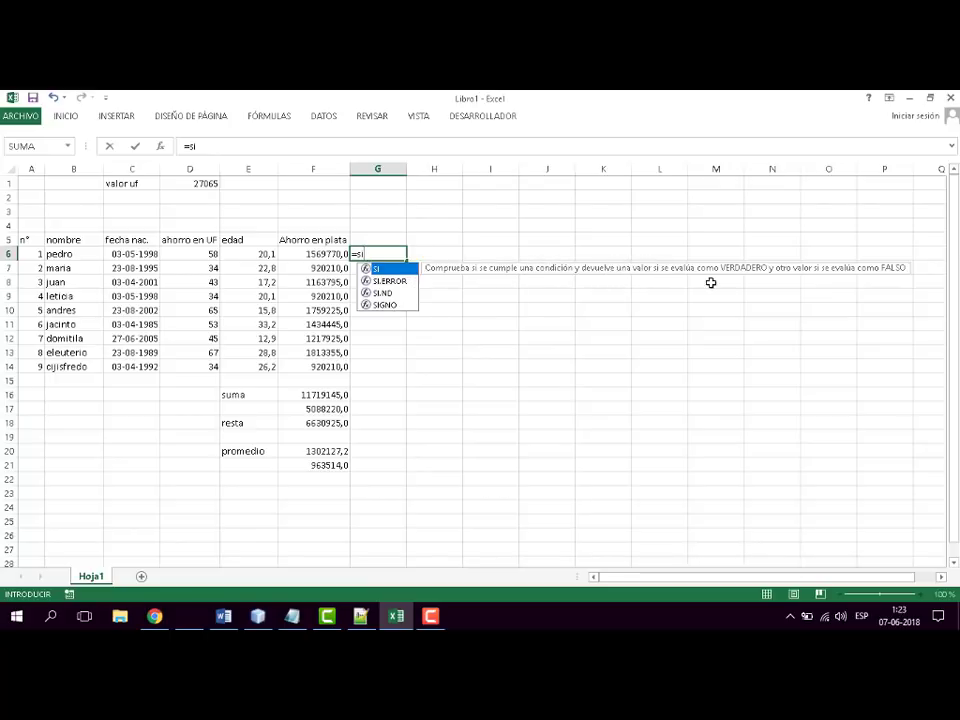
pyautogui.doubleClick(382, 269)
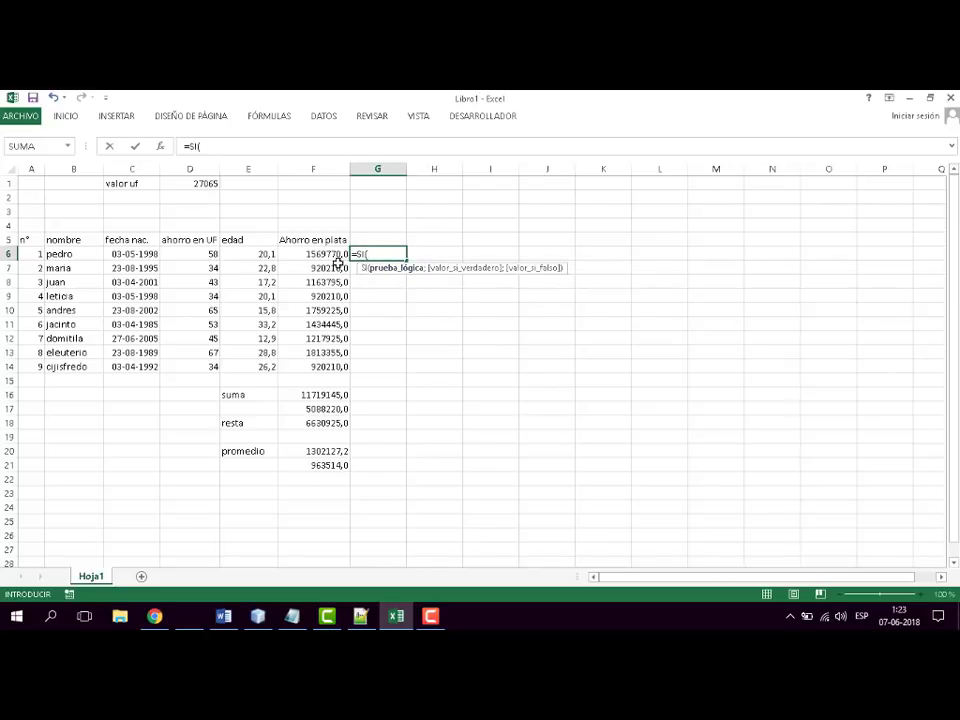
pyautogui.click(252, 254)
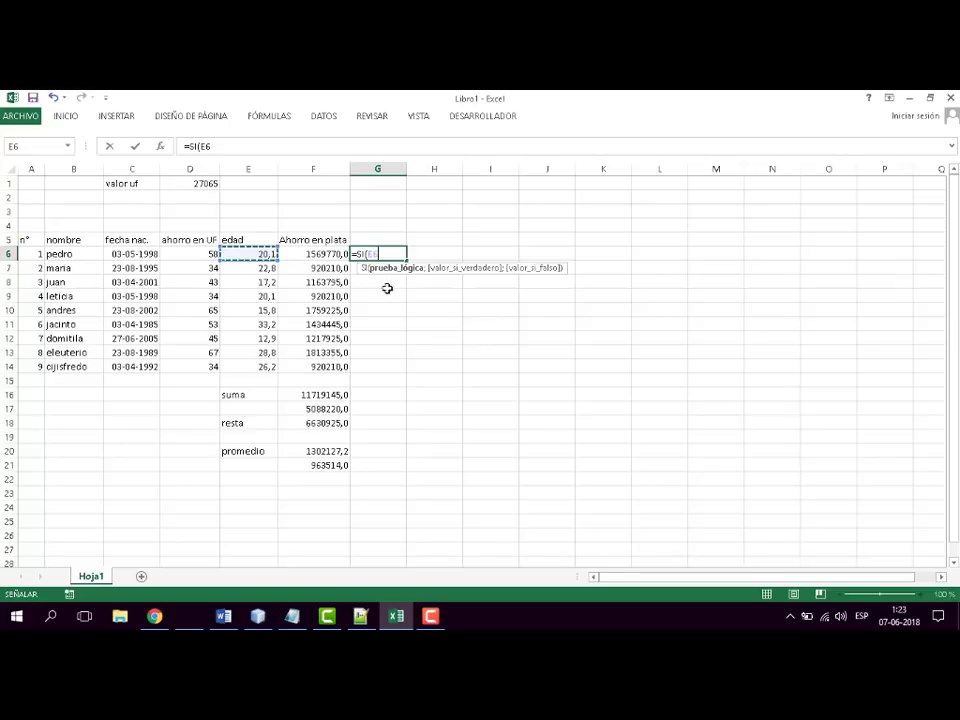
pyautogui.write('>')
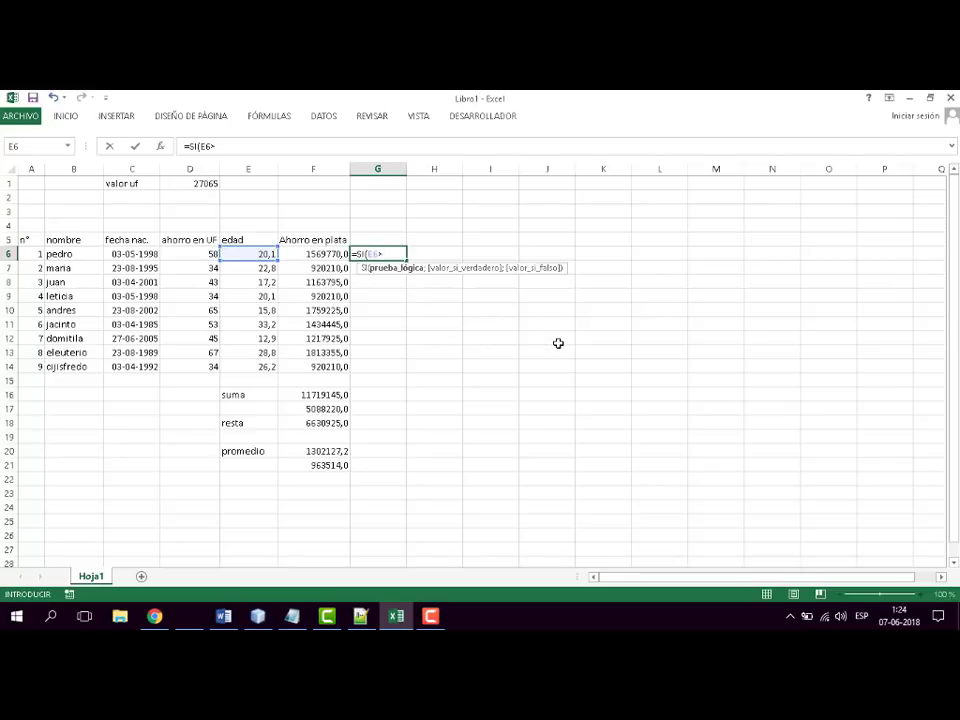
pyautogui.write('17;')
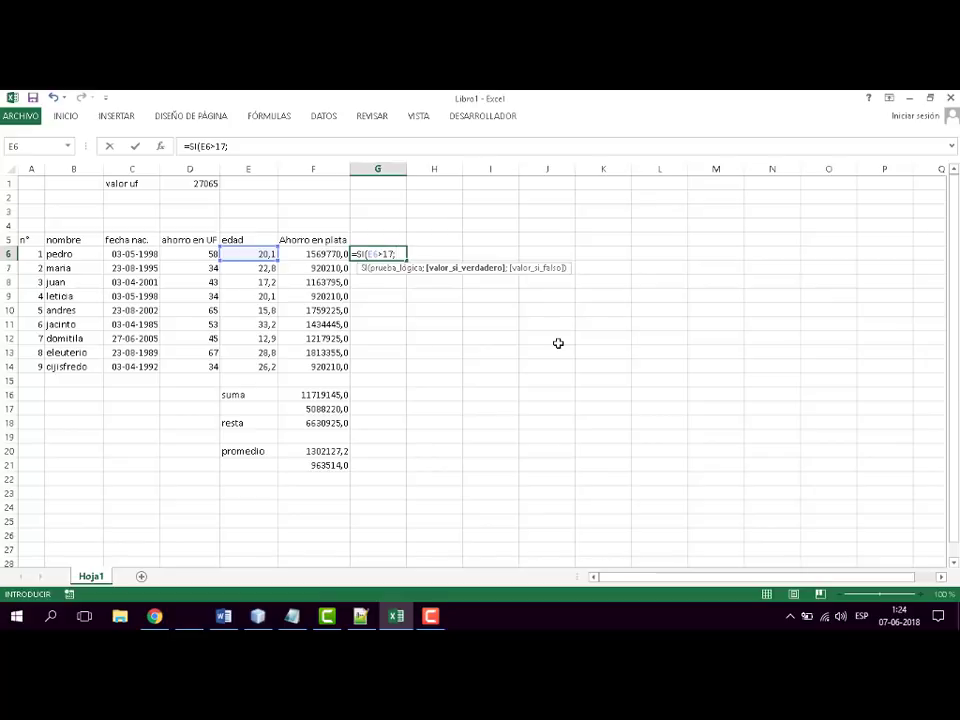
pyautogui.write('"mayor de edad')
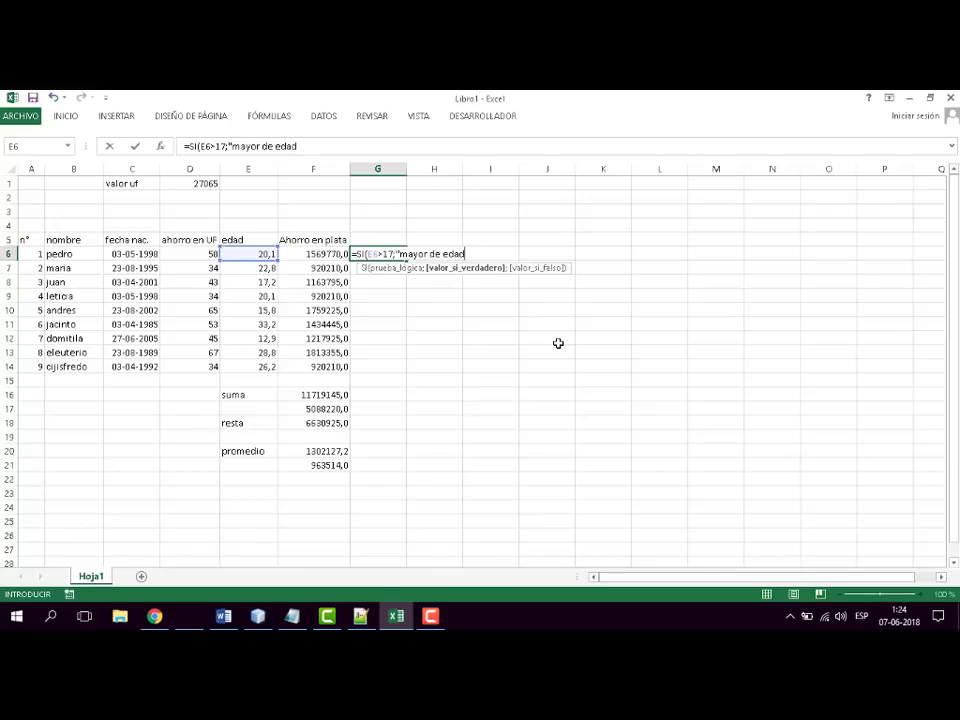
pyautogui.write('";')
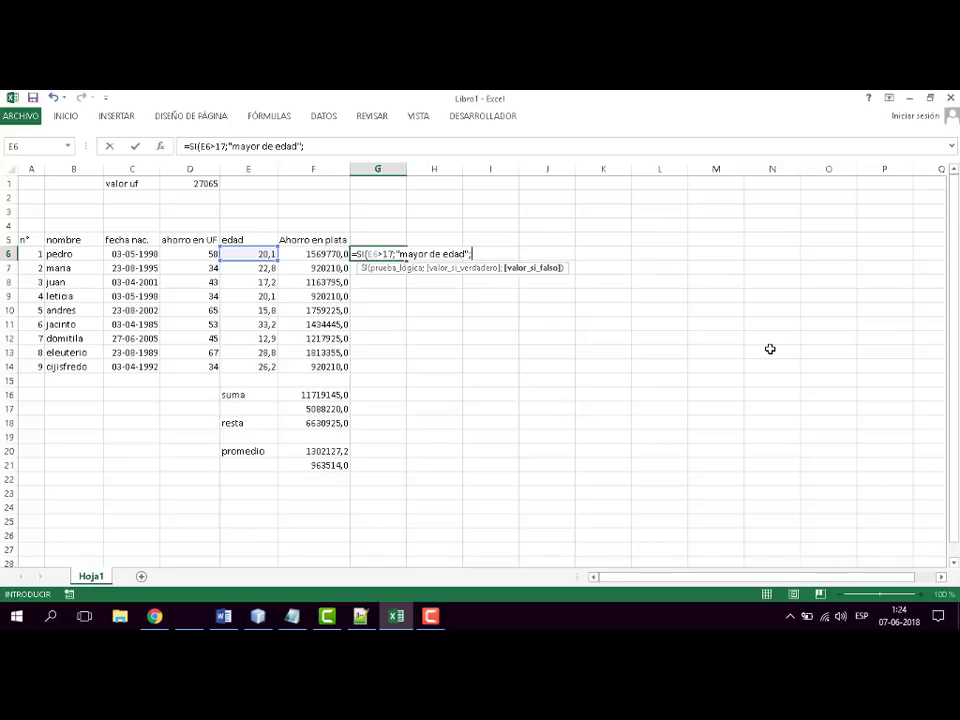
# - Complete the SI formula in G6 with "mayor de edad" as the true value and "es menor de edad" as the false value
pyautogui.write('"es menor de edad')
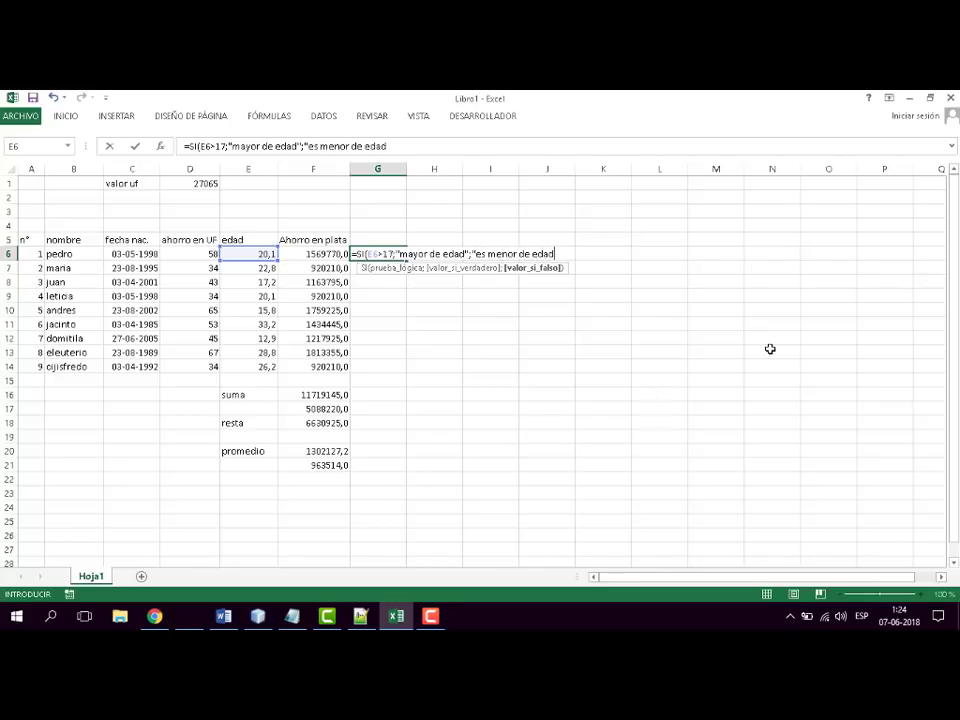
pyautogui.write('")')
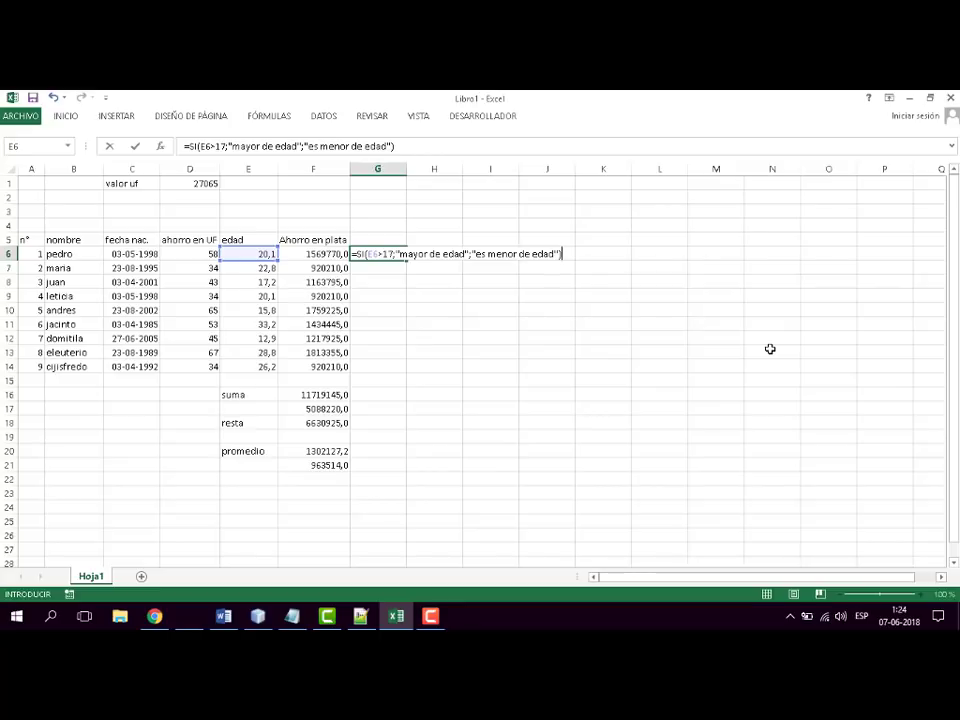
pyautogui.press('Return')
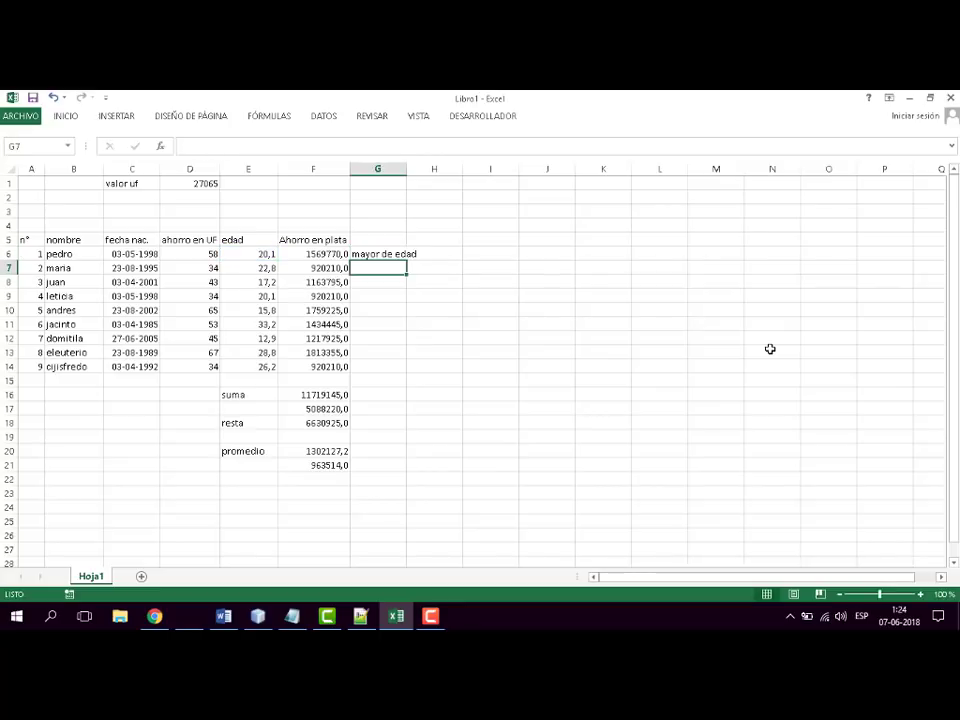
# - Widen column G to fit its text and fill the SI formula from G6 down to G14
pyautogui.moveTo(407, 169); pyautogui.dragTo(446, 169)
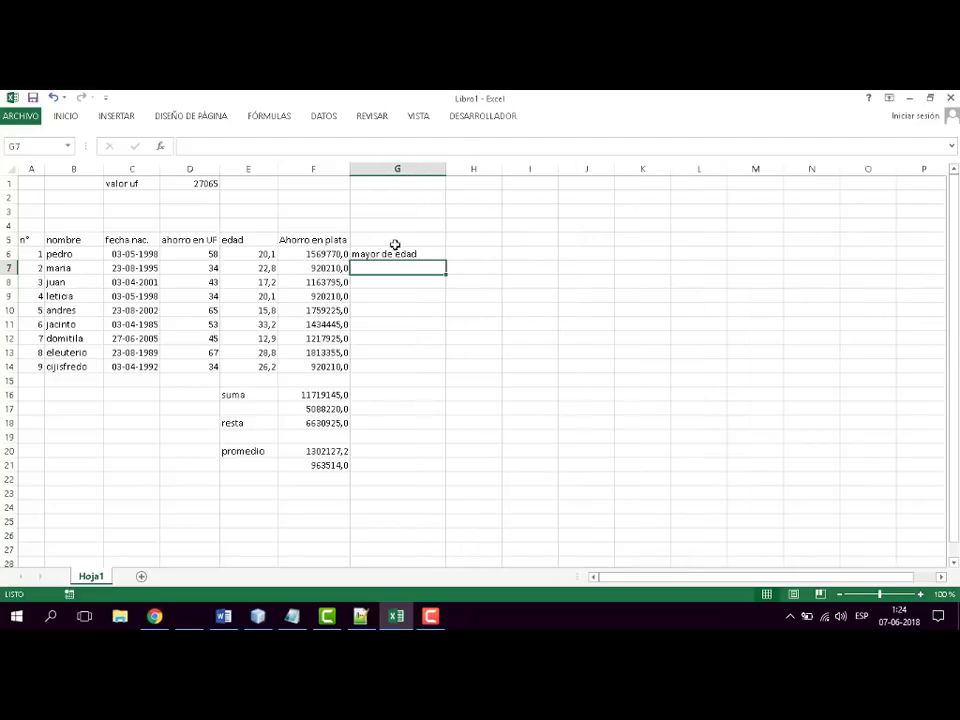
pyautogui.click(396, 253)
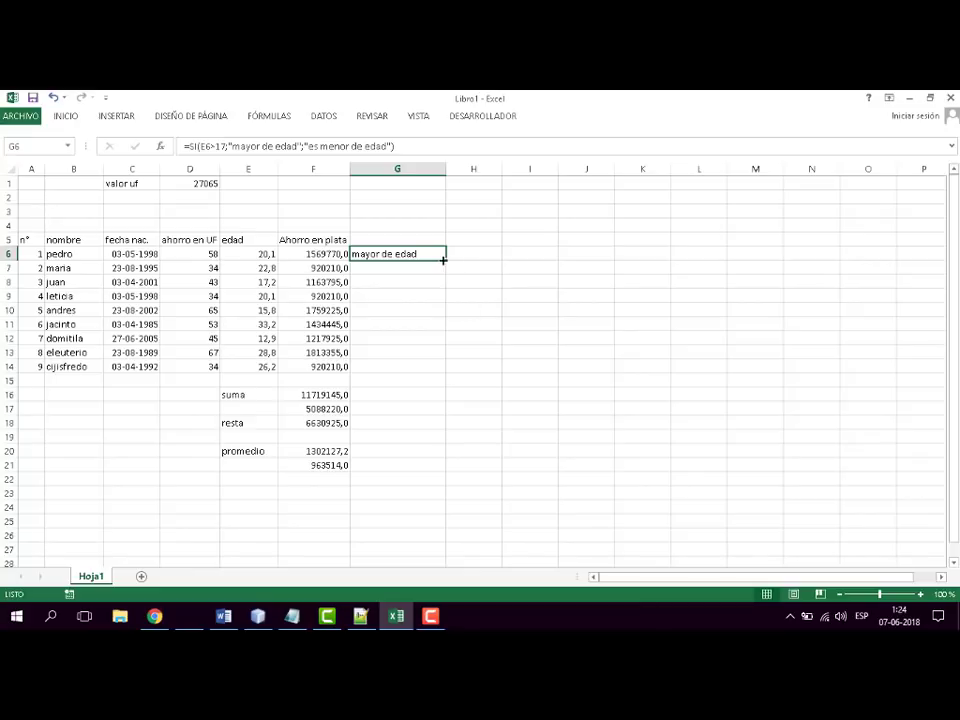
pyautogui.moveTo(446, 259); pyautogui.dragTo(426, 373)
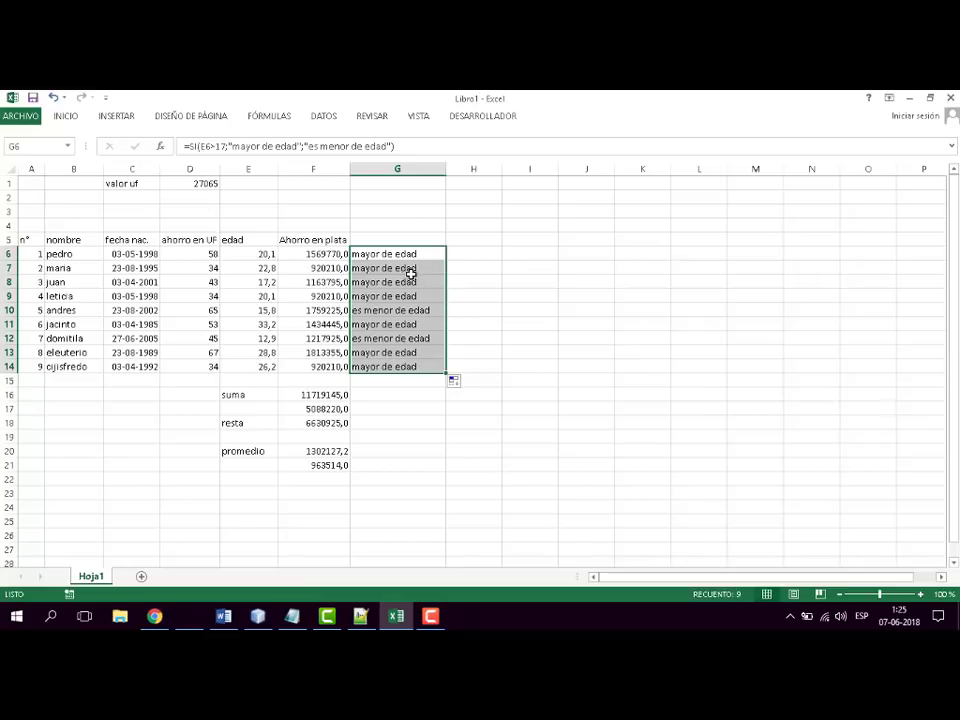
# - Change the logical test of the SI formula in G8 to E8>=18
pyautogui.click(256, 282)
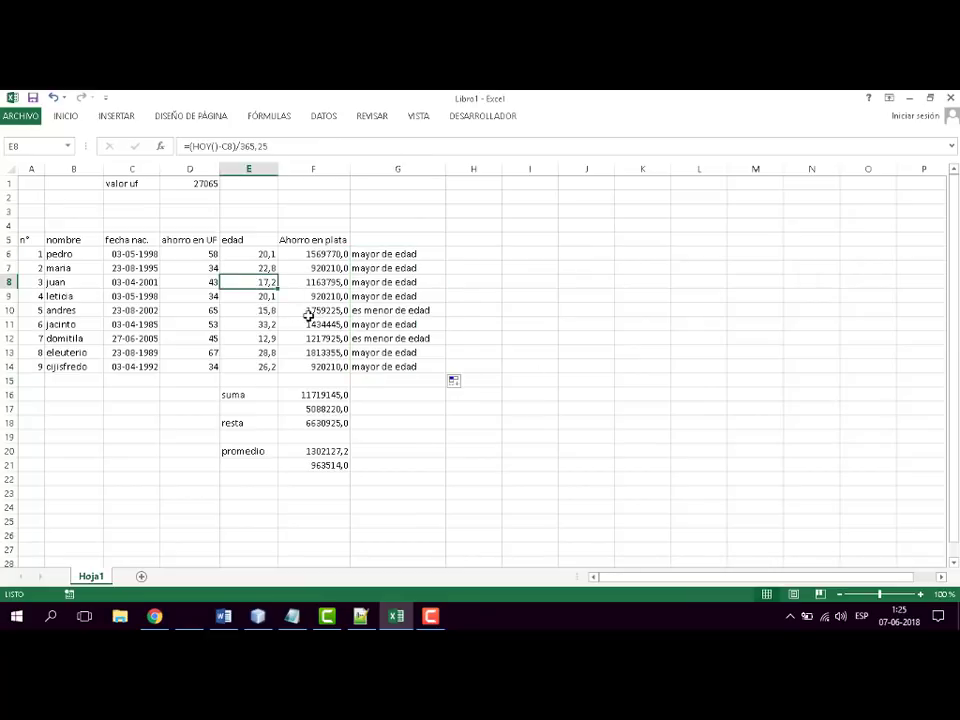
pyautogui.click(390, 282)
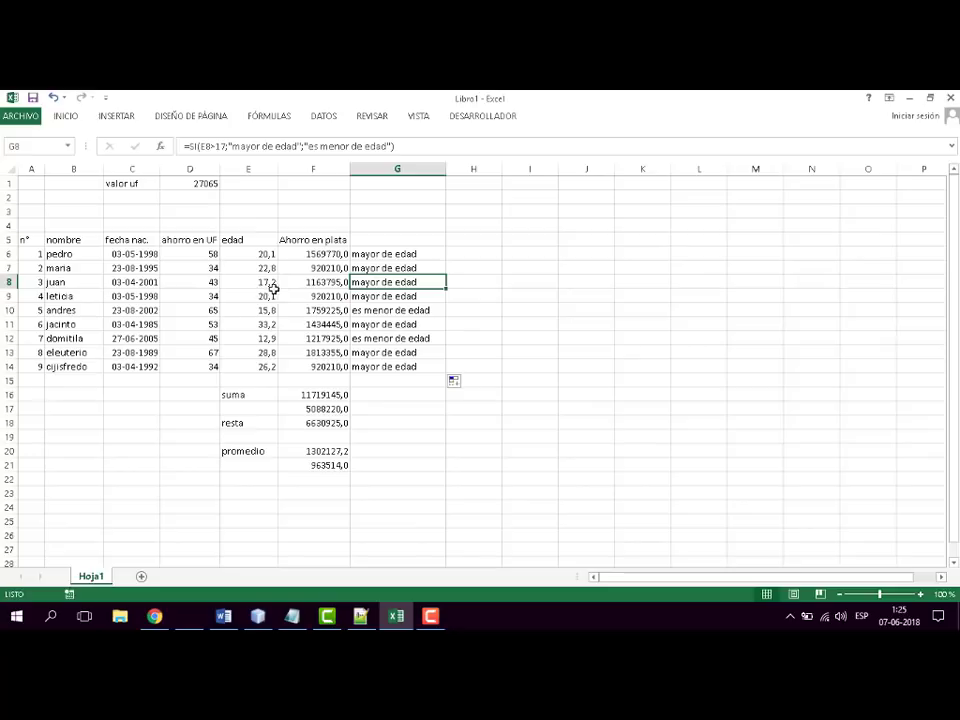
pyautogui.click(222, 146)
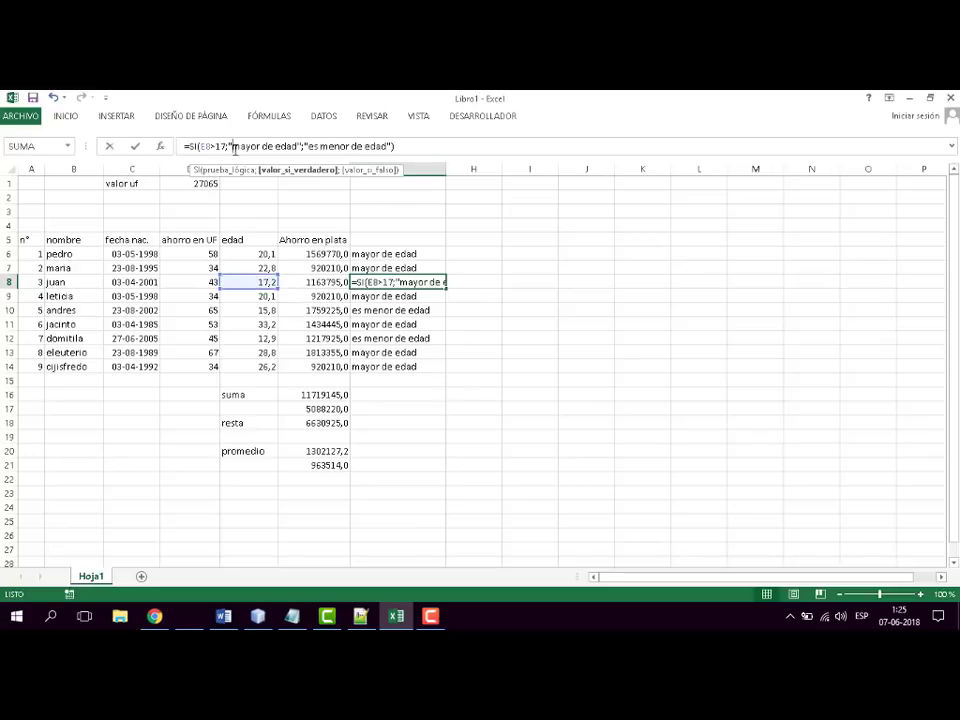
pyautogui.click(222, 146)
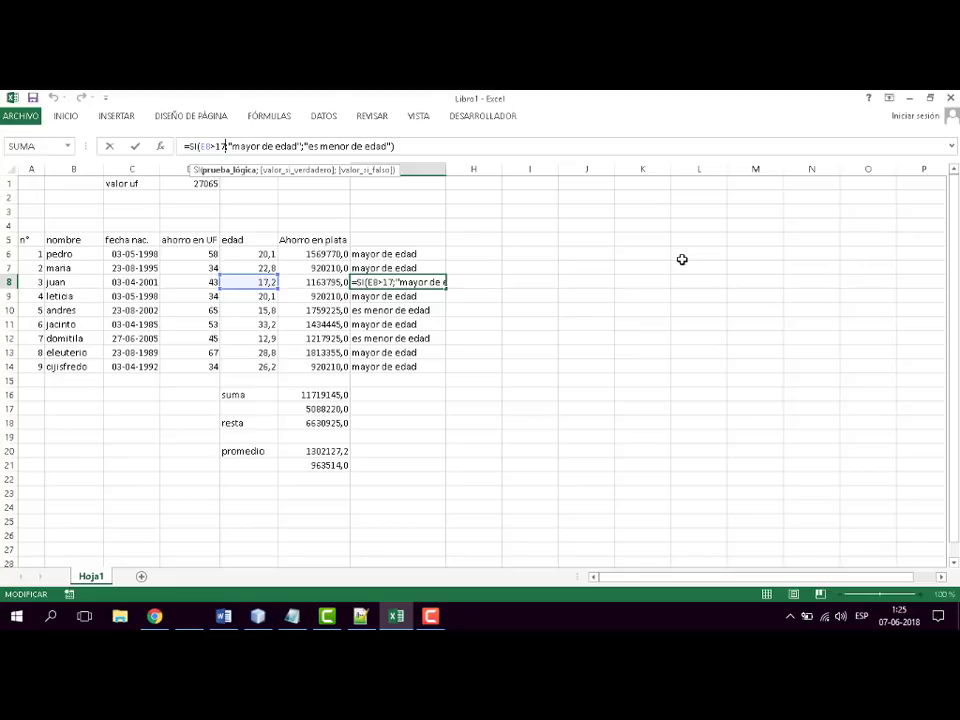
pyautogui.press('BackSpace')
pyautogui.press('BackSpace')
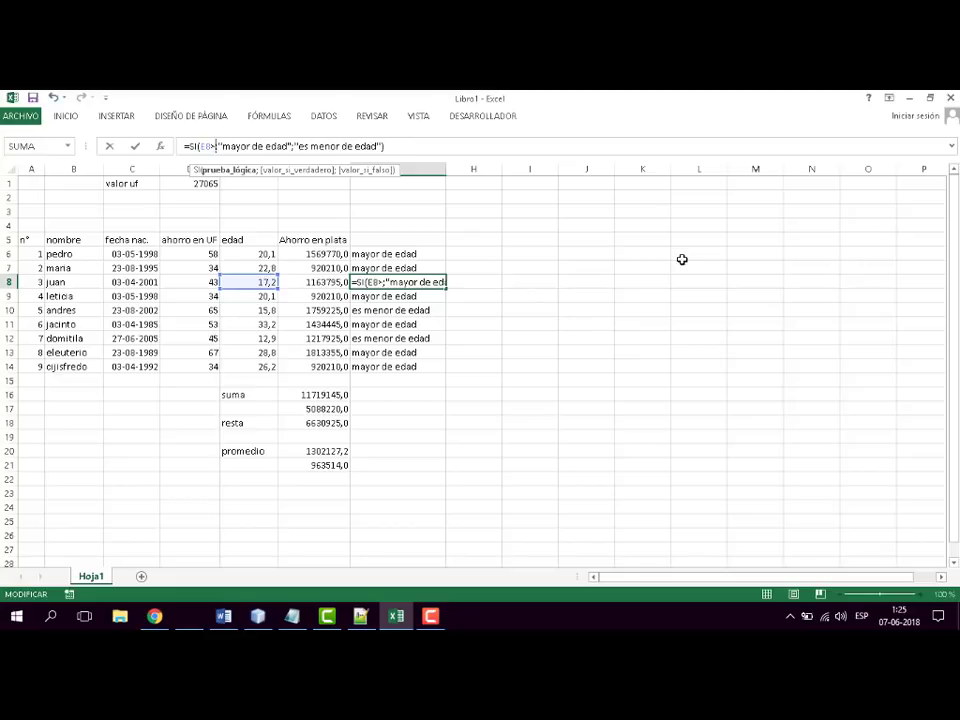
pyautogui.write('=')
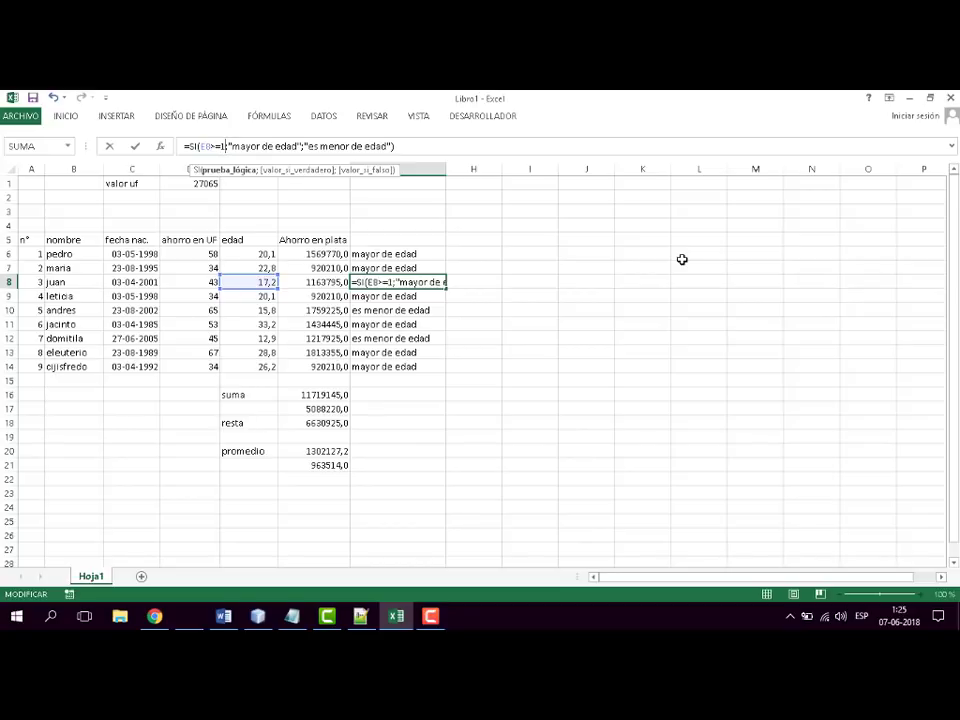
pyautogui.write('18')
pyautogui.press('Return')
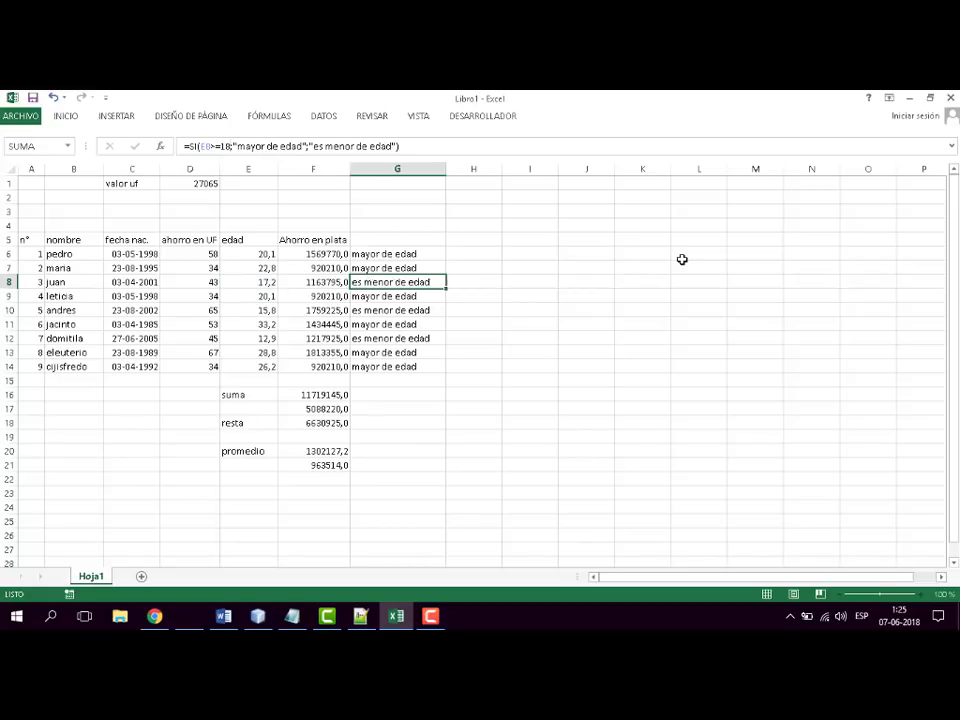
# - Fill the corrected SI formula from G8 down to G14
pyautogui.click(410, 282)
pyautogui.moveTo(449, 289); pyautogui.dragTo(441, 373)
pyautogui.click(536, 297)
pyautogui.click(440, 284)
pyautogui.click(568, 334)
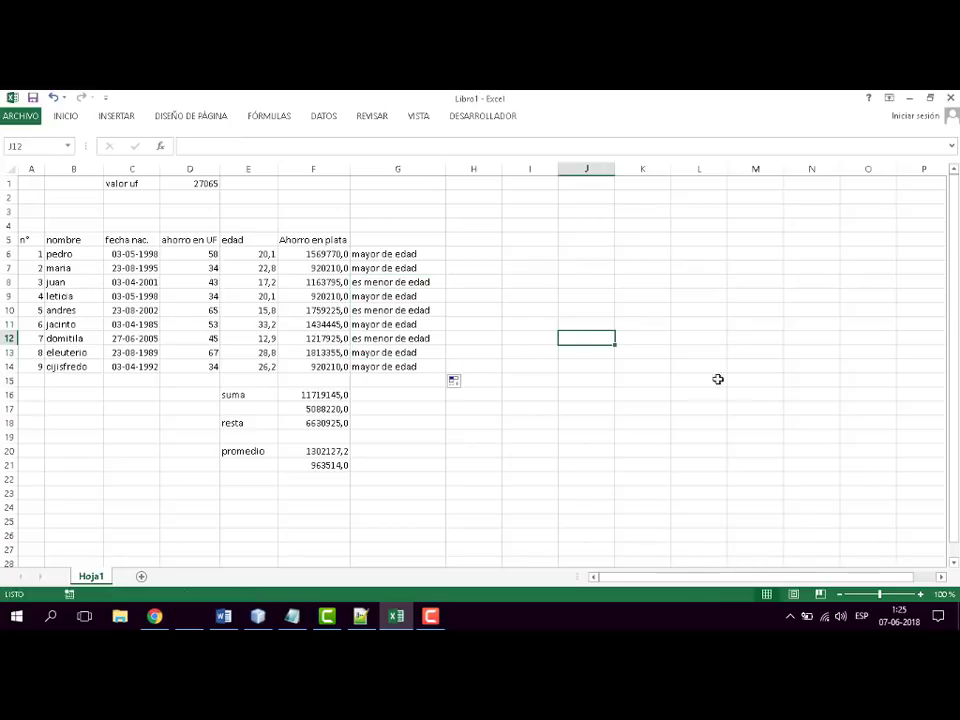
# - Examine the SI formulas in G8, G10 and G12, focusing on the >= operator in G12's logical test
pyautogui.click(407, 281)
pyautogui.click(416, 310)
pyautogui.click(416, 339)
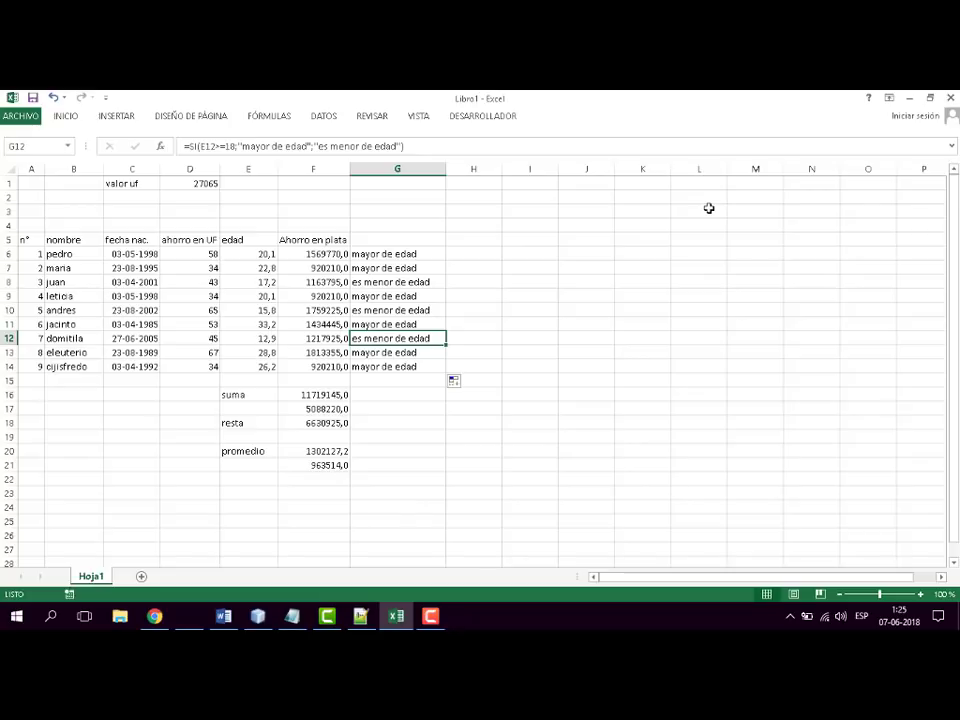
pyautogui.click(226, 146)
pyautogui.click(226, 146)
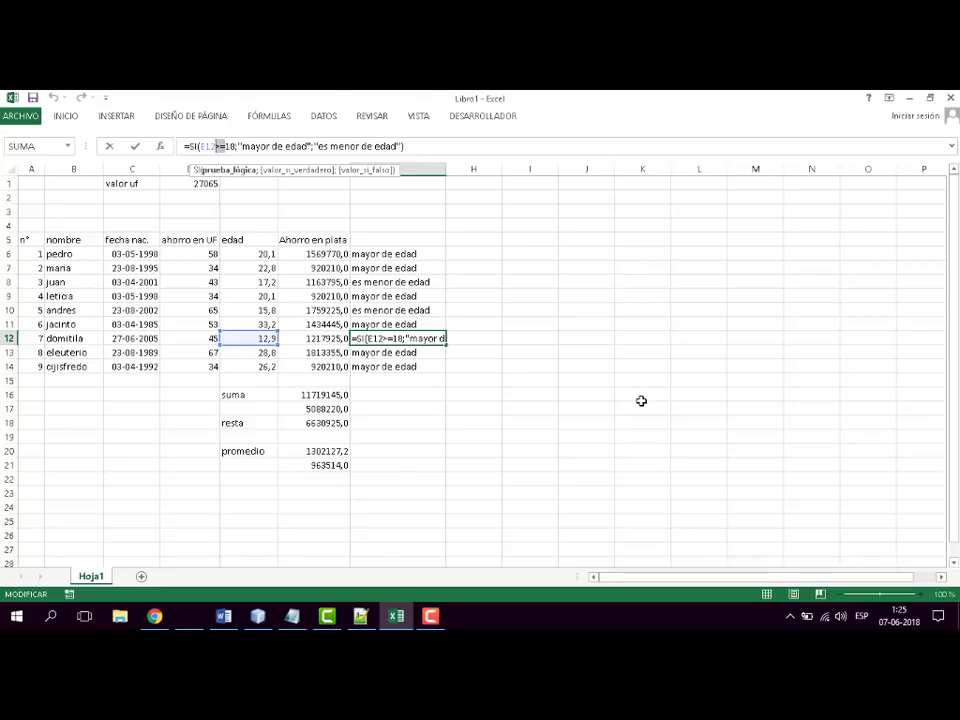
pyautogui.click(391, 338)
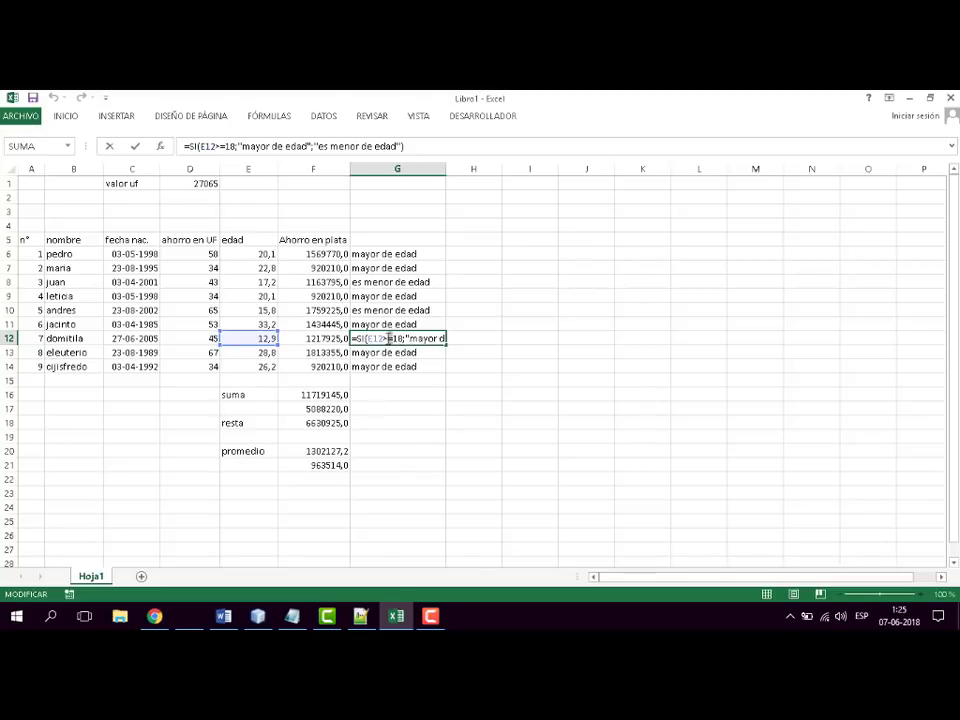
pyautogui.moveTo(389, 338); pyautogui.dragTo(384, 338)
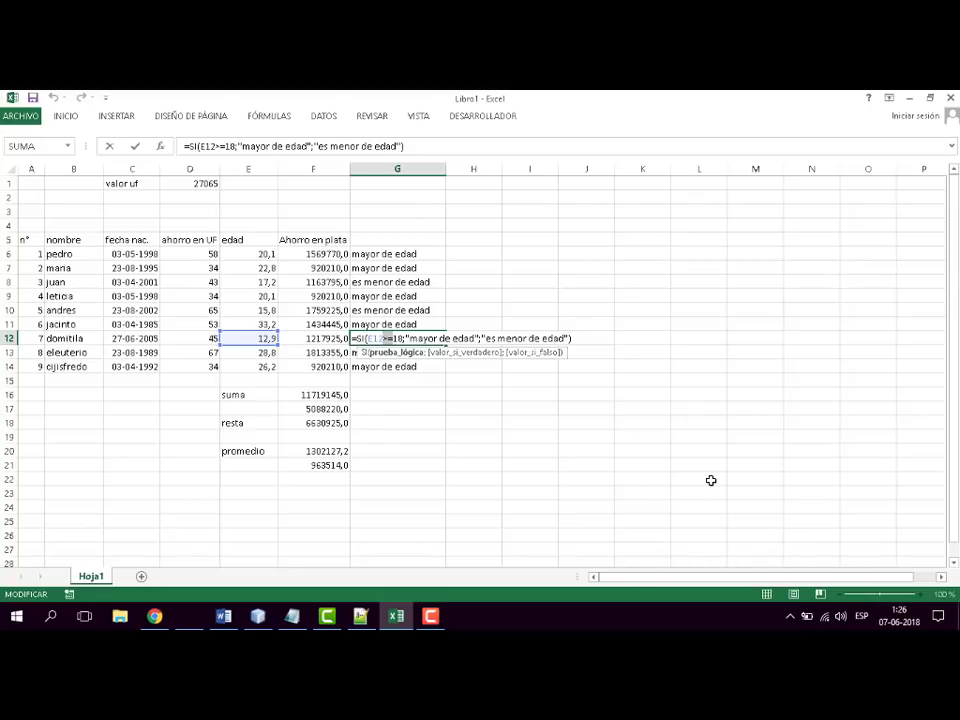
pyautogui.hotkey('ctrl', 'Return')
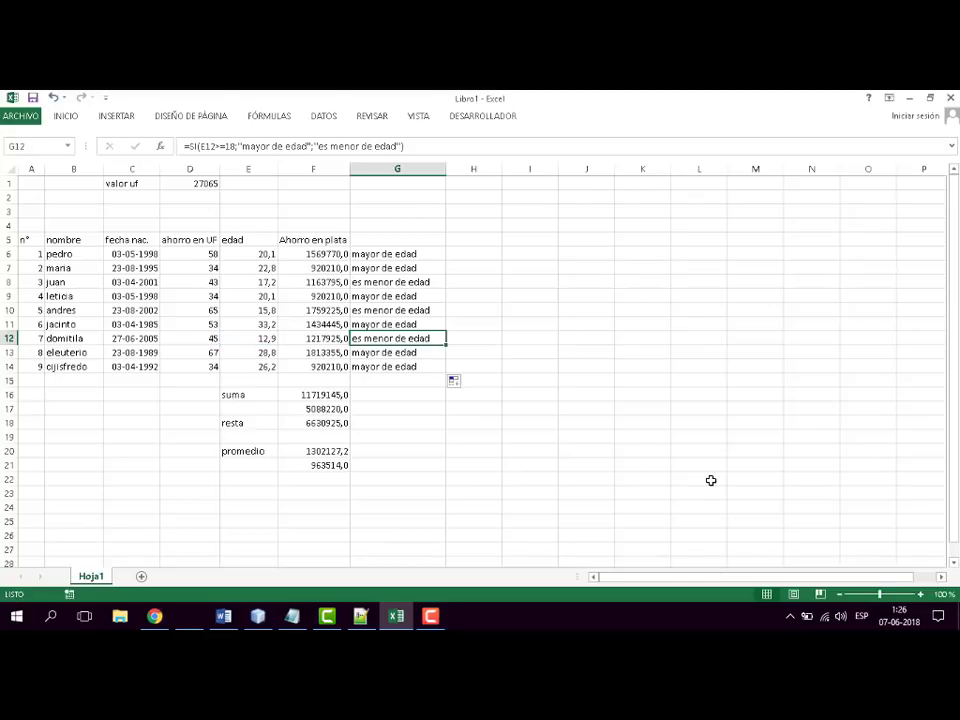
# - Switch to the Word syllabus and colour the "Si" item under Funciones red
pyautogui.hotkey('alt', 'Tab')
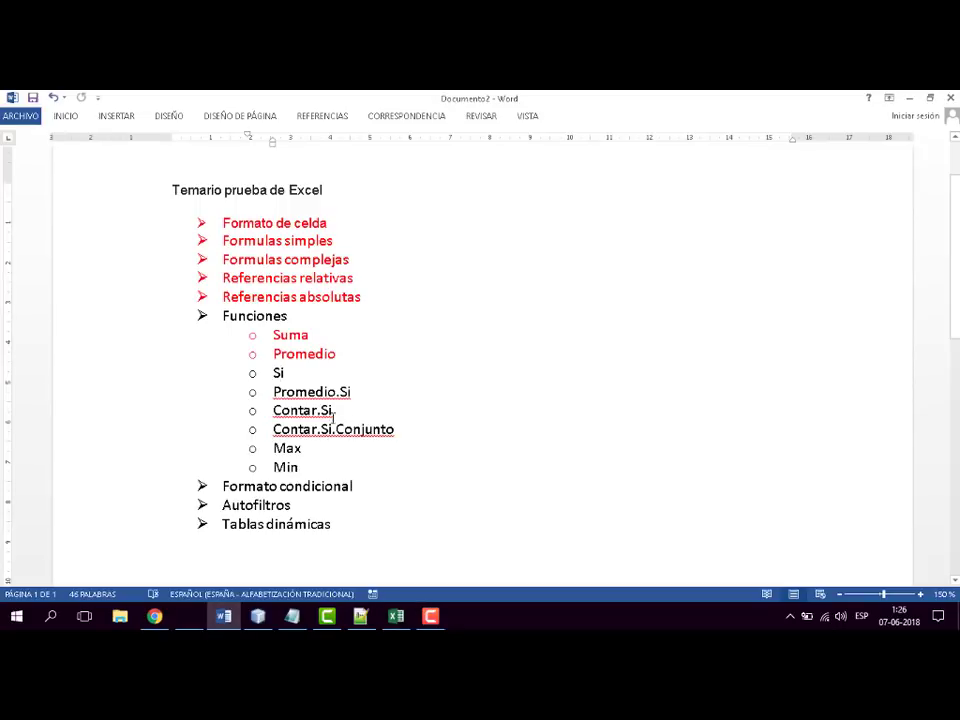
pyautogui.doubleClick(279, 373)
pyautogui.click(79, 116)
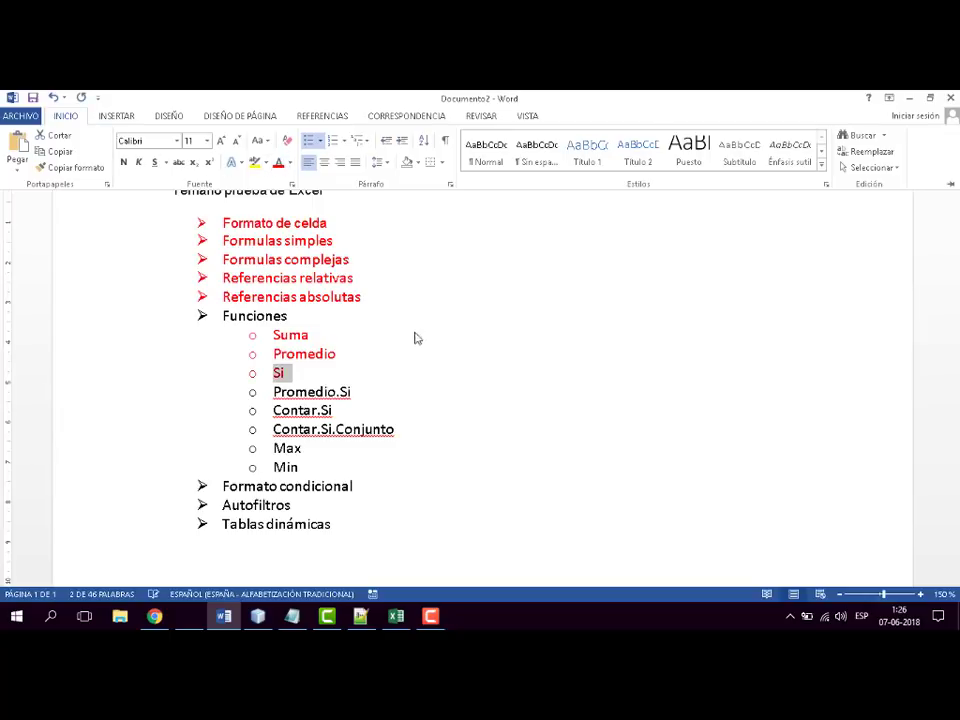
pyautogui.click(351, 391)
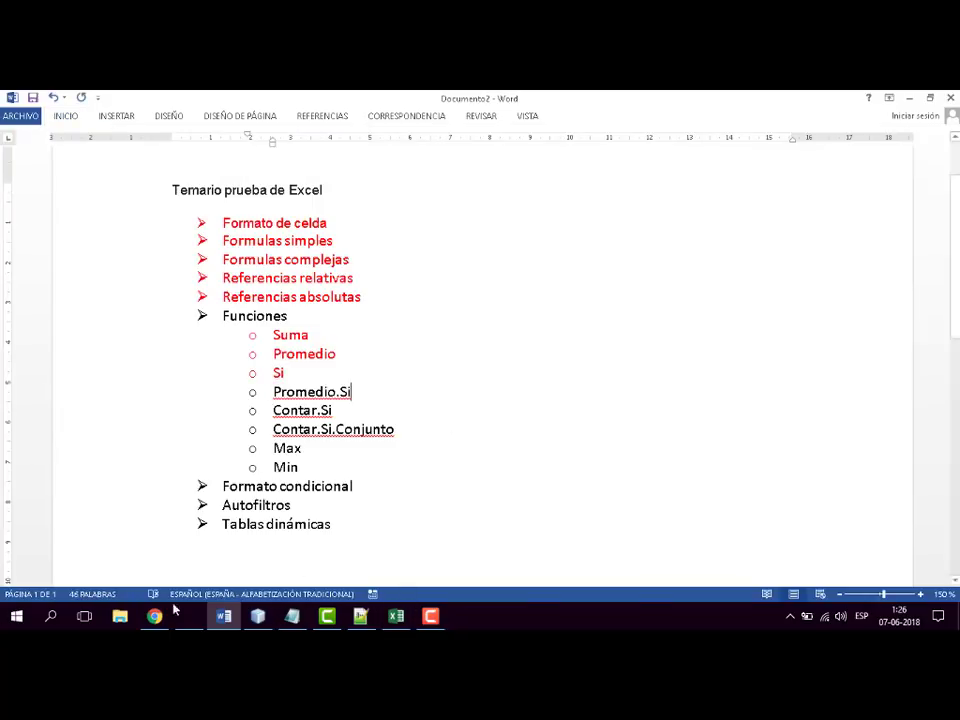
# - Return to the Excel workbook and enter the label "edad promedio de los mayores de edad" in J6
pyautogui.click(396, 617)
pyautogui.click(562, 435)
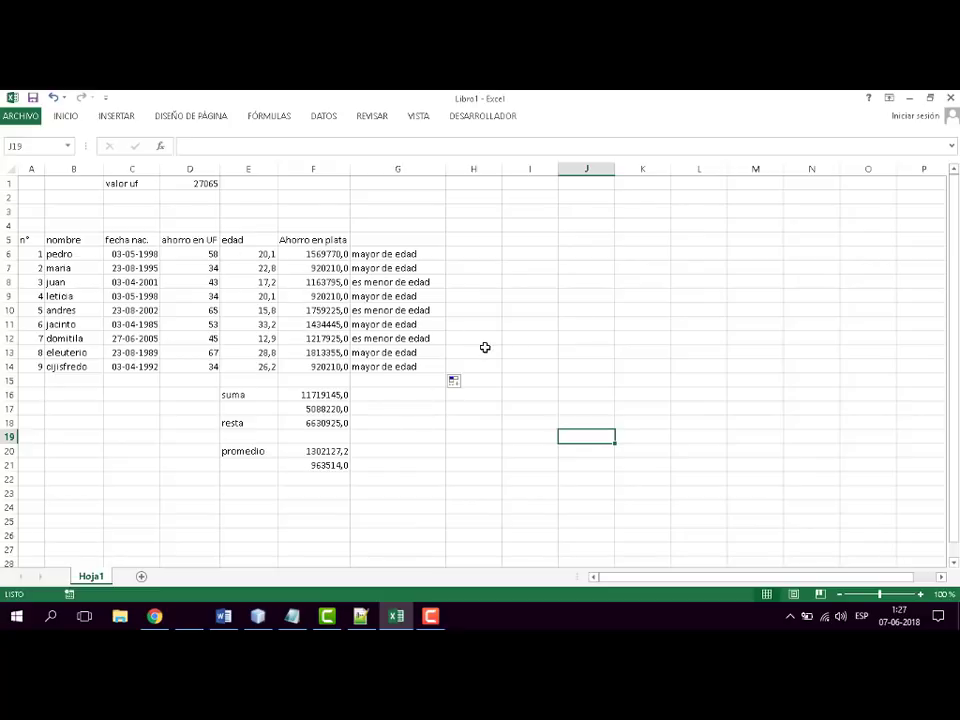
pyautogui.click(245, 496)
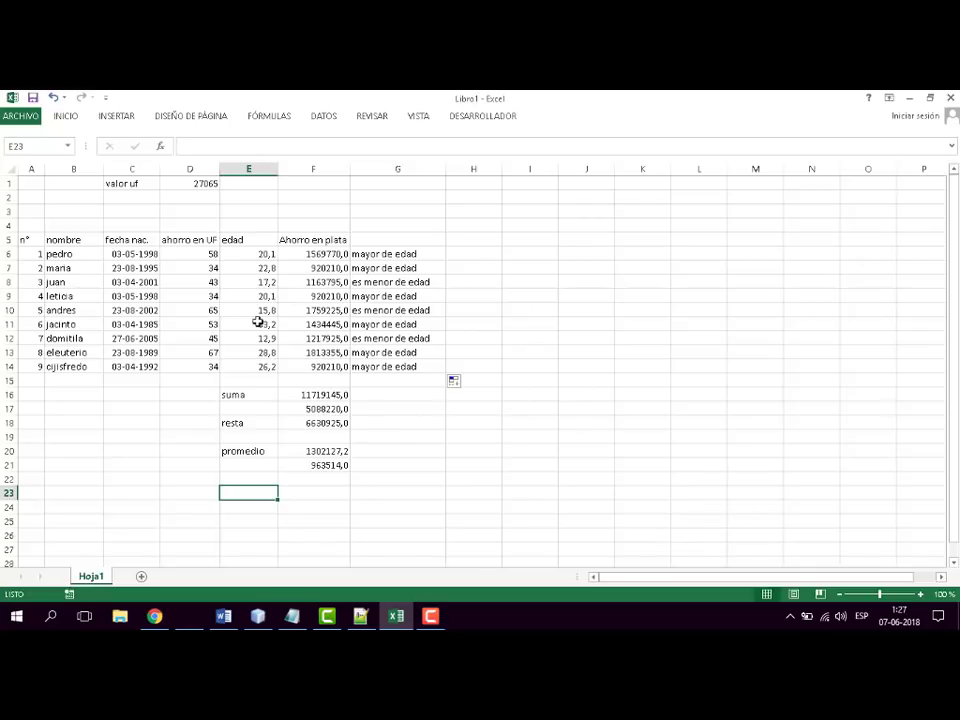
pyautogui.click(603, 253)
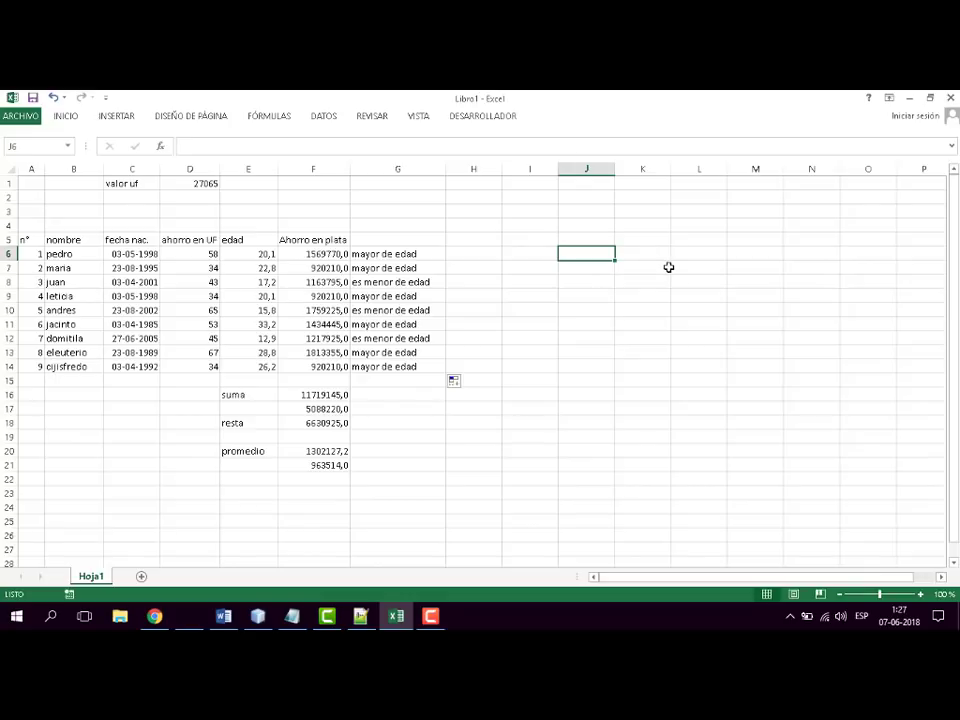
pyautogui.write('edad pr')
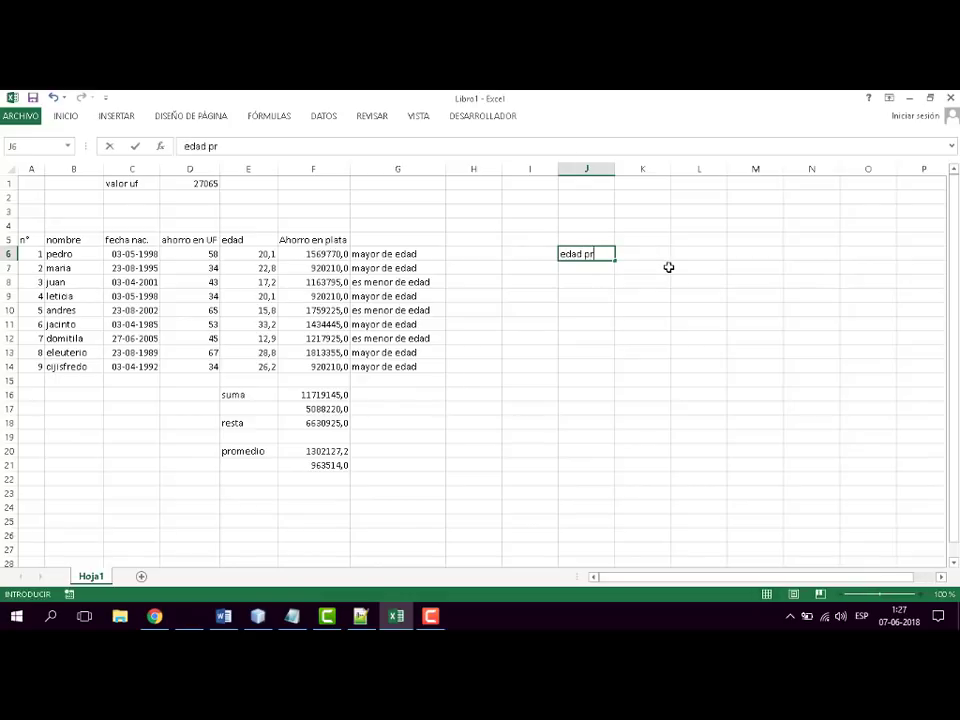
pyautogui.write('omedio de l')
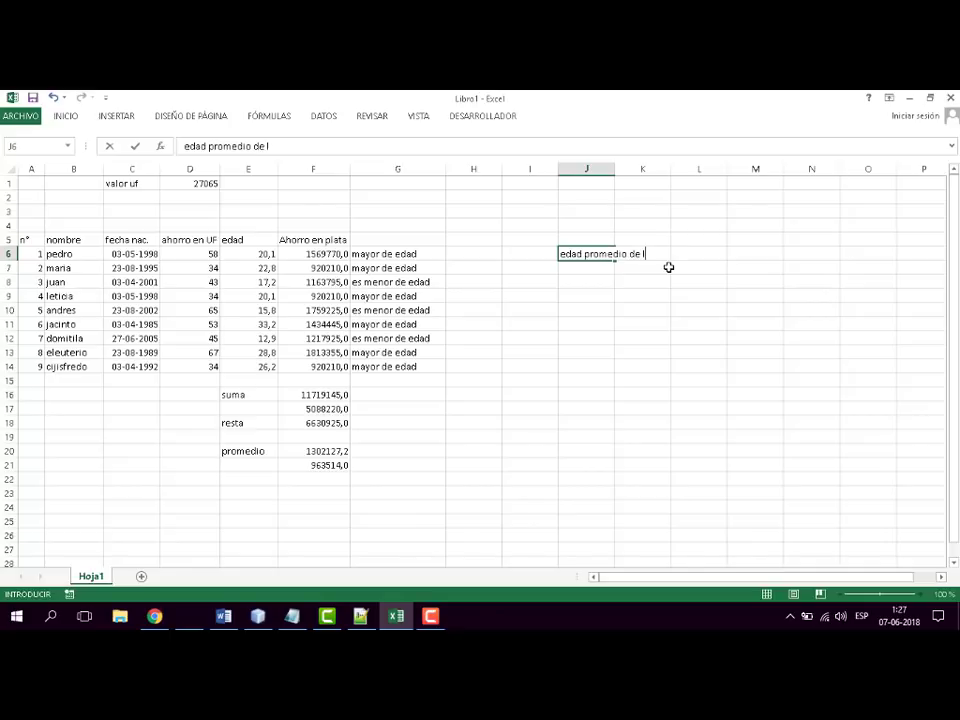
pyautogui.write('os mayores de edad')
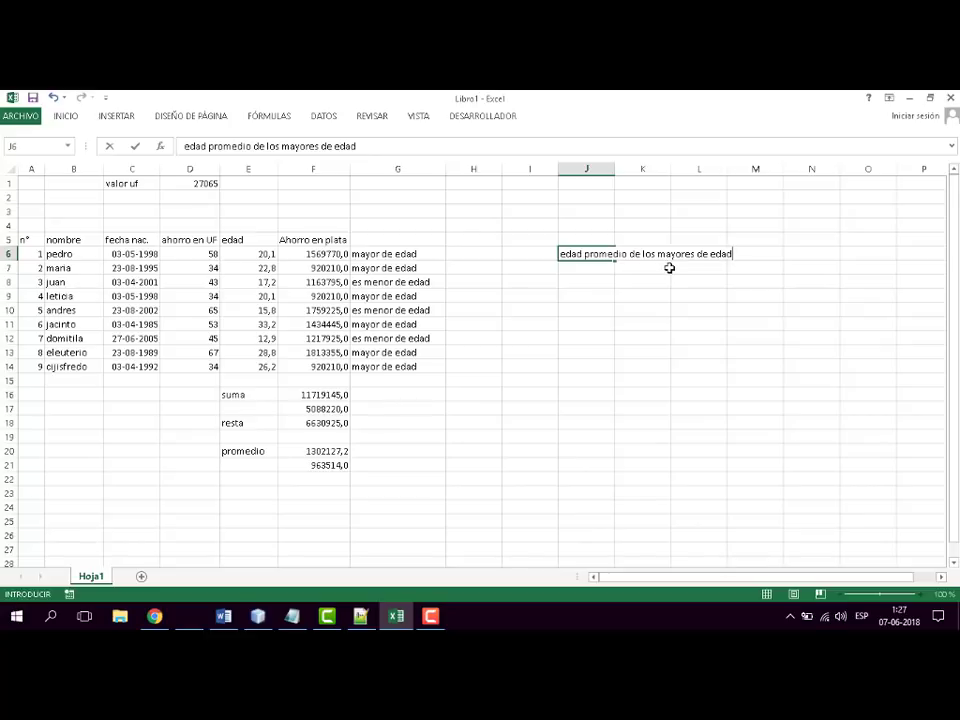
pyautogui.click(722, 295)
pyautogui.click(750, 252)
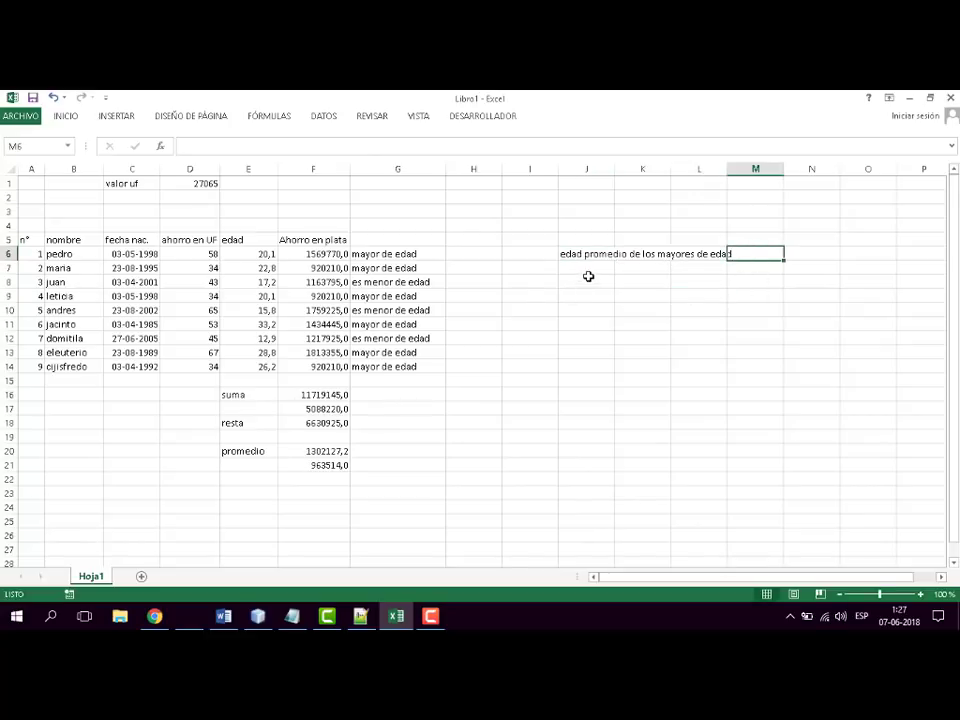
# - Start a PROMEDIO.SI formula in J7, checking the function's name in the Word syllabus
pyautogui.click(588, 271)
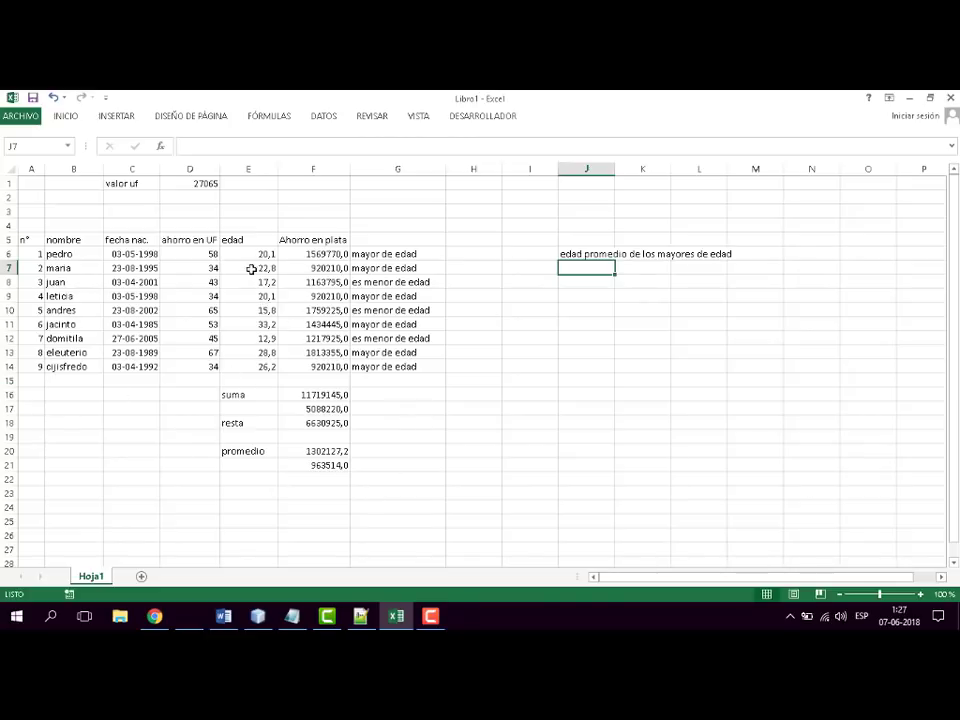
pyautogui.write('=')
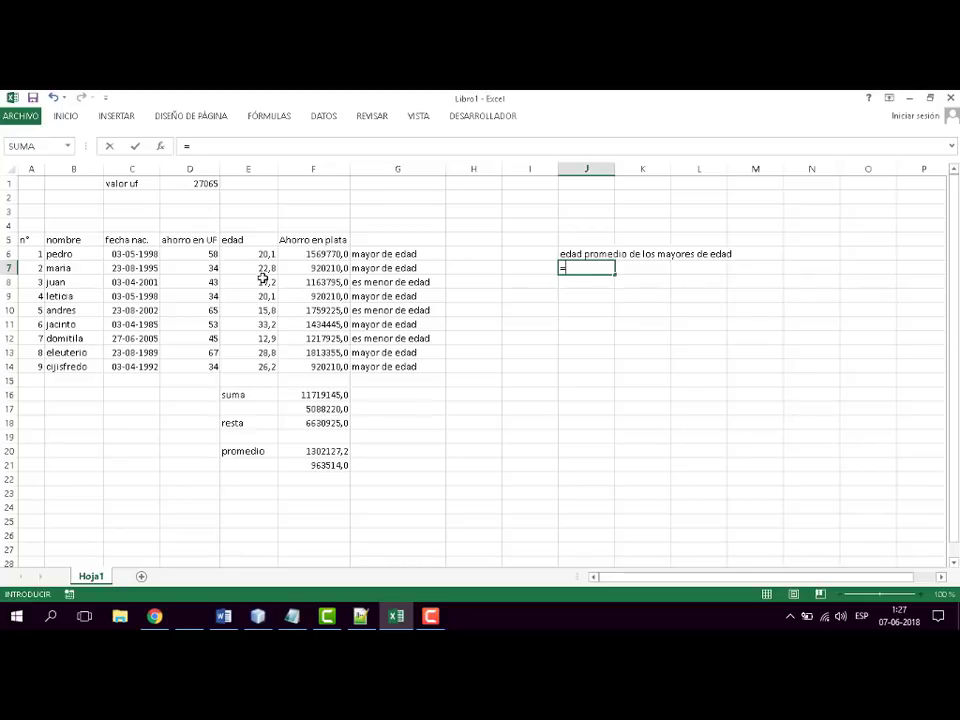
pyautogui.hotkey('alt', 'Tab')
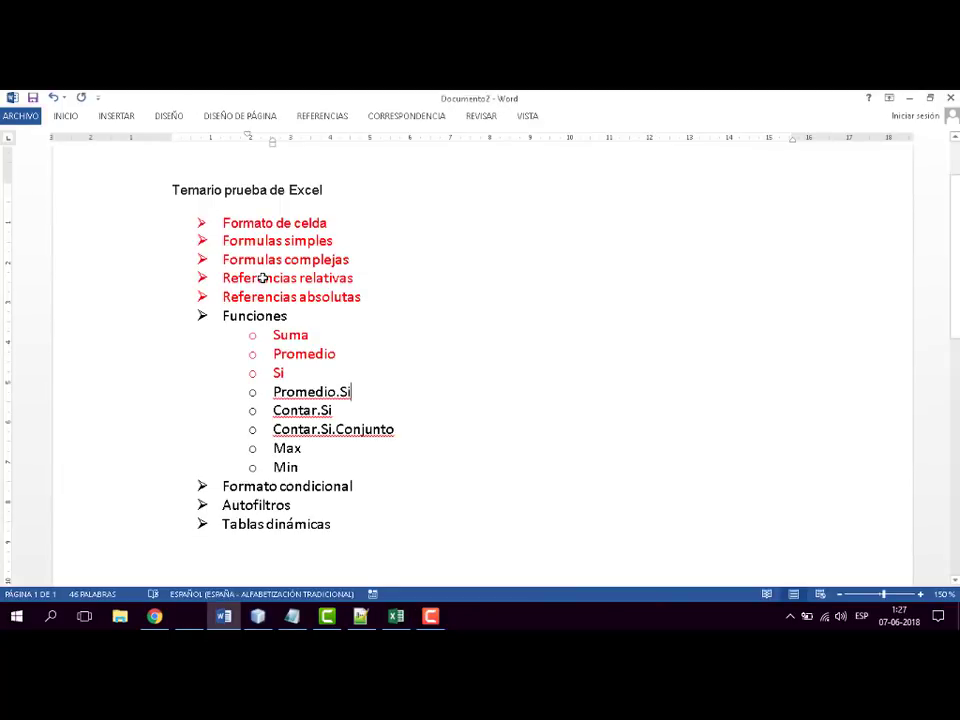
pyautogui.hotkey('alt', 'Tab')
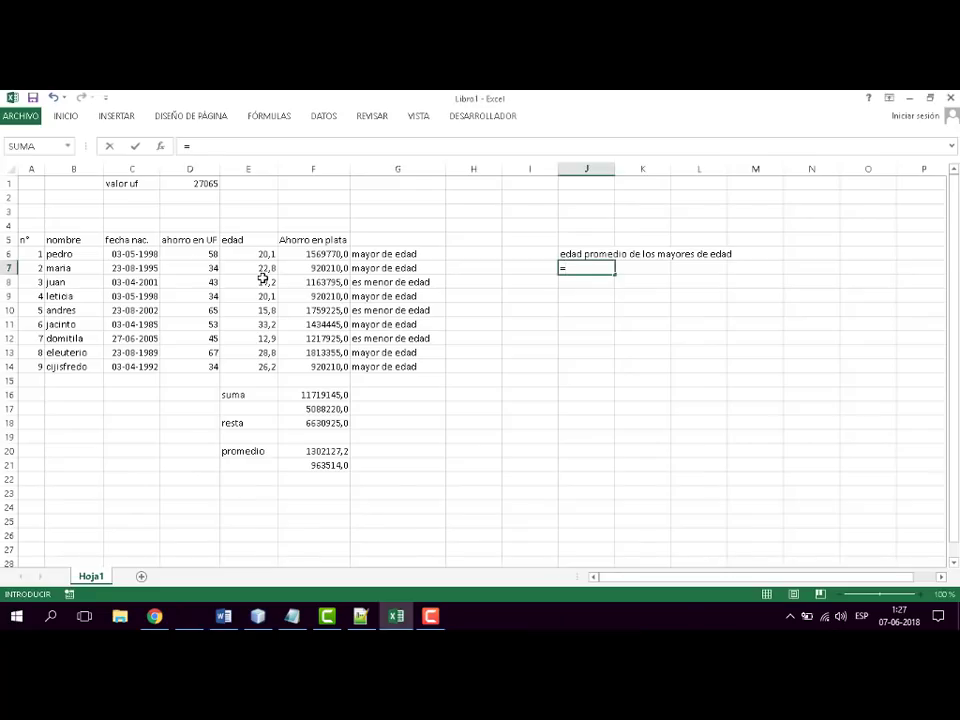
pyautogui.write('promdeio')
pyautogui.press('BackSpace')
pyautogui.press('BackSpace')
pyautogui.press('BackSpace')
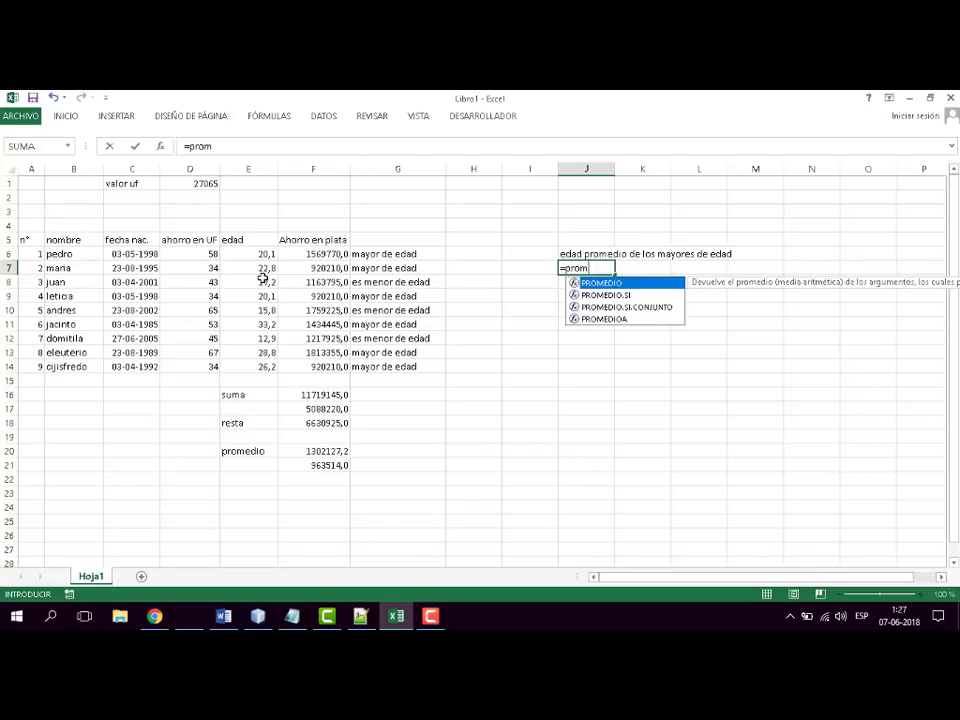
pyautogui.doubleClick(603, 295)
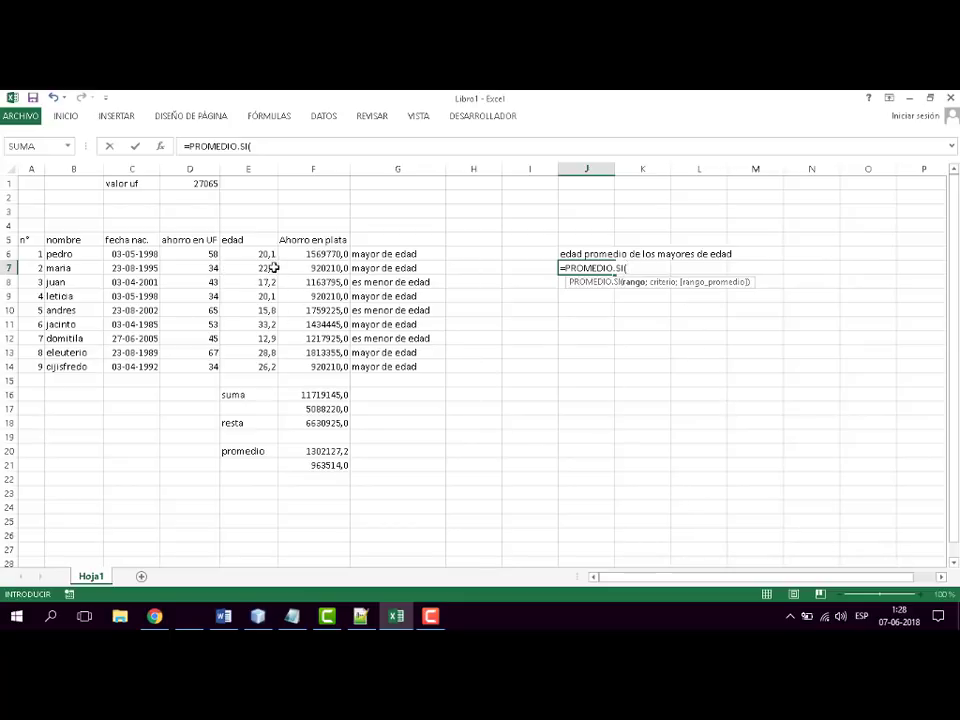
# - Give PROMEDIO.SI in J7 the range E6:E14 and try to confirm it with the unquoted criterion >=18
pyautogui.moveTo(266, 254); pyautogui.dragTo(264, 368)
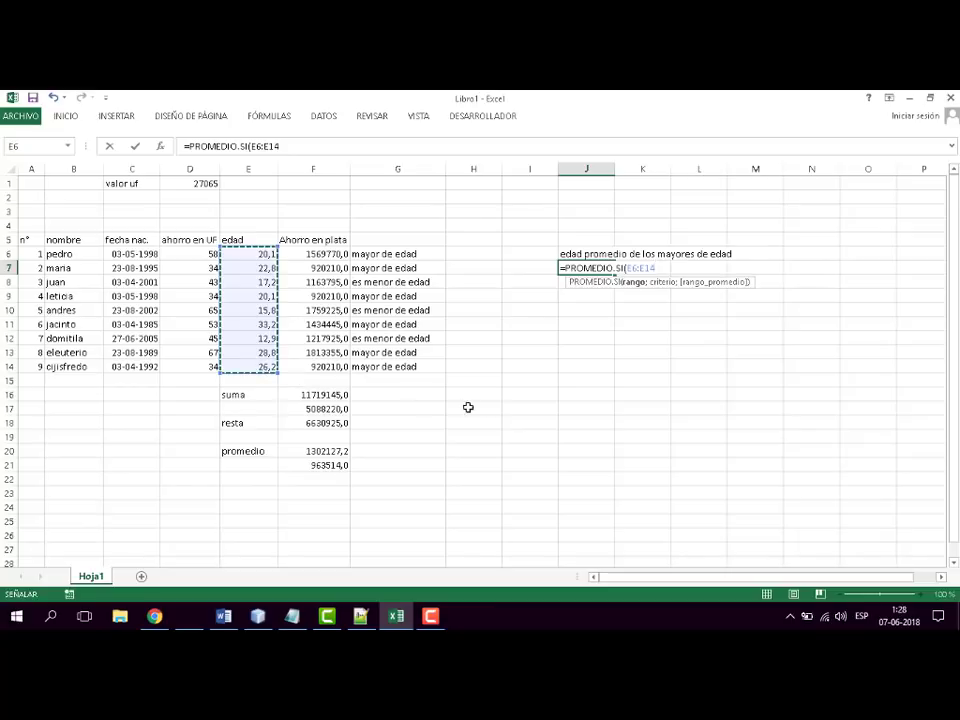
pyautogui.write(';')
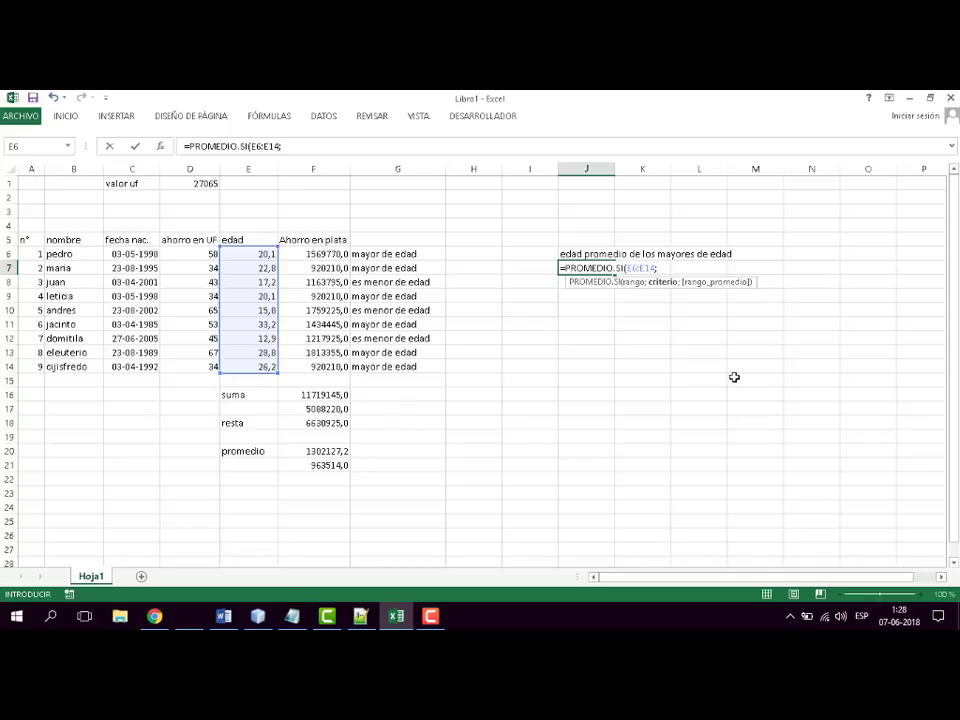
pyautogui.write('>=18')
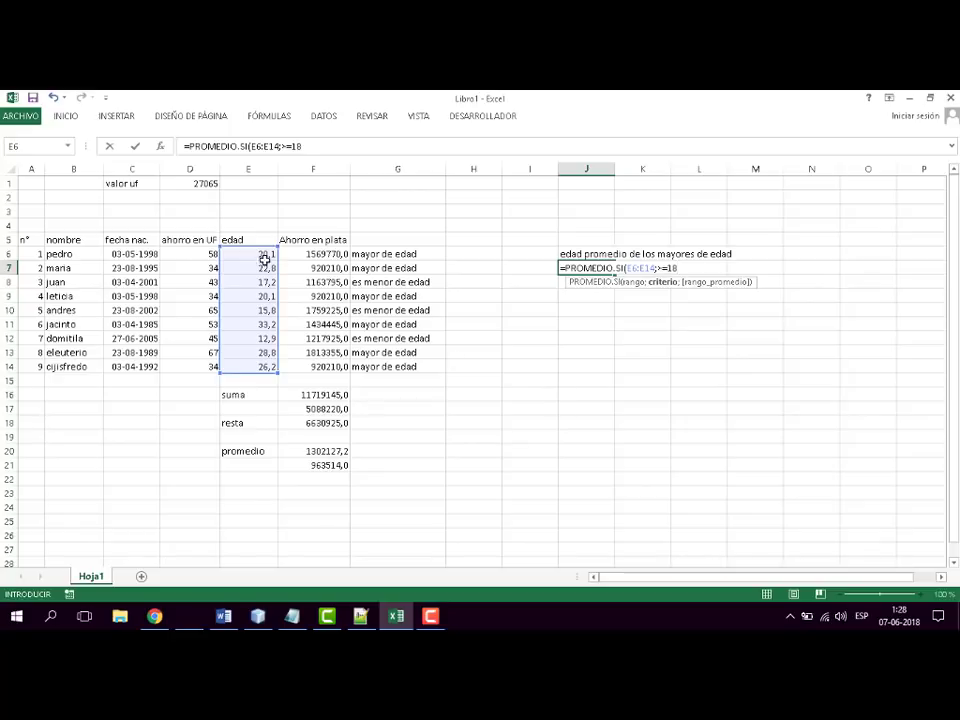
pyautogui.press('Return')
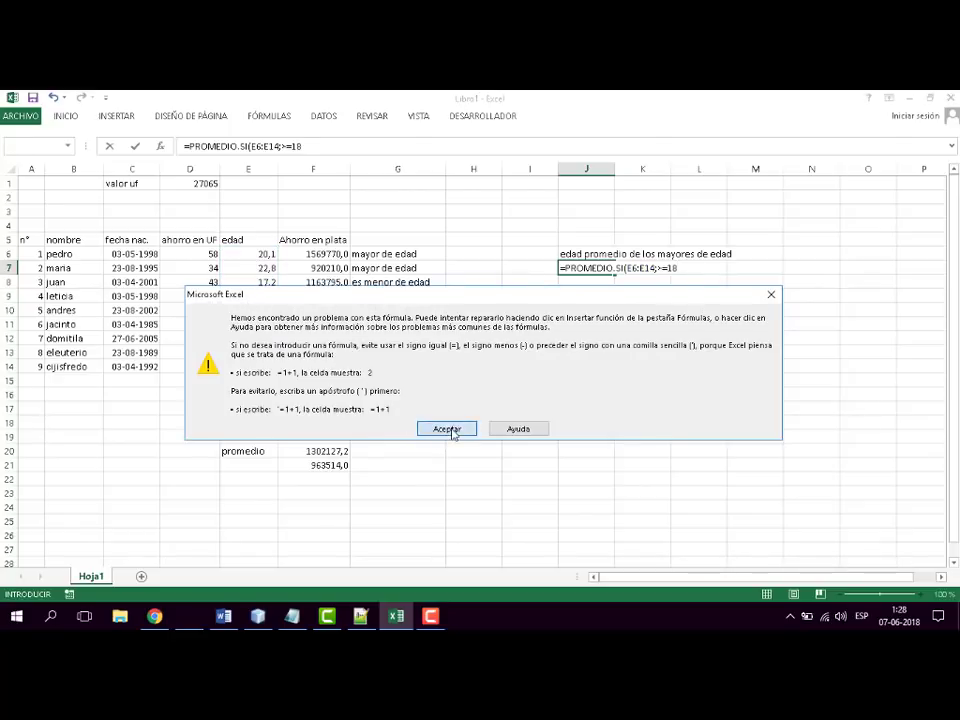
pyautogui.click(446, 429)
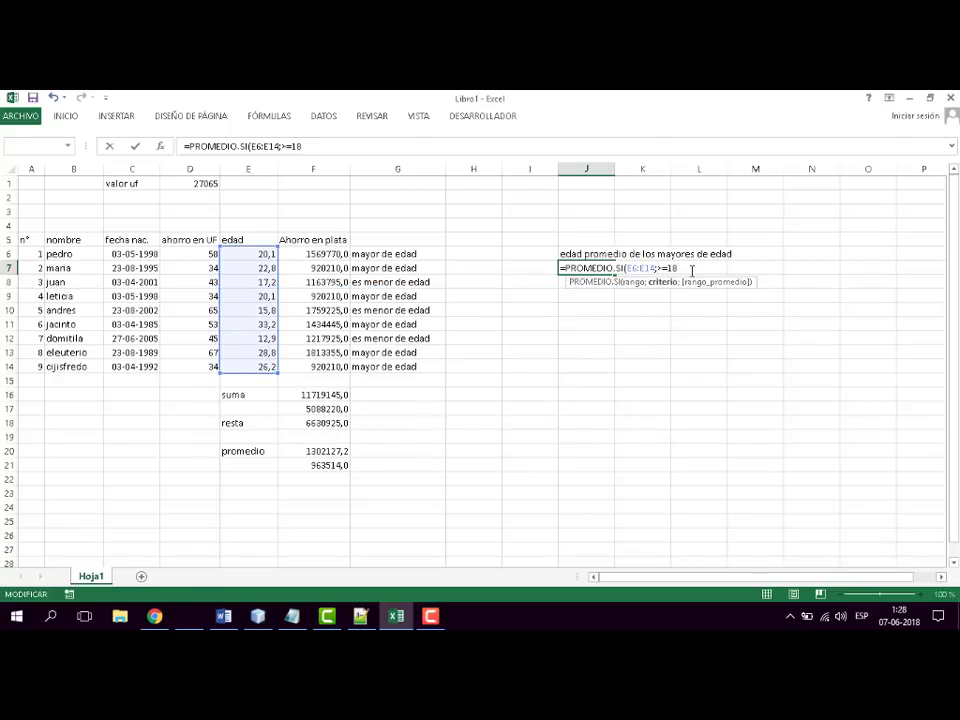
# - Add E6:E14 as the average range of J7's PROMEDIO.SI formula and try to confirm it with the criterion >=18 still unquoted
pyautogui.write(';')
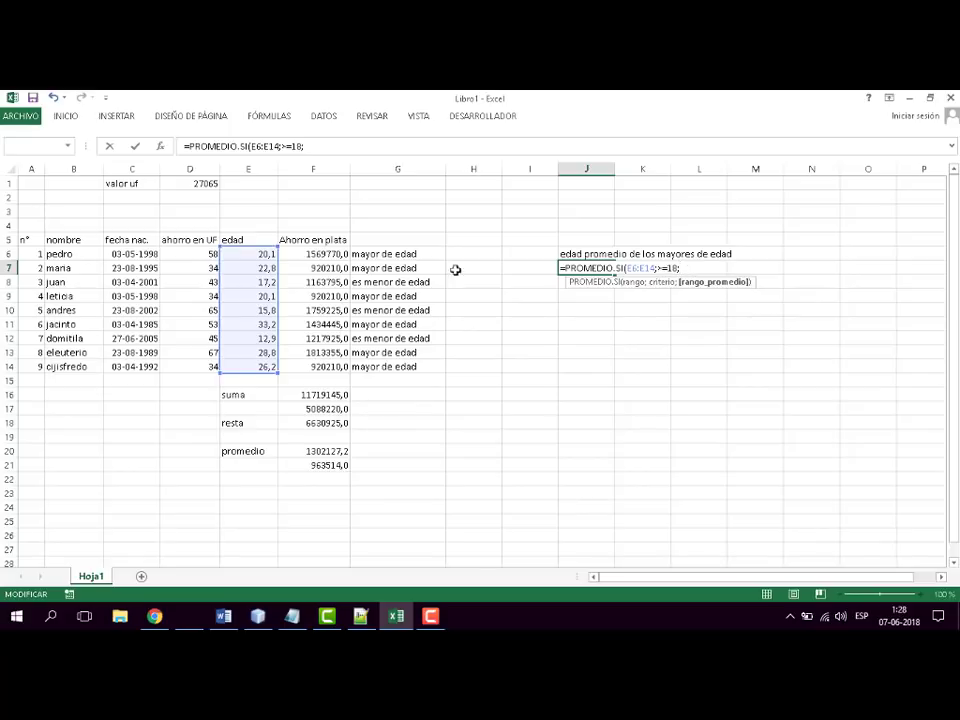
pyautogui.moveTo(257, 254); pyautogui.dragTo(258, 368)
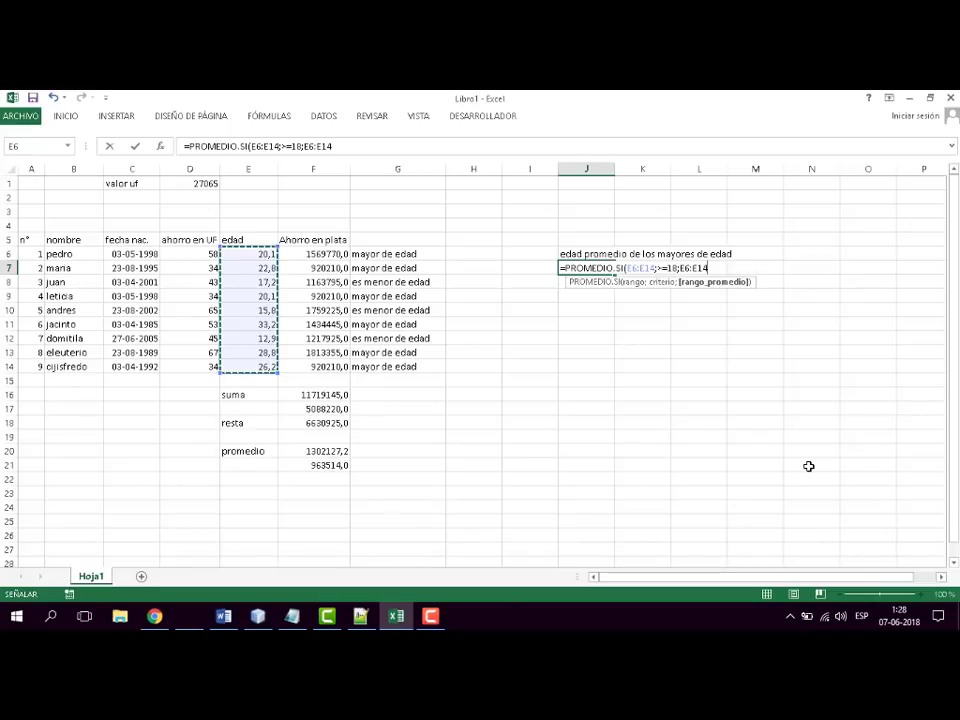
pyautogui.write(')')
pyautogui.press('Return')
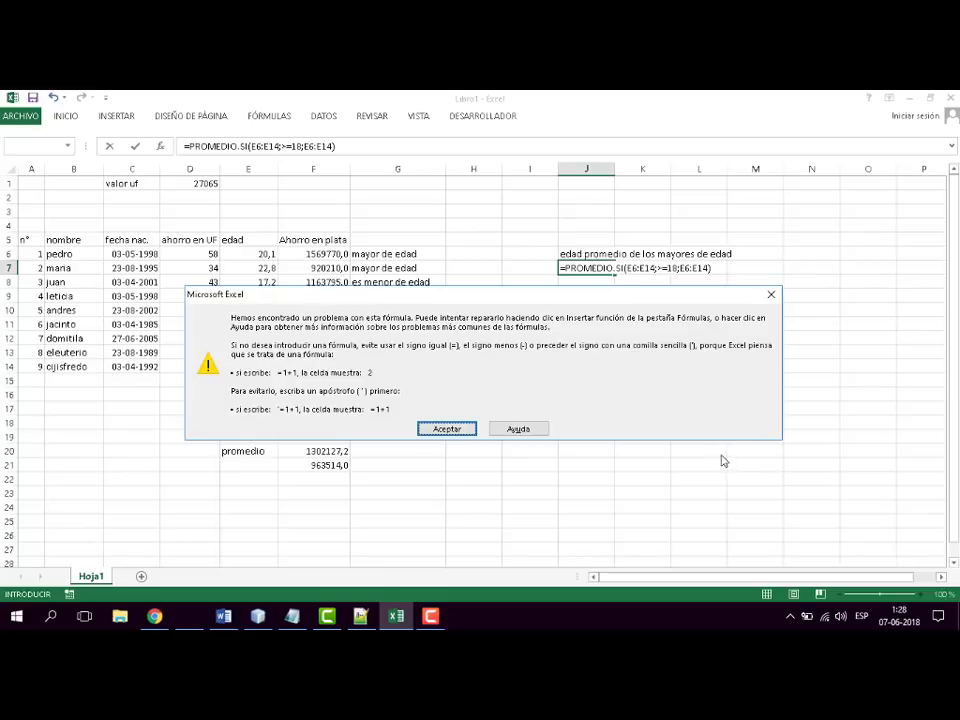
pyautogui.click(430, 429)
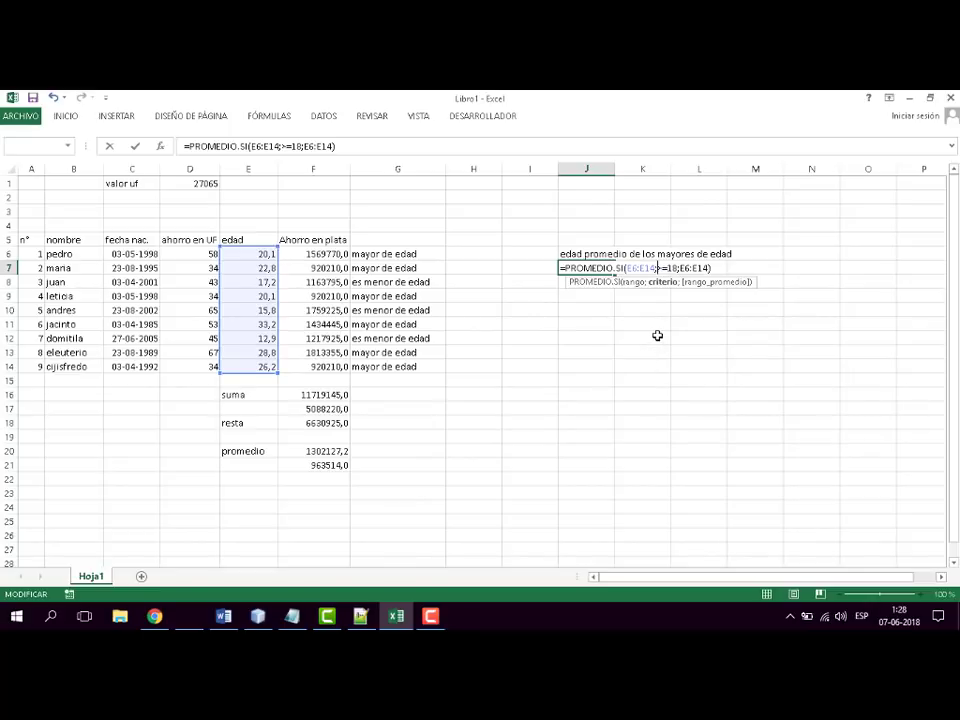
# - Enclose the criterion in J7's PROMEDIO.SI formula in quotation marks as ">=18" and confirm the formula
pyautogui.write('"')
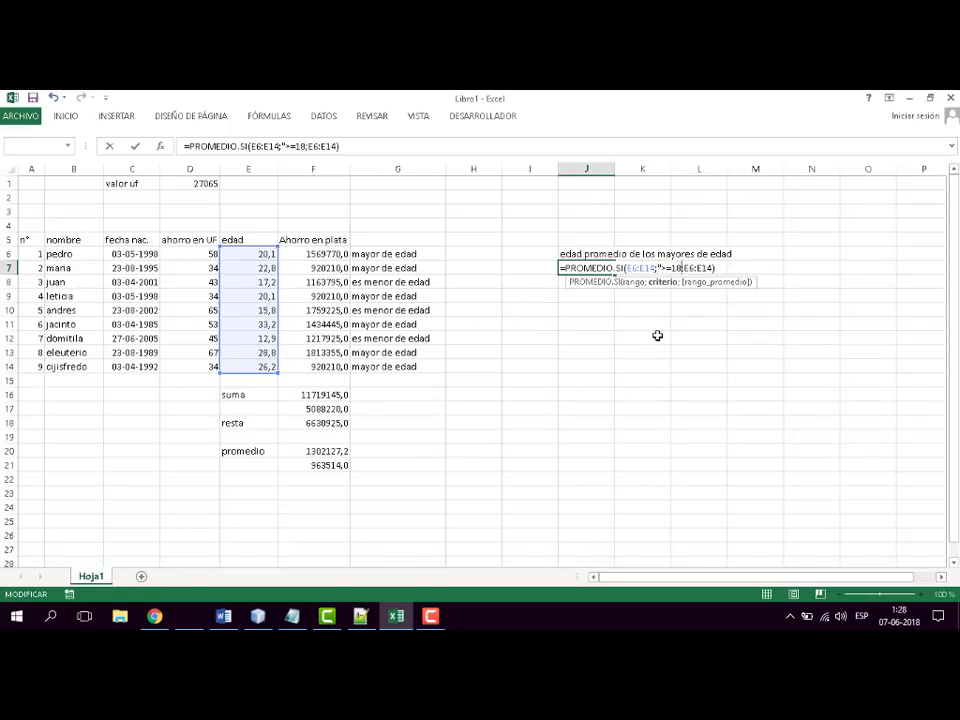
pyautogui.press('Right')
pyautogui.press('Right')
pyautogui.press('Right')
pyautogui.press('Right')
pyautogui.write('"')
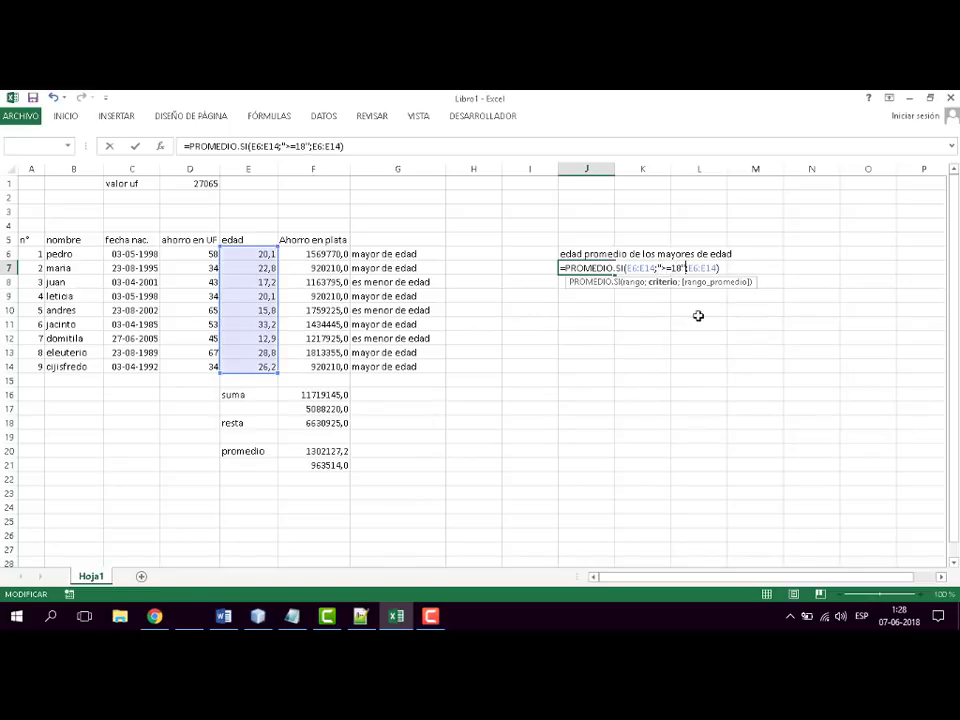
pyautogui.press('Return')
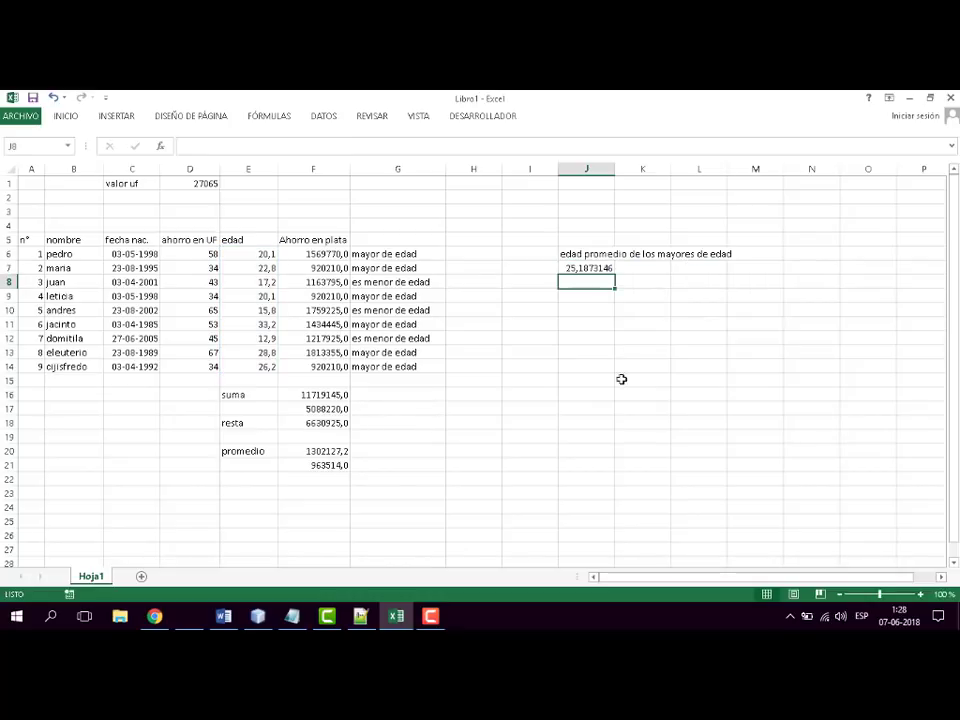
# - Review the range argument of J7's PROMEDIO.SI formula and change its criterion to "<18"
pyautogui.click(596, 268)
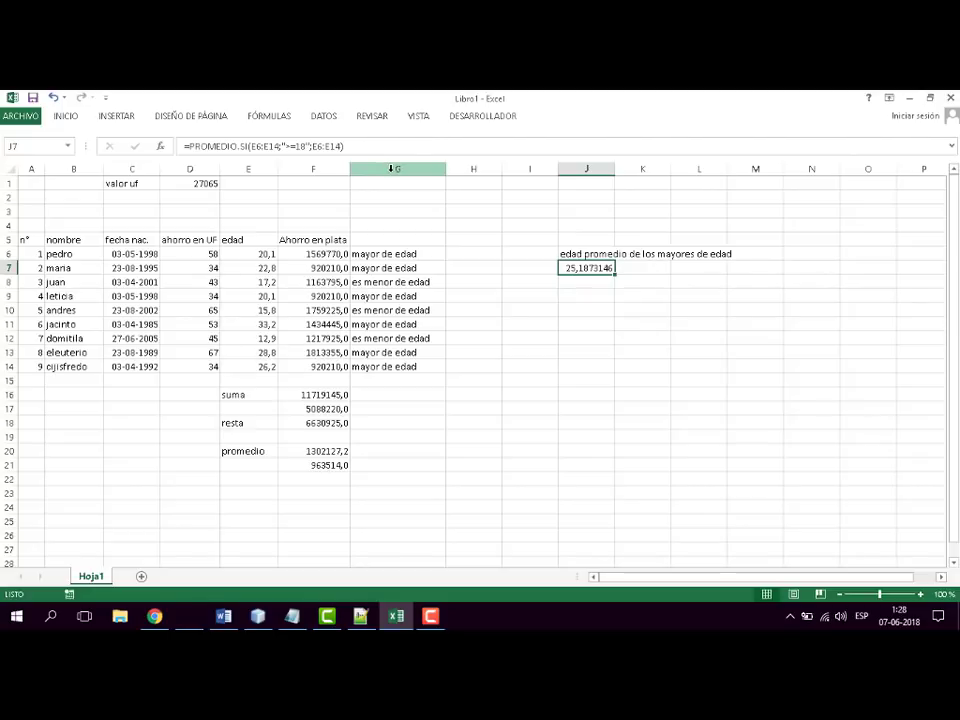
pyautogui.press('F2')
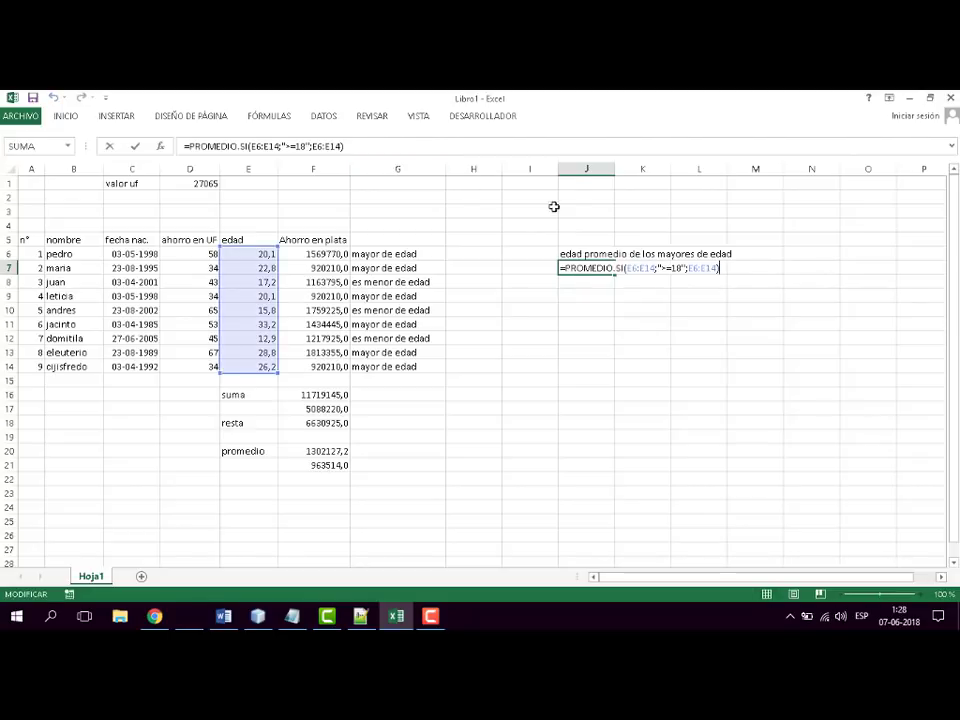
pyautogui.moveTo(655, 268); pyautogui.dragTo(629, 268)
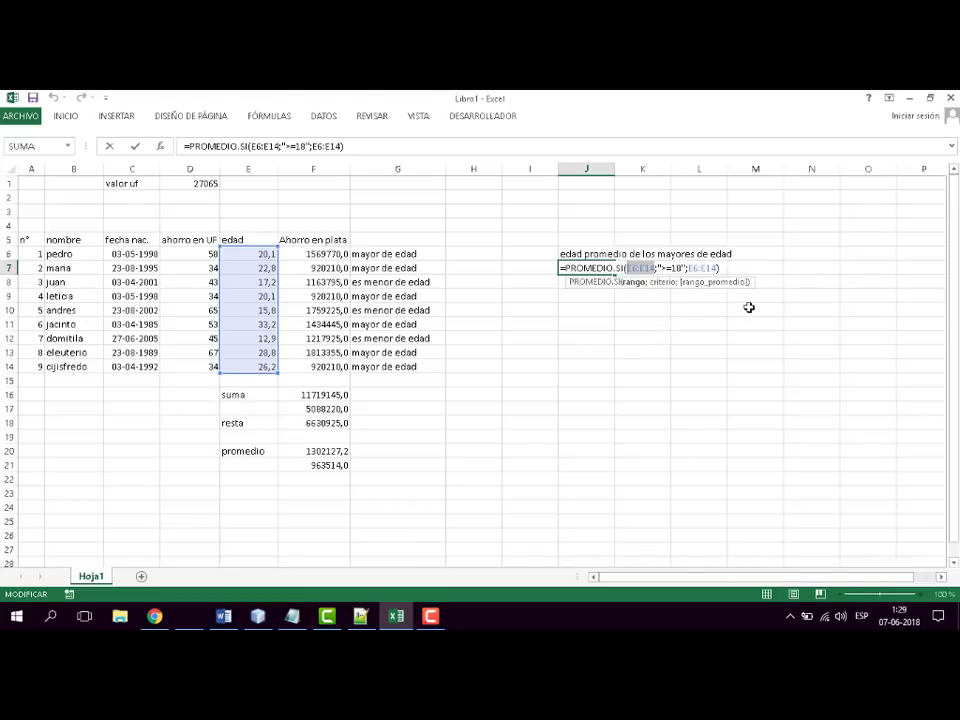
pyautogui.click(666, 268)
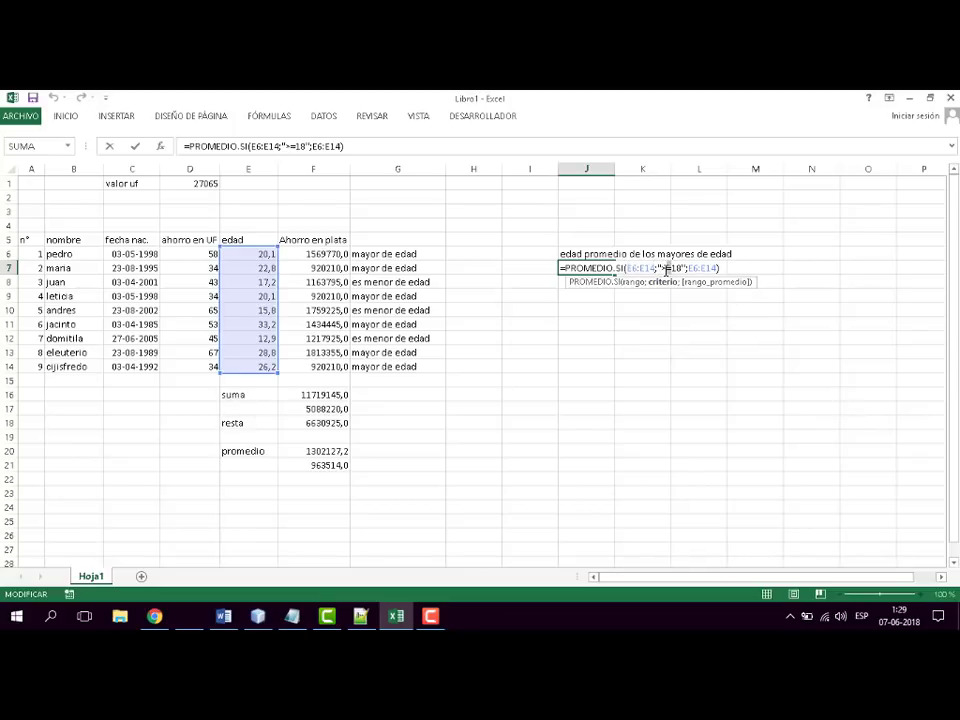
pyautogui.press('BackSpace')
pyautogui.press('Delete')
pyautogui.write('<')
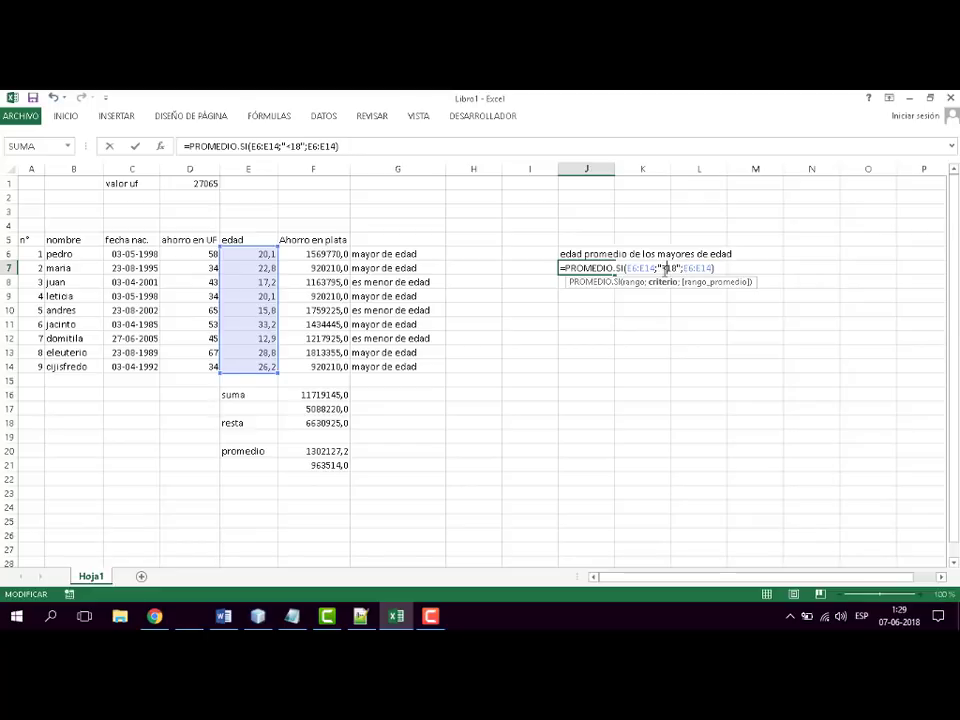
pyautogui.press('Return')
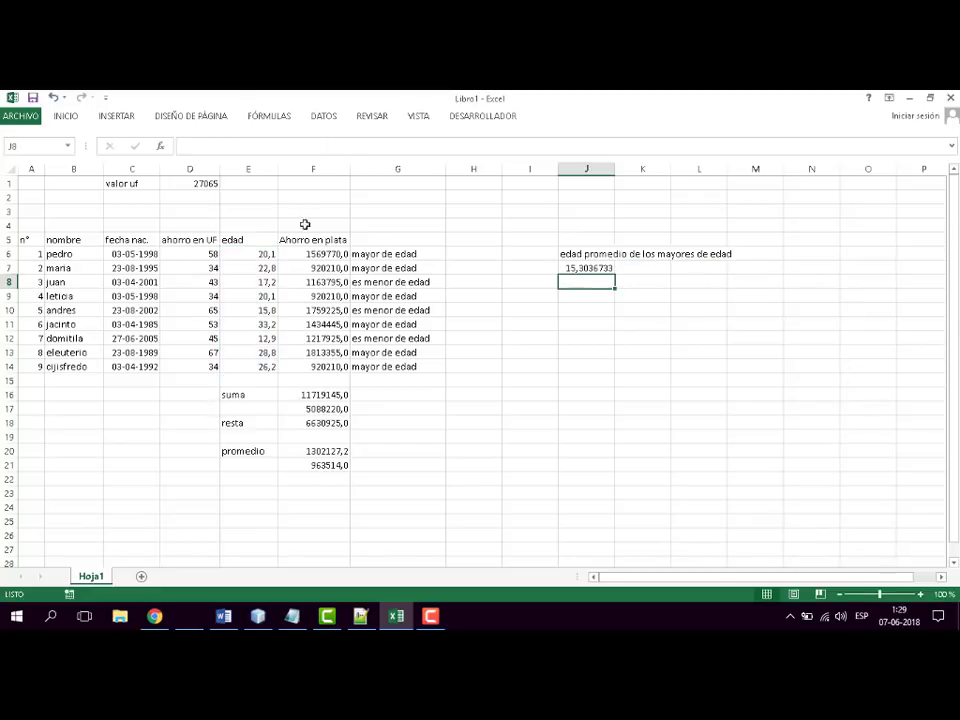
# - Set the criterion in J7's PROMEDIO.SI formula back to ">=18"
pyautogui.click(605, 269)
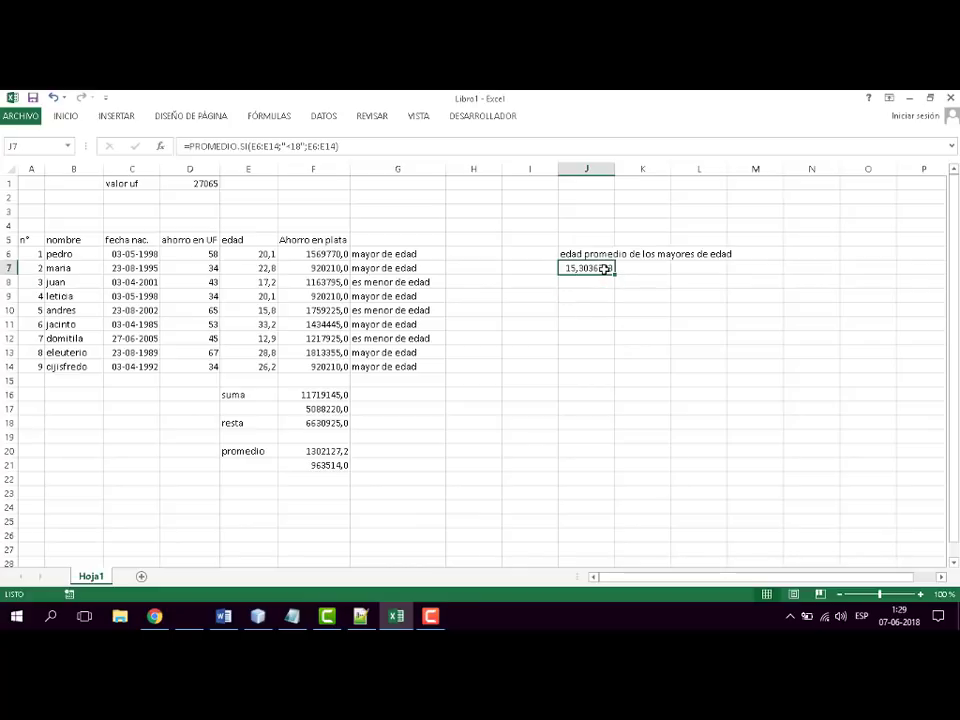
pyautogui.doubleClick(605, 269)
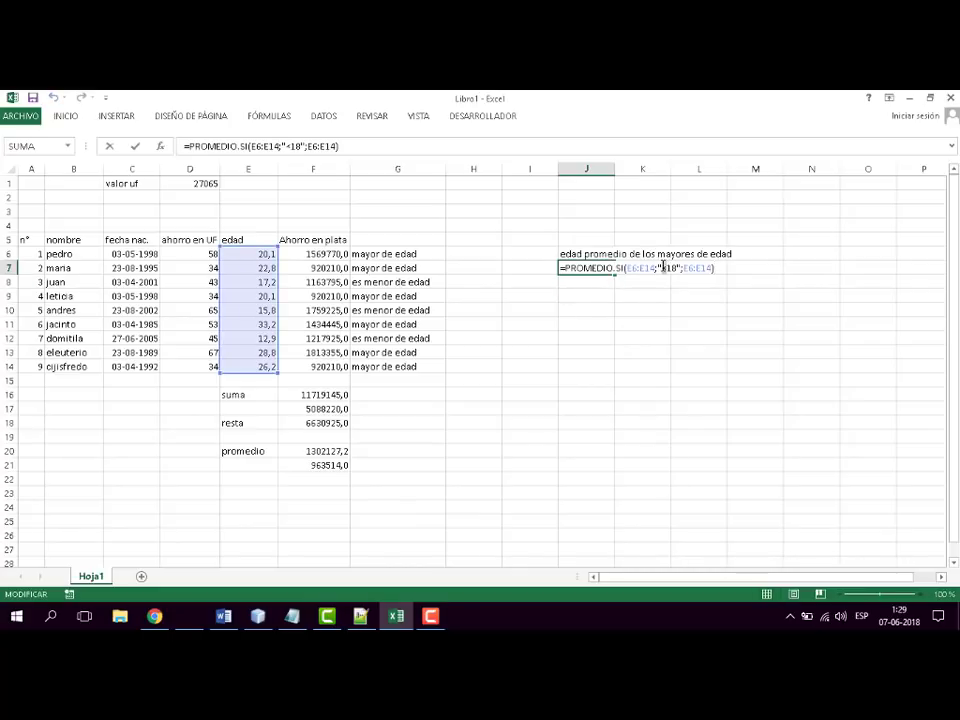
pyautogui.click(663, 268)
pyautogui.press('BackSpace')
pyautogui.write('>')
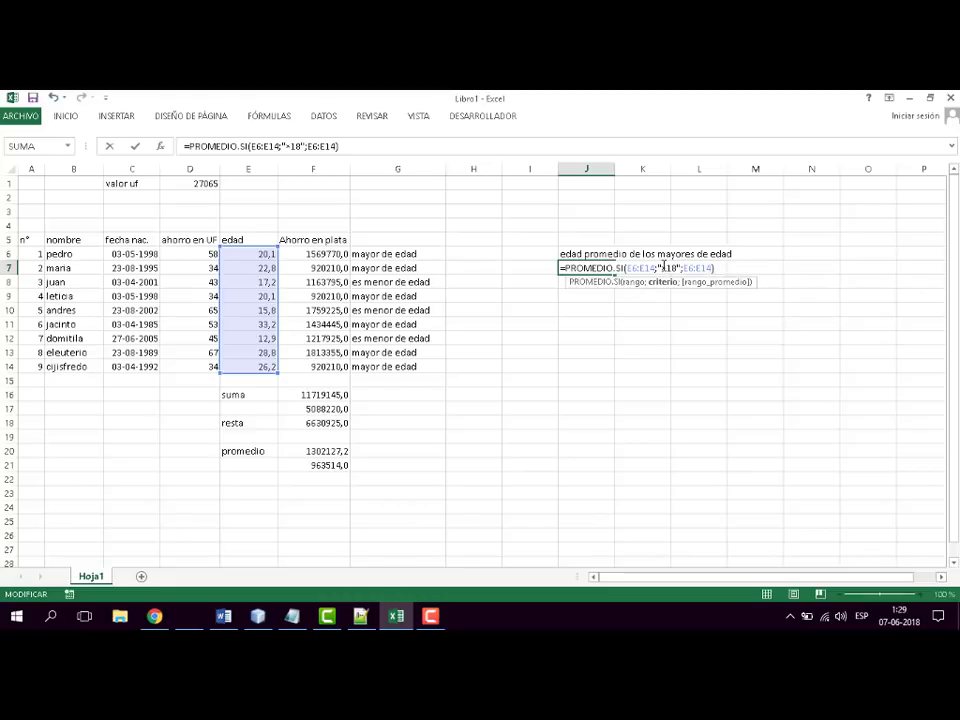
pyautogui.write('=')
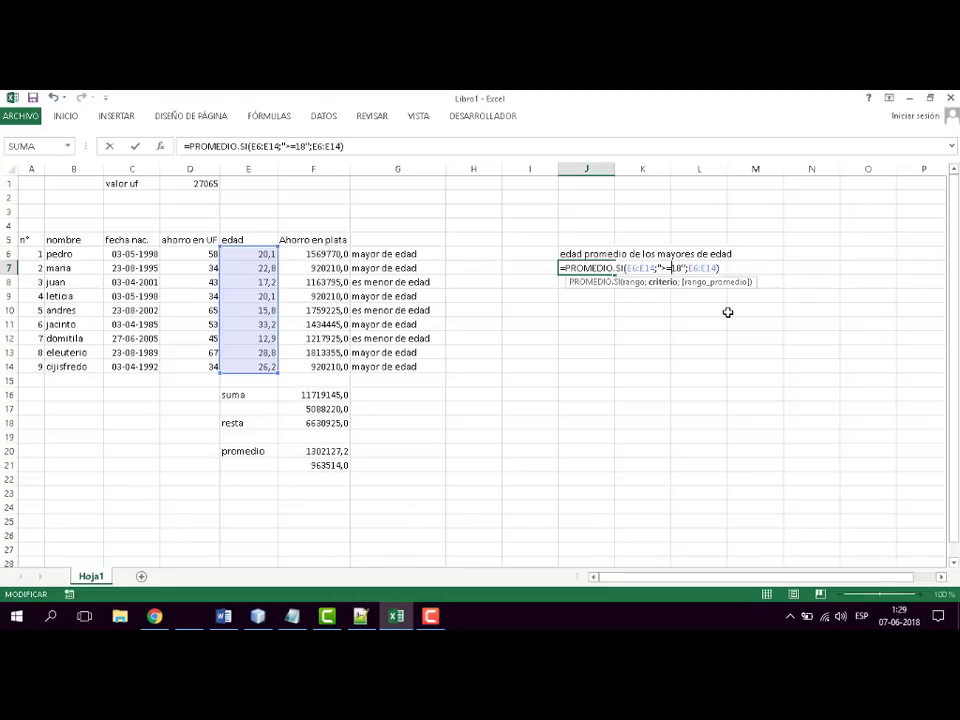
pyautogui.press('Return')
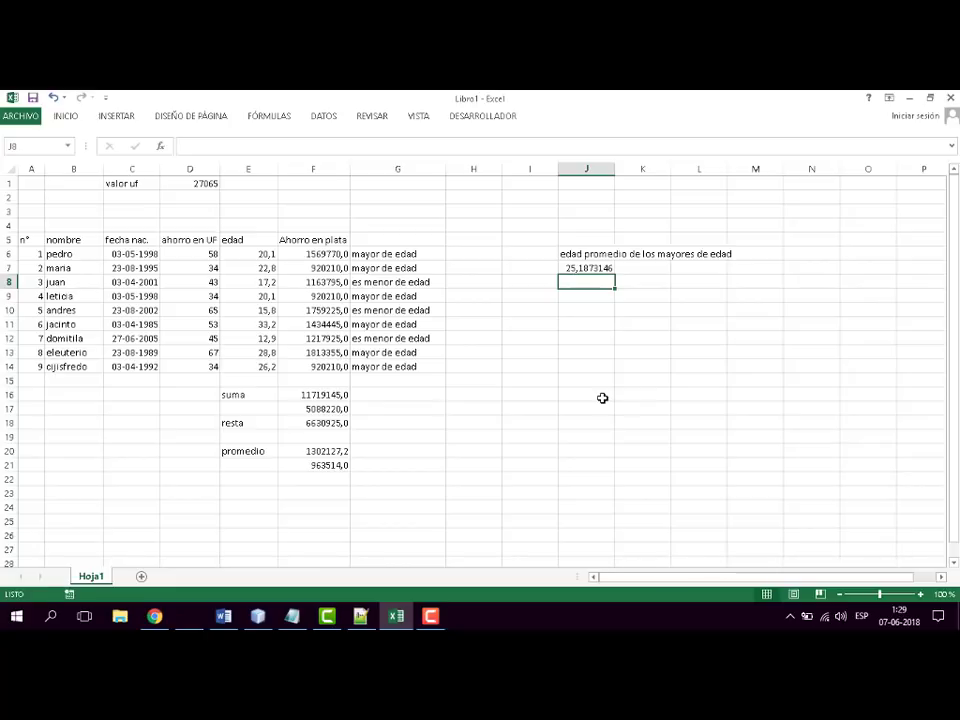
# - Enter the label "promedio de ahorro de los mayores de edad" in J8
pyautogui.write('promedio de a')
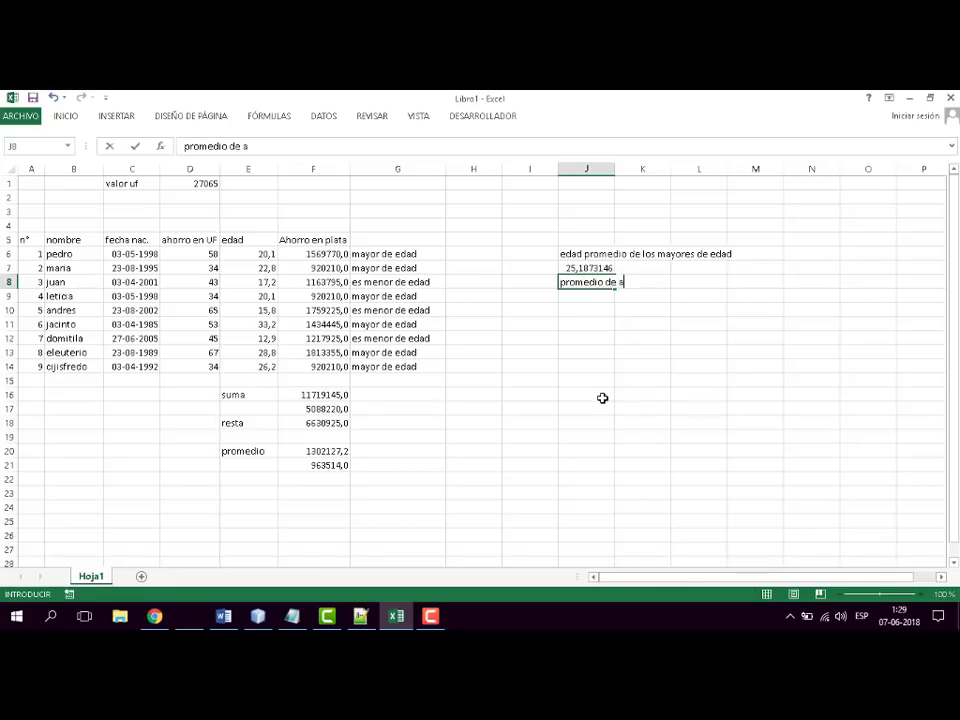
pyautogui.write('horro de los mayor')
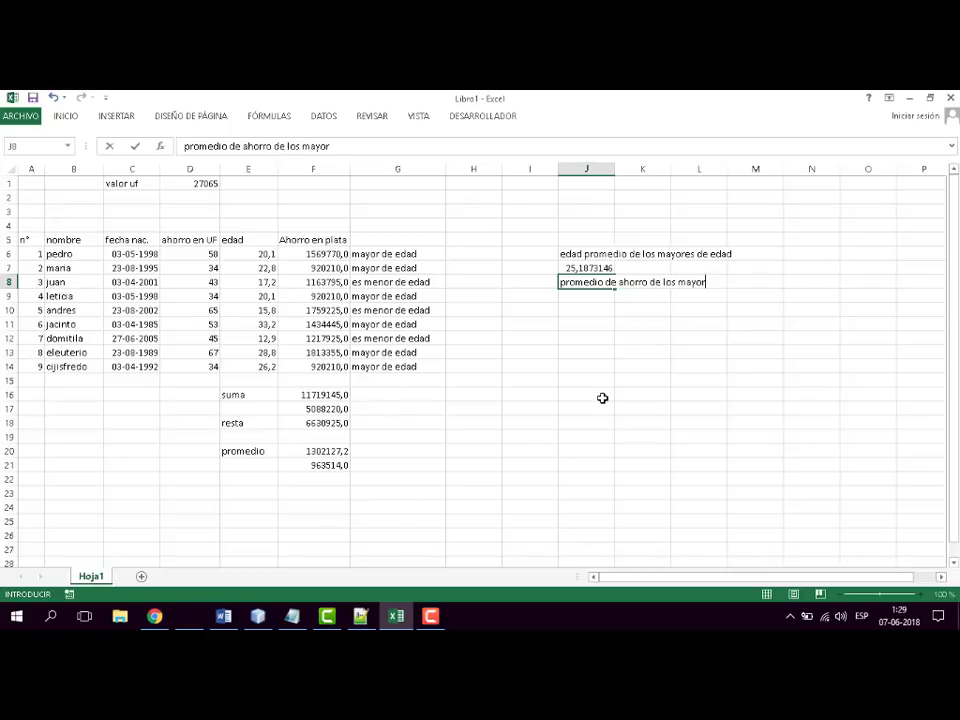
pyautogui.write('es de edad')
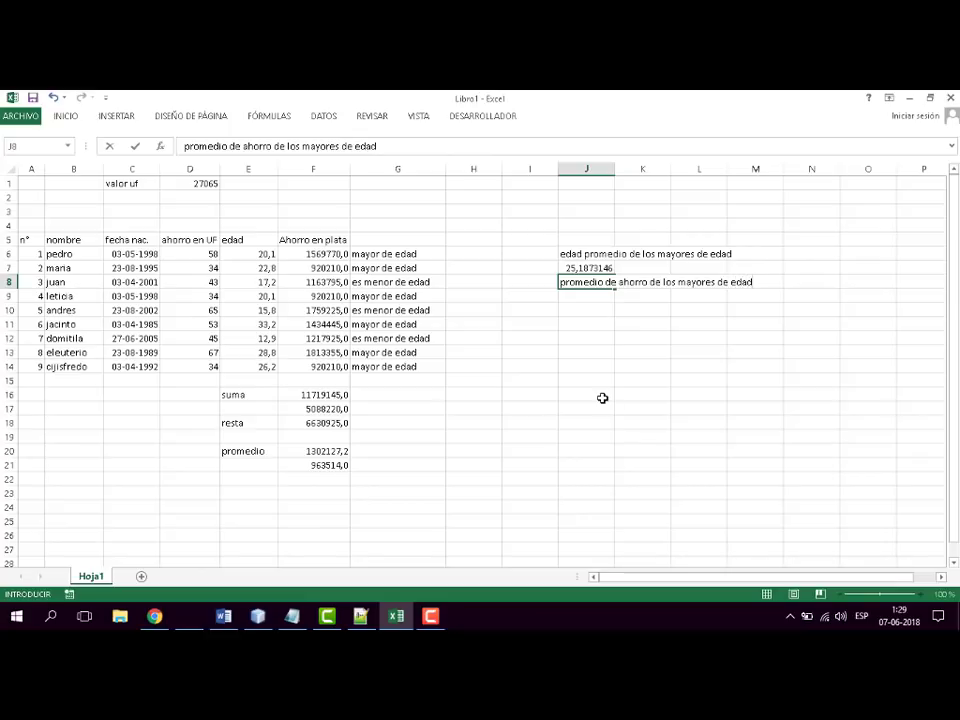
pyautogui.press('Return')
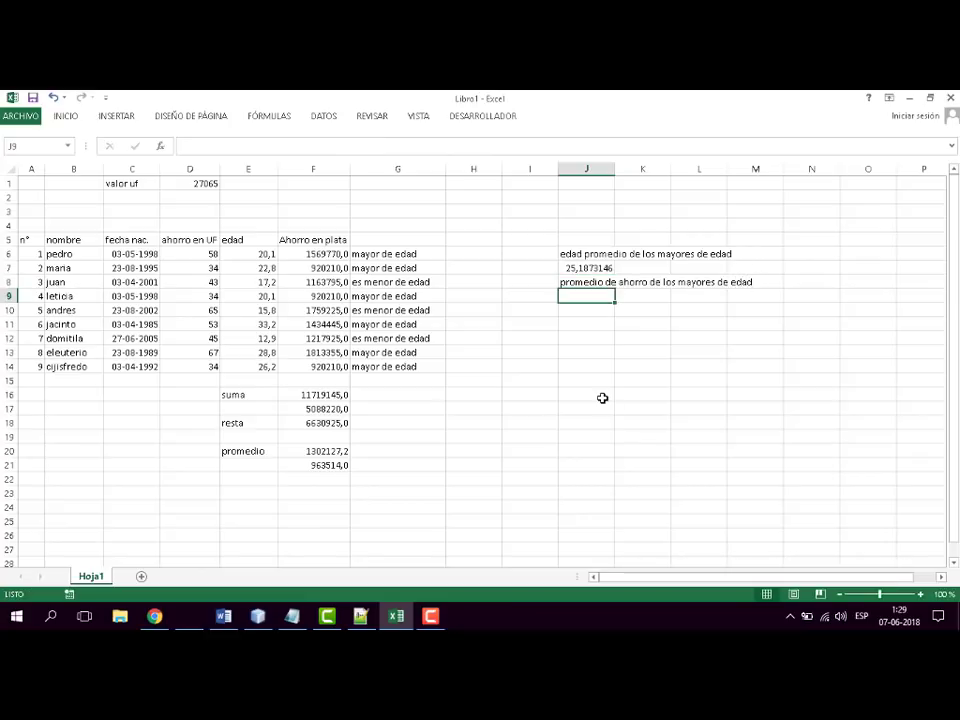
# - Start a PROMEDIO.SI formula in J9 with the ages E6:E14 as its range
pyautogui.write('=')
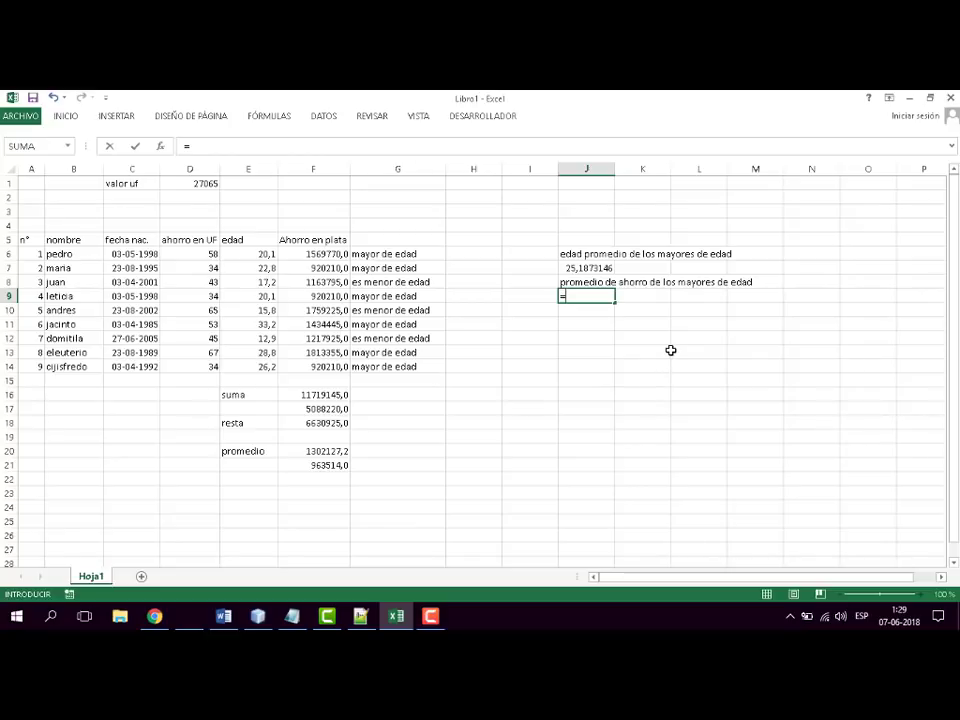
pyautogui.write('promd')
pyautogui.press('BackSpace')
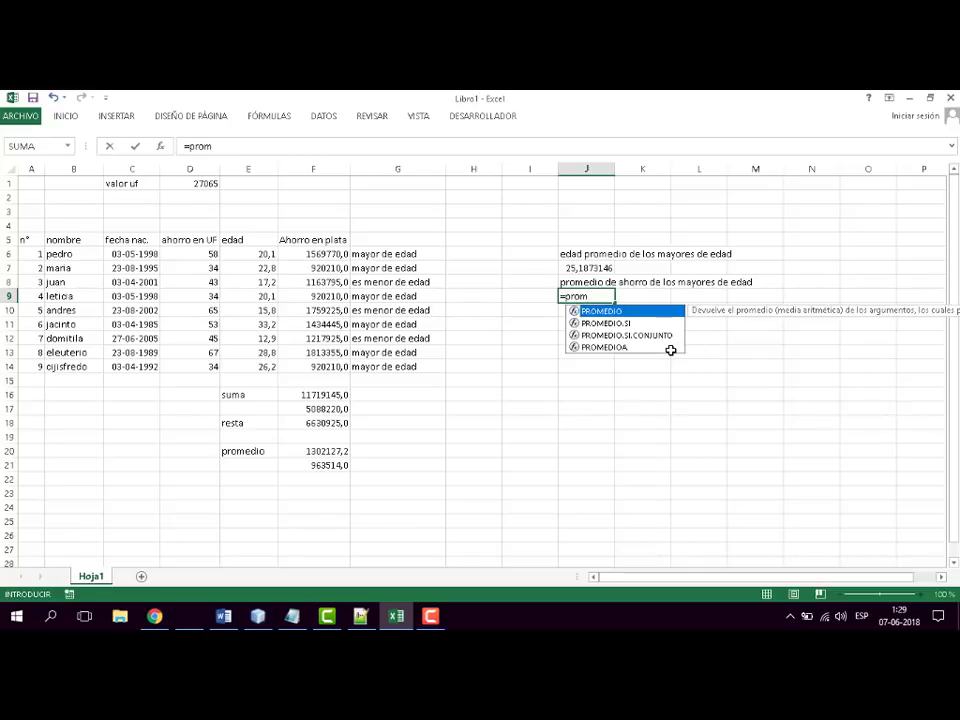
pyautogui.doubleClick(617, 323)
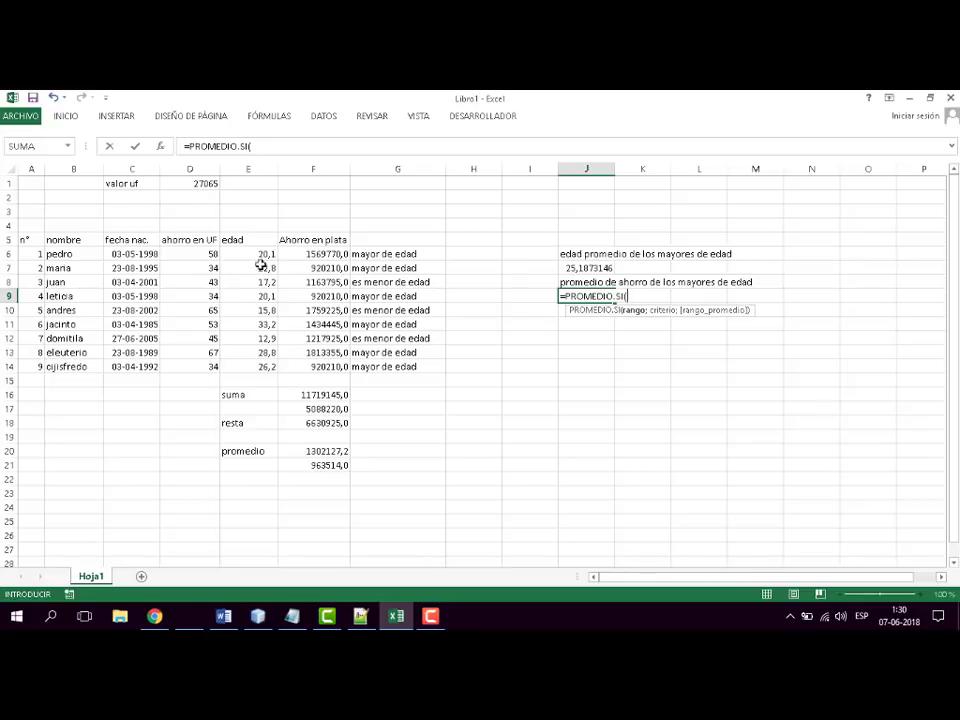
pyautogui.moveTo(265, 253); pyautogui.dragTo(272, 369)
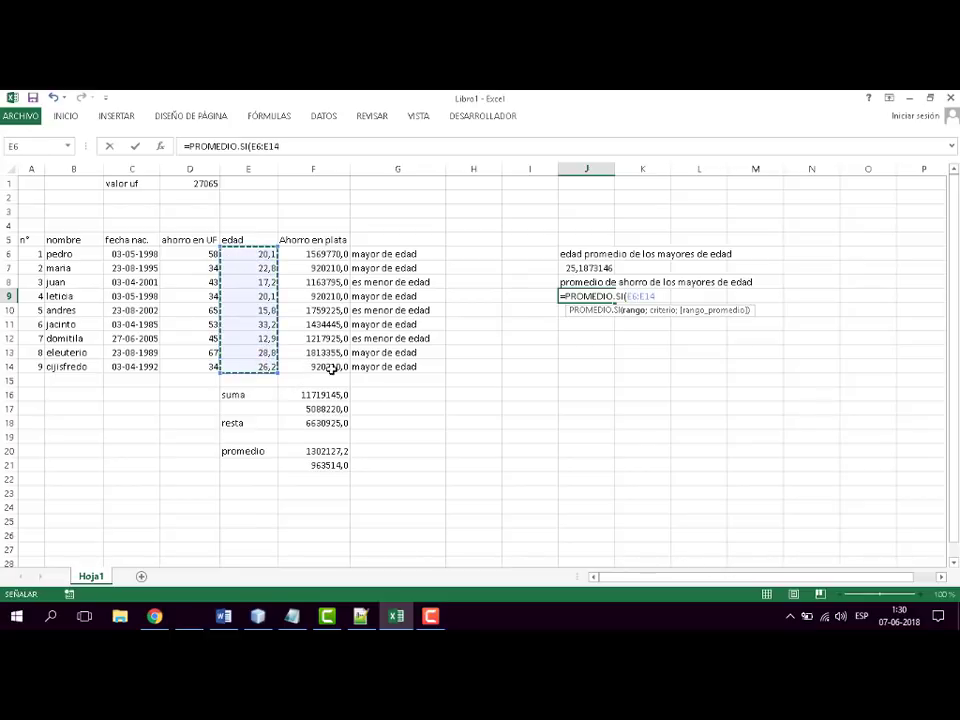
pyautogui.write(';')
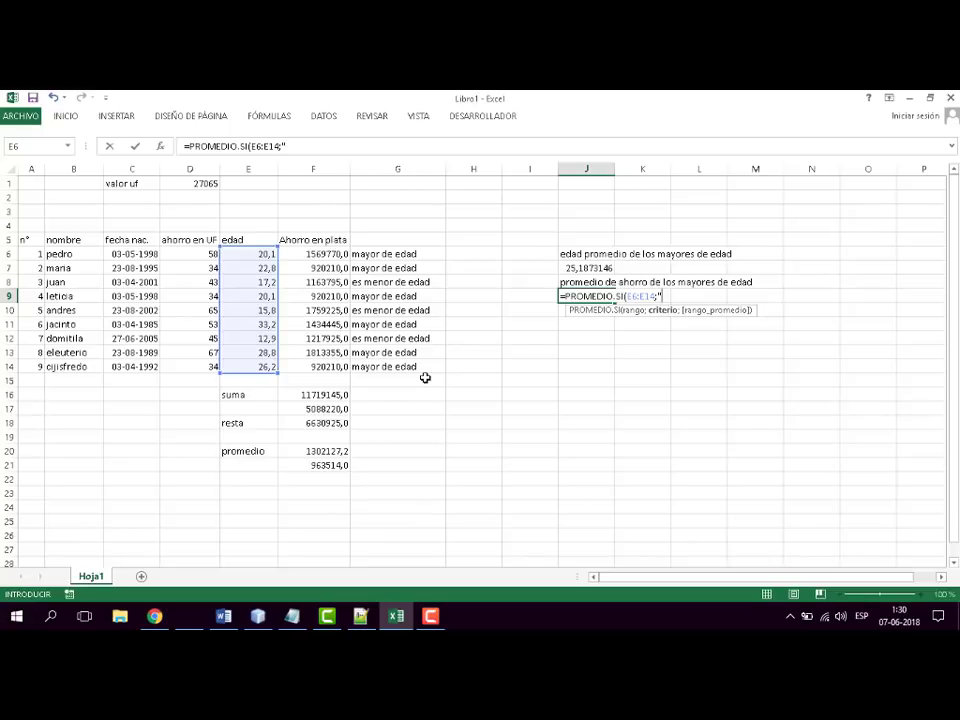
pyautogui.write('">=18";')
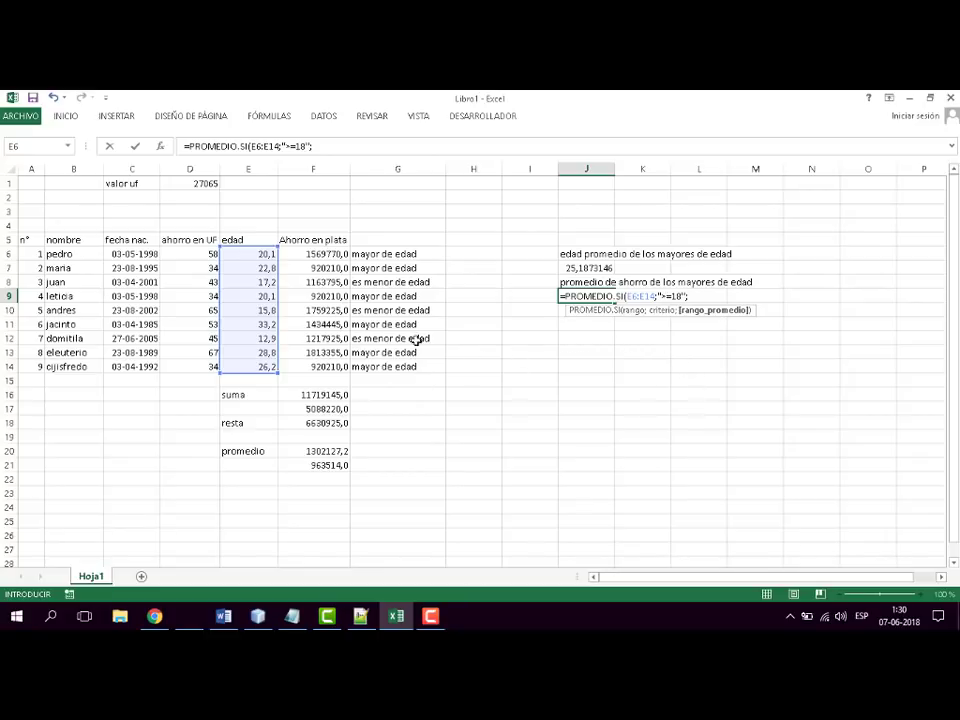
# - Complete J9's PROMEDIO.SI formula with the criterion ">=18" and the UF savings D6:D14 as the average range
pyautogui.click(204, 256)
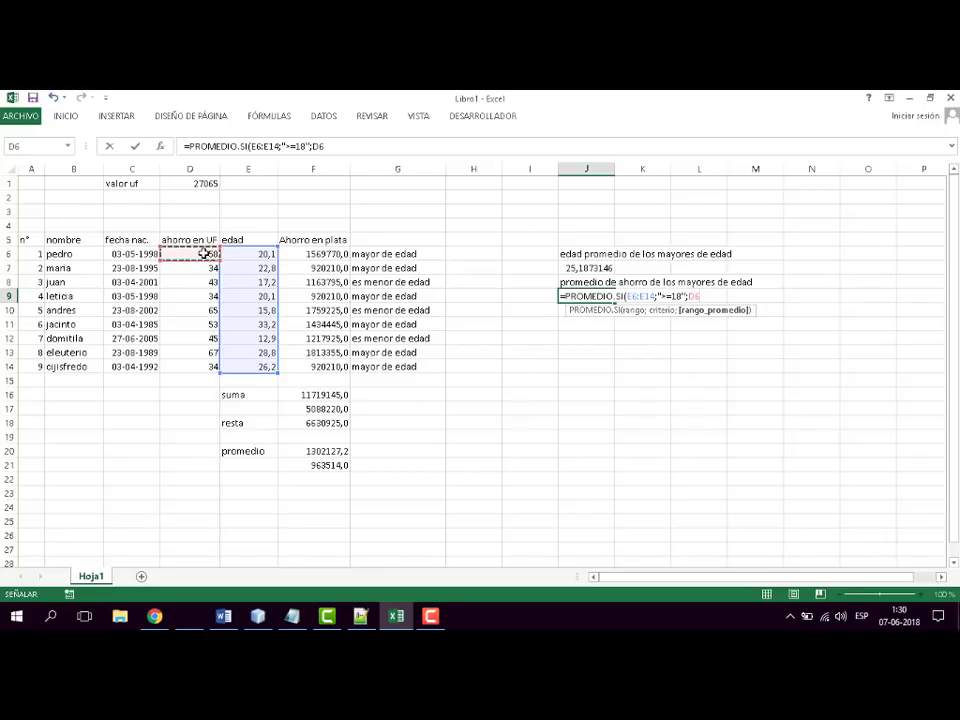
pyautogui.moveTo(204, 256); pyautogui.dragTo(197, 369)
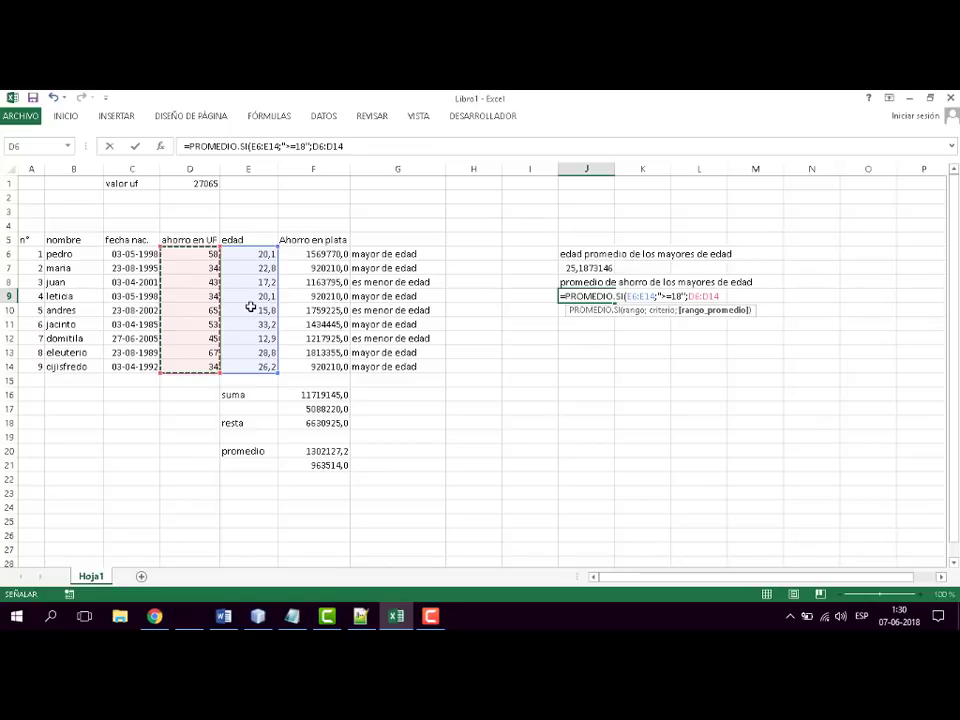
pyautogui.write(')')
pyautogui.press('Return')
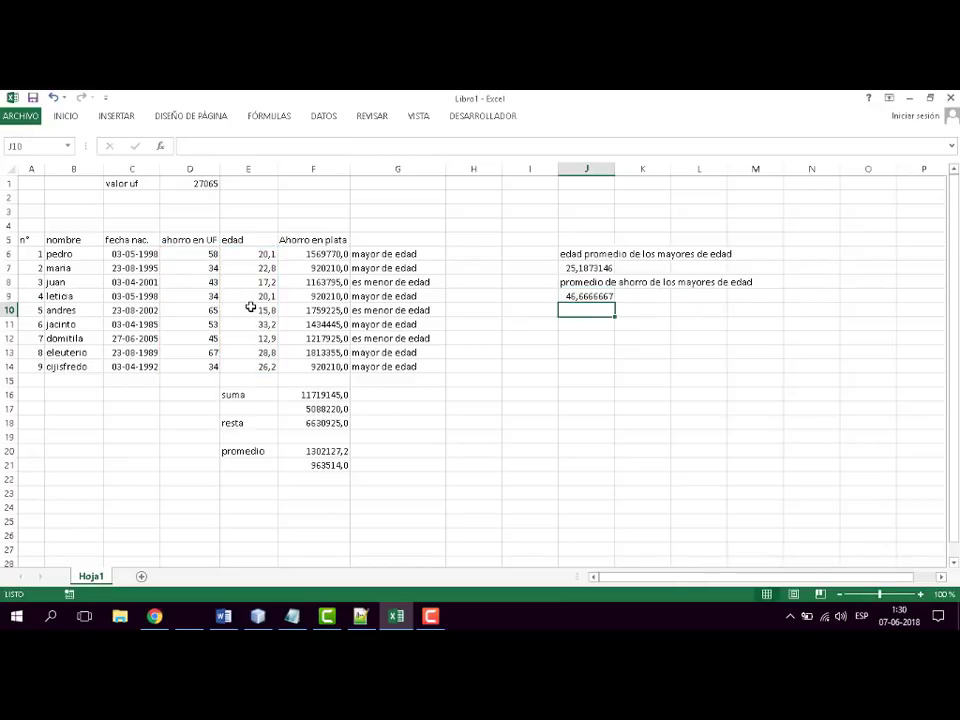
# - Start a PROMEDIO.SI formula in L9 with the ages E6:E14 as its range
pyautogui.click(643, 300)
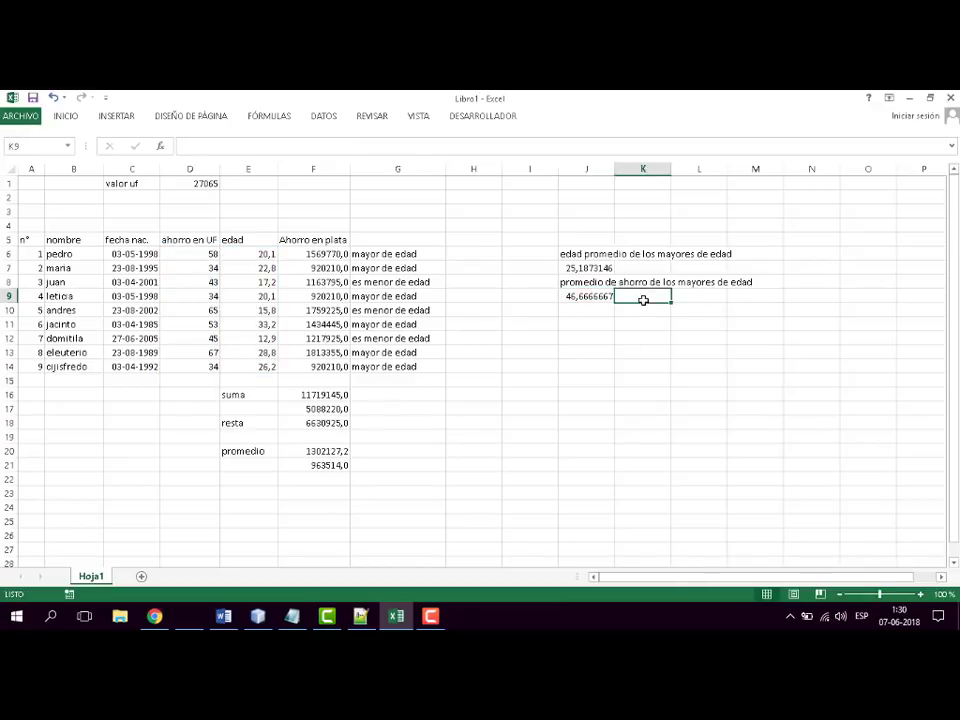
pyautogui.click(698, 299)
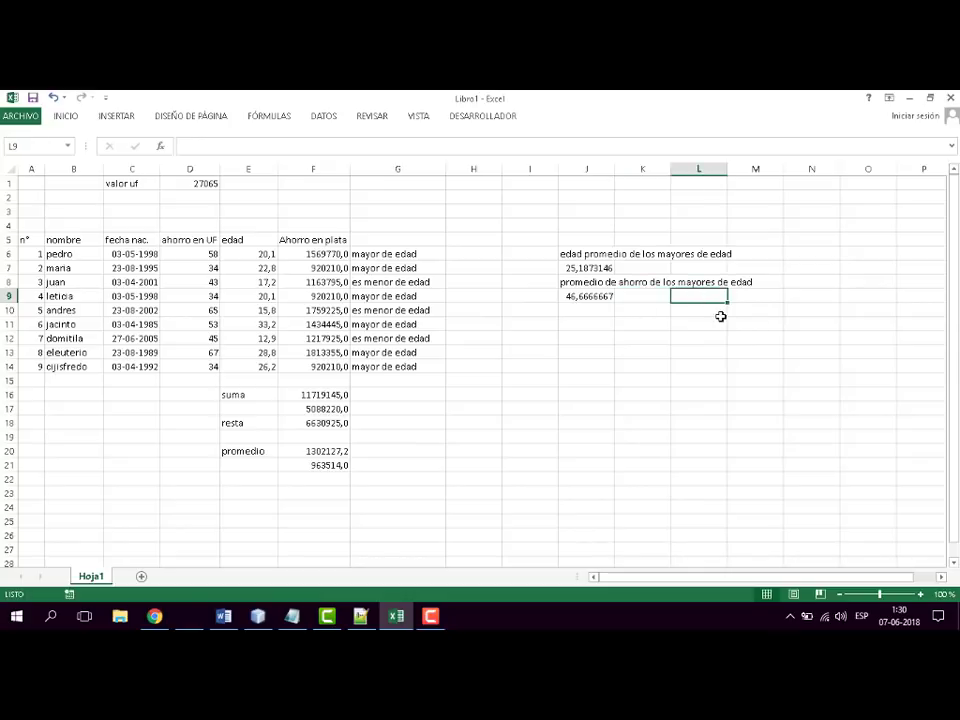
pyautogui.write('=')
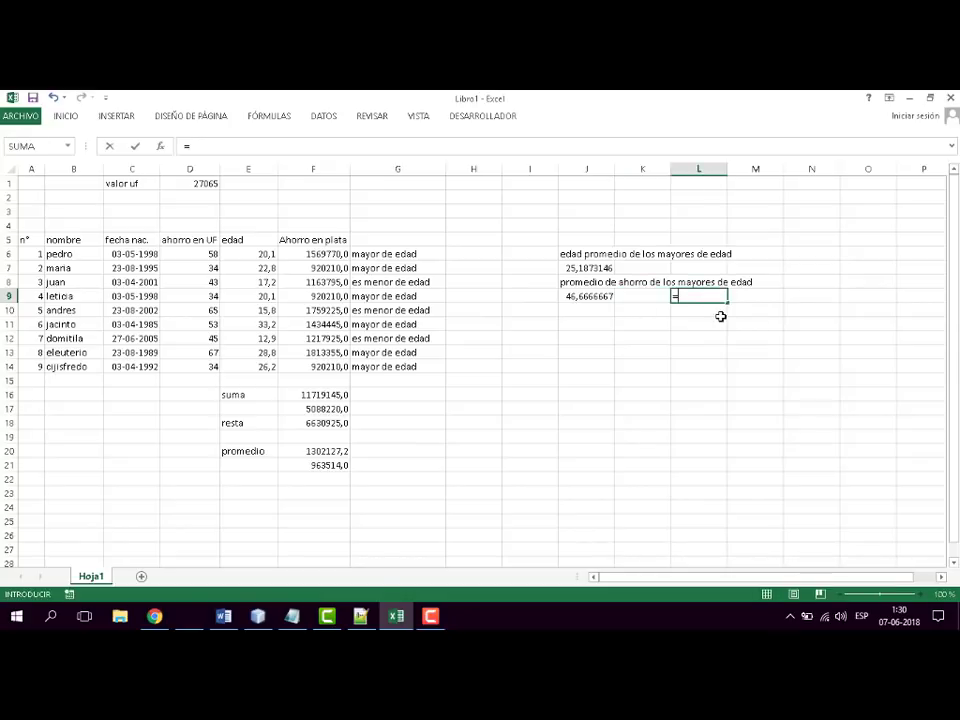
pyautogui.write('prom')
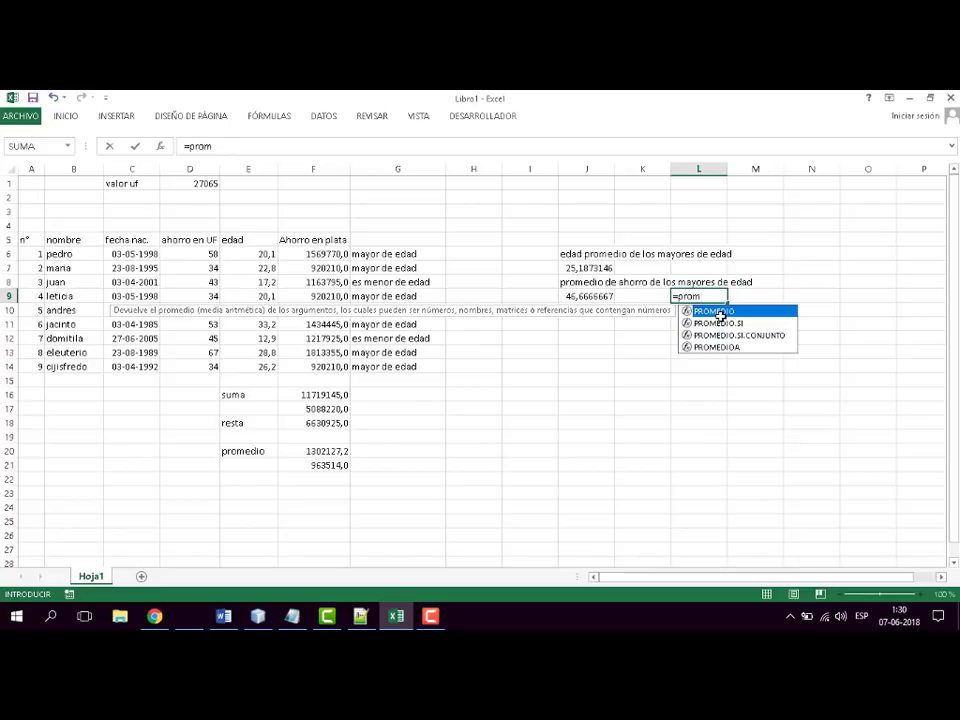
pyautogui.write('edio')
pyautogui.click(718, 323)
pyautogui.doubleClick(718, 323)
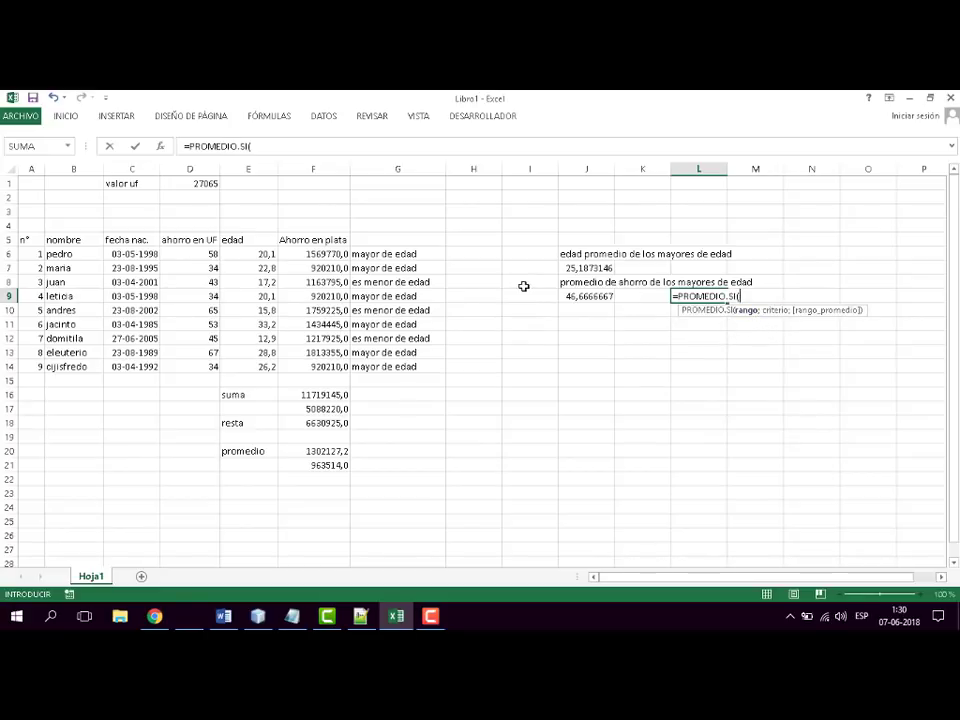
pyautogui.moveTo(253, 255); pyautogui.dragTo(255, 366)
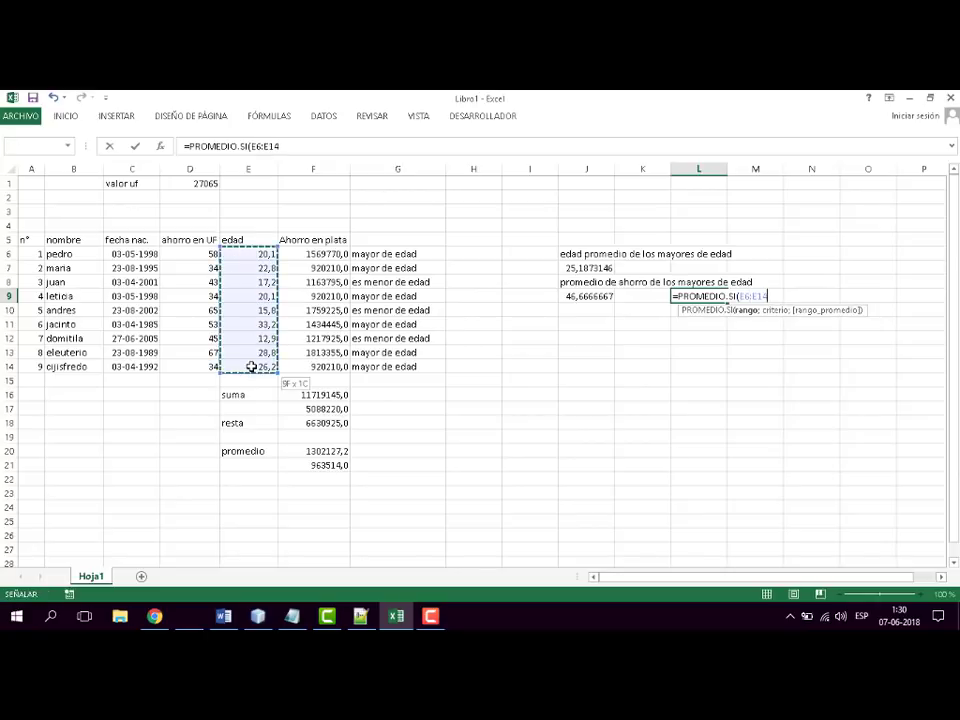
# - Complete L9's PROMEDIO.SI formula with the criterion ">=18" and the peso savings F6:F14 as the average range
pyautogui.write(';')
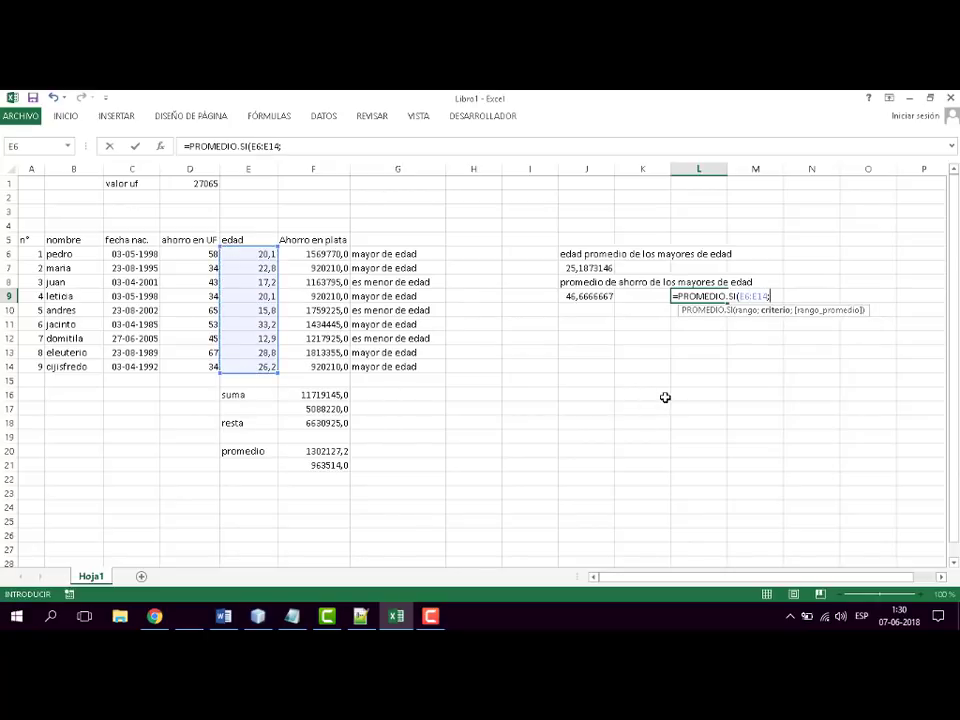
pyautogui.write('">=18')
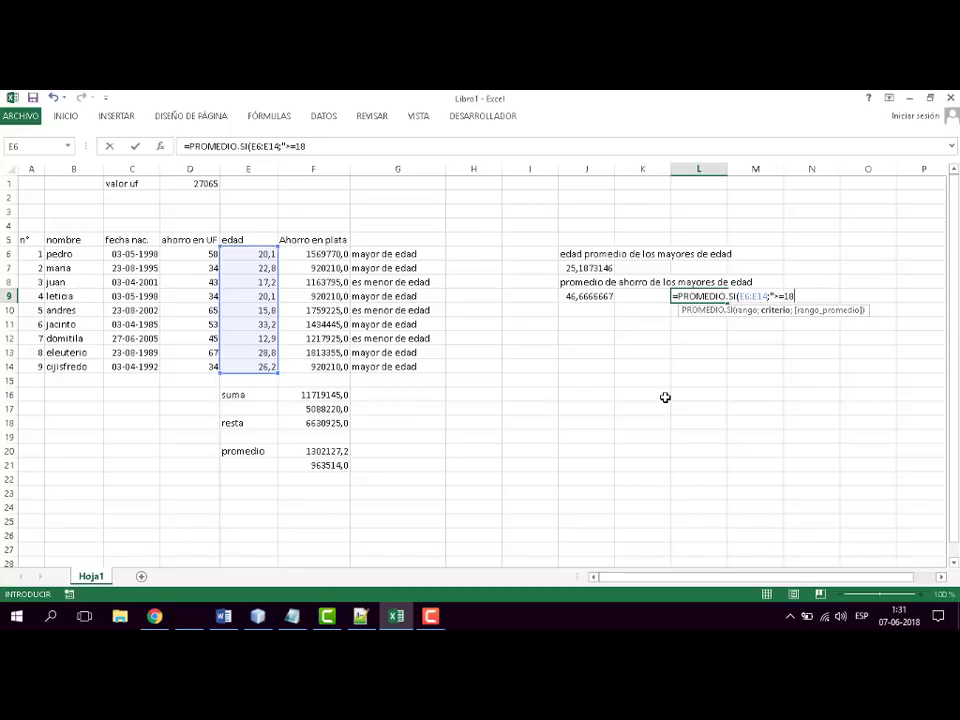
pyautogui.write('";')
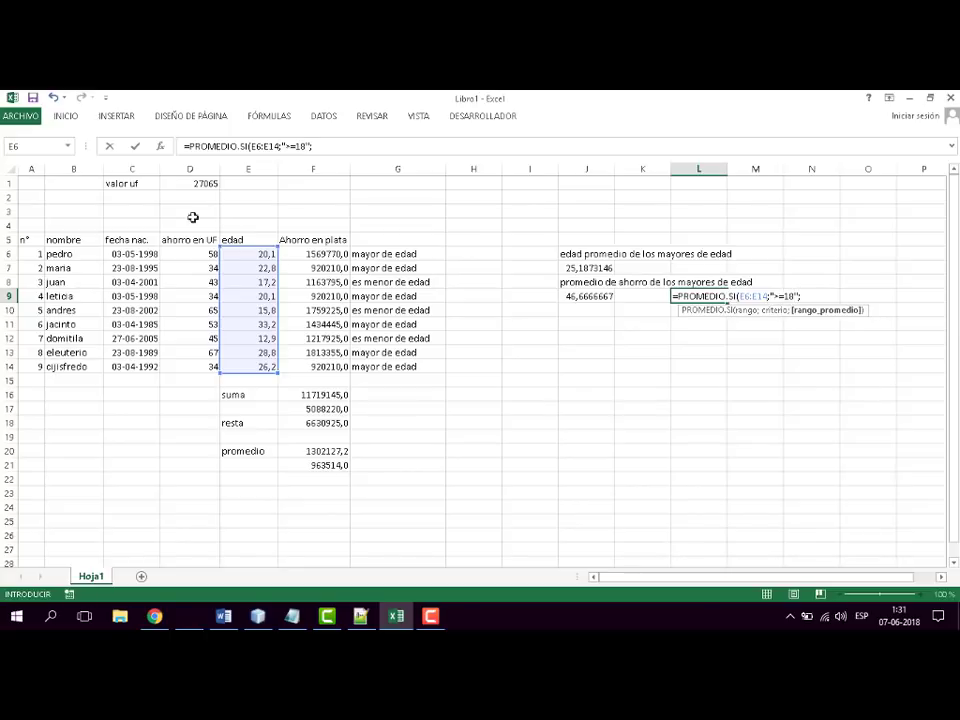
pyautogui.moveTo(311, 253); pyautogui.dragTo(315, 367)
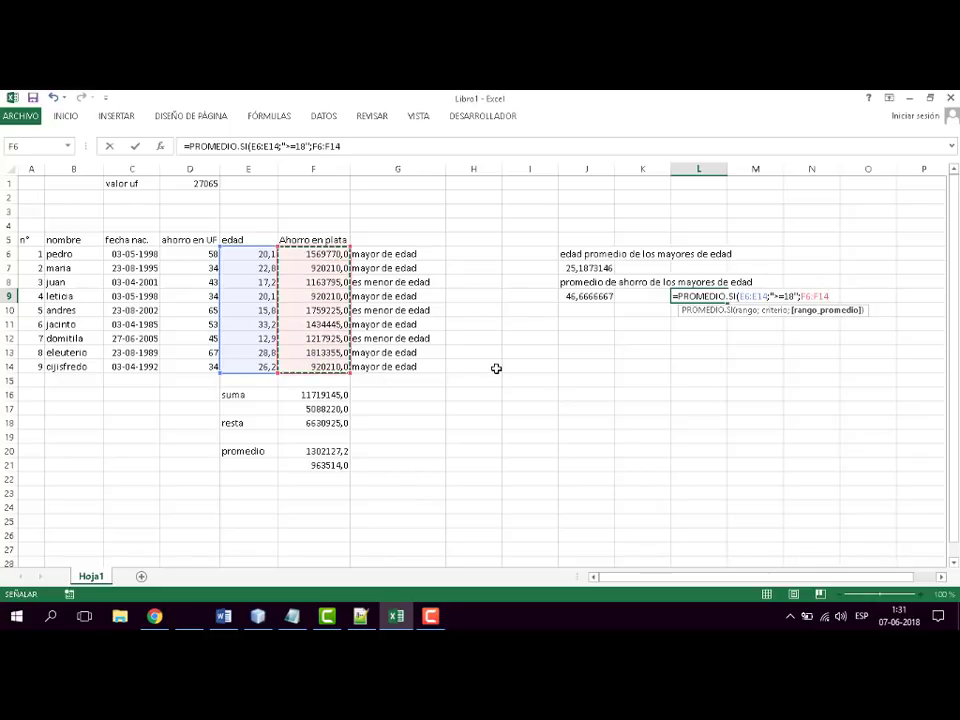
pyautogui.write(')')
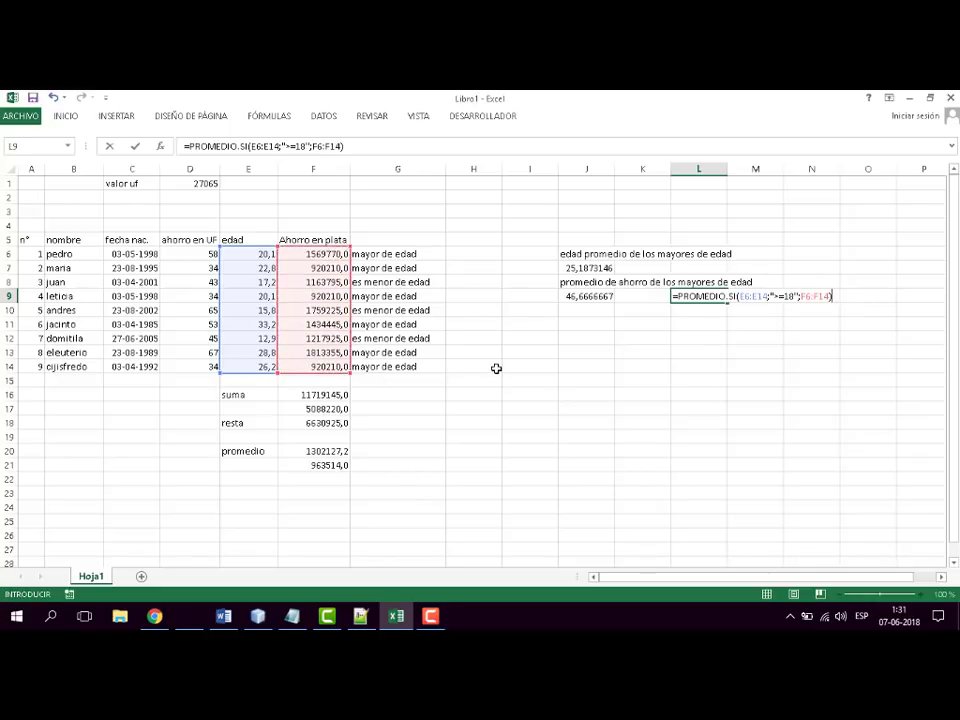
pyautogui.hotkey('ctrl', 'Return')
pyautogui.press('Return')
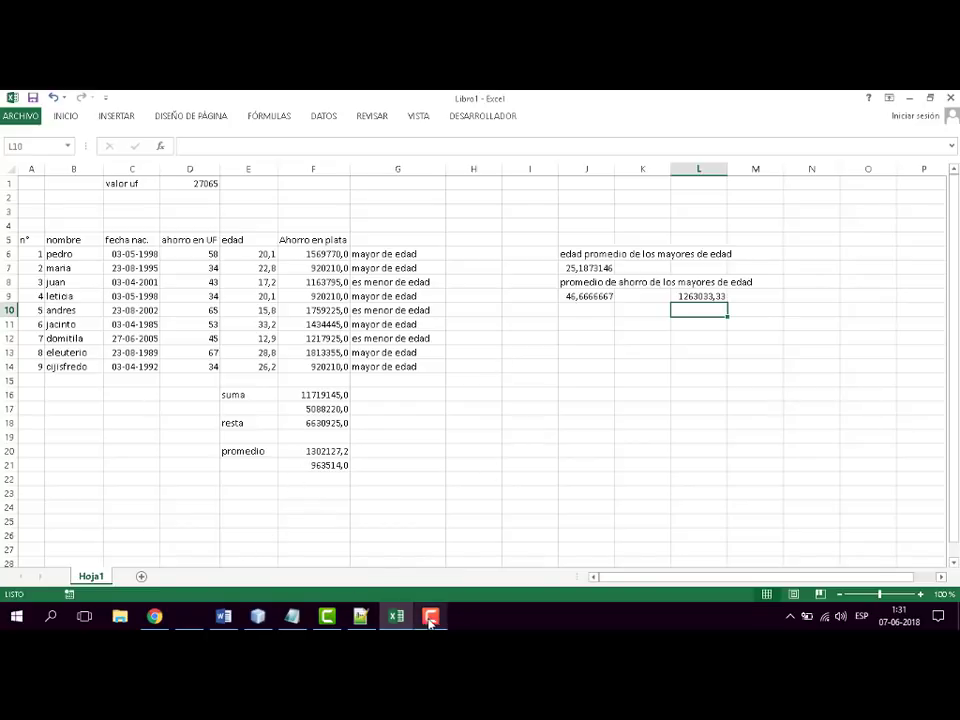
pyautogui.moveTo(430, 622)
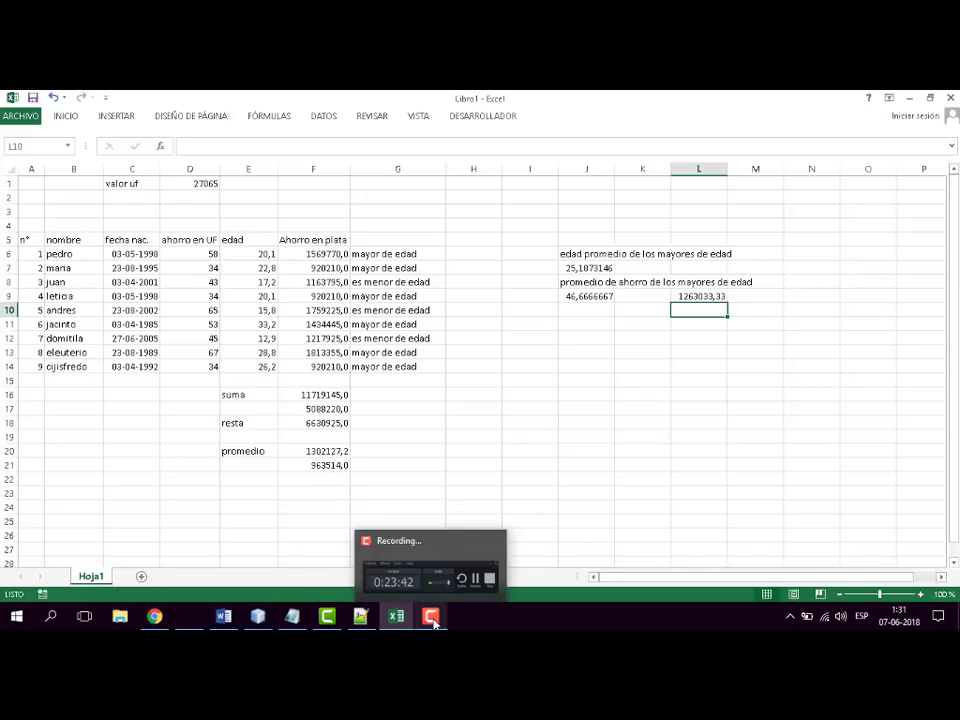
pyautogui.click(433, 622)
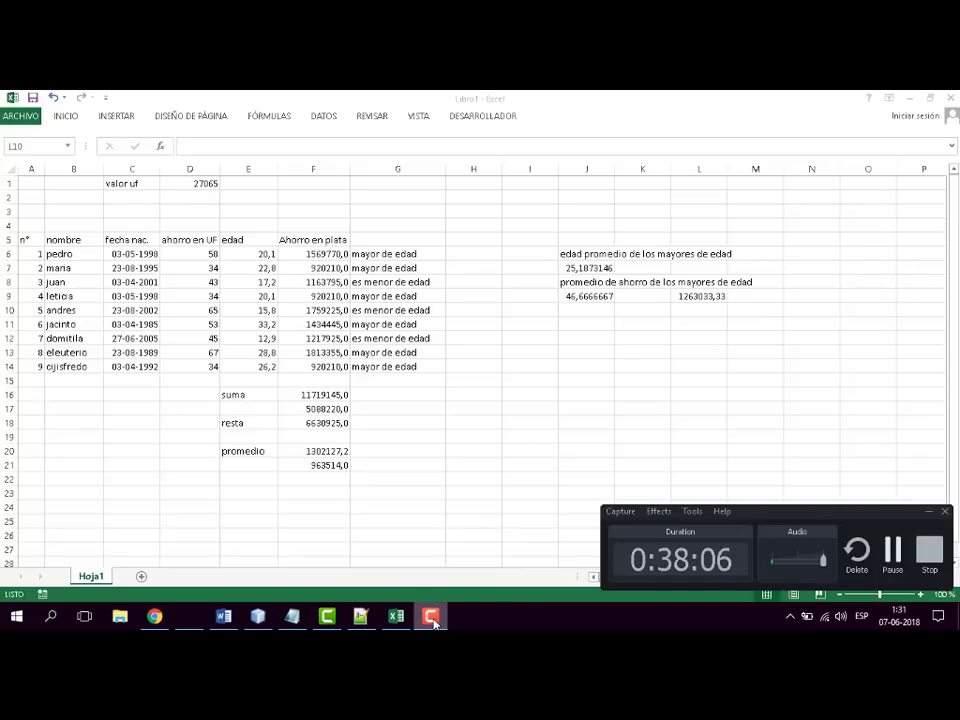
pyautogui.click(433, 622)
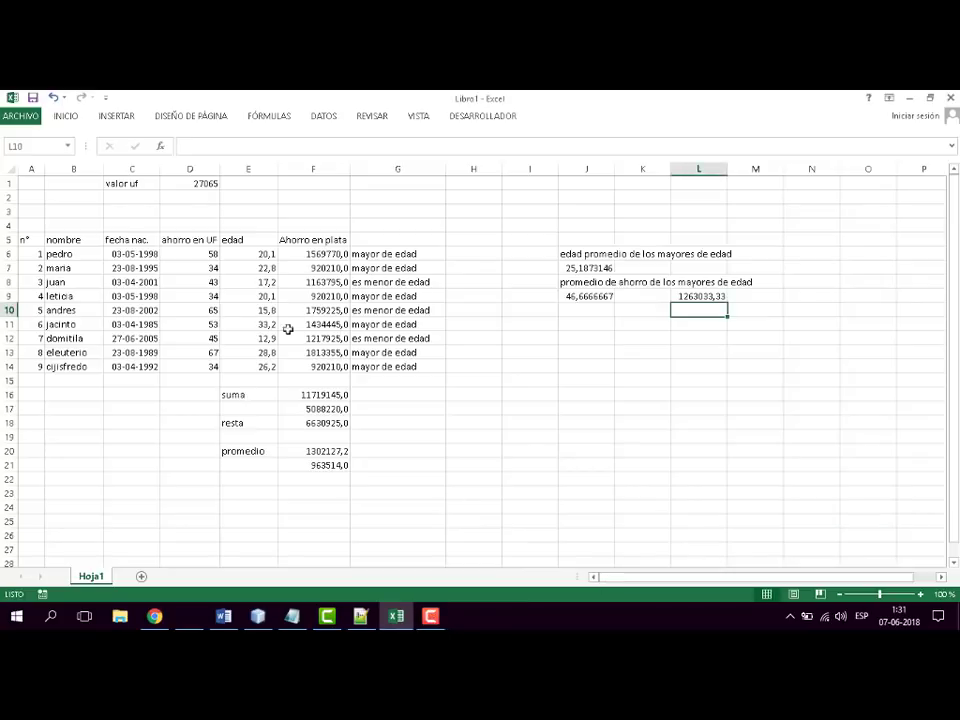
# - Switch to the Word syllabus and colour the "Promedio.Si" item red
pyautogui.click(392, 618)
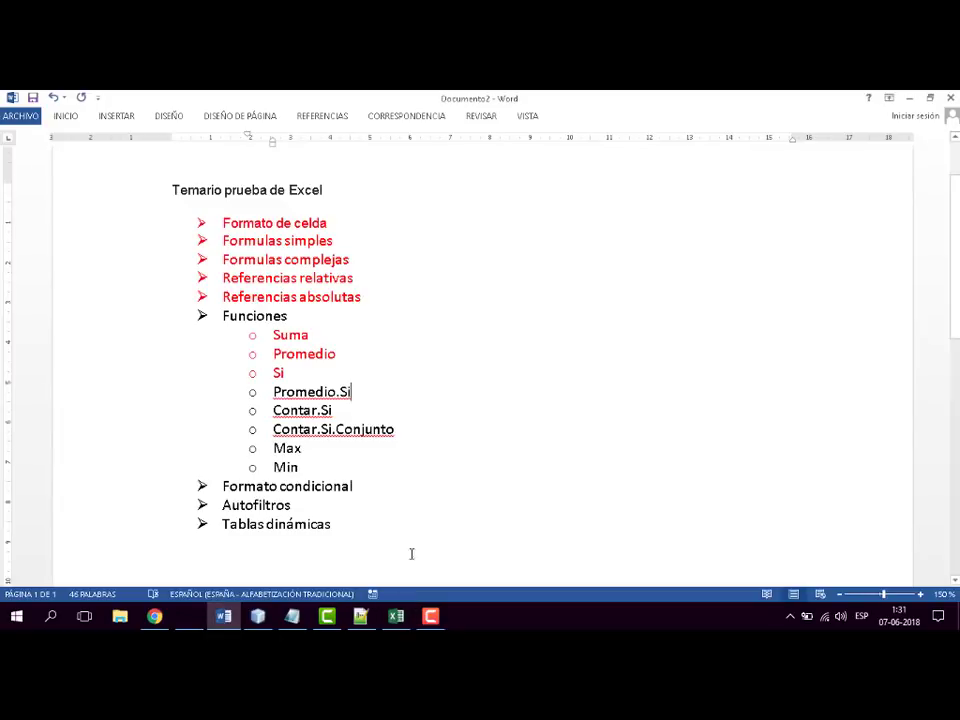
pyautogui.moveTo(272, 391); pyautogui.dragTo(362, 391)
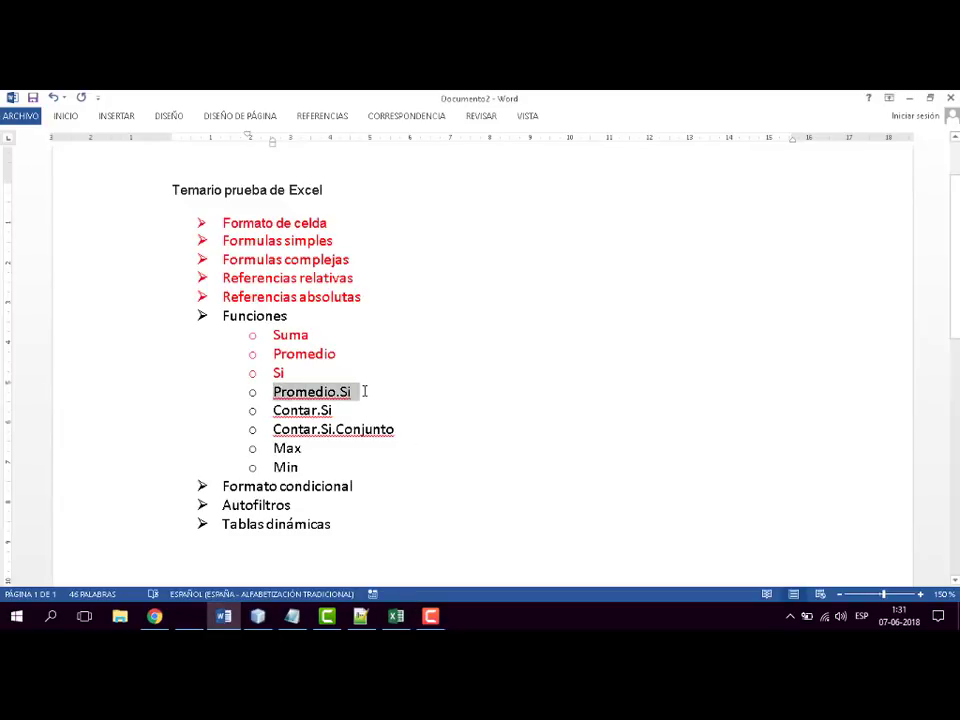
pyautogui.click(66, 117)
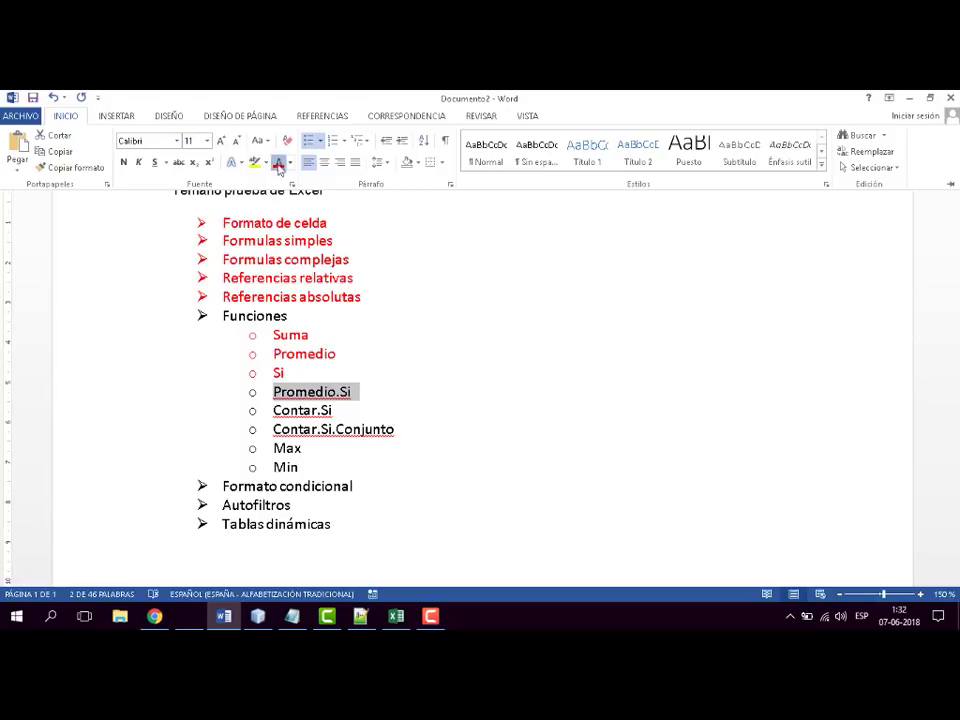
pyautogui.click(277, 163)
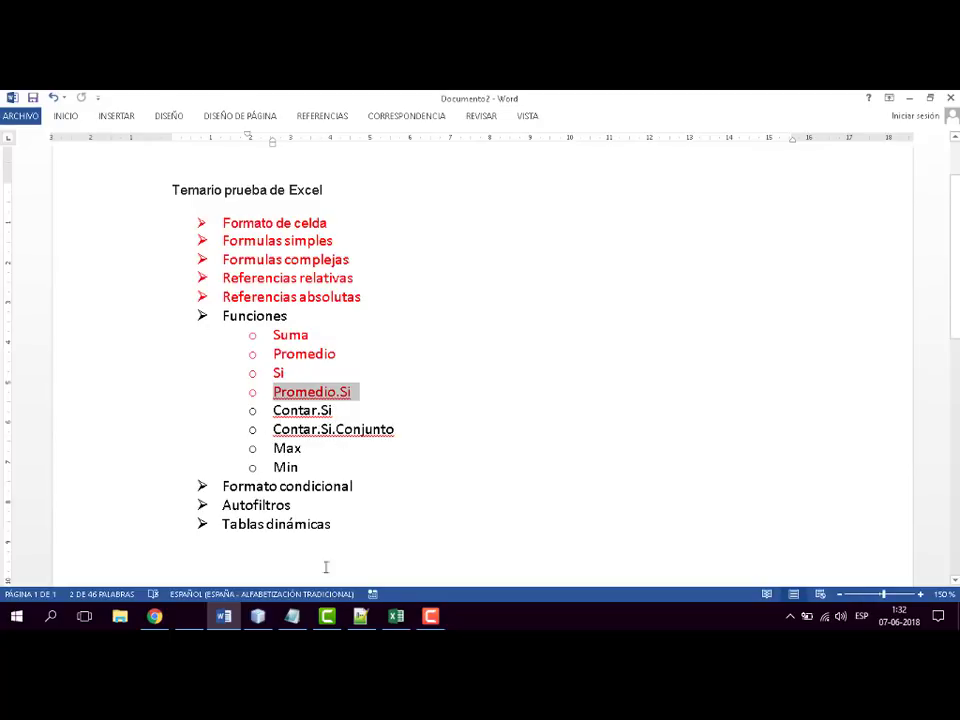
# - Return to the Excel workbook and enter the label "cuanto menor existen" in J11
pyautogui.click(396, 617)
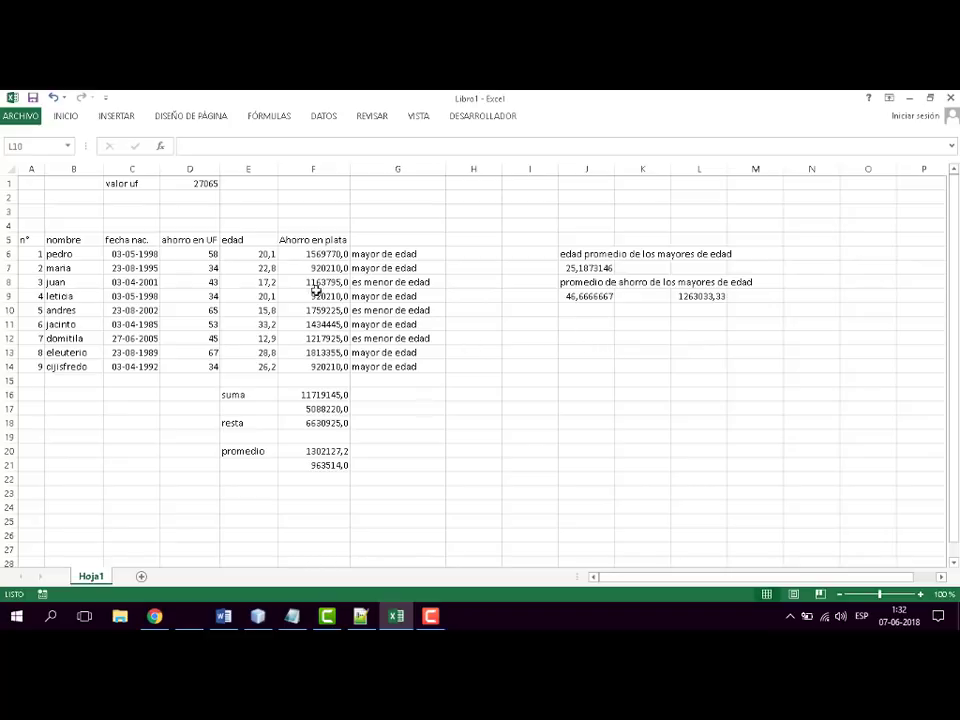
pyautogui.moveTo(253, 252)
pyautogui.mouseDown()
pyautogui.moveTo(253, 366)
pyautogui.moveTo(262, 244)
pyautogui.mouseUp()
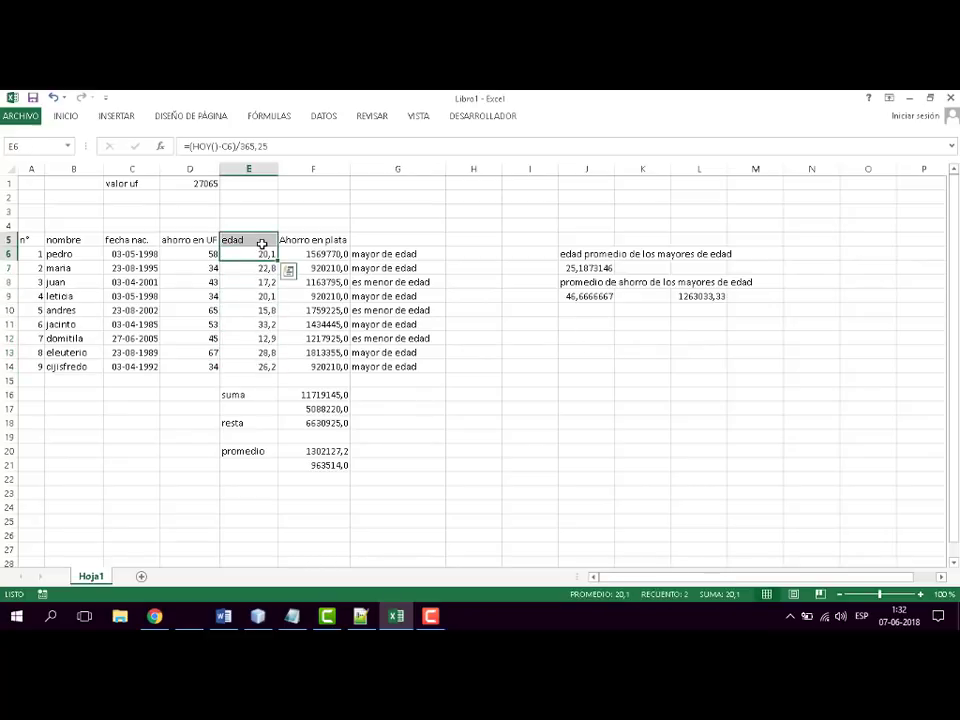
pyautogui.click(264, 253)
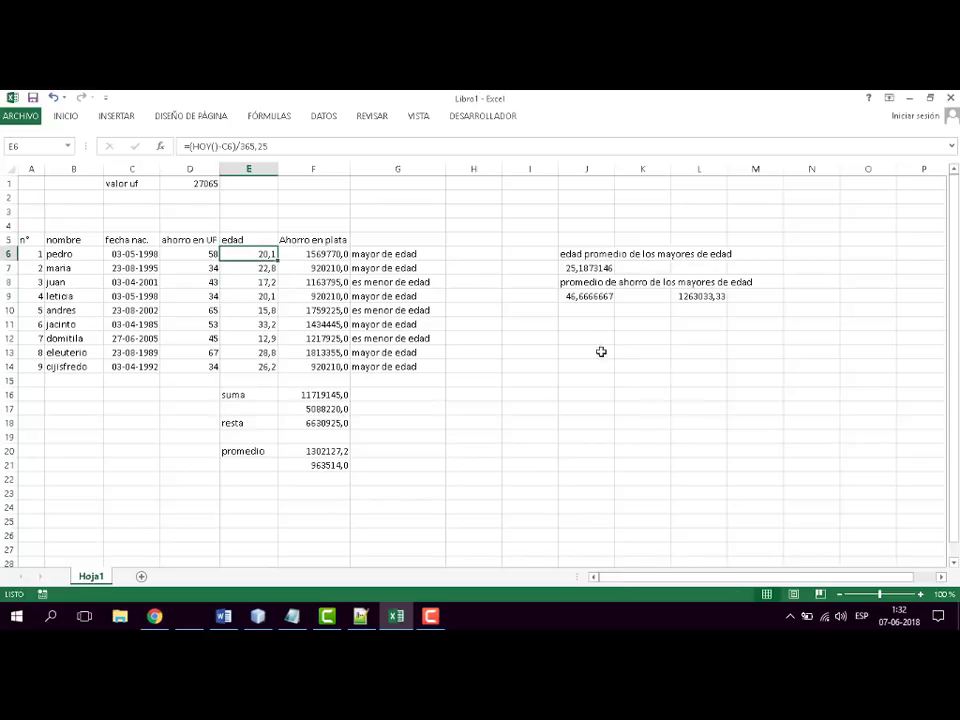
pyautogui.click(575, 325)
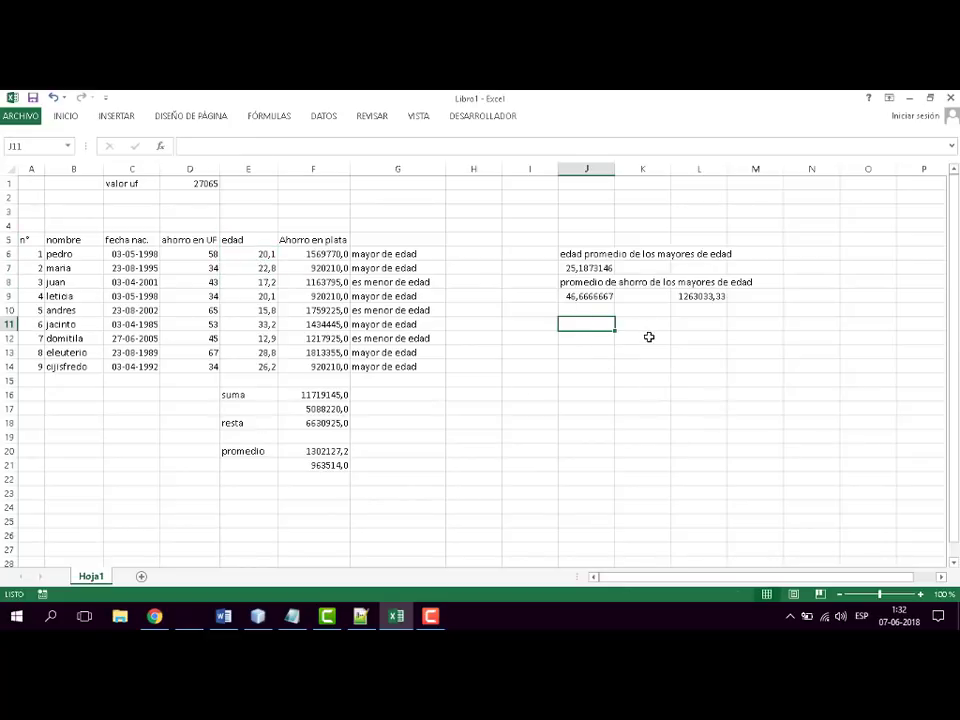
pyautogui.write('cuanto men')
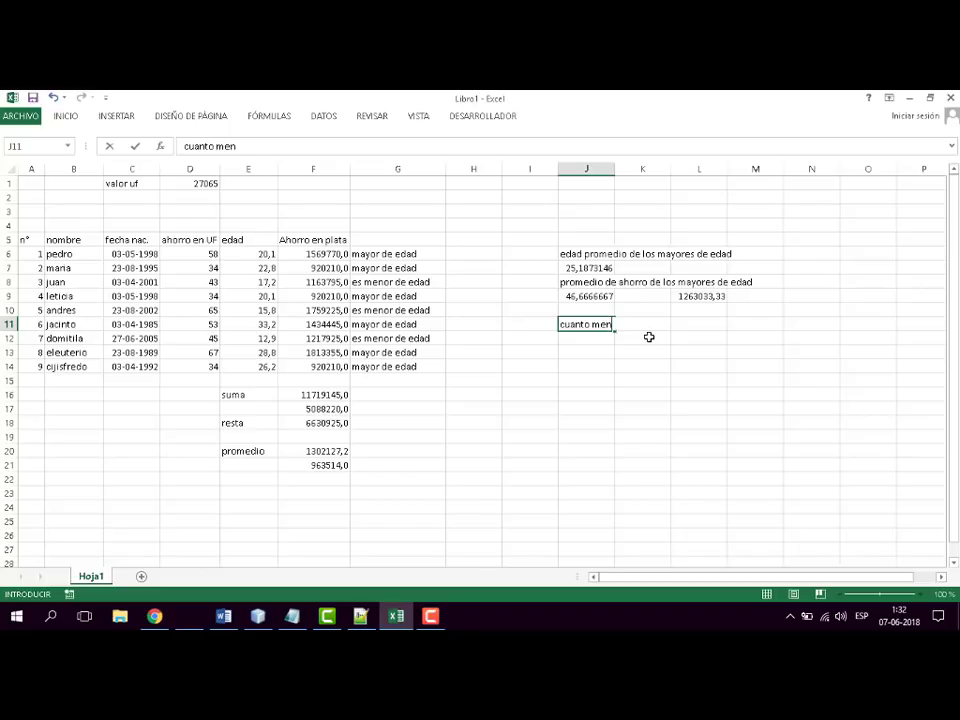
pyautogui.write('or existen')
pyautogui.press('Right')
pyautogui.press('Right')
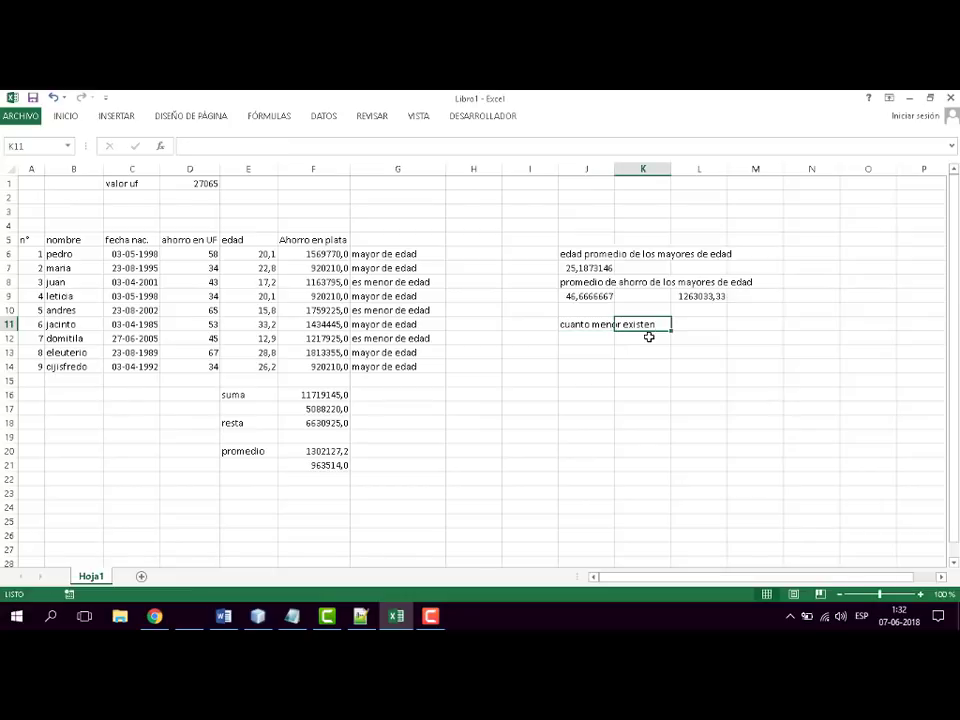
# - Start a CONTAR.SI formula in J12 with the ages E6:E14 as its range
pyautogui.press('Down')
pyautogui.press('Left')
pyautogui.press('Left')
pyautogui.press('Left')
pyautogui.press('Right')
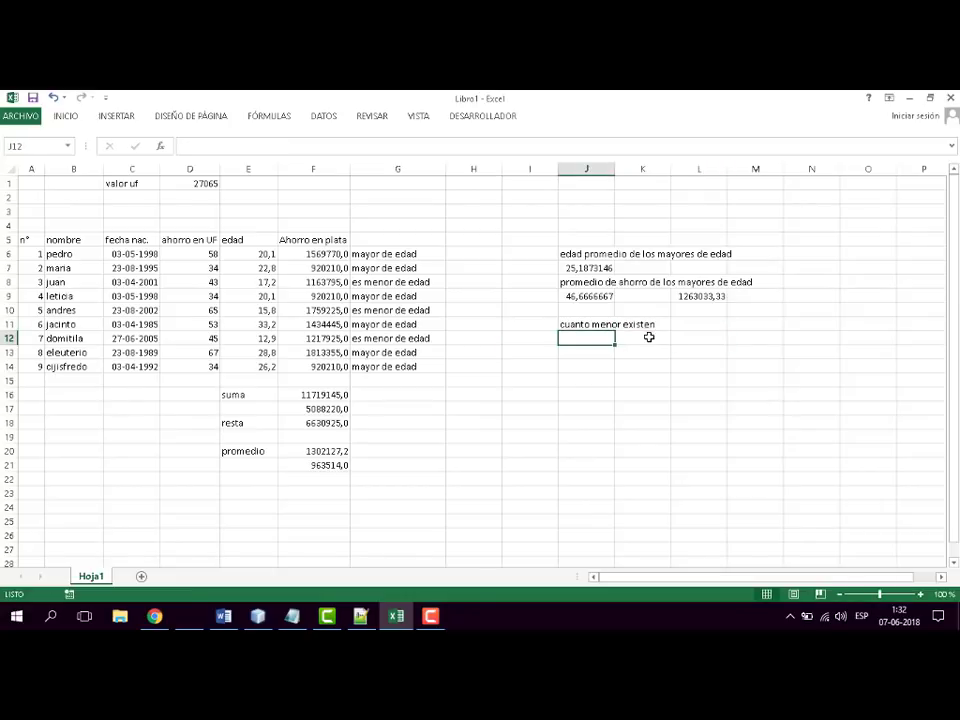
pyautogui.write('=')
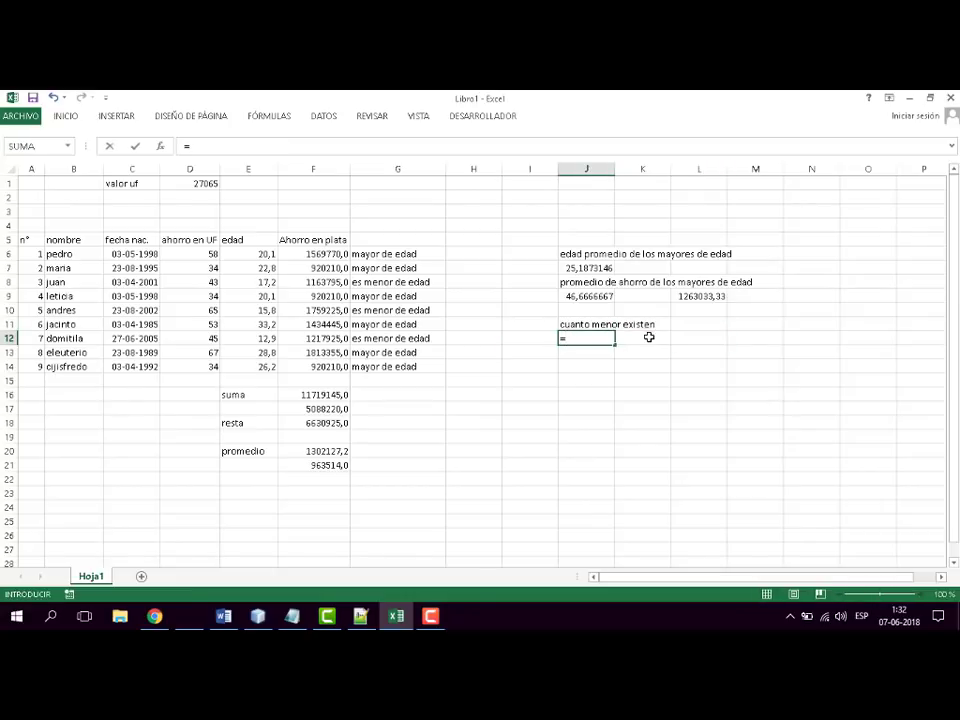
pyautogui.write('con')
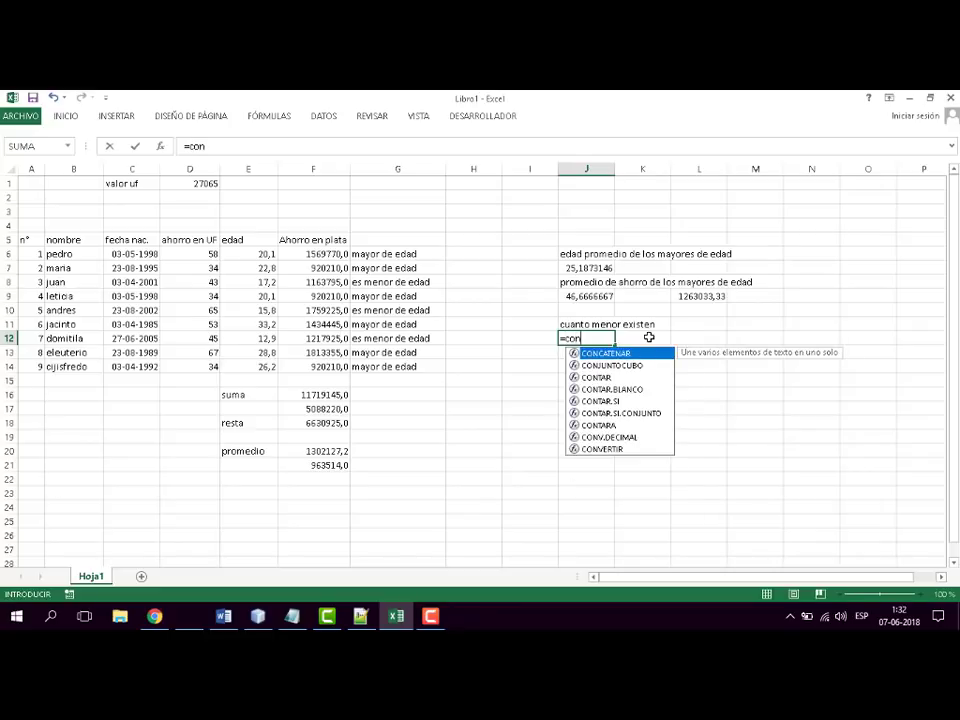
pyautogui.doubleClick(612, 401)
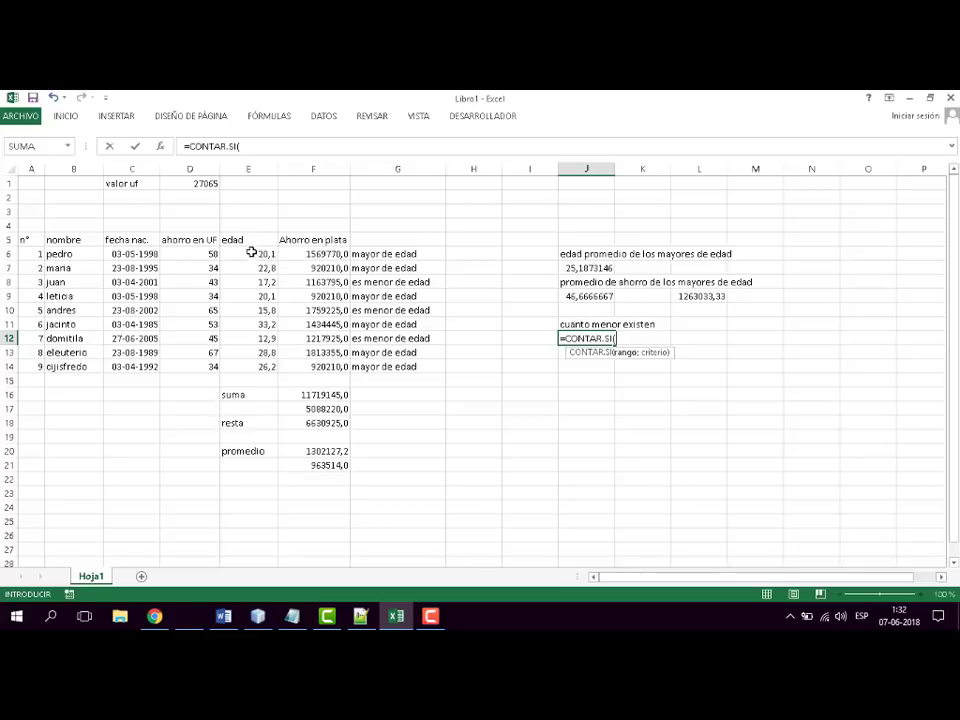
pyautogui.moveTo(251, 253); pyautogui.dragTo(251, 376)
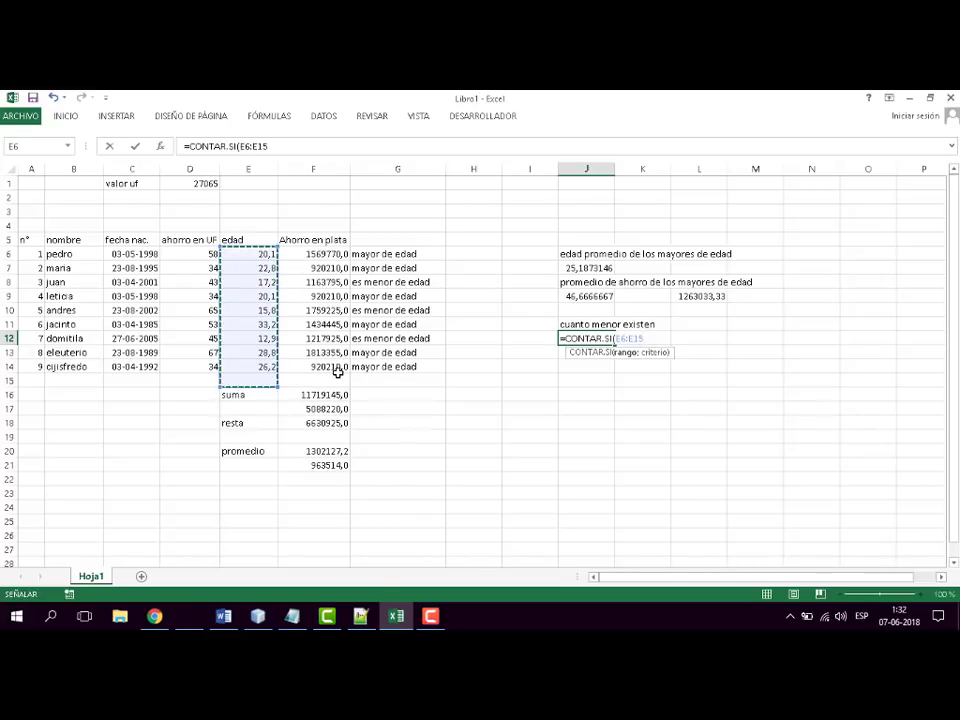
pyautogui.moveTo(249, 253); pyautogui.dragTo(245, 368)
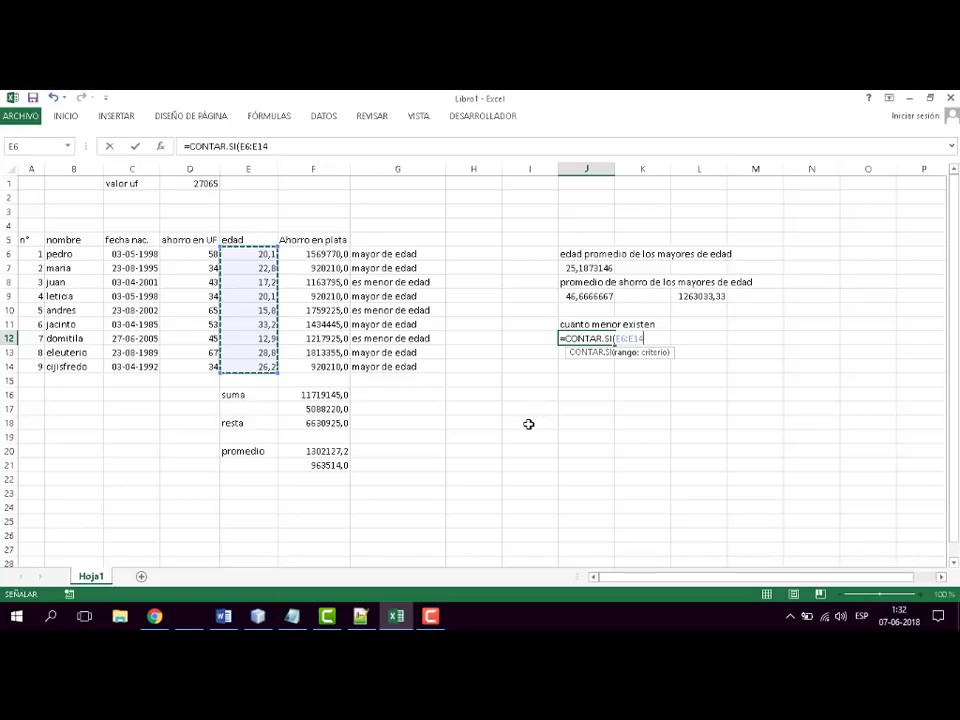
# - Complete J12's CONTAR.SI formula with the criterion "<18"
pyautogui.write(';"')
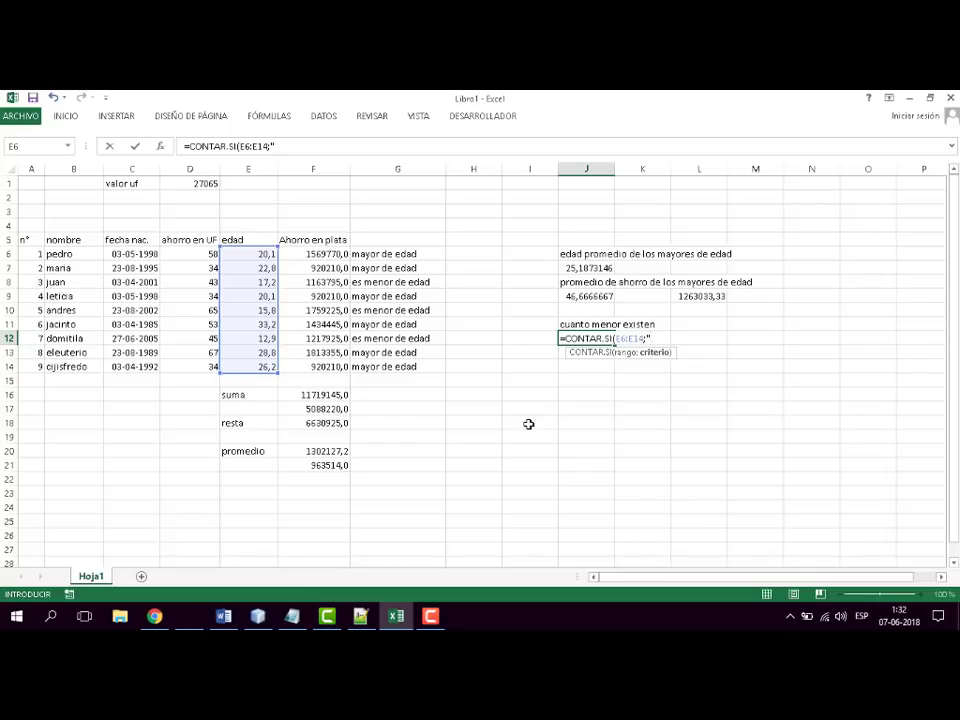
pyautogui.write('<18")')
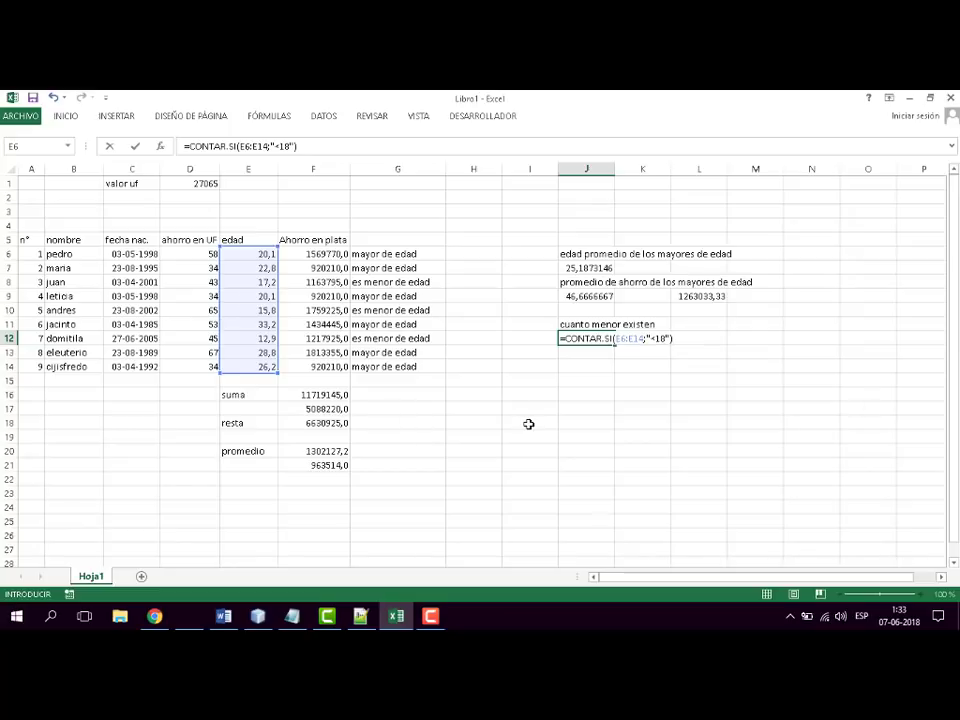
pyautogui.press('Return')
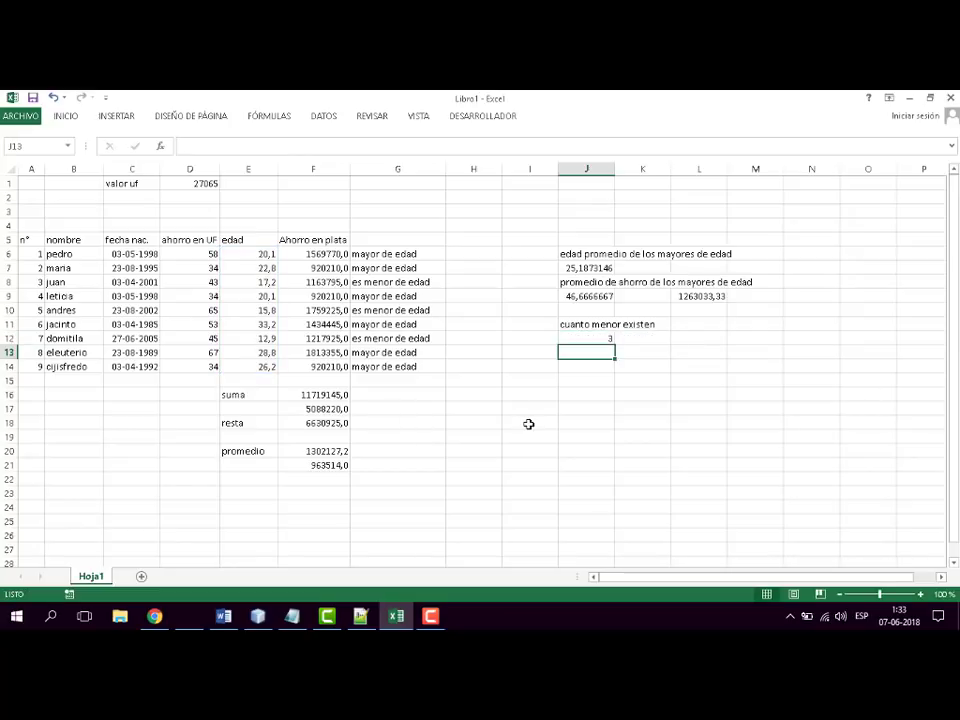
# - Check the minor count in J12 against the "es menor de edad" cells G8, G10 and G12
pyautogui.click(423, 281)
pyautogui.keyDown('ctrl'); pyautogui.click(421, 310); pyautogui.keyUp('ctrl')
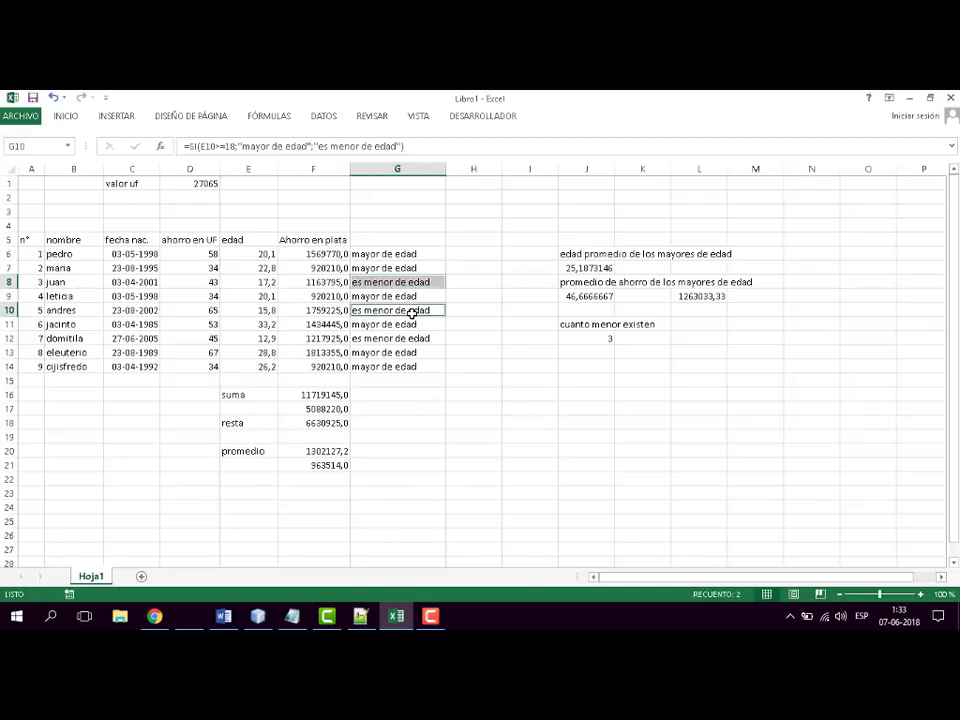
pyautogui.keyDown('ctrl'); pyautogui.click(423, 339); pyautogui.keyUp('ctrl')
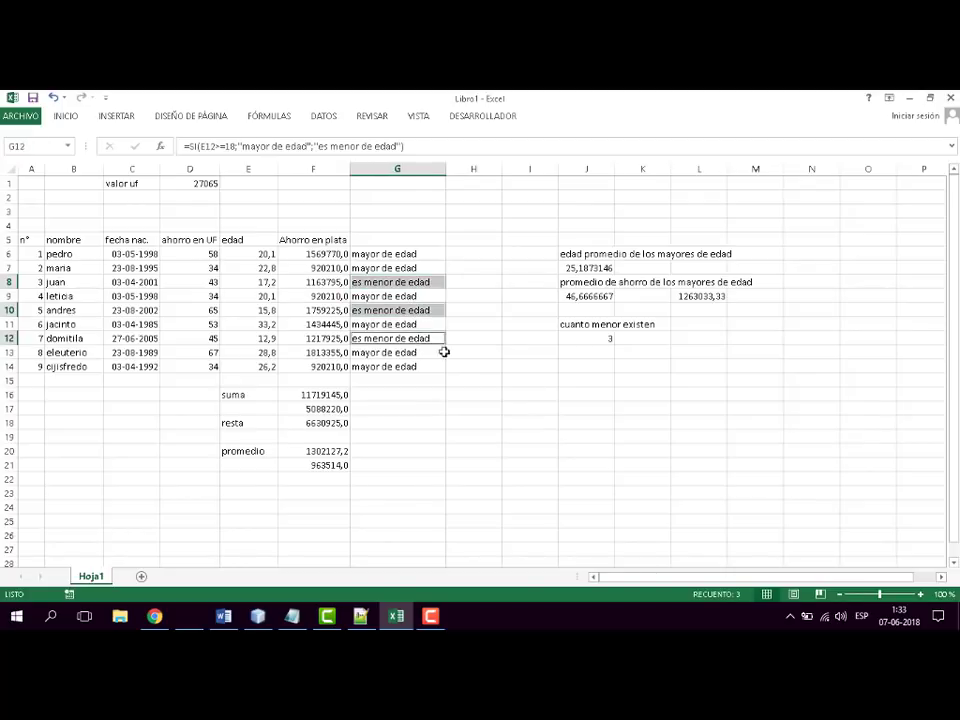
pyautogui.keyDown('ctrl'); pyautogui.click(429, 403); pyautogui.keyUp('ctrl')
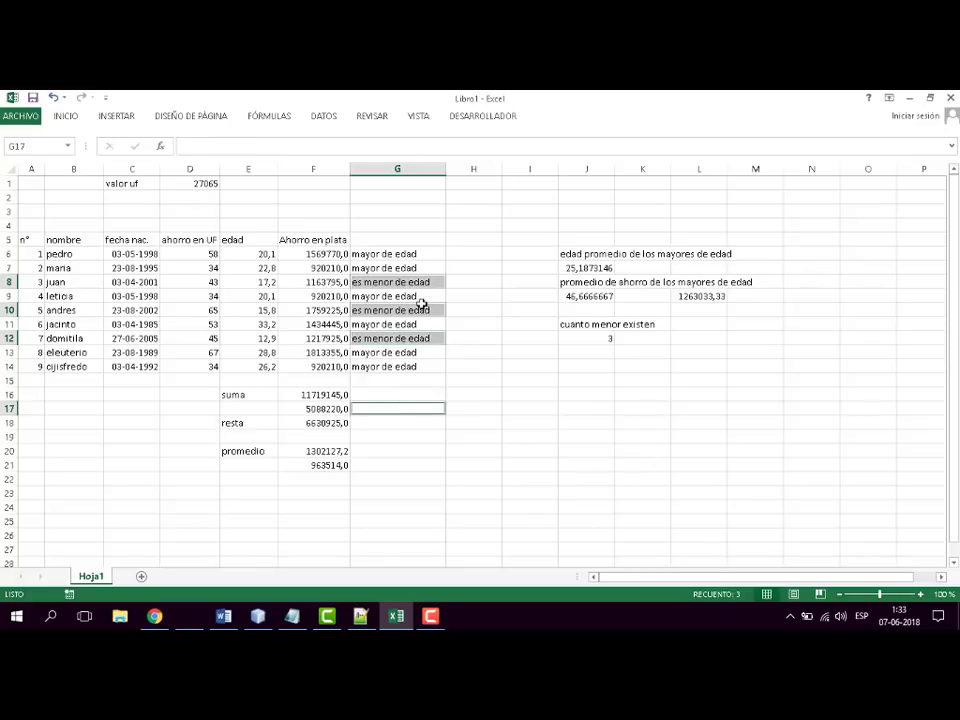
pyautogui.click(605, 351)
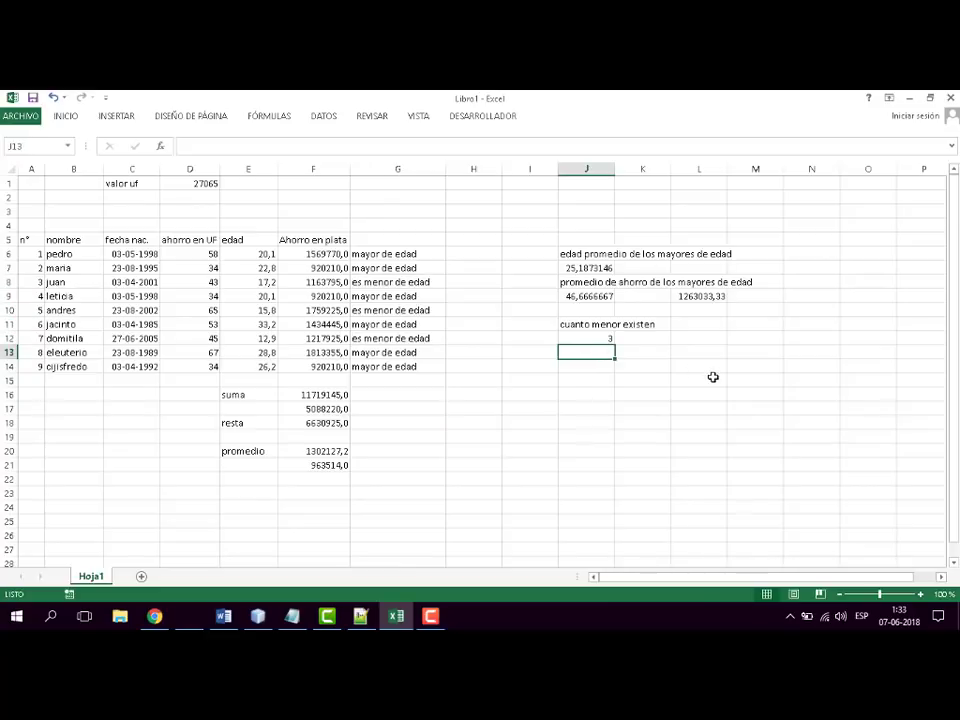
# - Enter the label "numero de mayores de edad" in J14
pyautogui.click(574, 366)
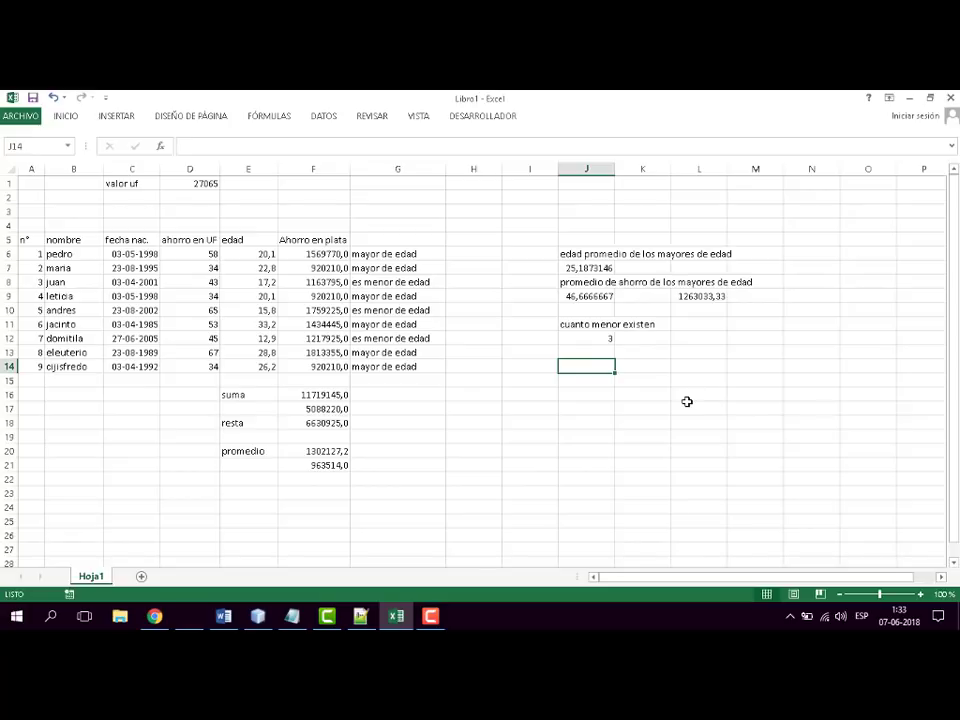
pyautogui.write('numero de ')
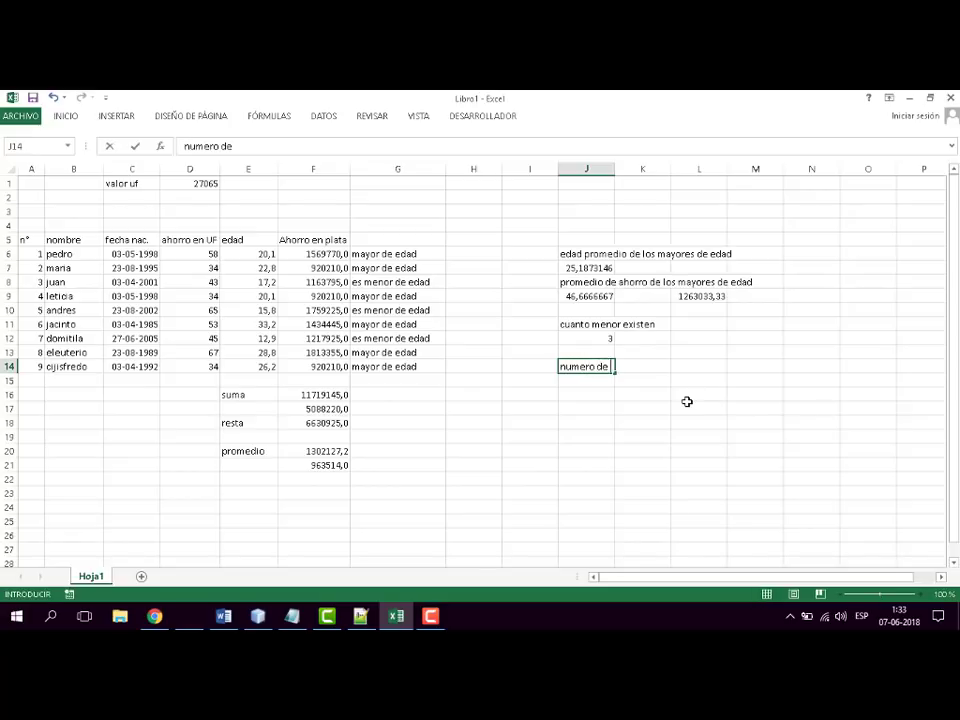
pyautogui.write('mayores de edad')
pyautogui.press('Return')
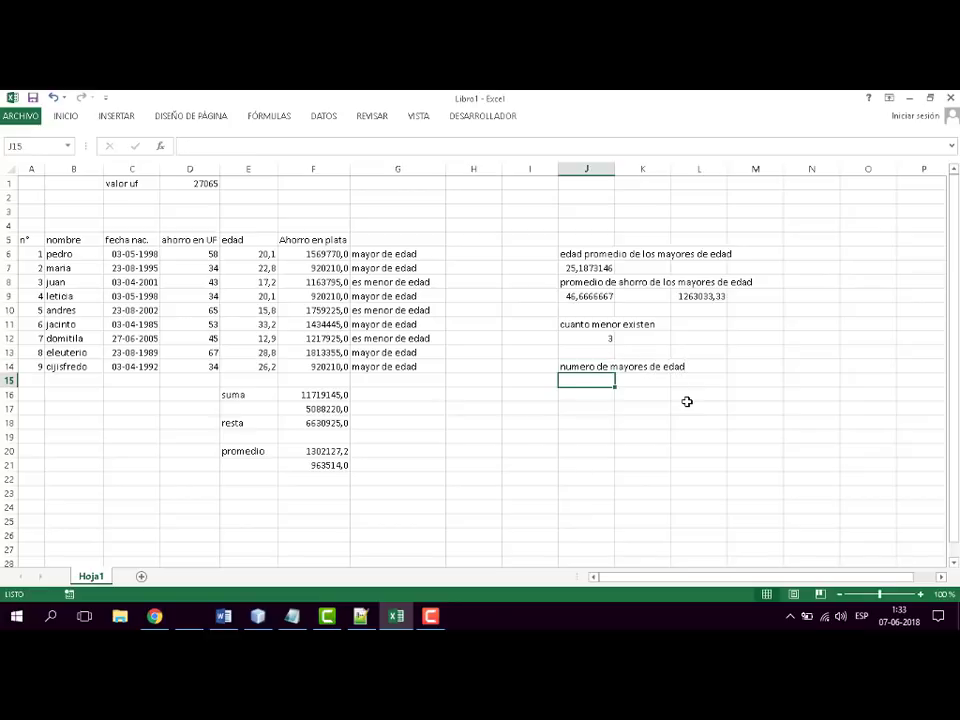
# - Start a CONTAR.SI formula in J15 with the ages E6:E14 as its range
pyautogui.write('=')
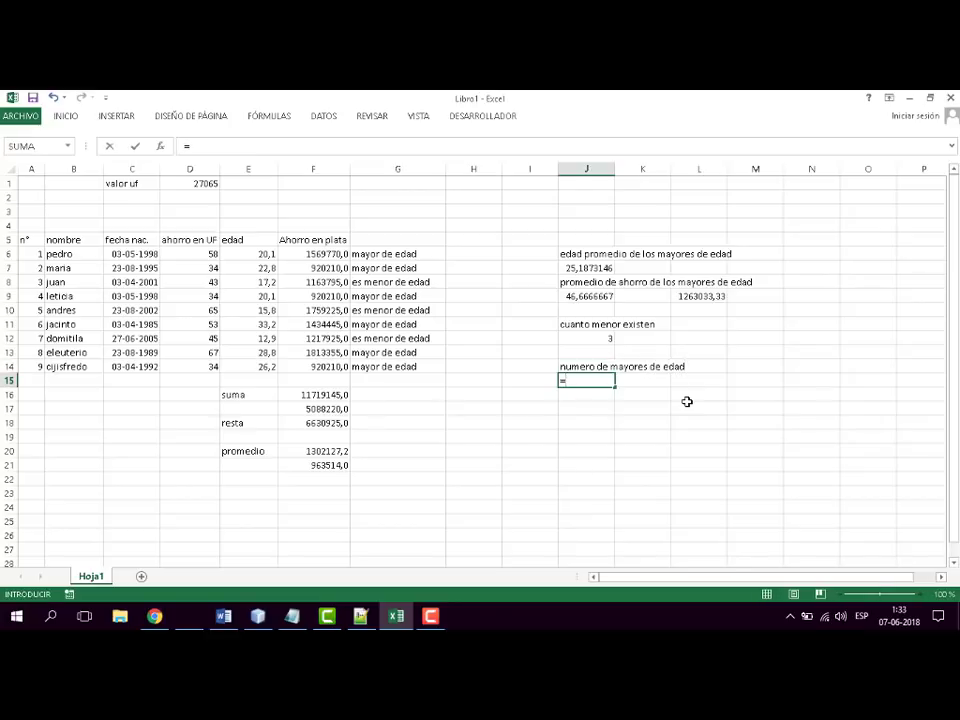
pyautogui.write('contar.')
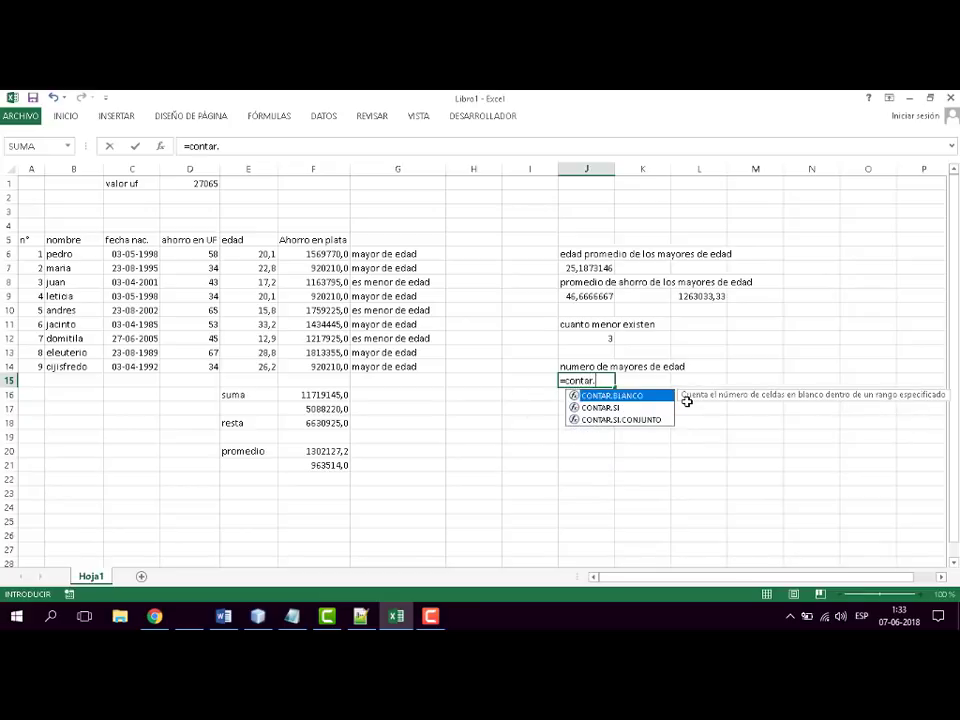
pyautogui.doubleClick(600, 407)
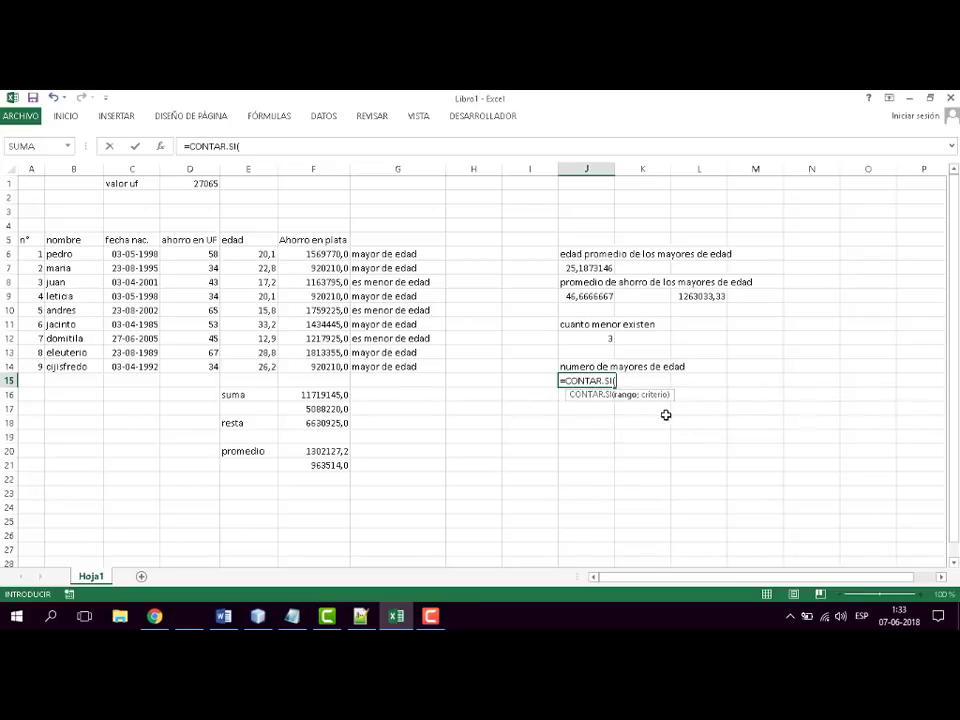
pyautogui.moveTo(264, 254); pyautogui.dragTo(262, 368)
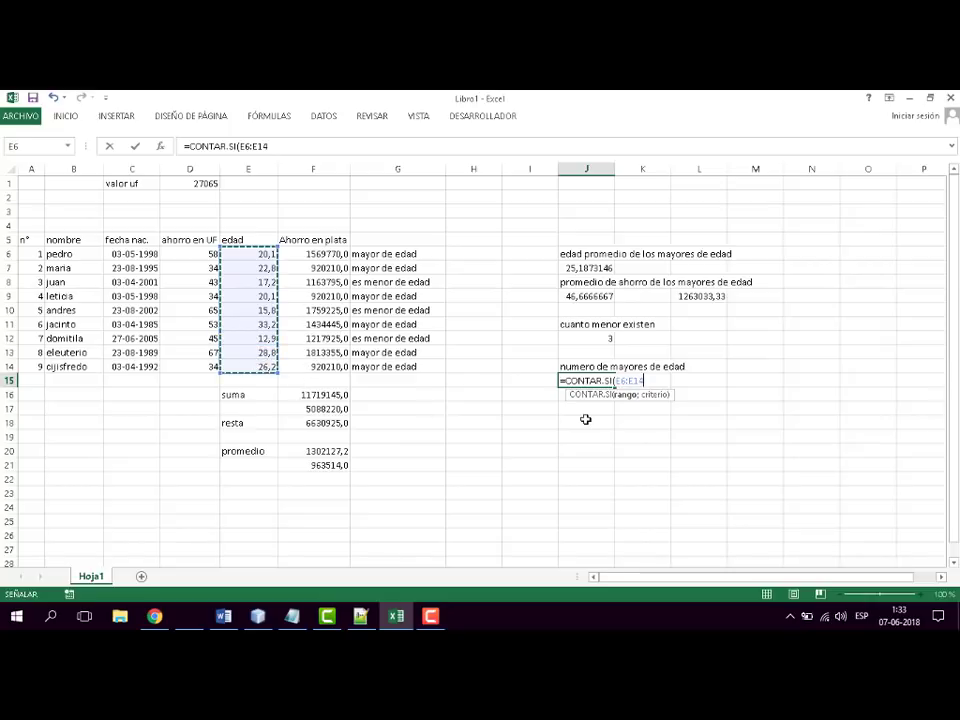
pyautogui.write(';"')
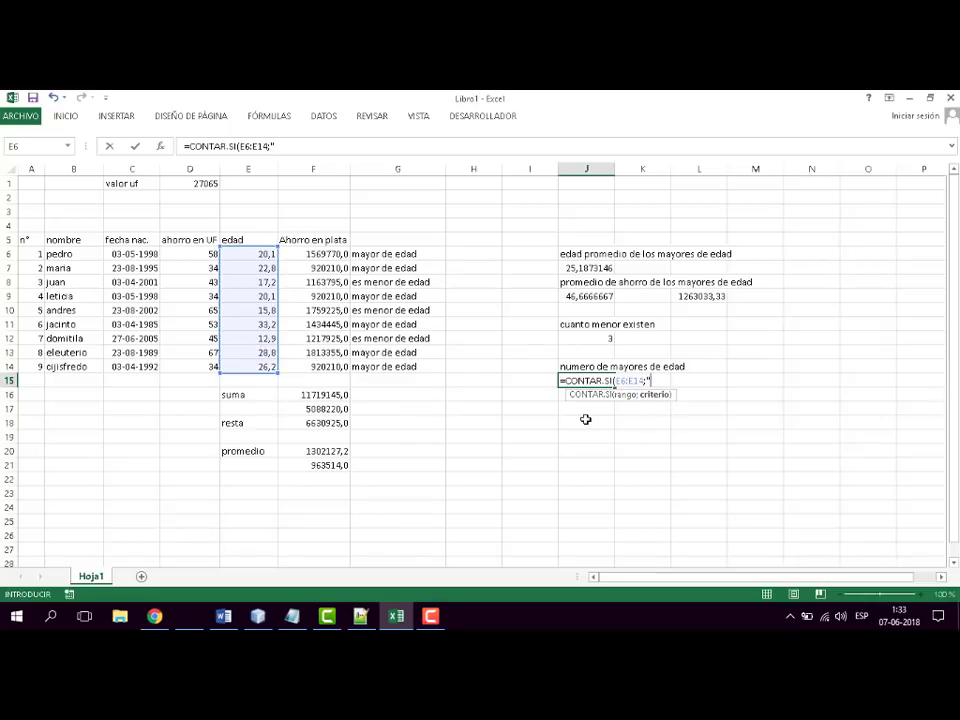
pyautogui.write('>=18)')
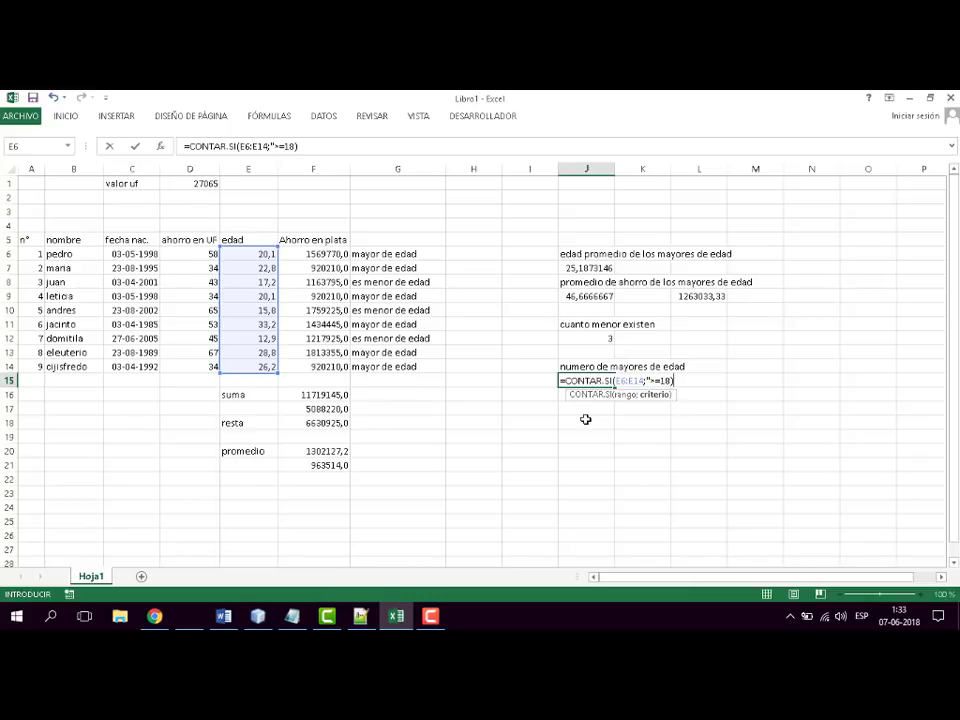
# - Complete J15's CONTAR.SI formula with the quoted criterion ">=18"
pyautogui.press('Return')
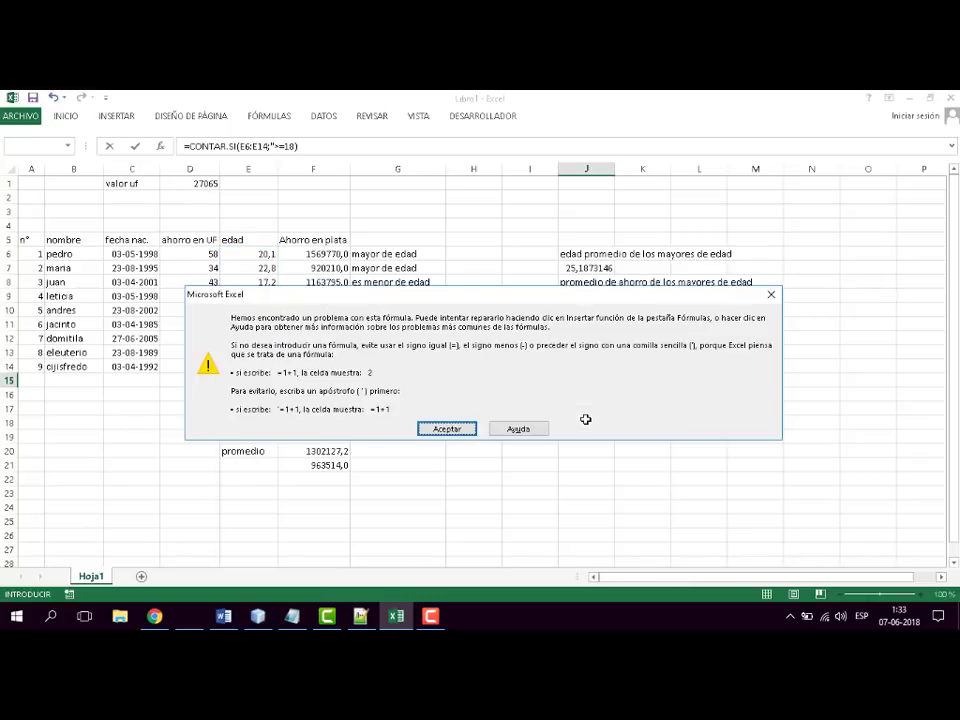
pyautogui.click(450, 427)
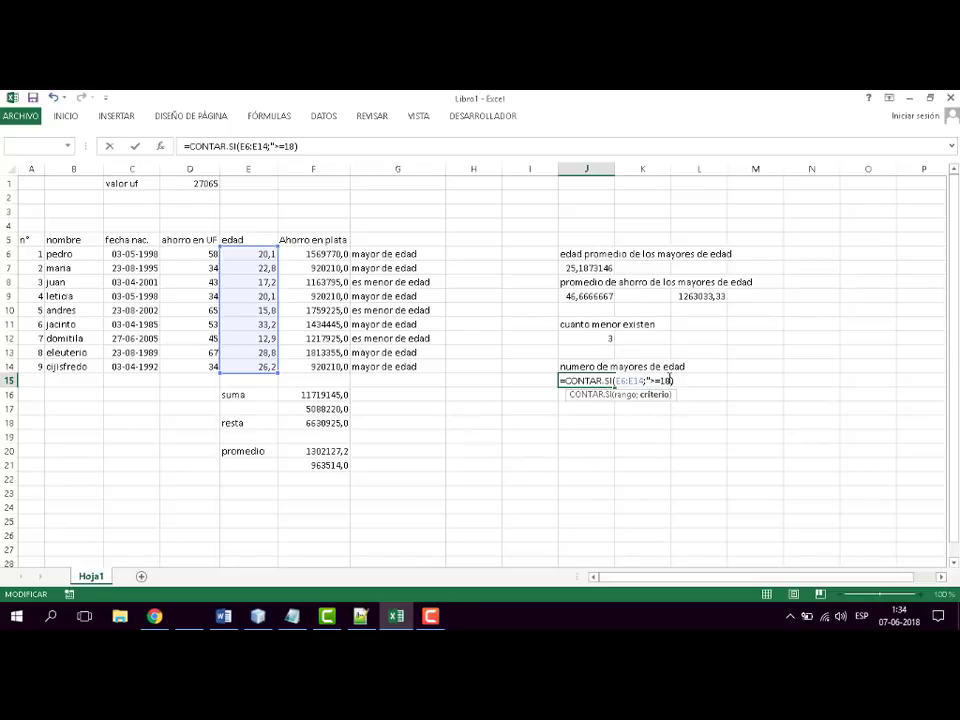
pyautogui.press('Left')
pyautogui.write('"')
pyautogui.press('Return')
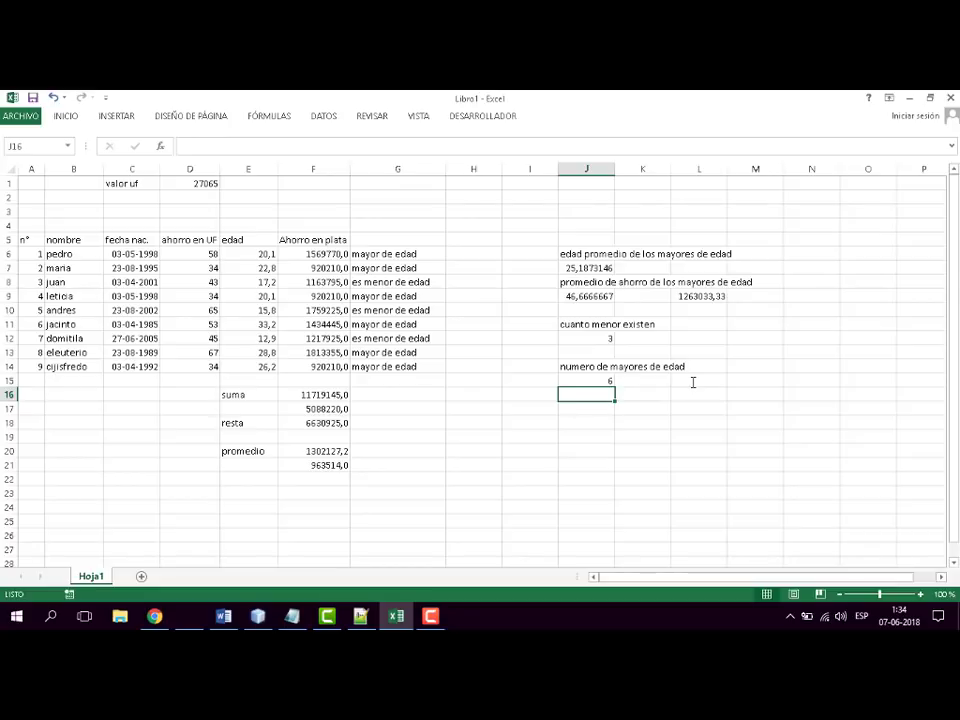
# - Check the adult count in J15 by selecting every "mayor de edad" cell in column G
pyautogui.click(415, 256)
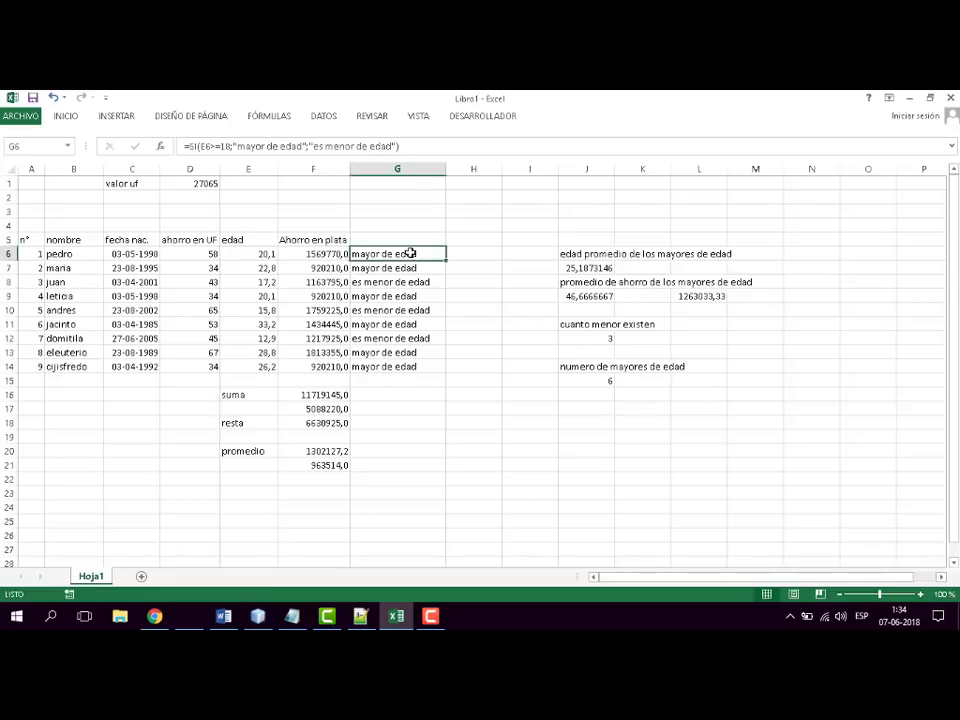
pyautogui.keyDown('ctrl'); pyautogui.click(403, 268); pyautogui.keyUp('ctrl')
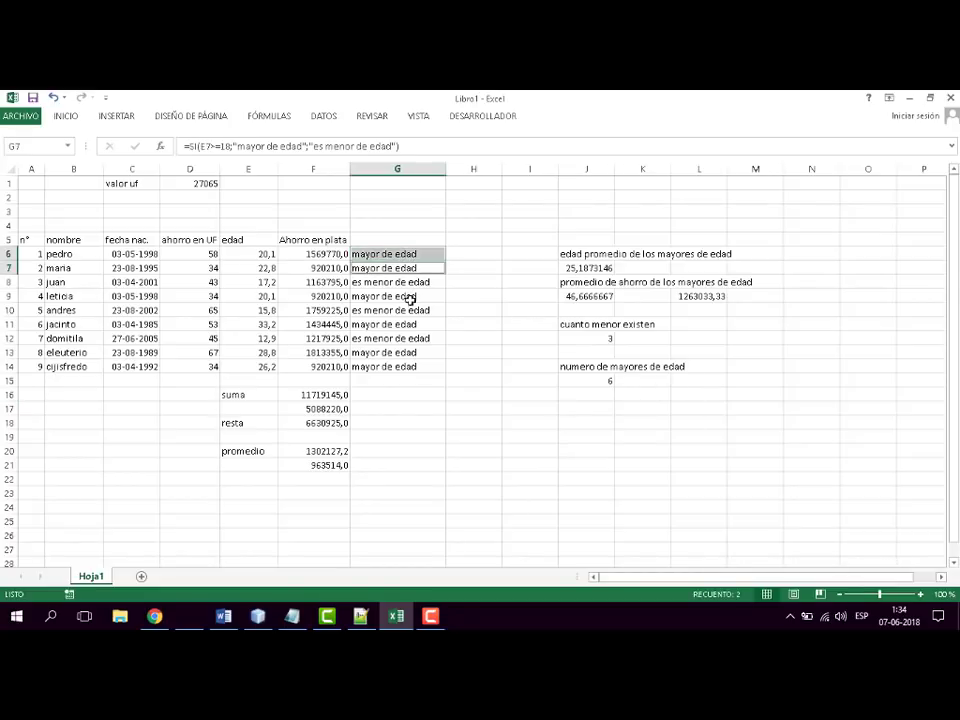
pyautogui.keyDown('ctrl'); pyautogui.click(403, 297); pyautogui.keyUp('ctrl')
pyautogui.keyDown('ctrl'); pyautogui.click(410, 324); pyautogui.keyUp('ctrl')
pyautogui.keyDown('ctrl'); pyautogui.click(405, 352); pyautogui.keyUp('ctrl')
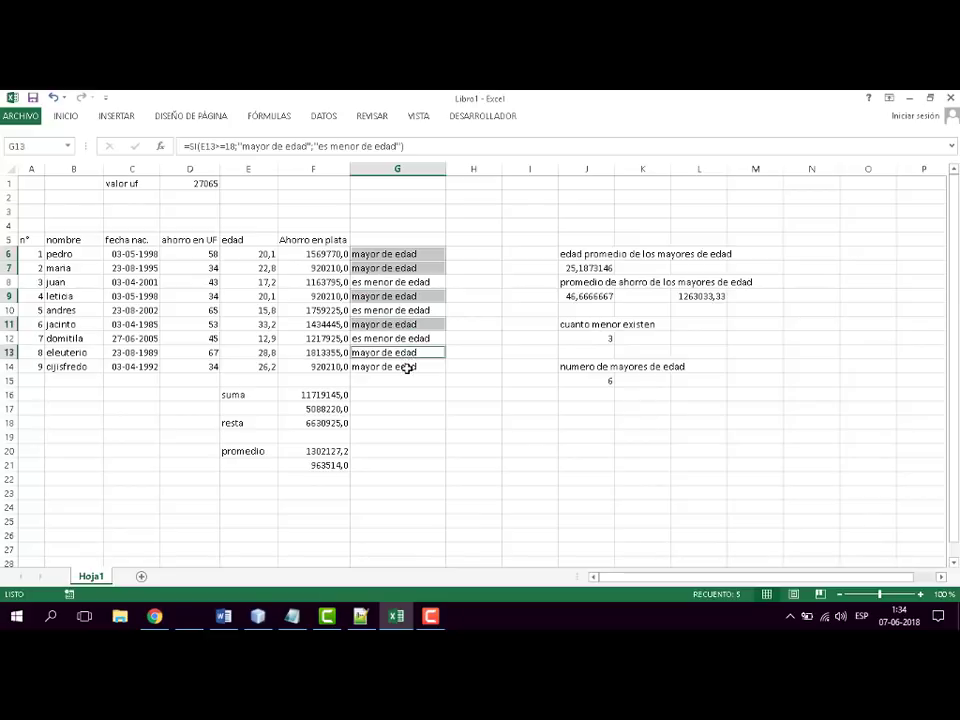
pyautogui.keyDown('ctrl'); pyautogui.click(405, 366); pyautogui.keyUp('ctrl')
pyautogui.keyDown('ctrl'); pyautogui.click(415, 409); pyautogui.keyUp('ctrl')
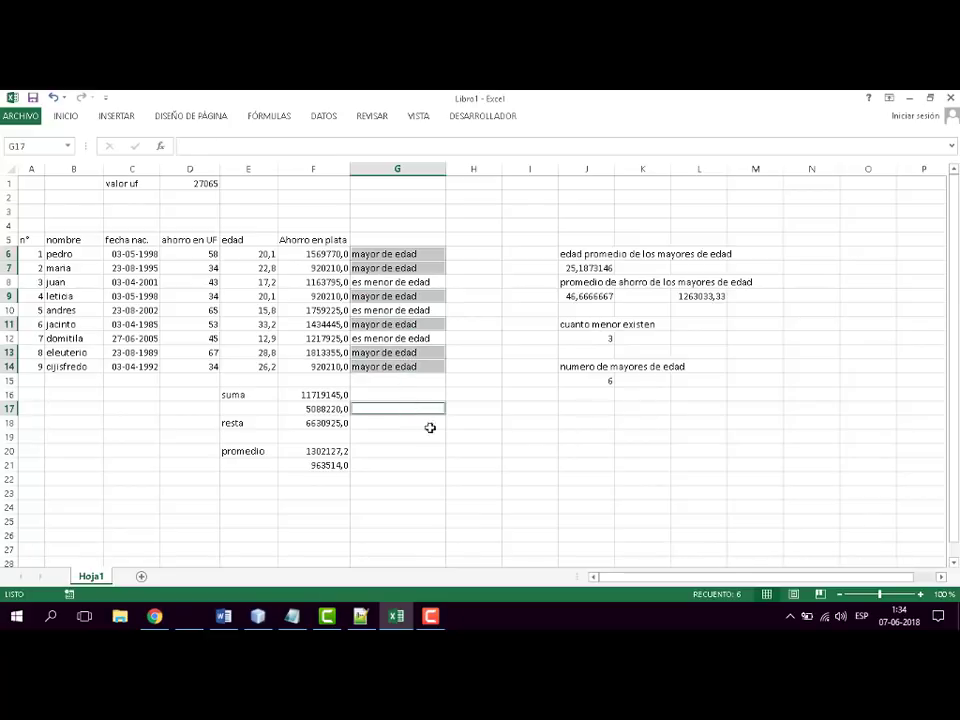
pyautogui.click(528, 436)
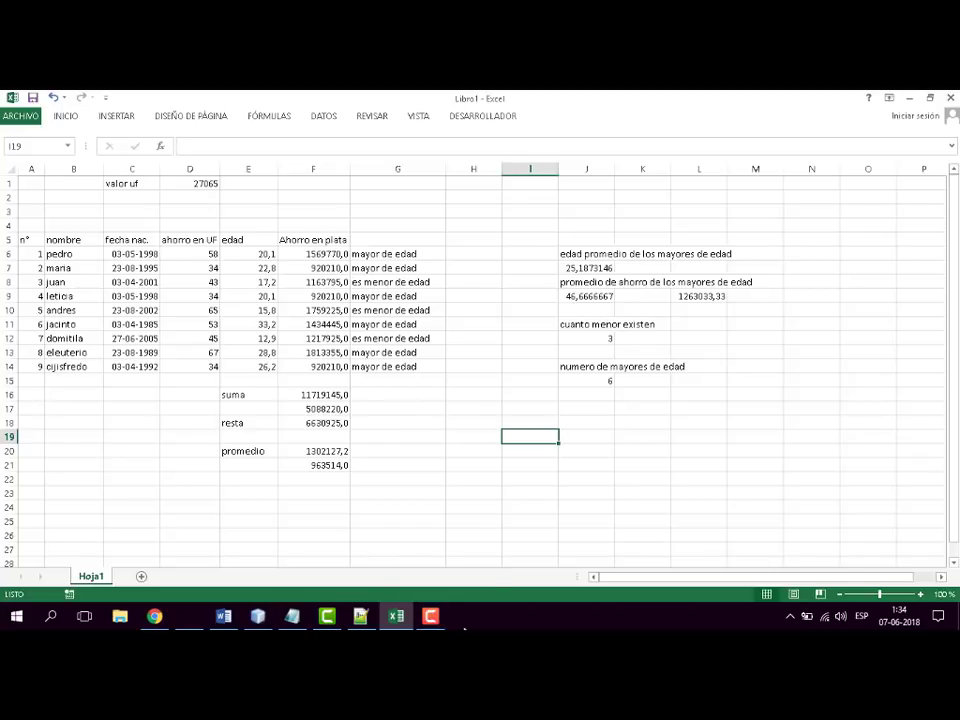
# - Switch to the Word syllabus and colour the "Contar.Si" item red
pyautogui.click(223, 616)
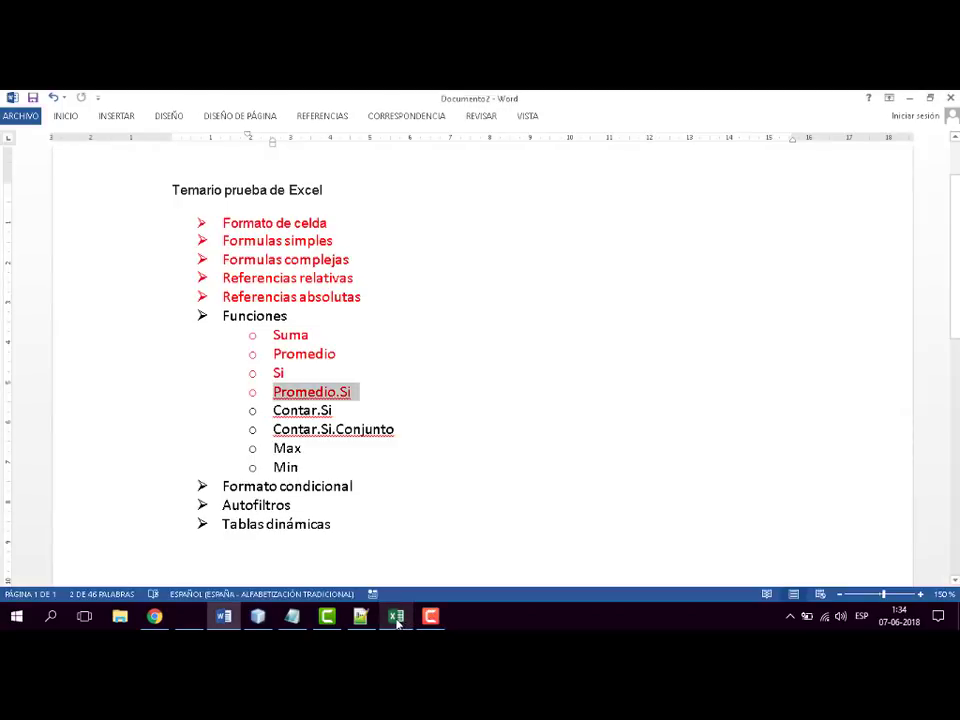
pyautogui.doubleClick(287, 411)
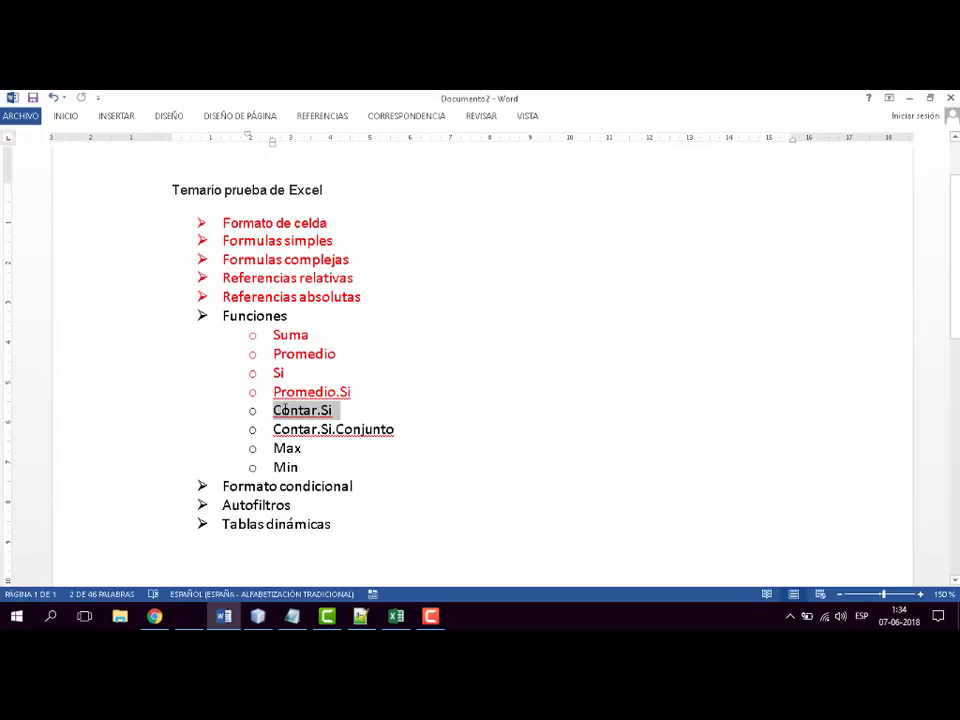
pyautogui.click(66, 116)
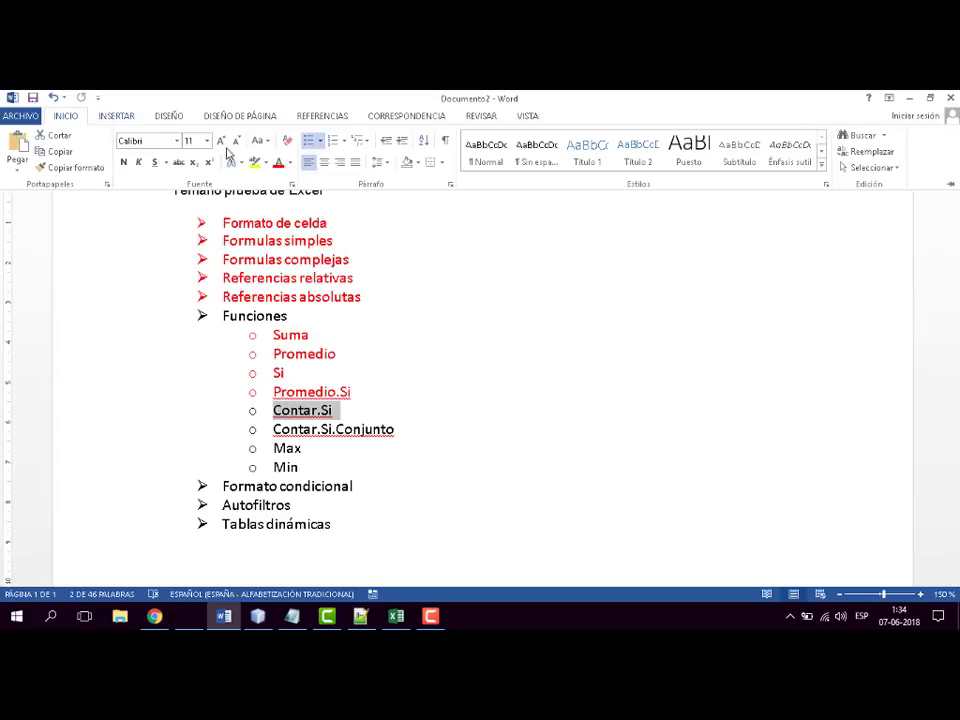
pyautogui.click(278, 168)
pyautogui.click(313, 429)
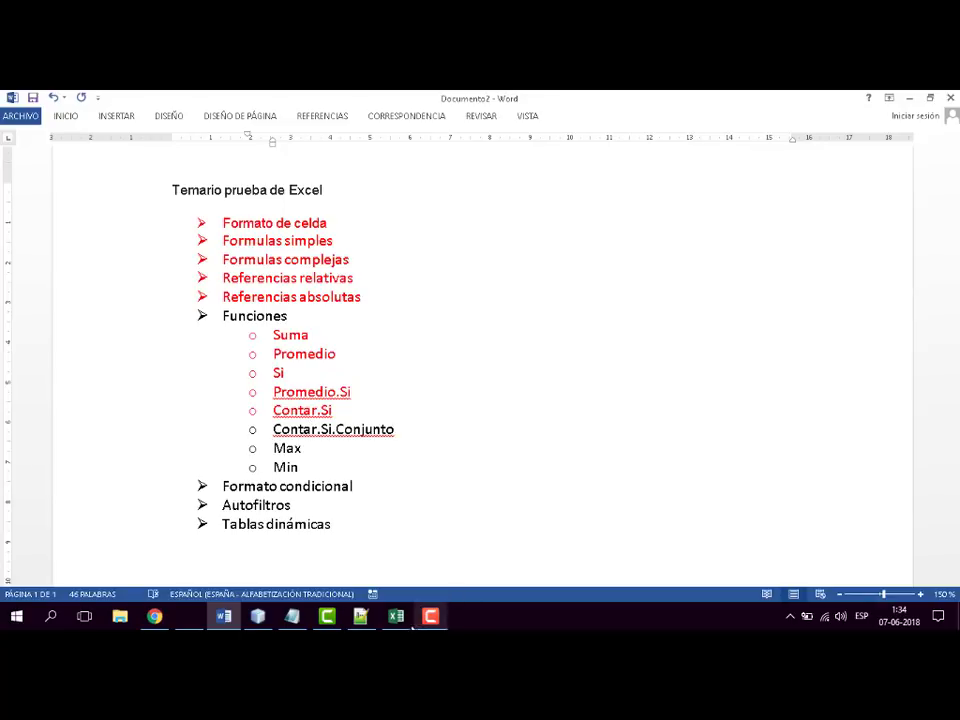
# - Return to the Excel workbook and enter the label "mayores de edad" in J17
pyautogui.click(404, 619)
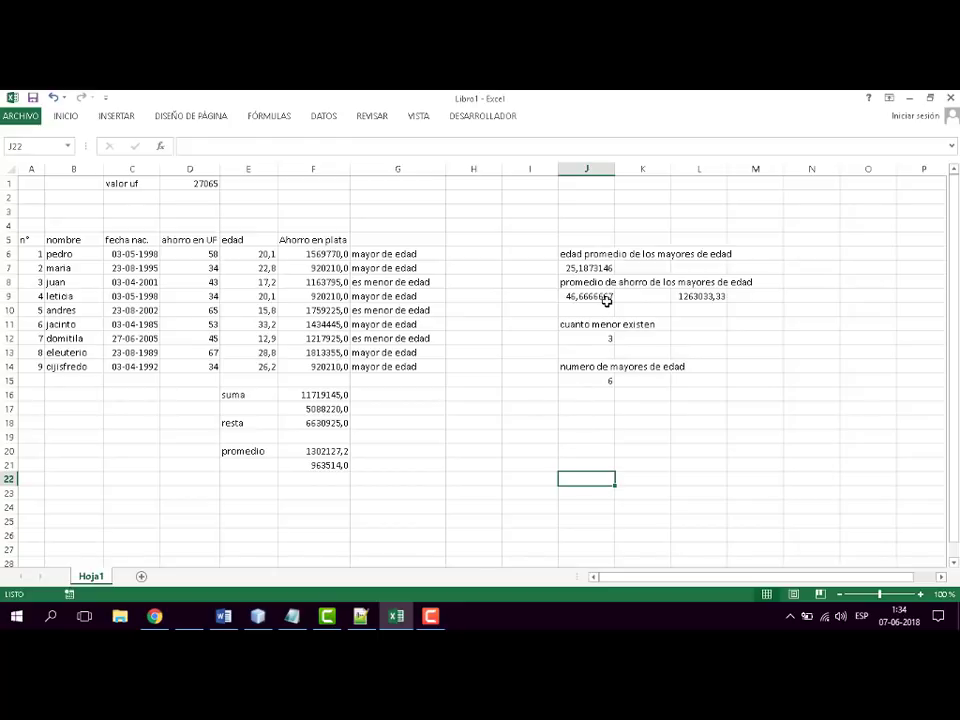
pyautogui.click(587, 408)
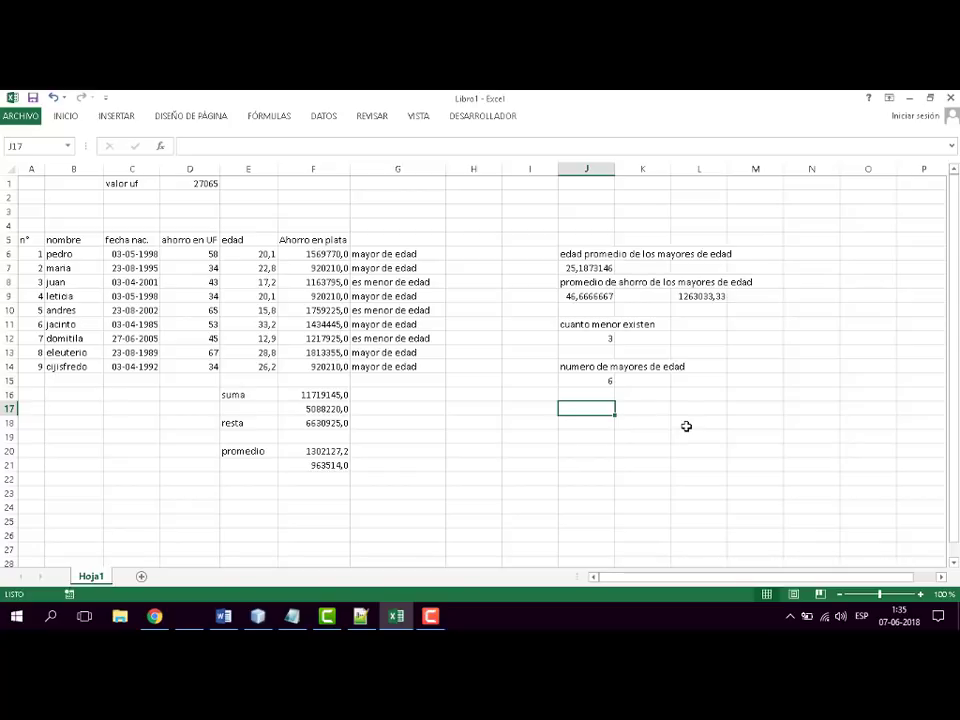
pyautogui.write('ma')
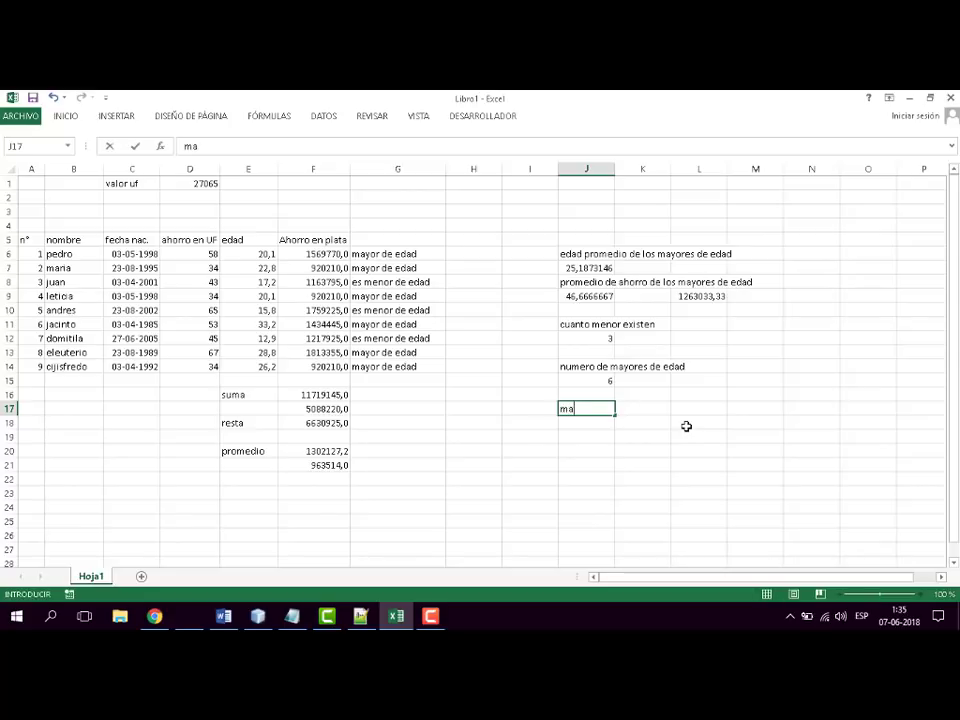
pyautogui.write('yores de edad')
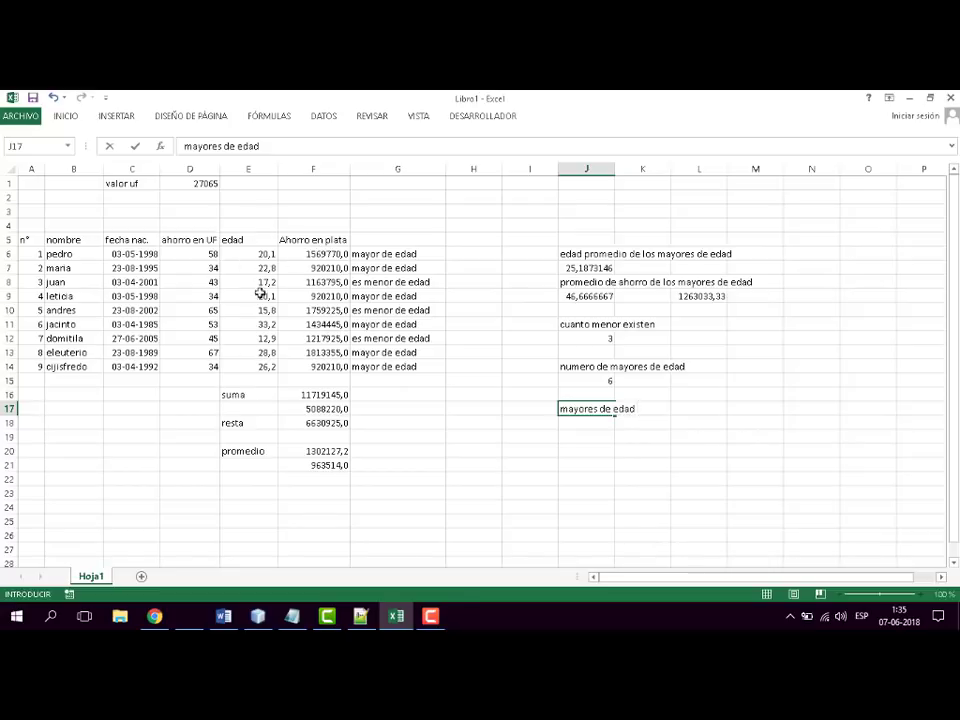
pyautogui.moveTo(258, 251); pyautogui.dragTo(259, 369)
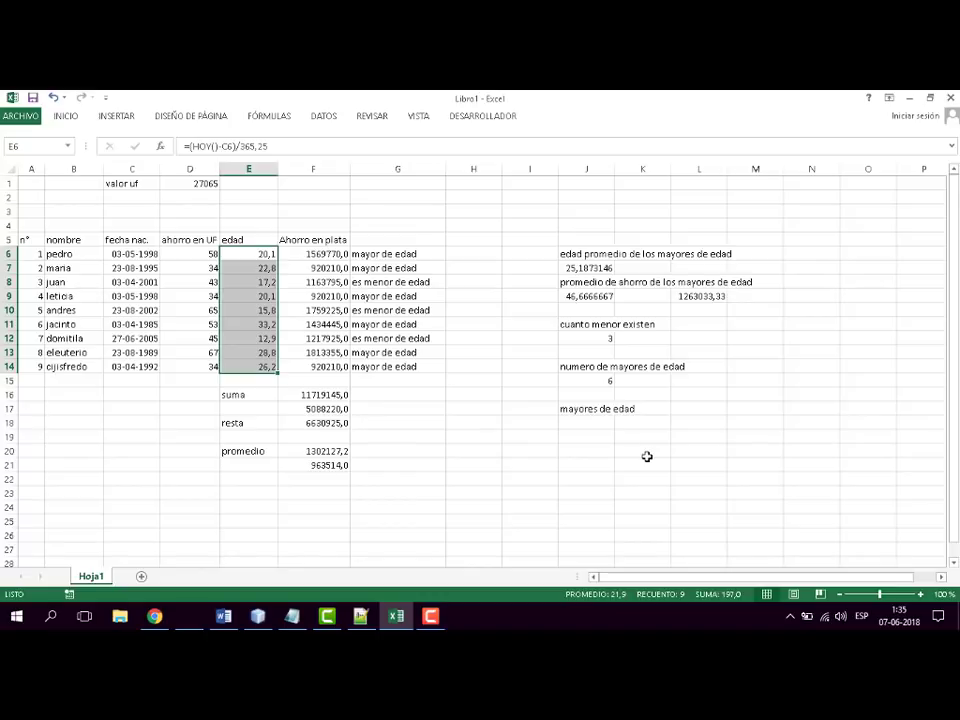
# - Extend the label in J17 to read "mayores de edad y con mas de un millon de ahorro"
pyautogui.click(591, 407)
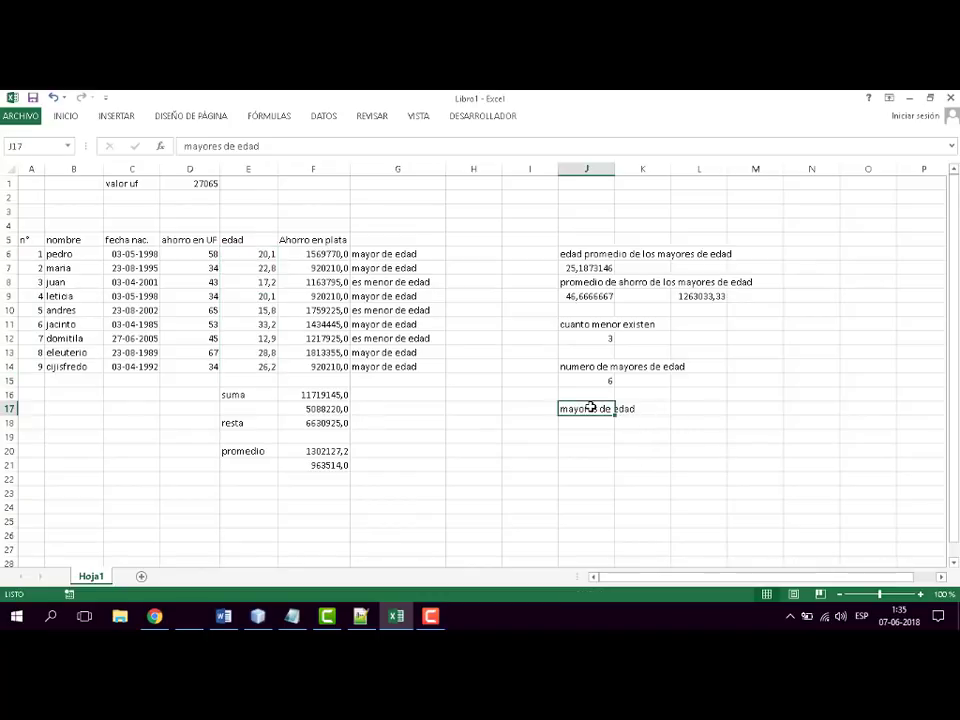
pyautogui.doubleClick(612, 408)
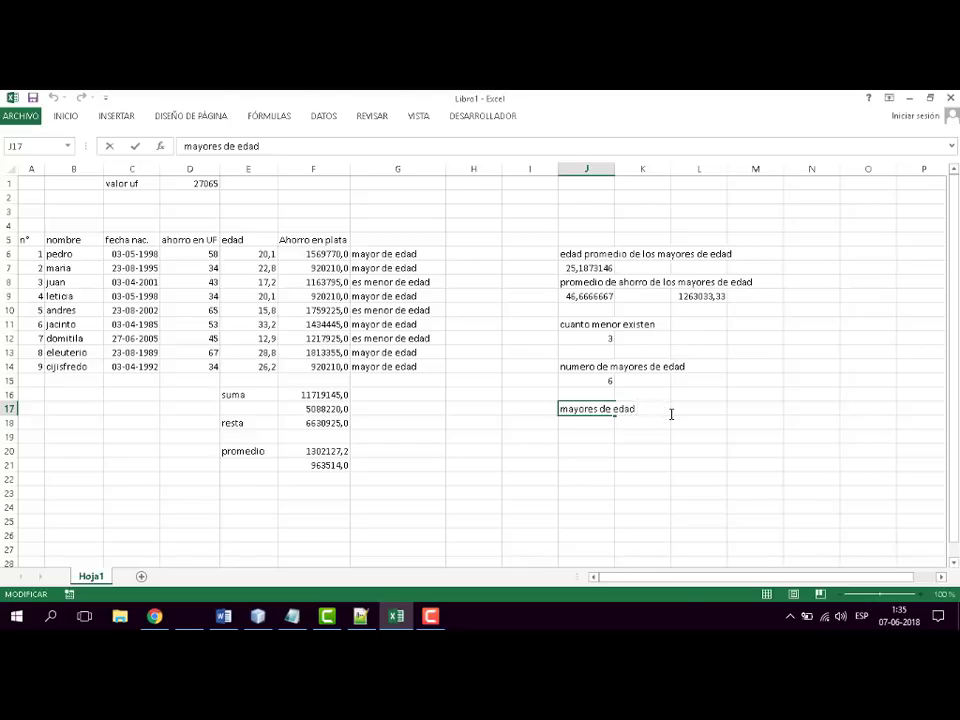
pyautogui.write('y con mas de un mi')
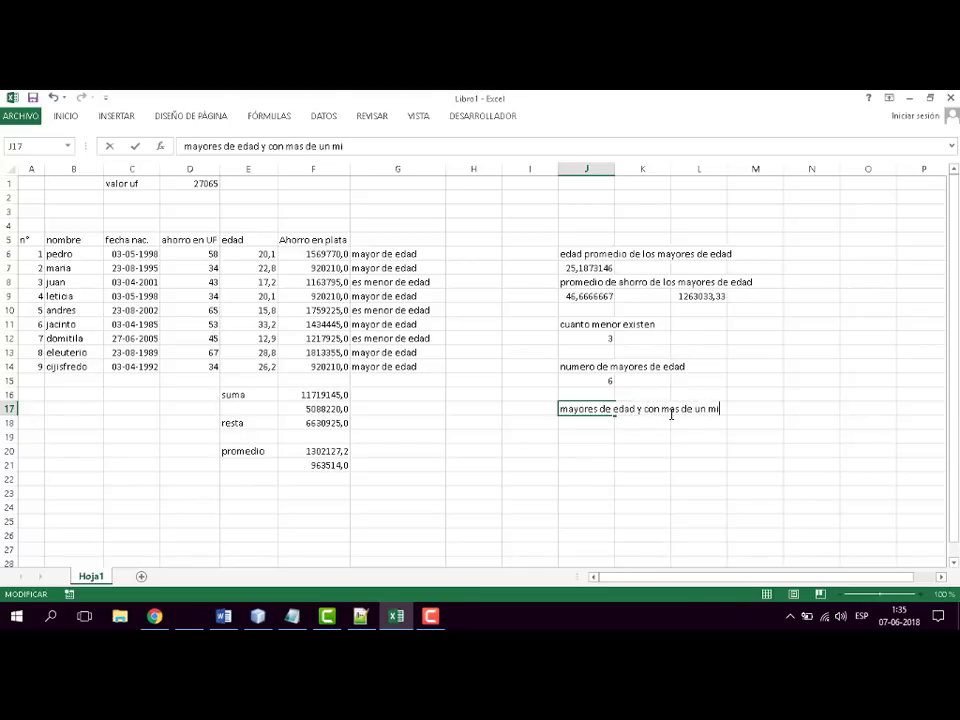
pyautogui.write('llon de ahorro')
pyautogui.press('Return')
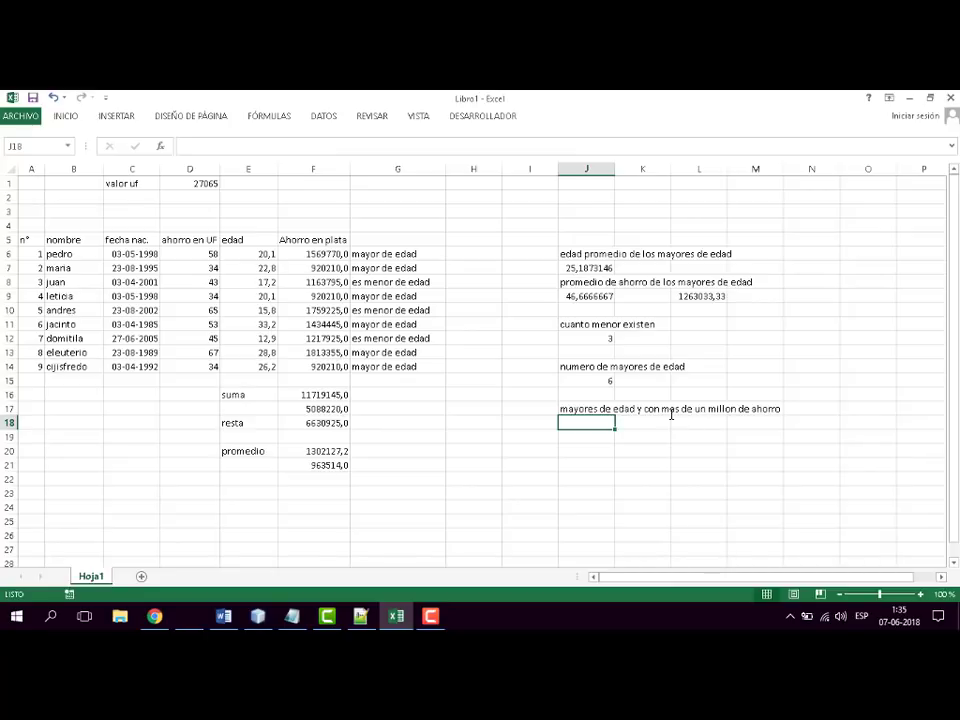
# - Begin a CONTAR.SI.CONJUNTO formula in J18 with the ages E6:E14 as first range and ">=18" as its criterion
pyautogui.write('=')
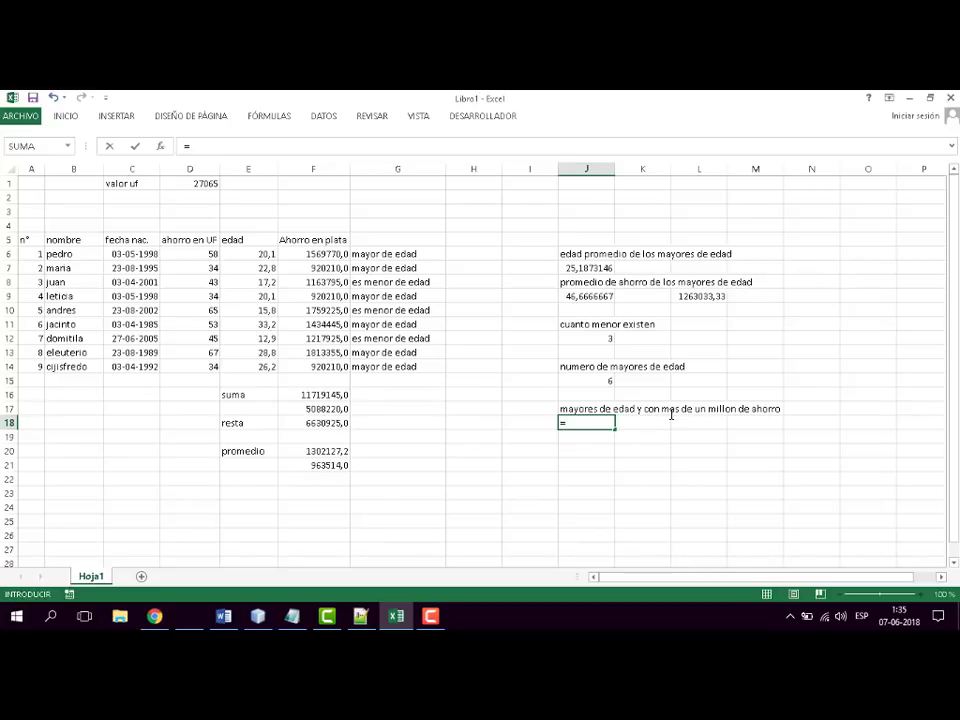
pyautogui.write('contar')
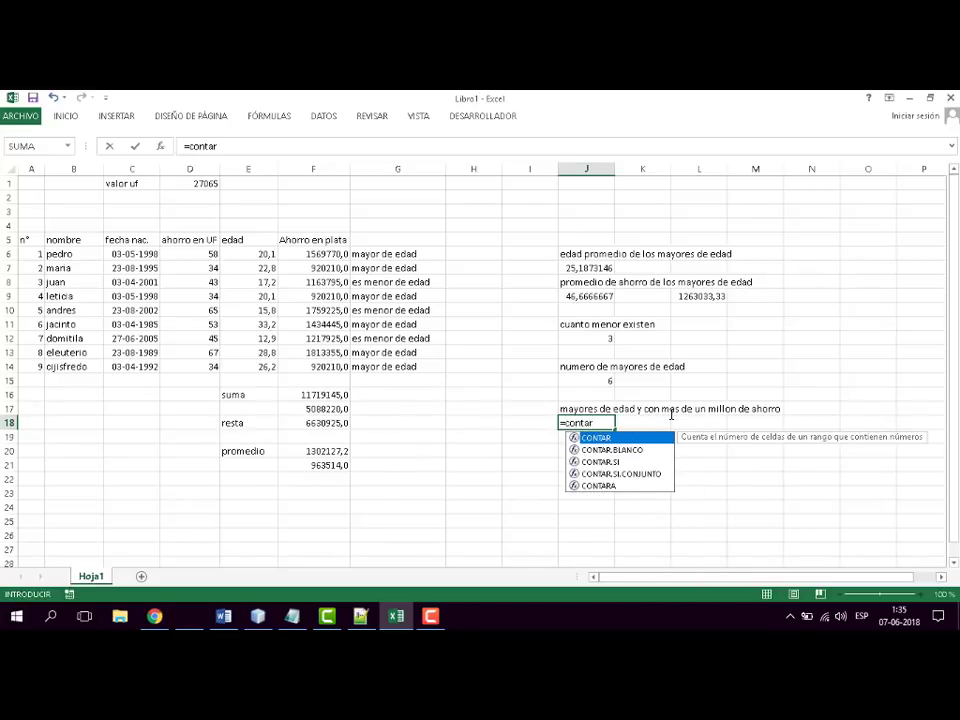
pyautogui.click(643, 473)
pyautogui.doubleClick(643, 473)
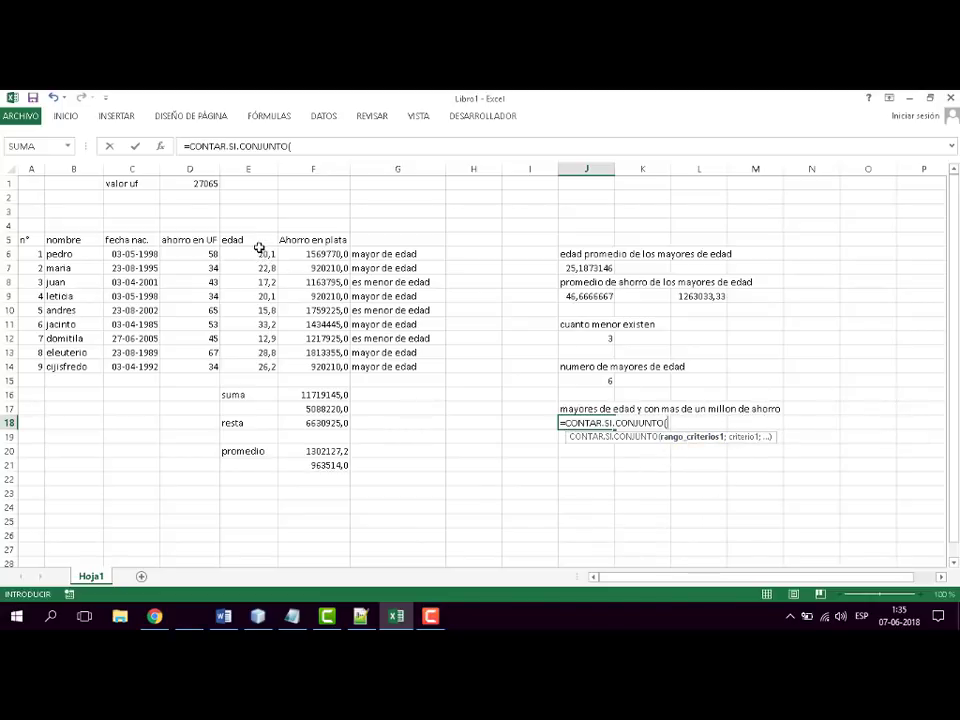
pyautogui.moveTo(257, 251); pyautogui.dragTo(256, 374)
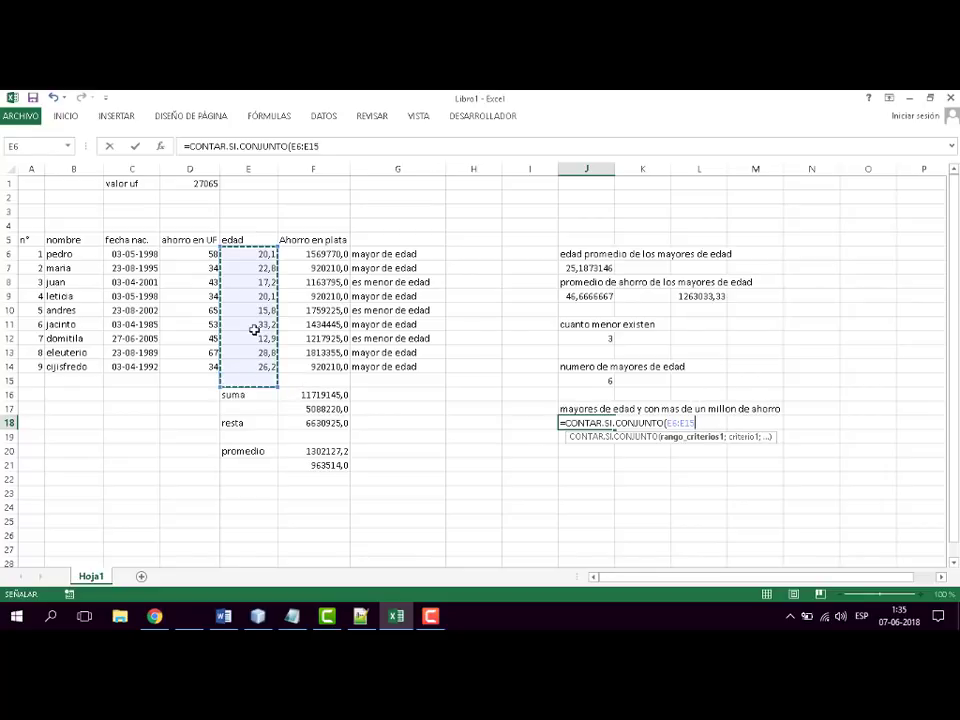
pyautogui.click(285, 354)
pyautogui.moveTo(258, 260); pyautogui.dragTo(259, 364)
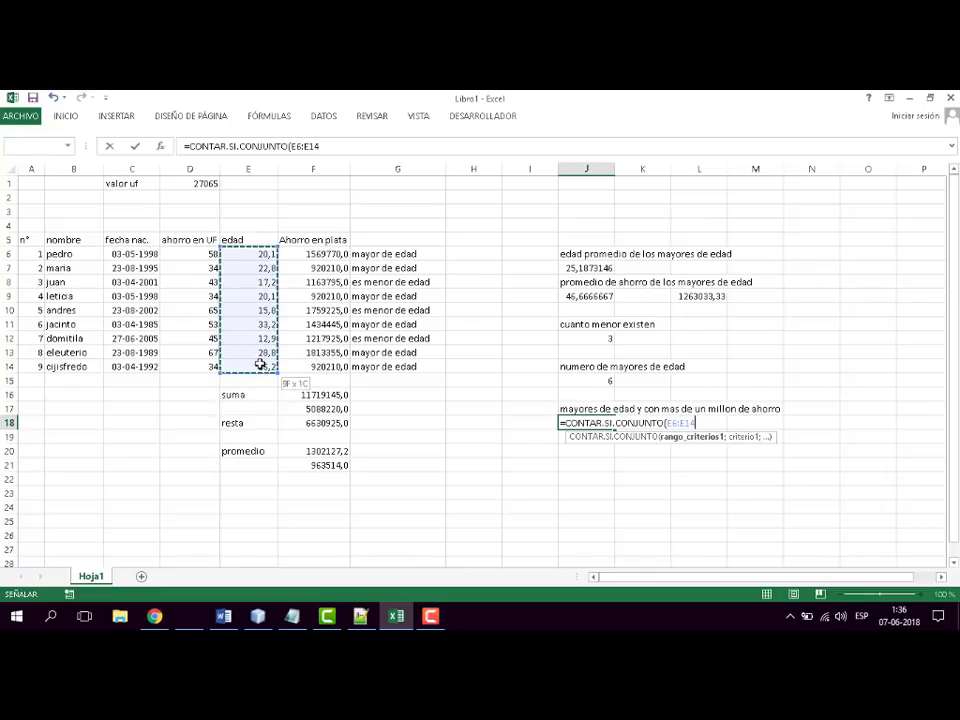
pyautogui.write(';')
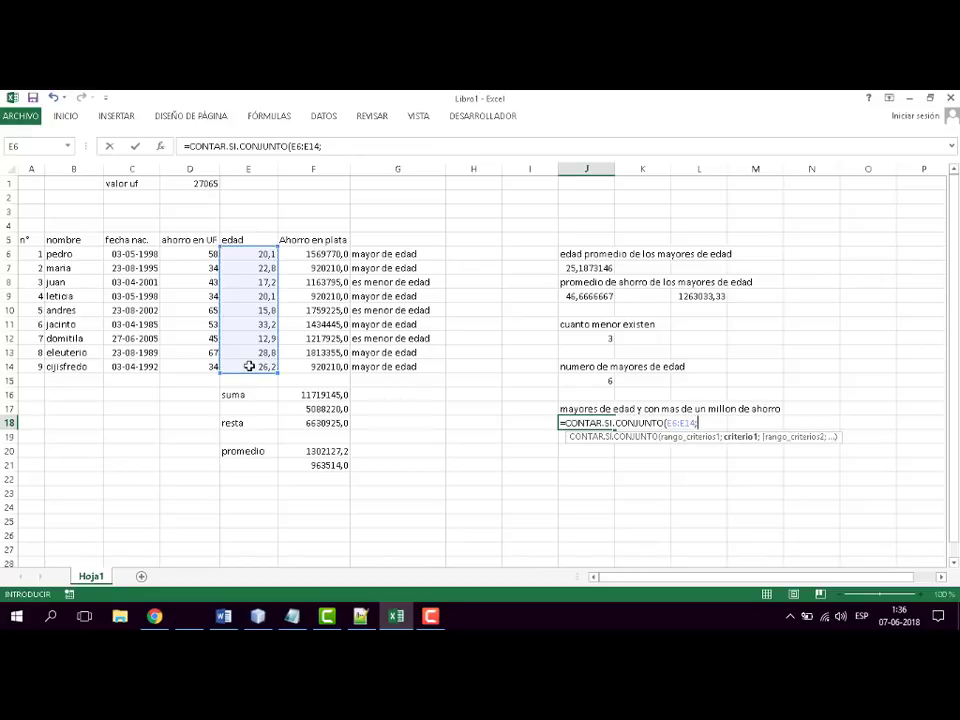
pyautogui.write('">=18";')
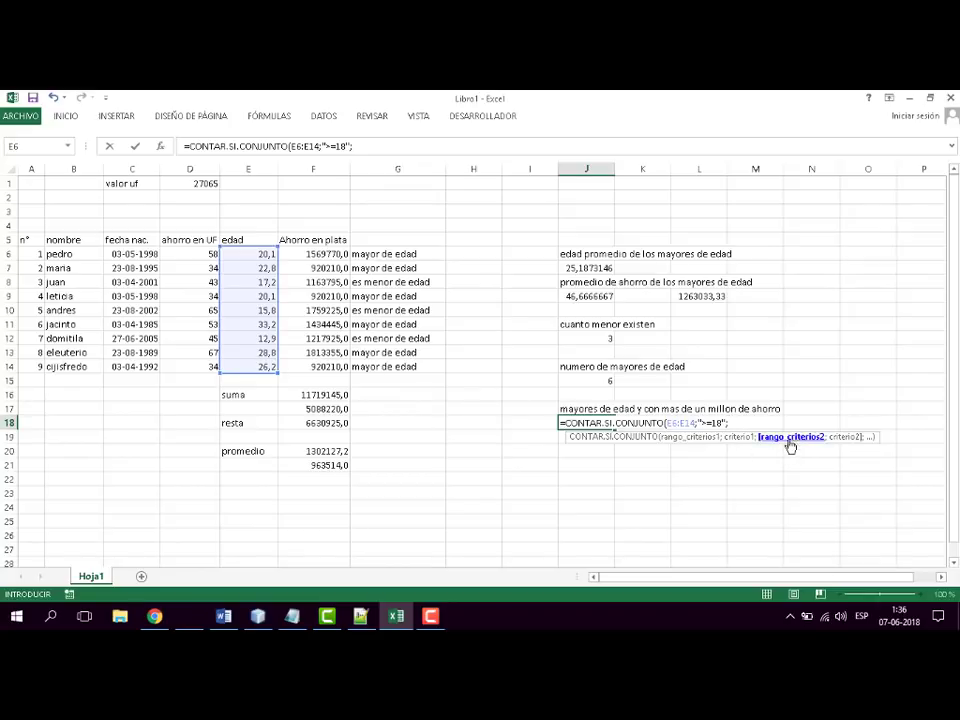
# - Complete the J18 formula with the savings F6:F14 as second range and ">=1000000" as its criterion
pyautogui.moveTo(317, 252); pyautogui.dragTo(317, 369)
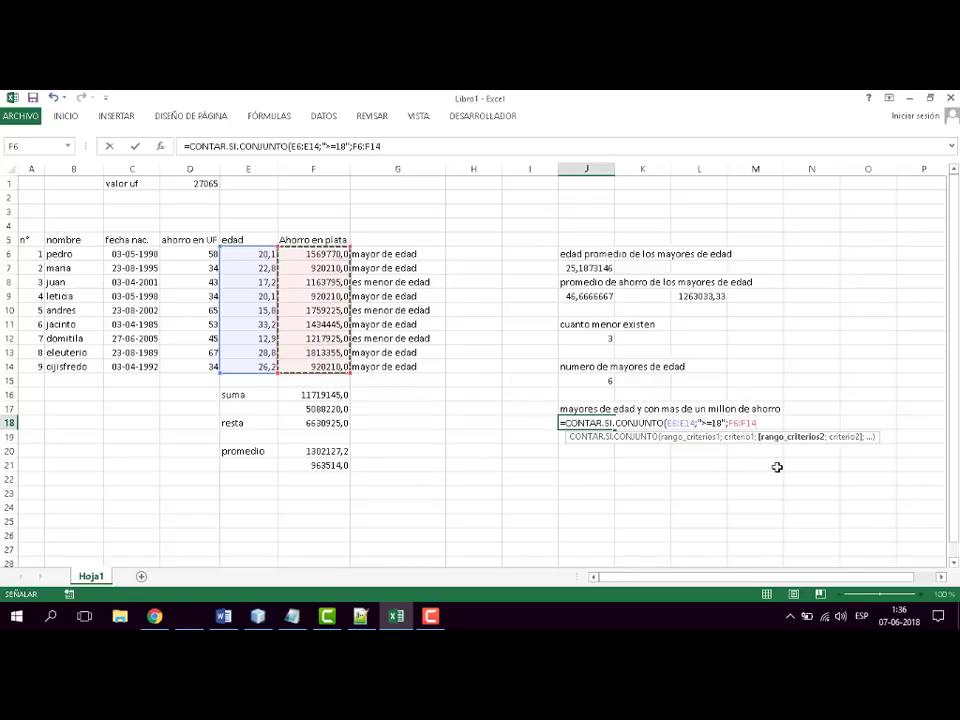
pyautogui.write(';')
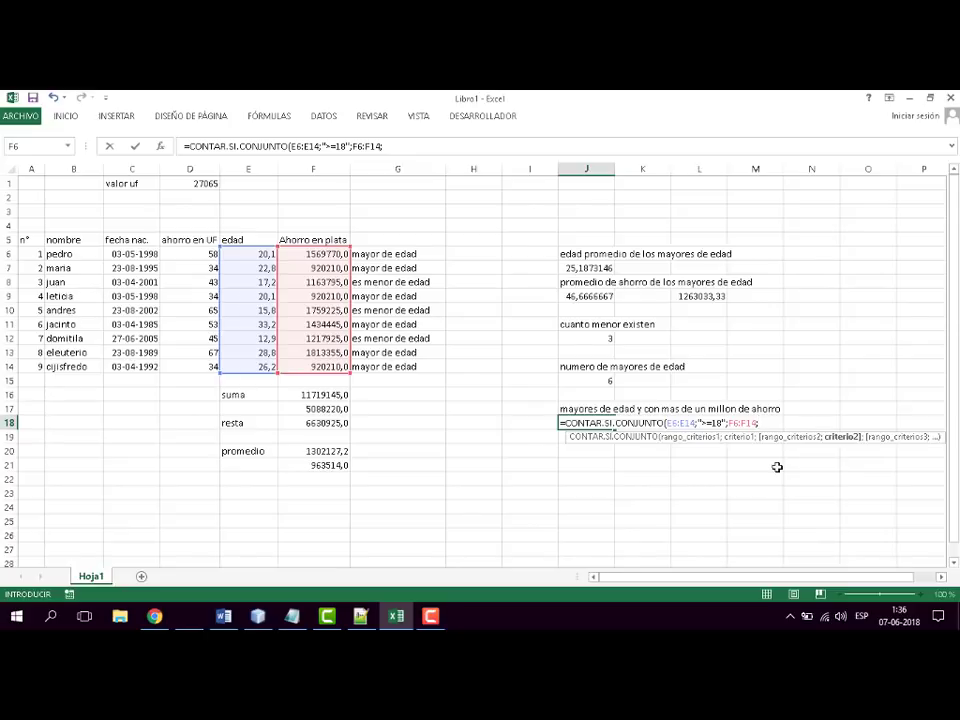
pyautogui.write('">=1000000')
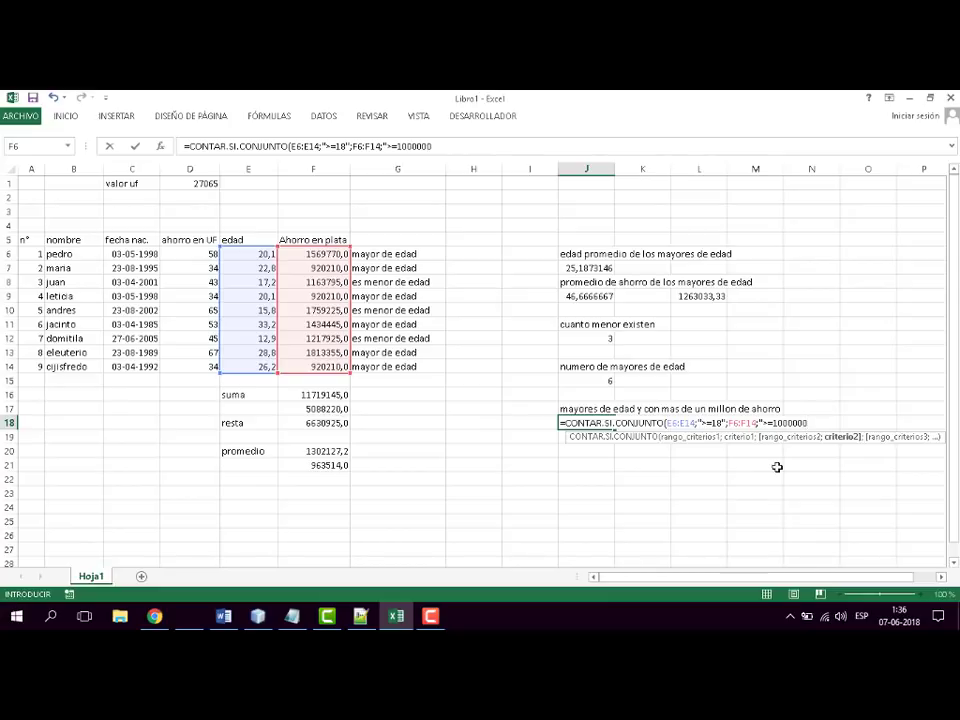
pyautogui.write('"')
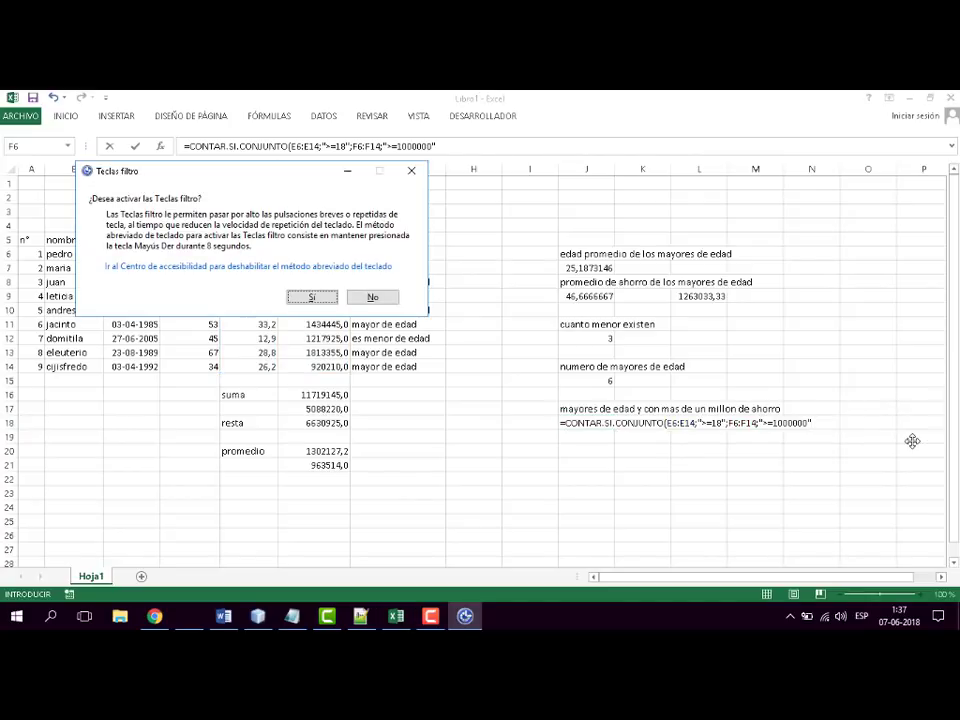
pyautogui.click(373, 297)
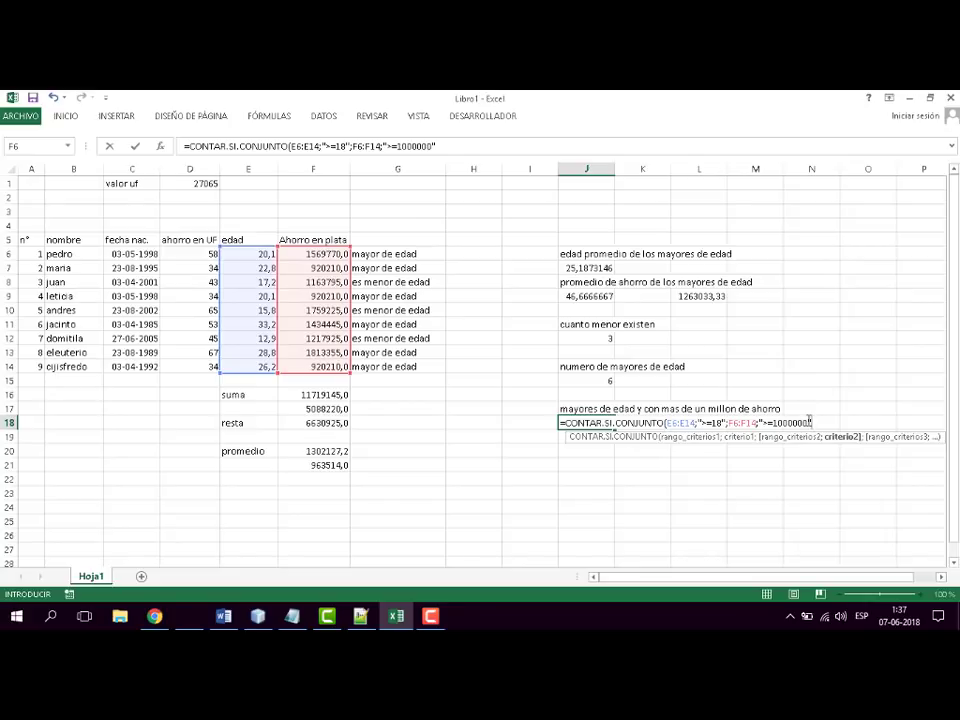
pyautogui.write(')')
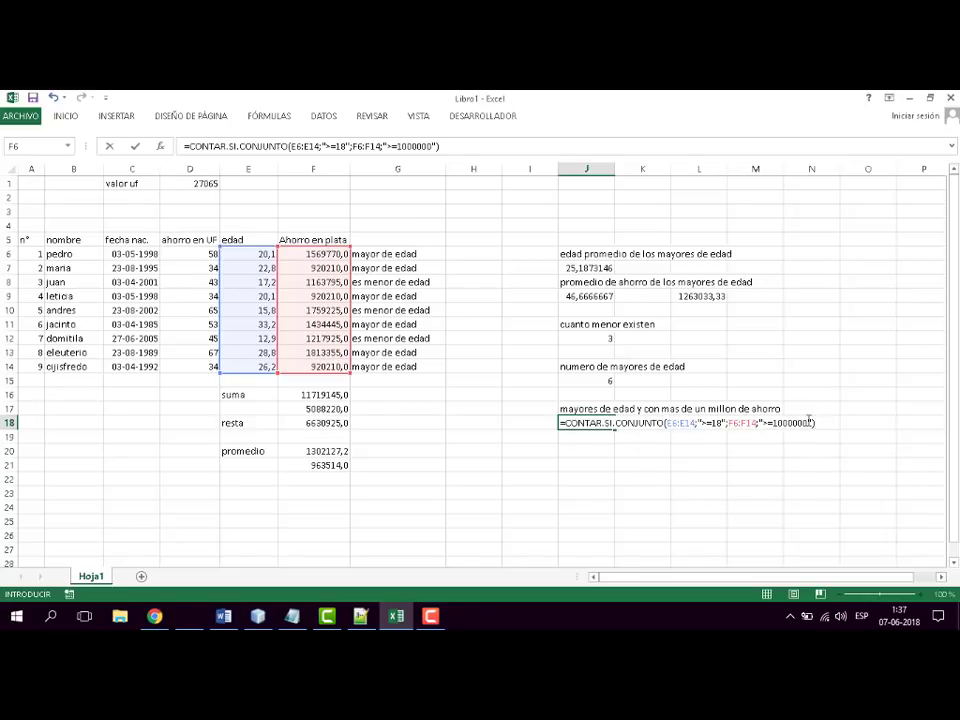
pyautogui.press('Return')
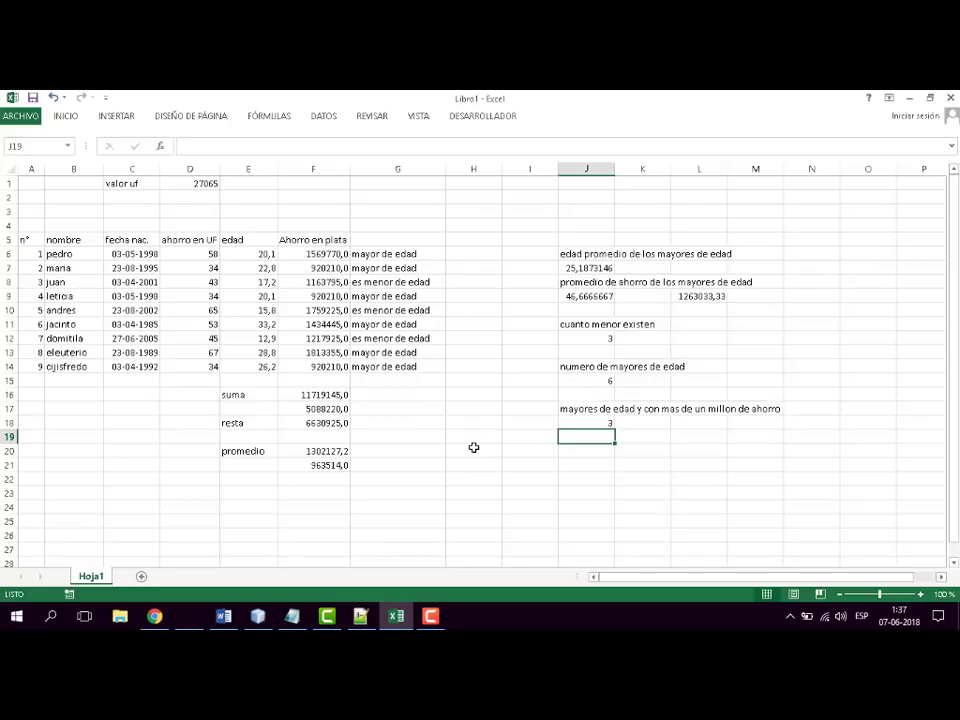
# - Switch to the Word syllabus and colour the "Contar.Si.Conjunto" item red
pyautogui.hotkey('alt', 'Tab')
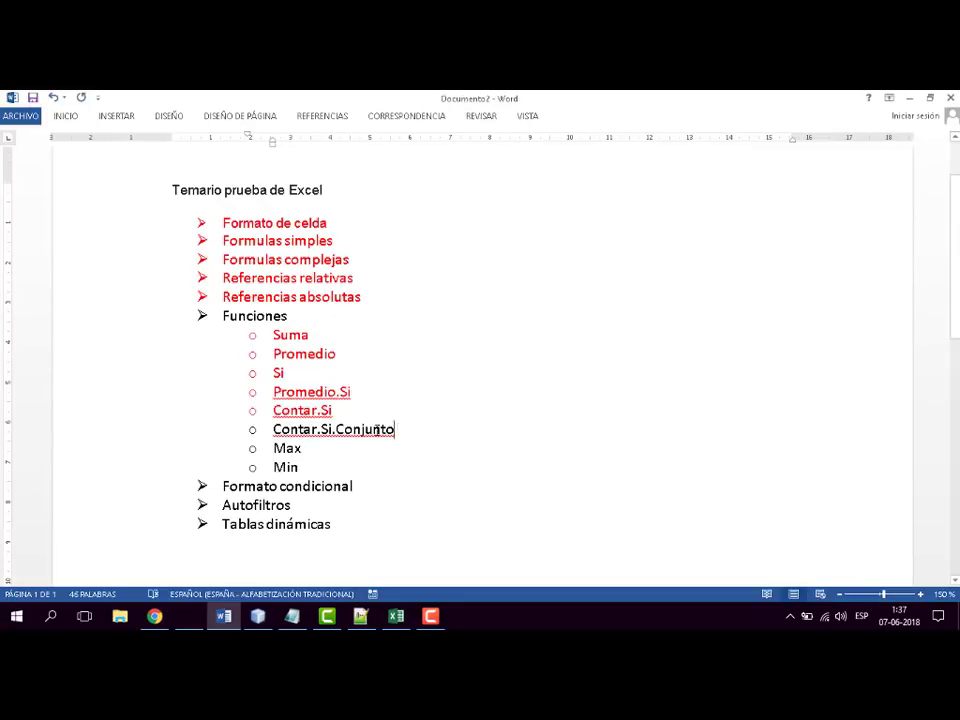
pyautogui.tripleClick(398, 421)
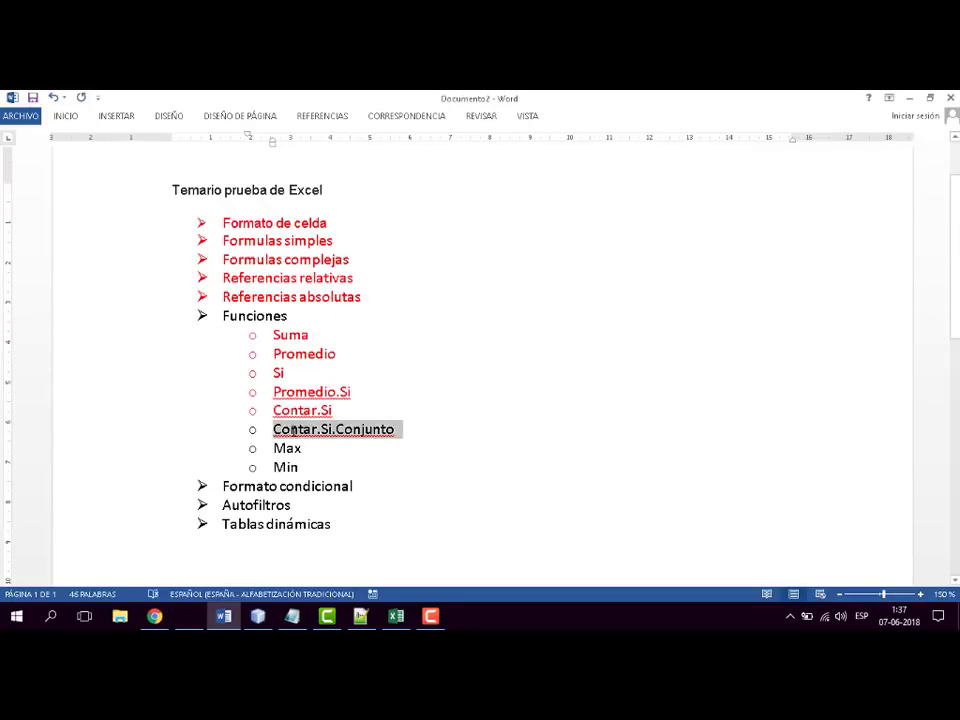
pyautogui.click(63, 117)
pyautogui.click(279, 163)
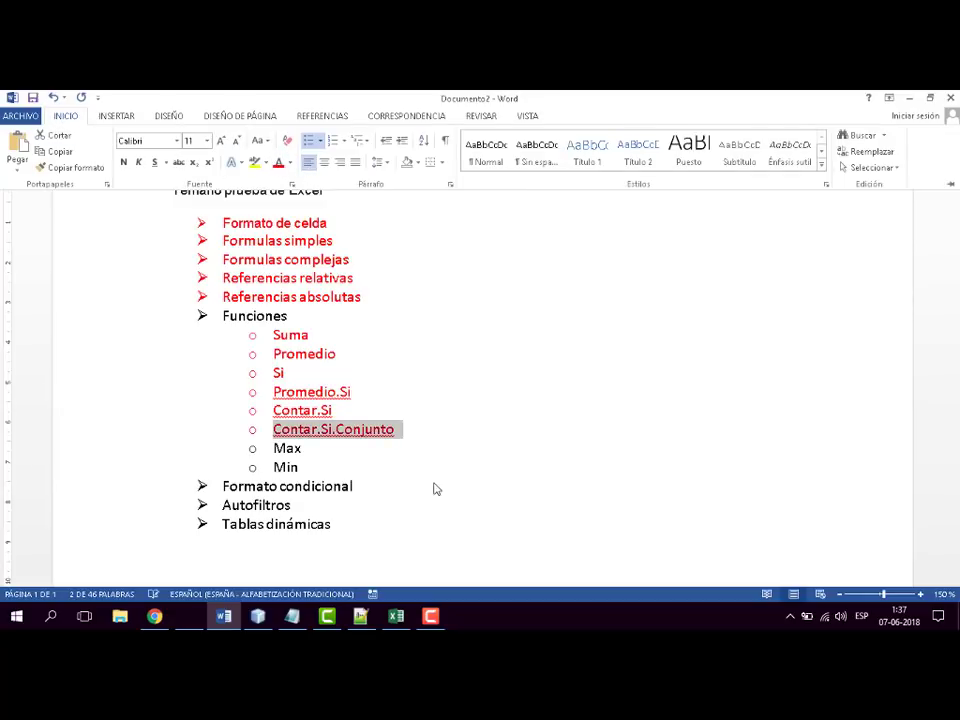
pyautogui.click(365, 471)
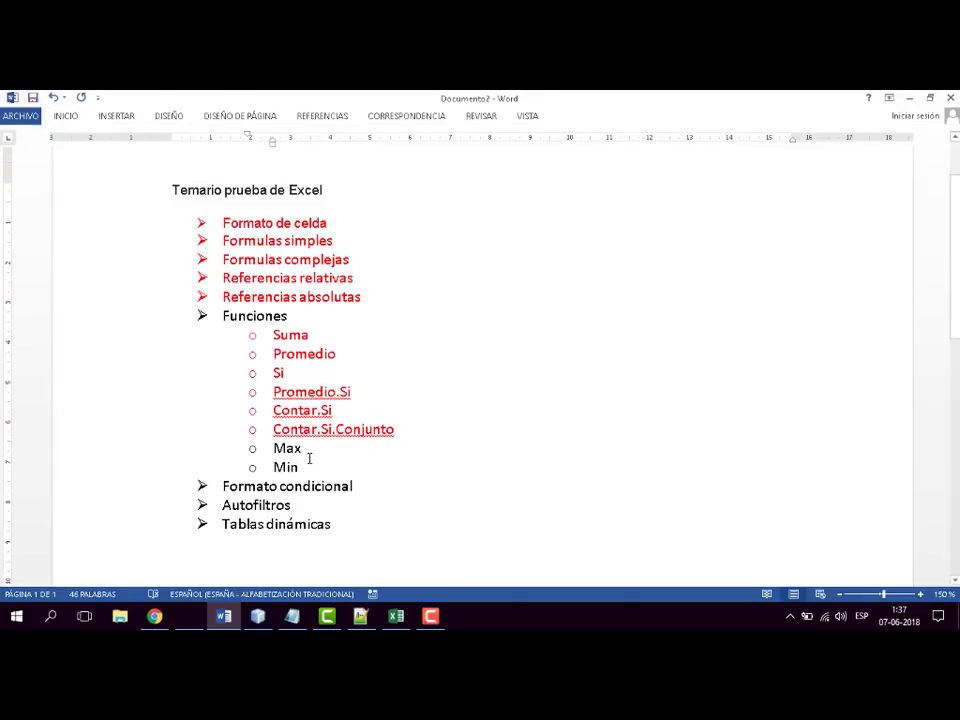
# - Review the remaining "Max" and "Min" function items in the syllabus by highlighting each one
pyautogui.moveTo(304, 447); pyautogui.dragTo(276, 449)
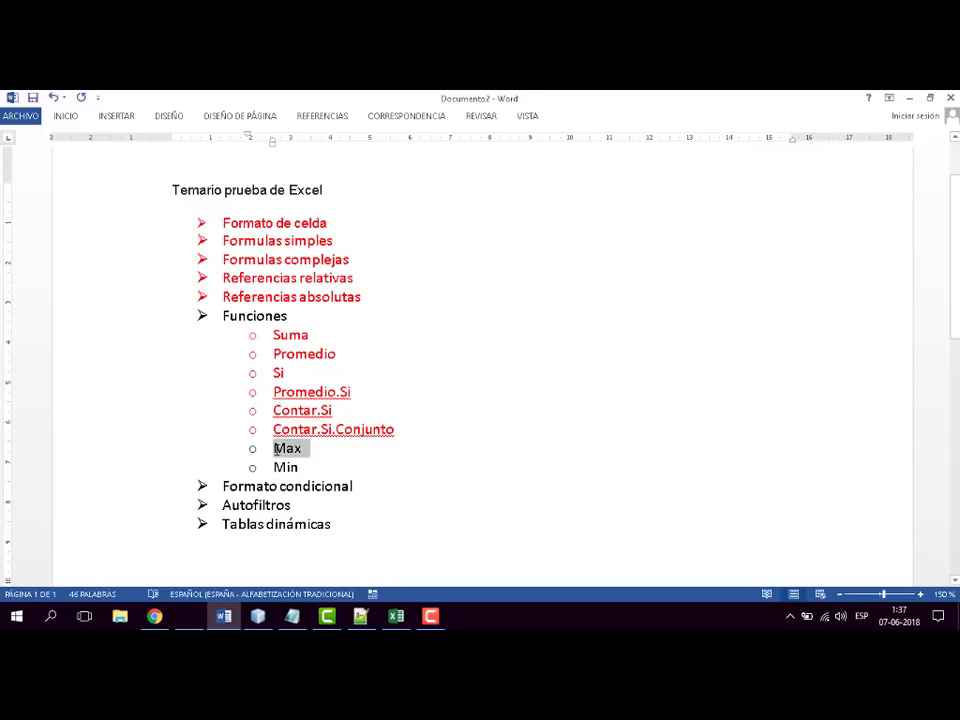
pyautogui.click(385, 461)
pyautogui.click(299, 469)
pyautogui.doubleClick(290, 467)
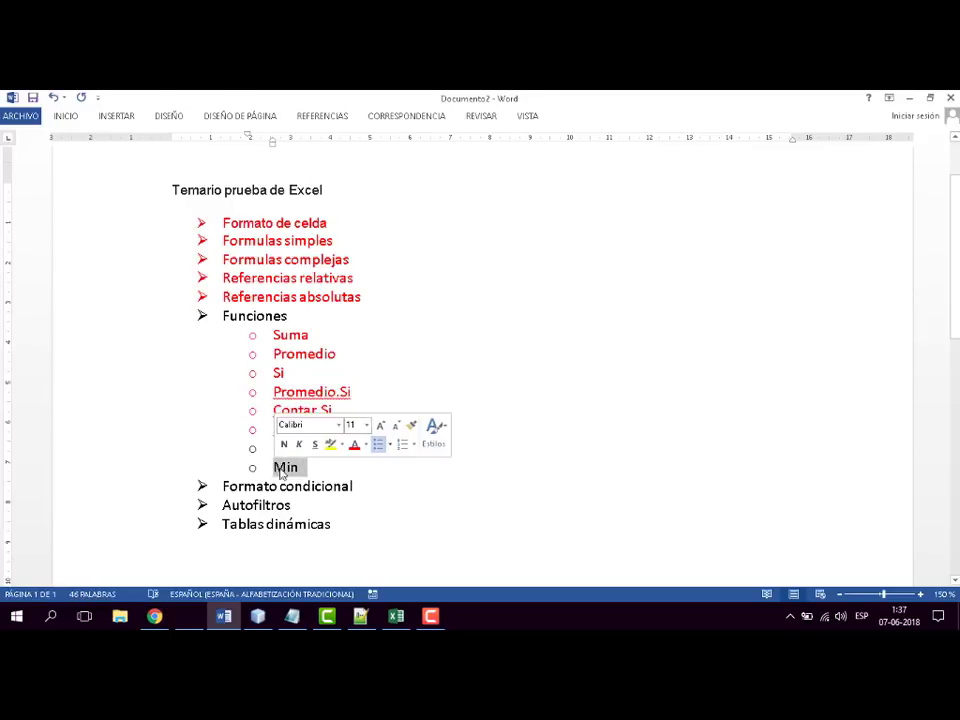
pyautogui.click(345, 466)
# - Return to the Excel workbook and select the empty cell J21
pyautogui.hotkey('alt', 'Tab')
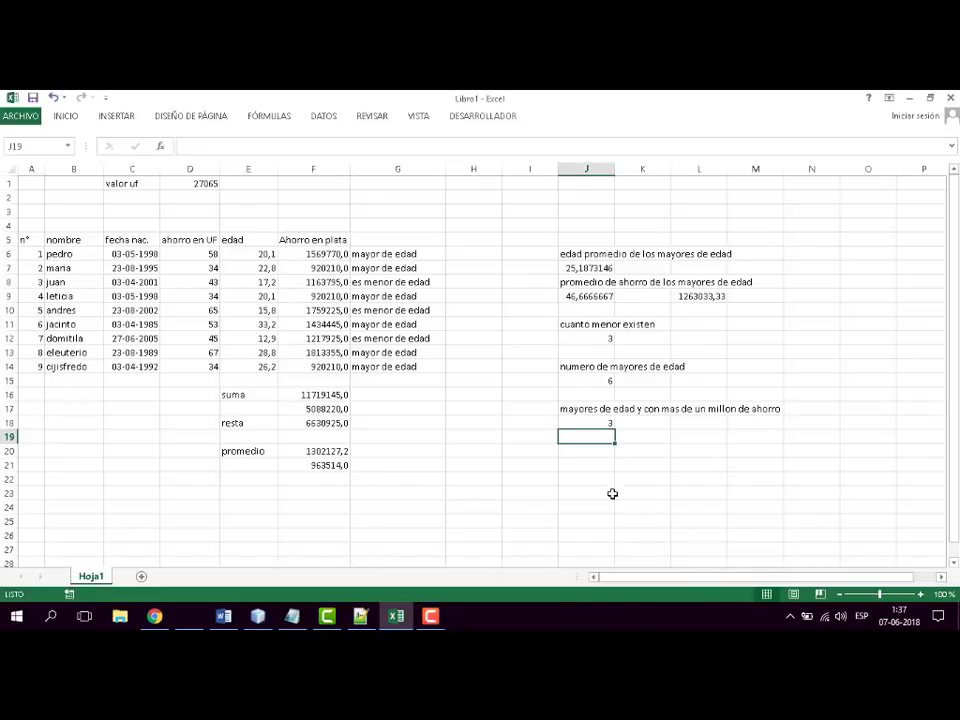
pyautogui.click(587, 463)
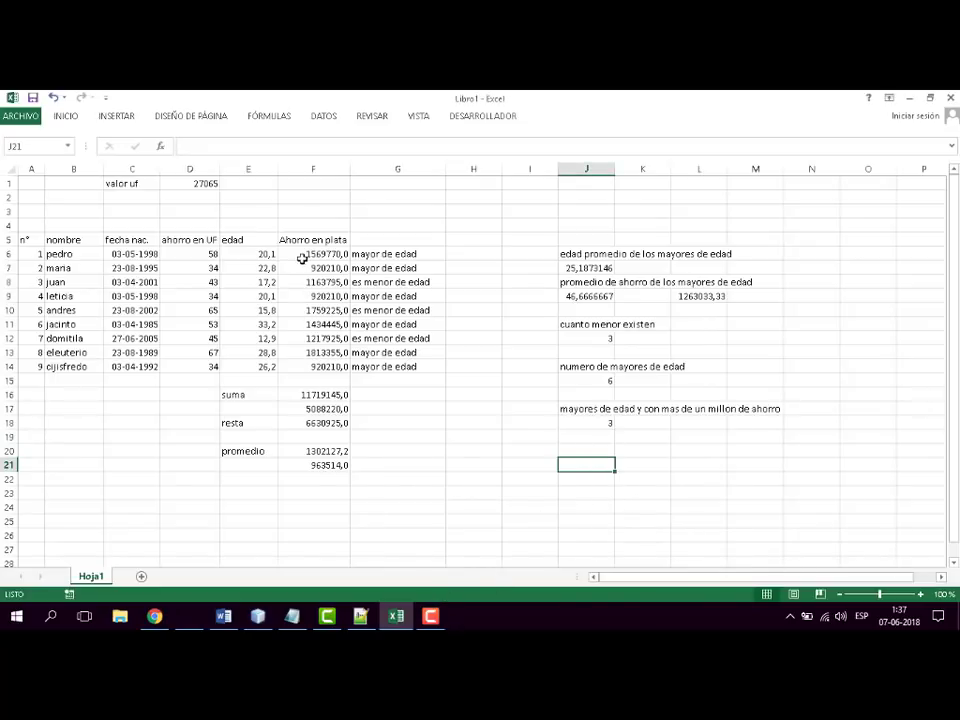
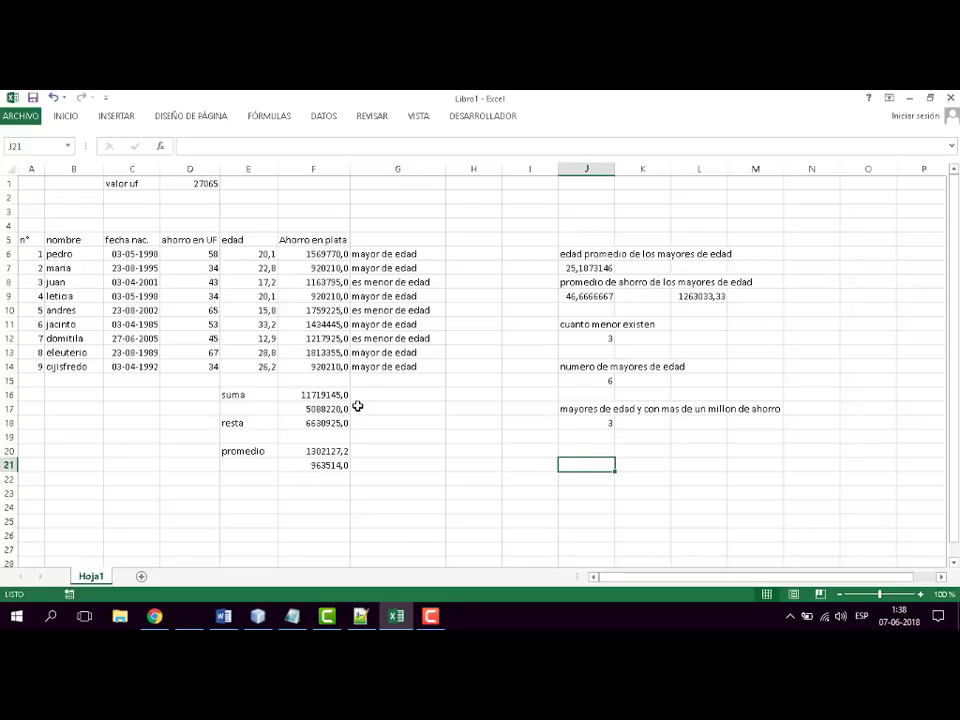
# - Enter the labels "maximo ahorro" in J21 and "minimo ahorro" in J23
pyautogui.write('maximo ahoooro')
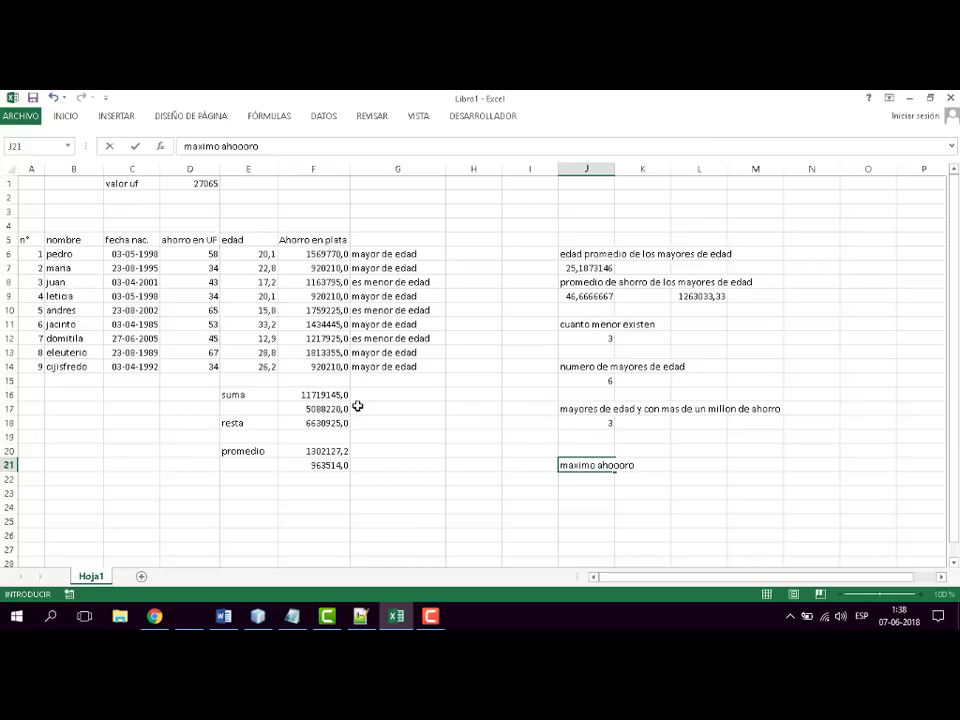
pyautogui.press('BackSpace')
pyautogui.press('BackSpace')
pyautogui.press('BackSpace')
pyautogui.press('BackSpace')
pyautogui.write('rro')
pyautogui.press('Return')
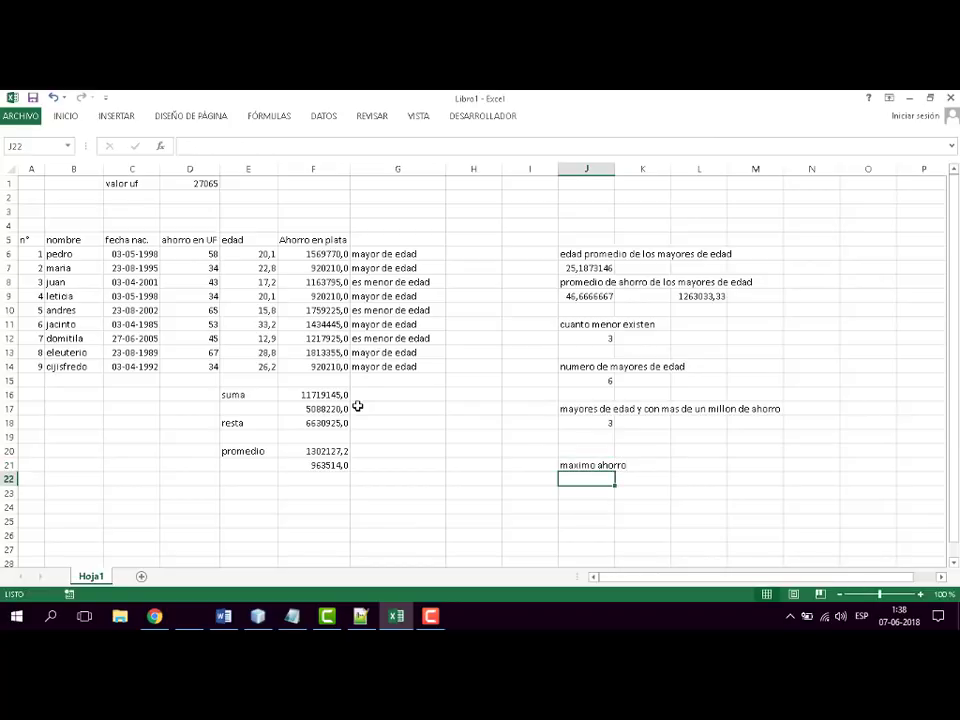
pyautogui.press('Return')
pyautogui.write('minimo')
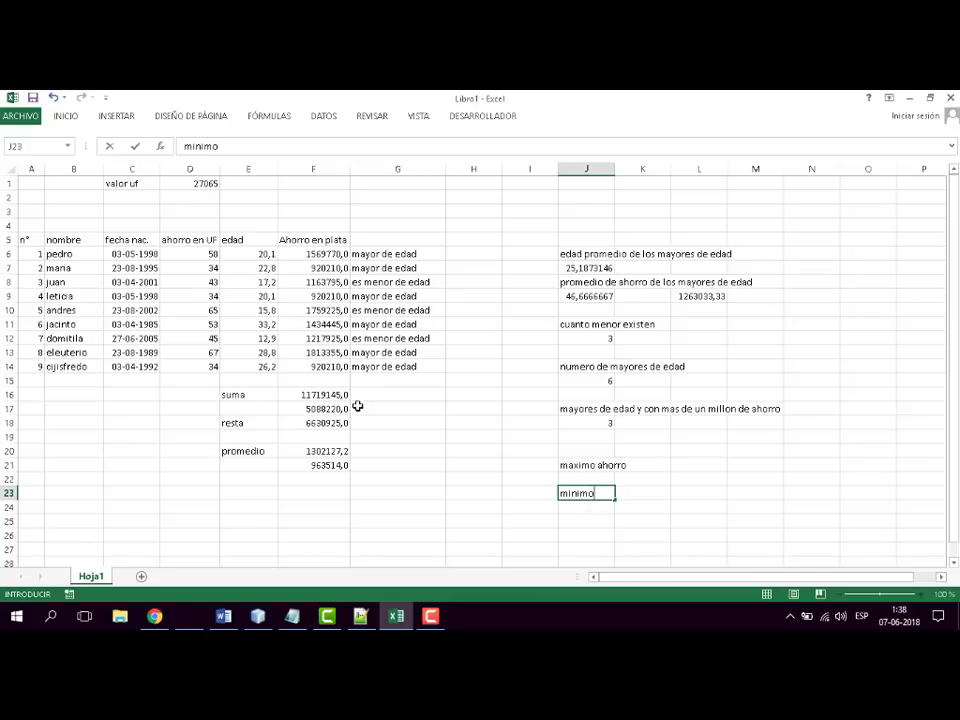
pyautogui.write(' ahorro')
pyautogui.press('Return')
# - Calculate the highest savings in J22 with the MAX function over the range F6:F14
pyautogui.press('Up')
pyautogui.press('Up')
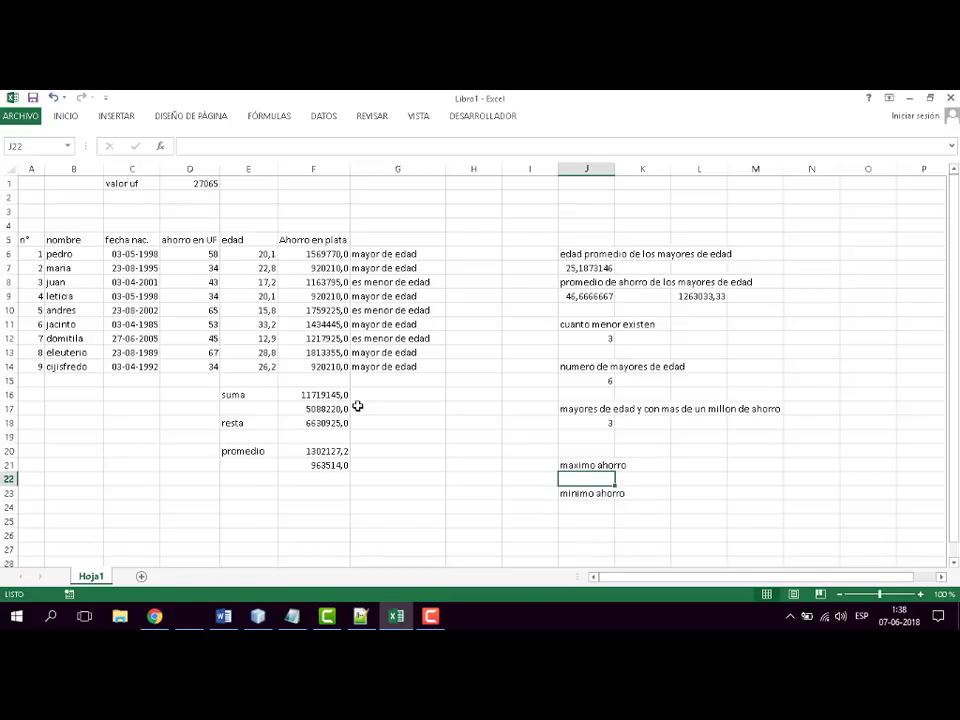
pyautogui.write('=')
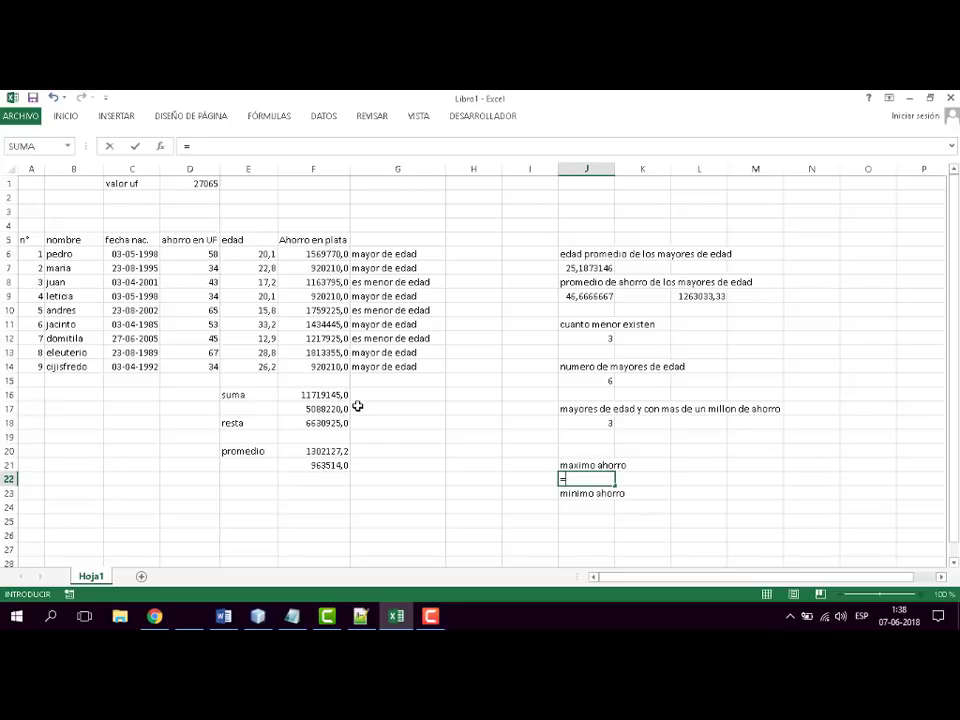
pyautogui.write('ma')
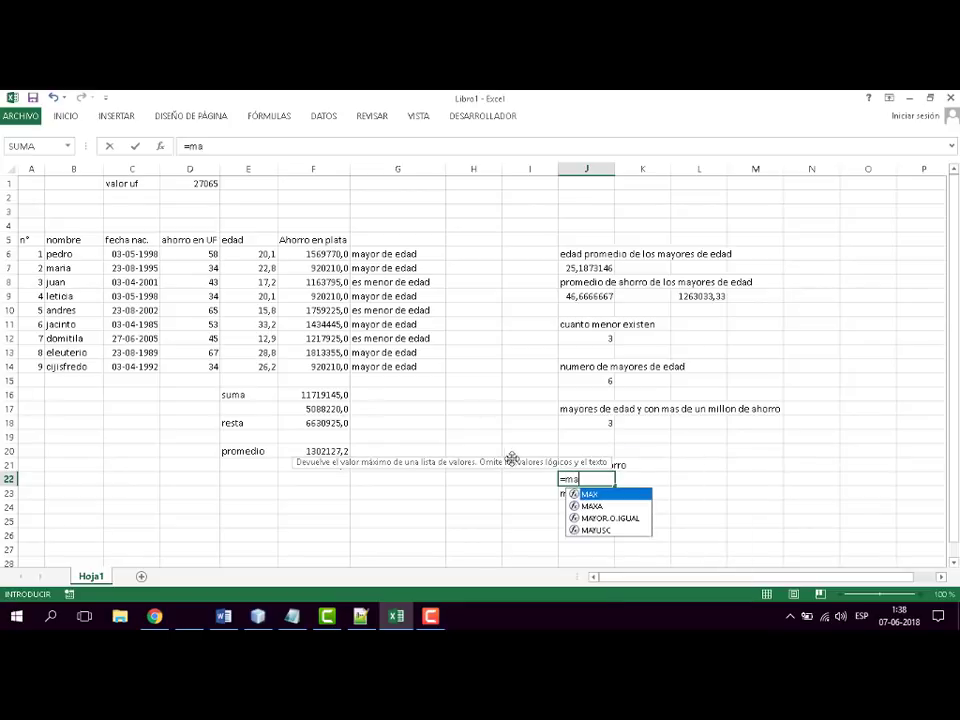
pyautogui.doubleClick(603, 497)
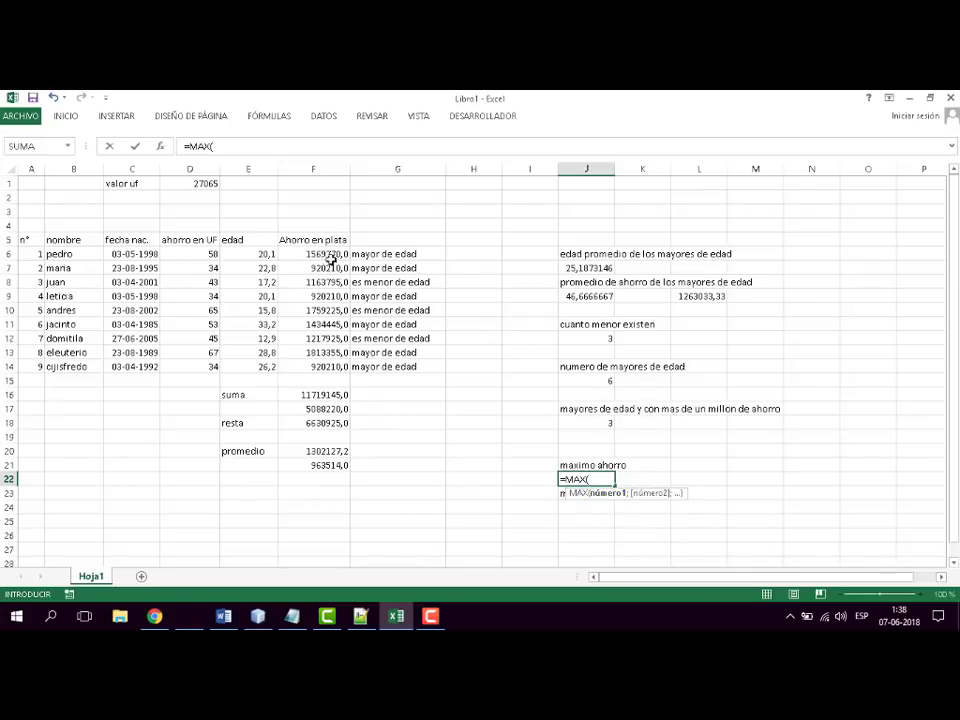
pyautogui.moveTo(332, 254); pyautogui.dragTo(333, 369)
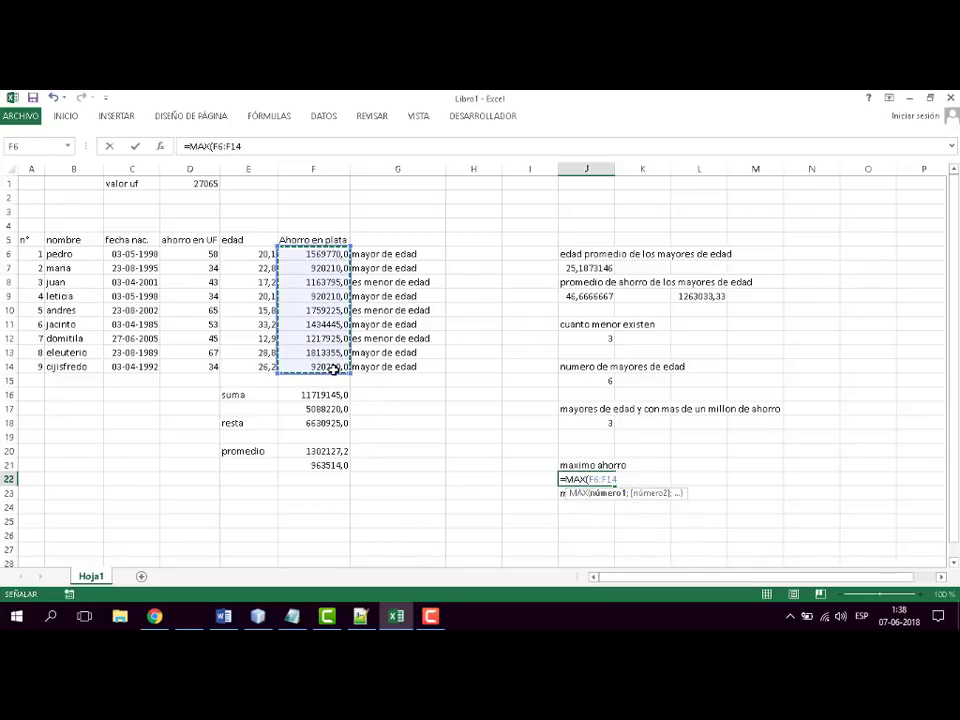
pyautogui.write(')')
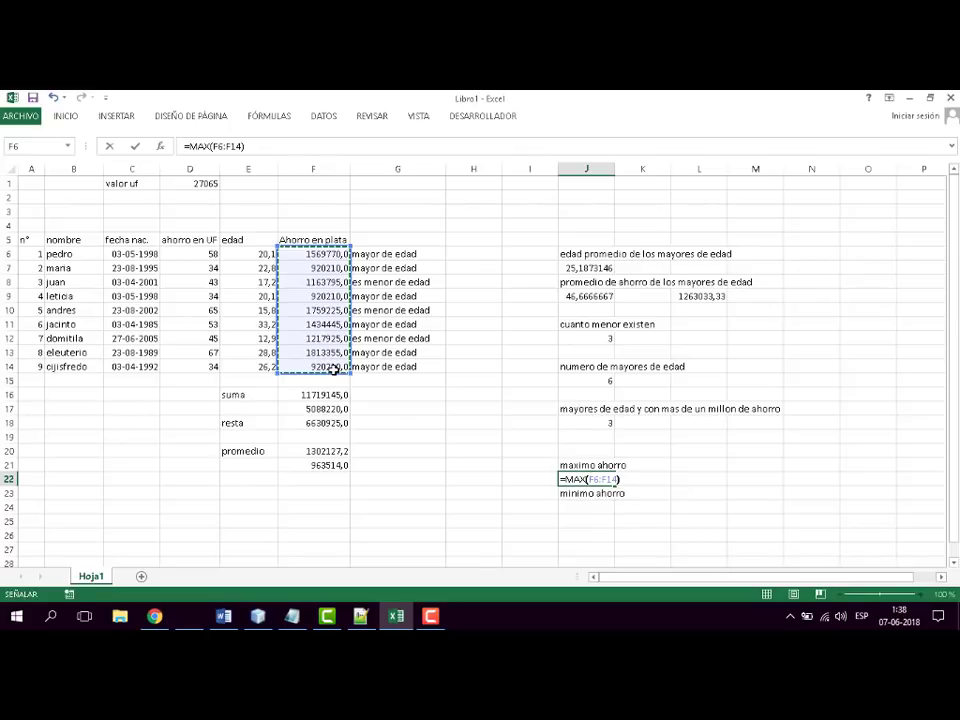
pyautogui.press('Return')
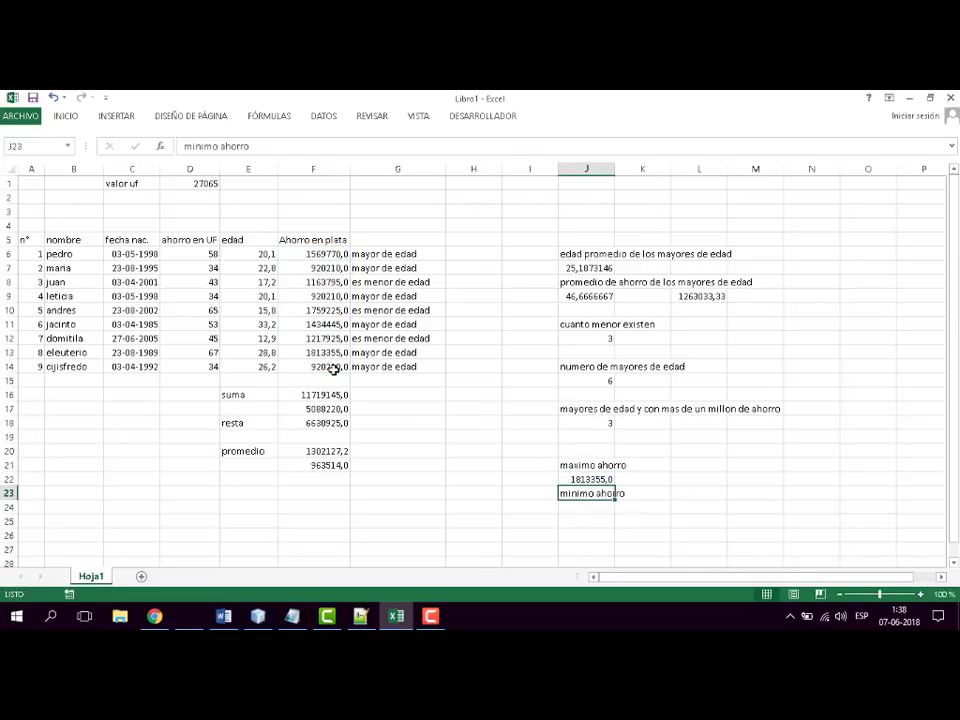
# - Calculate the lowest savings in J24 with the MIN function over the range F6:F14
pyautogui.press('Return')
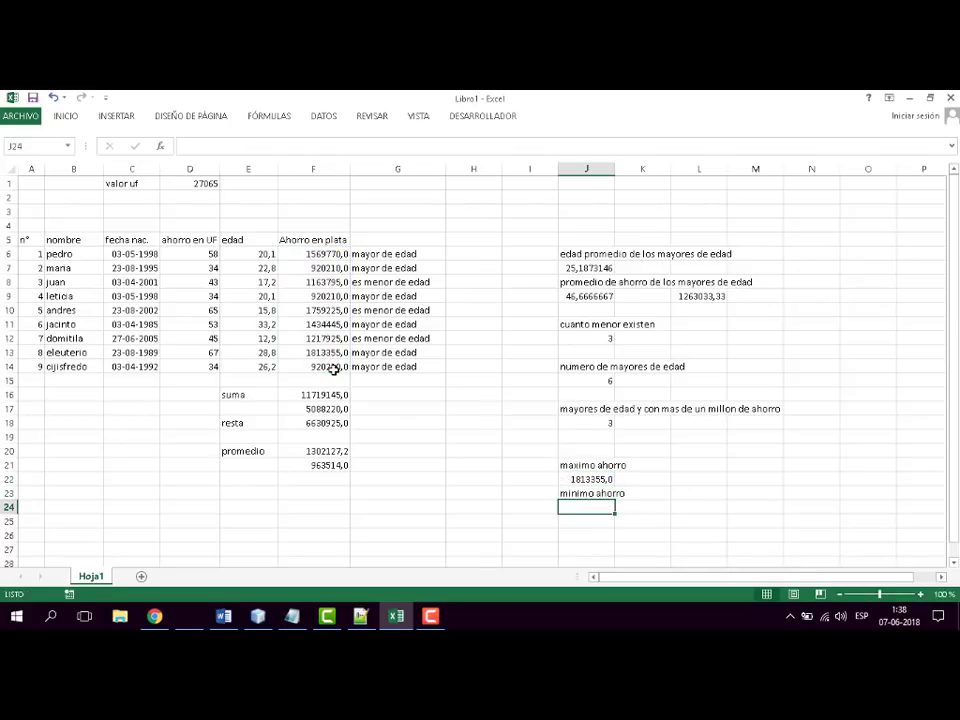
pyautogui.write('=min')
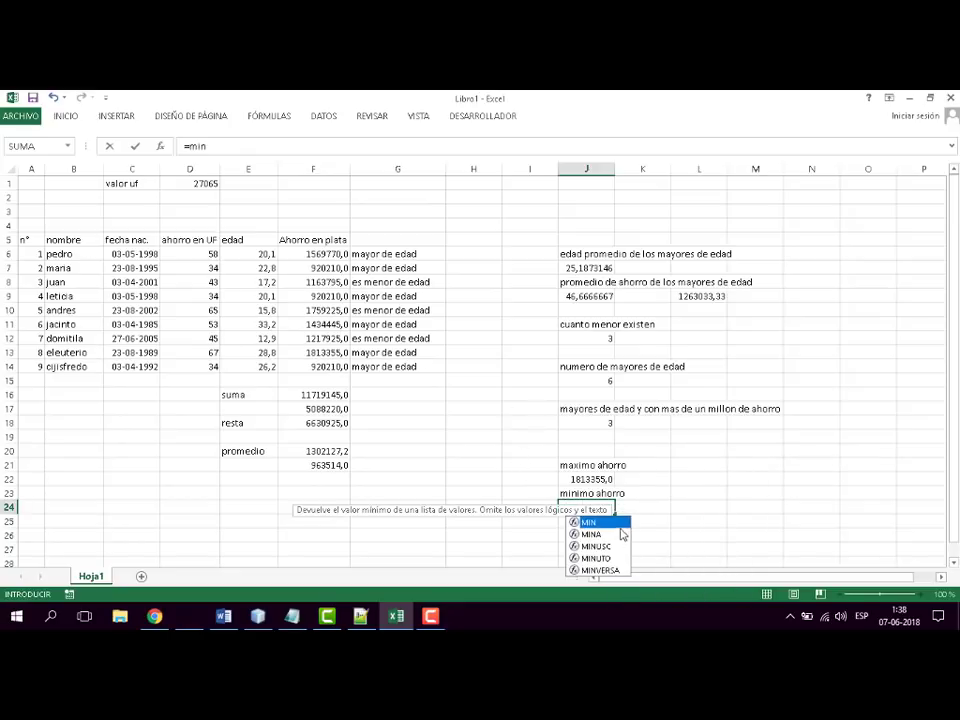
pyautogui.doubleClick(617, 522)
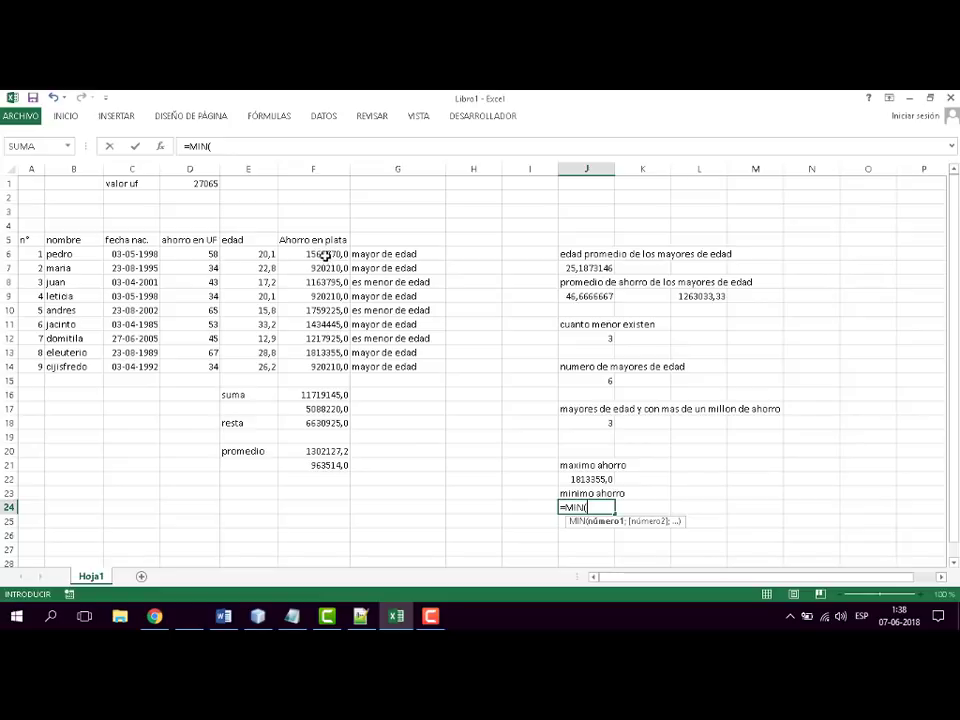
pyautogui.moveTo(326, 253); pyautogui.dragTo(326, 366)
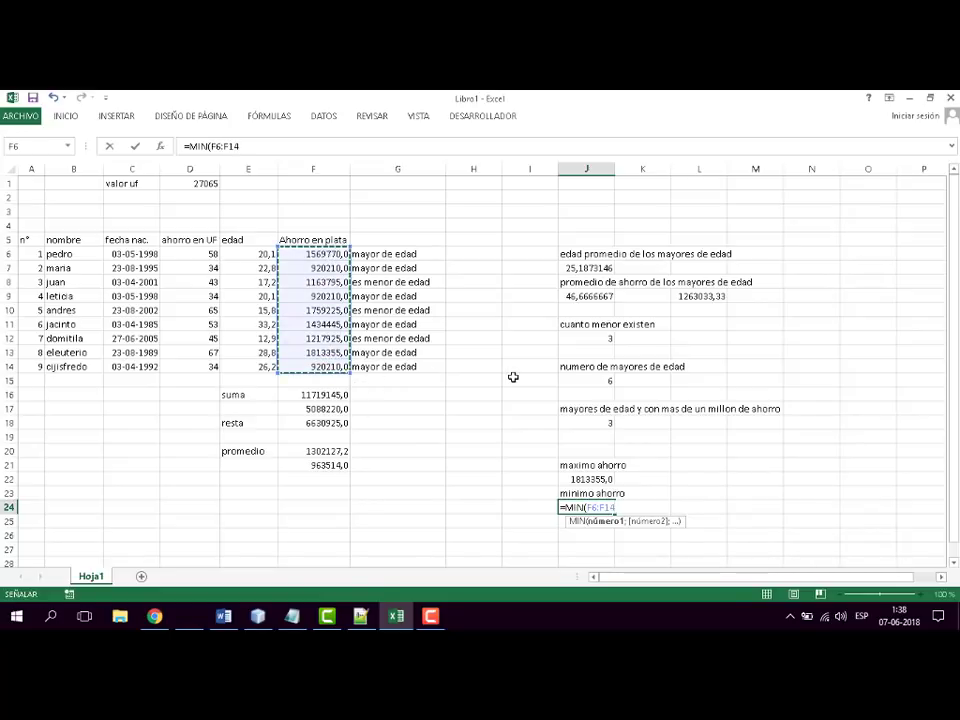
pyautogui.write(')')
pyautogui.press('Return')
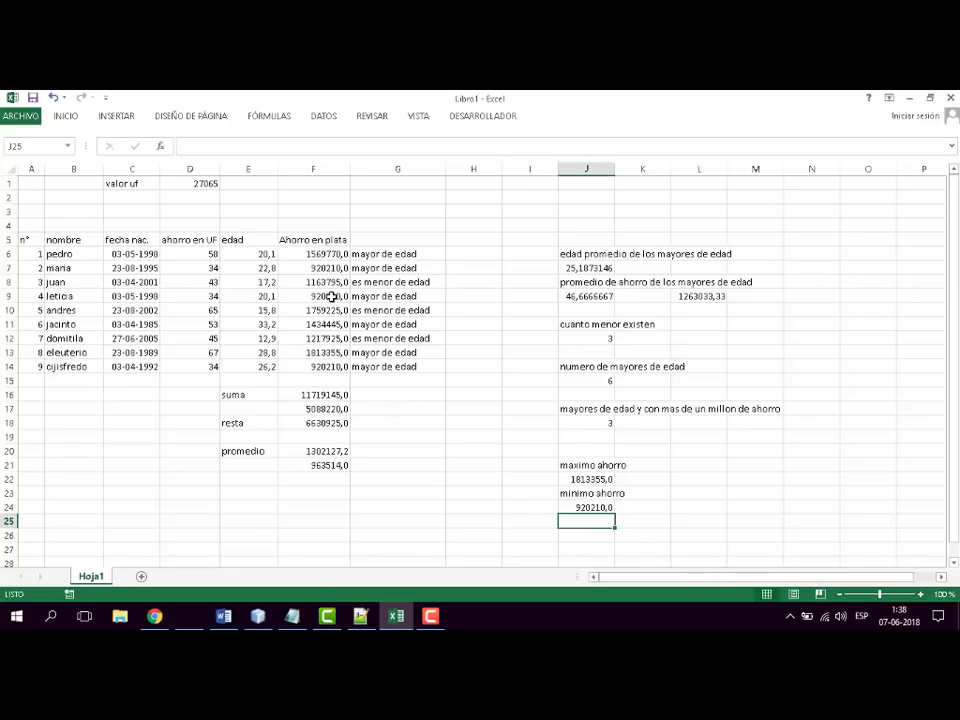
# - Set the UF savings in cell D14 to 35 to test the minimum formula
pyautogui.click(214, 367)
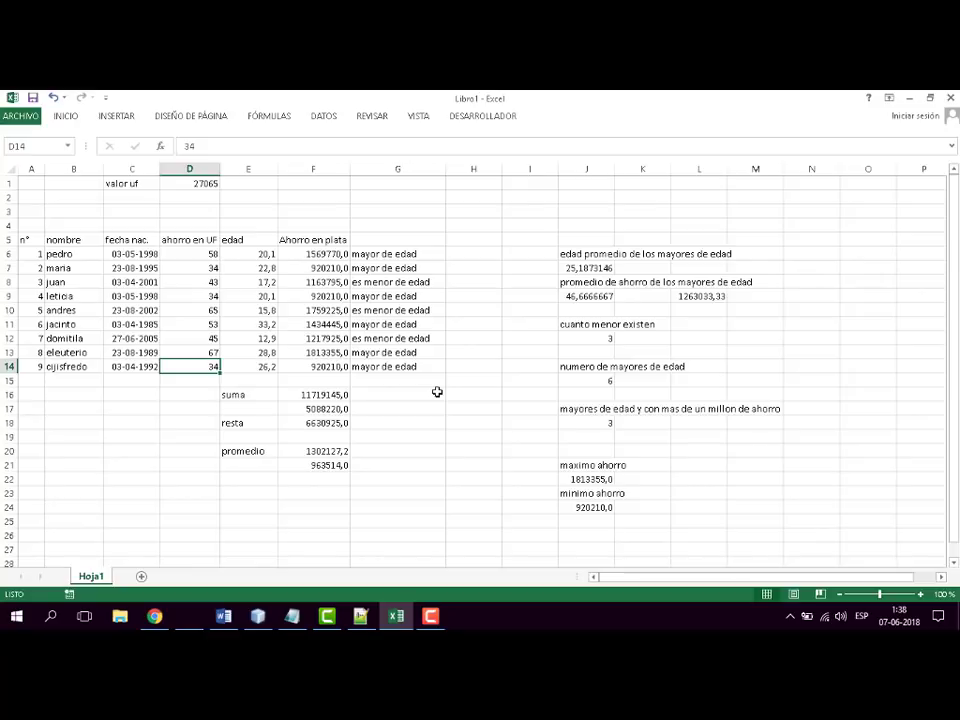
pyautogui.click(189, 146)
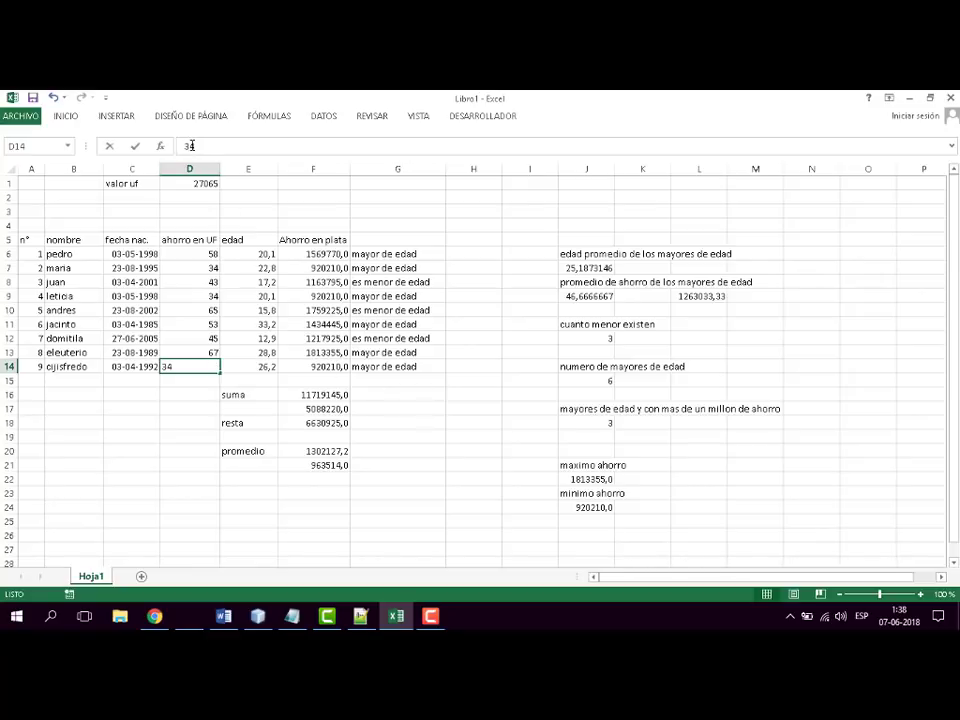
pyautogui.moveTo(190, 146); pyautogui.dragTo(201, 146)
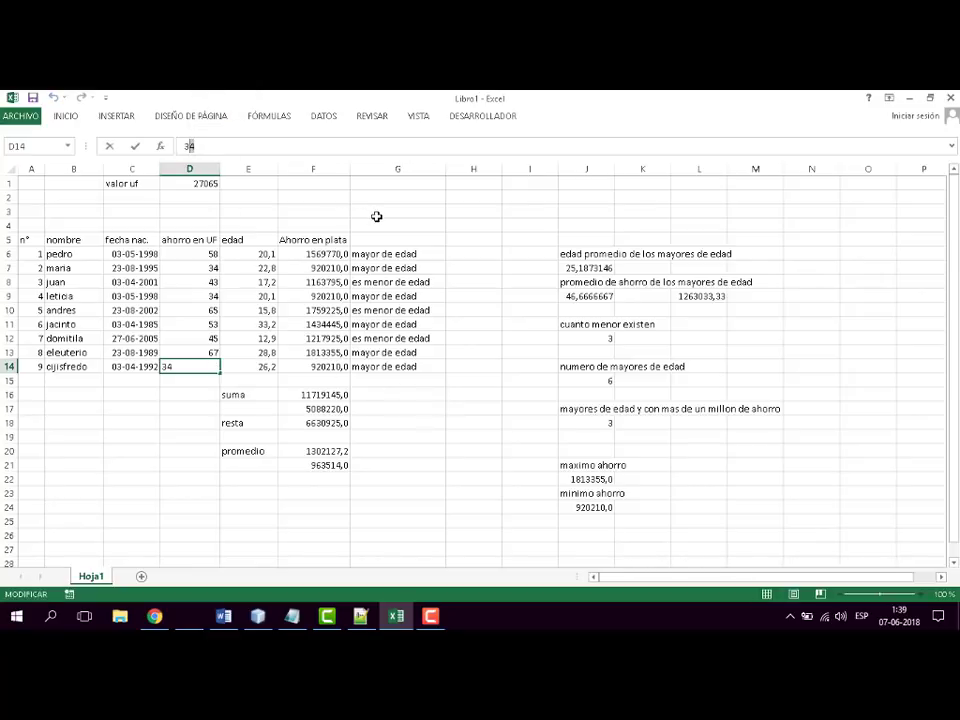
pyautogui.write('5')
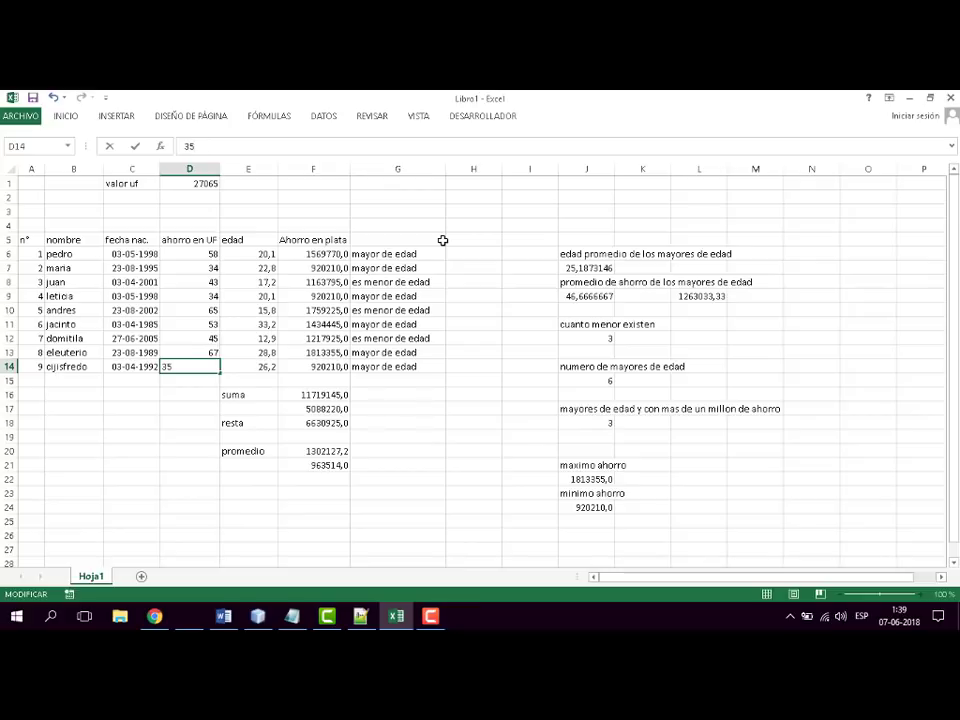
pyautogui.press('Return')
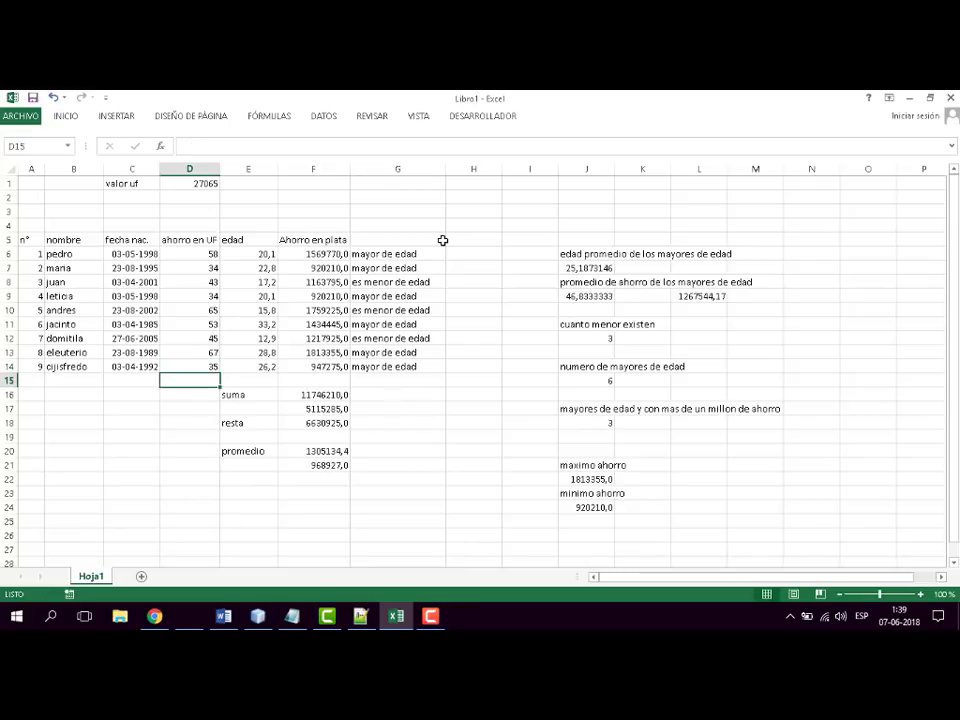
# - Set the UF savings in cell D13 to 64 to test how the maximum formula responds
pyautogui.click(313, 295)
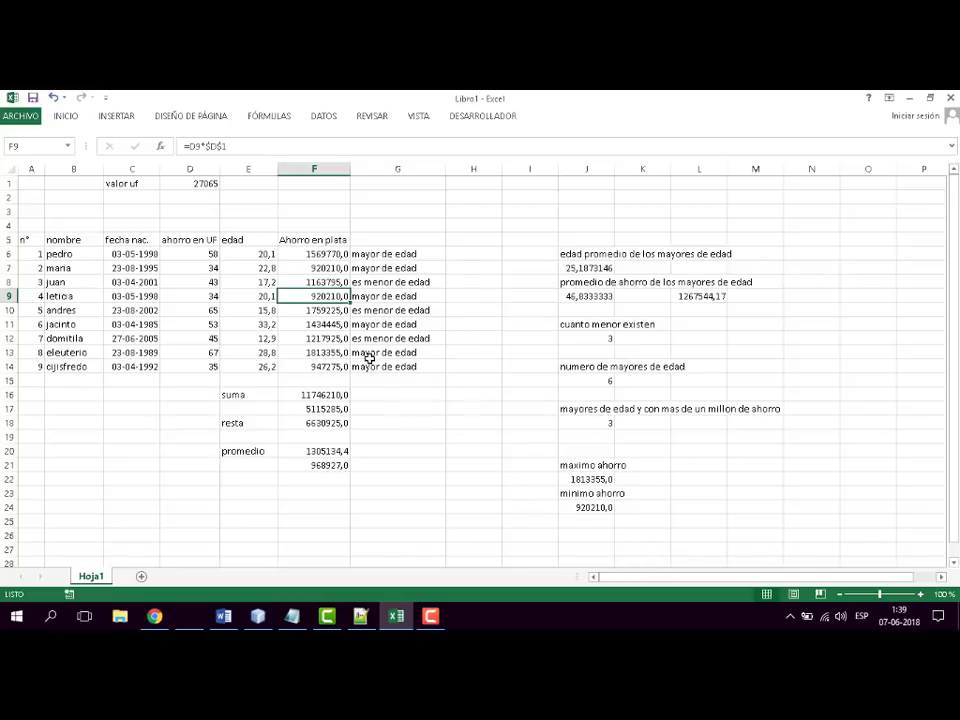
pyautogui.click(313, 352)
pyautogui.click(201, 353)
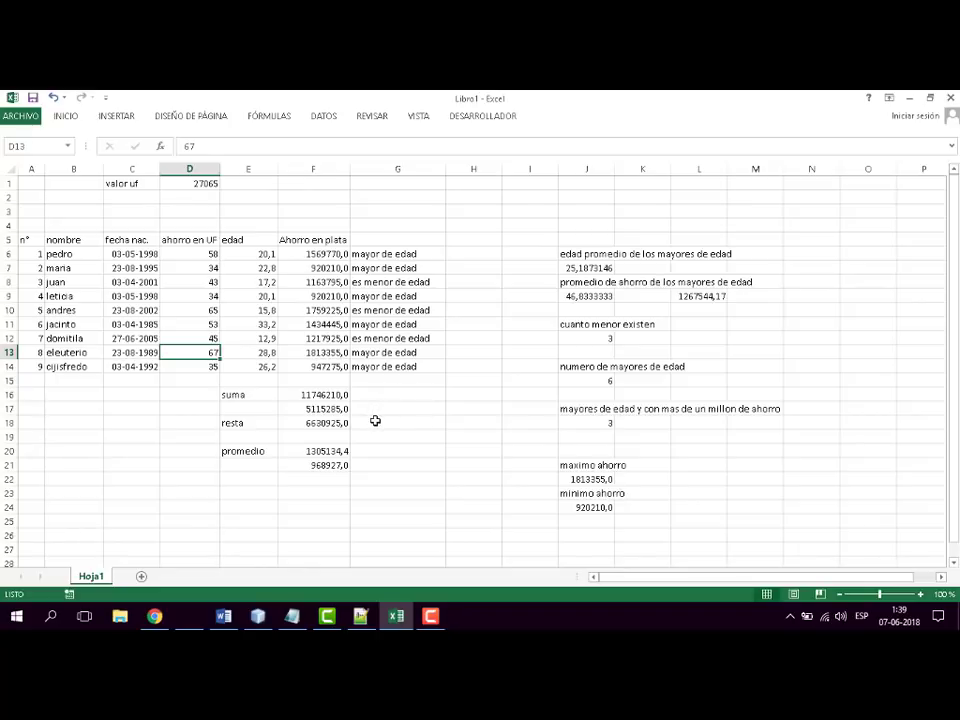
pyautogui.click(190, 147)
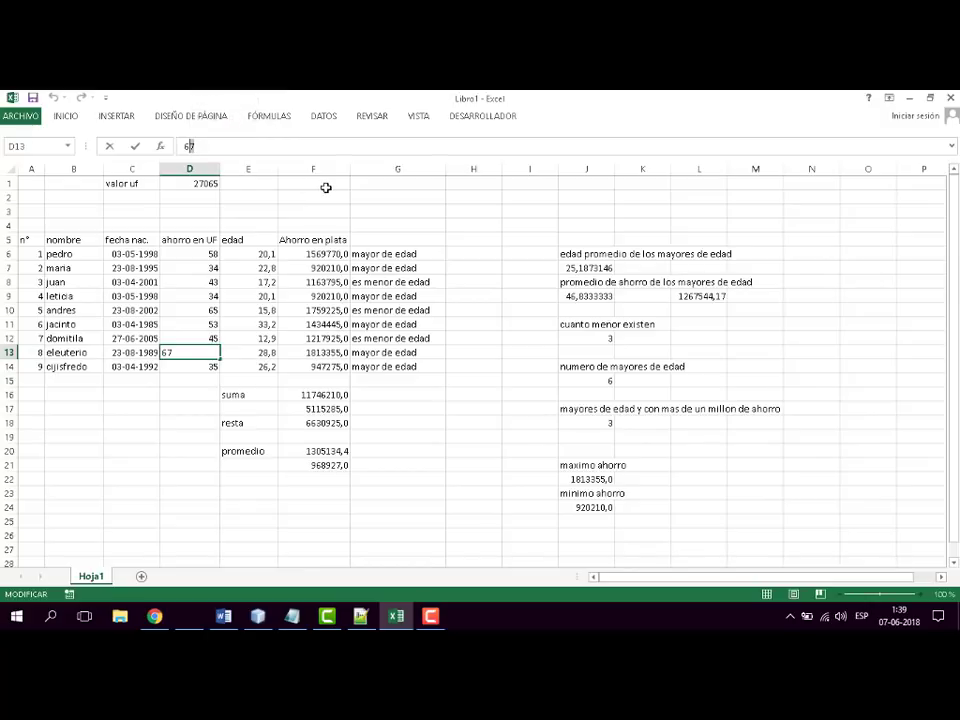
pyautogui.press('BackSpace')
pyautogui.write('4')
pyautogui.press('Return')
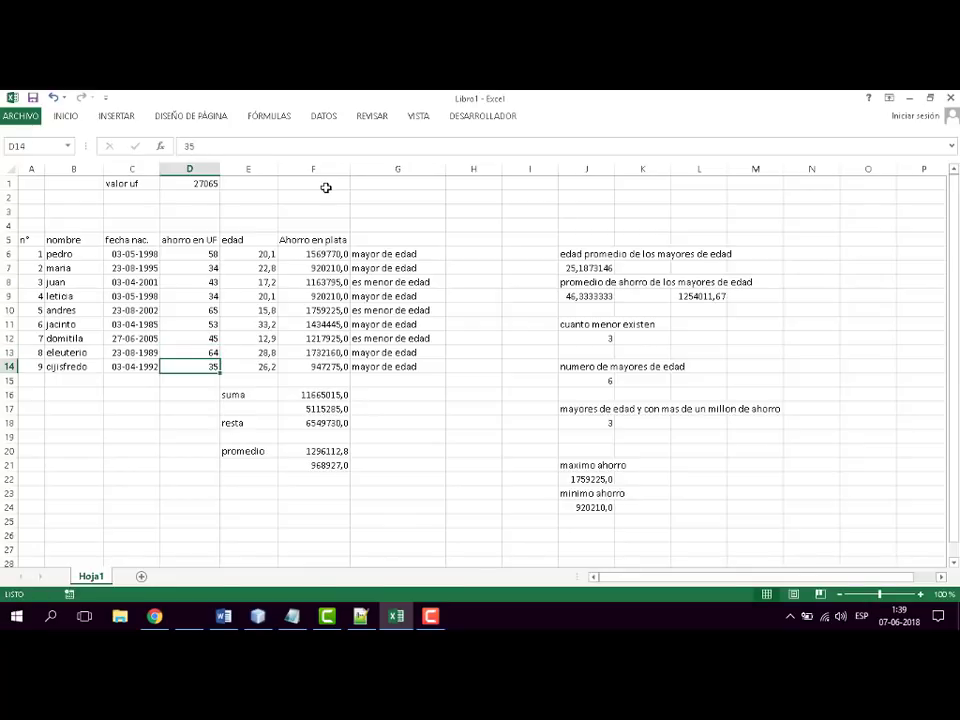
# - Set the UF savings in cell D13 to 70
pyautogui.press('Up')
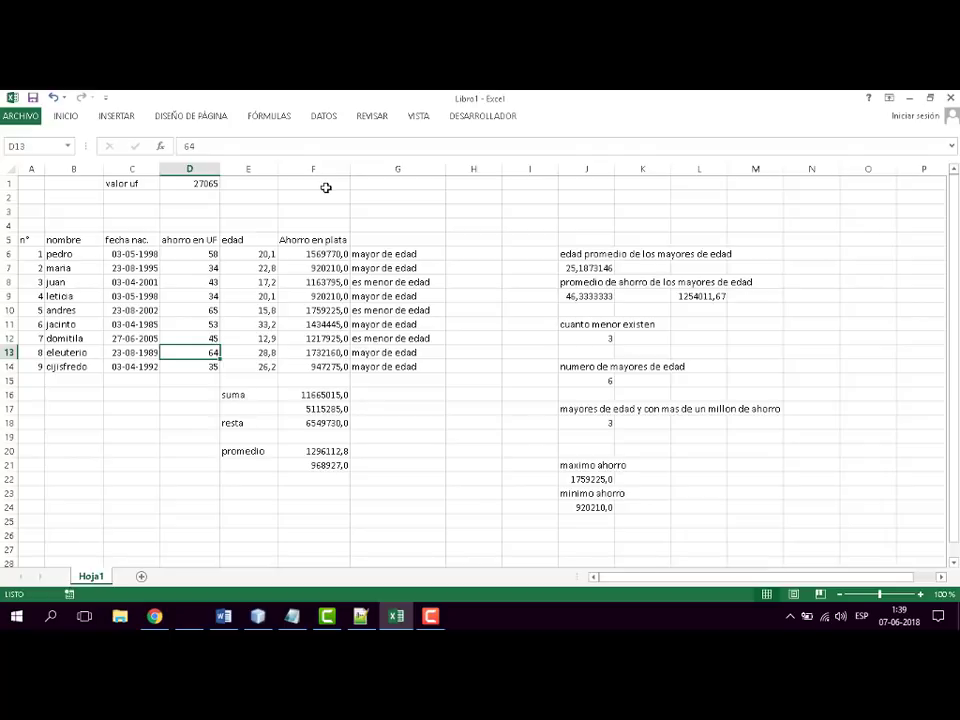
pyautogui.write('70')
pyautogui.press('Return')
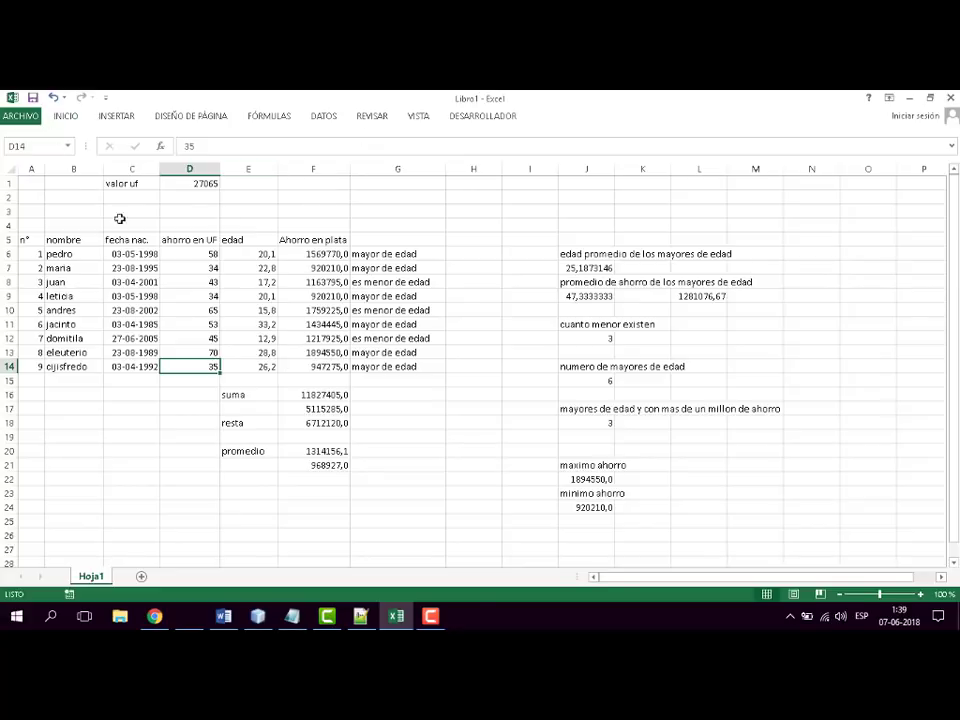
# - Switch to the Word syllabus and colour the "Max" and "Min" items red
pyautogui.hotkey('alt', 'Tab')
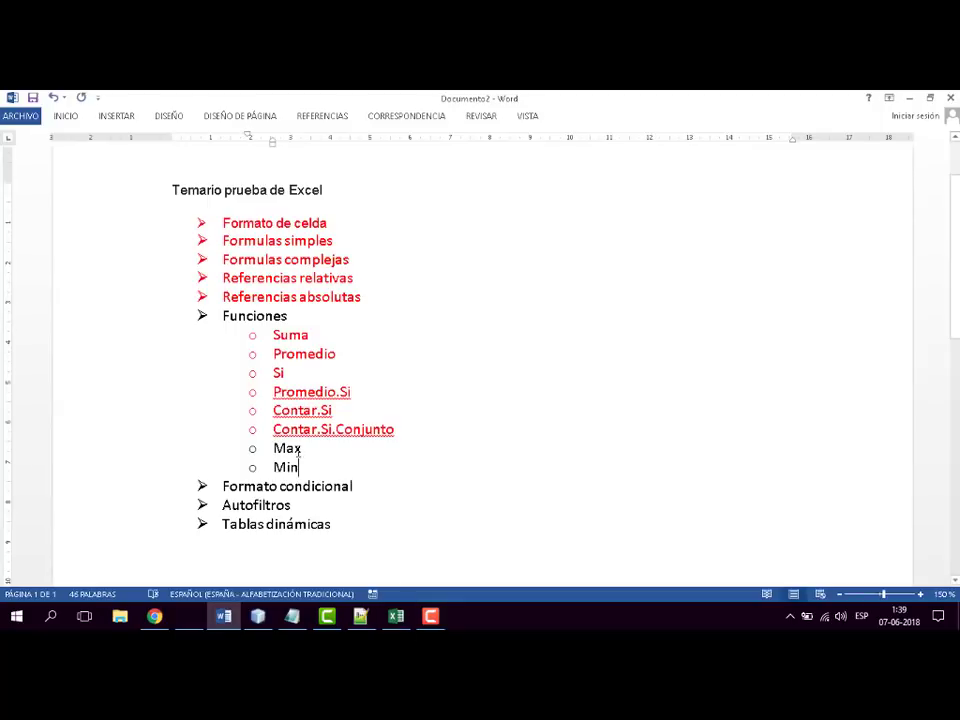
pyautogui.moveTo(274, 448); pyautogui.dragTo(300, 467)
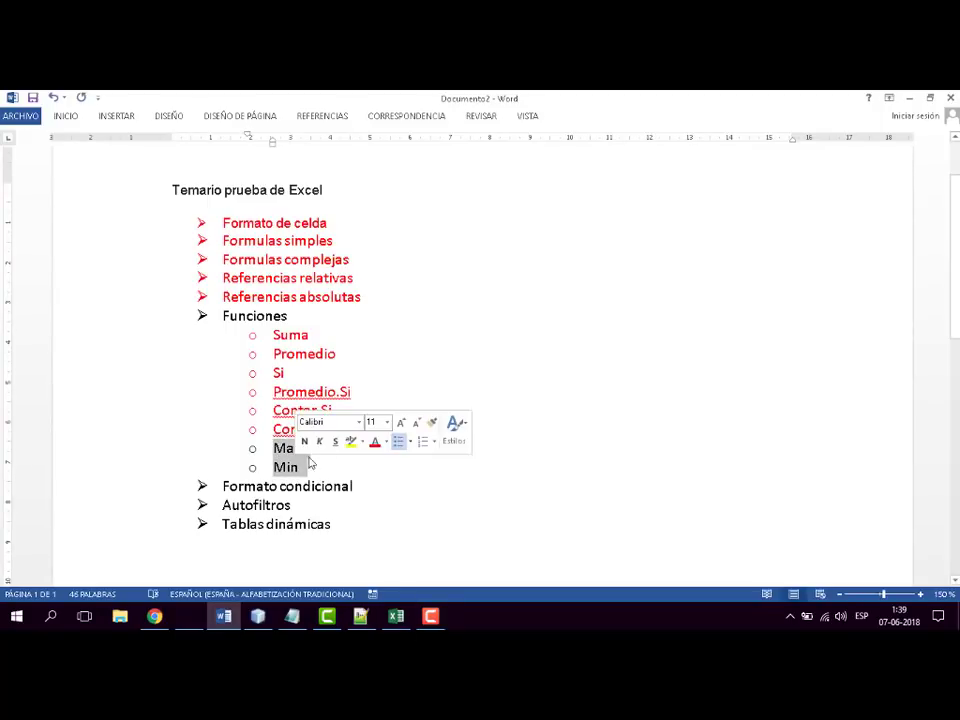
pyautogui.click(31, 99)
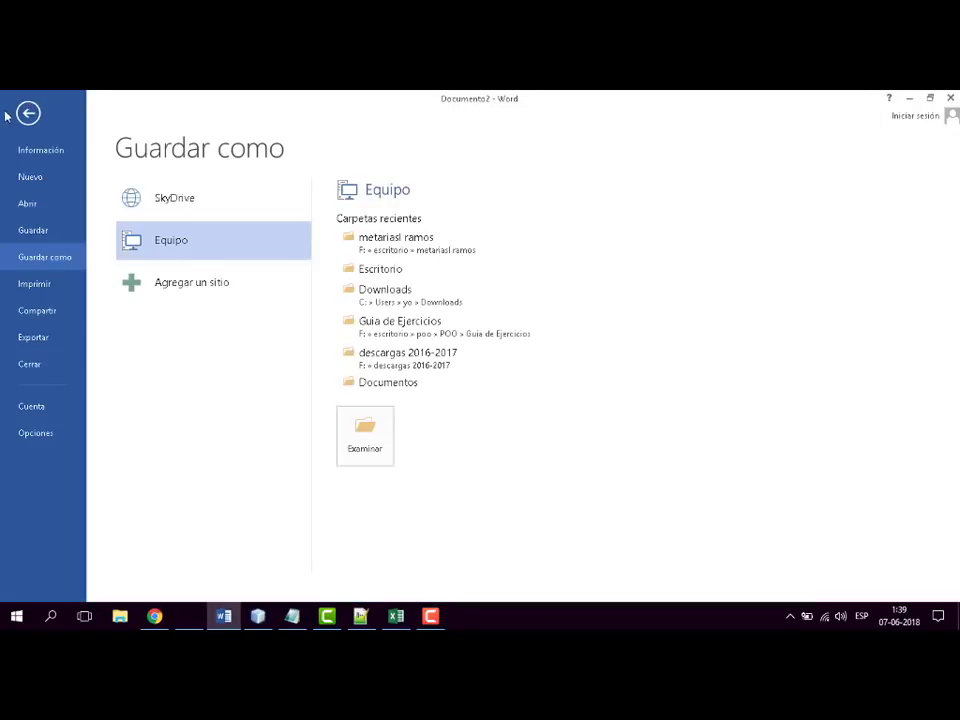
pyautogui.click(29, 116)
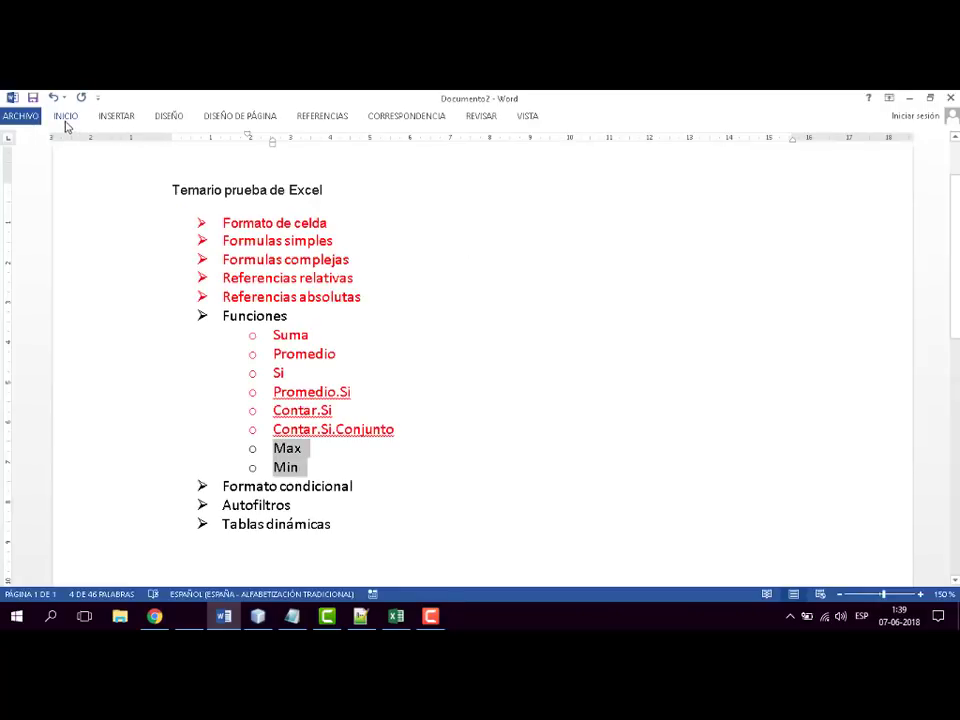
pyautogui.click(65, 118)
pyautogui.click(278, 163)
# - Review the remaining topics Formato condicional, Autofiltros and Tablas dinámicas by highlighting them, and return to the Excel workbook
pyautogui.moveTo(219, 523); pyautogui.dragTo(333, 523)
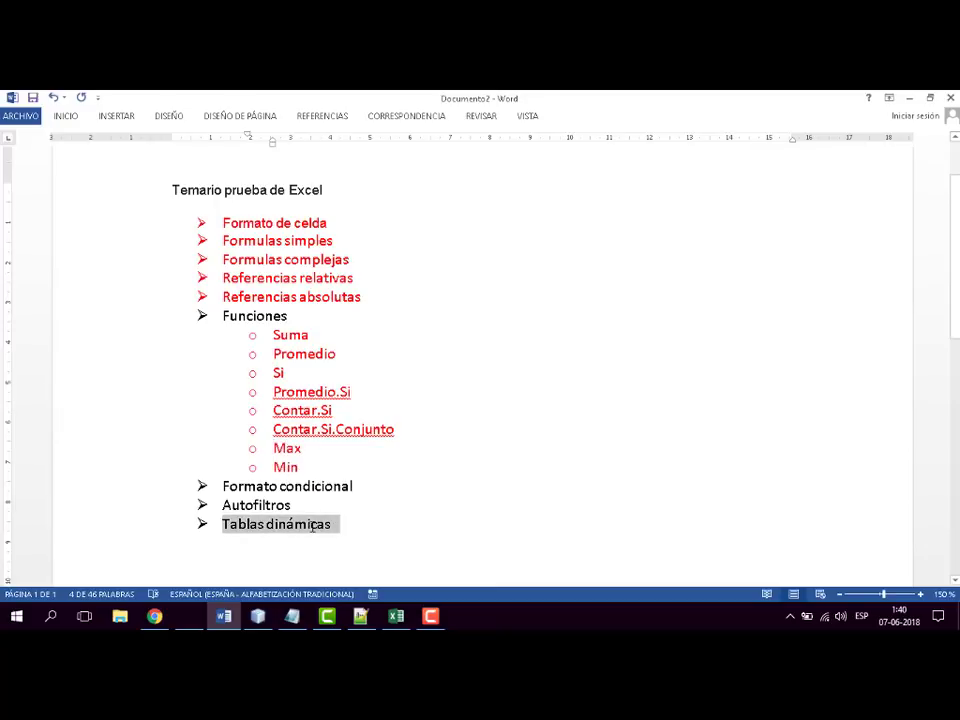
pyautogui.click(479, 391)
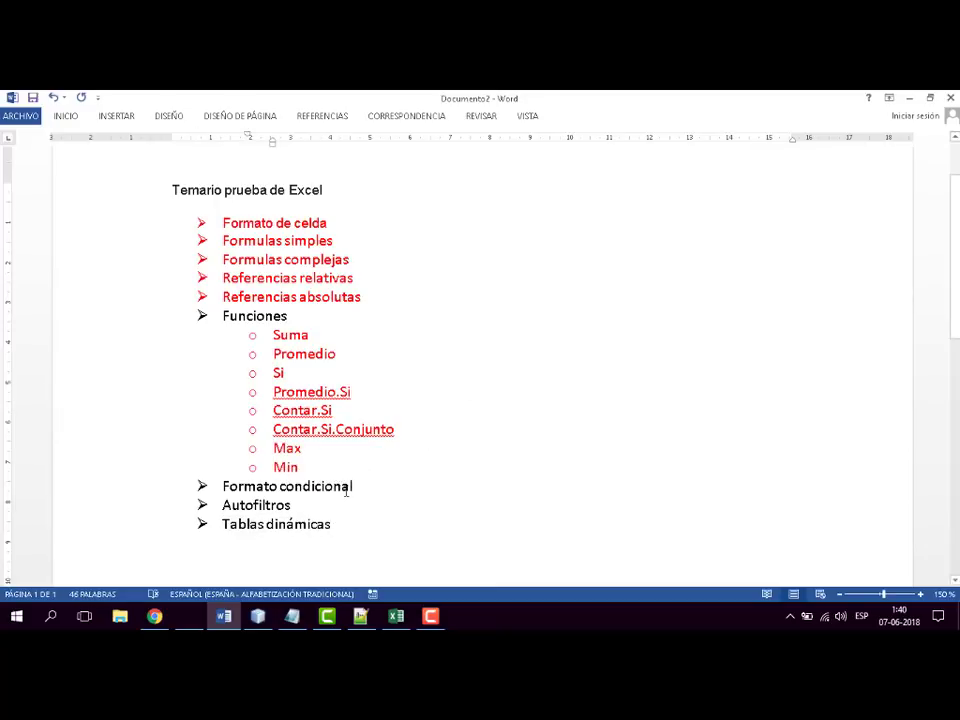
pyautogui.moveTo(357, 486); pyautogui.dragTo(221, 486)
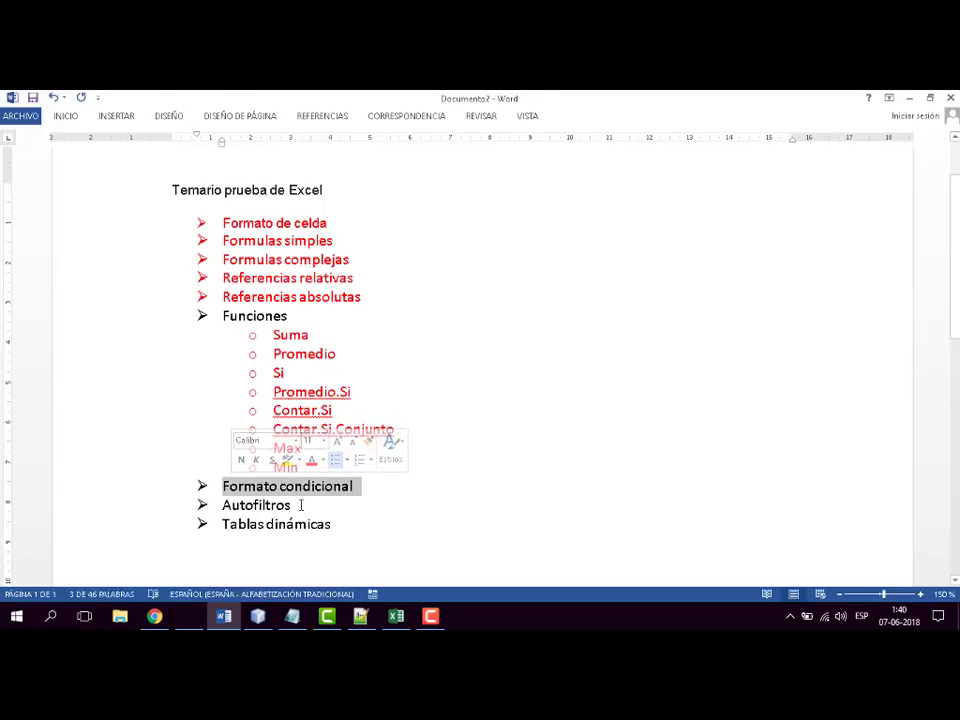
pyautogui.moveTo(360, 505); pyautogui.dragTo(230, 490)
pyautogui.click(508, 428)
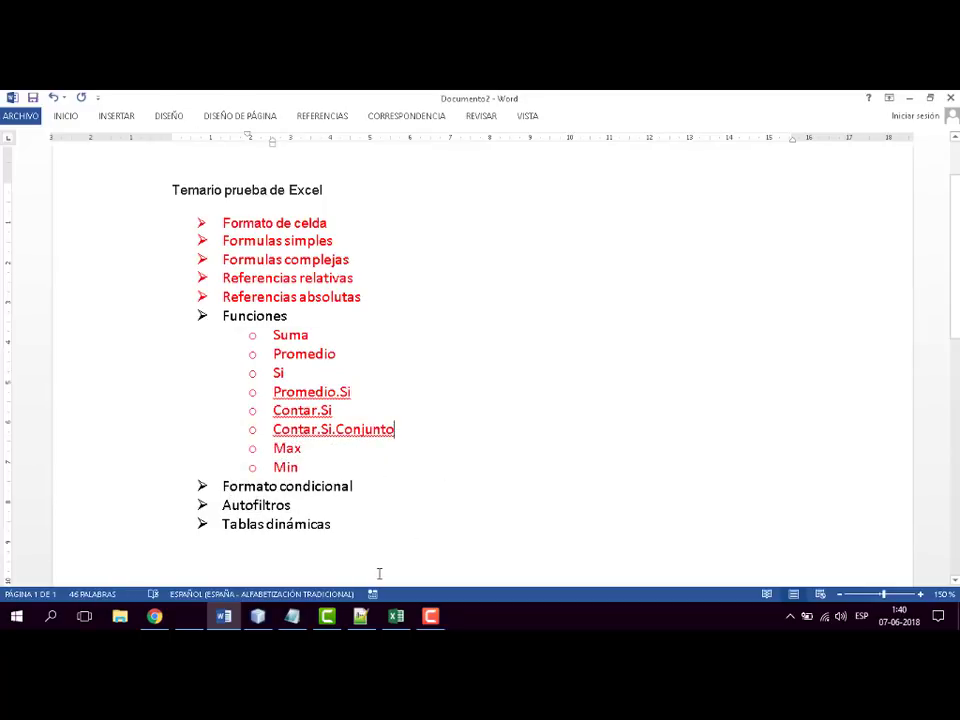
pyautogui.click(396, 616)
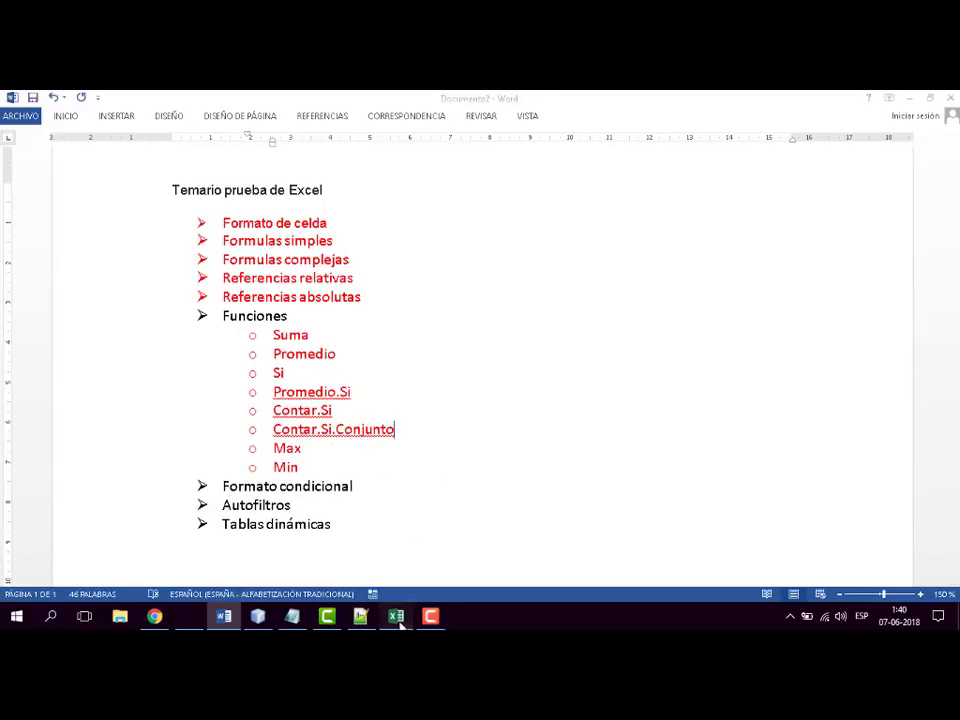
# - Review the savings values by highlighting the ahorro en UF range D6:D14 and the Ahorro en plata range F6:F14
pyautogui.click(395, 479)
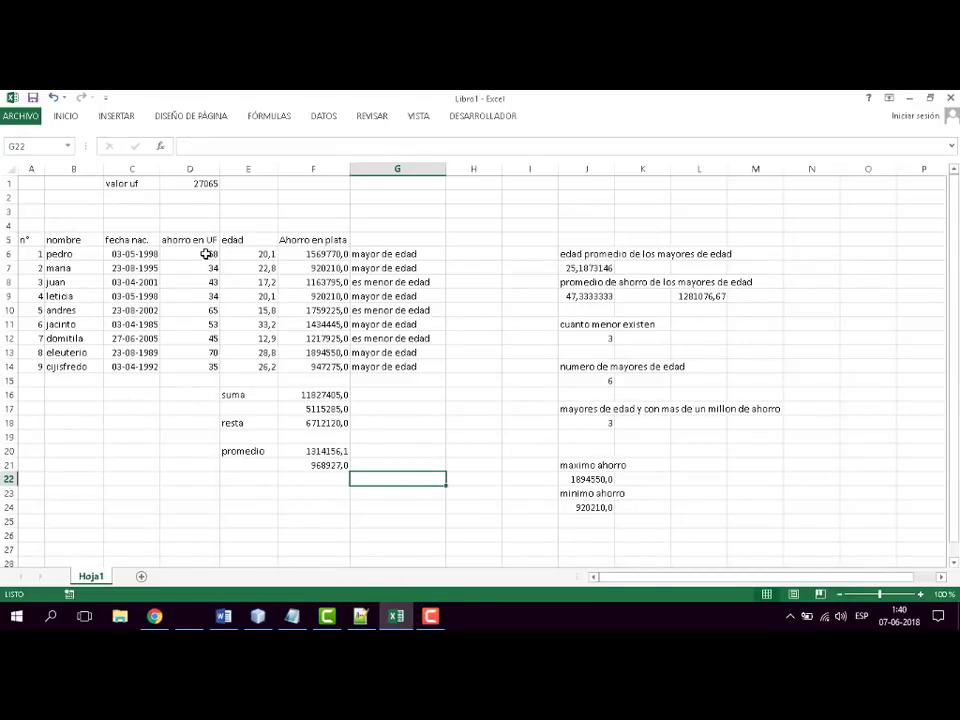
pyautogui.moveTo(208, 253)
pyautogui.mouseDown()
pyautogui.moveTo(186, 313)
pyautogui.moveTo(189, 366)
pyautogui.mouseUp()
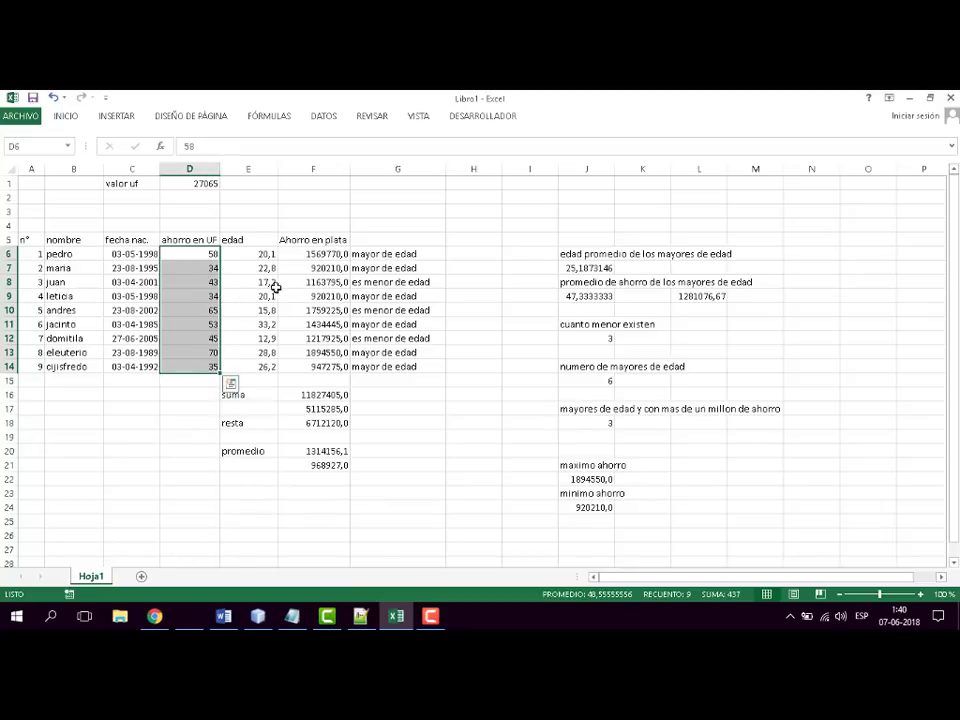
pyautogui.moveTo(306, 253); pyautogui.dragTo(315, 366)
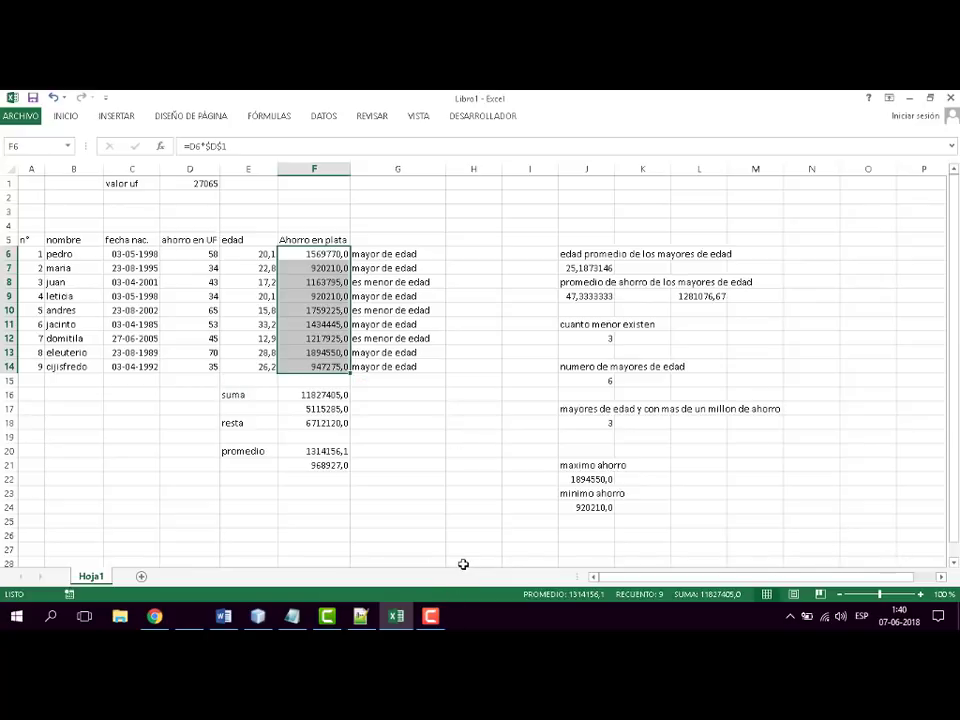
pyautogui.click(453, 519)
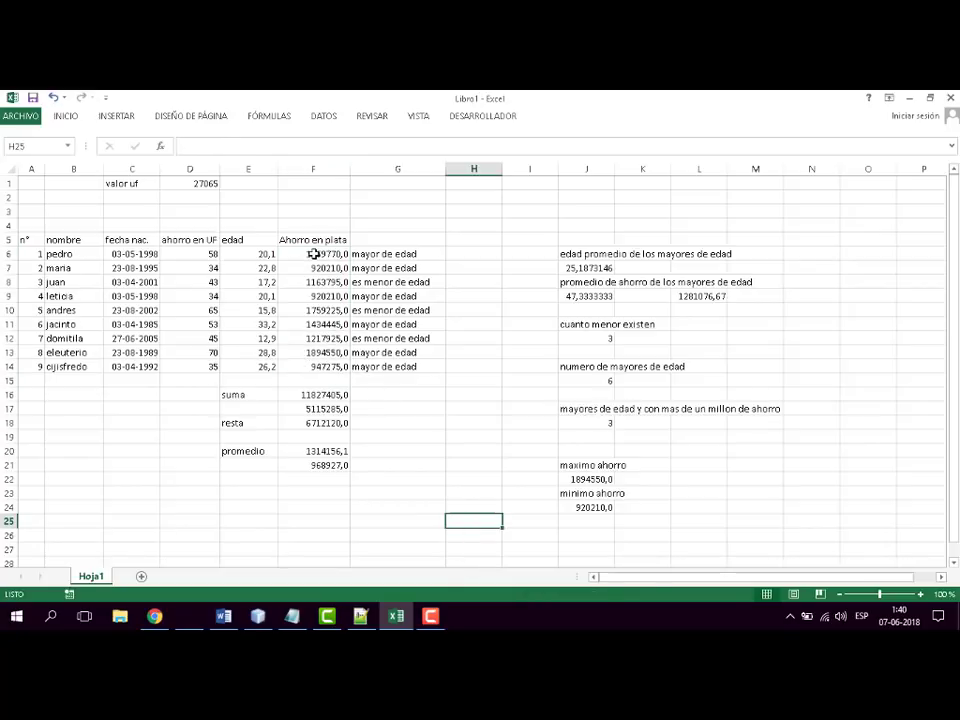
pyautogui.moveTo(314, 254); pyautogui.dragTo(317, 366)
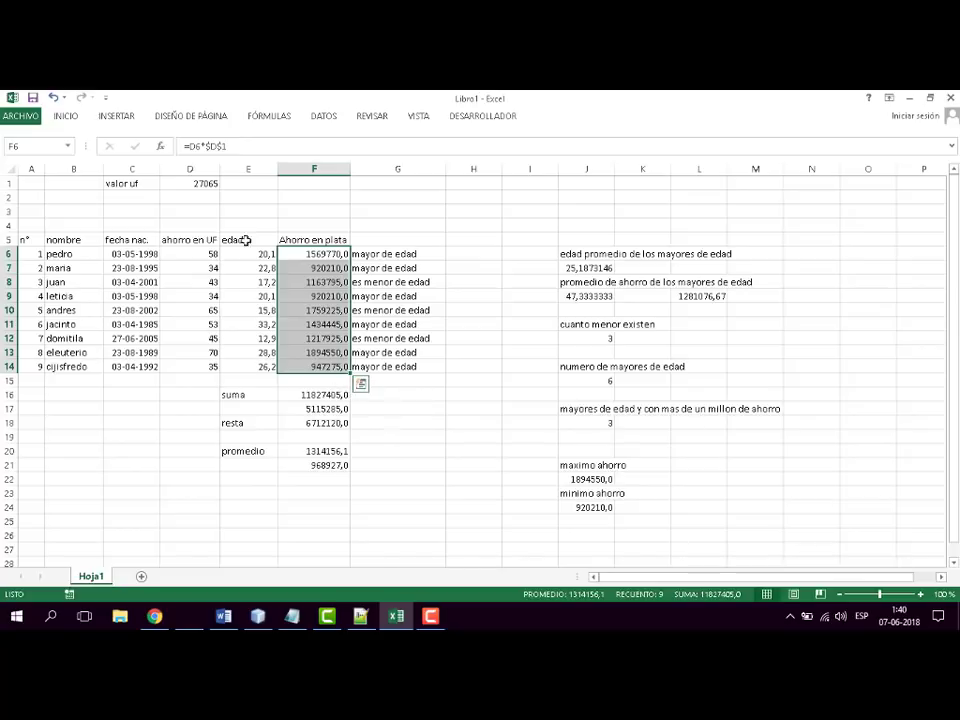
# - Show the Inicio commands and pin the ribbon so it stays displayed above the sheet
pyautogui.click(66, 117)
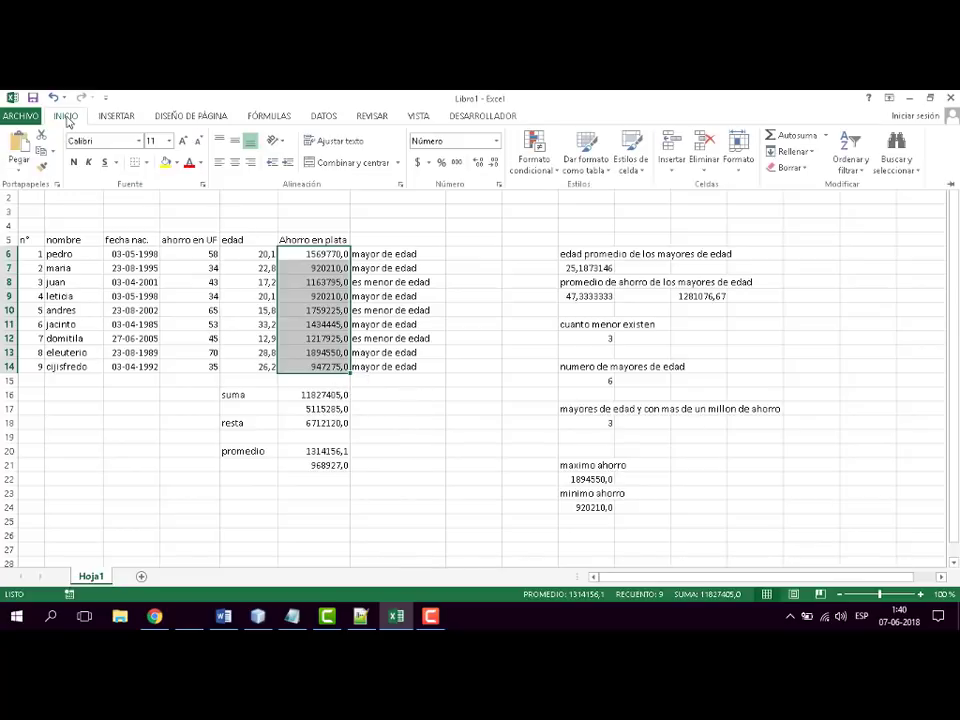
pyautogui.click(949, 184)
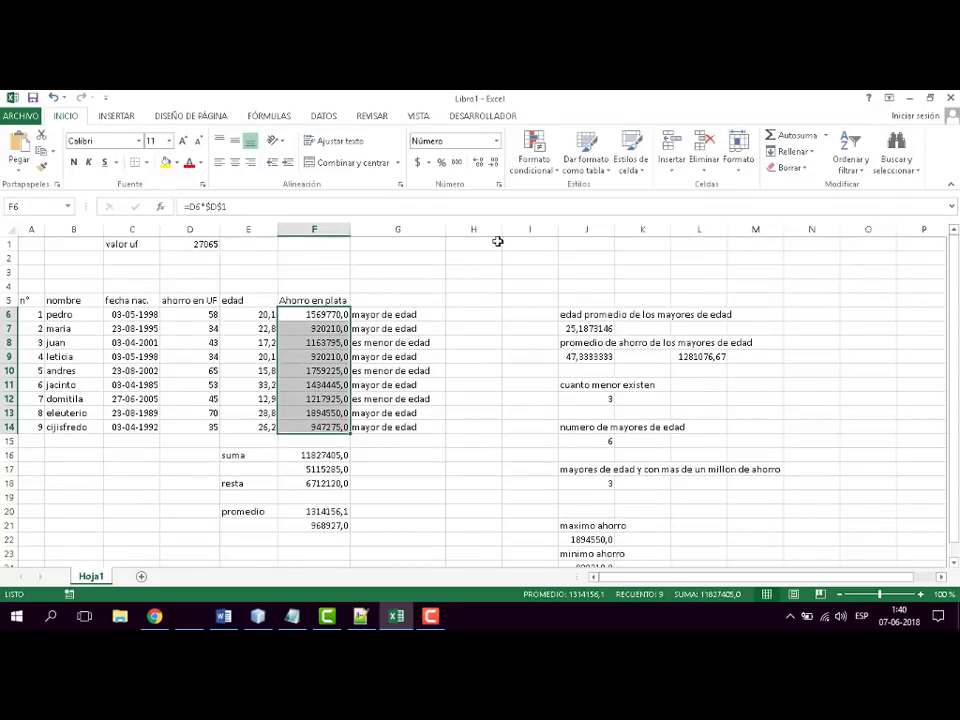
pyautogui.click(438, 497)
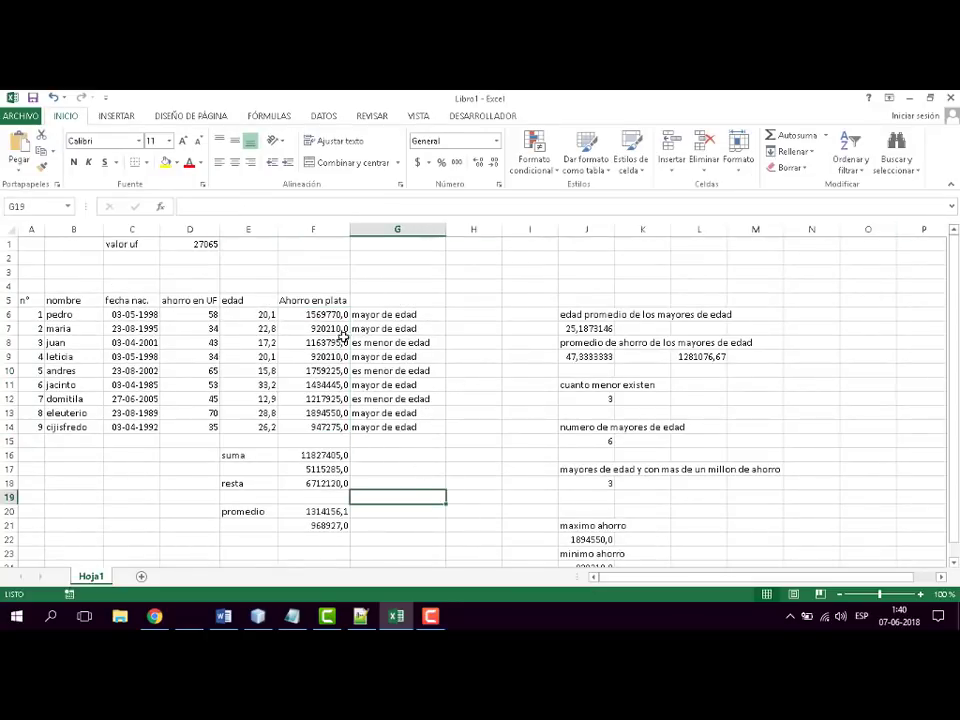
# - Start an "Es mayor que" conditional formatting rule on the Ahorro en plata values F6:F14 with the threshold 1500000
pyautogui.moveTo(323, 312); pyautogui.dragTo(316, 427)
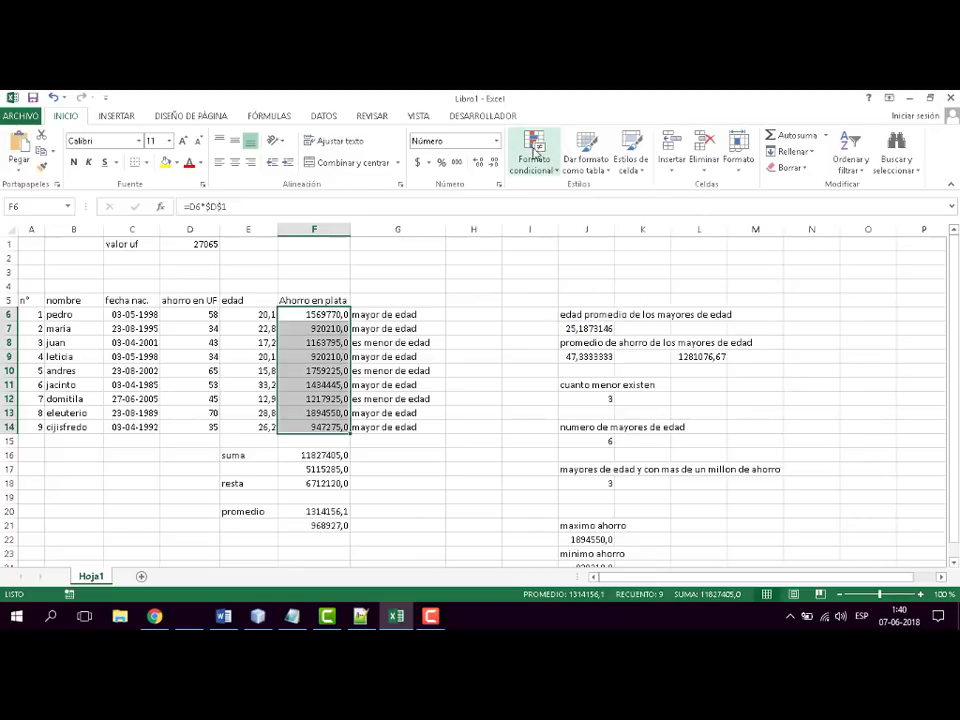
pyautogui.click(418, 128)
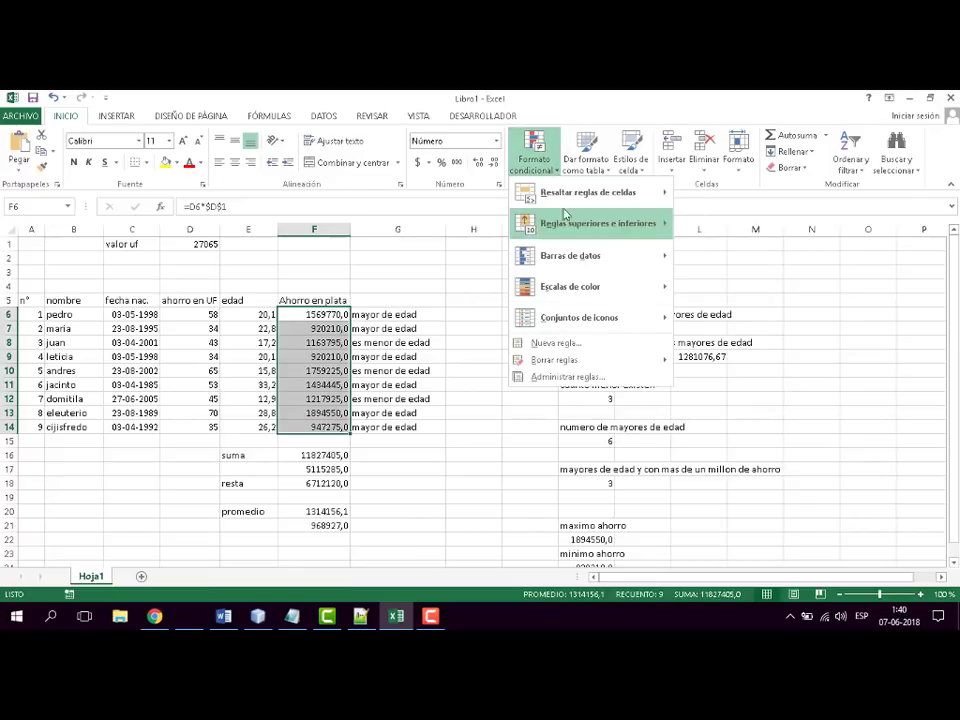
pyautogui.moveTo(576, 294)
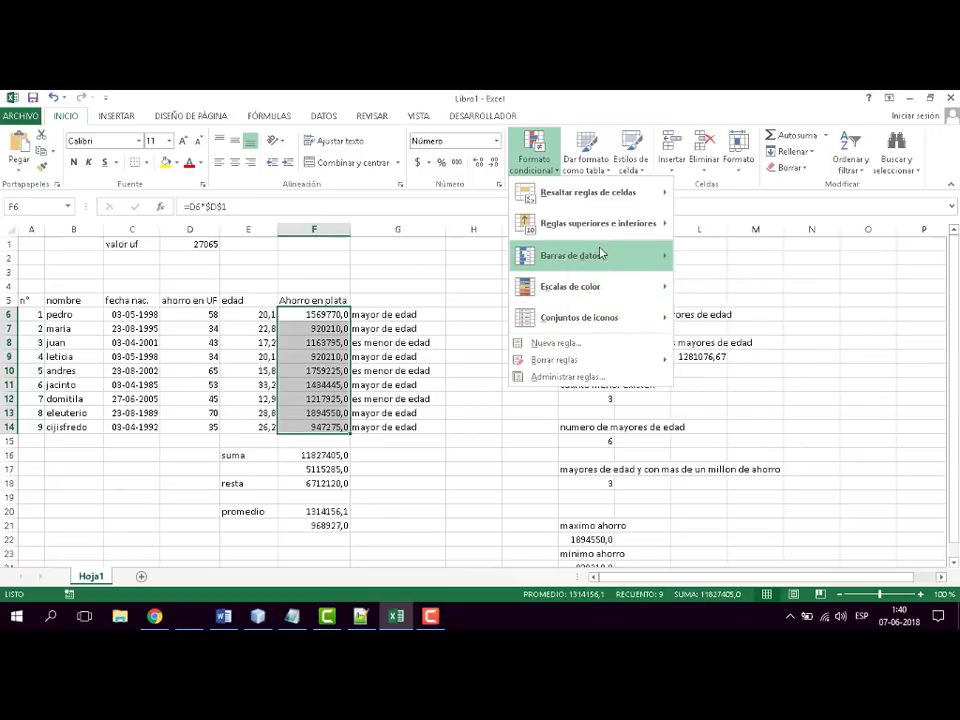
pyautogui.moveTo(626, 187)
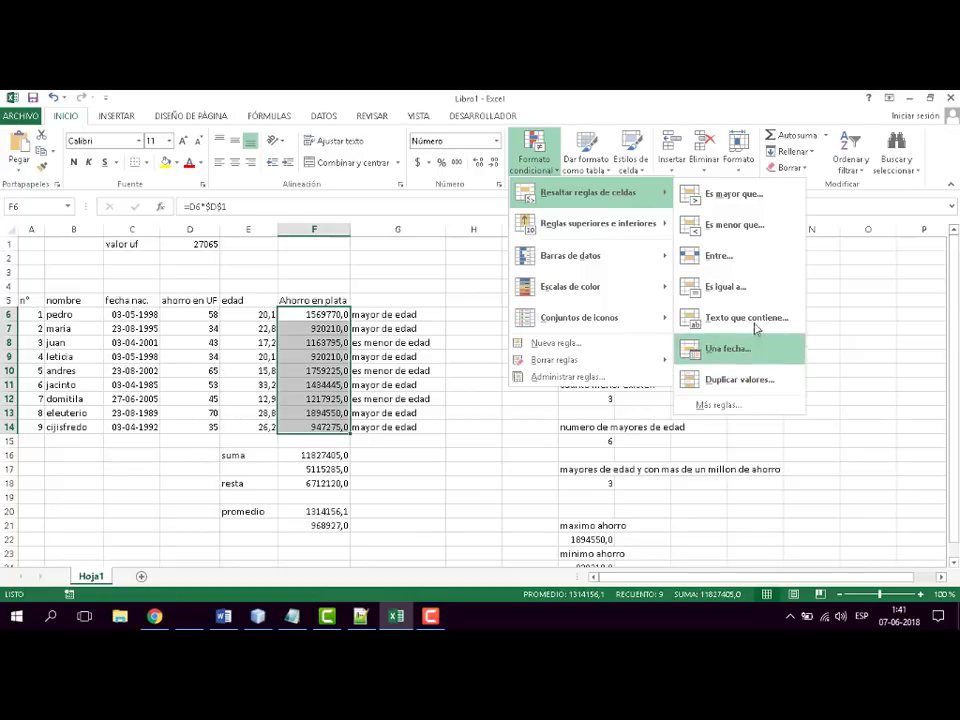
pyautogui.moveTo(609, 227)
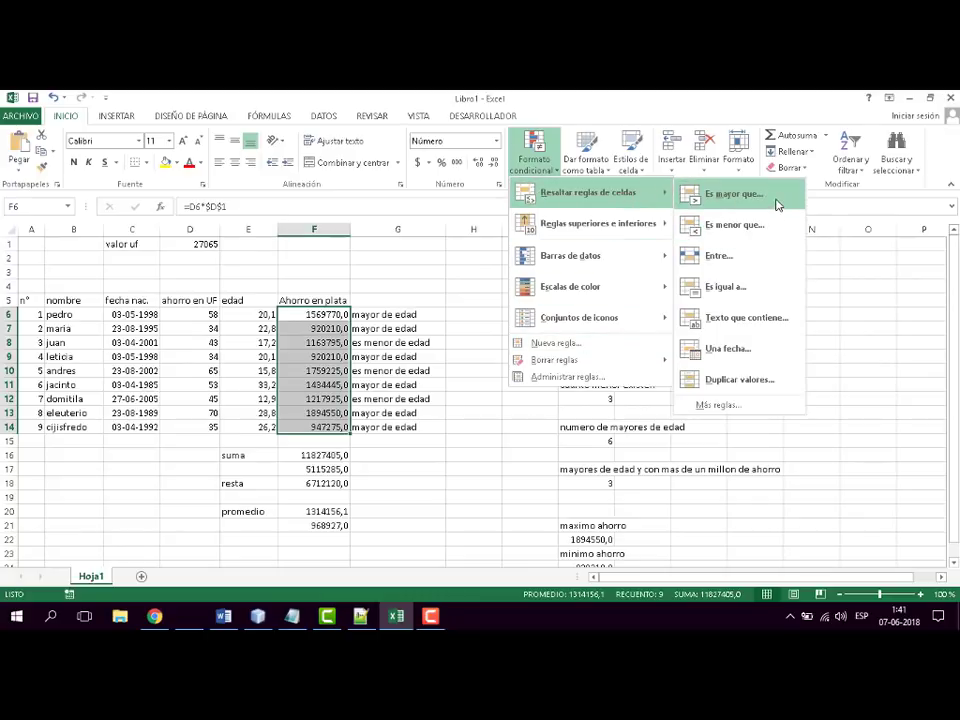
pyautogui.click(776, 204)
pyautogui.moveTo(369, 274); pyautogui.dragTo(753, 193)
pyautogui.click(870, 233)
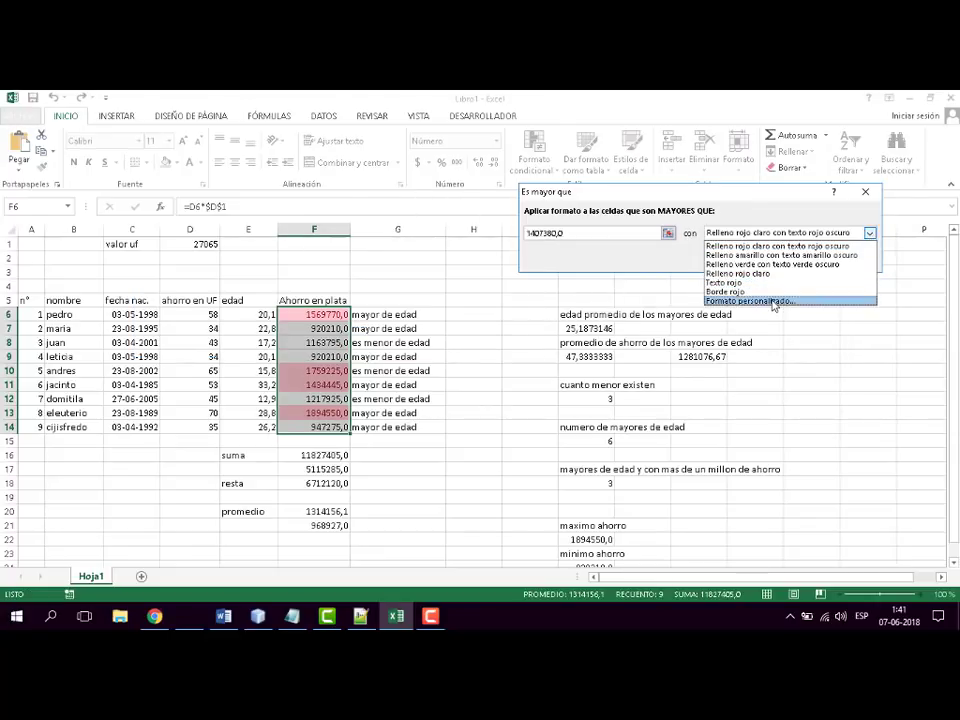
pyautogui.click(571, 231)
pyautogui.click(570, 232)
pyautogui.moveTo(557, 231); pyautogui.dragTo(527, 236)
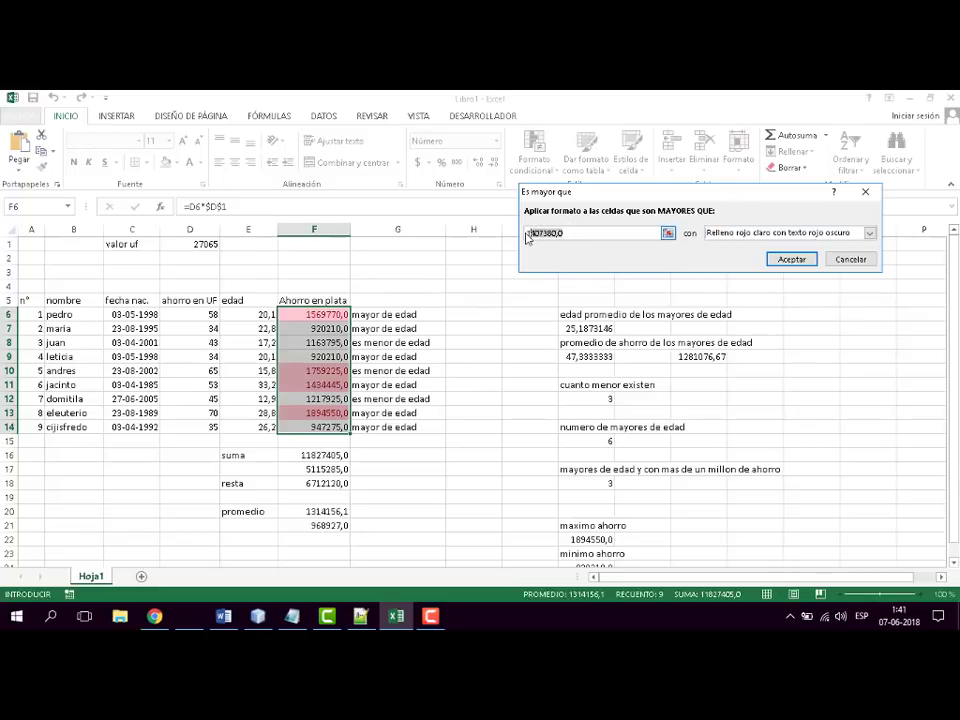
pyautogui.write('1500')
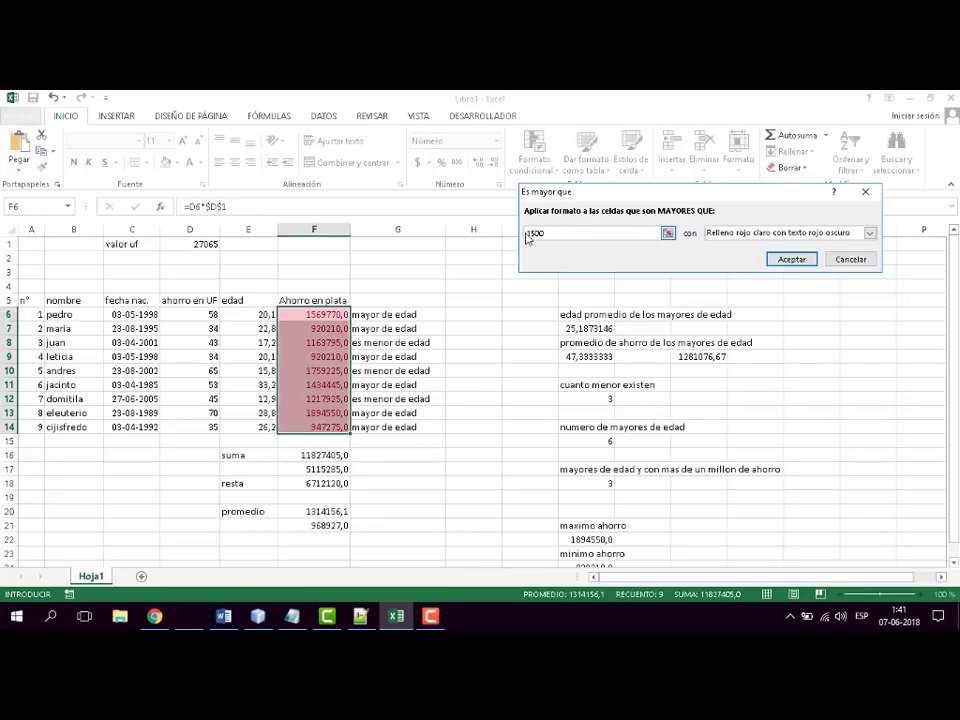
pyautogui.write('000')
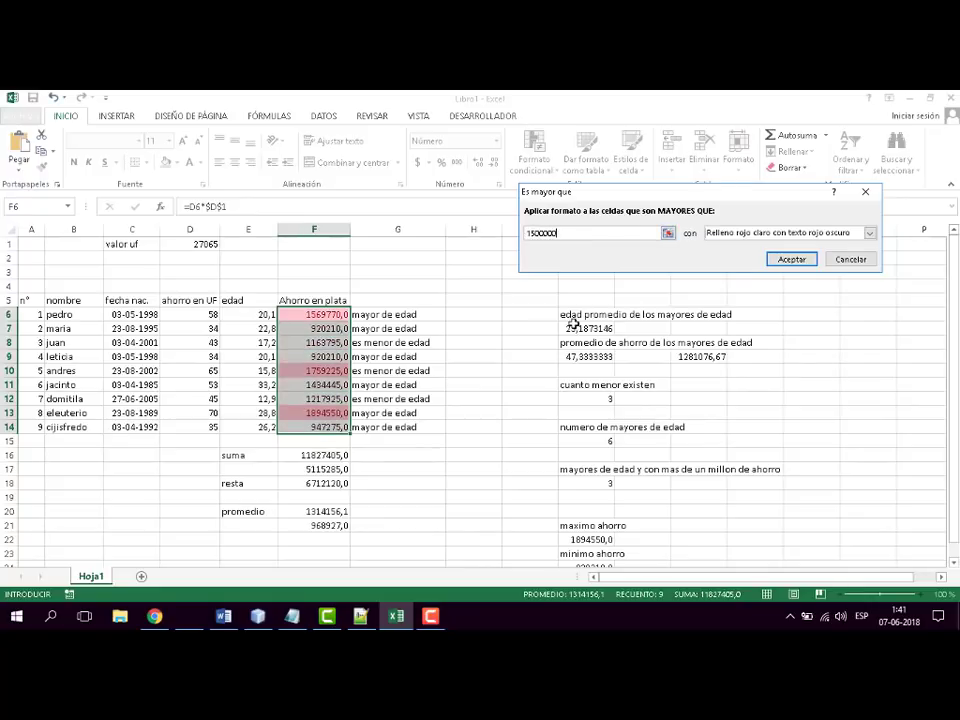
# - Give the greater-than rule the format "Relleno verde con texto verde oscuro" and apply it
pyautogui.click(870, 233)
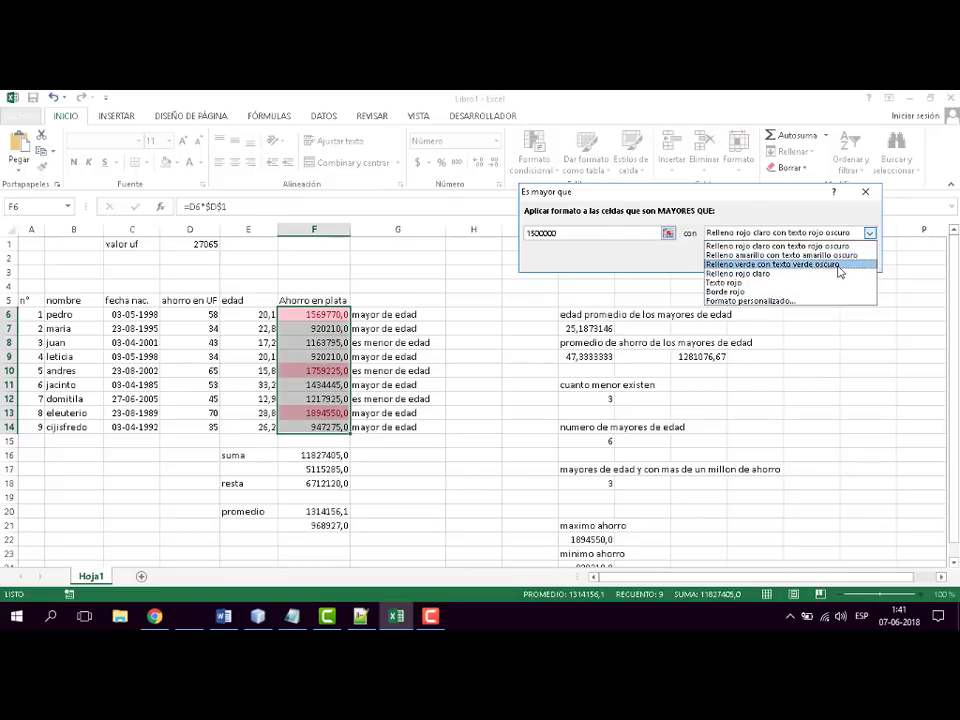
pyautogui.click(839, 266)
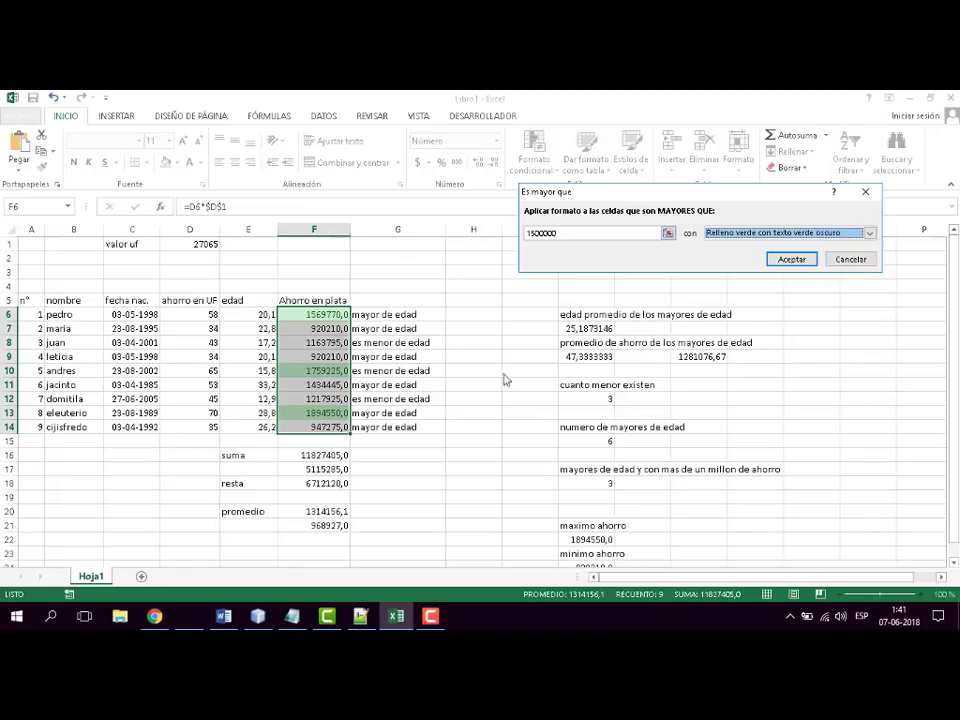
pyautogui.click(791, 259)
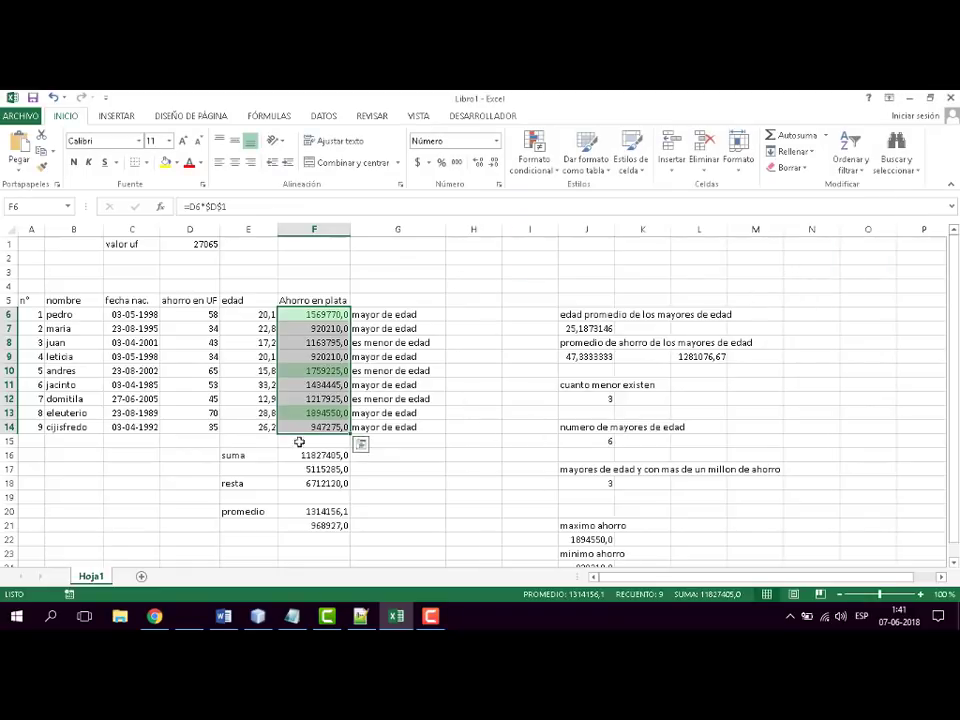
pyautogui.click(433, 495)
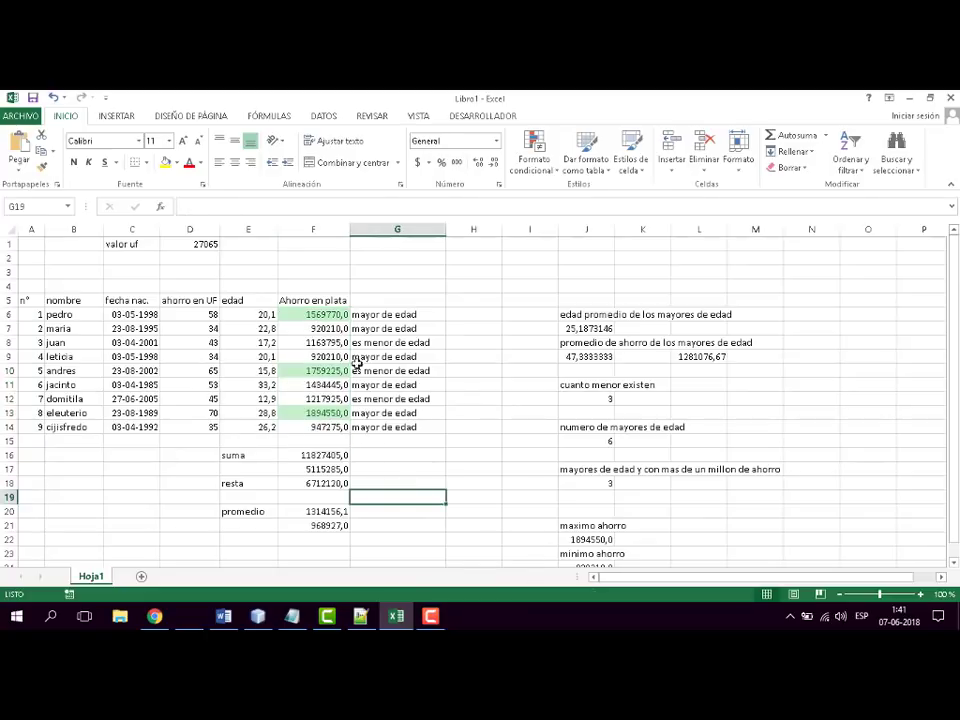
pyautogui.click(332, 314)
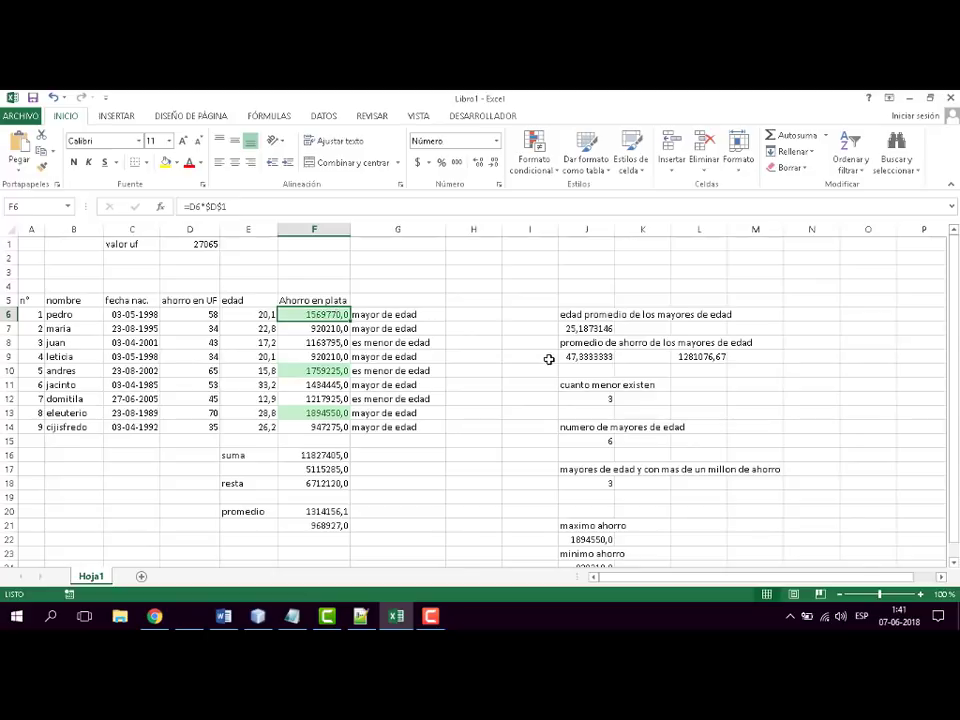
pyautogui.click(540, 400)
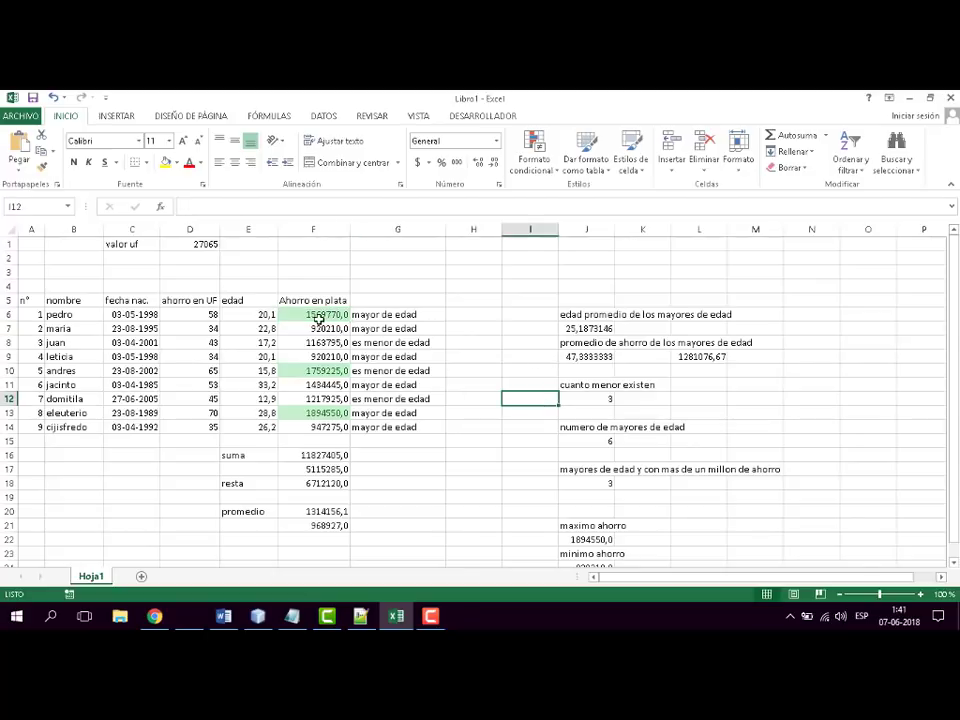
# - Start an "Es menor que" conditional formatting rule on the Ahorro en plata values F6:F14 with the threshold 1000000
pyautogui.moveTo(318, 318); pyautogui.dragTo(321, 426)
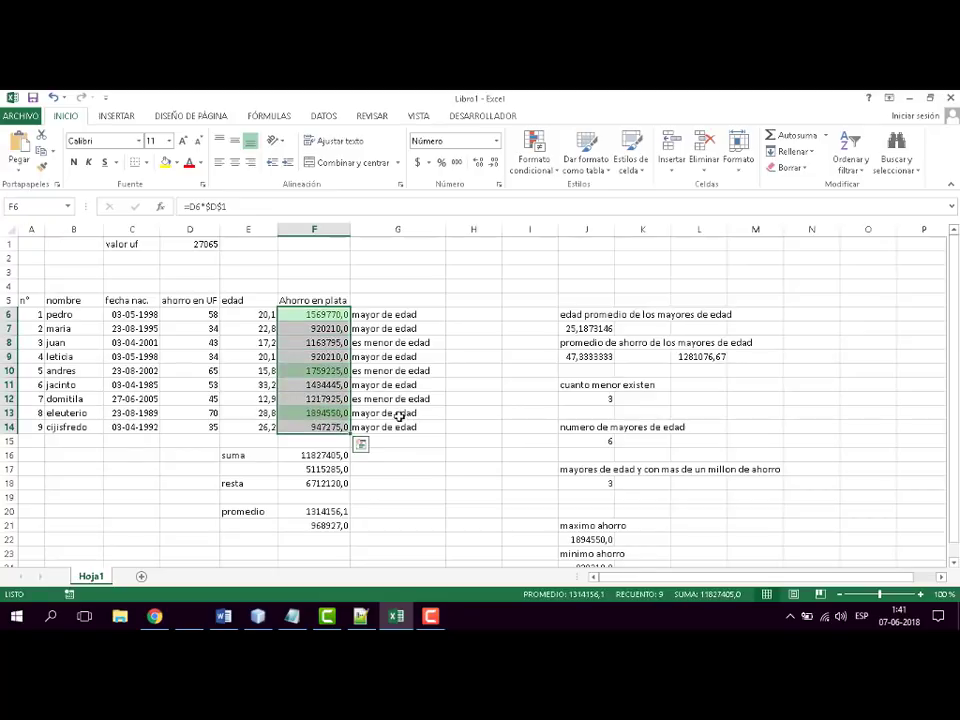
pyautogui.click(557, 176)
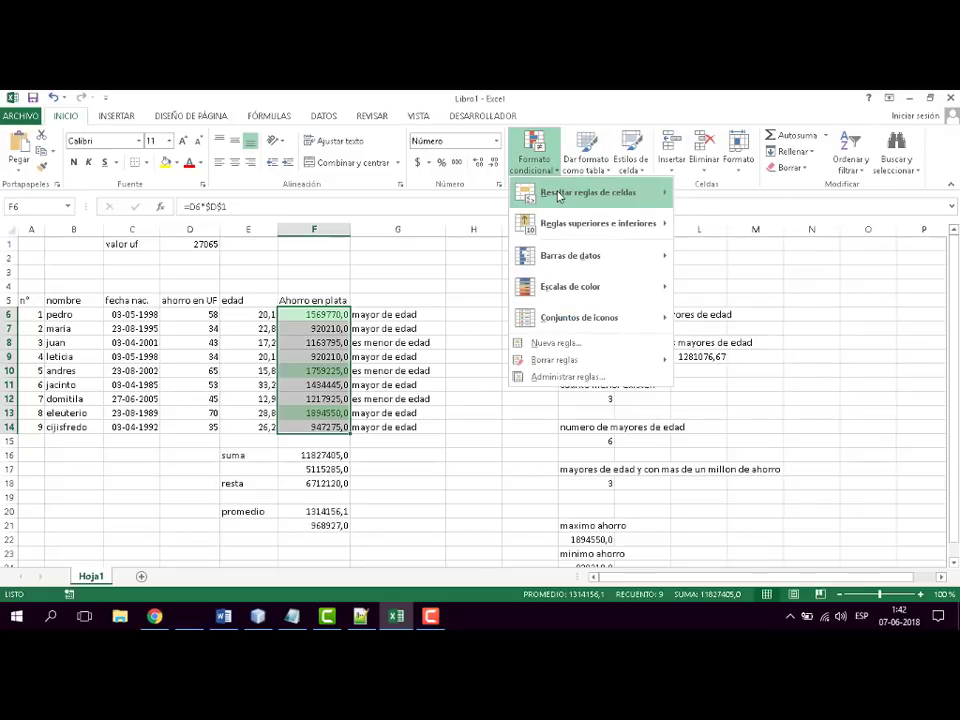
pyautogui.moveTo(600, 192)
pyautogui.click(735, 225)
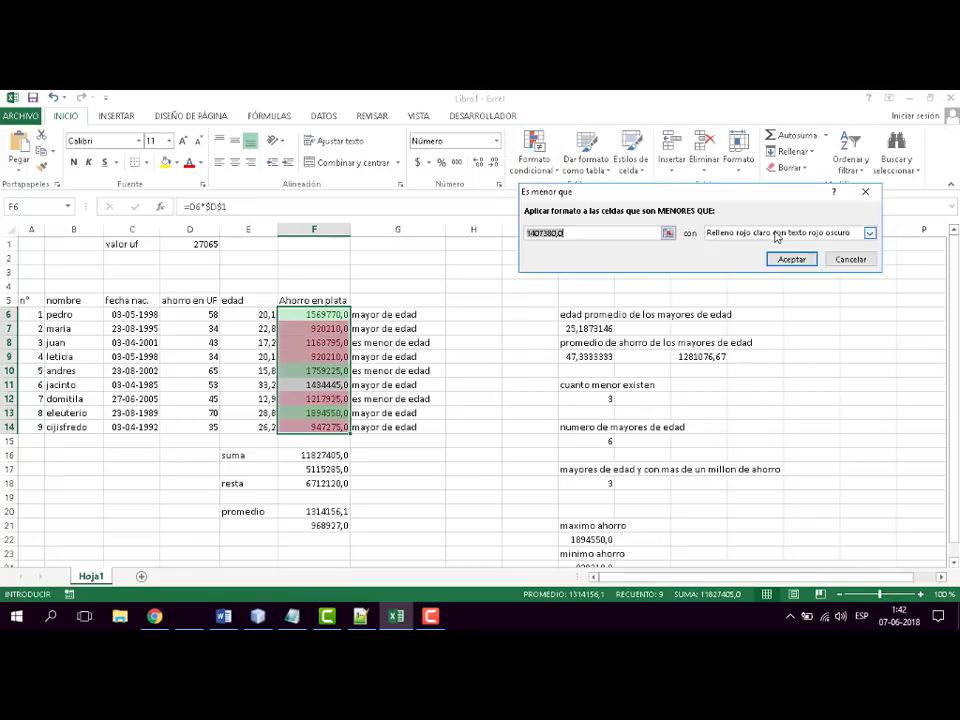
pyautogui.click(577, 231)
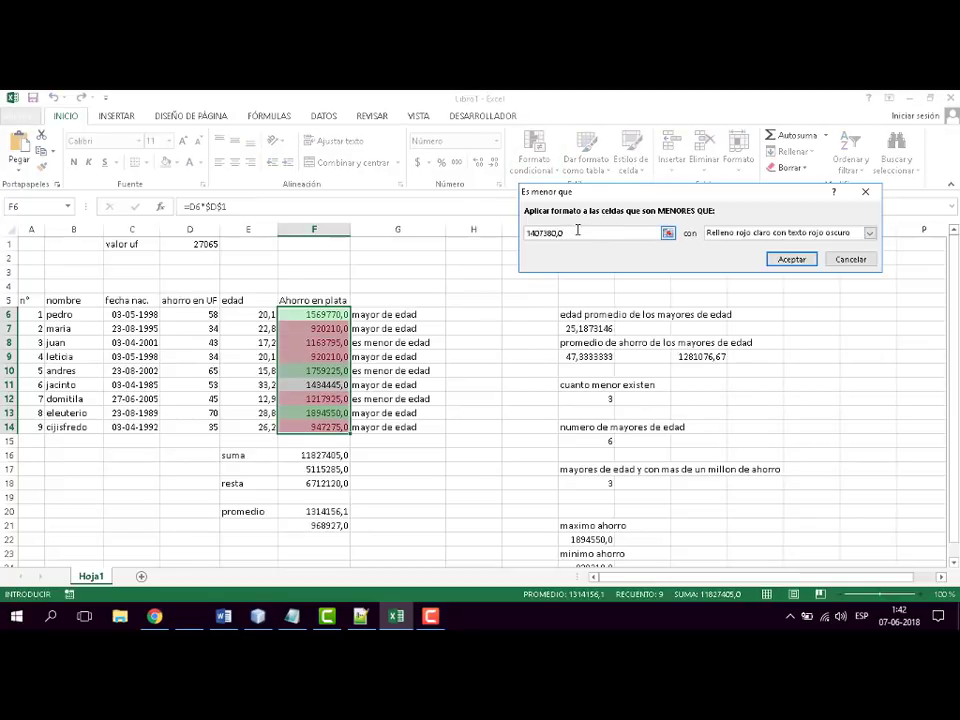
pyautogui.write('10')
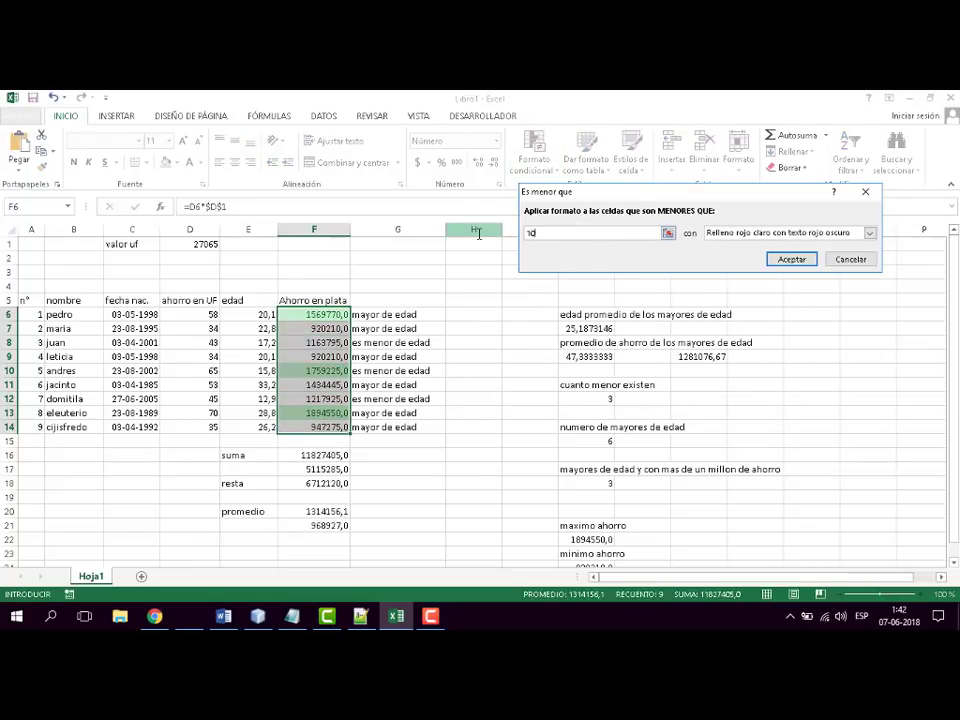
pyautogui.write('00000')
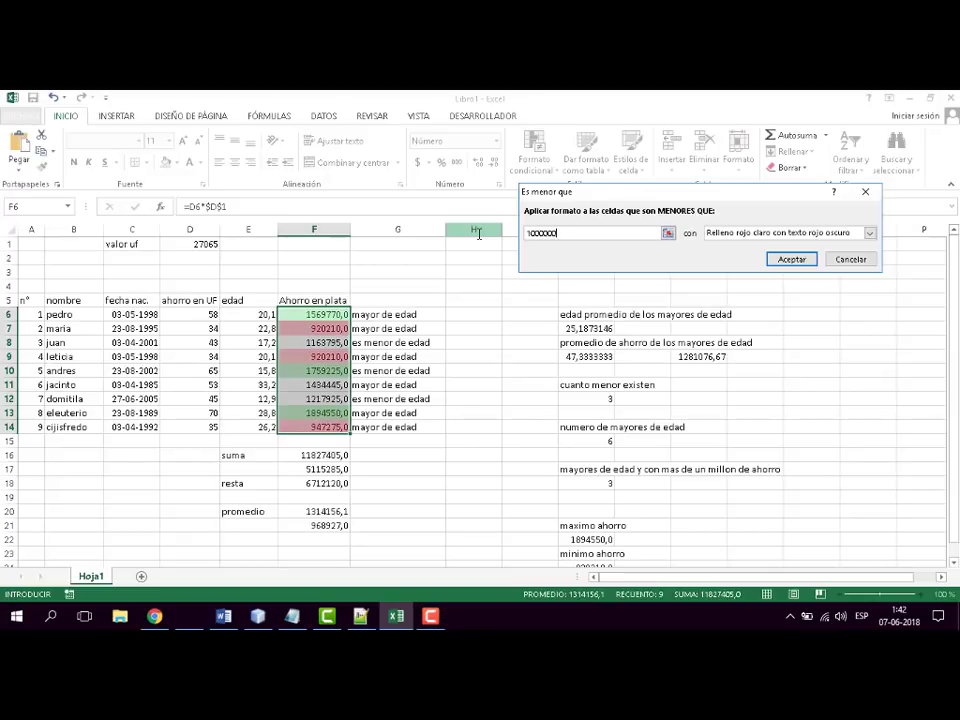
# - Give the less-than rule a custom format with red, bold (Negrita) text and apply it
pyautogui.click(870, 233)
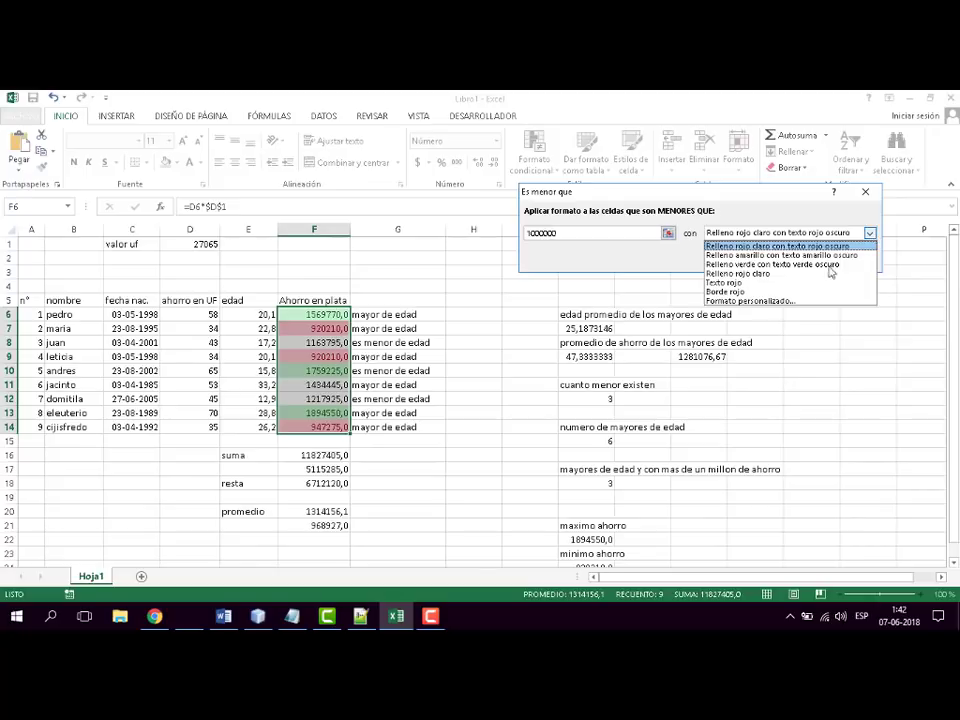
pyautogui.click(761, 301)
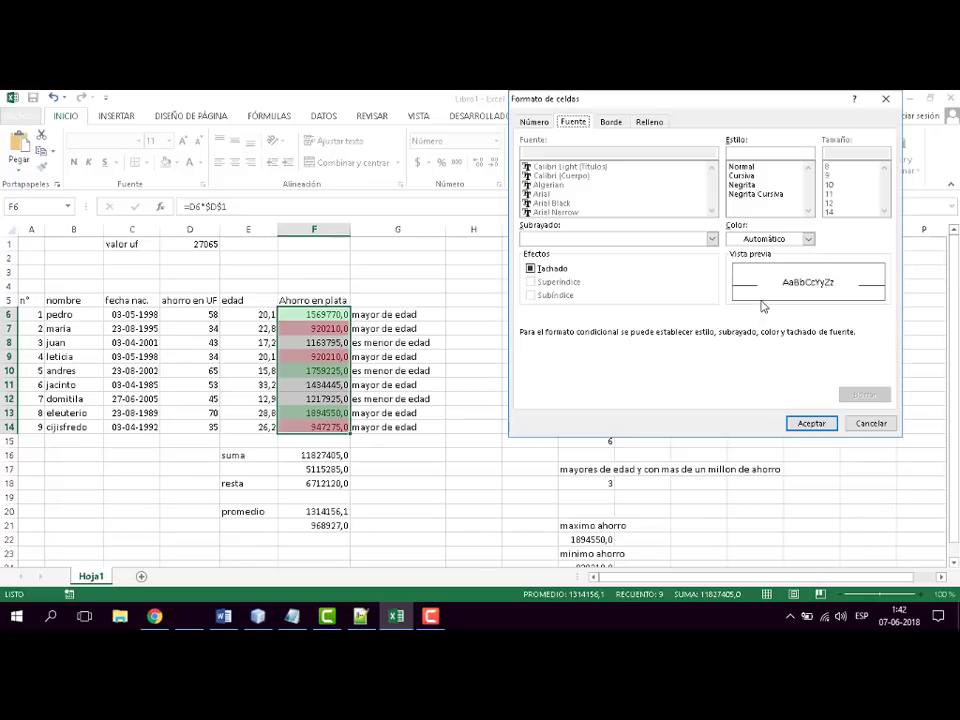
pyautogui.click(788, 239)
pyautogui.click(745, 366)
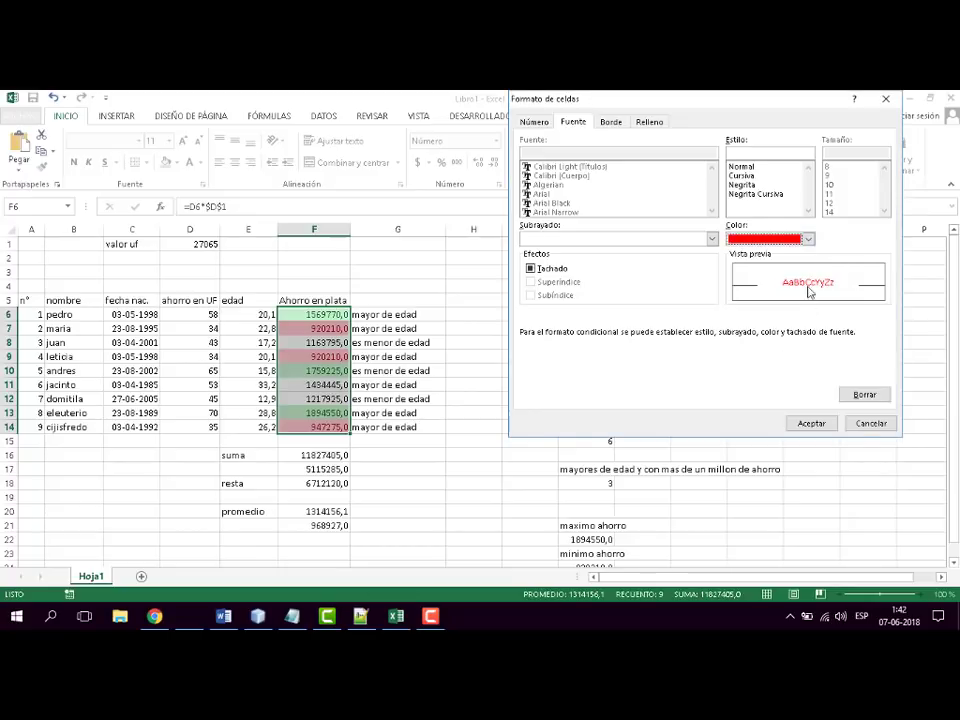
pyautogui.click(746, 186)
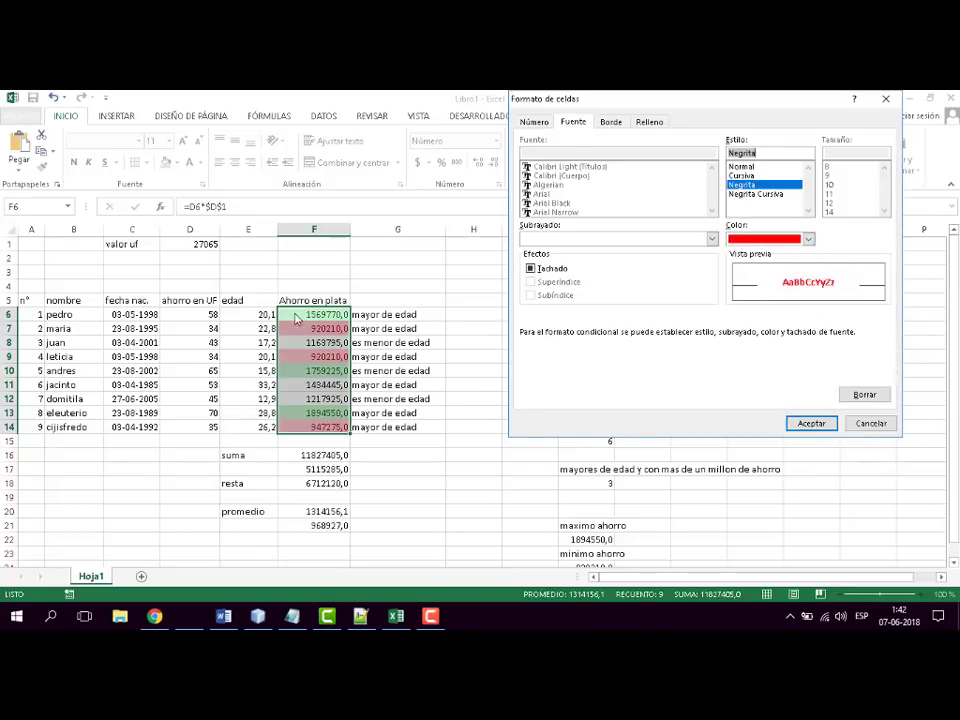
pyautogui.click(810, 424)
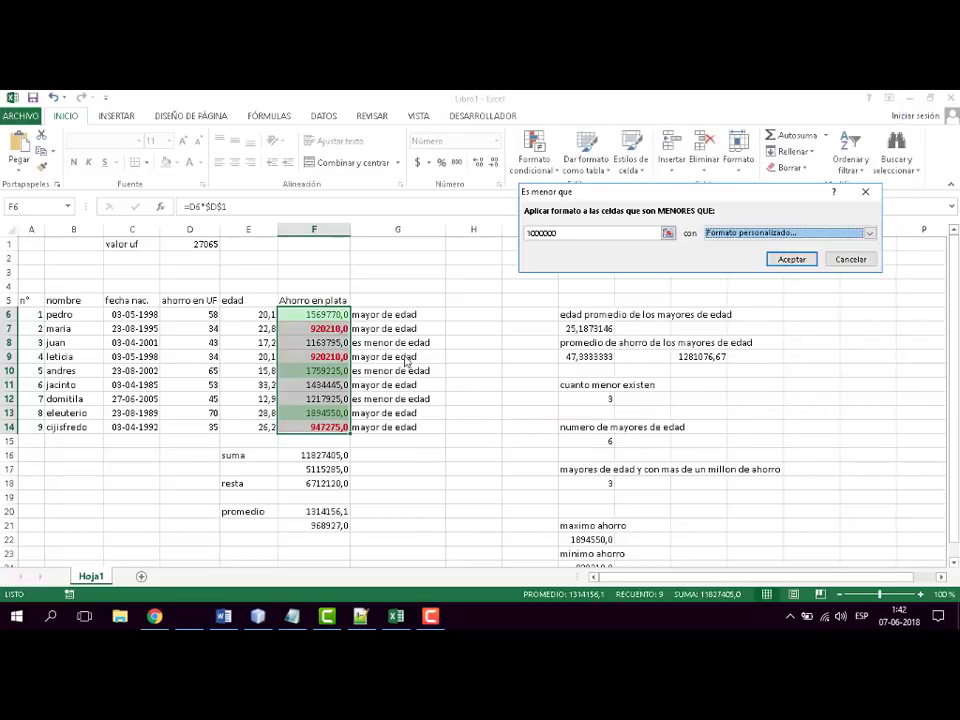
pyautogui.click(791, 259)
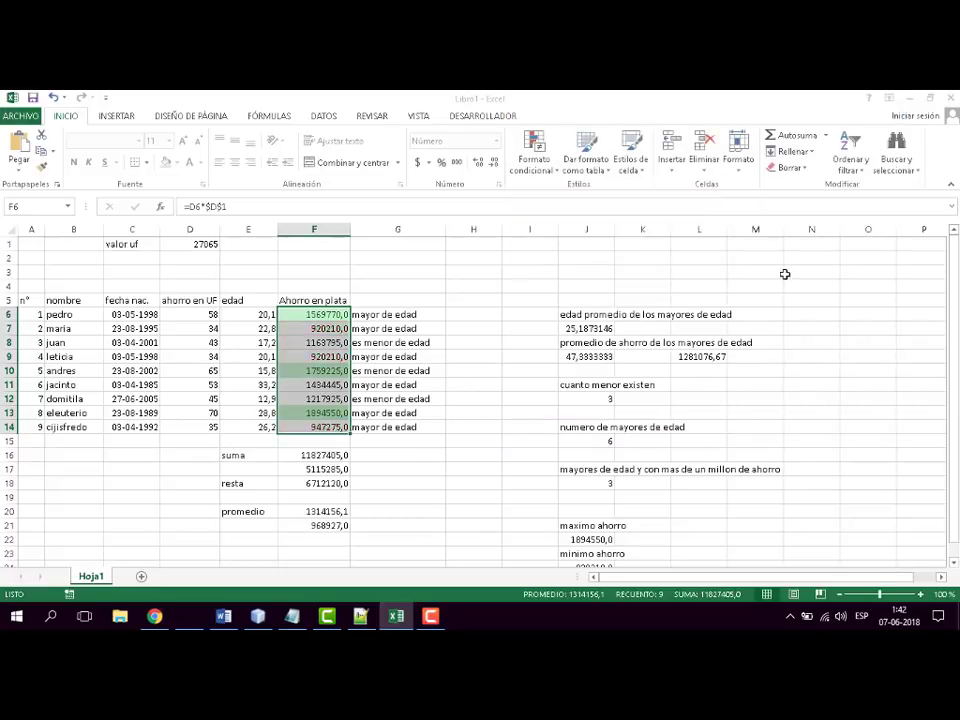
pyautogui.click(826, 380)
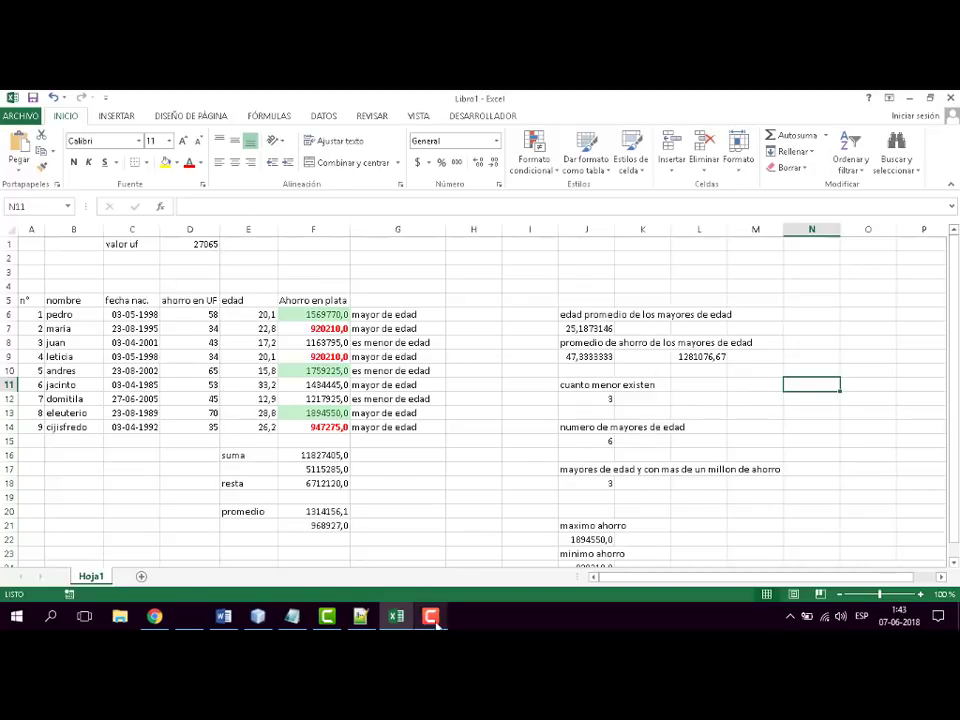
pyautogui.click(225, 617)
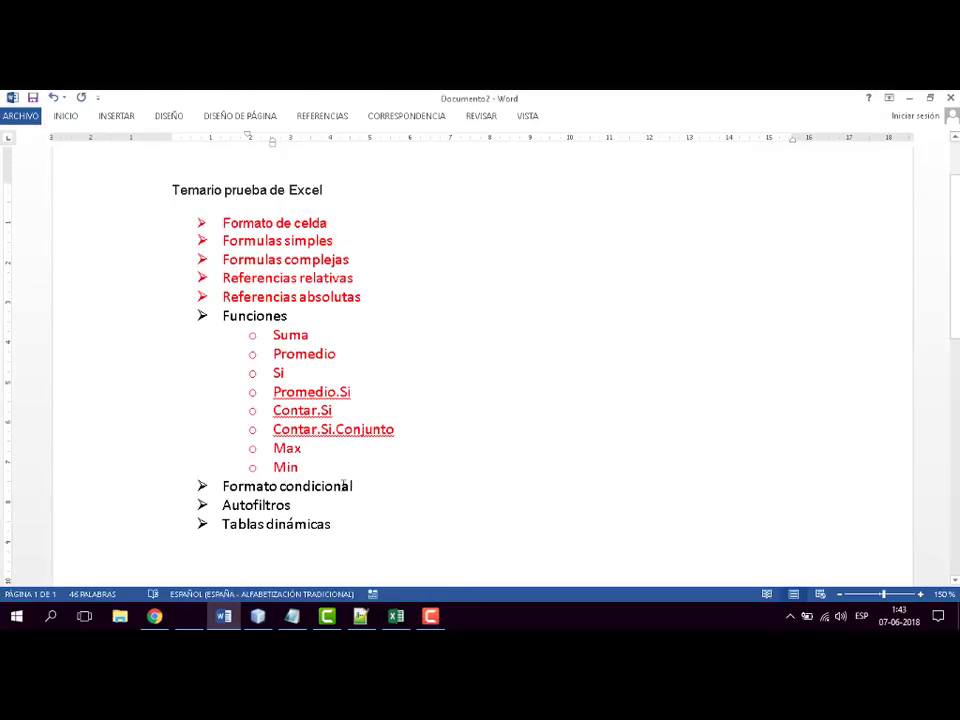
pyautogui.moveTo(344, 485); pyautogui.dragTo(212, 486)
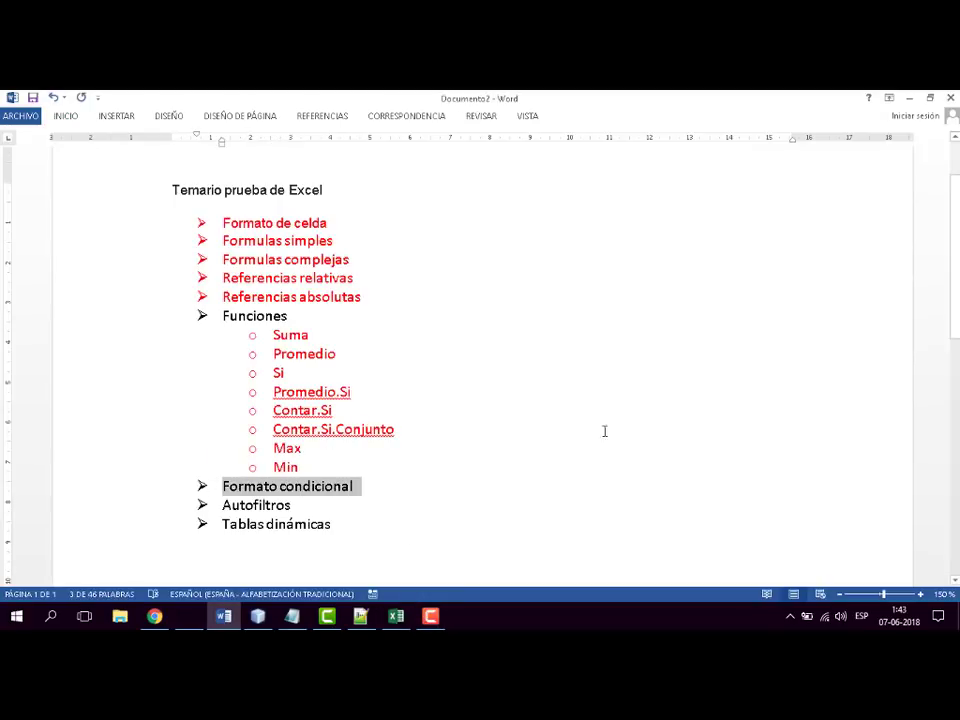
pyautogui.click(395, 616)
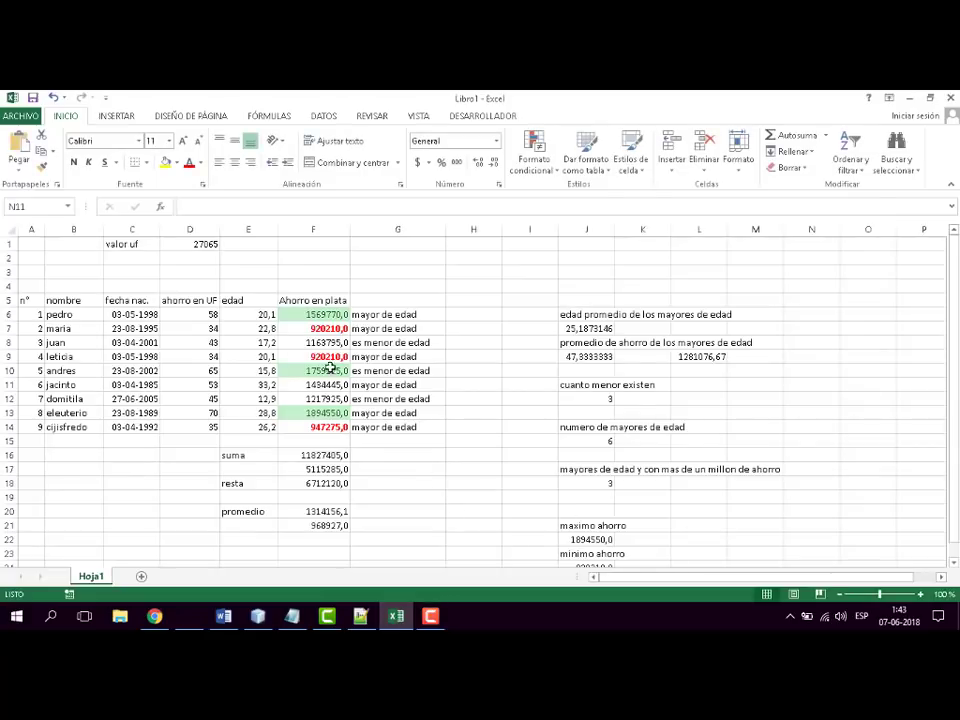
# - Open the conditional formatting rules manager for the Ahorro en plata values F6:F14 and select the greater-than-1500000 rule
pyautogui.moveTo(322, 314); pyautogui.dragTo(322, 427)
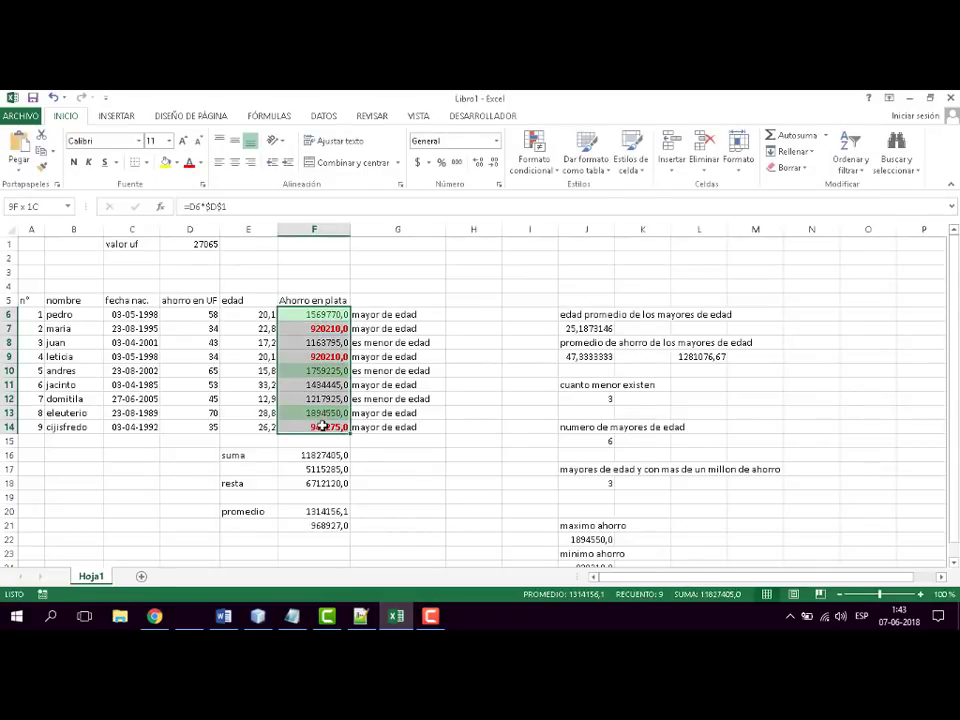
pyautogui.click(558, 172)
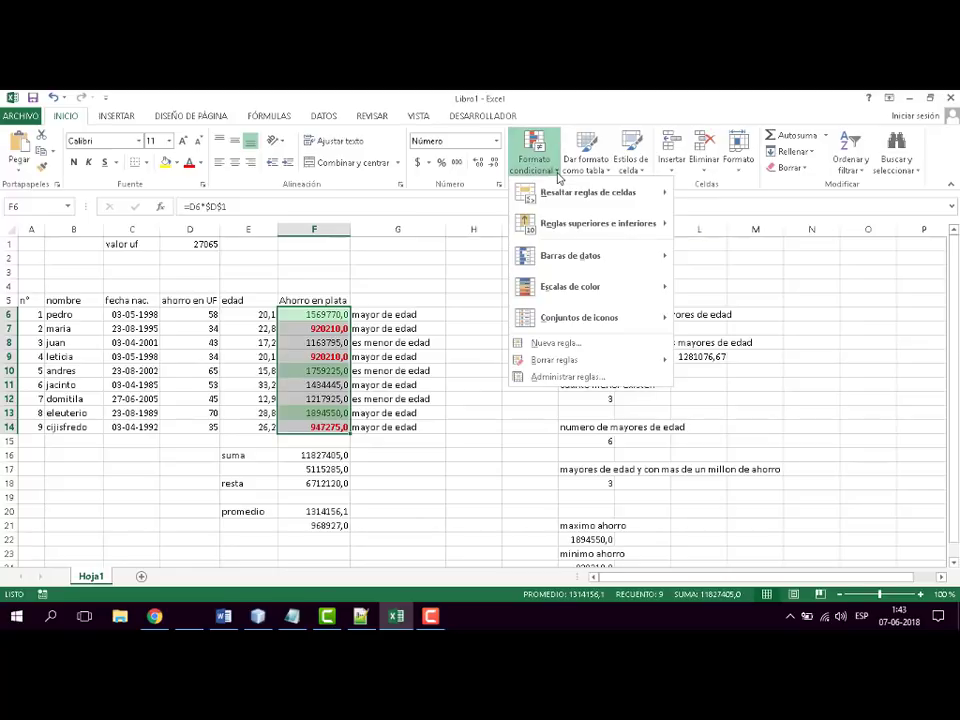
pyautogui.click(566, 377)
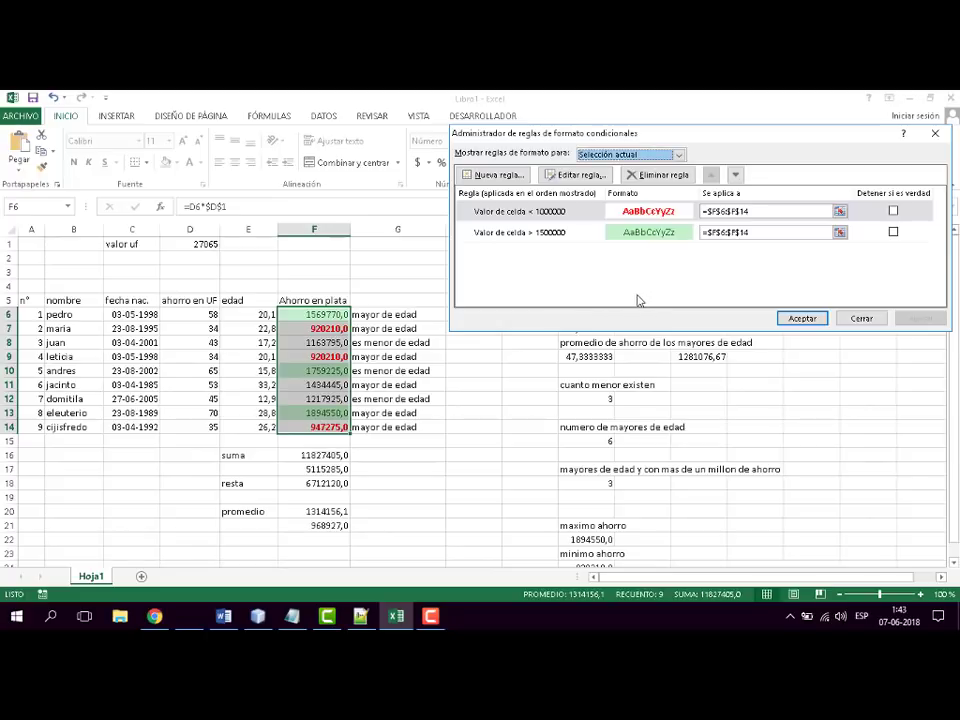
pyautogui.click(558, 236)
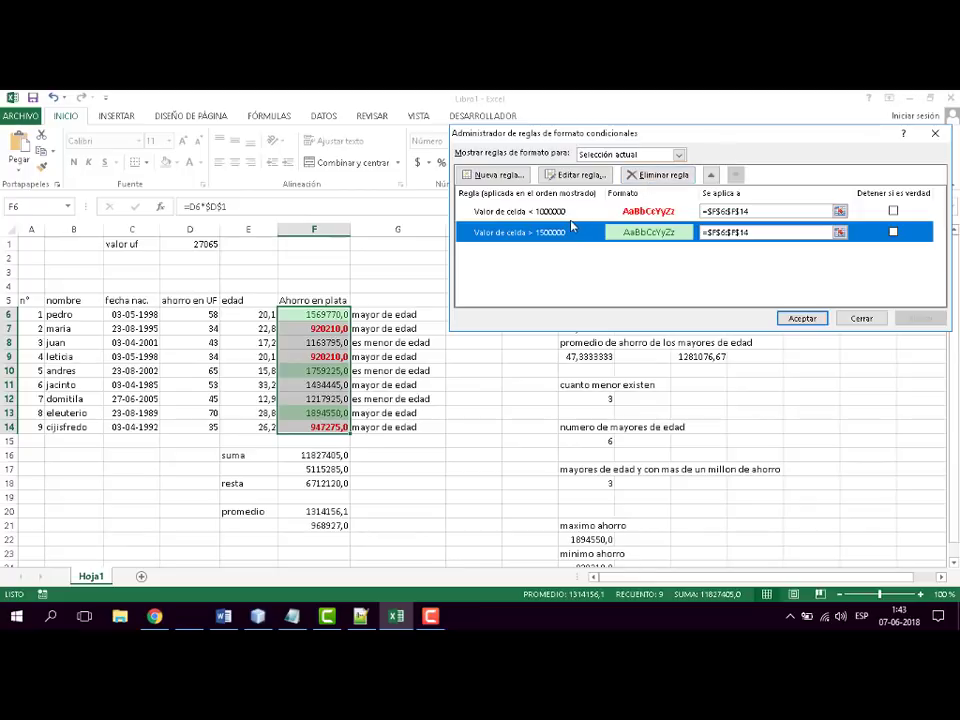
pyautogui.click(571, 214)
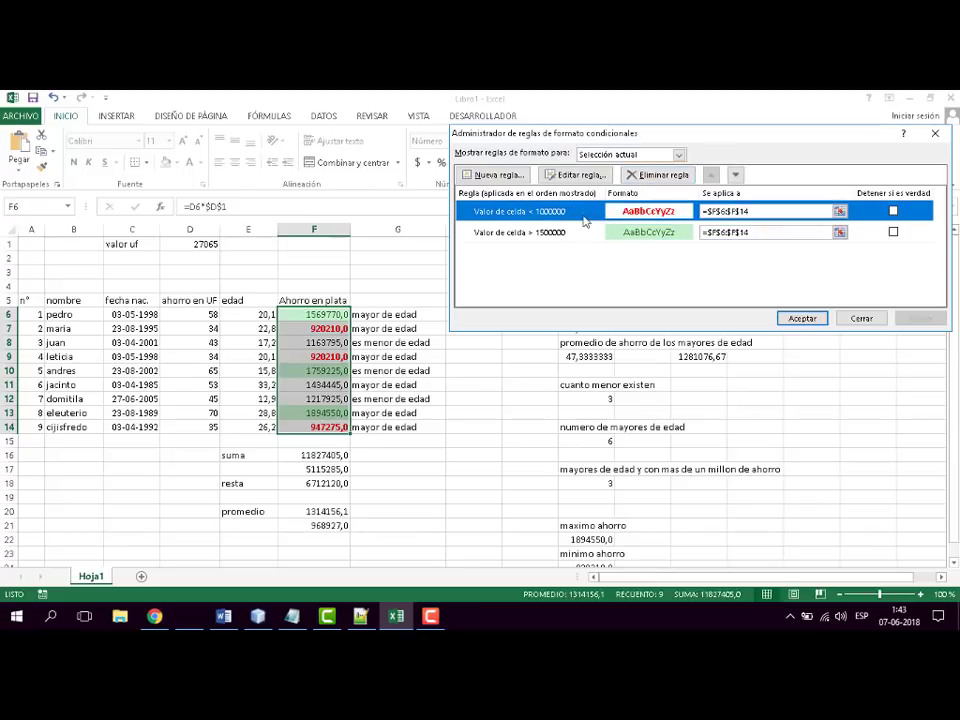
pyautogui.click(600, 236)
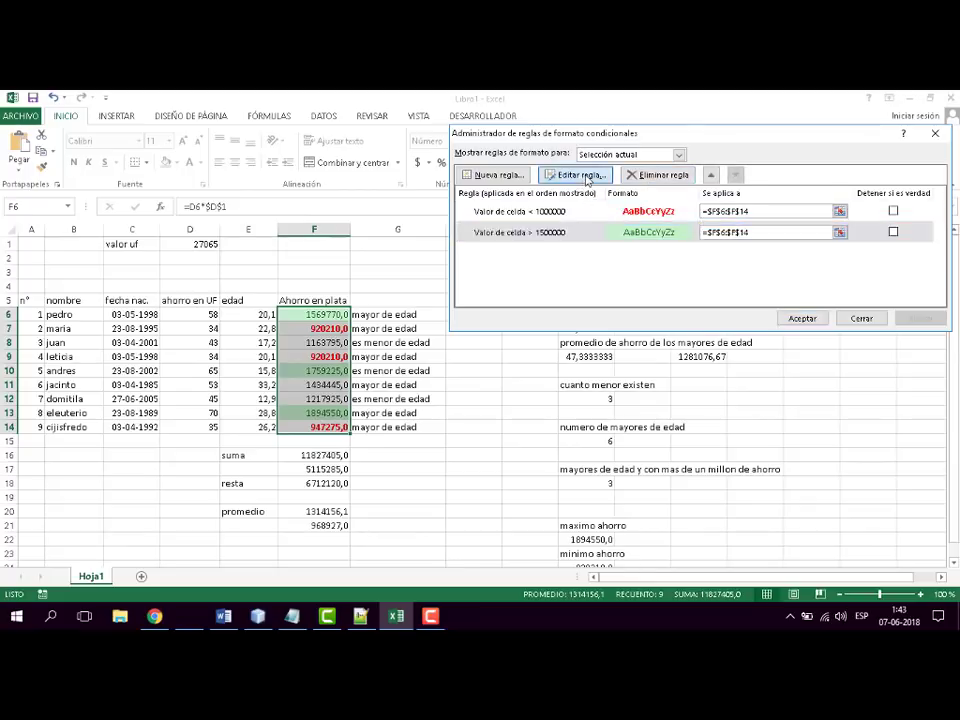
# - Edit the greater-than-1500000 rule to use the Negrita font style, apply the change and close the rules manager
pyautogui.click(575, 175)
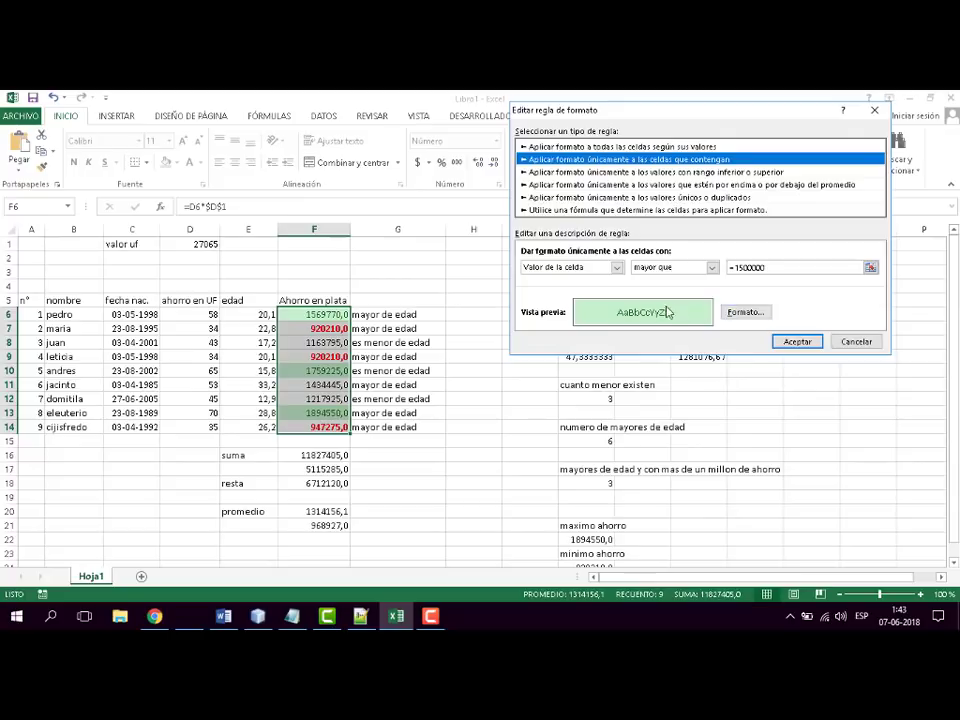
pyautogui.click(752, 314)
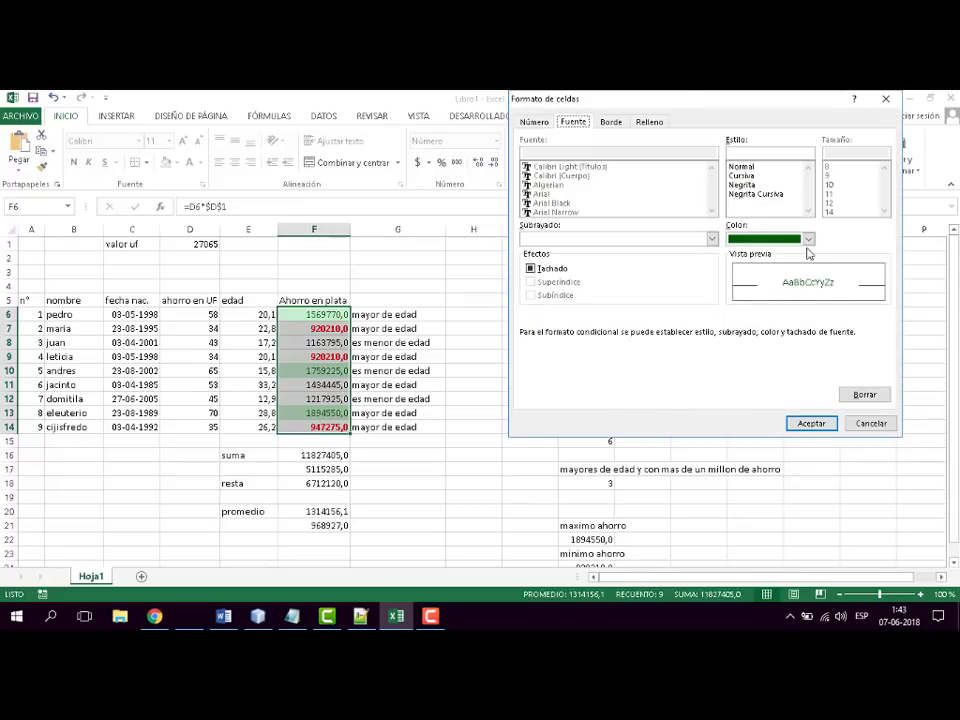
pyautogui.click(742, 184)
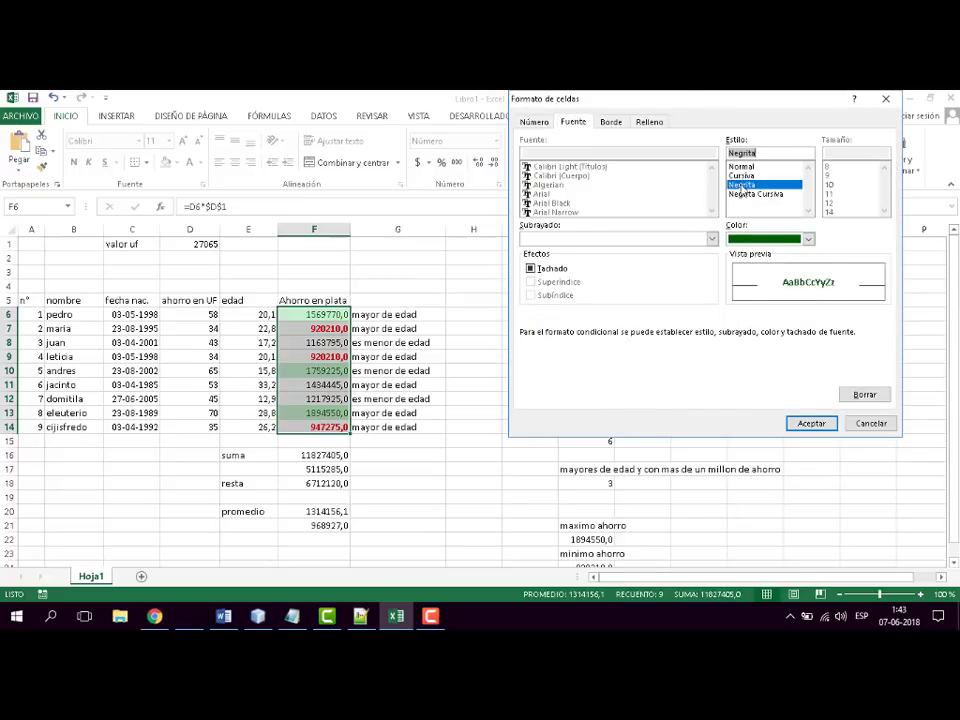
pyautogui.click(813, 424)
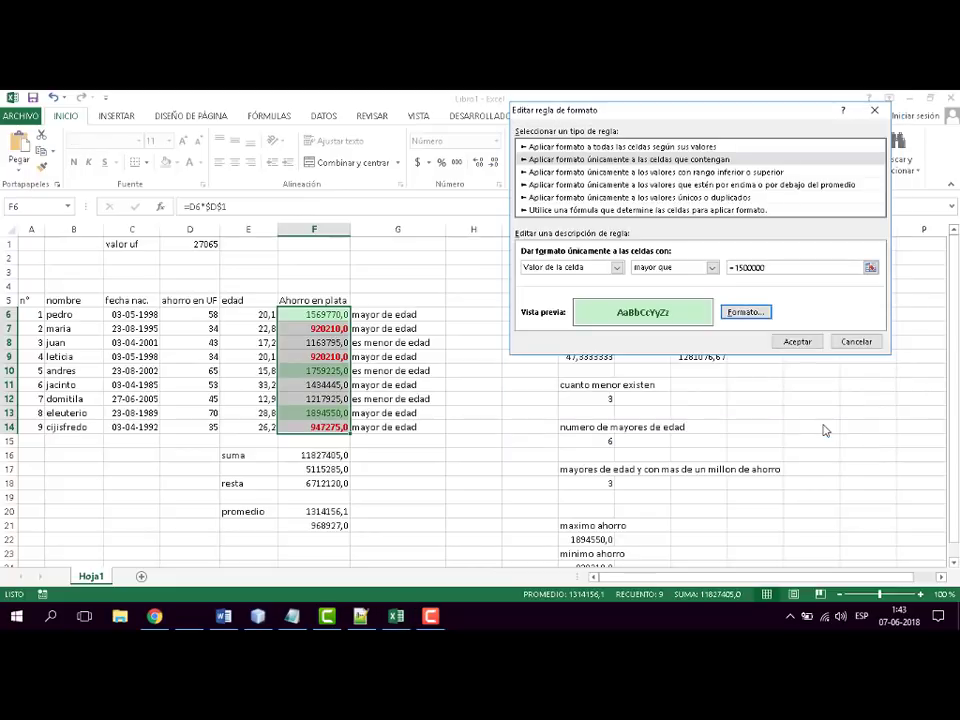
pyautogui.click(798, 343)
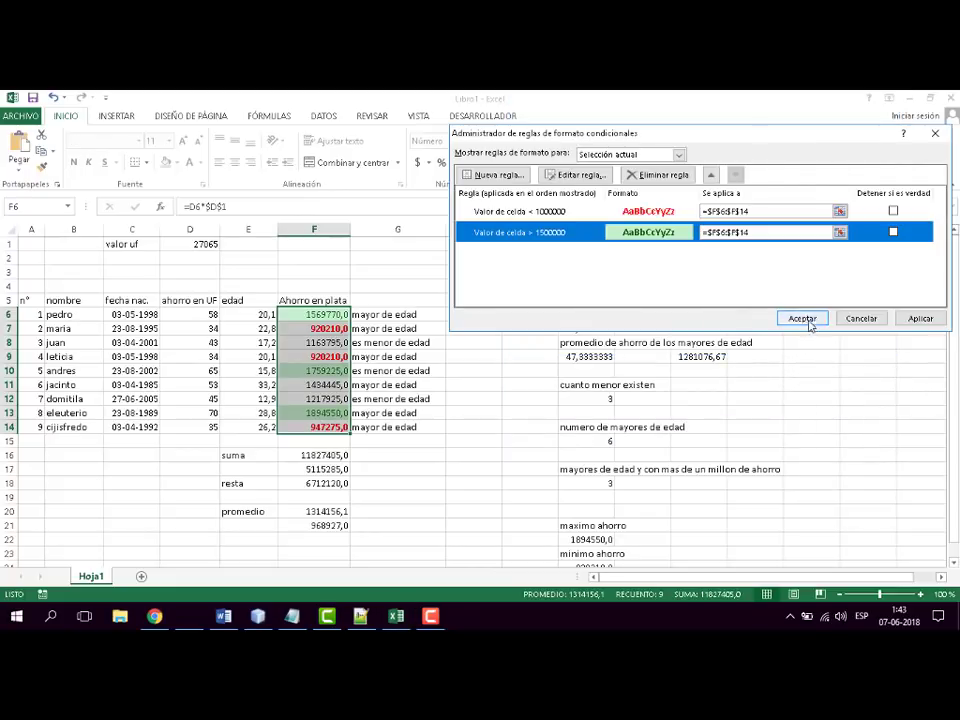
pyautogui.click(923, 320)
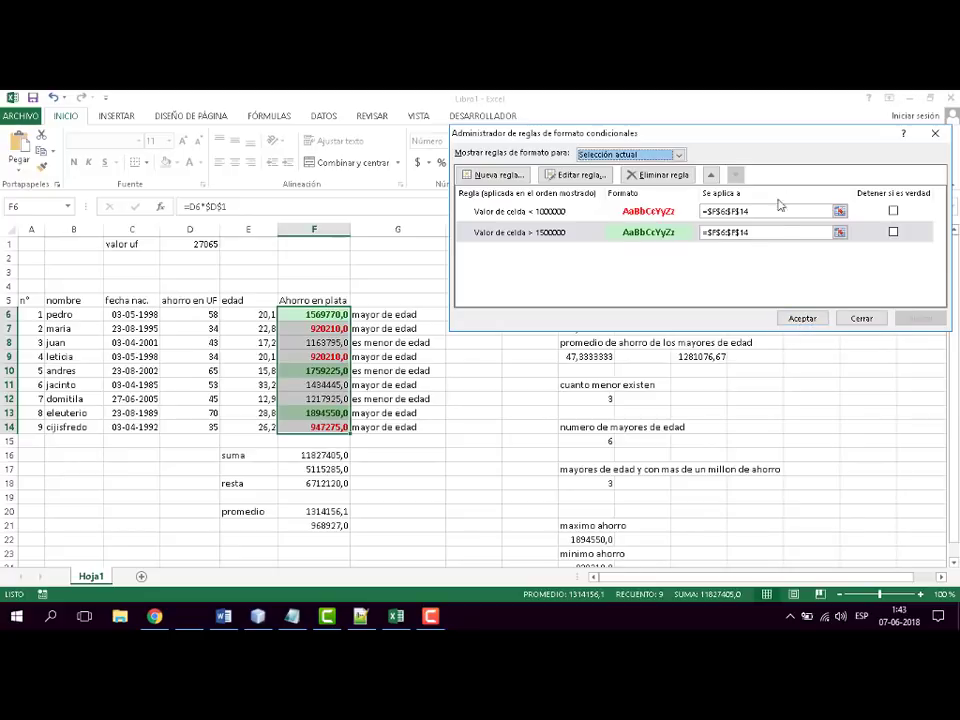
pyautogui.click(606, 213)
pyautogui.click(595, 232)
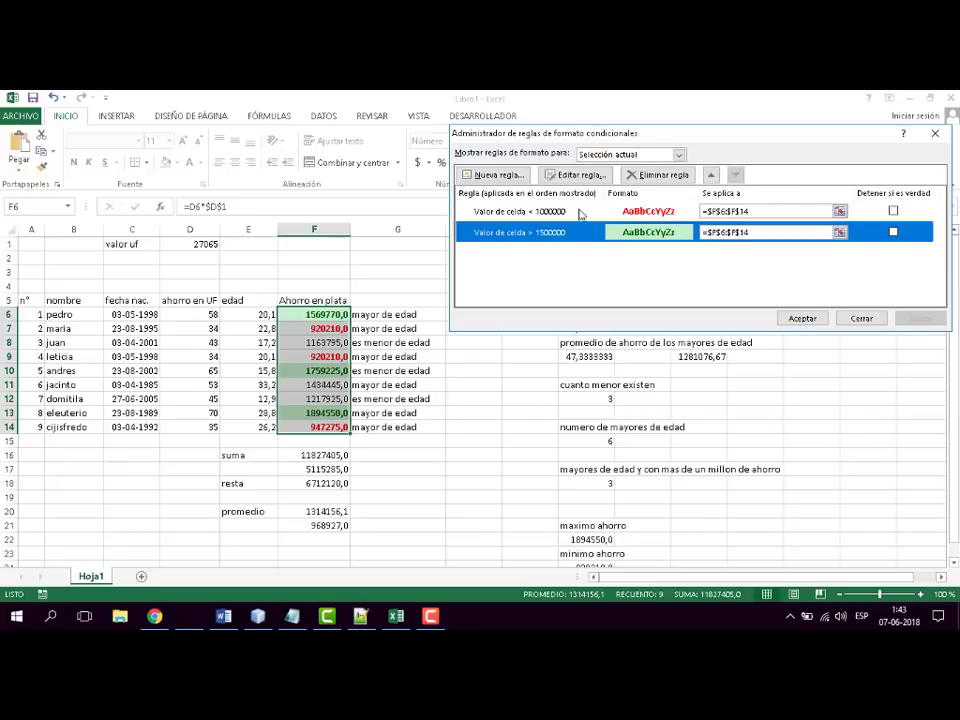
pyautogui.click(580, 212)
pyautogui.click(566, 236)
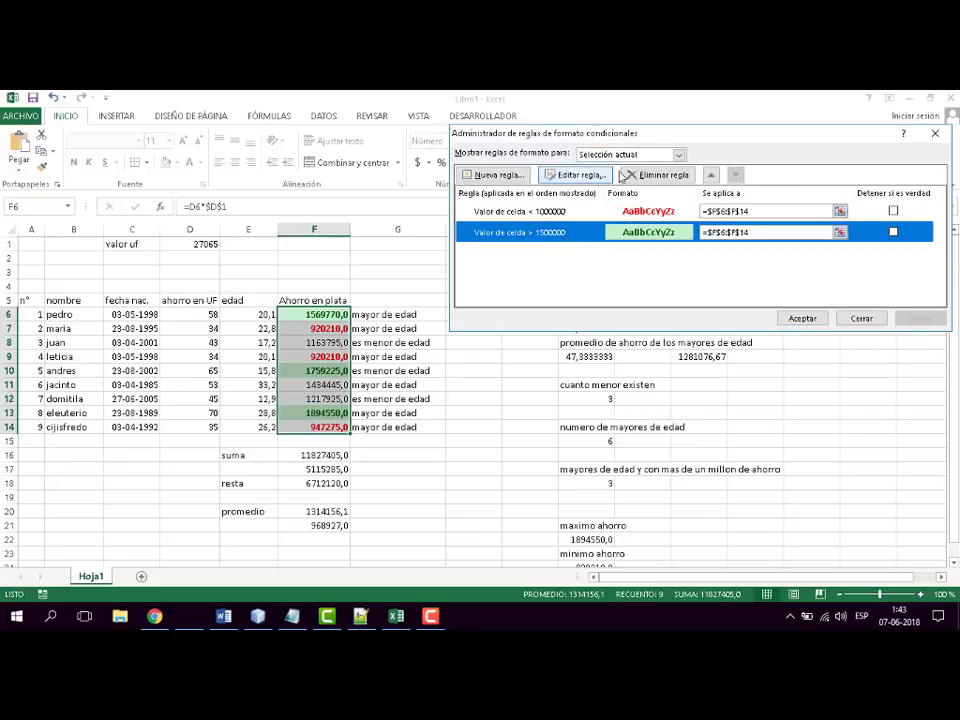
pyautogui.click(802, 318)
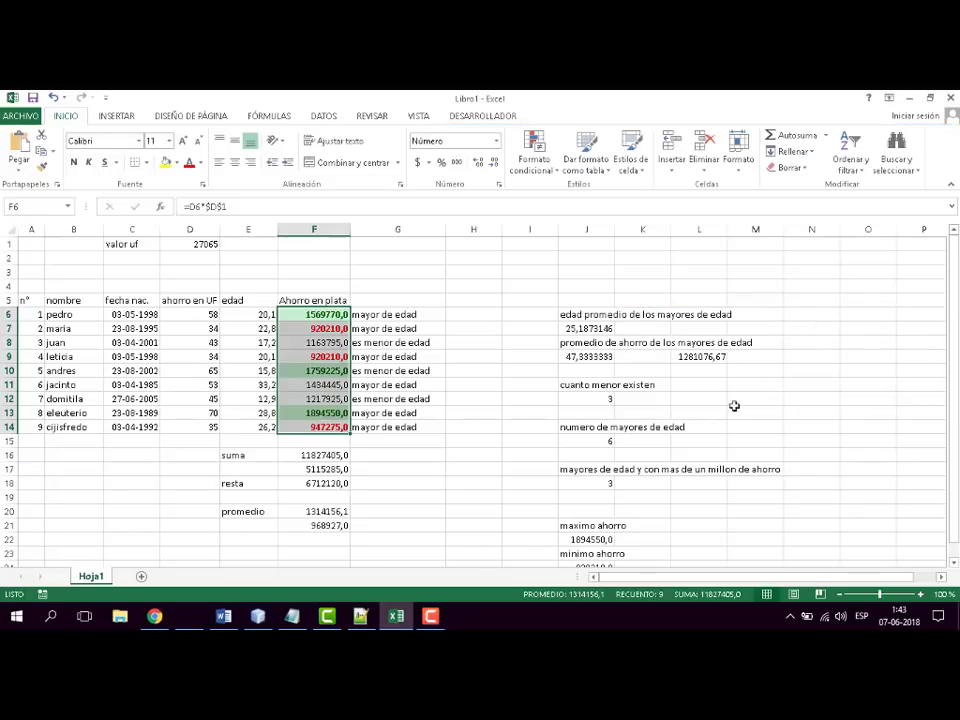
pyautogui.click(600, 398)
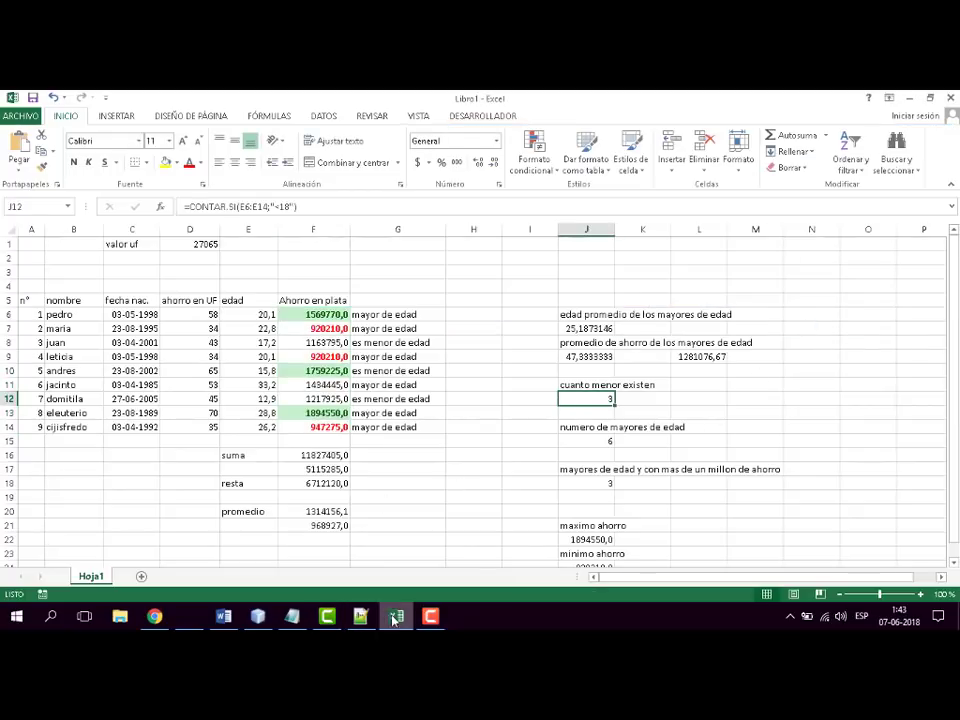
# - Switch to the Word syllabus and color the "Formato condicional" item red
pyautogui.click(396, 618)
pyautogui.moveTo(401, 482); pyautogui.dragTo(216, 486)
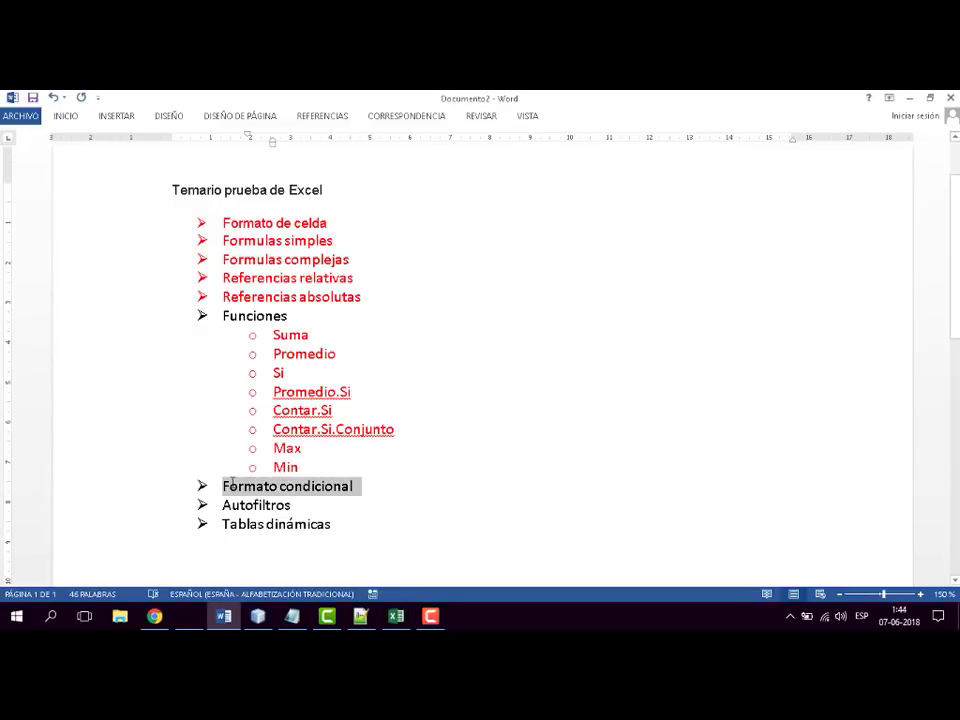
pyautogui.click(66, 117)
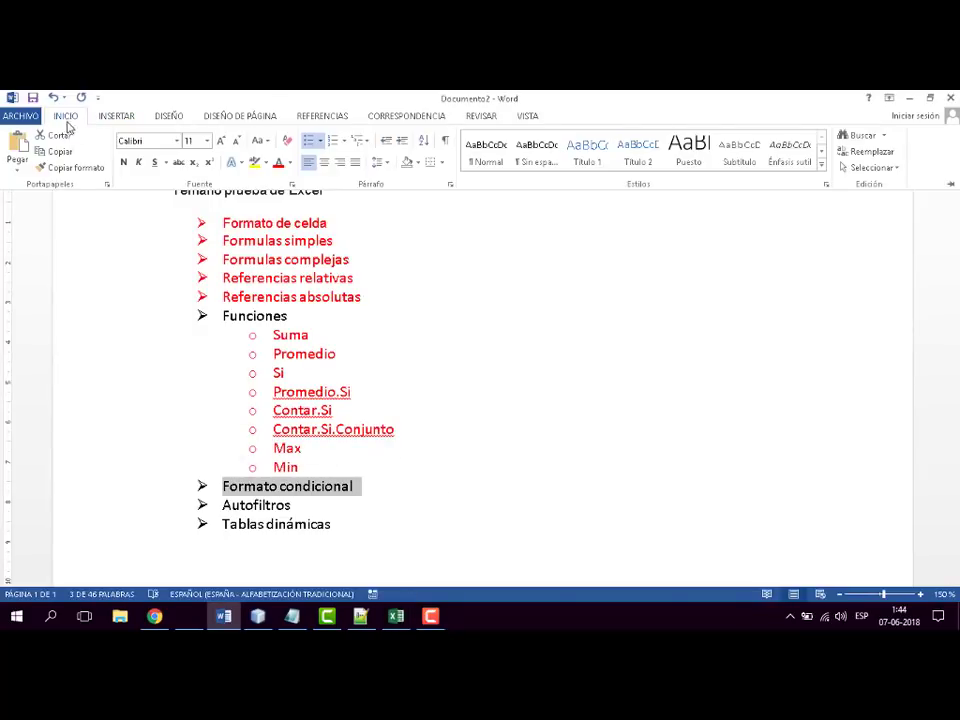
pyautogui.click(278, 162)
pyautogui.click(469, 354)
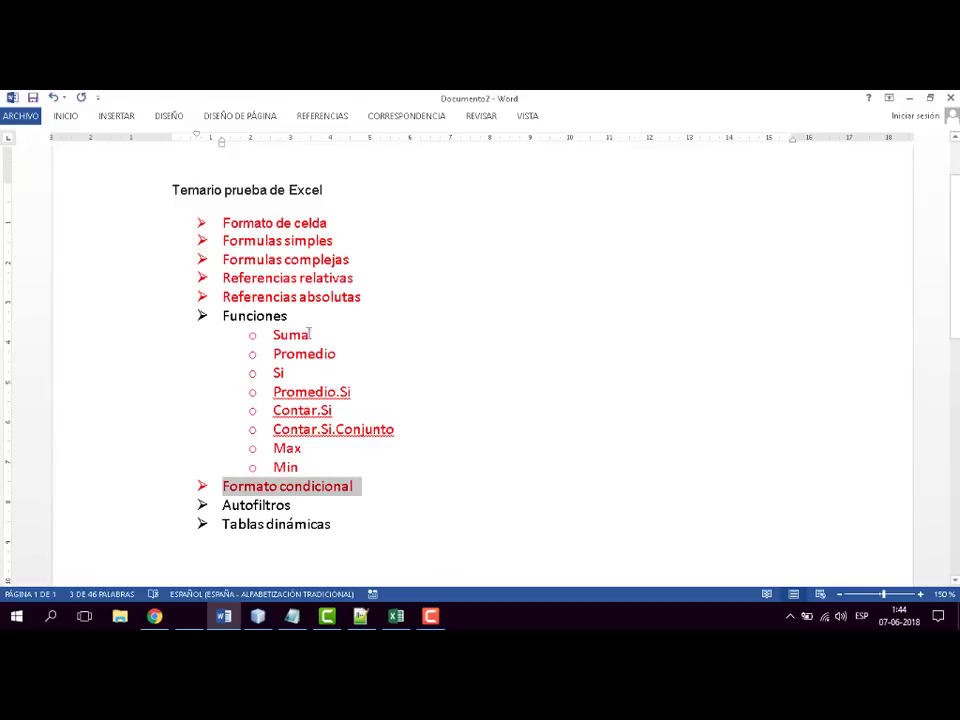
# - Color the "Funciones" item in the syllabus list red
pyautogui.moveTo(296, 316); pyautogui.dragTo(223, 315)
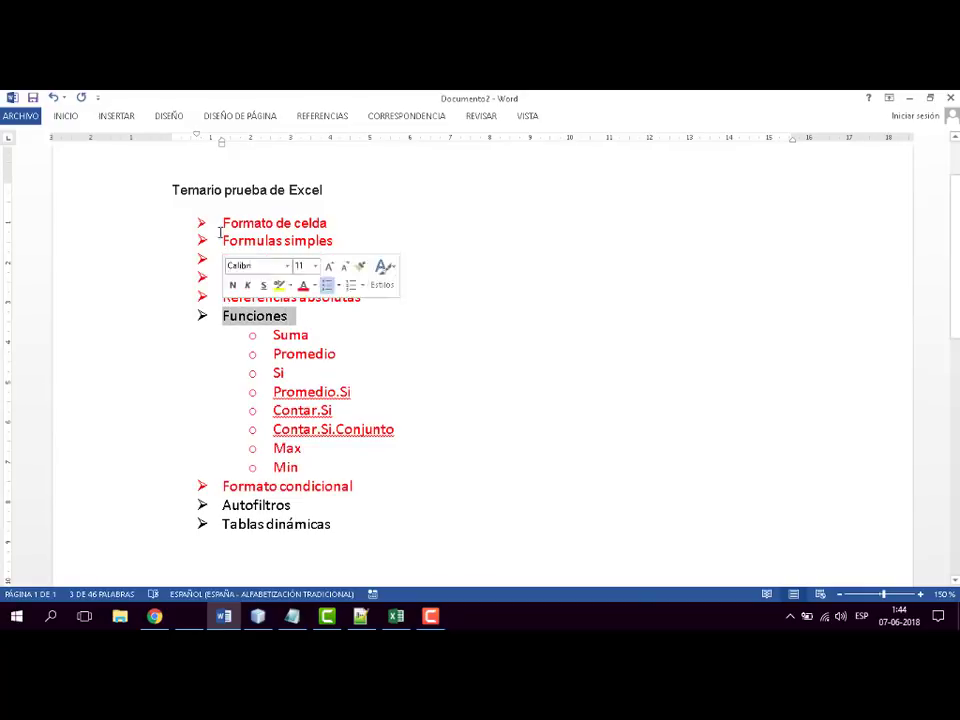
pyautogui.click(66, 117)
pyautogui.click(278, 162)
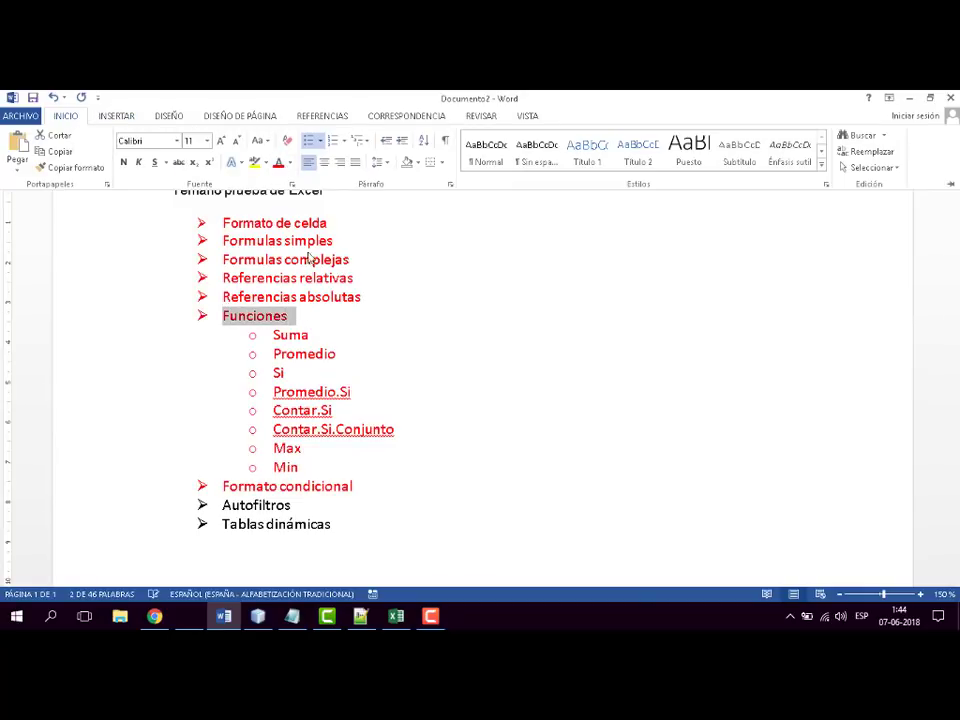
pyautogui.click(478, 378)
# - Switch back to the Excel sheet and enter the column headers "condicion" in G5 and "cuidad" in H5
pyautogui.moveTo(295, 507); pyautogui.dragTo(222, 506)
pyautogui.click(397, 617)
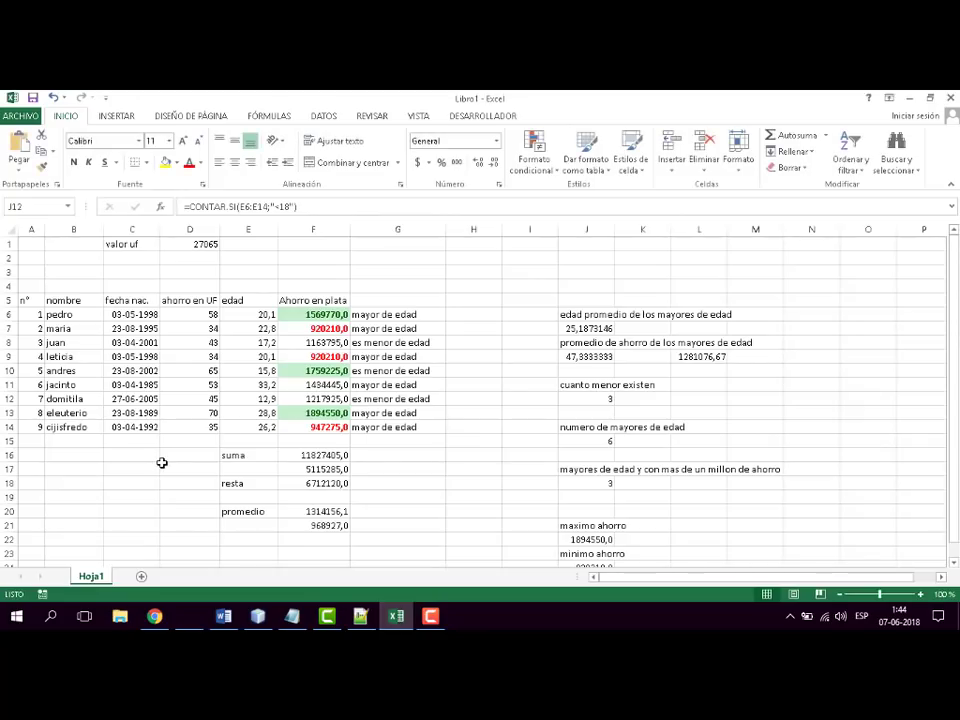
pyautogui.click(380, 298)
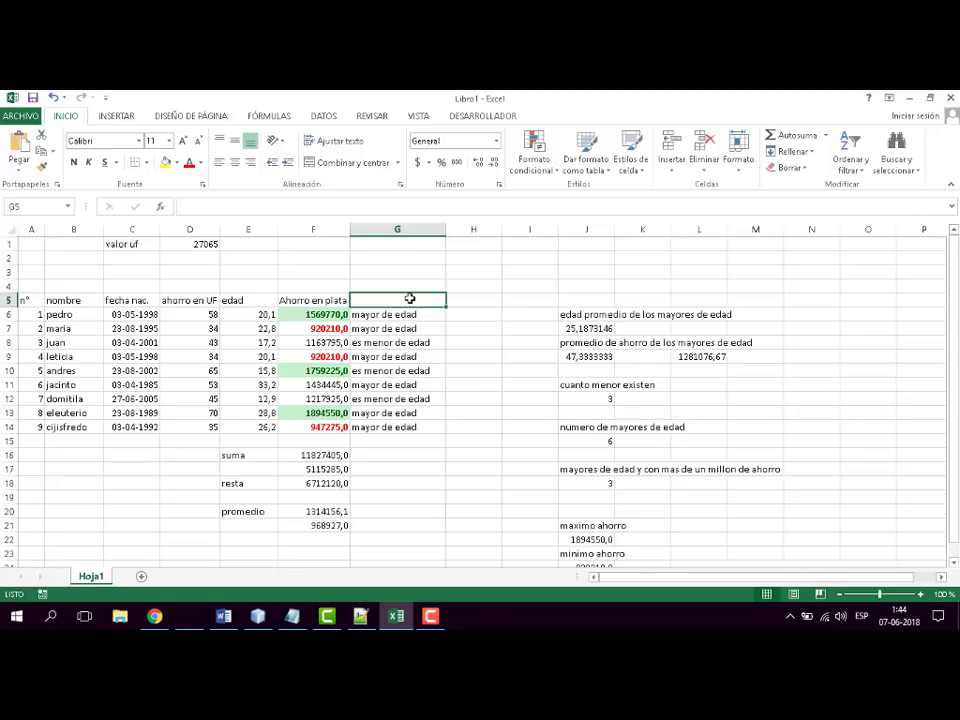
pyautogui.write('ed')
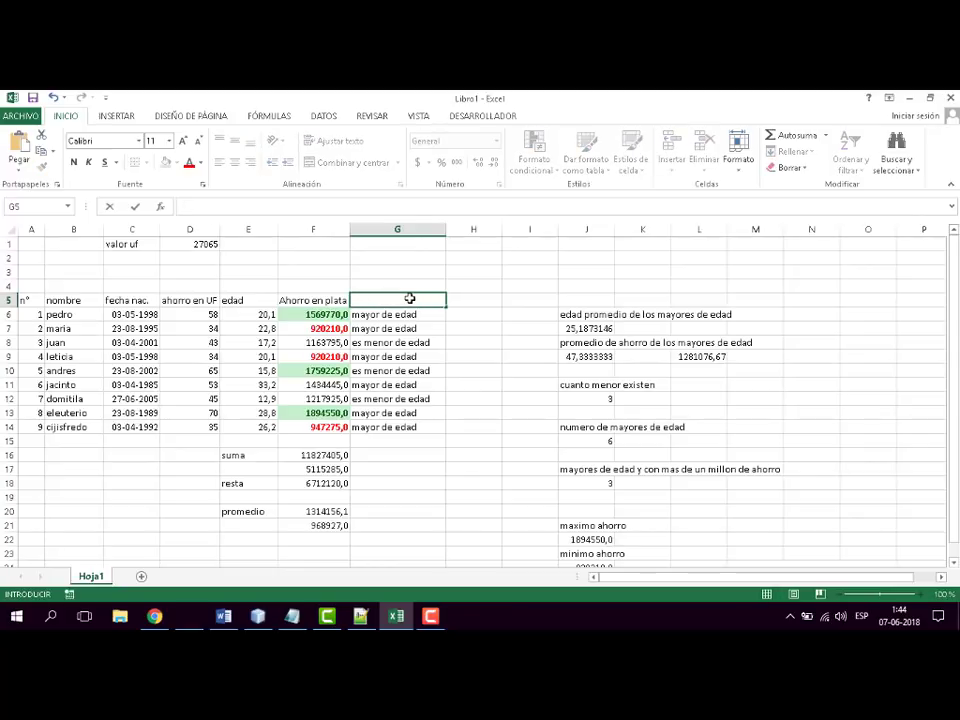
pyautogui.write('condicion')
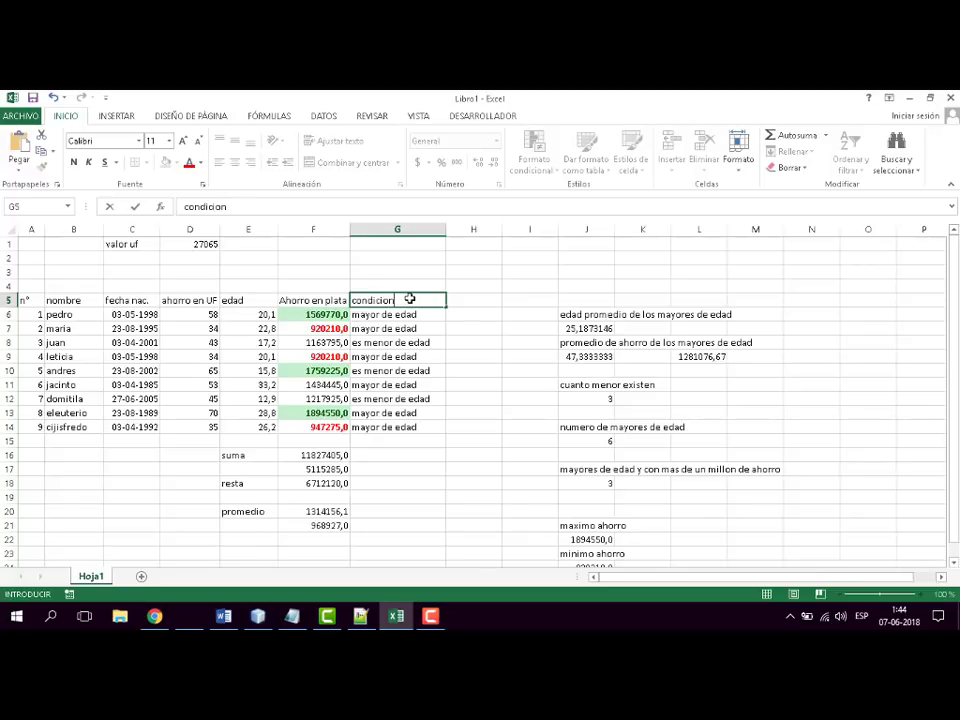
pyautogui.press('Tab')
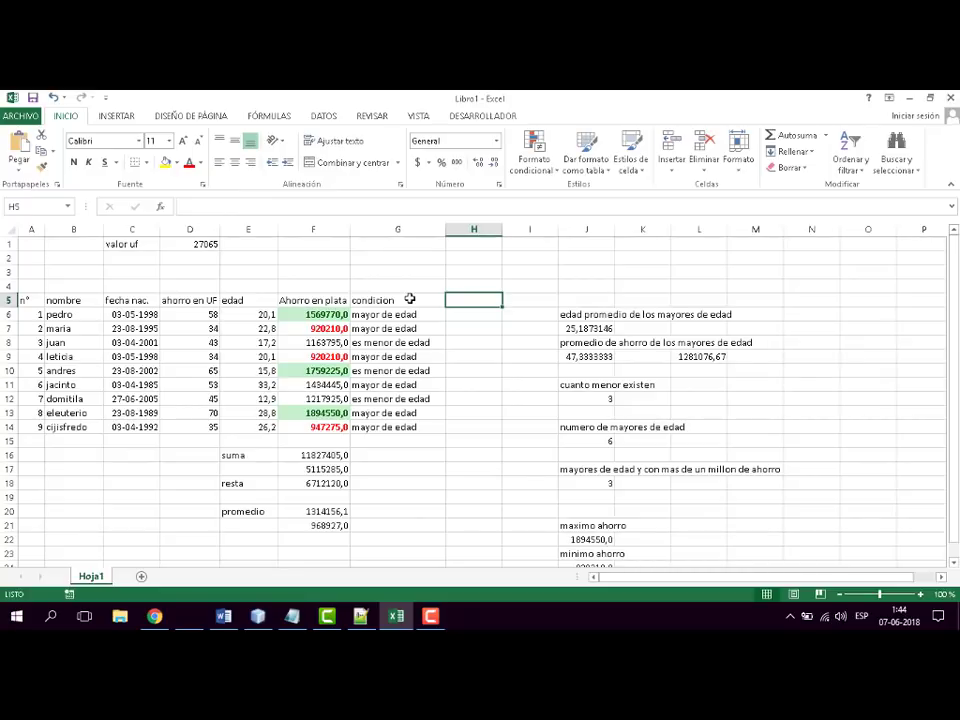
pyautogui.write('cuidad')
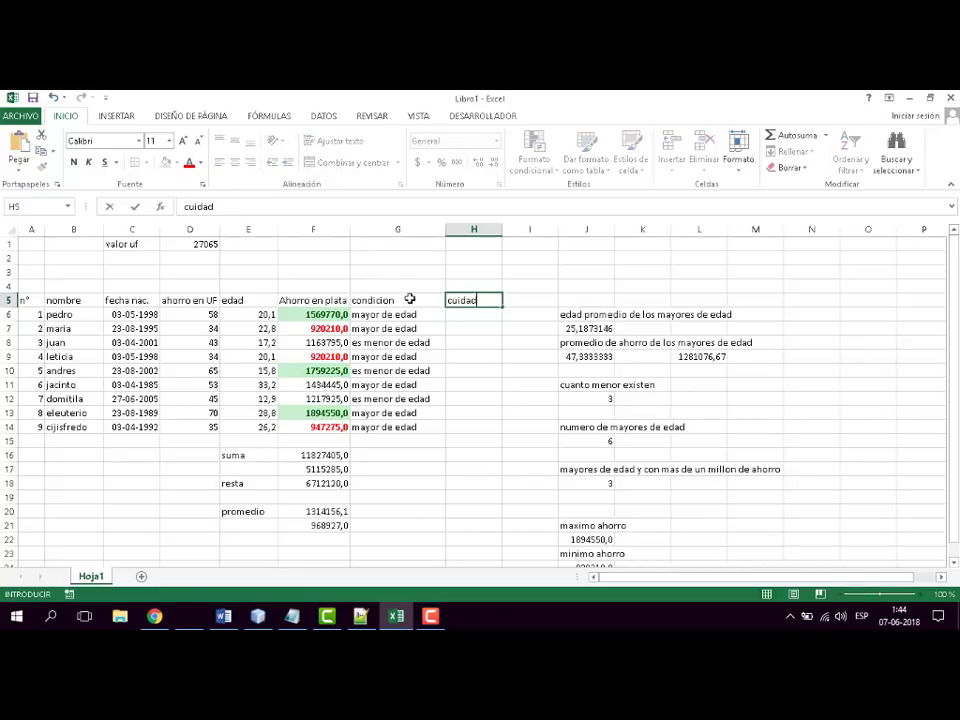
pyautogui.press('Return')
# - Enter the cities "molina", "talca" and "linares" in cells H6 to H8 under the cuidad header
pyautogui.write('molin')
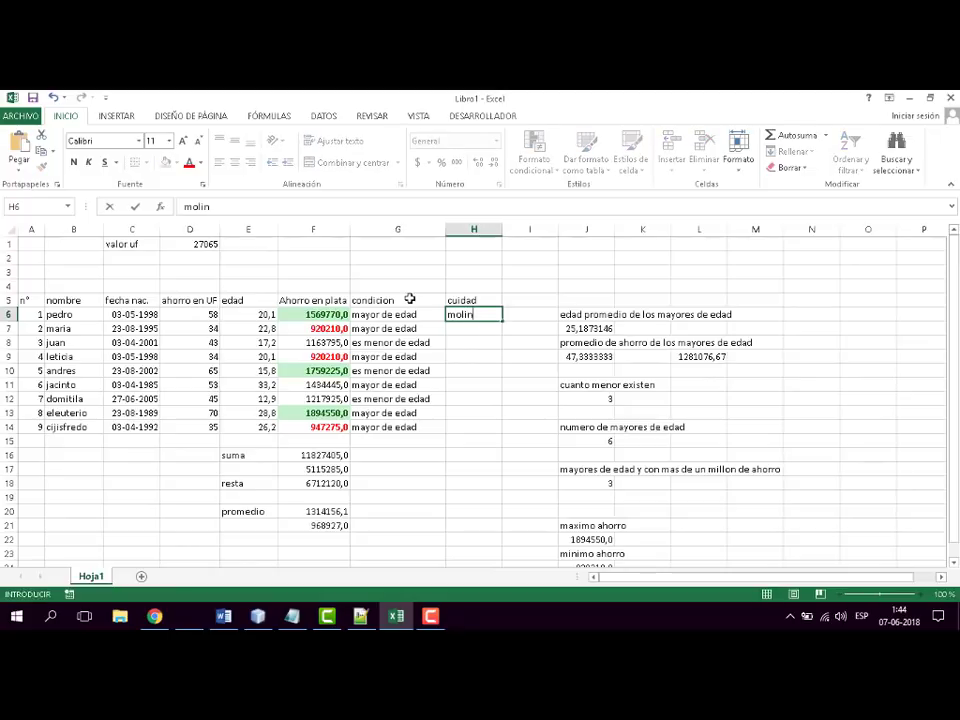
pyautogui.write('a')
pyautogui.press('Return')
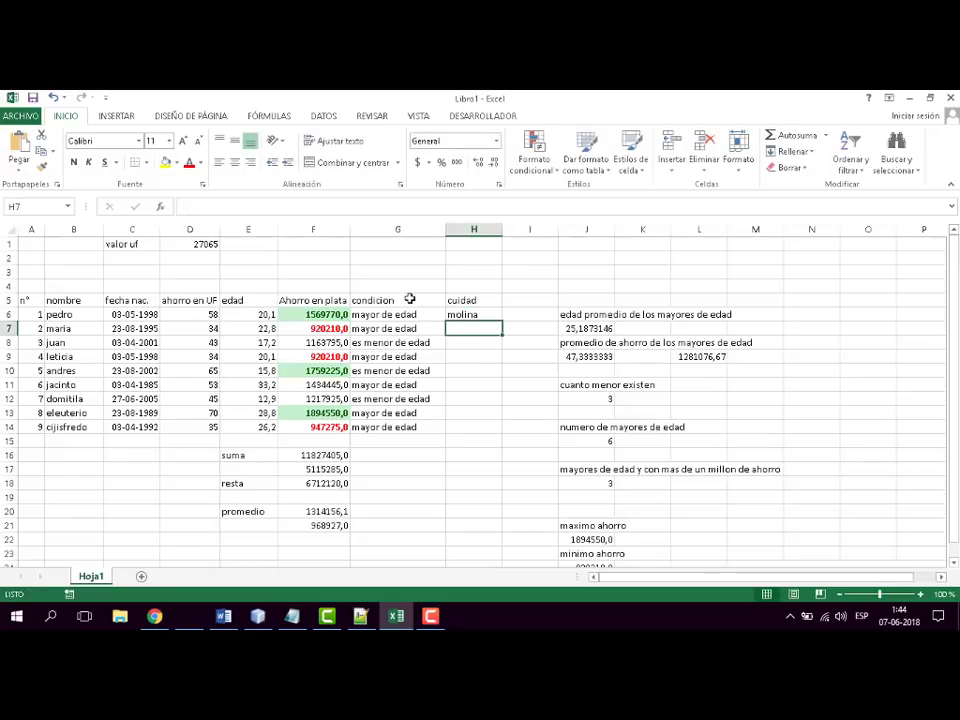
pyautogui.write('tal')
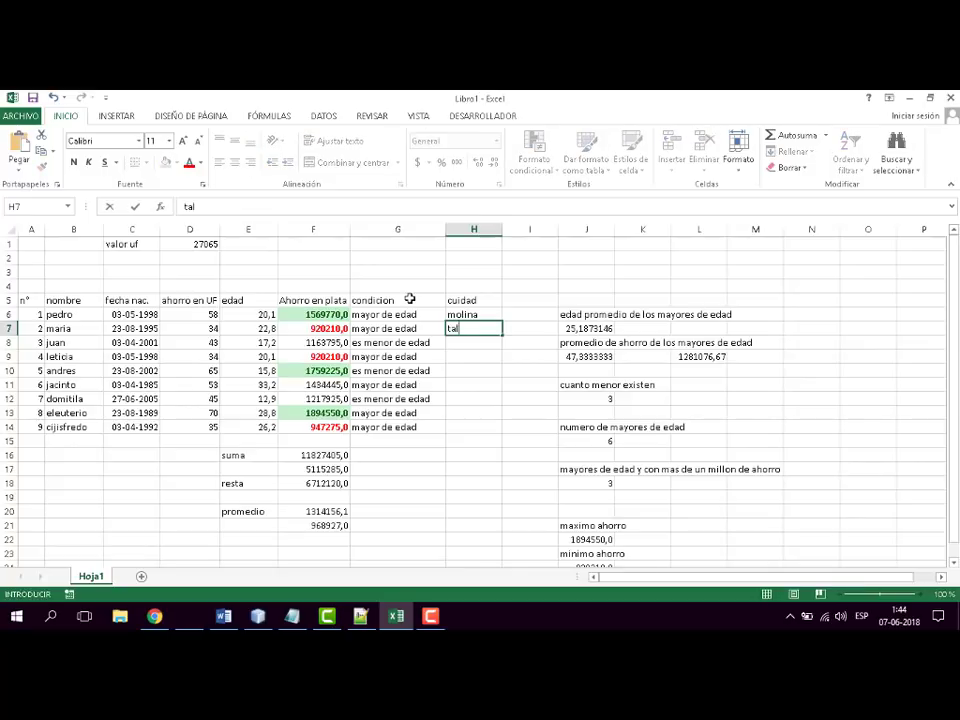
pyautogui.write('ca')
pyautogui.press('Return')
pyautogui.write('li')
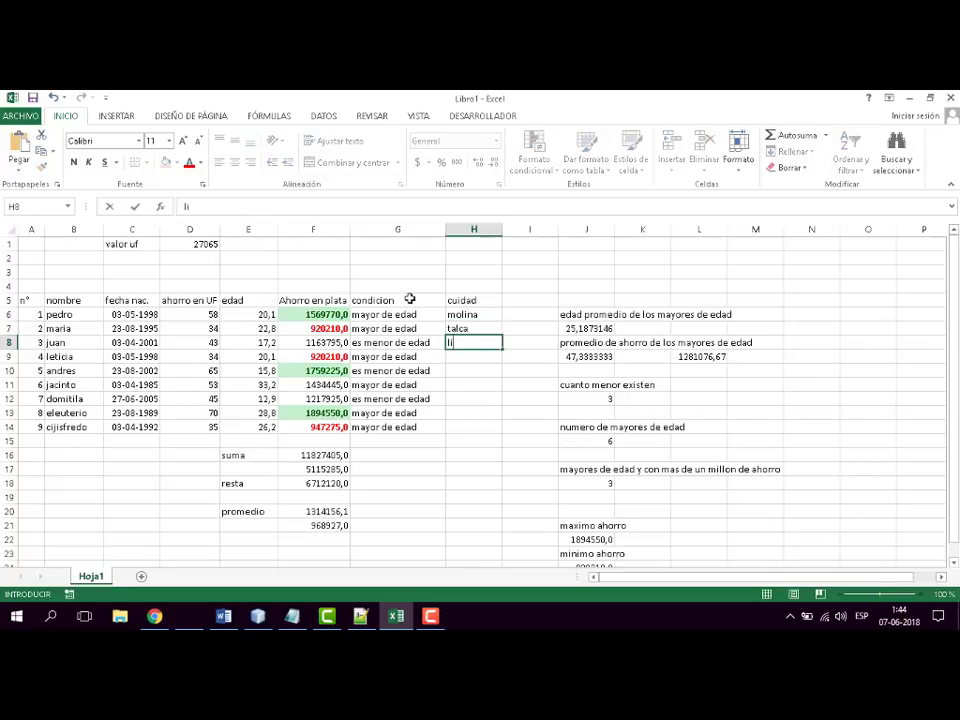
pyautogui.write('nares')
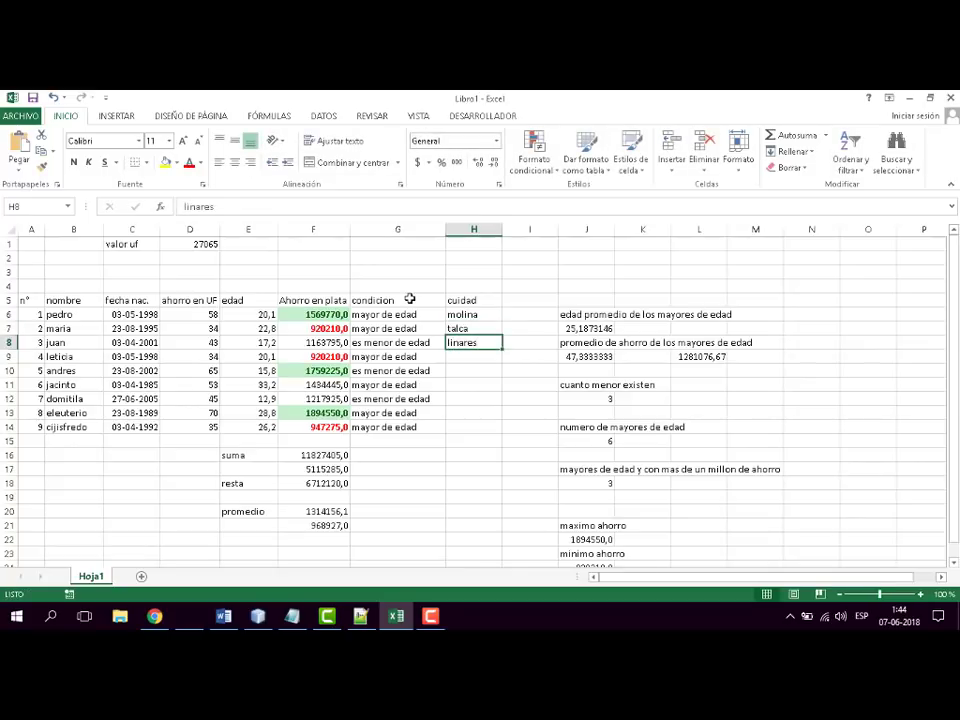
# - Copy the three cities in H6:H8 into H9:H11 and H12:H14 to fill the cuidad column
pyautogui.press('Up')
pyautogui.press('Up')
pyautogui.hotkey('shift', 'Down')
pyautogui.hotkey('shift', 'Down')
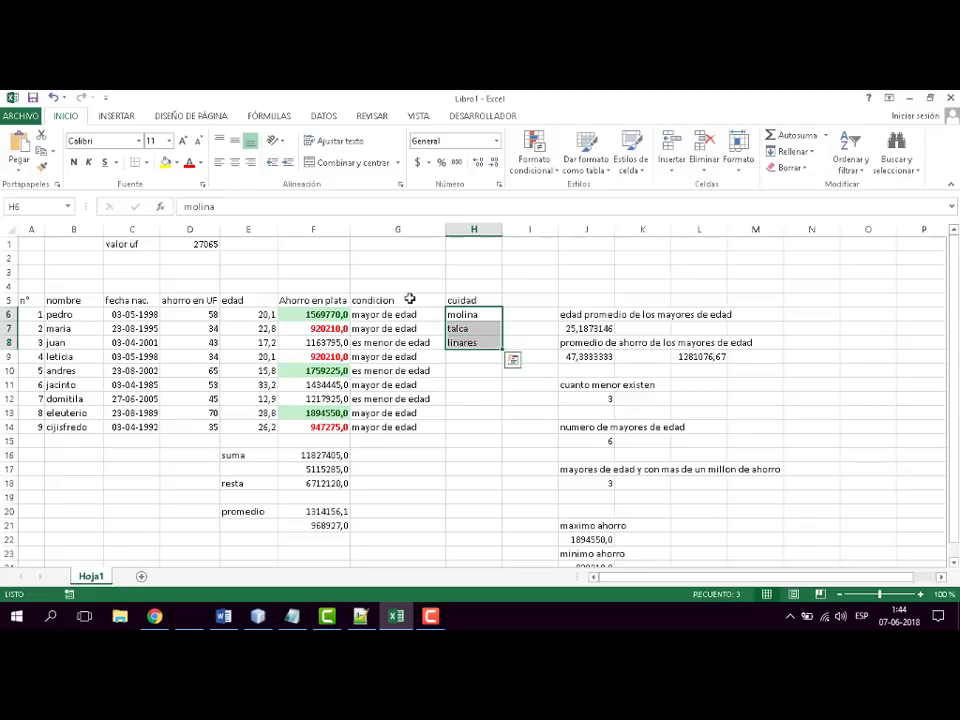
pyautogui.hotkey('ctrl', 'c')
pyautogui.press('Down')
pyautogui.press('Down')
pyautogui.press('Down')
pyautogui.hotkey('shift', 'Down')
pyautogui.hotkey('shift', 'Down')
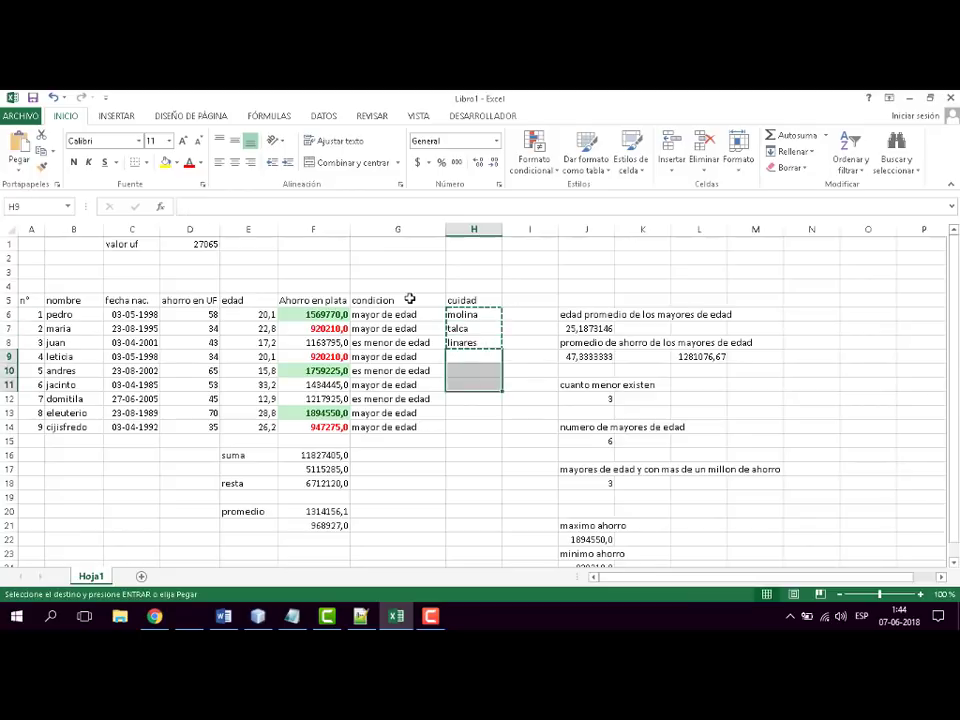
pyautogui.hotkey('ctrl', 'v')
pyautogui.press('Down')
pyautogui.hotkey('shift', 'Down')
pyautogui.hotkey('shift', 'Down')
pyautogui.hotkey('ctrl', 'v')
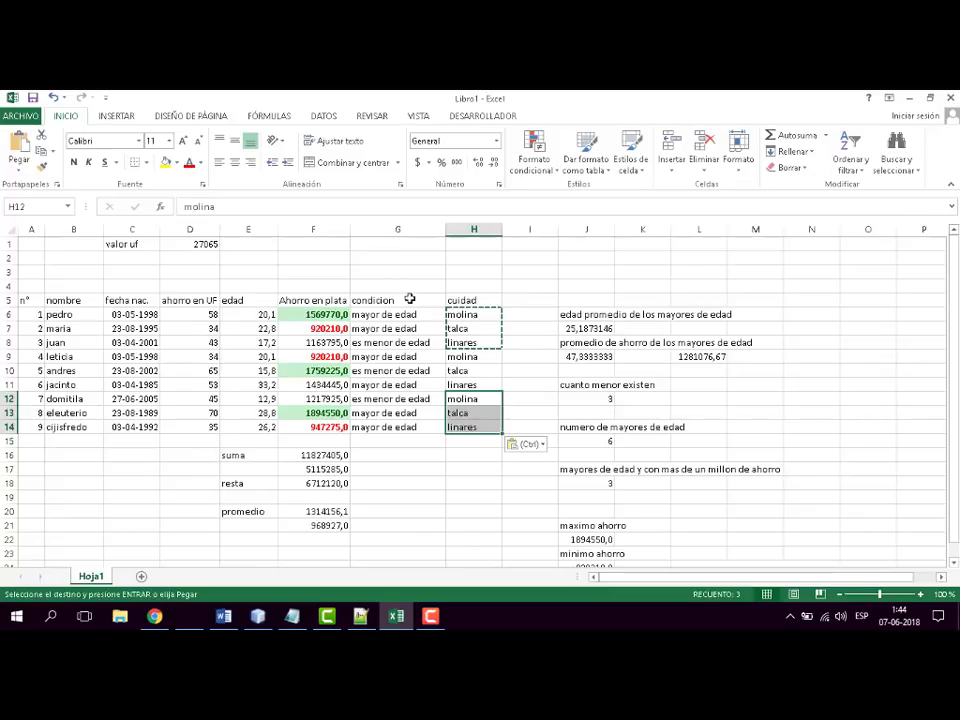
pyautogui.click(473, 483)
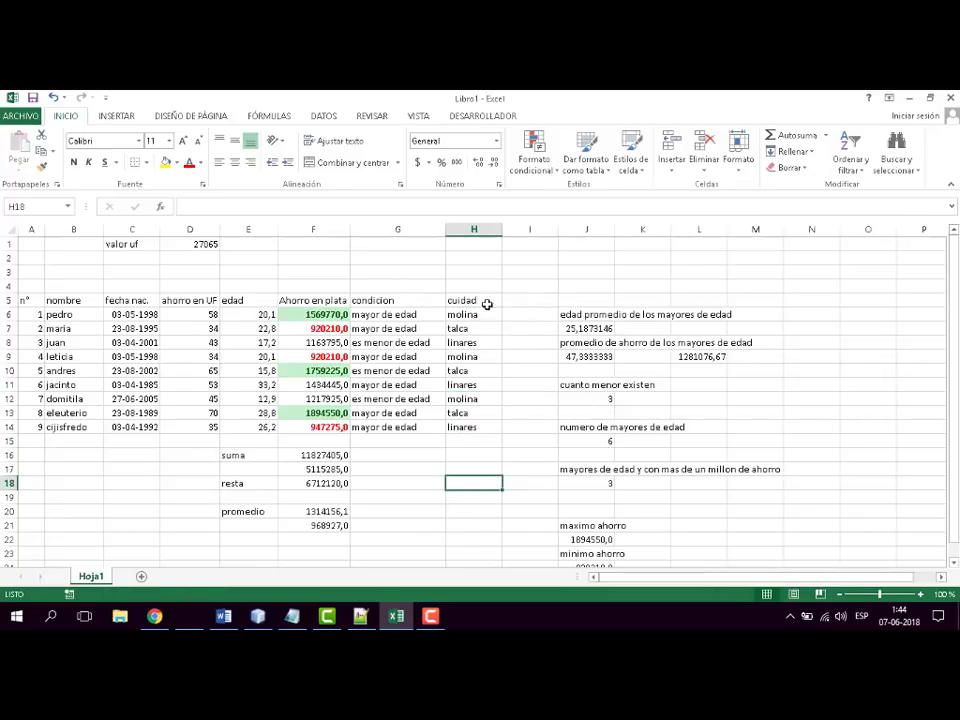
pyautogui.moveTo(484, 313); pyautogui.dragTo(462, 413)
pyautogui.click(605, 385)
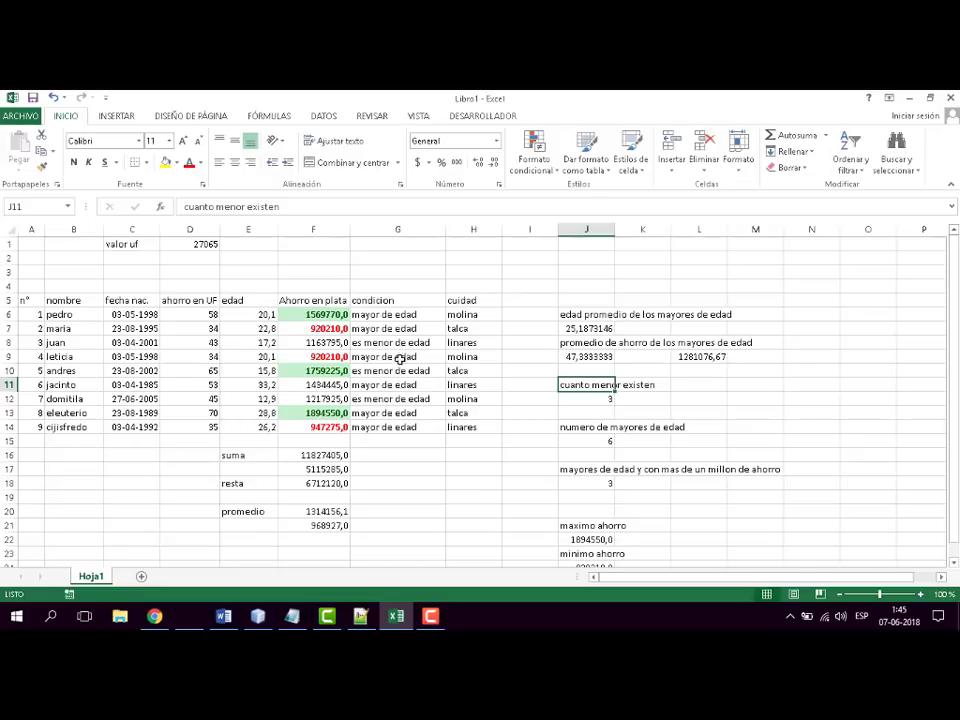
pyautogui.click(851, 382)
# - Add autofilters to the header row A5:H5 of the savings table
pyautogui.moveTo(22, 299); pyautogui.dragTo(468, 300)
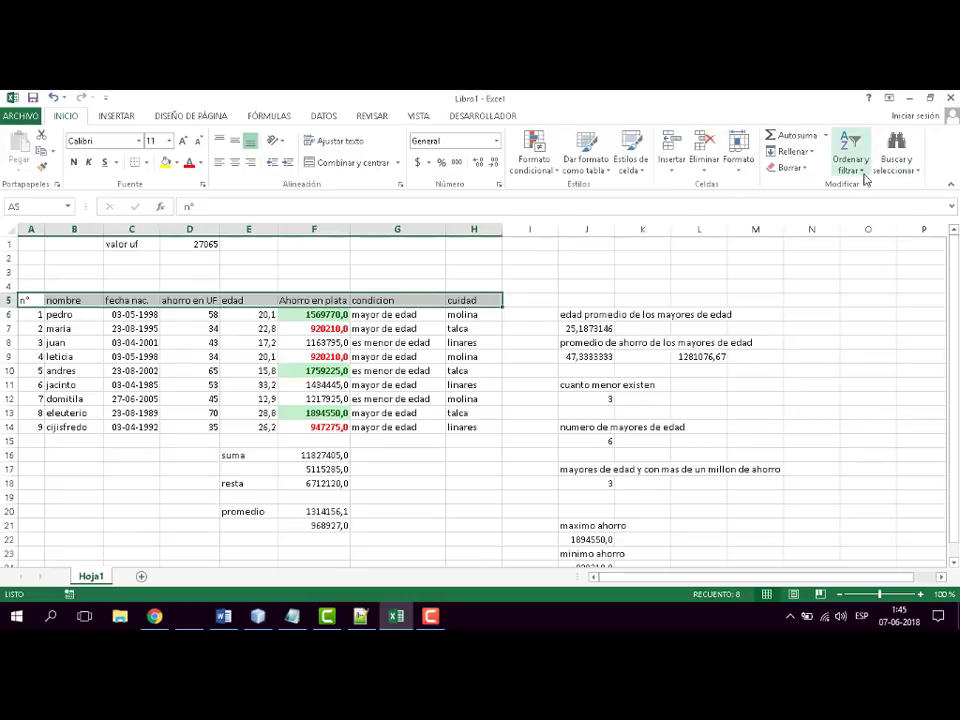
pyautogui.click(862, 168)
pyautogui.click(862, 237)
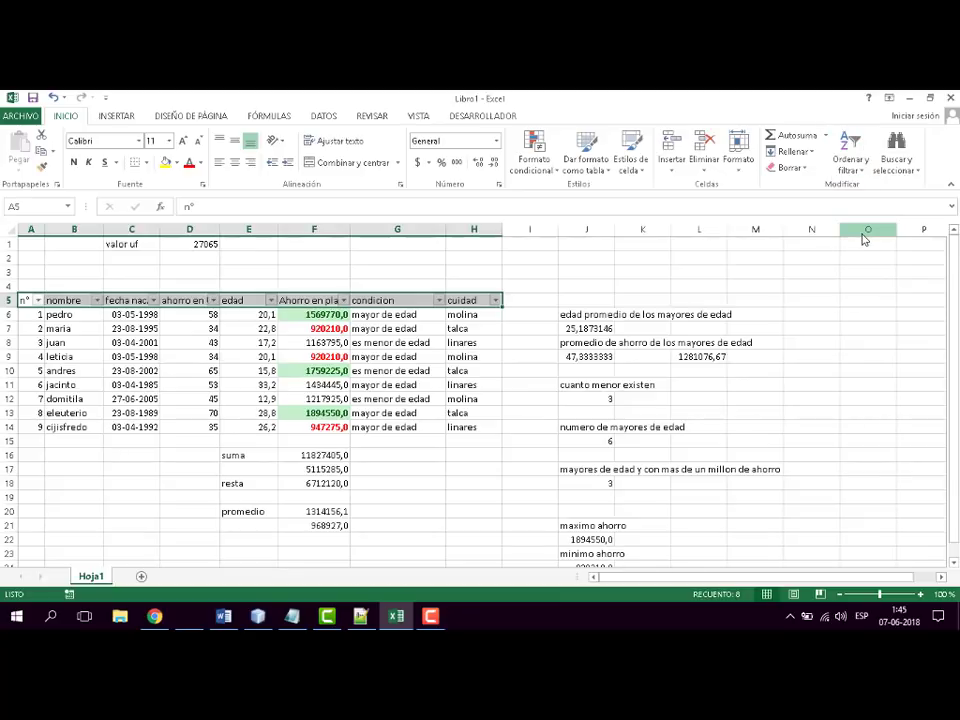
pyautogui.click(412, 369)
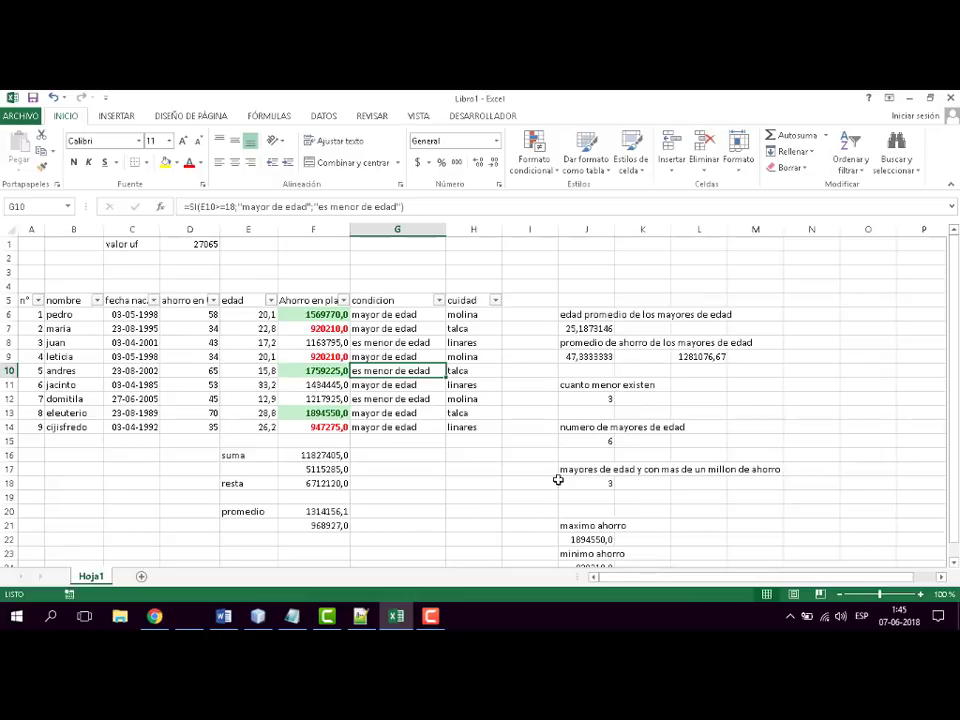
pyautogui.click(491, 472)
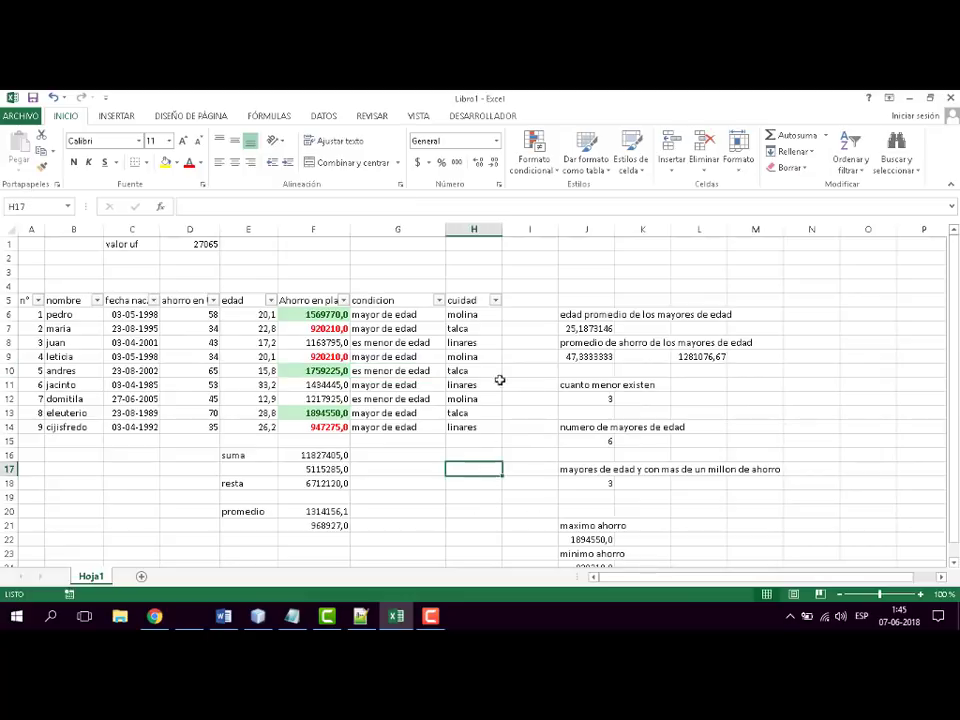
# - Filter the cuidad column to show only "talca" and check the count formulas in J18 and J15
pyautogui.click(495, 301)
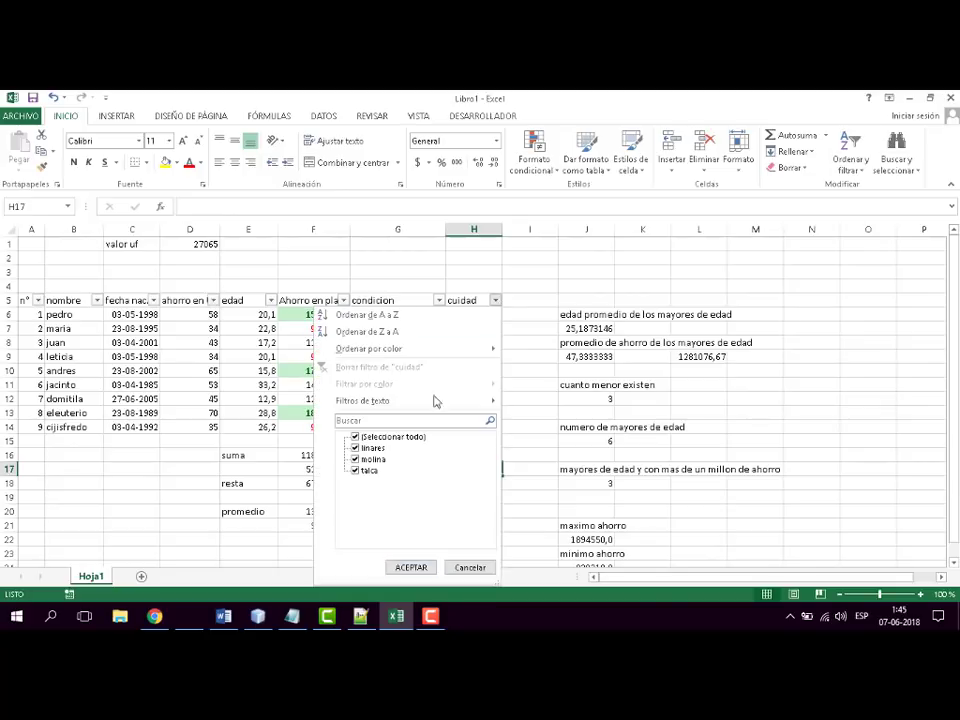
pyautogui.click(355, 437)
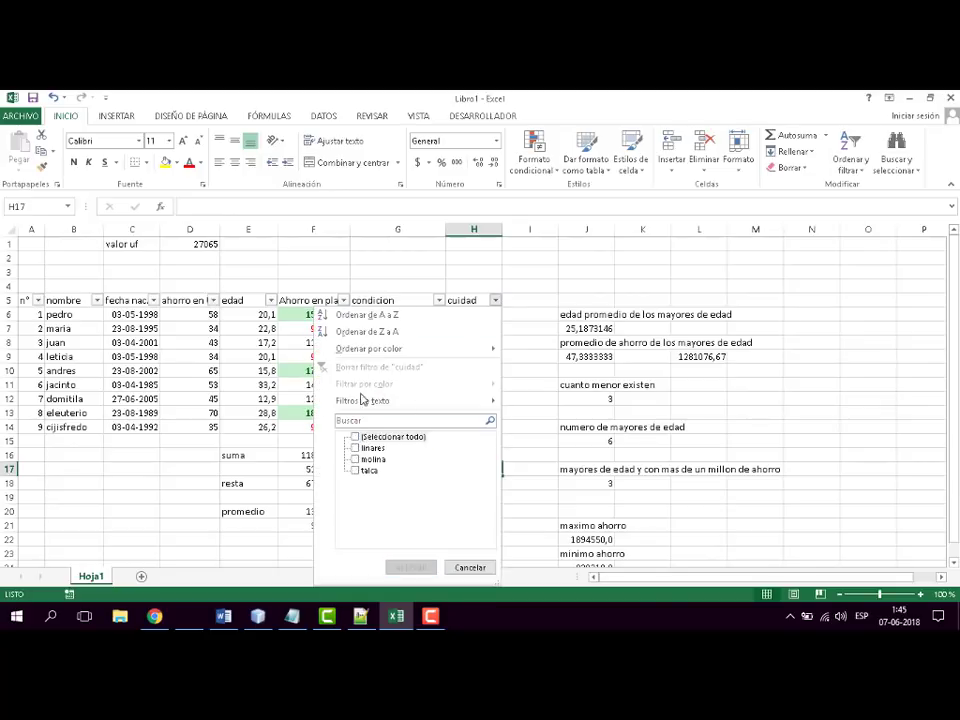
pyautogui.click(356, 471)
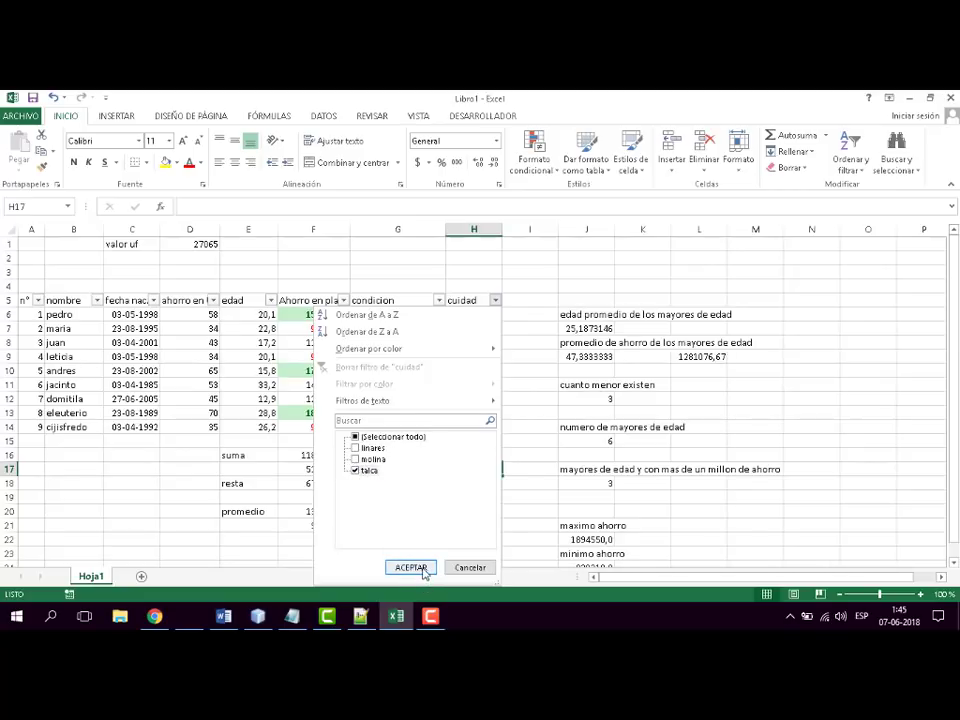
pyautogui.click(410, 567)
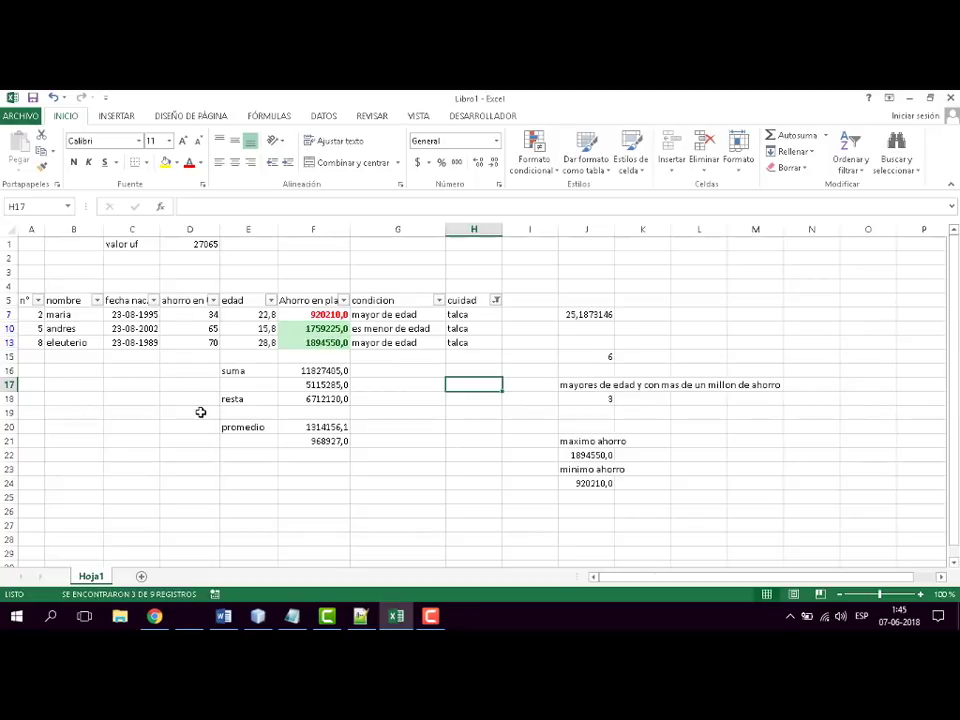
pyautogui.click(602, 401)
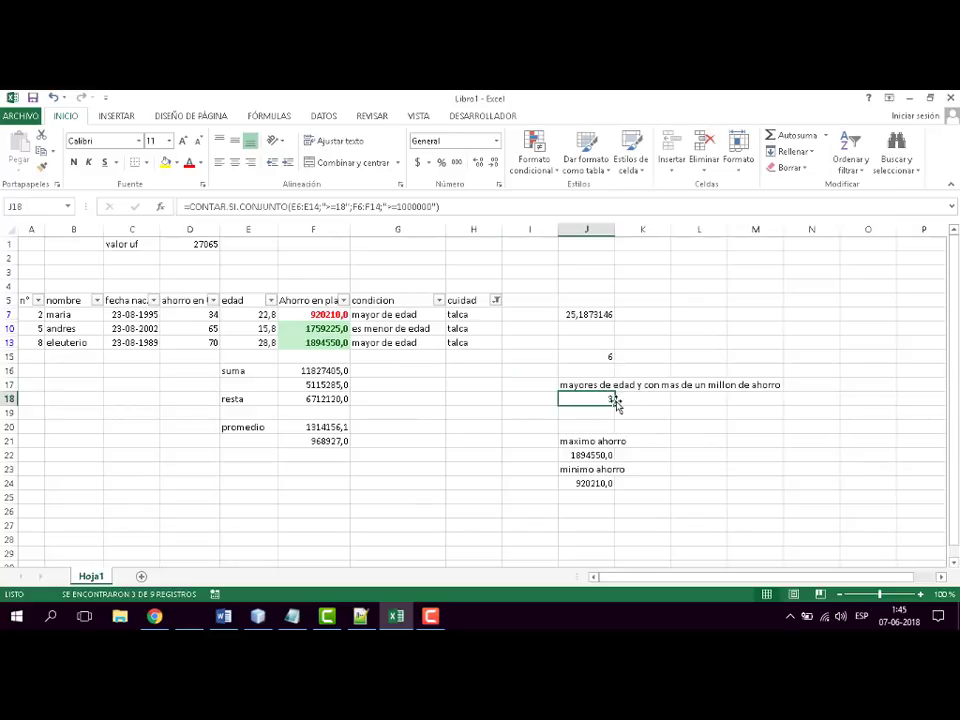
pyautogui.click(609, 357)
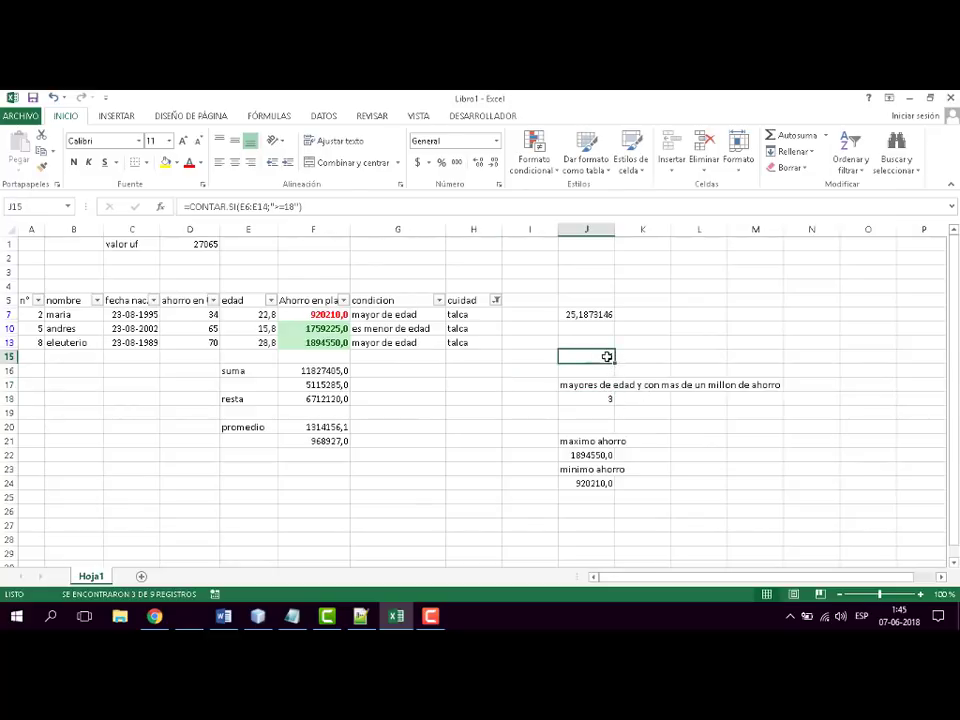
# - Show all cities again in the cuidad column filter
pyautogui.click(496, 300)
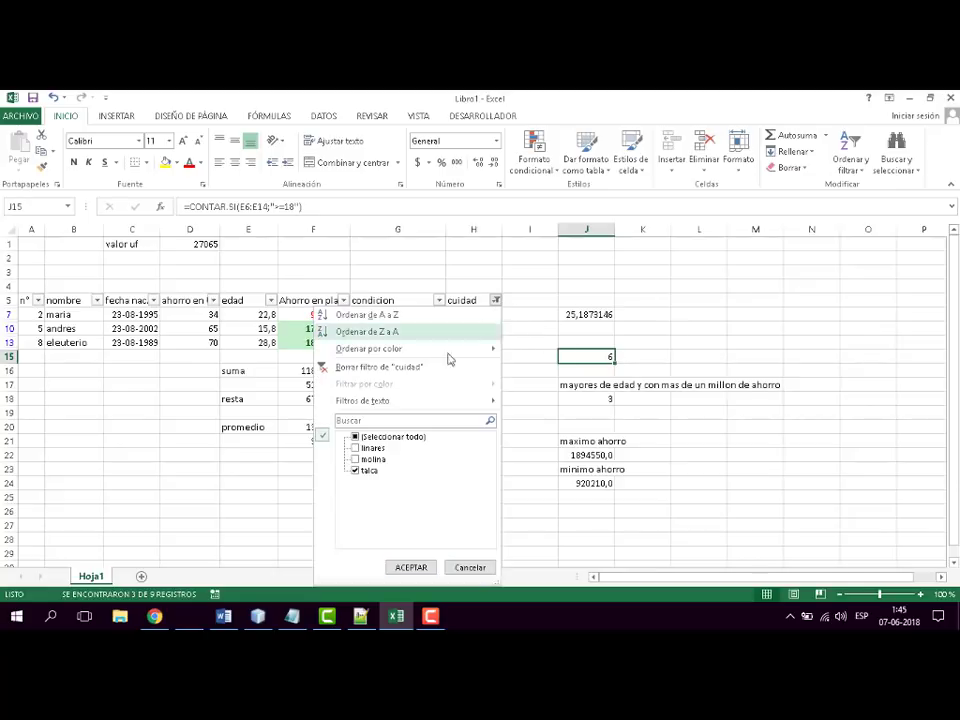
pyautogui.click(355, 437)
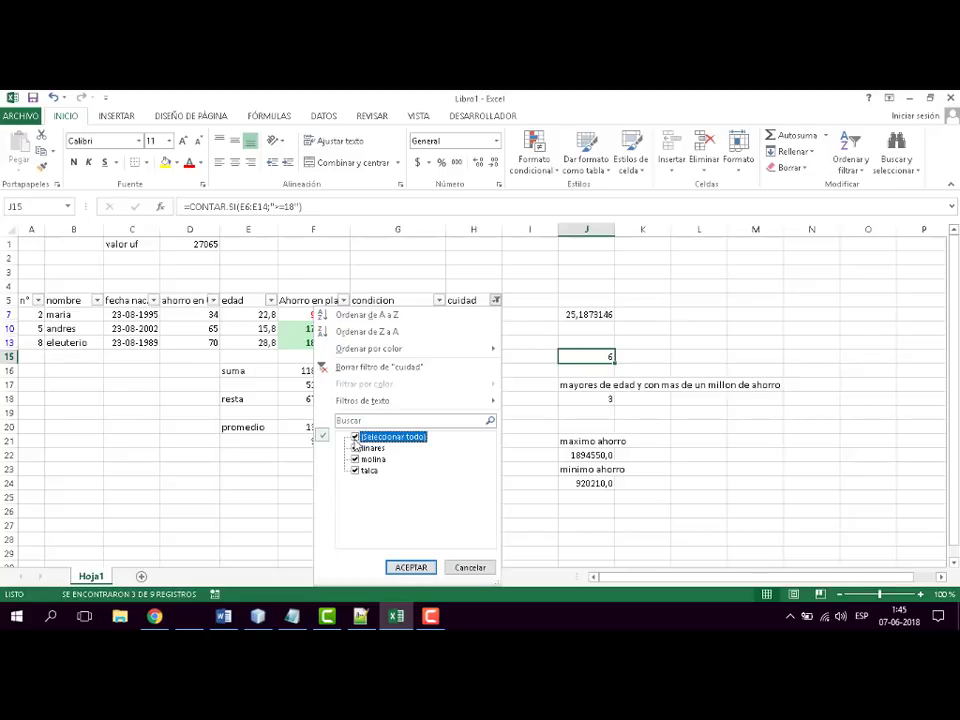
pyautogui.click(409, 567)
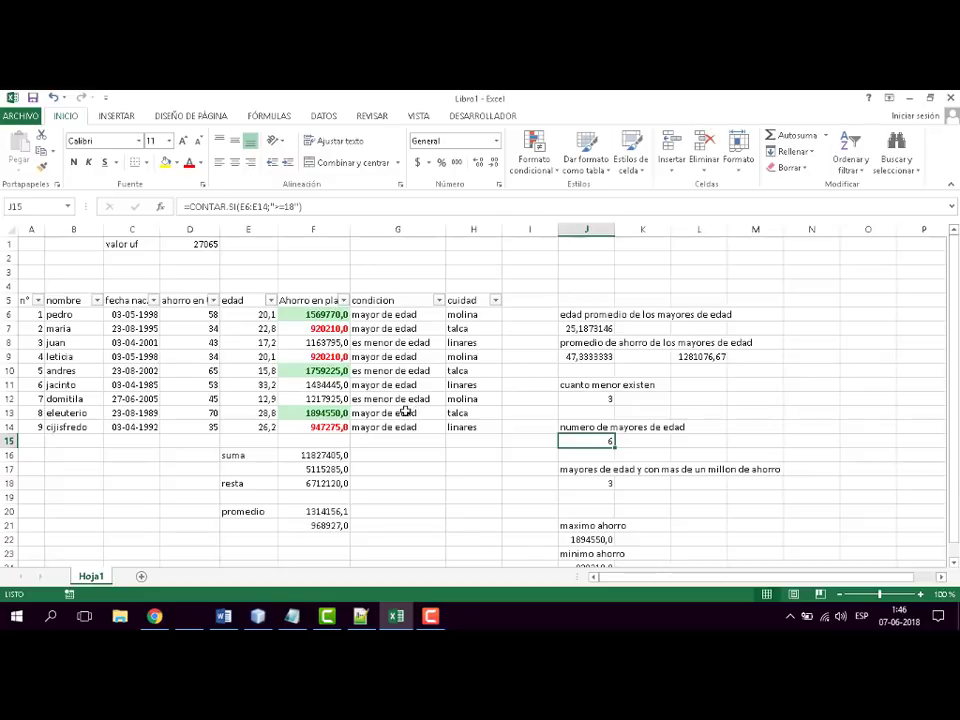
# - Filter the condicion column to show only "mayor de edad"
pyautogui.click(438, 300)
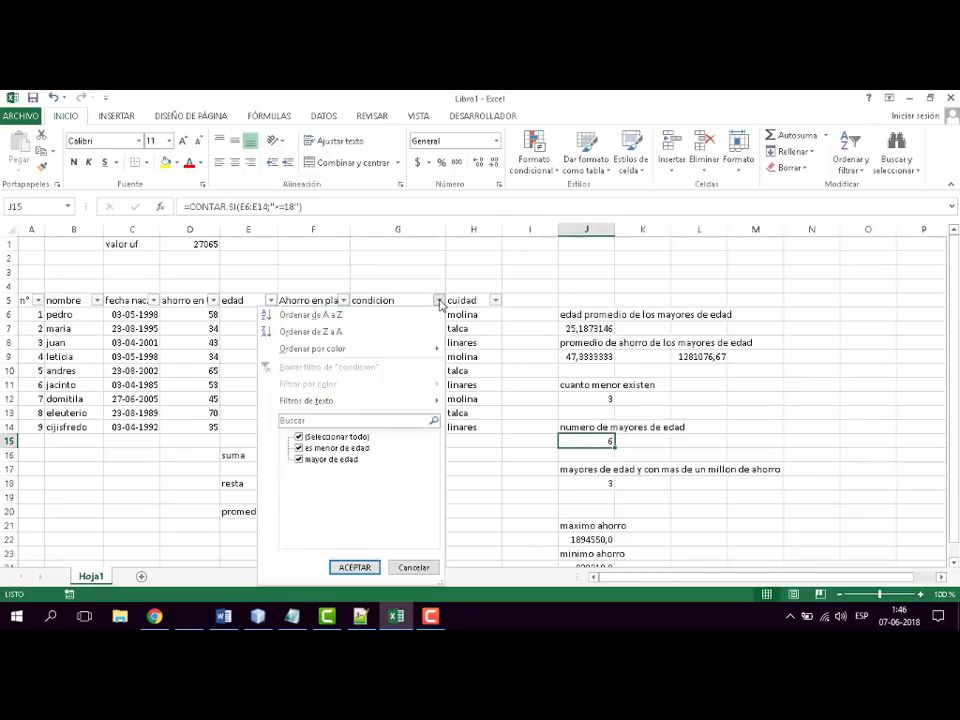
pyautogui.click(298, 437)
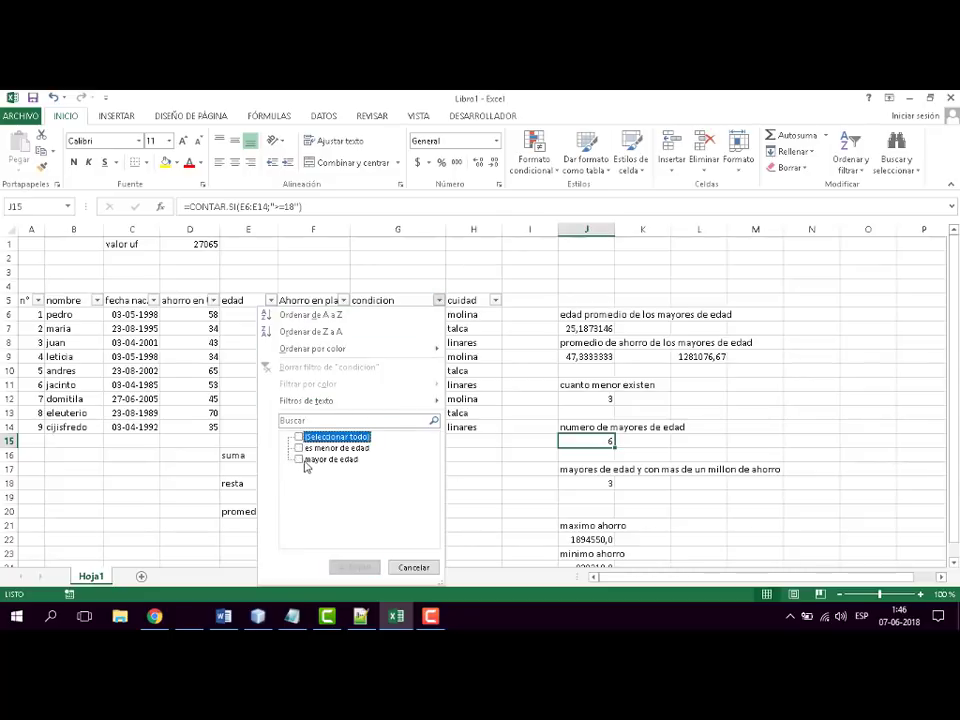
pyautogui.click(299, 459)
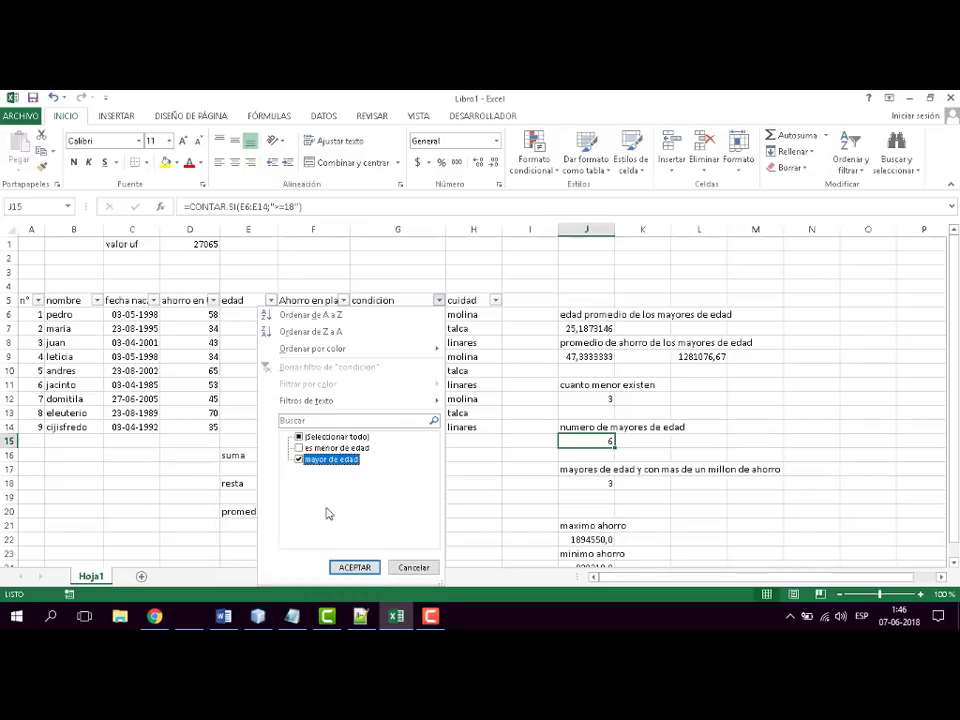
pyautogui.click(358, 567)
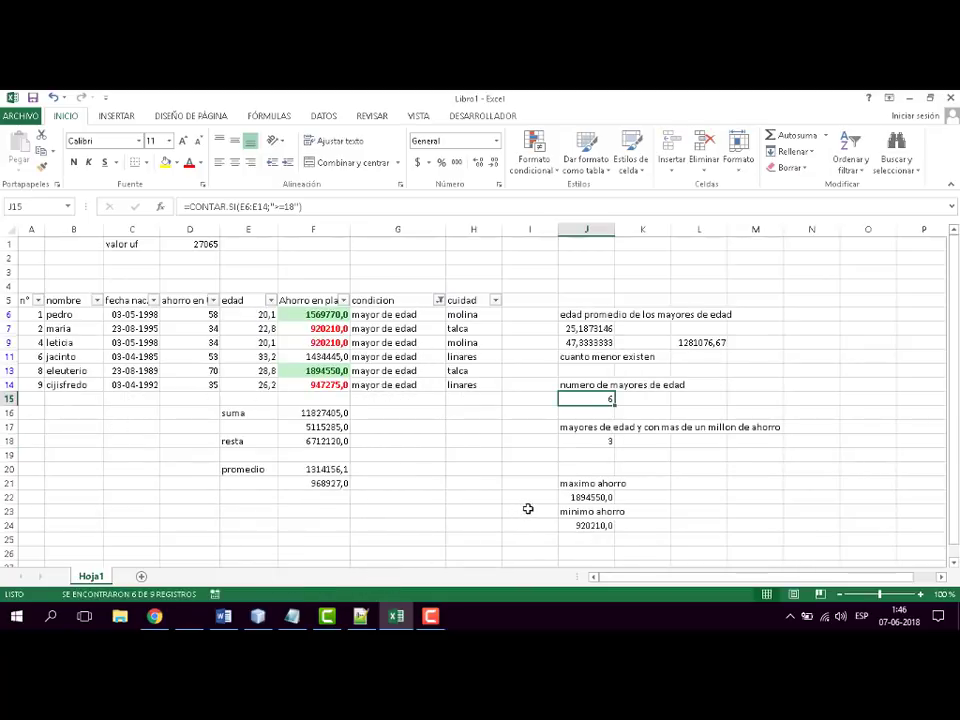
# - Switch the condicion column filter to show only "es menor de edad"
pyautogui.click(440, 300)
pyautogui.click(300, 448)
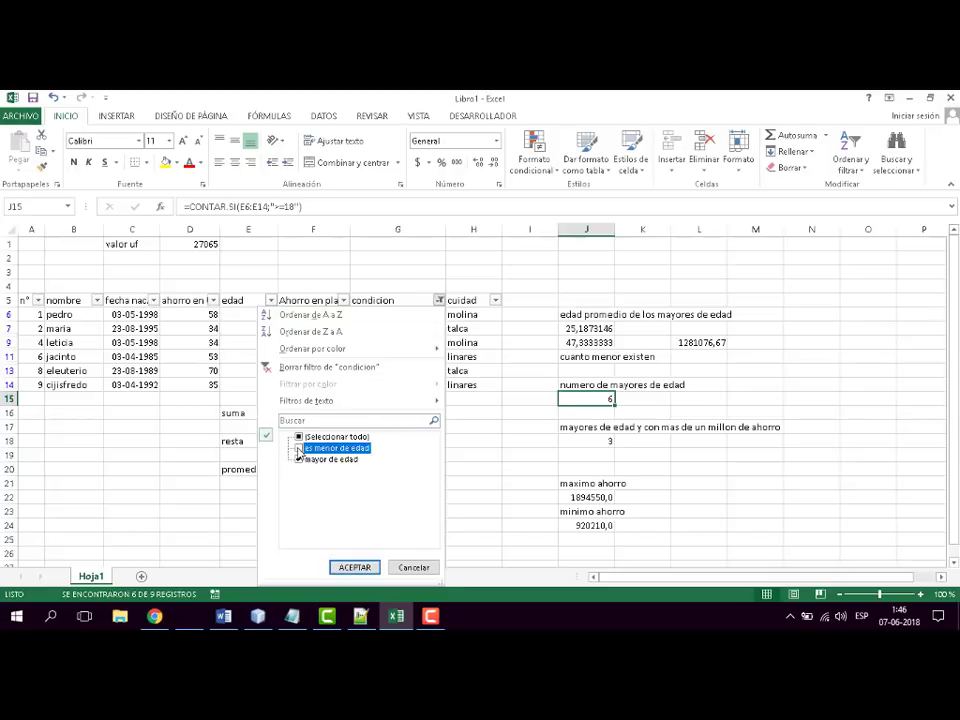
pyautogui.click(300, 459)
pyautogui.click(354, 567)
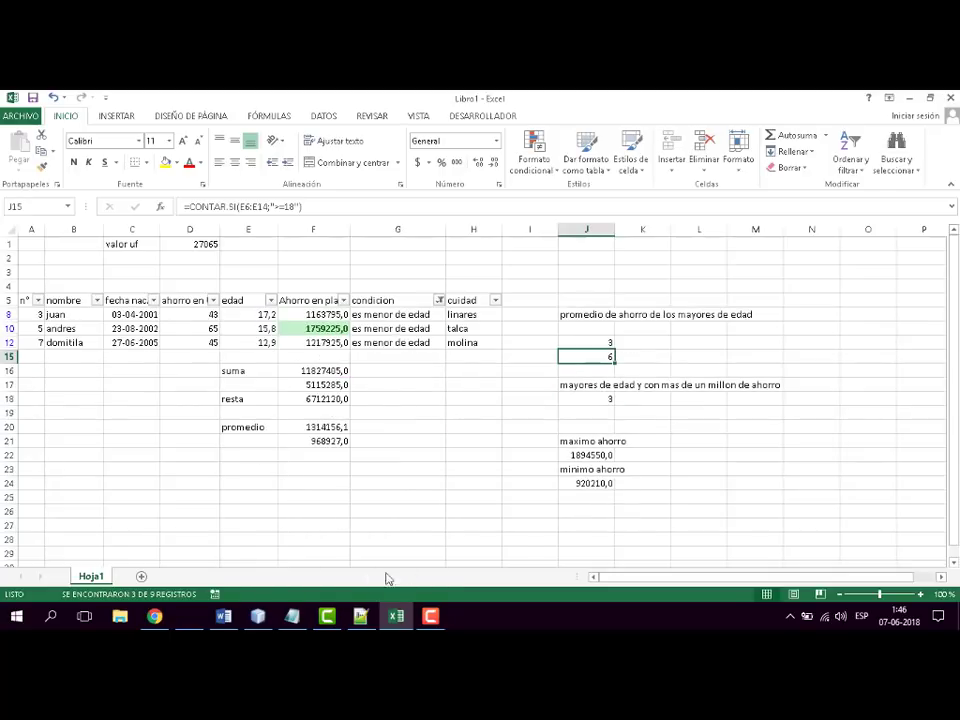
# - Reselect all values in the condicion column filter so every row is shown
pyautogui.click(439, 300)
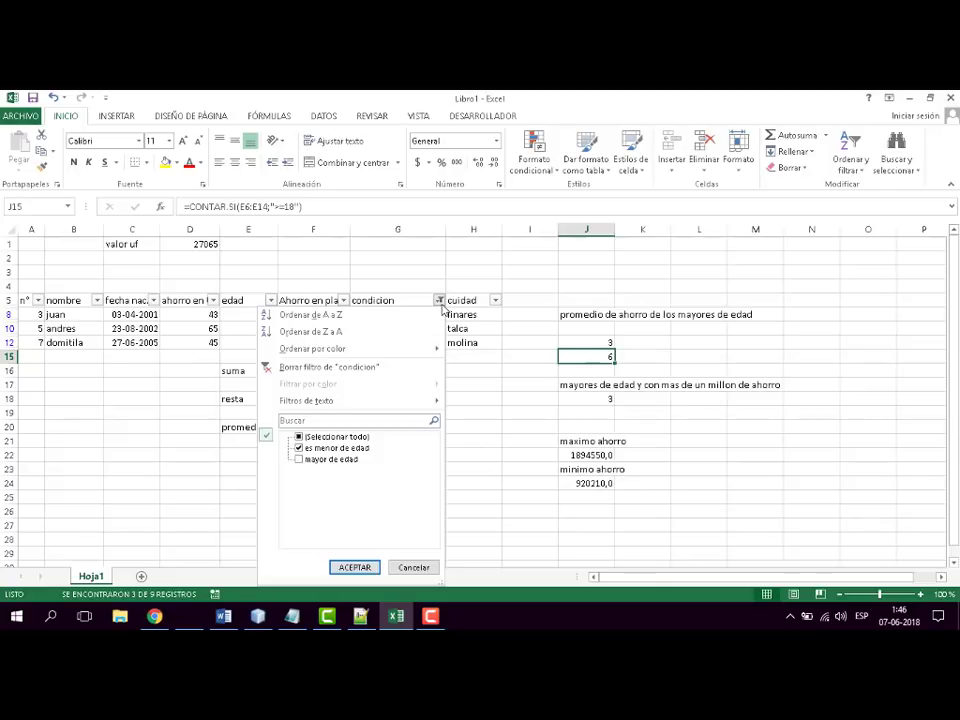
pyautogui.click(298, 449)
pyautogui.click(298, 437)
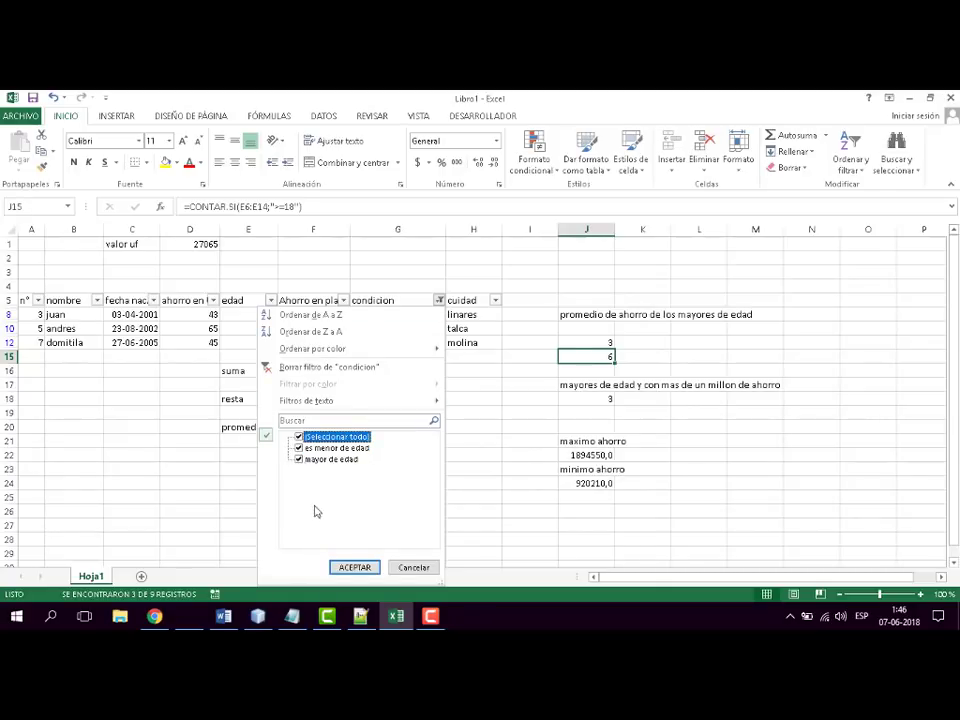
pyautogui.click(353, 568)
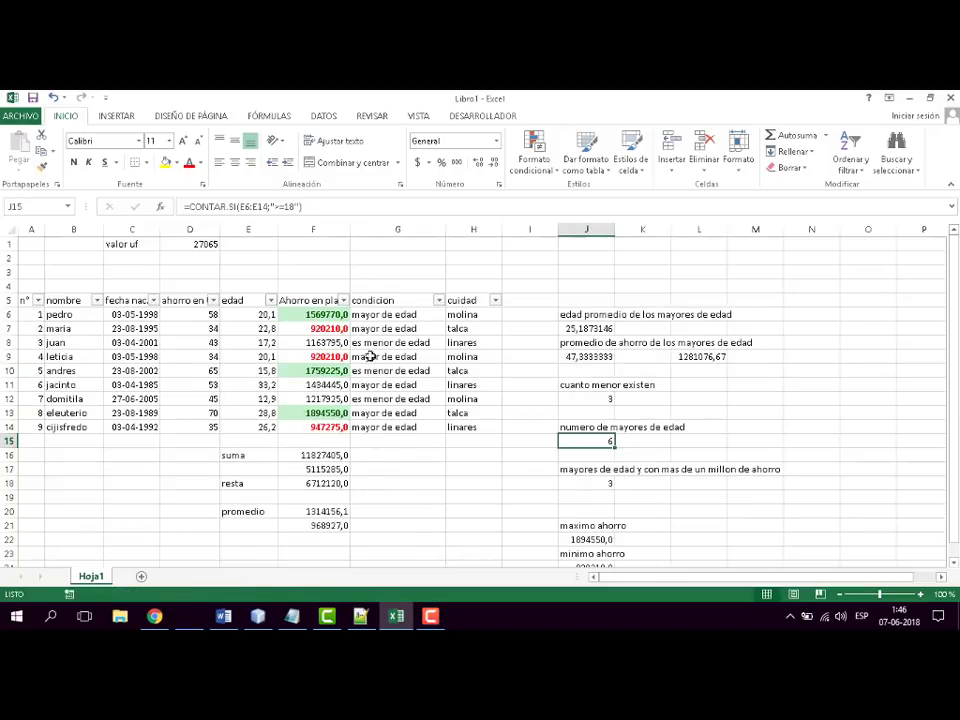
# - Filter the ahorro en UF column to show only values greater than 50 and select the matching savings cells
pyautogui.click(213, 302)
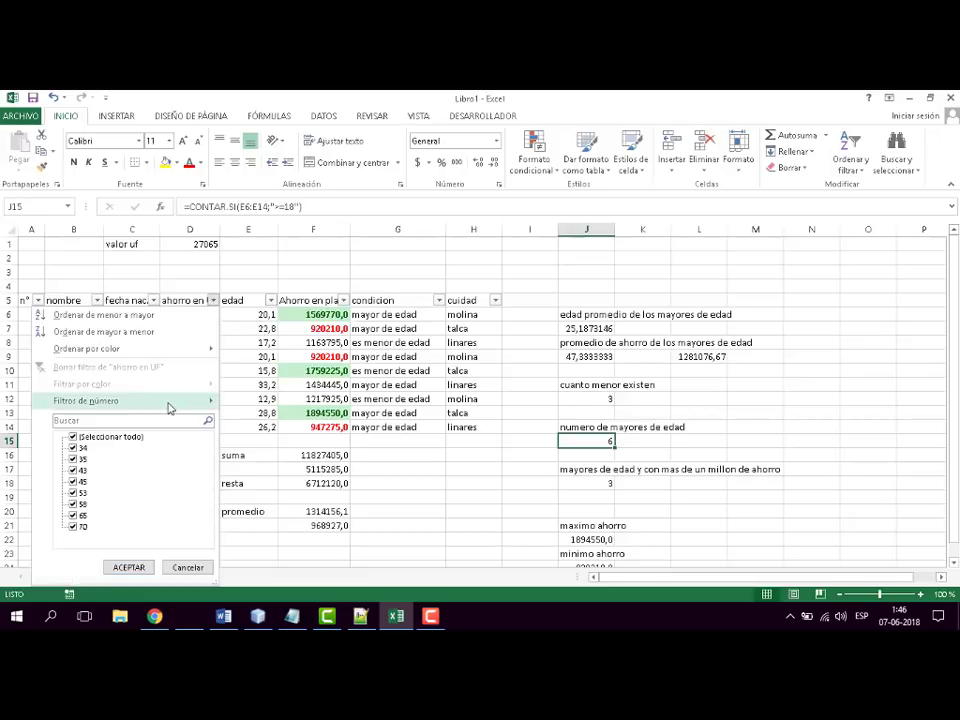
pyautogui.moveTo(172, 407)
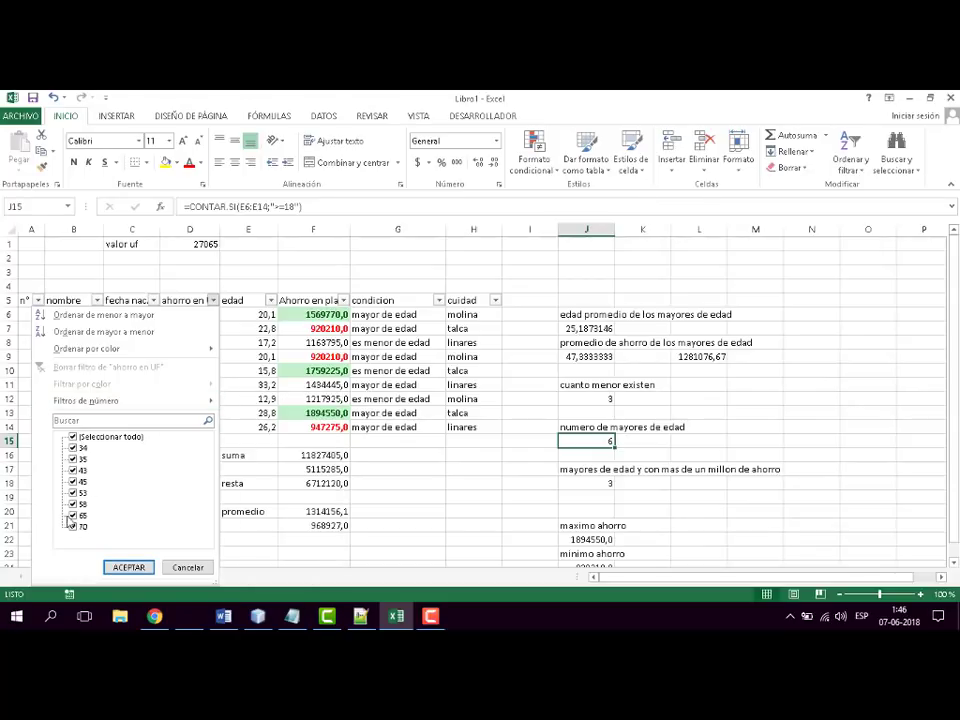
pyautogui.moveTo(210, 403)
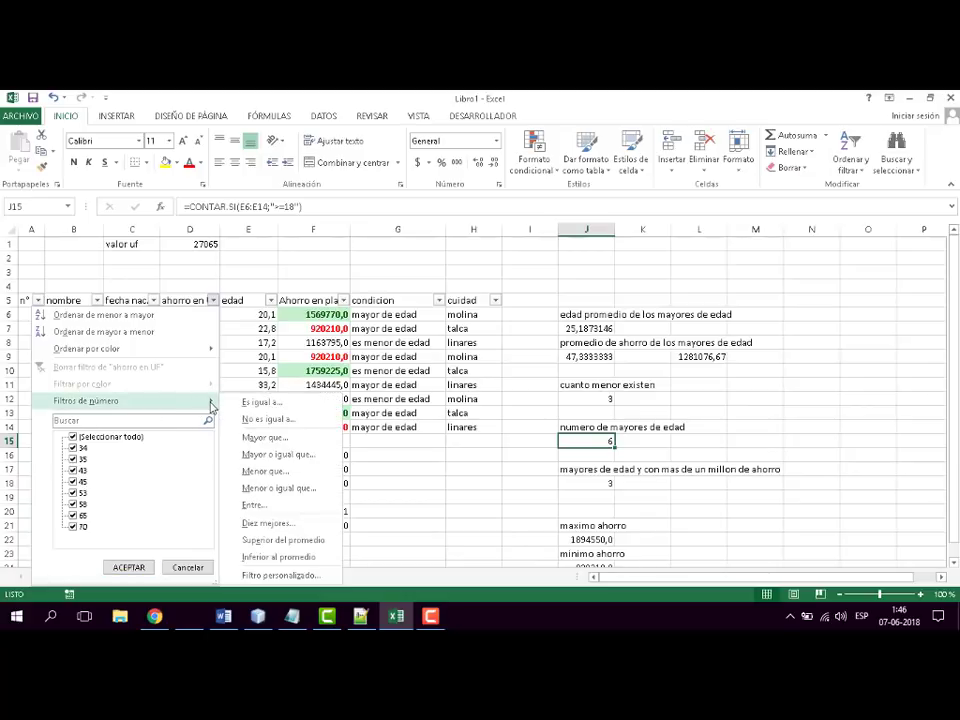
pyautogui.click(258, 438)
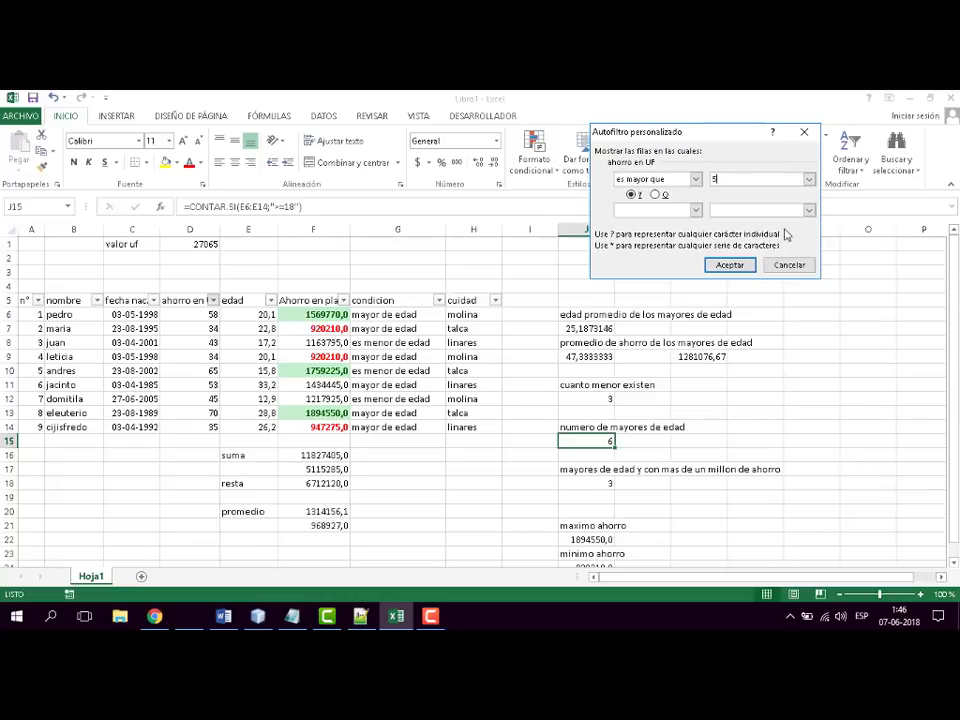
pyautogui.click(730, 265)
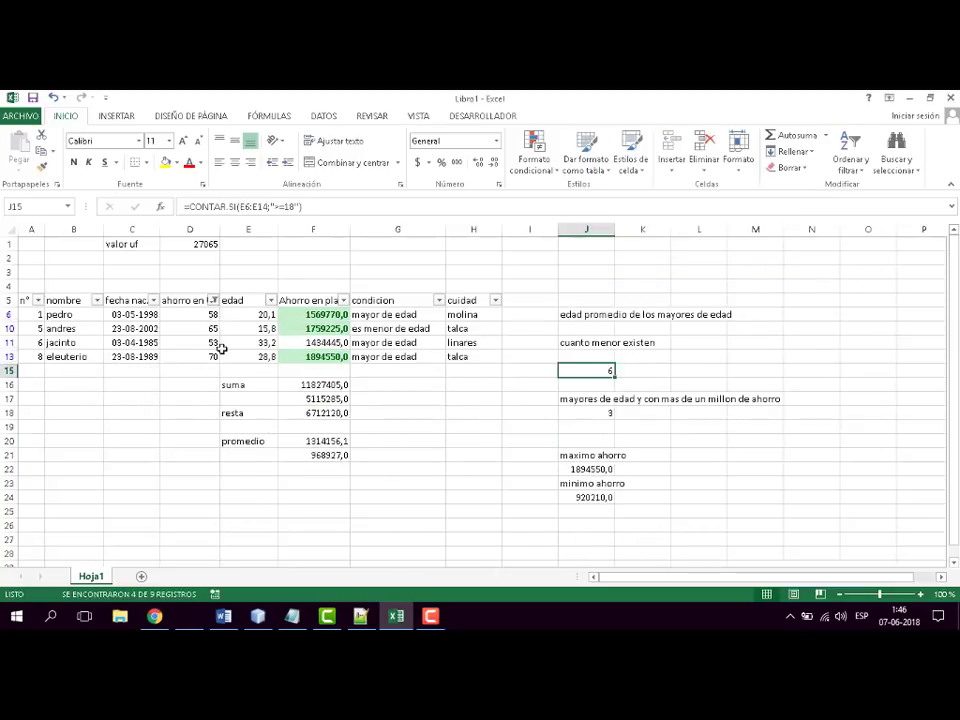
pyautogui.moveTo(204, 316); pyautogui.dragTo(200, 356)
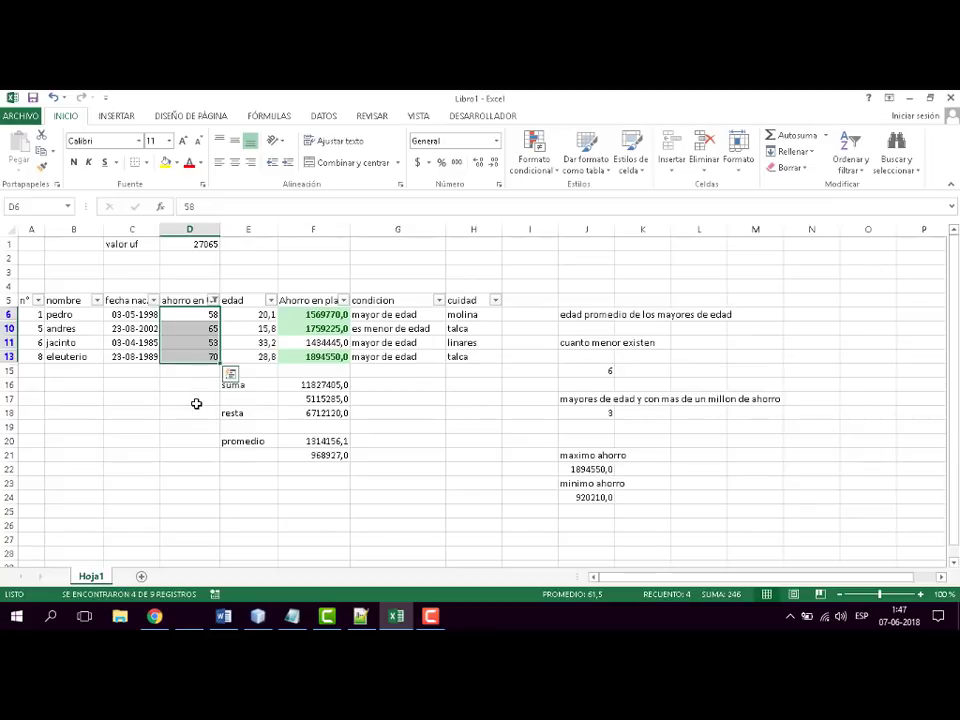
pyautogui.click(197, 398)
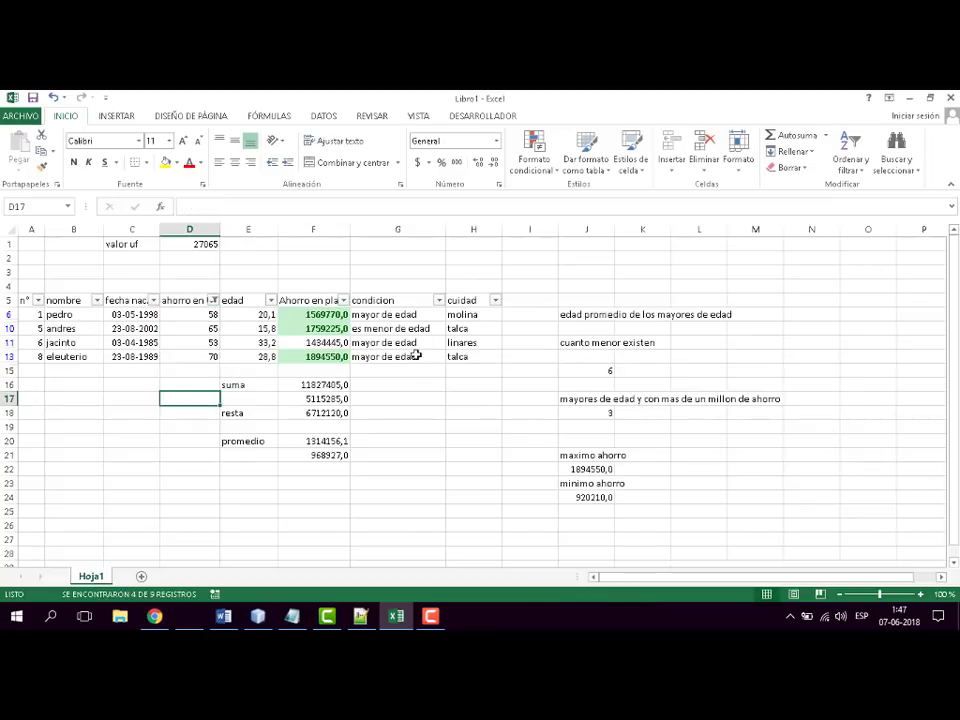
# - Reselect all values in the ahorro en UF column filter so every row is shown
pyautogui.click(214, 301)
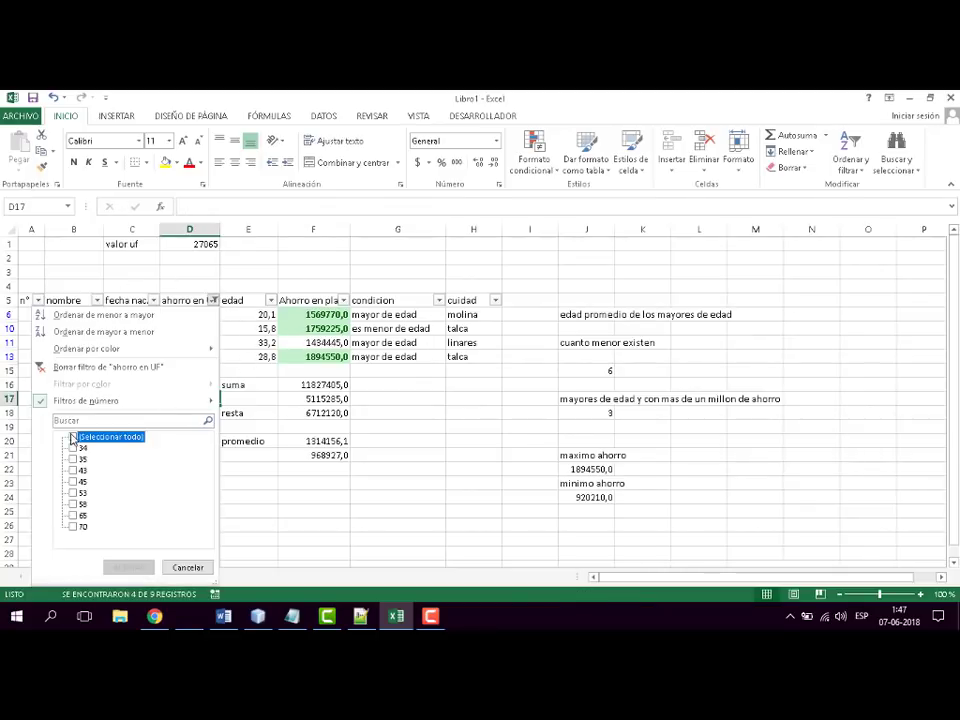
pyautogui.click(78, 437)
pyautogui.click(129, 567)
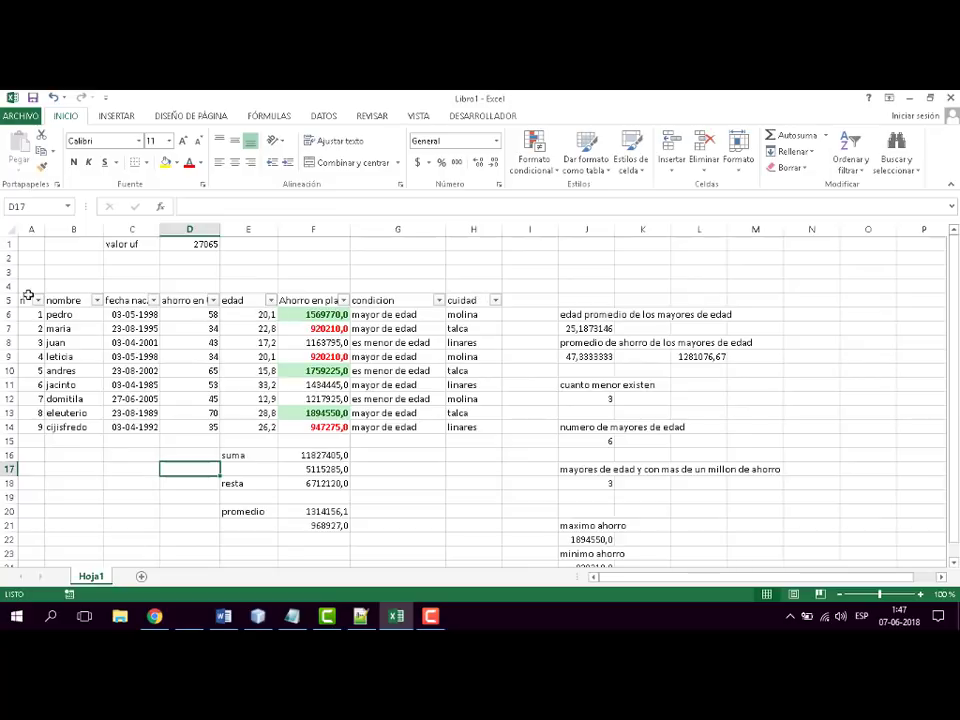
# - Look through the nombre column filter and the text filter conditions offered for the cuidad column
pyautogui.click(98, 303)
pyautogui.click(98, 303)
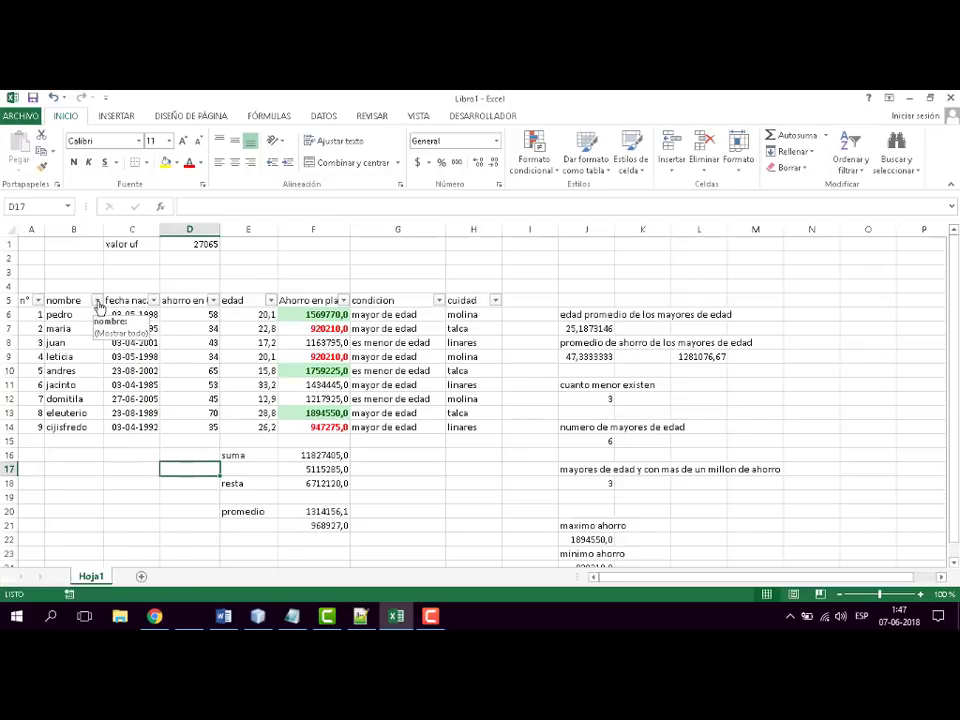
pyautogui.click(495, 301)
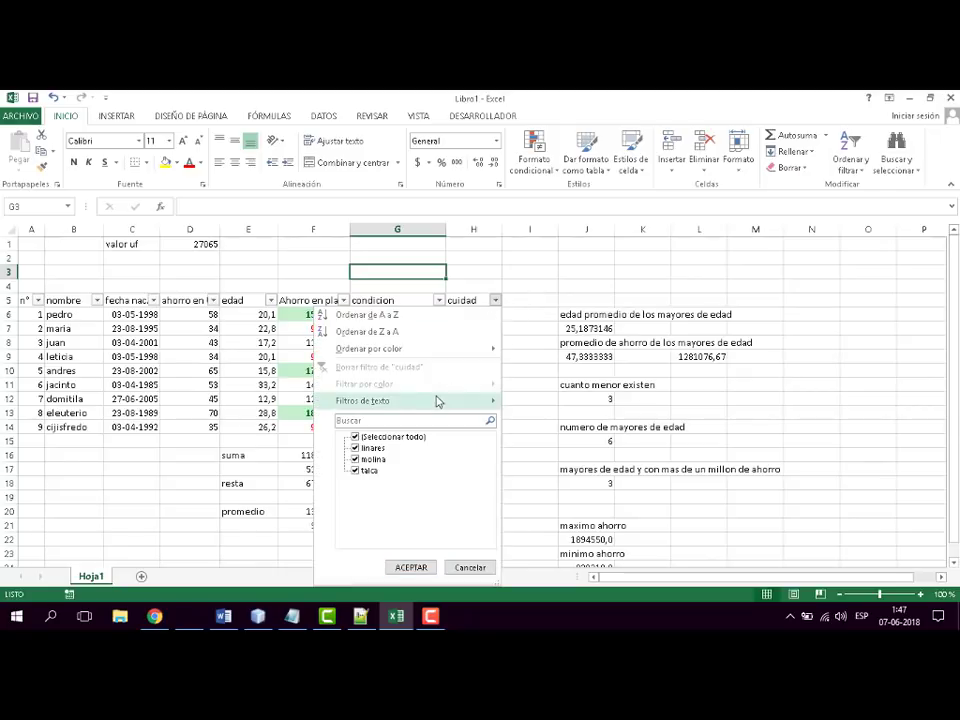
pyautogui.moveTo(440, 403)
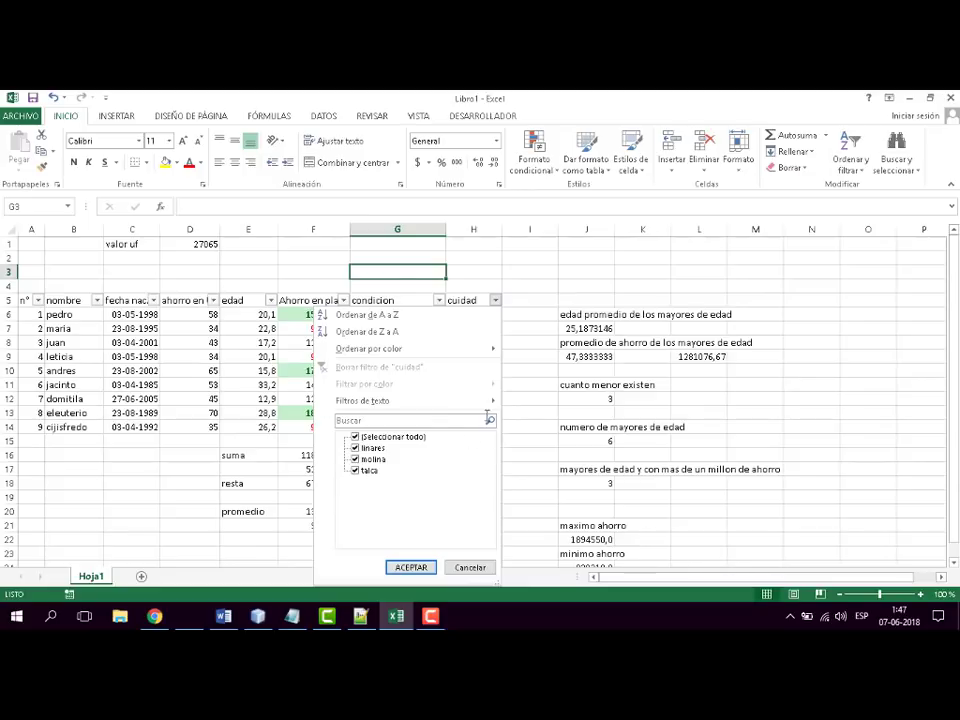
pyautogui.moveTo(492, 404)
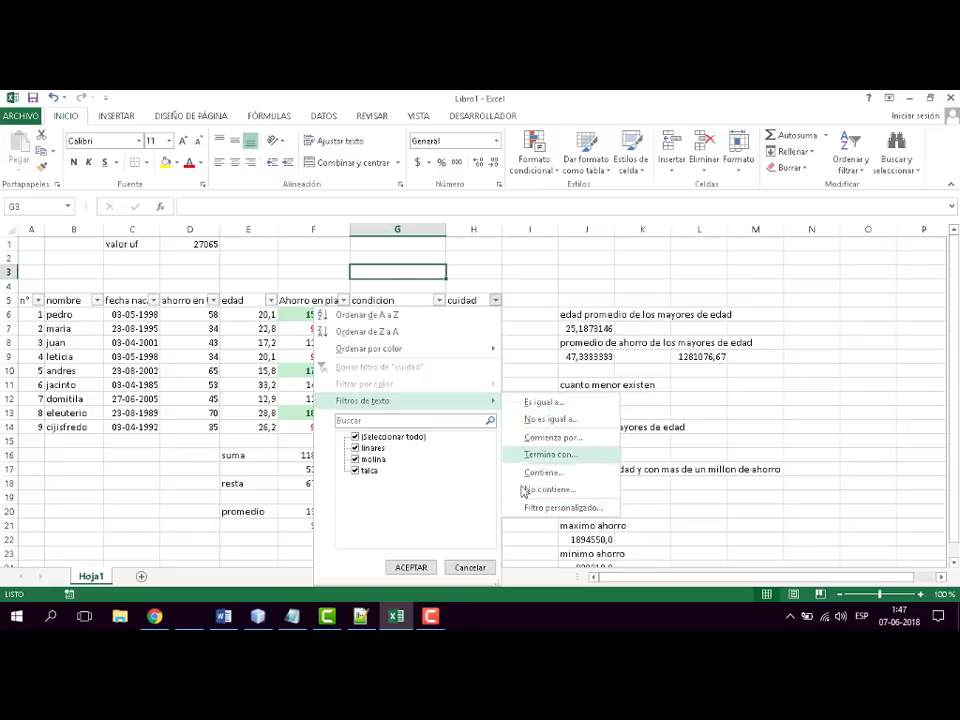
pyautogui.click(532, 279)
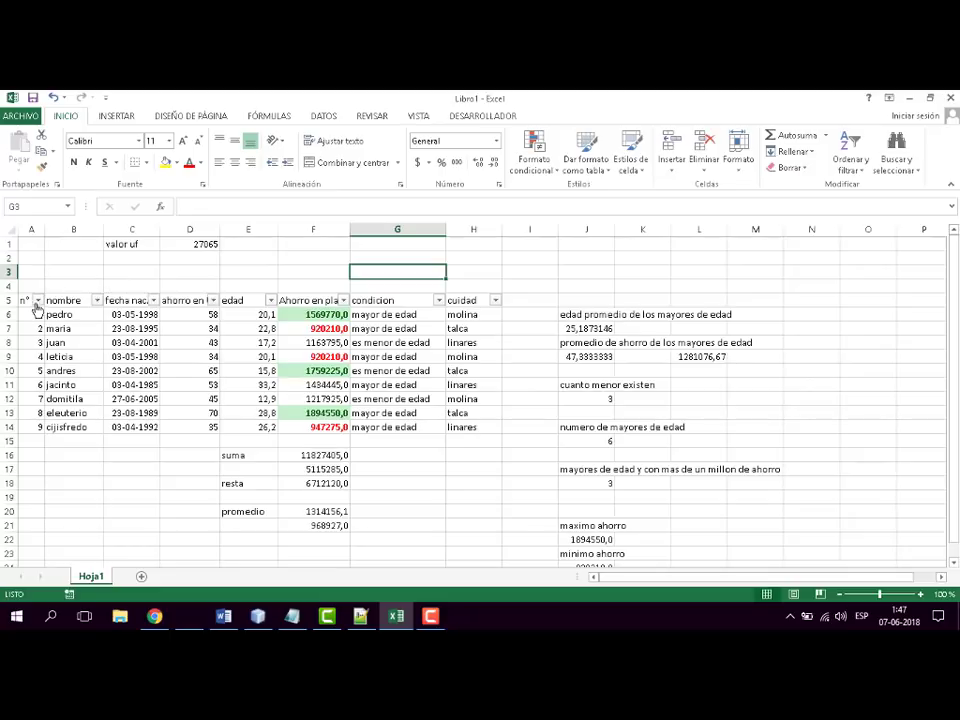
# - Remove the autofilter from the savings table's header row, n° through cuidad
pyautogui.moveTo(34, 304); pyautogui.dragTo(493, 310)
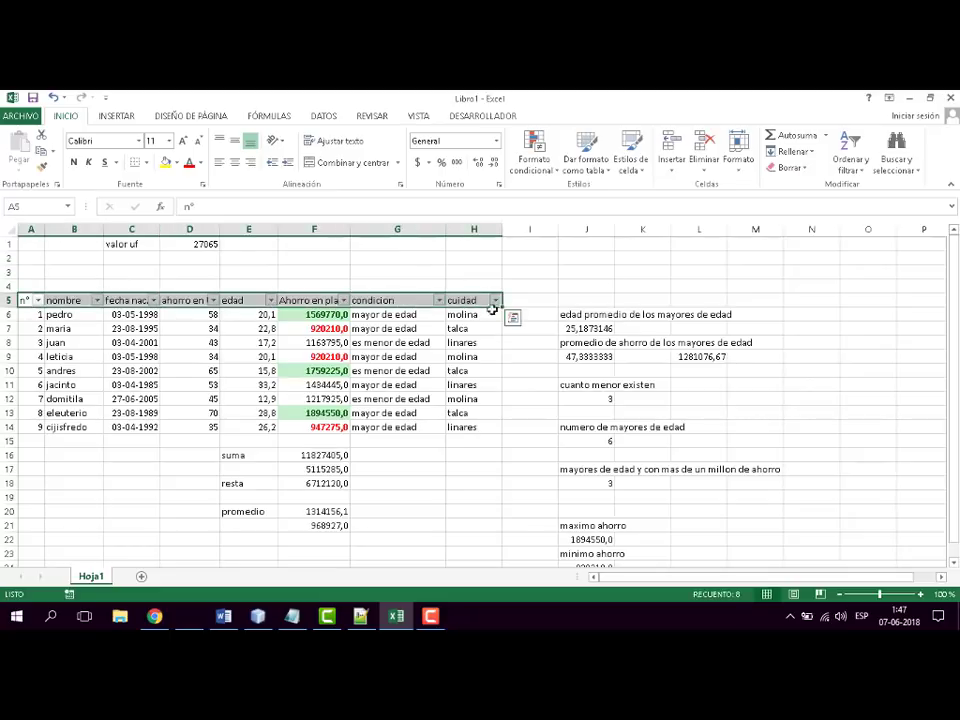
pyautogui.click(850, 148)
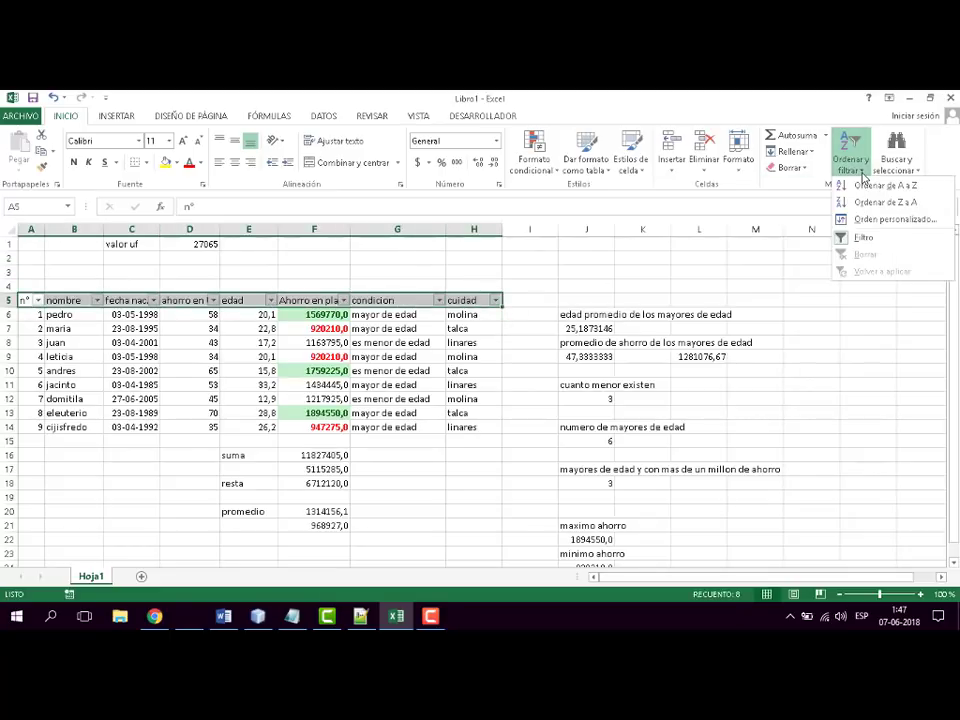
pyautogui.click(864, 238)
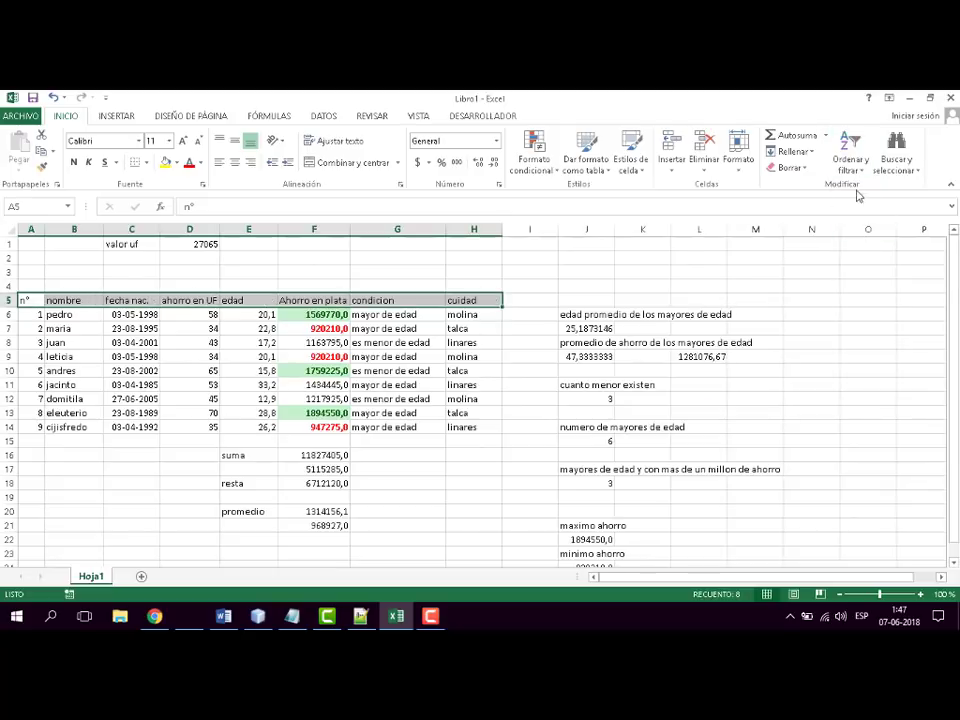
pyautogui.click(548, 271)
# - Apply an autofilter to only the headers n° through ahorro en UF
pyautogui.moveTo(27, 300); pyautogui.dragTo(210, 301)
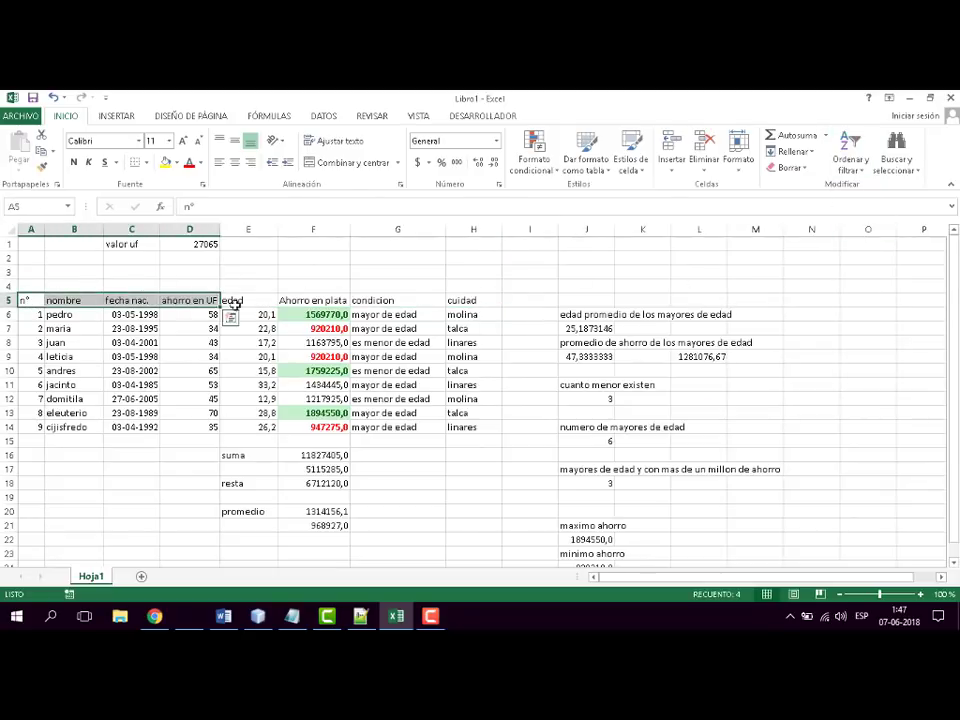
pyautogui.click(849, 166)
pyautogui.click(850, 240)
pyautogui.click(444, 345)
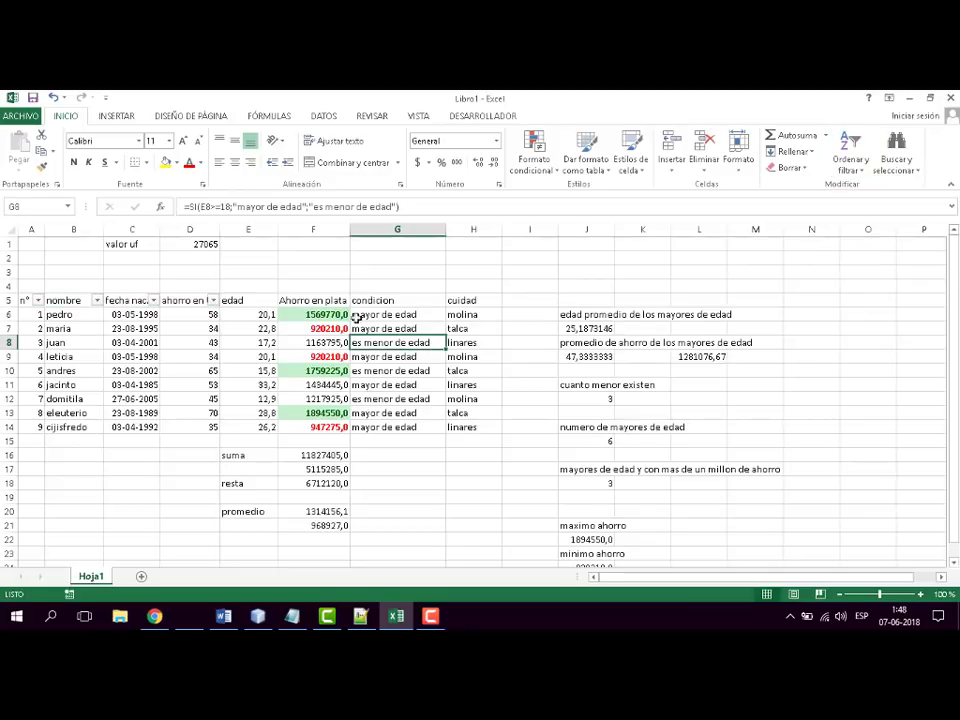
# - Try to add an autofilter to the headers Ahorro en plata through cuidad alongside the existing filtered columns
pyautogui.moveTo(291, 300); pyautogui.dragTo(484, 302)
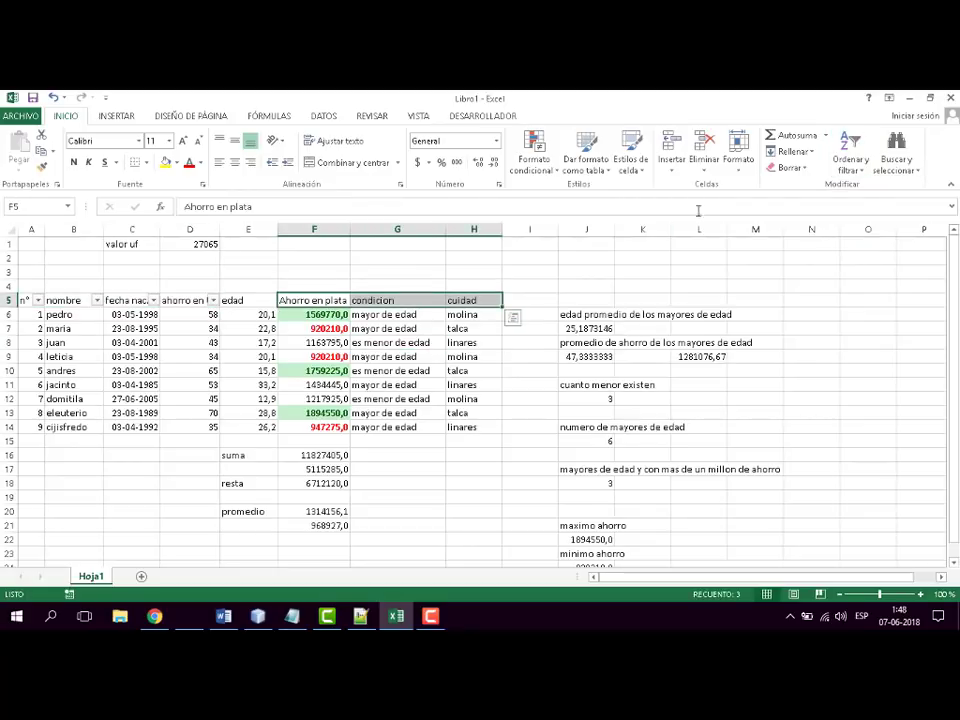
pyautogui.click(849, 160)
pyautogui.click(860, 240)
pyautogui.click(489, 368)
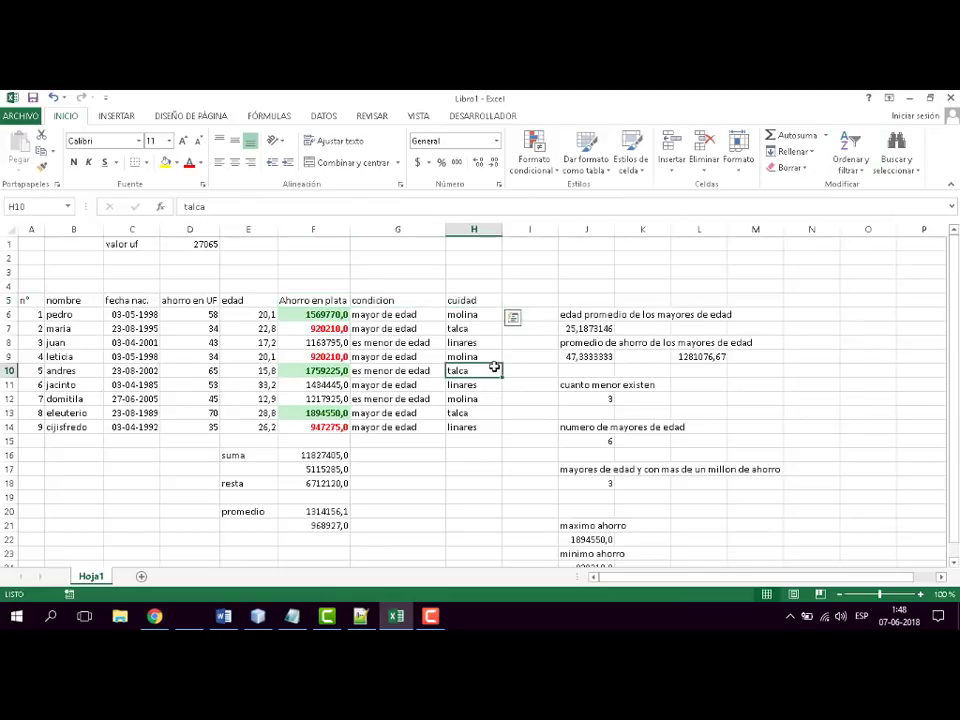
# - Apply an autofilter to only the headers Ahorro en plata, condicion and cuidad
pyautogui.moveTo(295, 300); pyautogui.dragTo(465, 300)
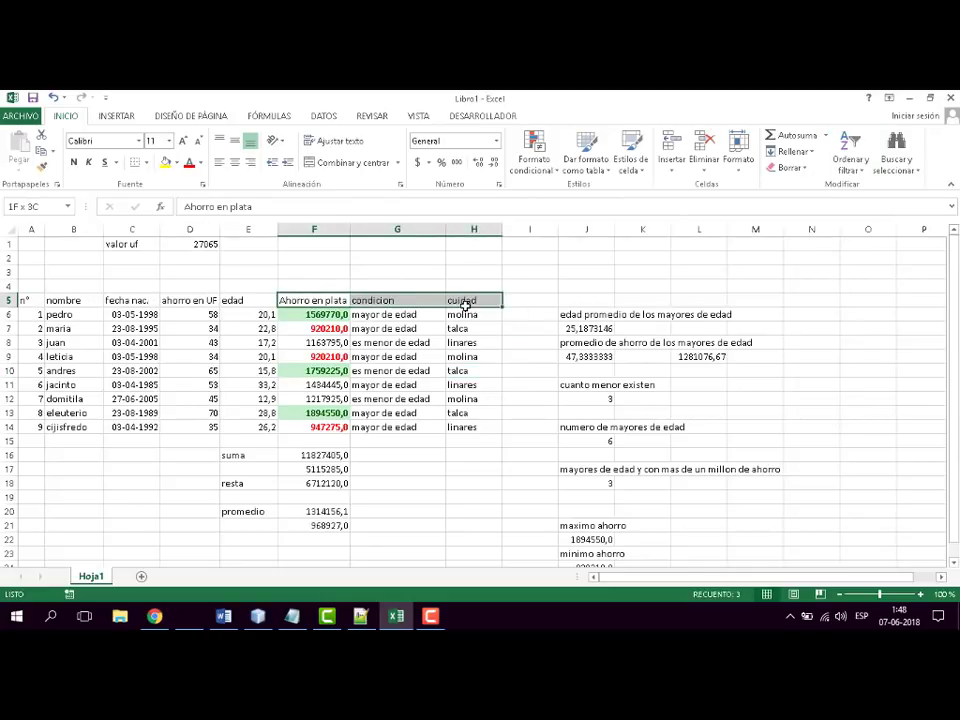
pyautogui.click(848, 160)
pyautogui.click(862, 238)
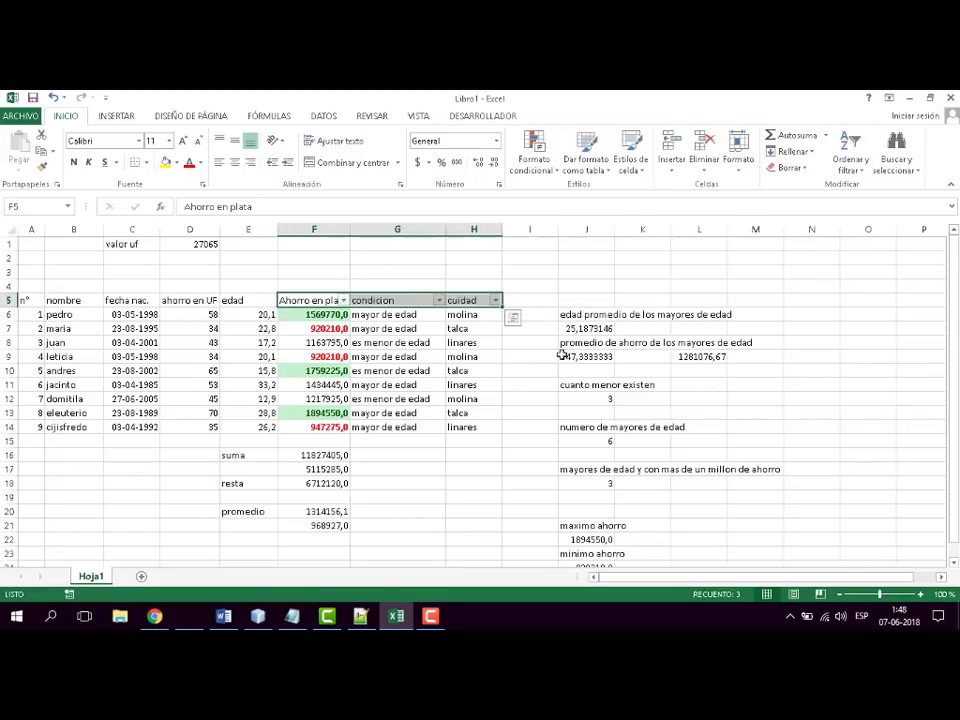
pyautogui.click(474, 370)
# - Move the autofilter from the Ahorro en plata to cuidad headers to the n° to ahorro en UF headers
pyautogui.moveTo(36, 300); pyautogui.dragTo(168, 300)
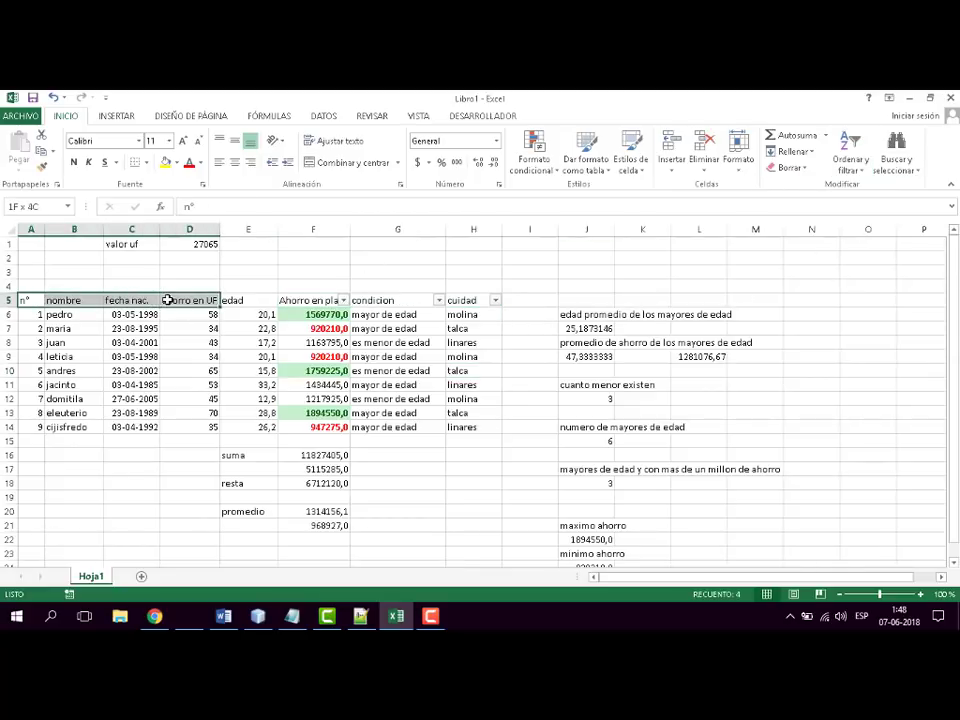
pyautogui.click(849, 158)
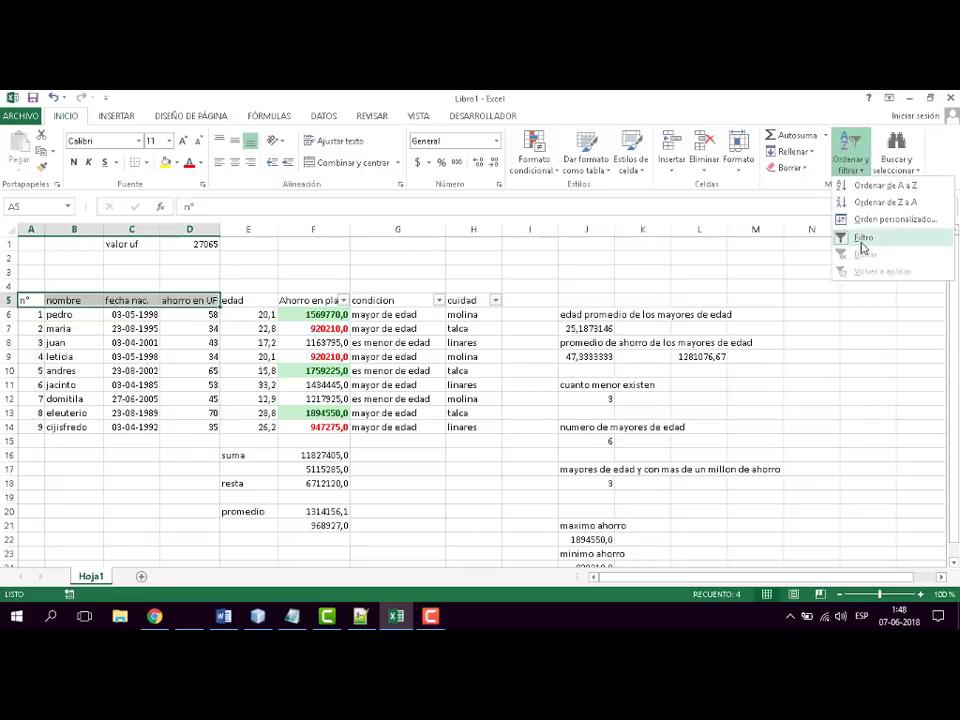
pyautogui.click(862, 241)
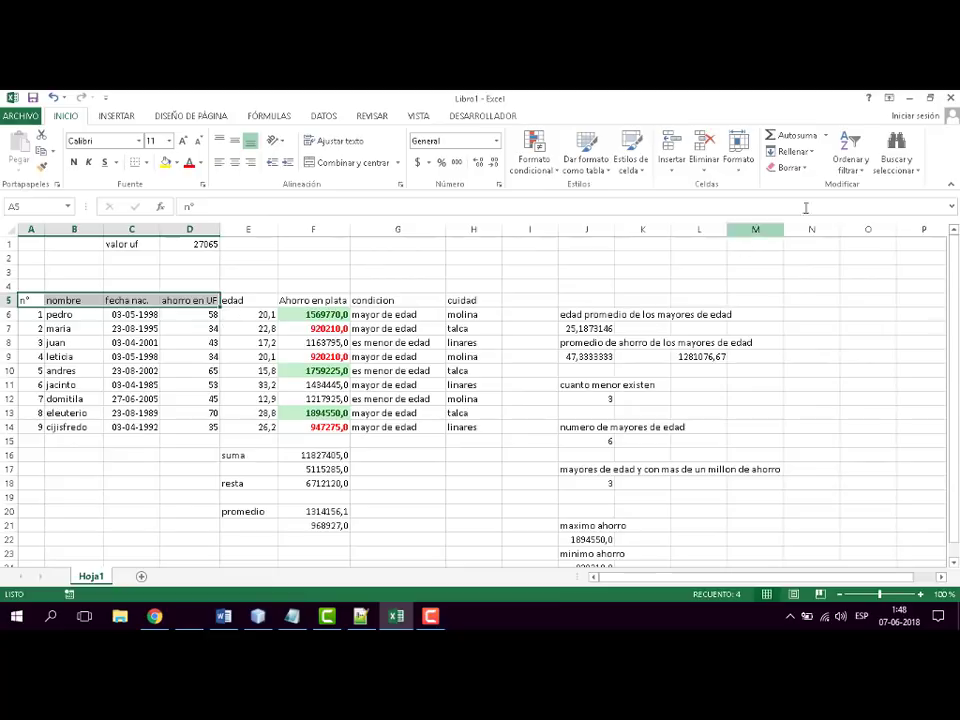
pyautogui.click(851, 162)
pyautogui.click(857, 244)
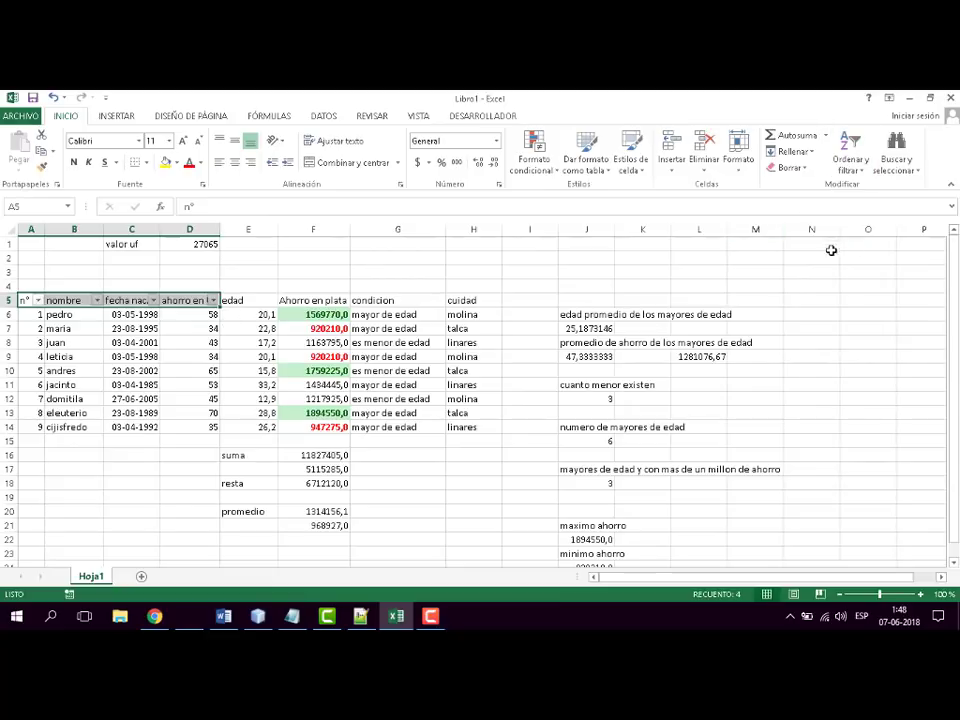
pyautogui.click(521, 366)
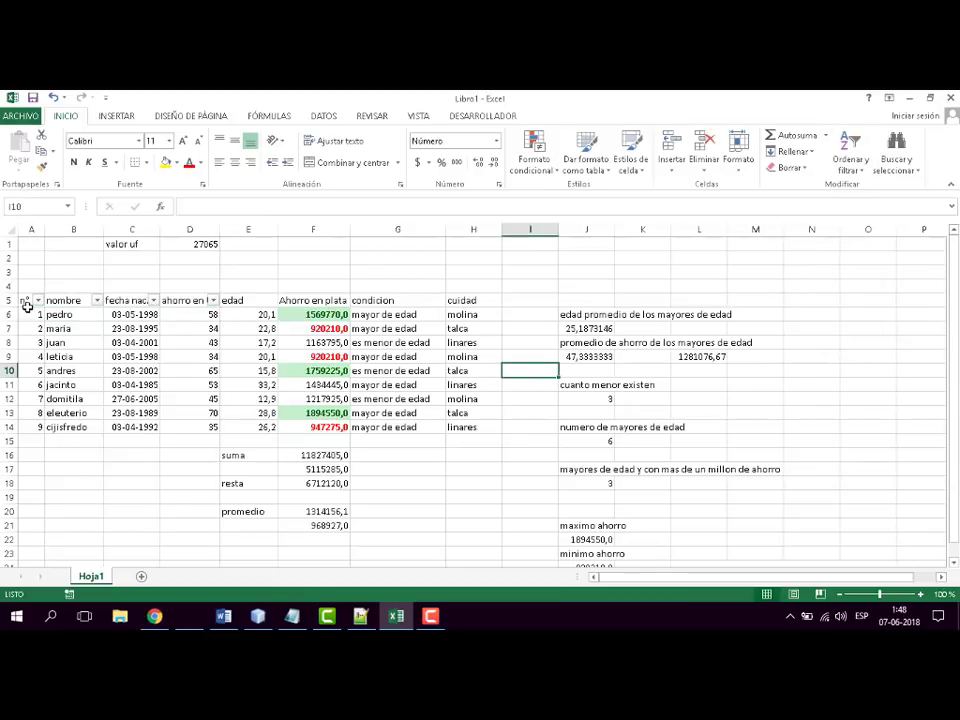
# - Remove the autofilter from the headers n° through ahorro en UF
pyautogui.moveTo(29, 303); pyautogui.dragTo(205, 302)
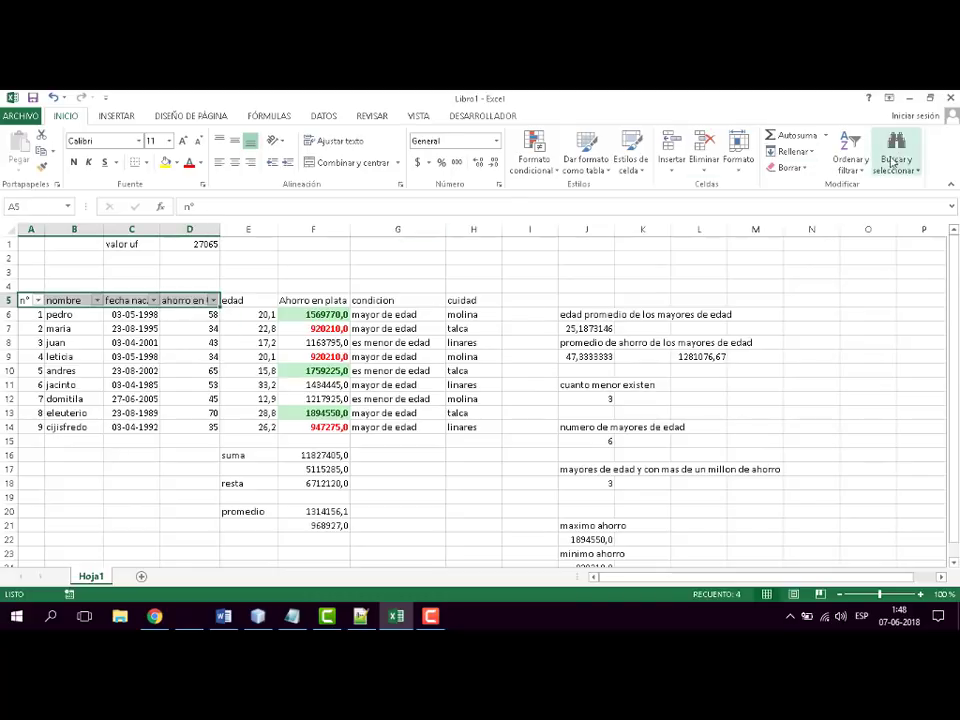
pyautogui.click(862, 173)
pyautogui.click(857, 244)
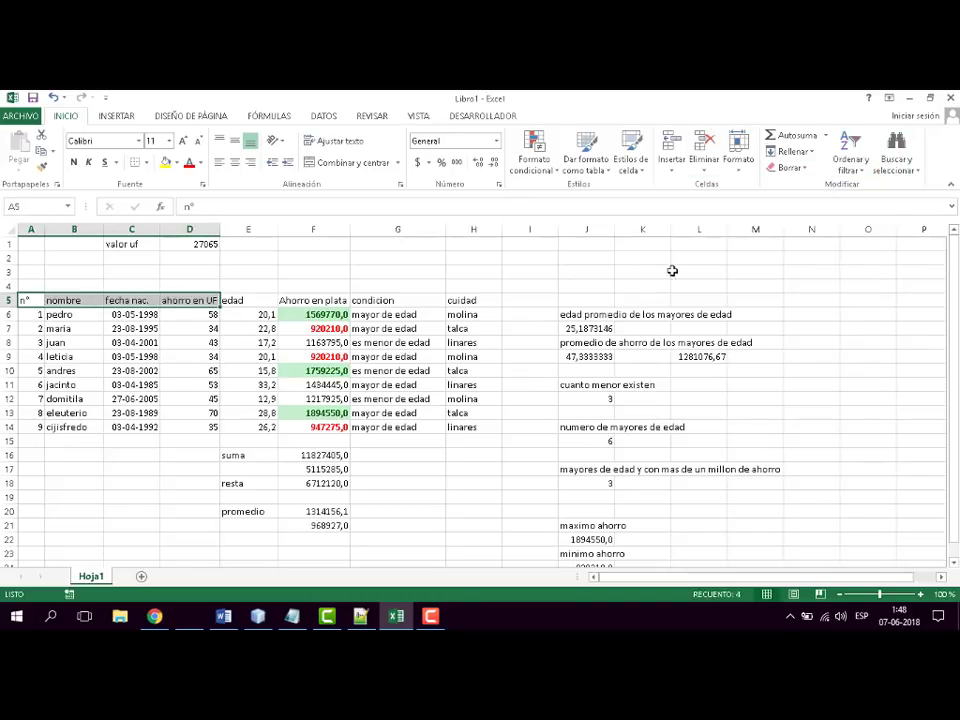
# - Try to apply one autofilter to two separate header ranges, n° to ahorro en UF and Ahorro en plata to cuidad
pyautogui.moveTo(492, 302); pyautogui.dragTo(199, 298)
pyautogui.click(520, 256)
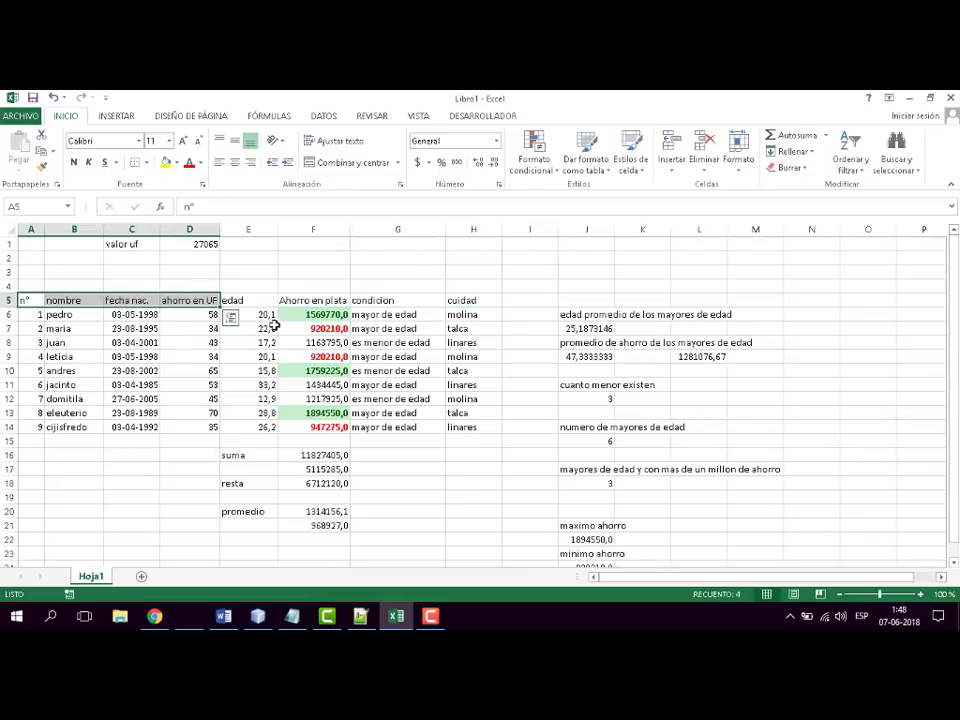
pyautogui.keyDown('ctrl'); pyautogui.moveTo(292, 302); pyautogui.dragTo(455, 310); pyautogui.keyUp('ctrl')
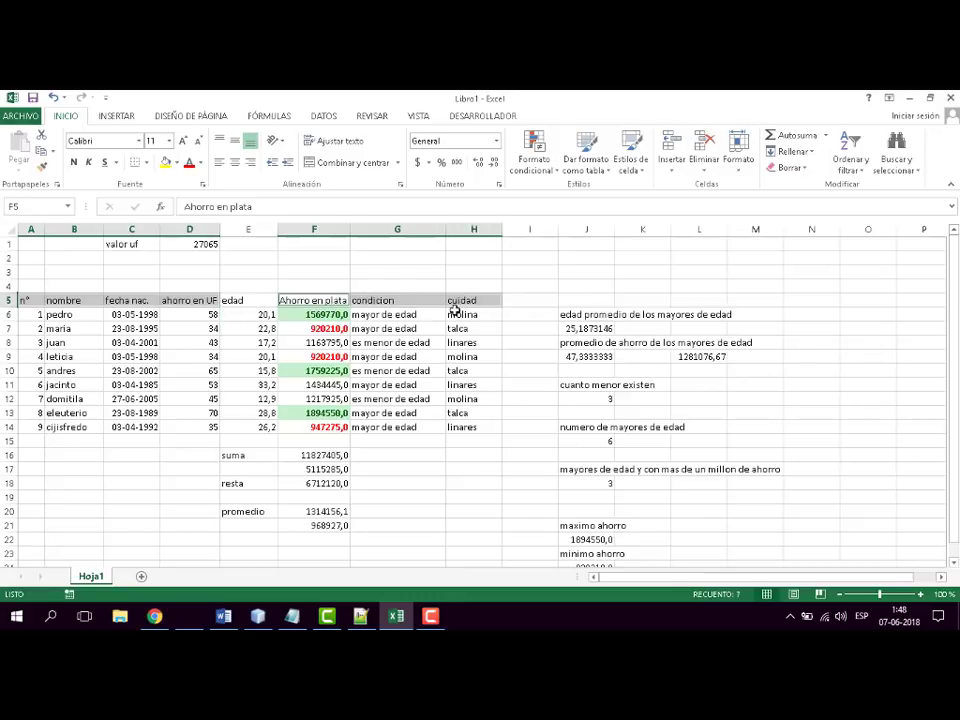
pyautogui.click(851, 162)
pyautogui.click(836, 239)
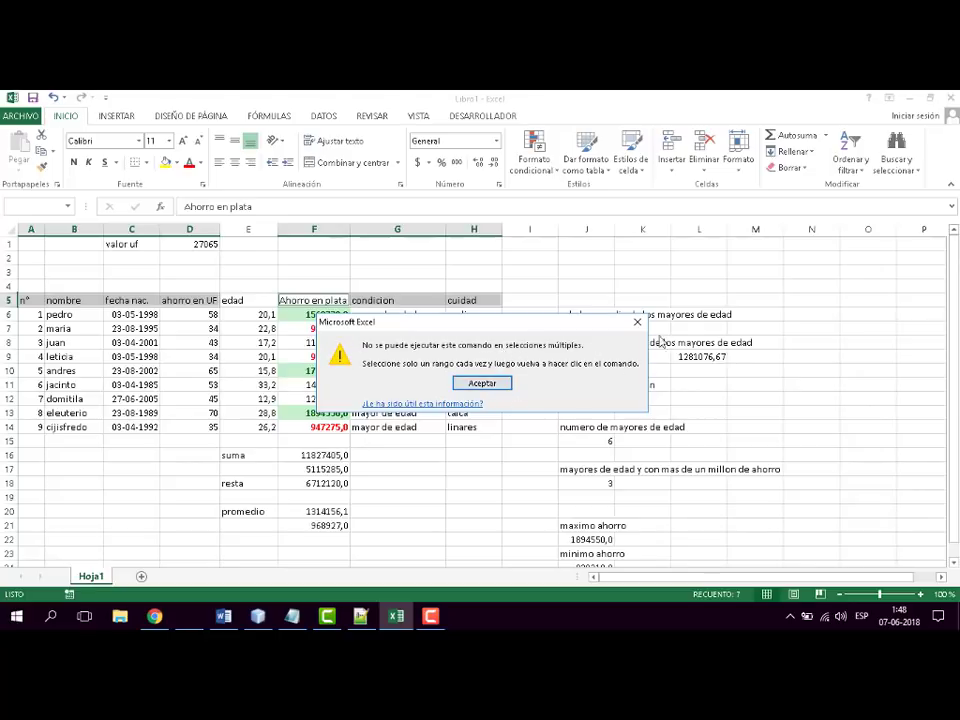
pyautogui.click(482, 385)
pyautogui.click(515, 275)
pyautogui.moveTo(476, 302); pyautogui.dragTo(26, 302)
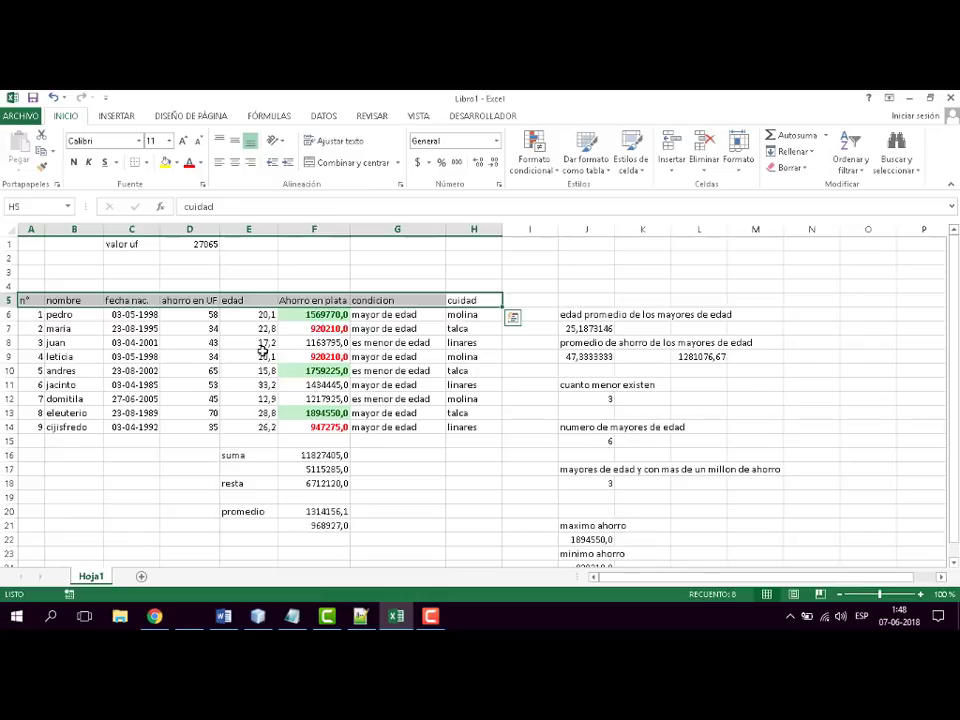
pyautogui.click(590, 285)
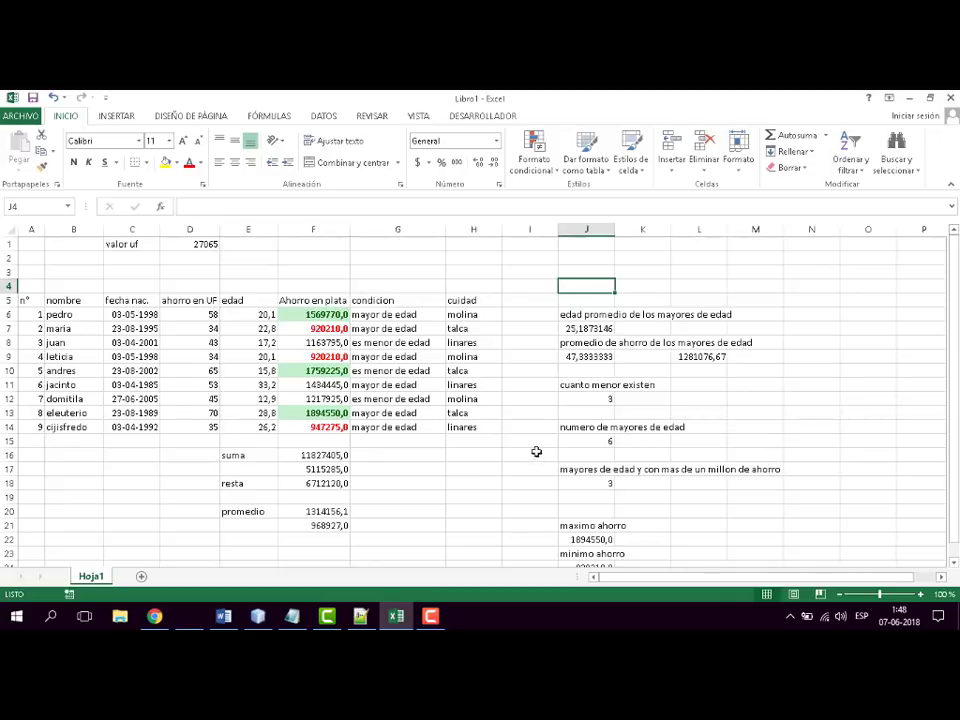
# - Switch to the Word syllabus, colour the Autofiltros topic red, and return to Excel
pyautogui.click(402, 618)
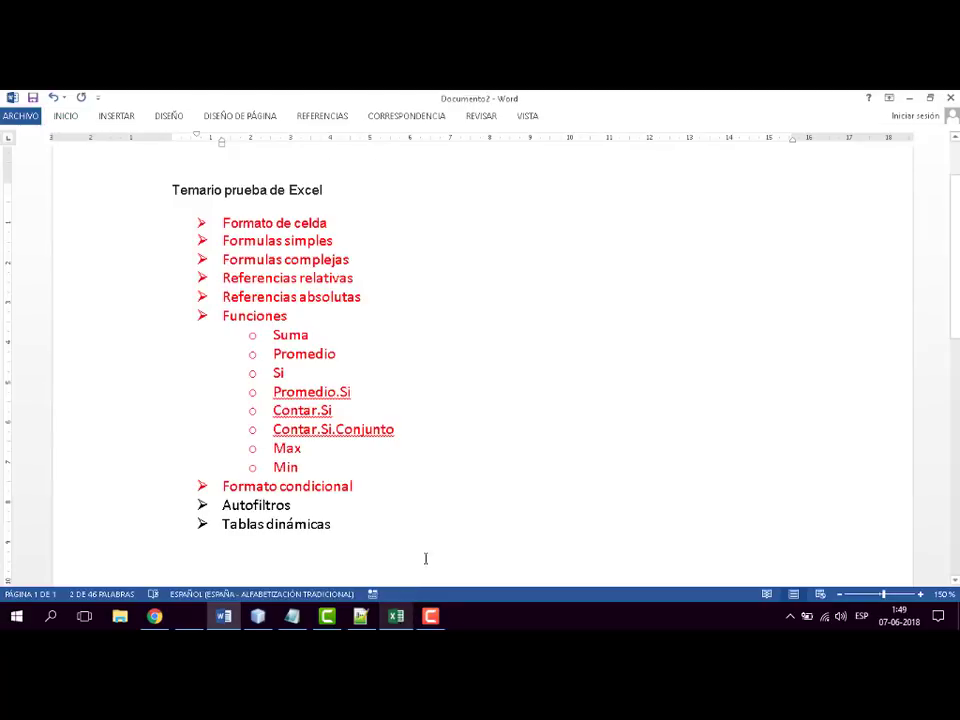
pyautogui.click(313, 504)
pyautogui.moveTo(301, 505); pyautogui.dragTo(225, 506)
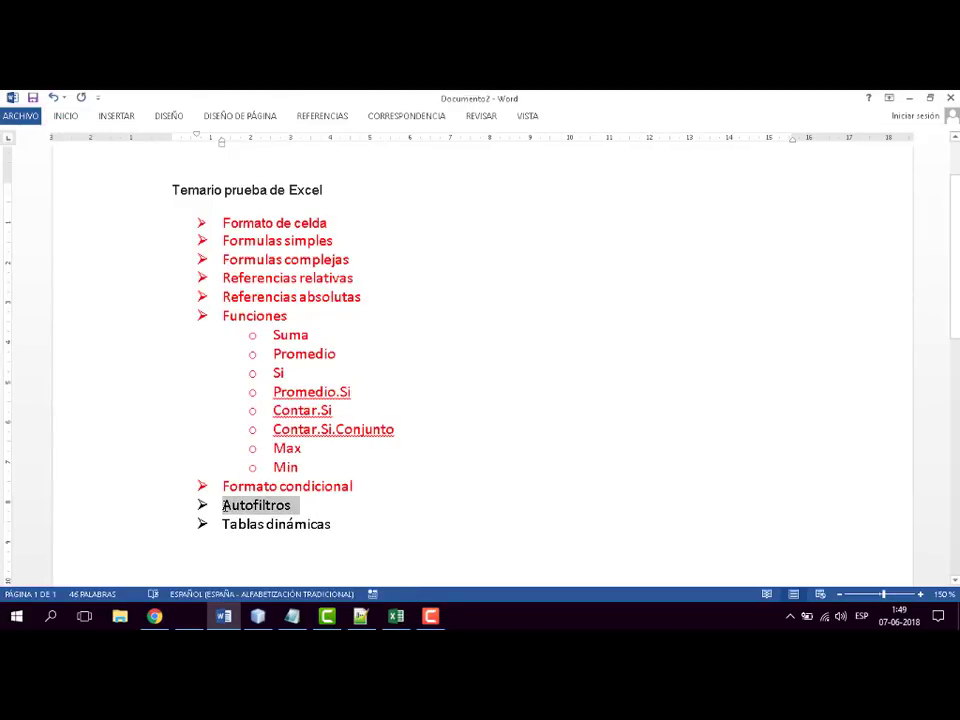
pyautogui.click(65, 117)
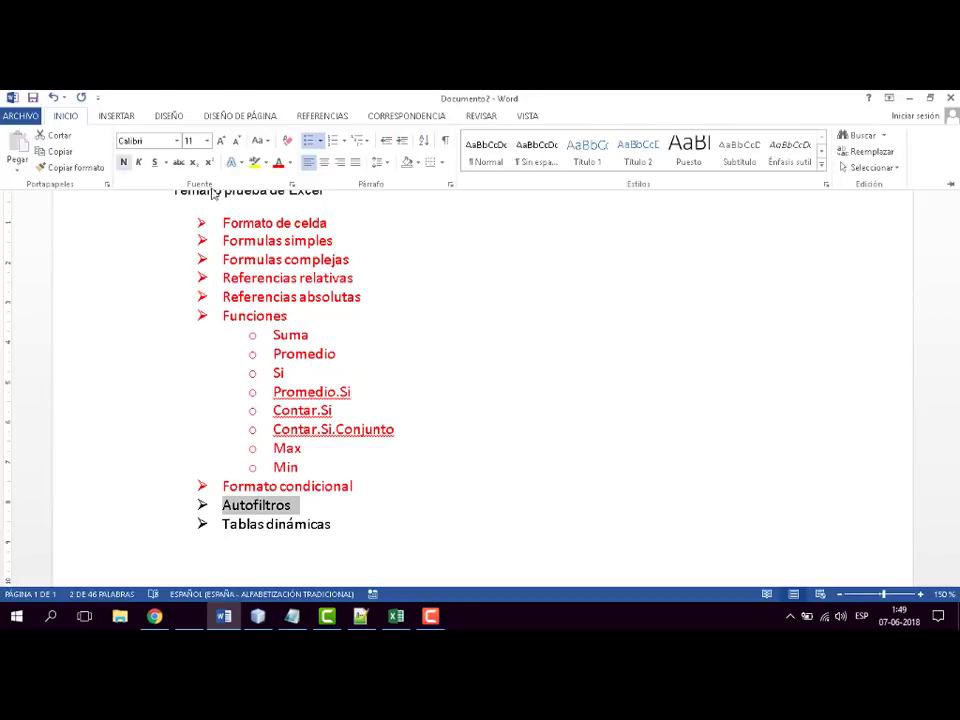
pyautogui.click(279, 166)
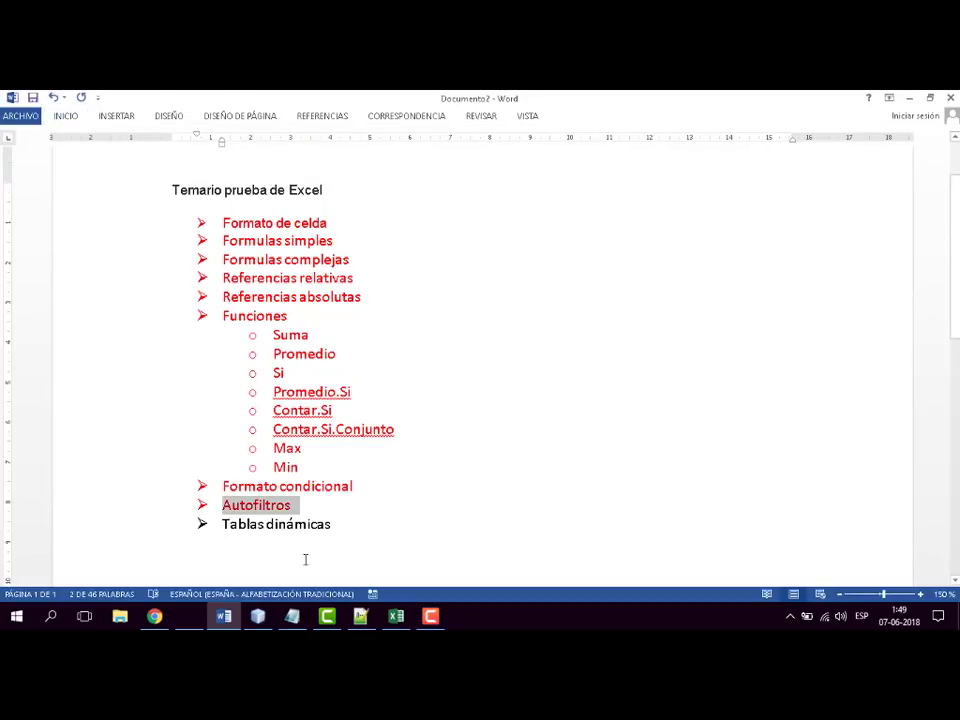
pyautogui.click(398, 617)
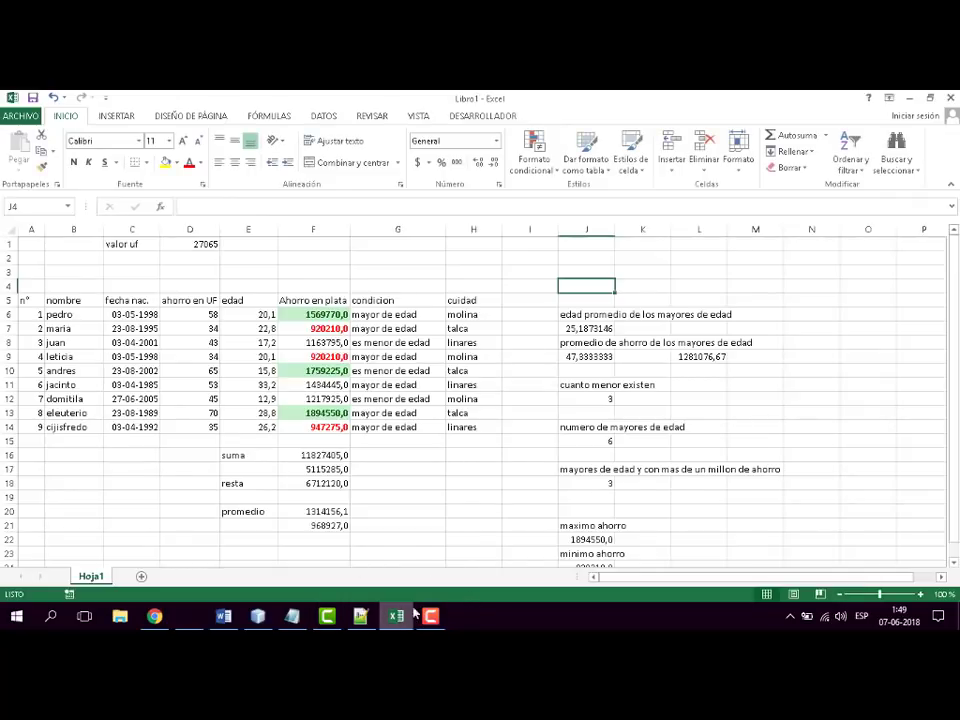
pyautogui.moveTo(438, 621)
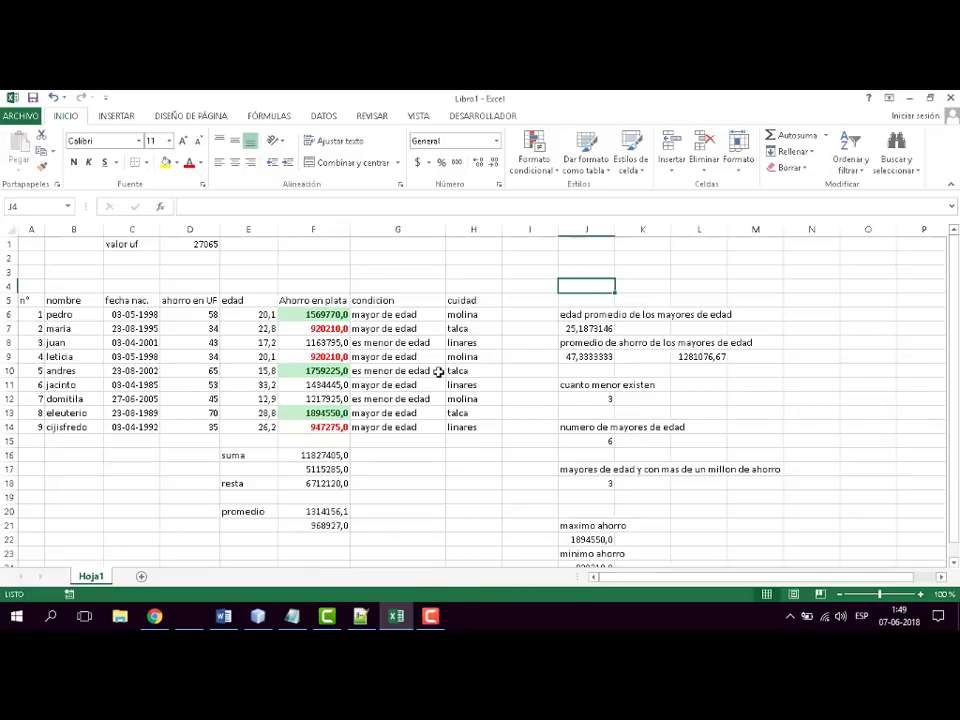
pyautogui.click(432, 621)
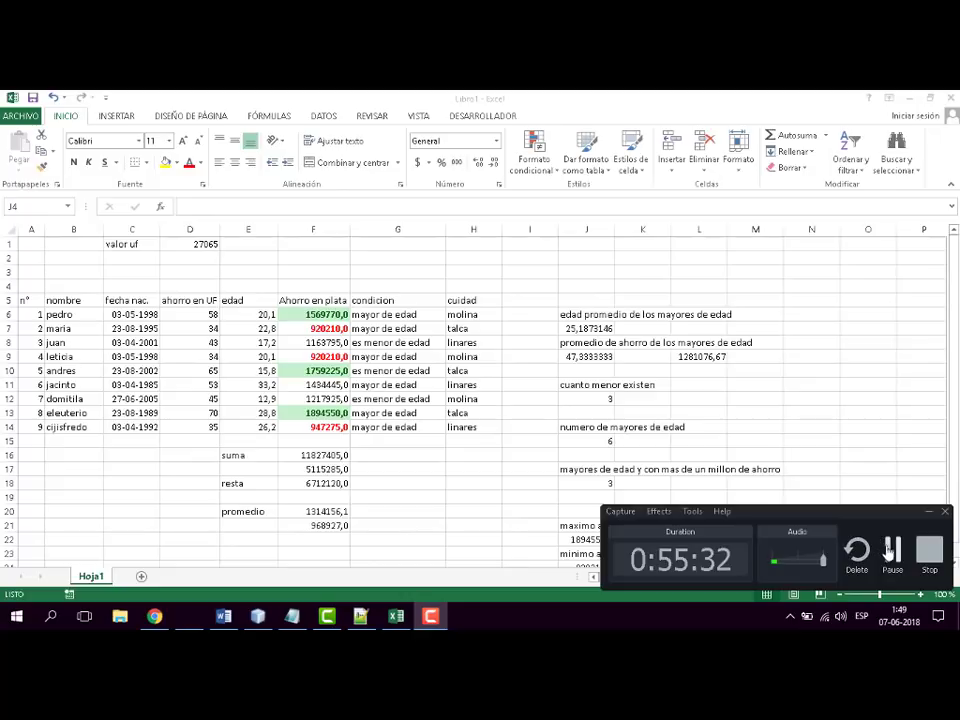
pyautogui.click(890, 551)
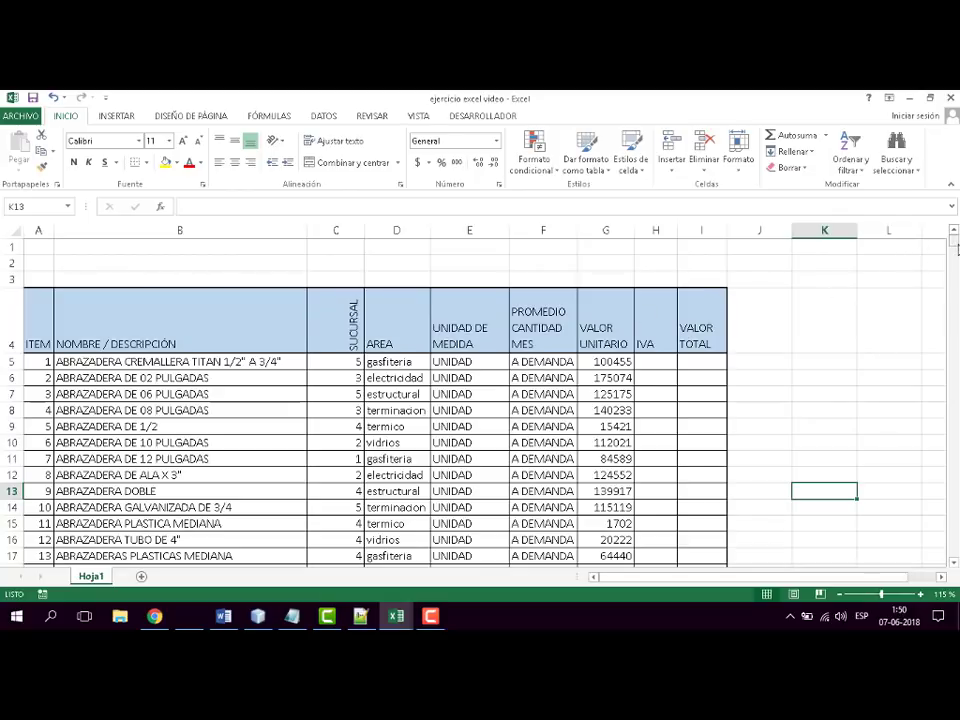
pyautogui.moveTo(956, 246)
pyautogui.mouseDown()
pyautogui.moveTo(955, 290)
pyautogui.moveTo(954, 238)
pyautogui.mouseUp()
pyautogui.moveTo(953, 263)
pyautogui.mouseDown()
pyautogui.moveTo(955, 550)
pyautogui.moveTo(955, 238)
pyautogui.mouseUp()
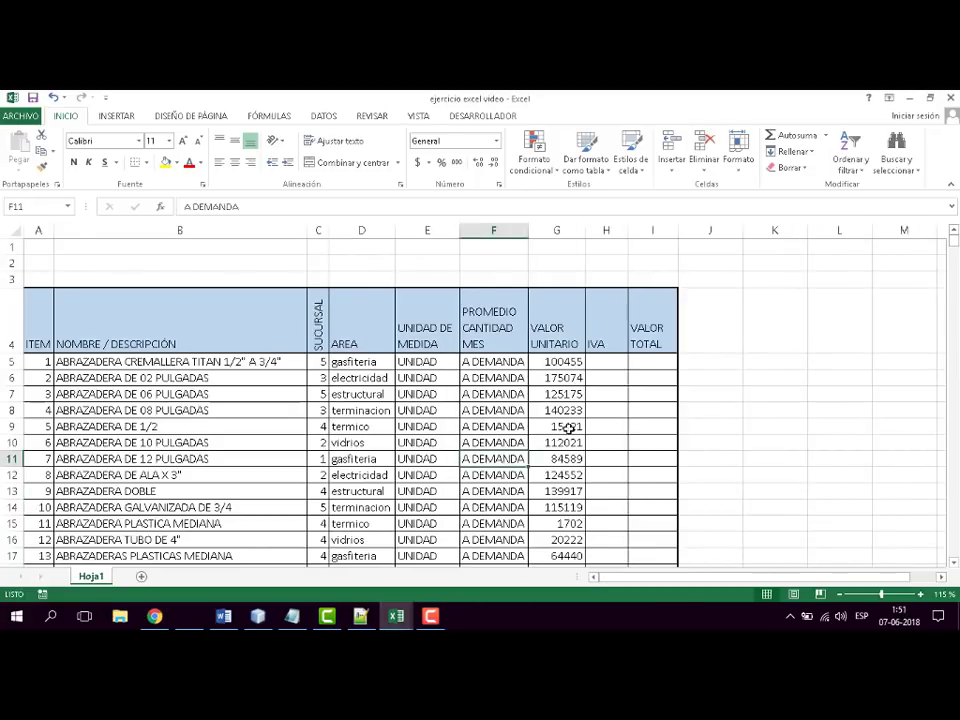
pyautogui.click(605, 358)
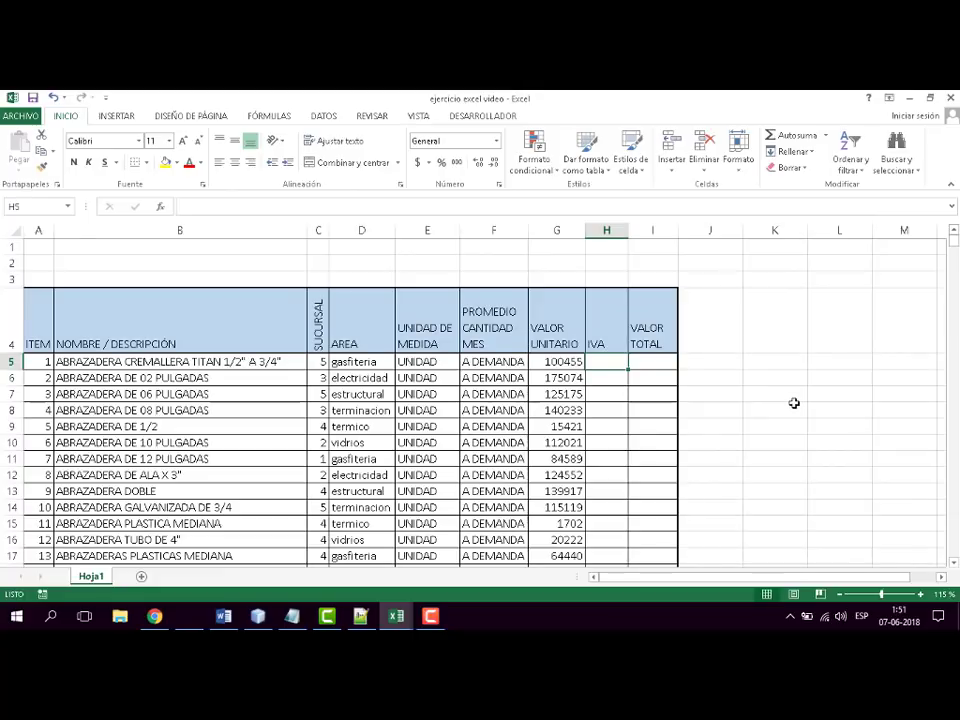
pyautogui.write('=')
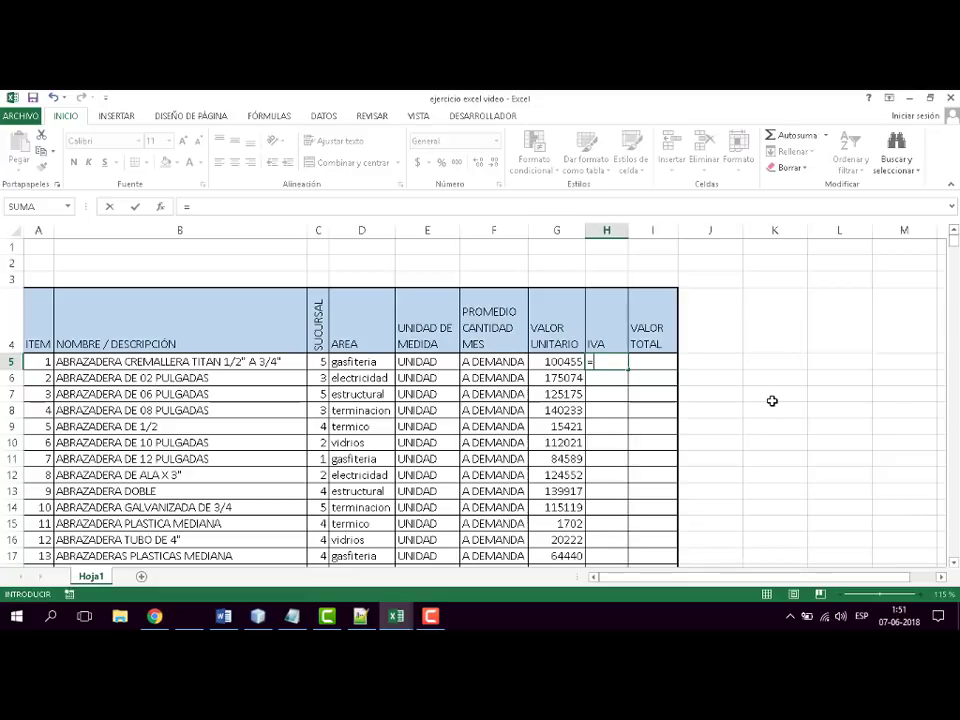
pyautogui.click(727, 409)
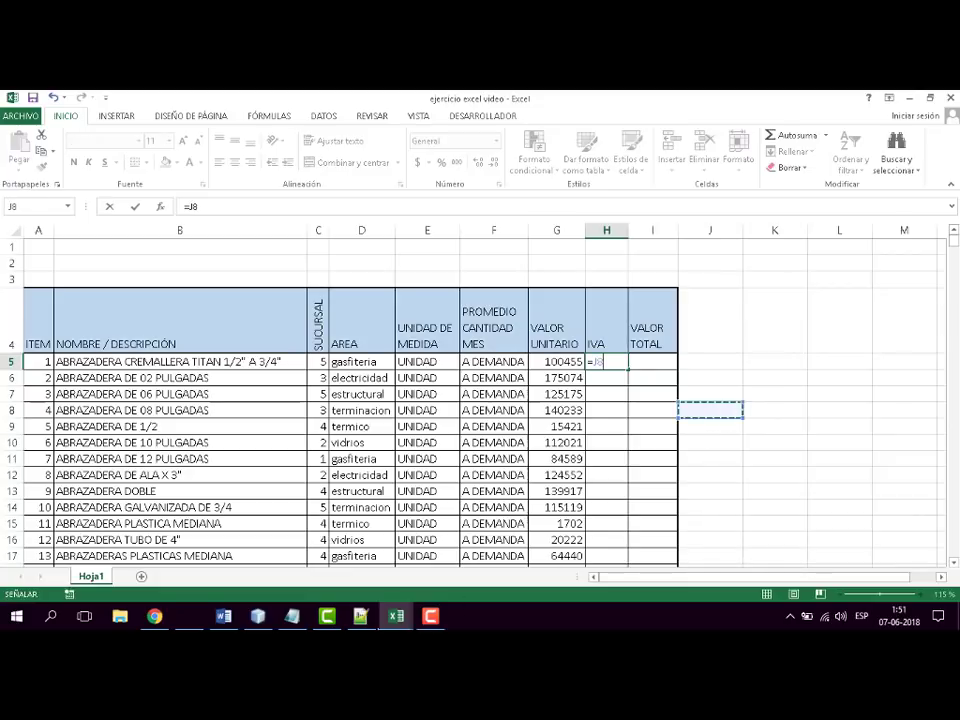
pyautogui.click(431, 616)
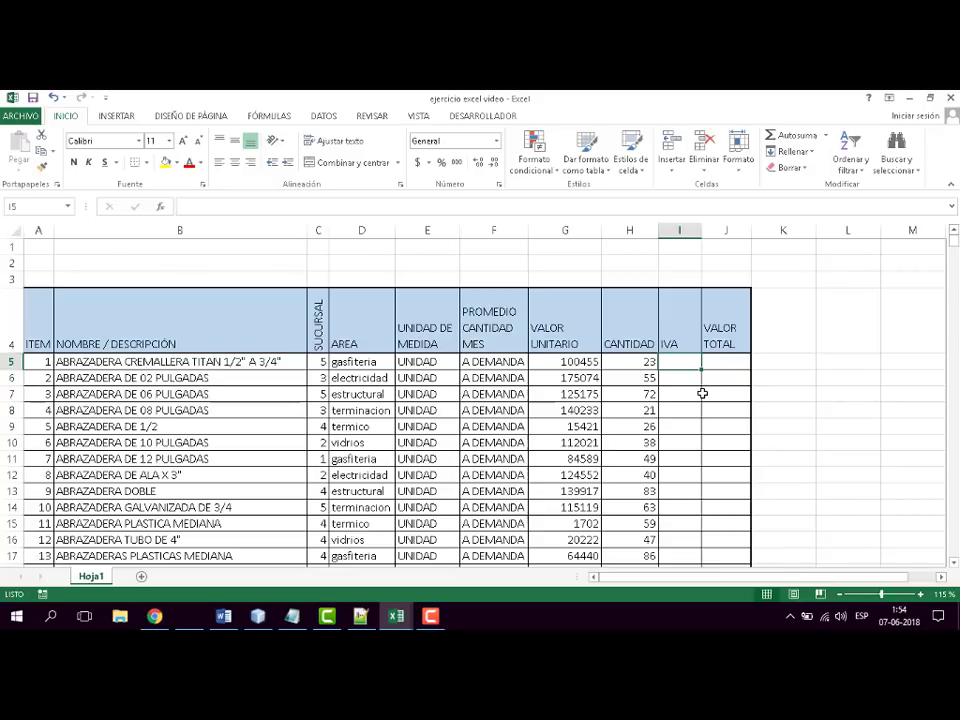
# - Enter the formula =(G5*H5)*0,19 in cell I5 to calculate the first item's IVA from unit value and quantity
pyautogui.write('=')
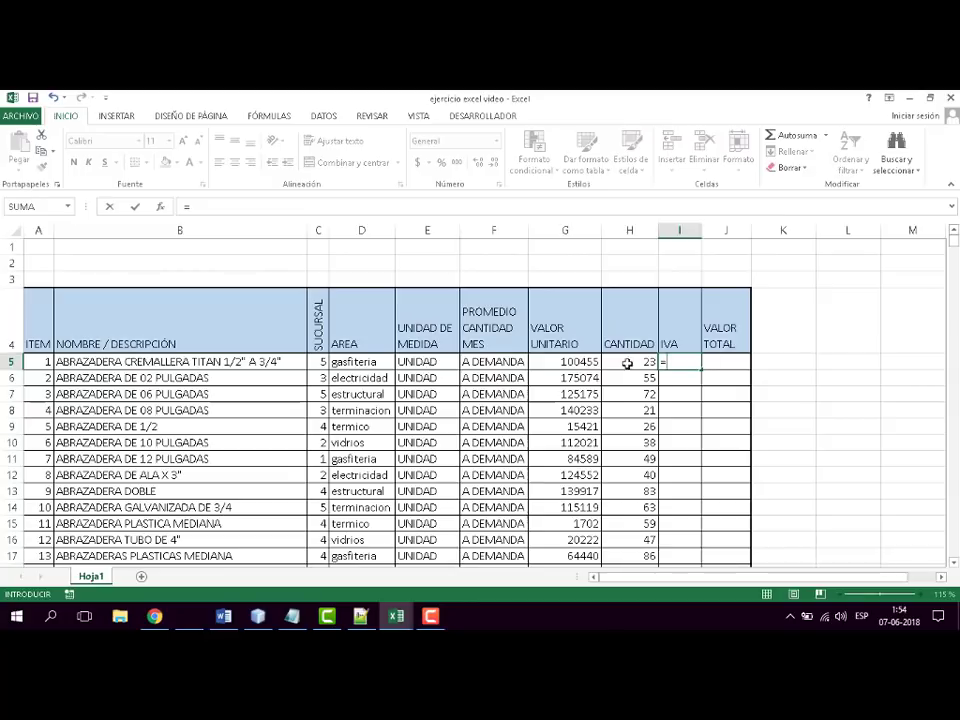
pyautogui.click(580, 365)
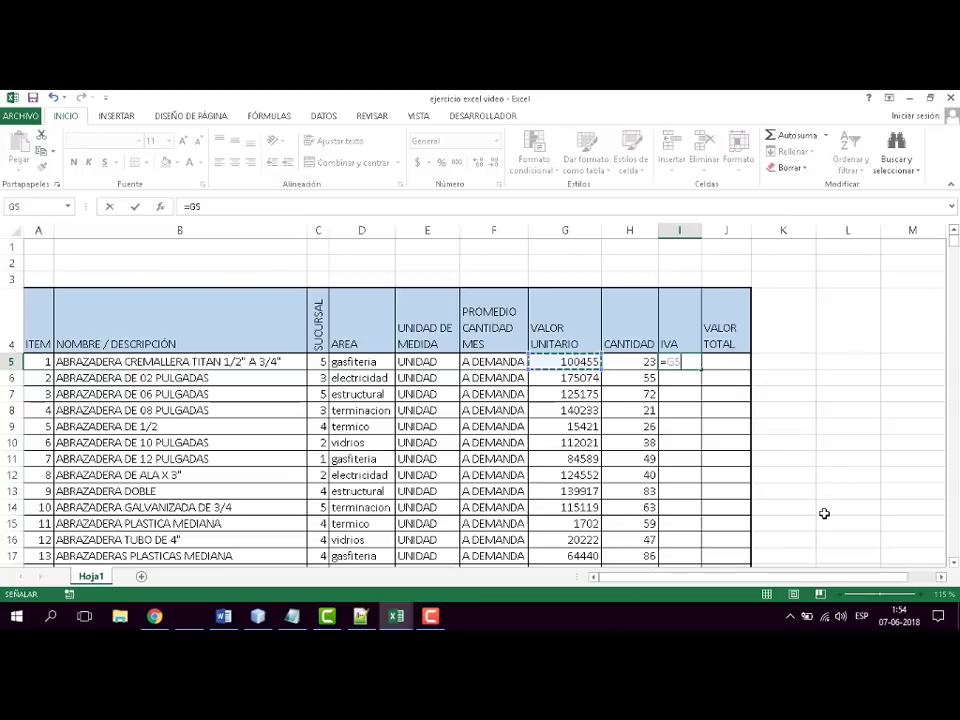
pyautogui.press('BackSpace')
pyautogui.press('BackSpace')
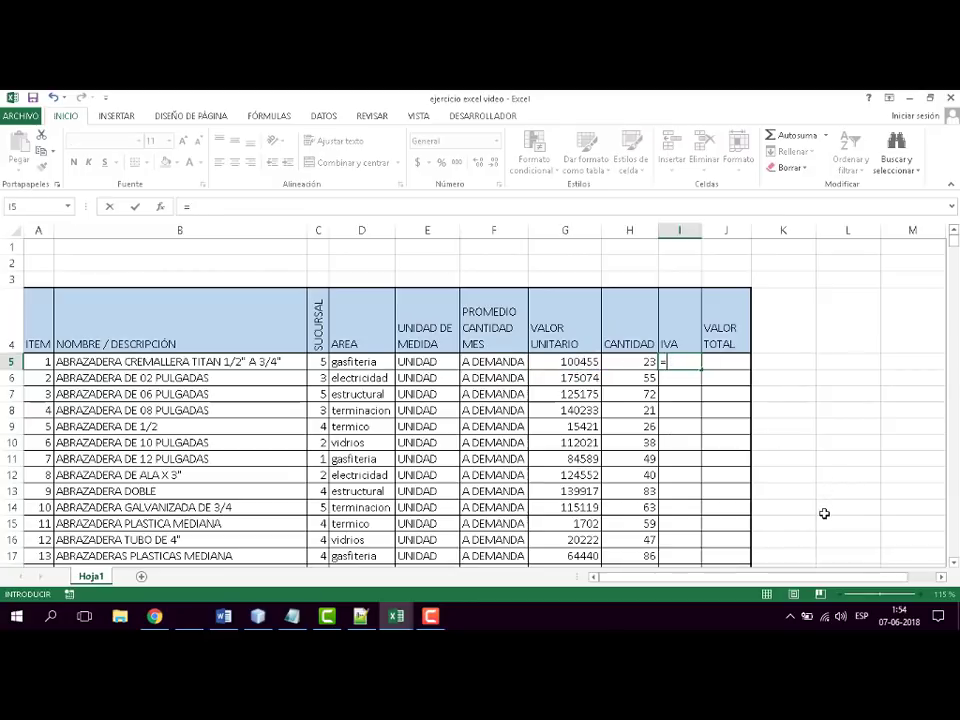
pyautogui.write('(')
pyautogui.click(577, 362)
pyautogui.write('*')
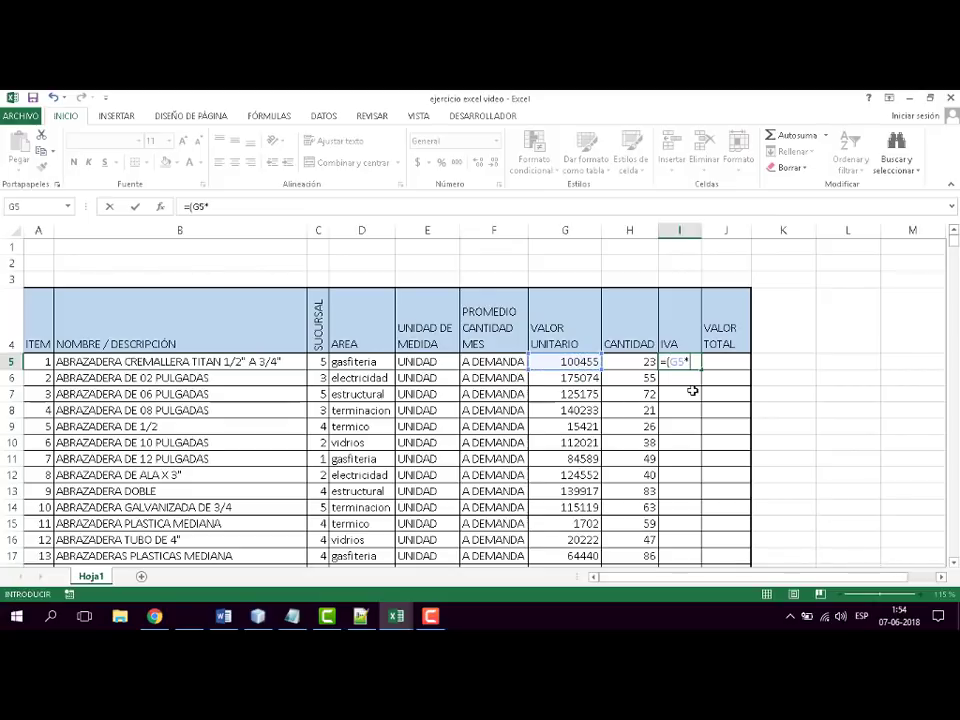
pyautogui.click(632, 362)
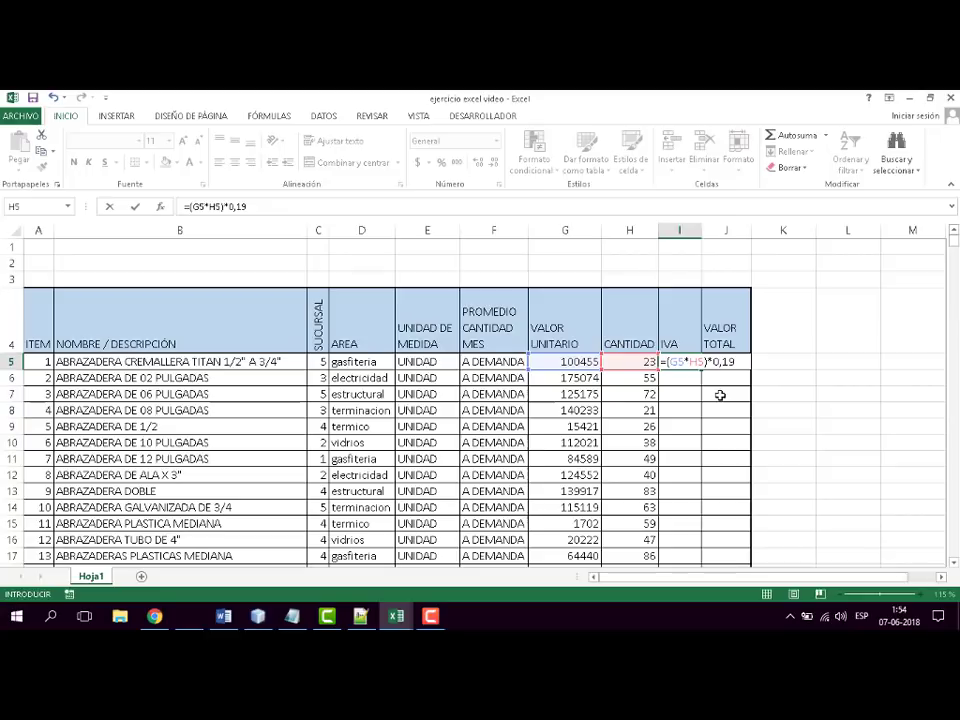
pyautogui.press('Return')
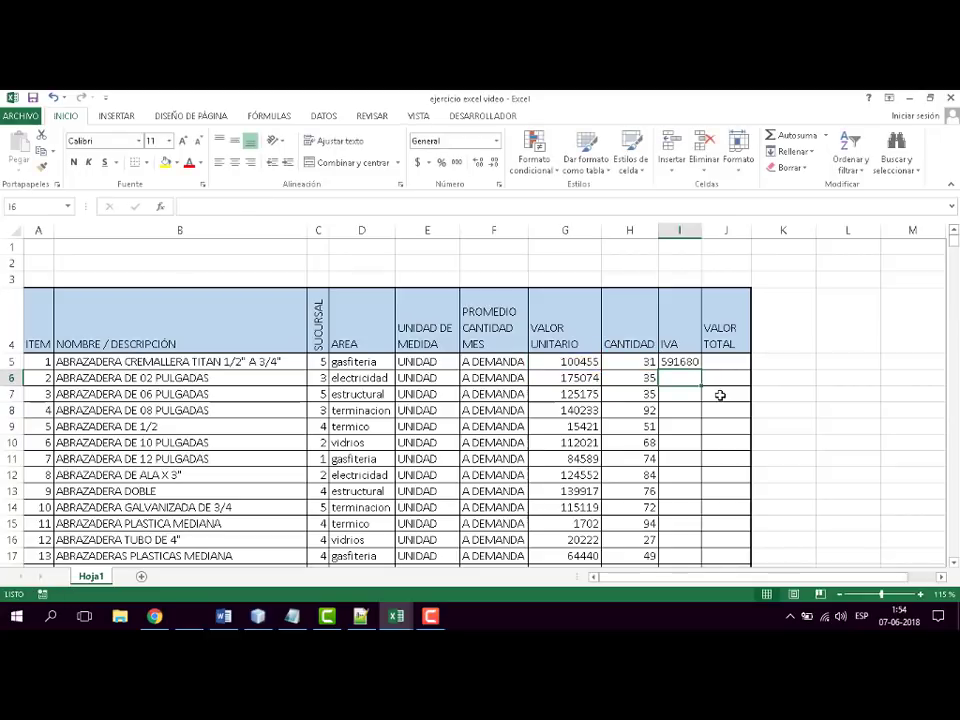
# - Fill the IVA formula from I5 down through all item rows and widen column I to fit the amounts
pyautogui.click(690, 362)
pyautogui.doubleClick(701, 369)
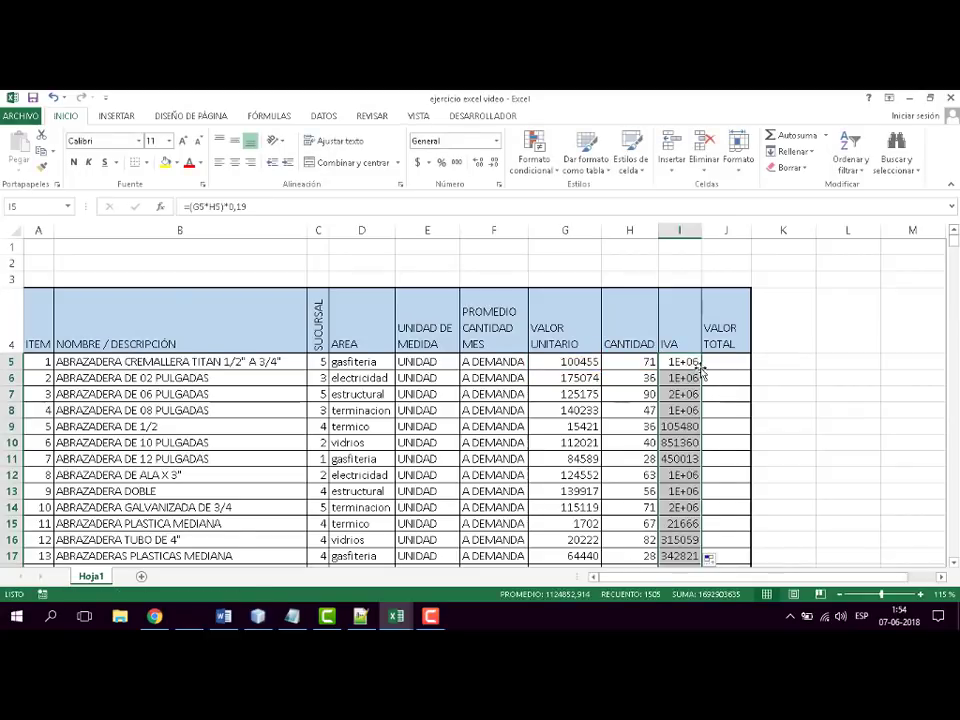
pyautogui.moveTo(702, 233); pyautogui.dragTo(719, 232)
pyautogui.click(698, 362)
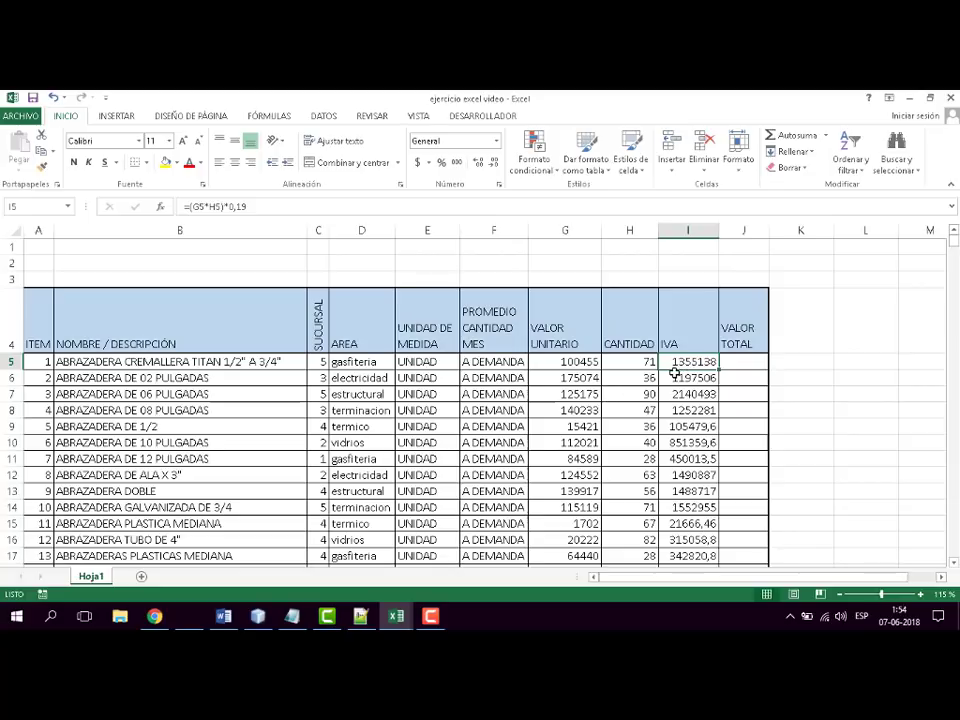
pyautogui.click(561, 365)
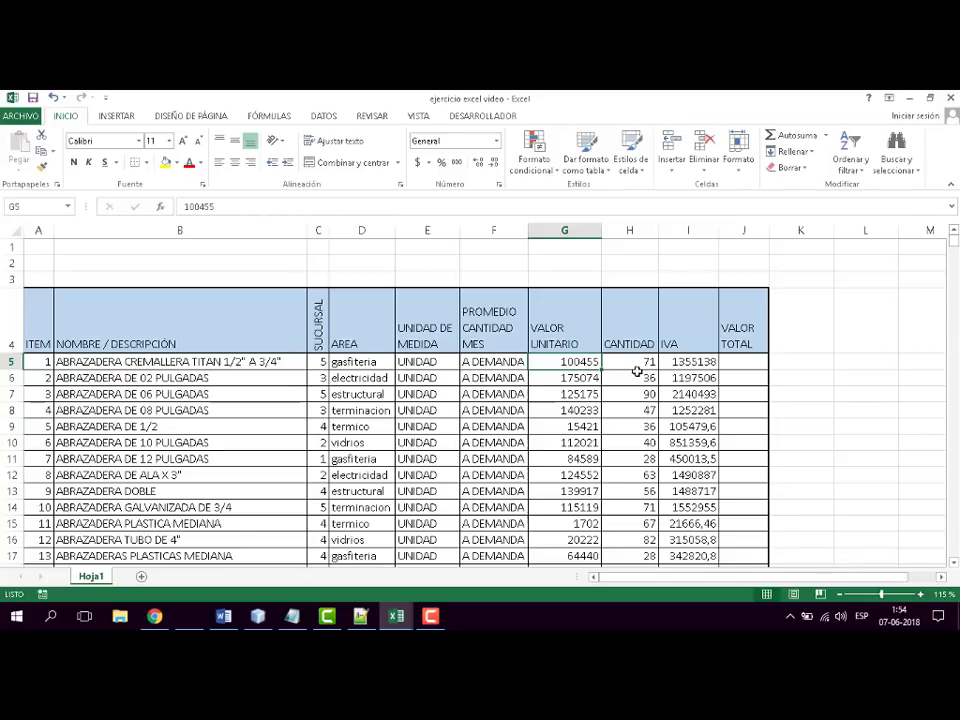
pyautogui.click(640, 362)
pyautogui.click(741, 362)
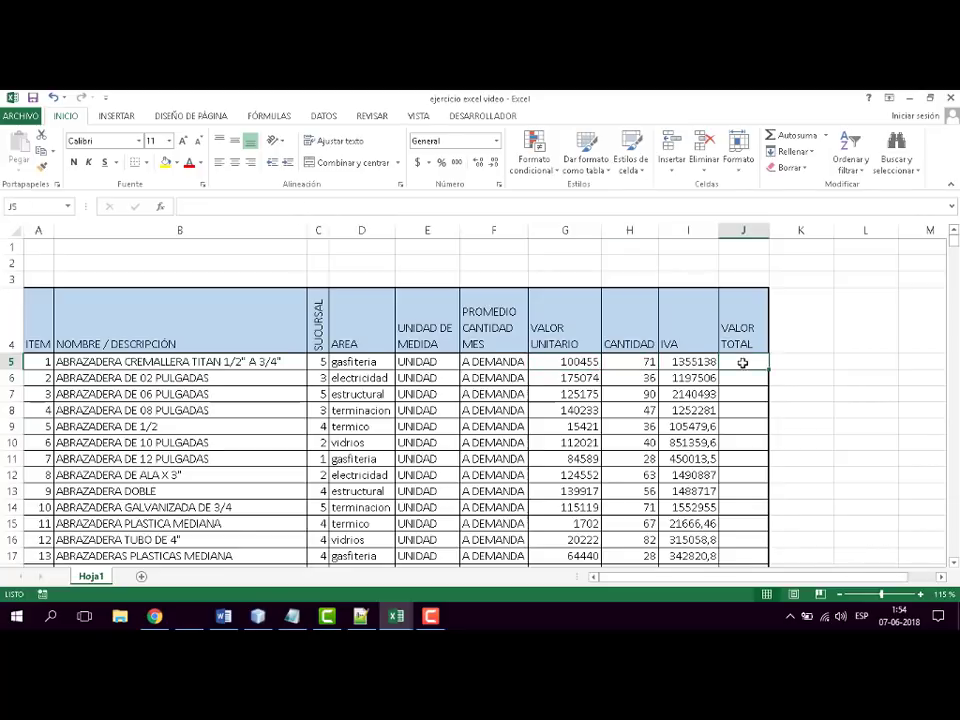
pyautogui.click(694, 364)
pyautogui.click(588, 364)
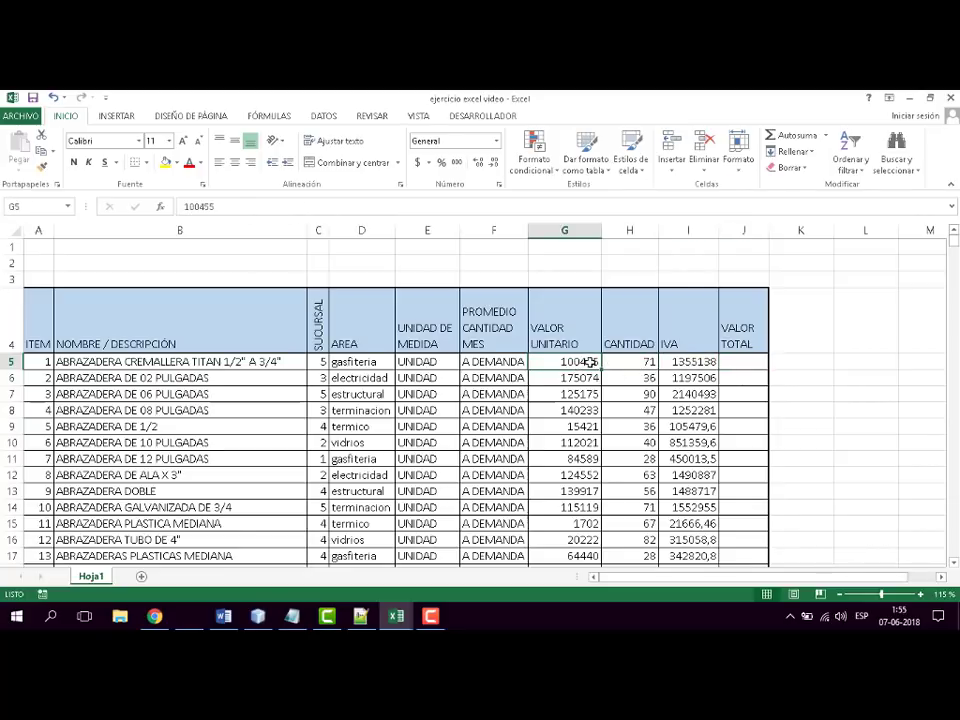
pyautogui.click(641, 364)
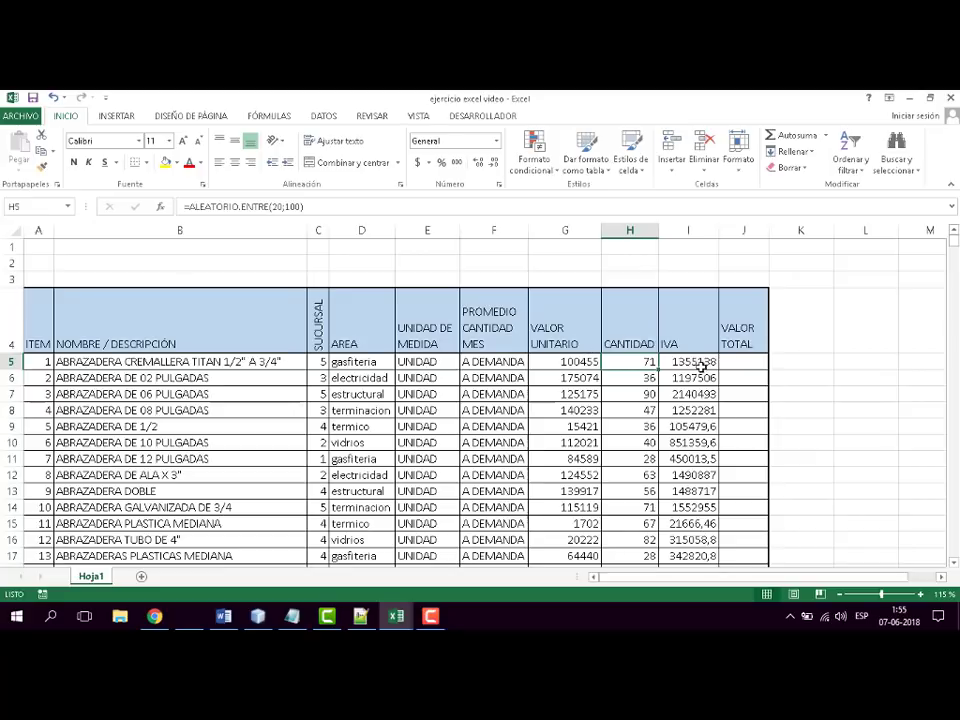
# - Enter the formula =(G5*H5)+I5 in cell J5 for the first item's VALOR TOTAL and widen column J
pyautogui.click(761, 364)
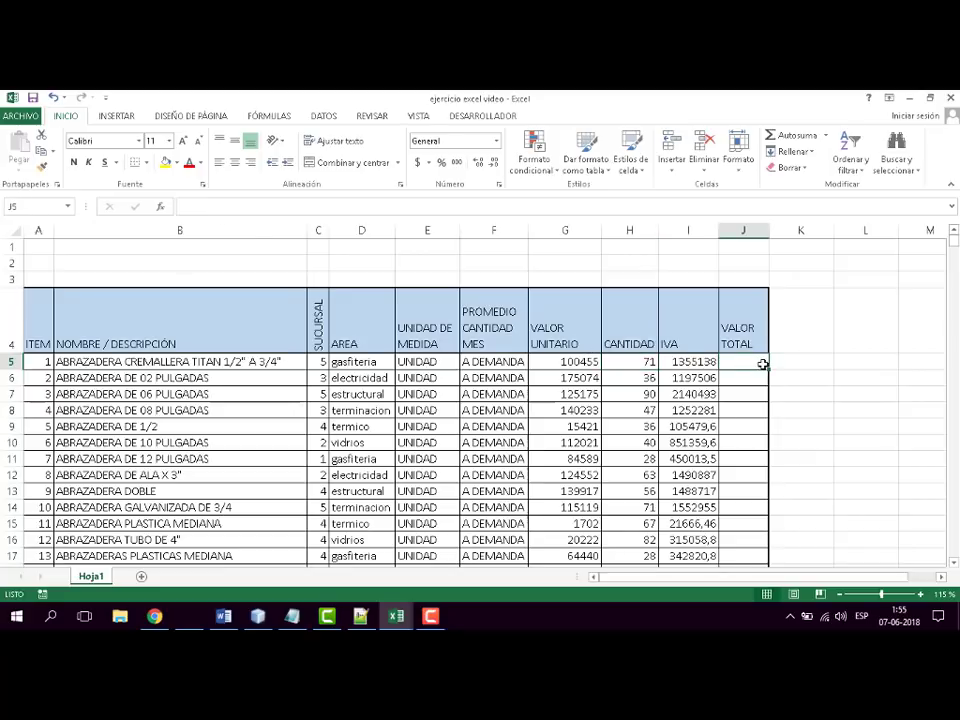
pyautogui.write('=')
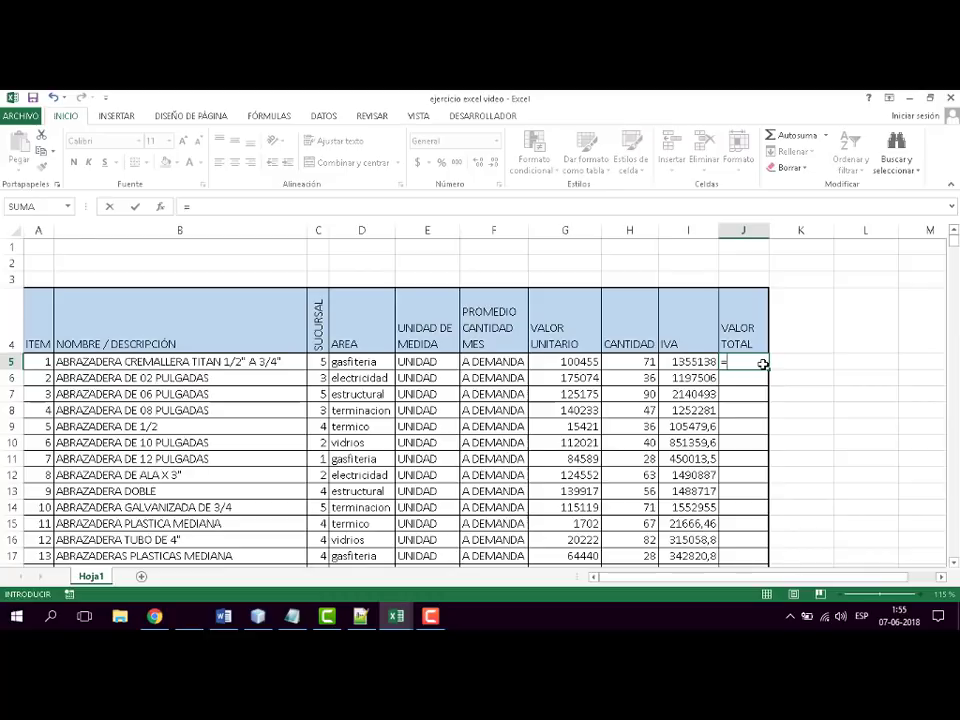
pyautogui.click(575, 362)
pyautogui.write('*')
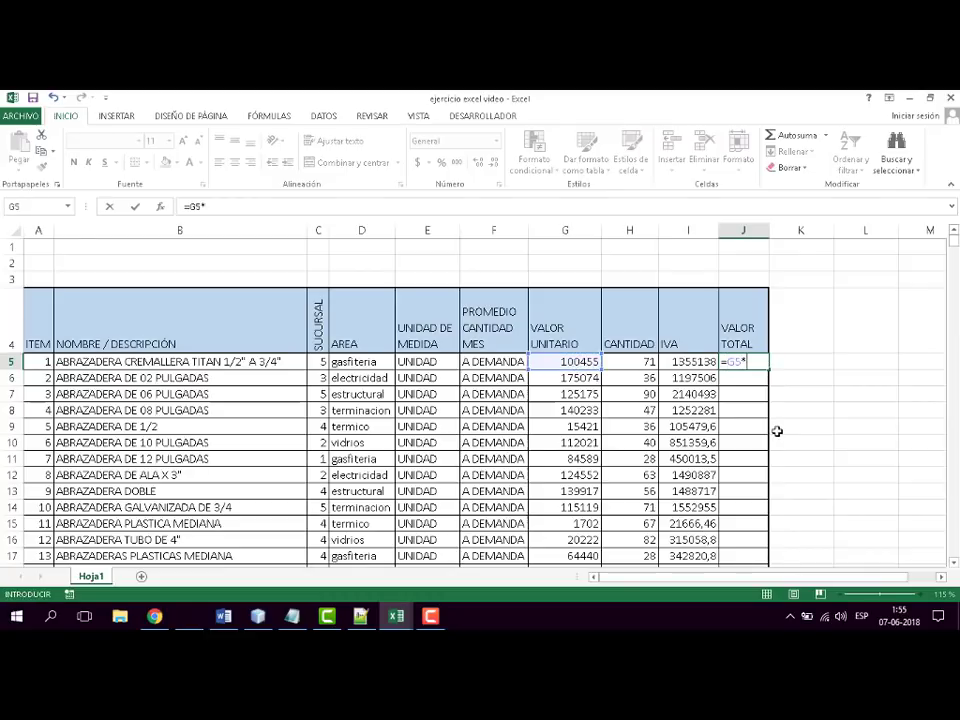
pyautogui.click(632, 363)
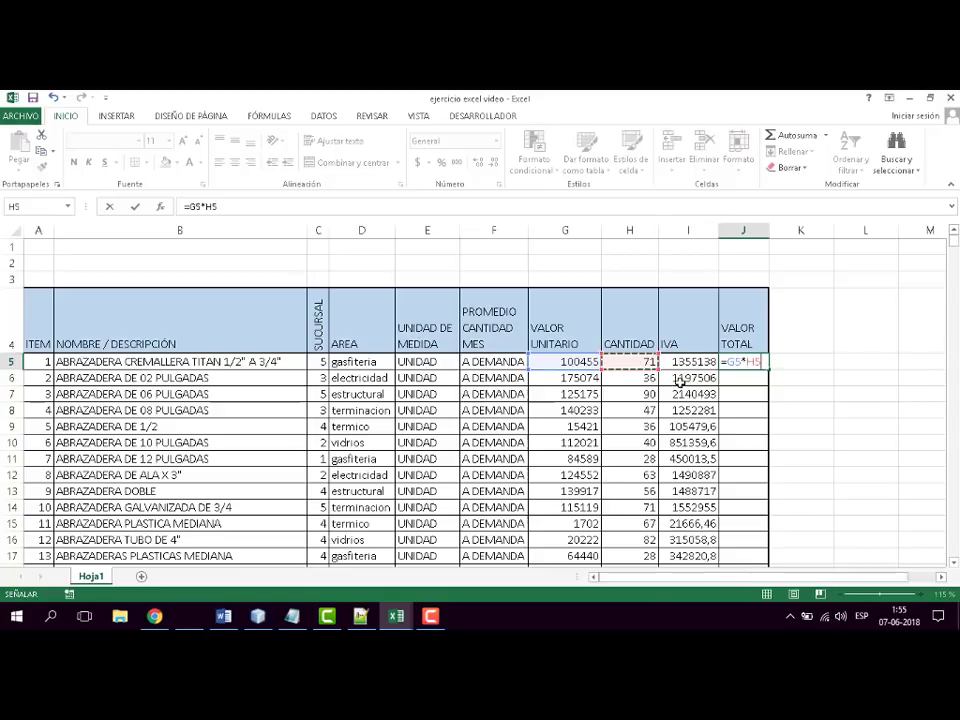
pyautogui.click(729, 362)
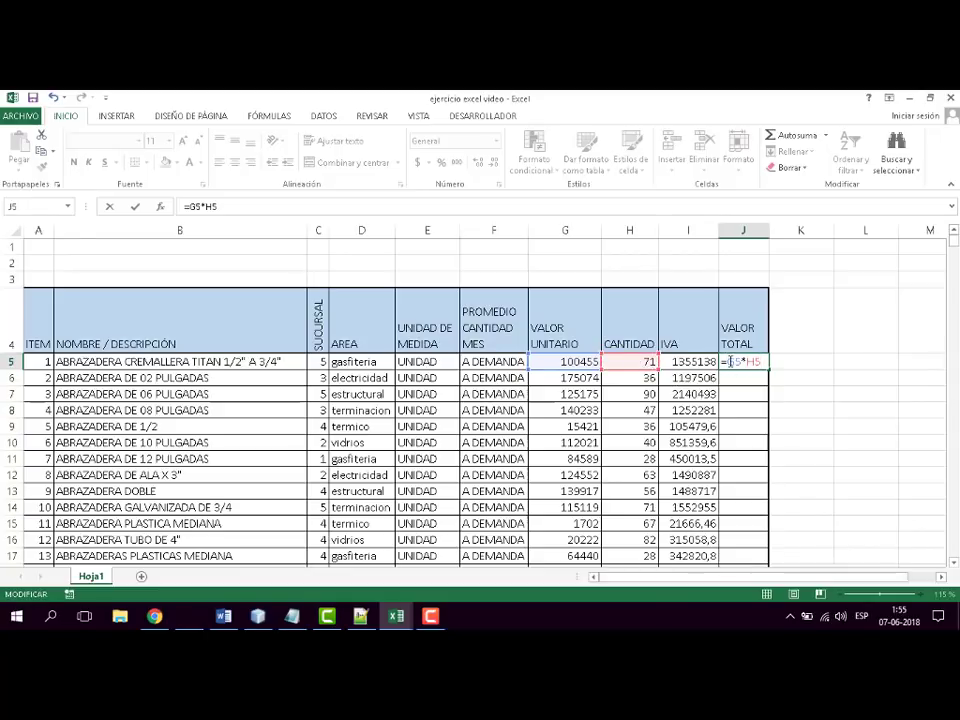
pyautogui.write('(')
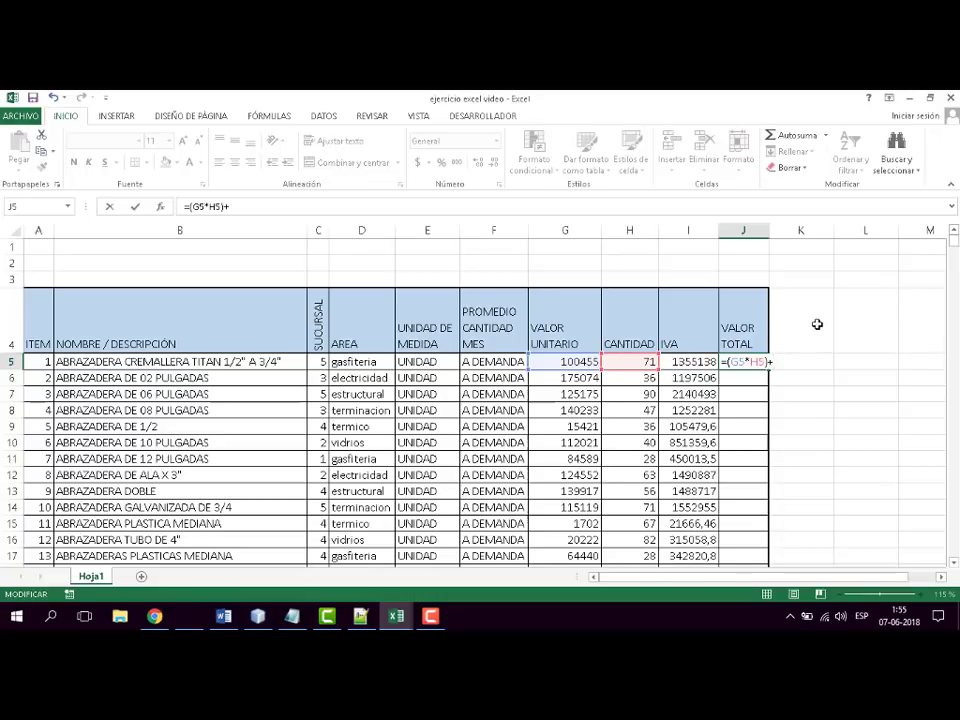
pyautogui.click(680, 361)
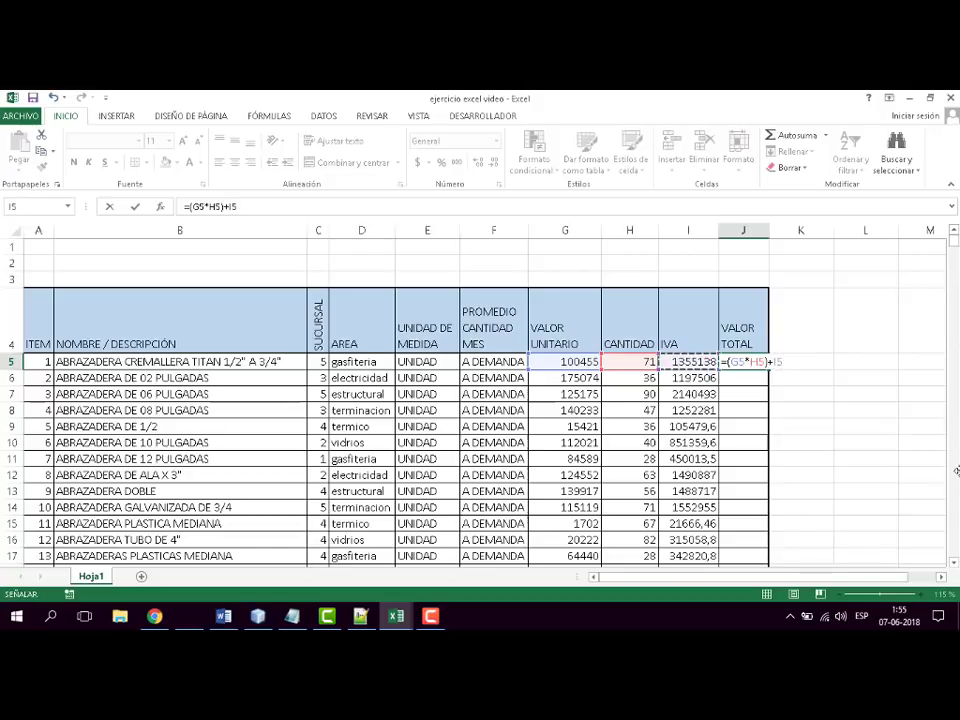
pyautogui.press('Return')
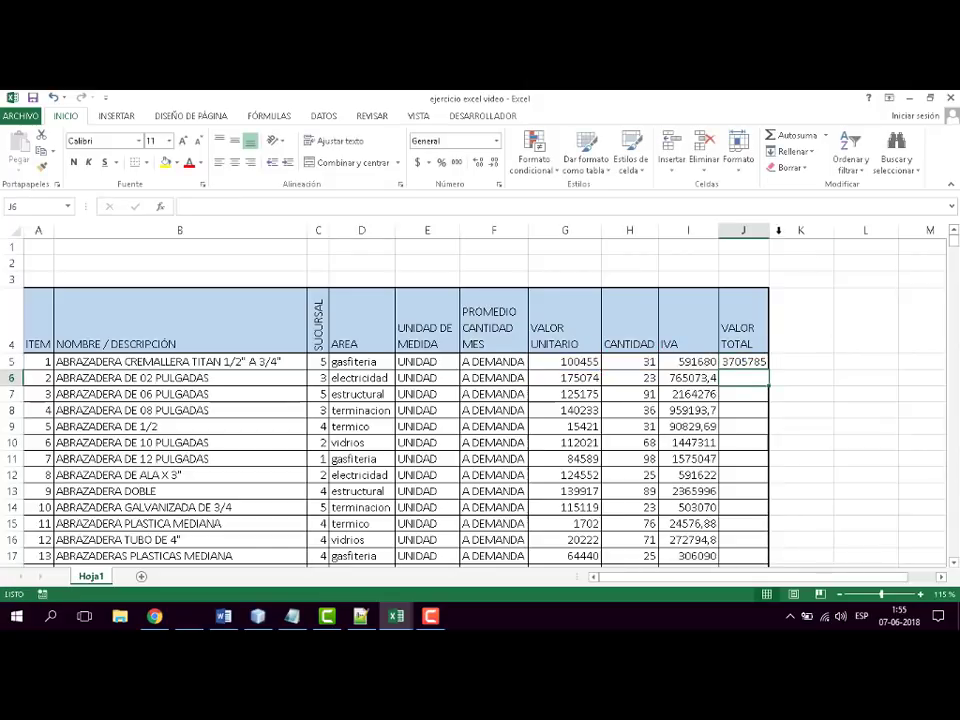
pyautogui.moveTo(778, 230); pyautogui.dragTo(806, 231)
# - Fill the VALOR TOTAL formula from J5 down through all item rows and format the filled values with no decimals
pyautogui.click(787, 362)
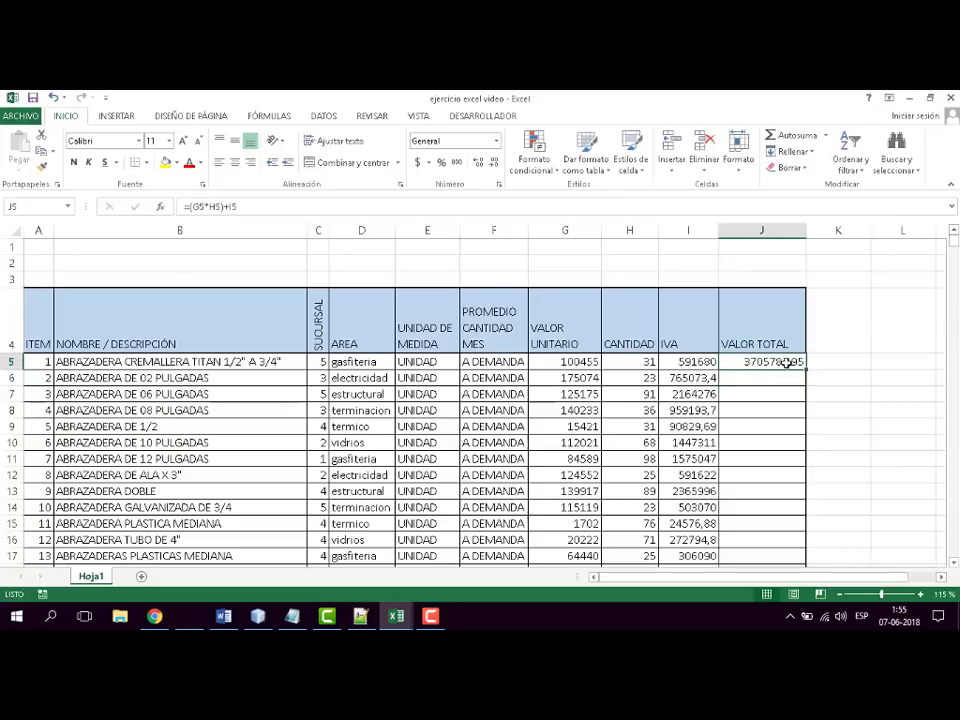
pyautogui.doubleClick(806, 368)
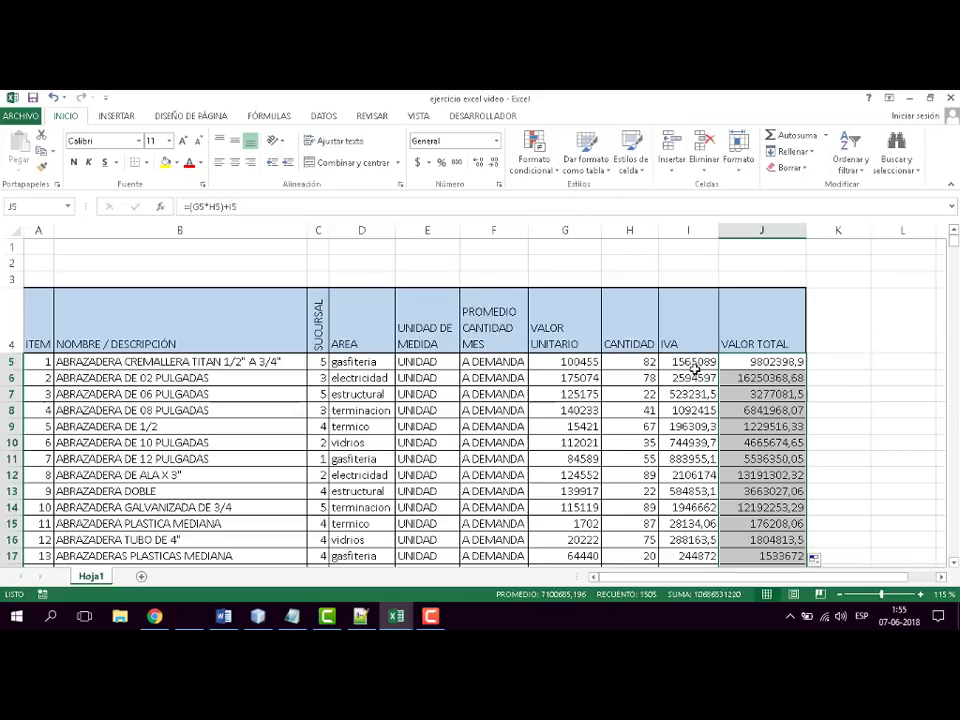
pyautogui.click(495, 163)
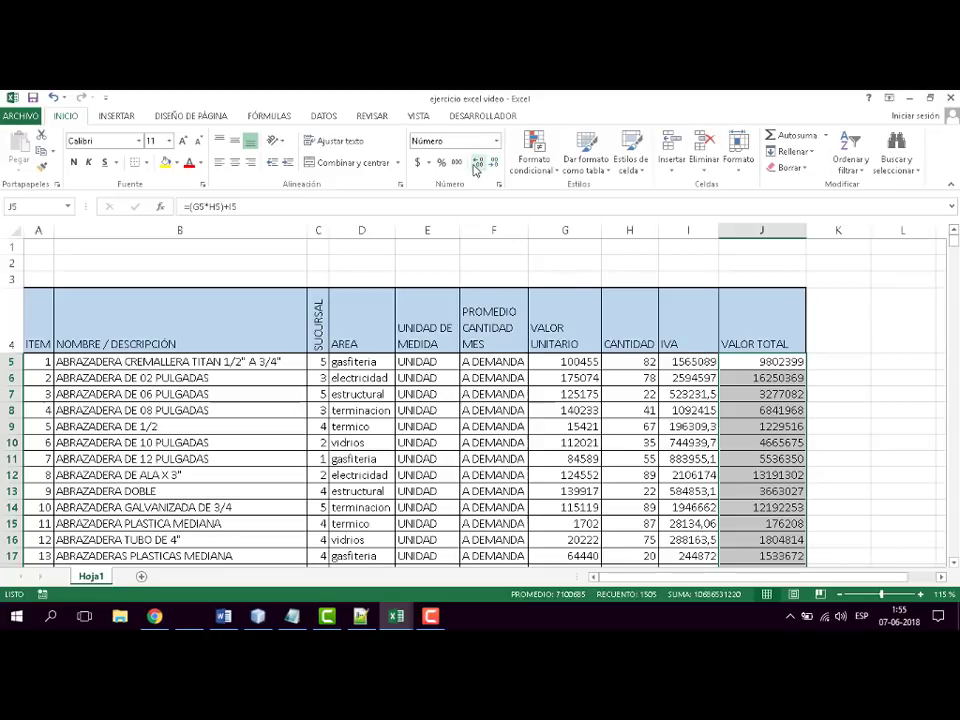
# - Show one decimal place in the VALOR TOTAL values
pyautogui.click(478, 162)
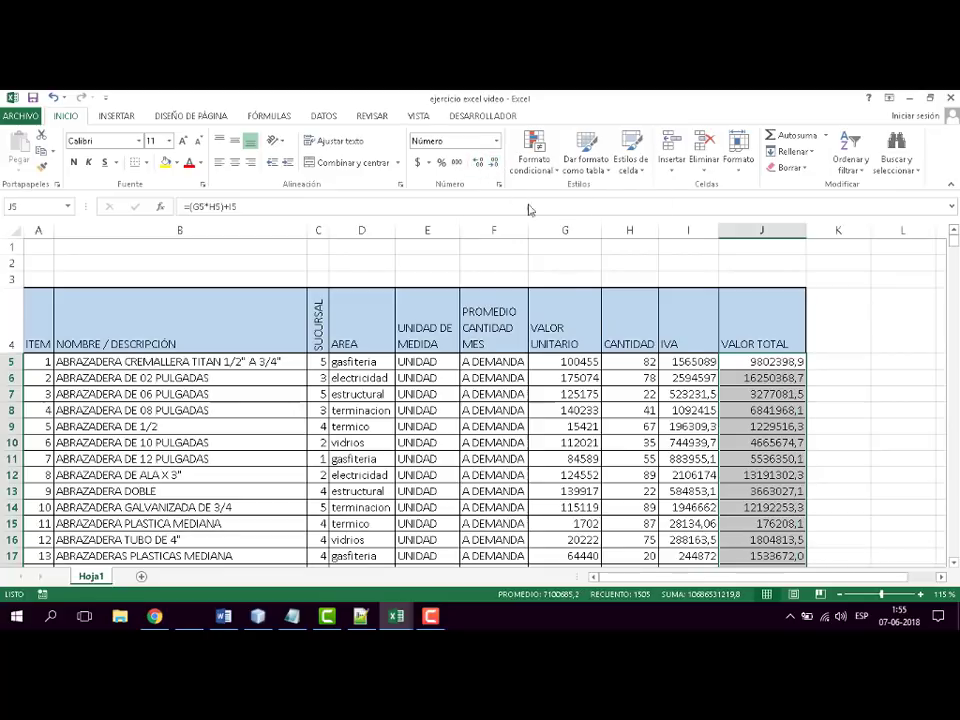
pyautogui.click(686, 363)
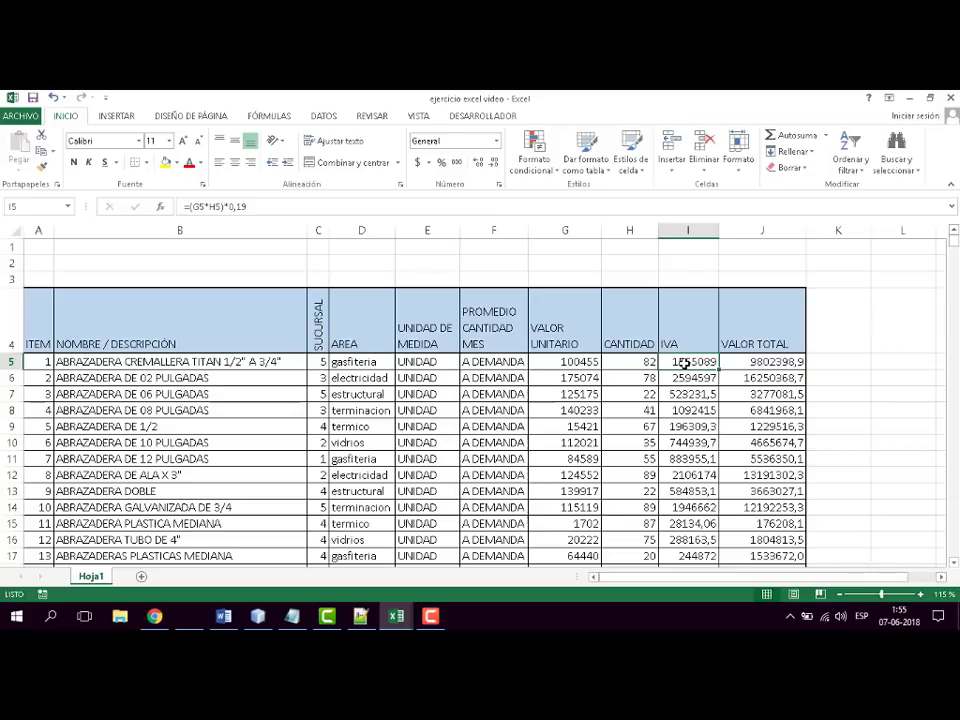
pyautogui.hotkey('ctrl', 'End')
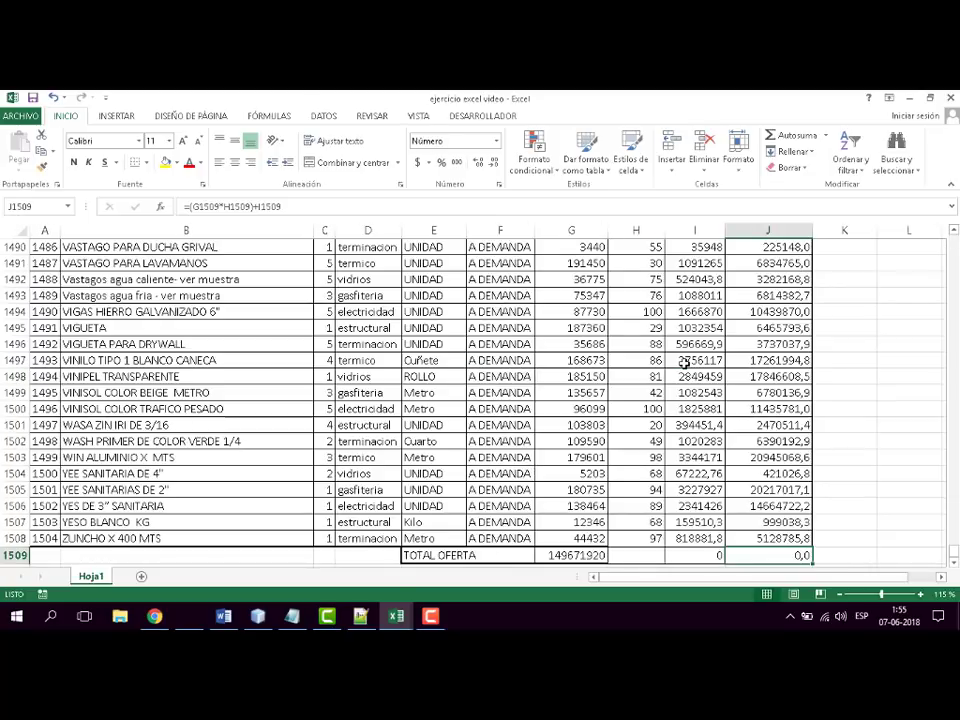
pyautogui.click(706, 540)
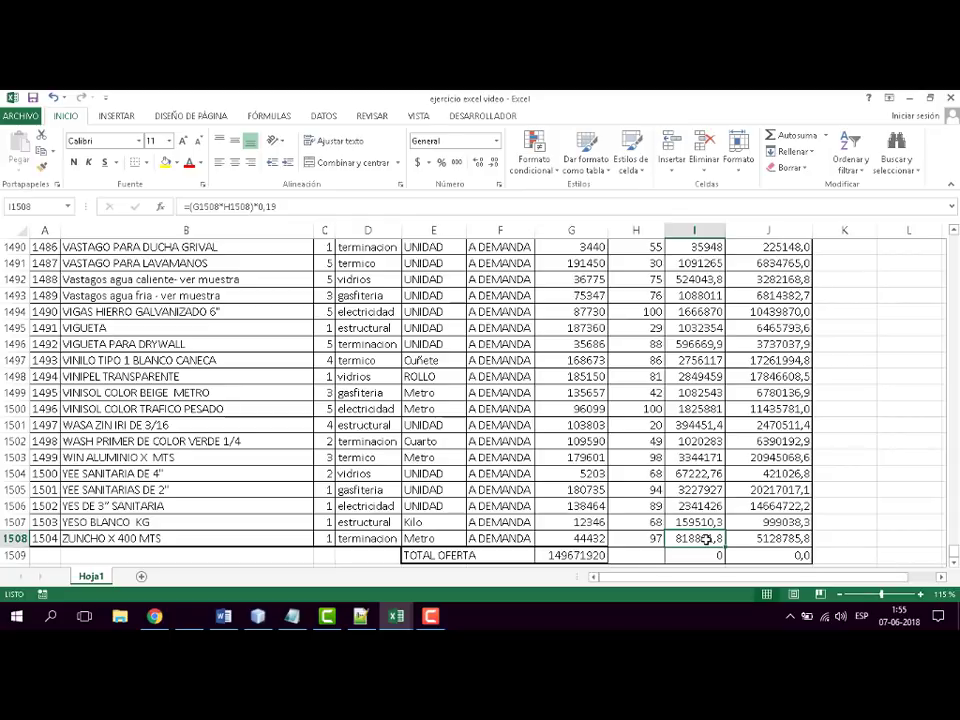
pyautogui.hotkey('ctrl', 'shift', 'Home')
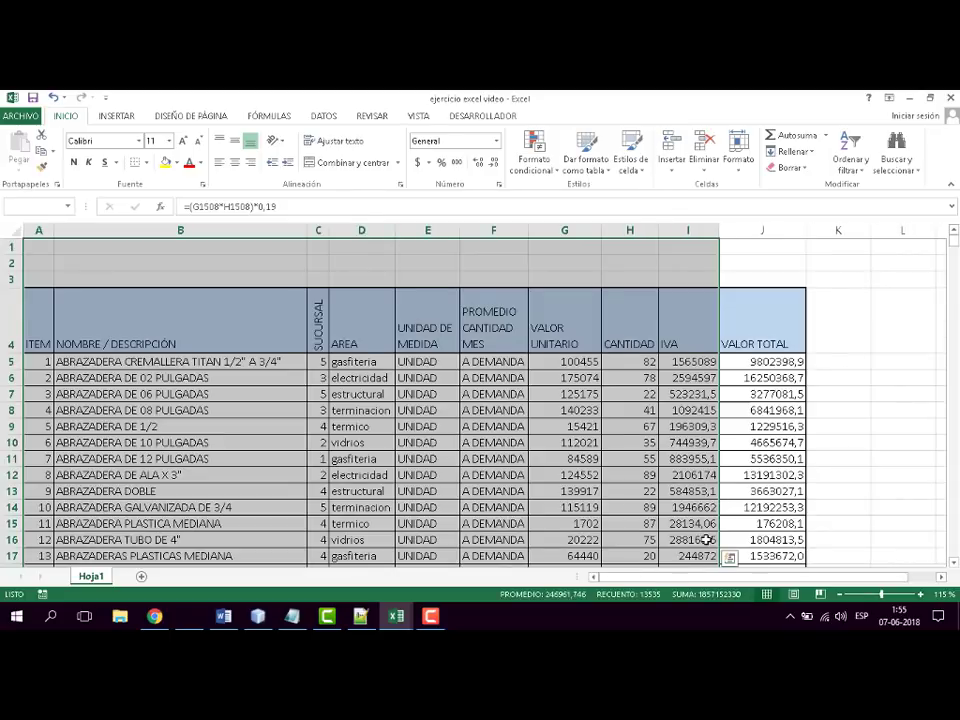
pyautogui.hotkey('shift', 'Right')
pyautogui.hotkey('shift', 'Right')
pyautogui.hotkey('shift', 'Right')
pyautogui.hotkey('shift', 'Right')
pyautogui.hotkey('shift', 'Right')
pyautogui.hotkey('shift', 'Right')
pyautogui.hotkey('shift', 'Right')
pyautogui.hotkey('shift', 'Right')
pyautogui.hotkey('shift', 'Right')
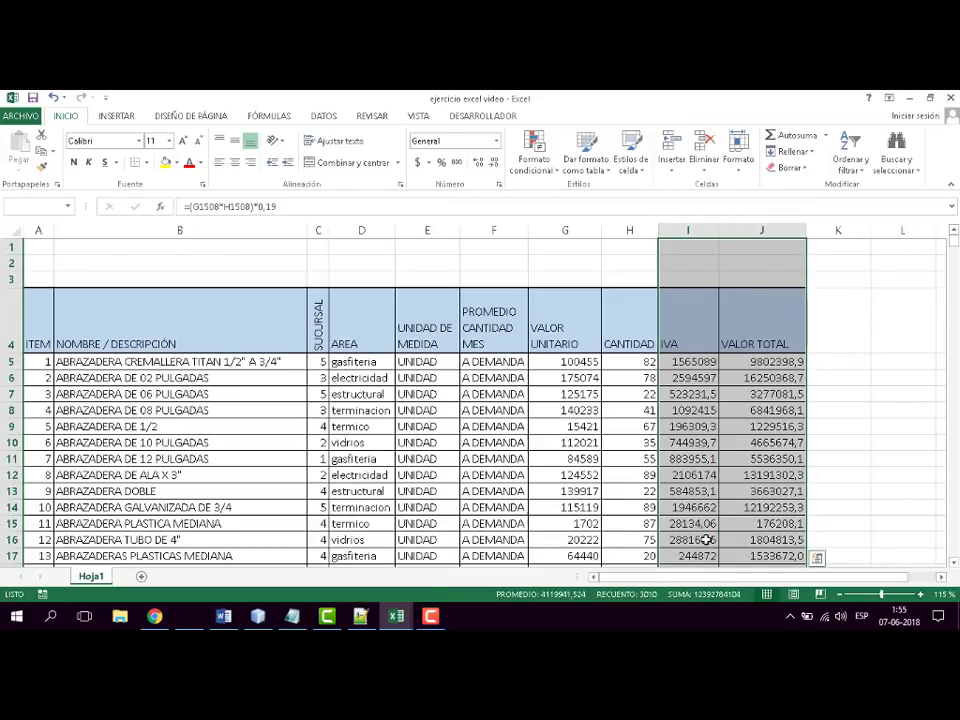
pyautogui.hotkey('shift', 'Left')
pyautogui.hotkey('shift', 'Left')
pyautogui.hotkey('shift', 'Left')
pyautogui.hotkey('shift', 'Left')
pyautogui.hotkey('shift', 'Left')
pyautogui.hotkey('shift', 'Left')
pyautogui.hotkey('shift', 'Left')
pyautogui.hotkey('shift', 'Left')
pyautogui.hotkey('shift', 'Left')
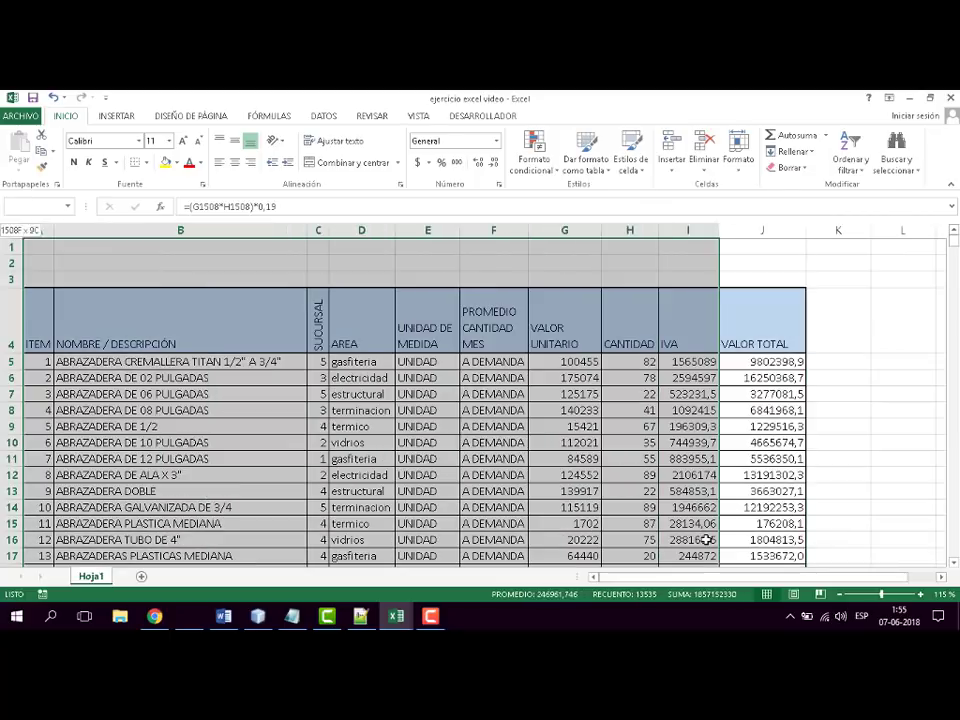
pyautogui.press('Right')
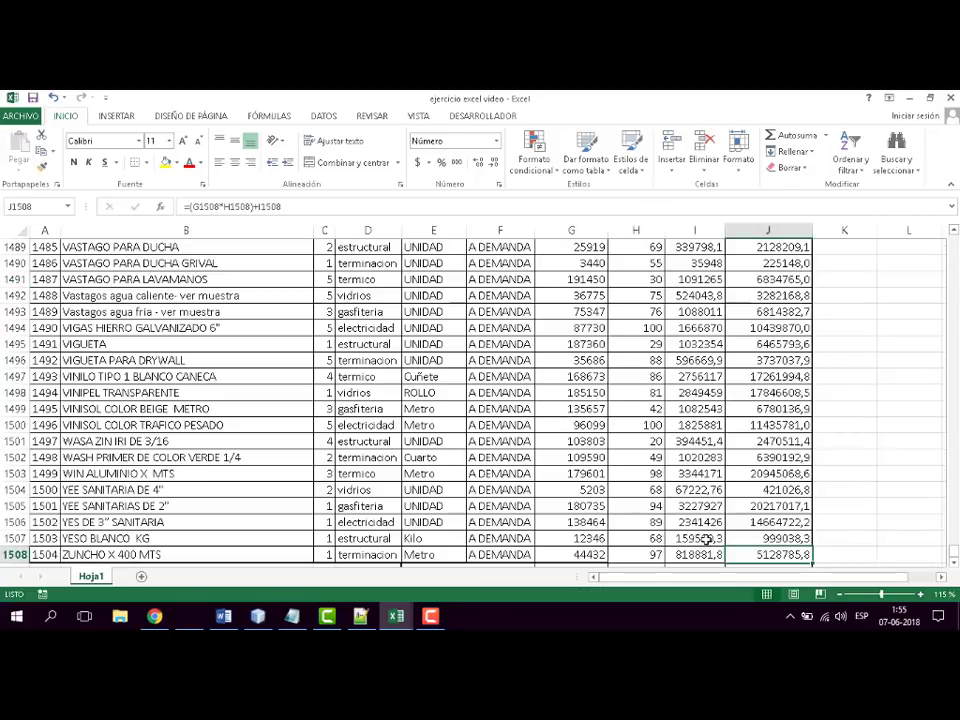
pyautogui.click(708, 558)
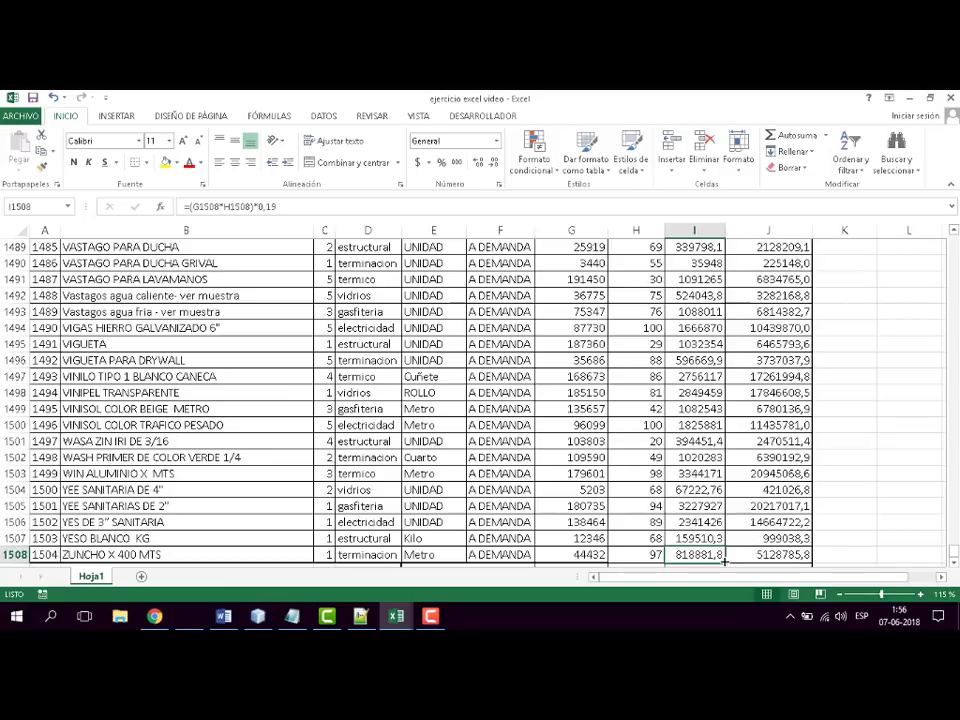
pyautogui.hotkey('ctrl', 'Home')
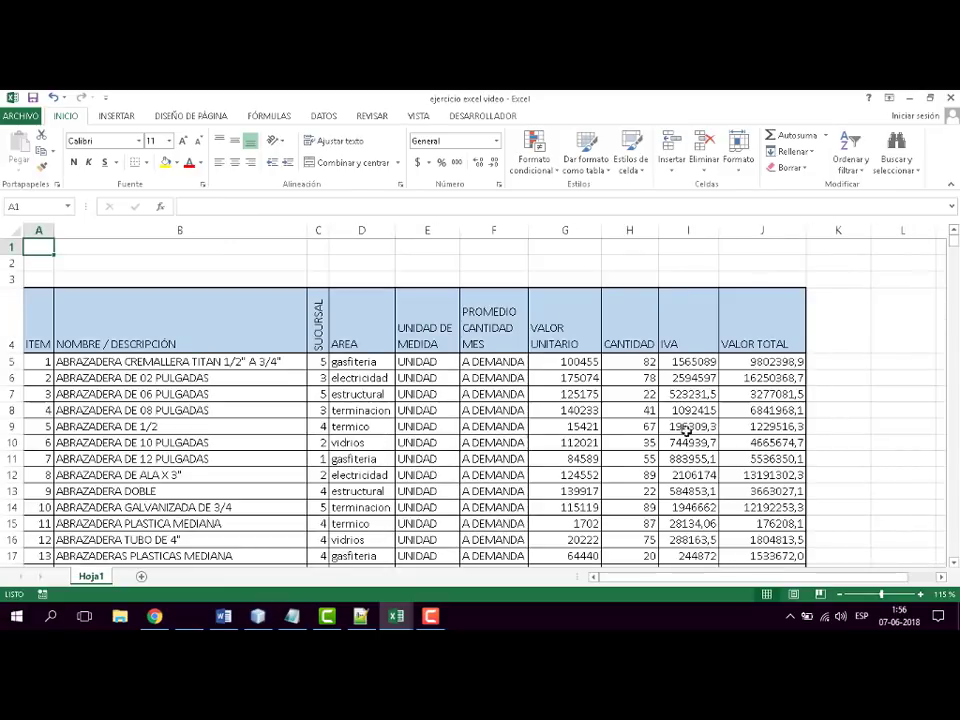
# - Format the IVA values from I5 down to row 1509 with one decimal place and widen column I slightly
pyautogui.click(704, 364)
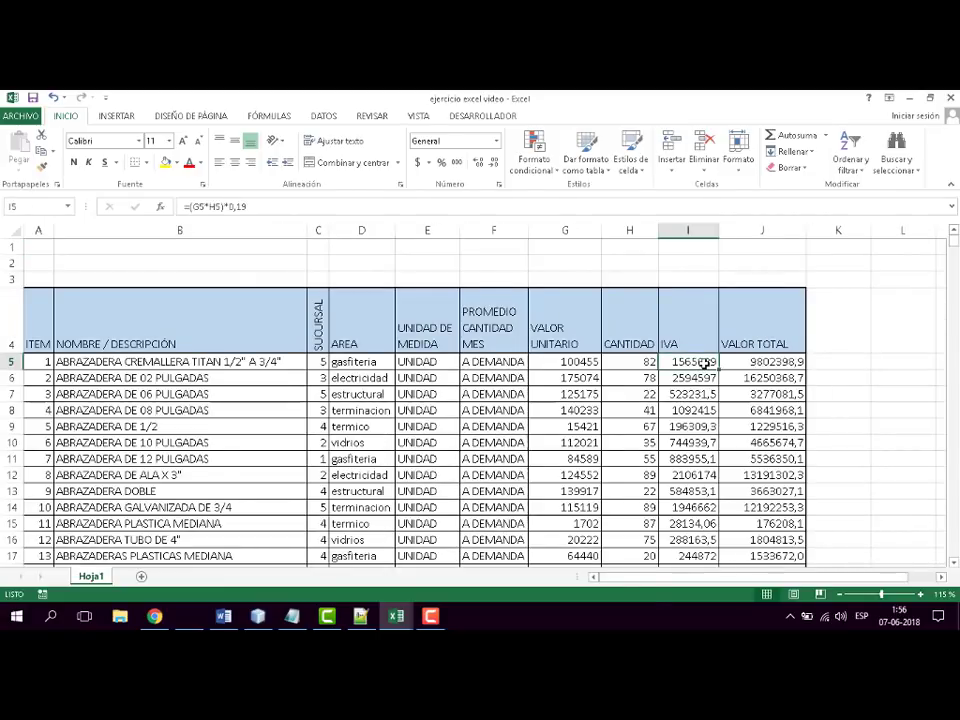
pyautogui.hotkey('ctrl', 'shift', 'Down')
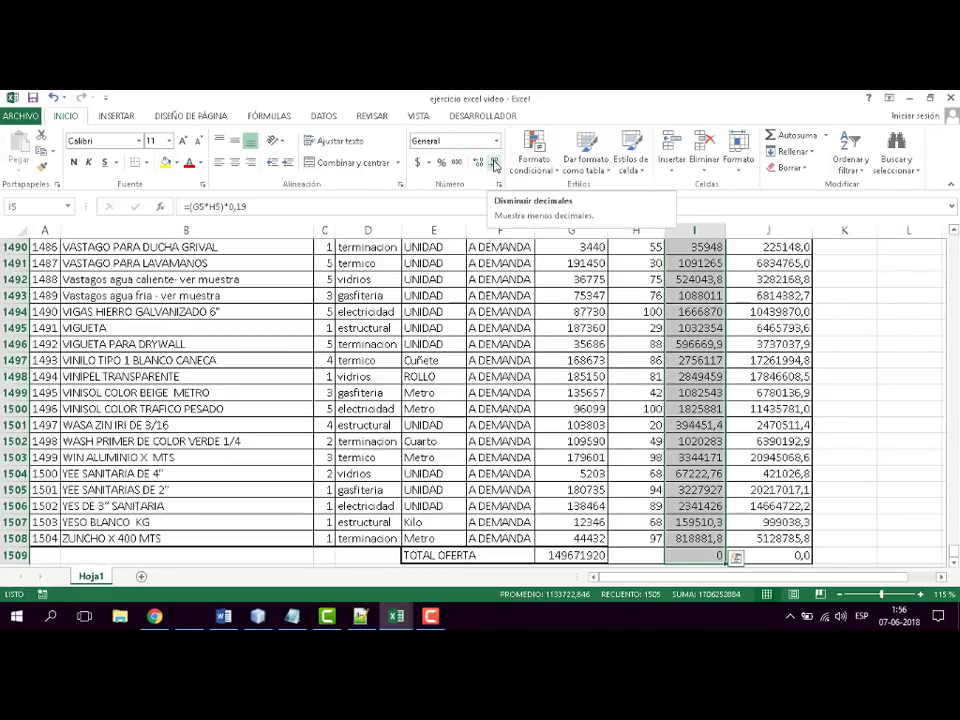
pyautogui.click(494, 165)
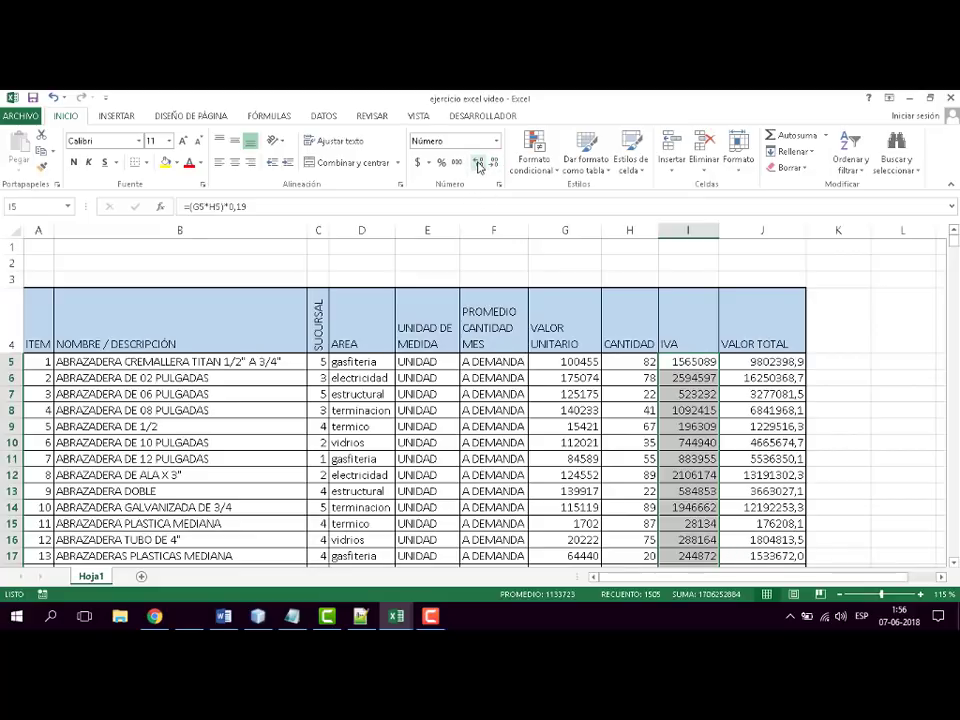
pyautogui.click(475, 162)
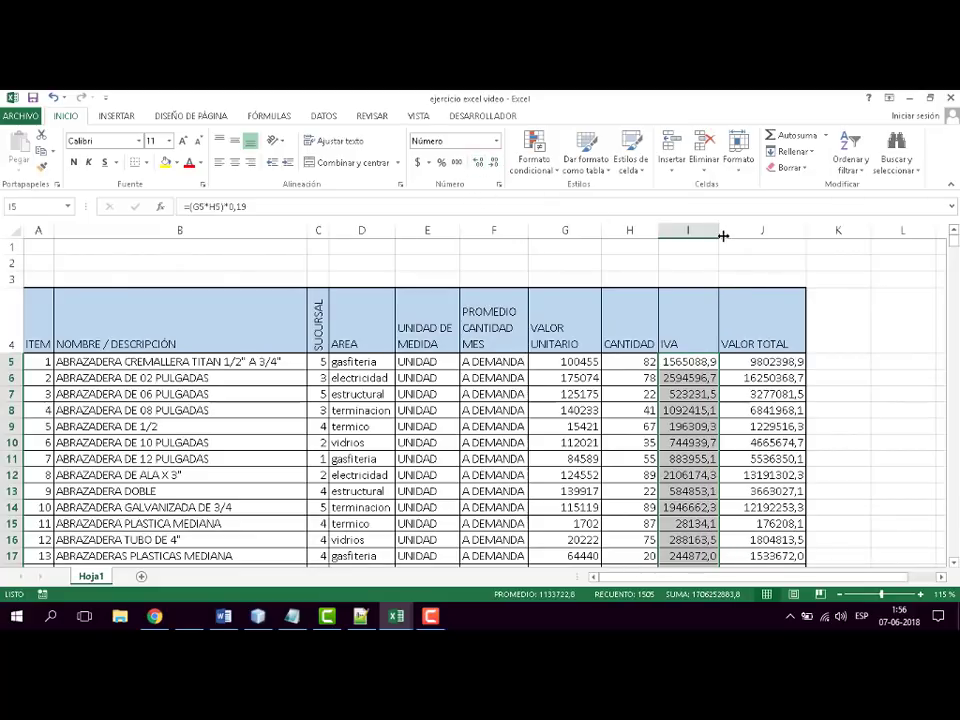
pyautogui.moveTo(719, 231); pyautogui.dragTo(730, 230)
pyautogui.click(862, 265)
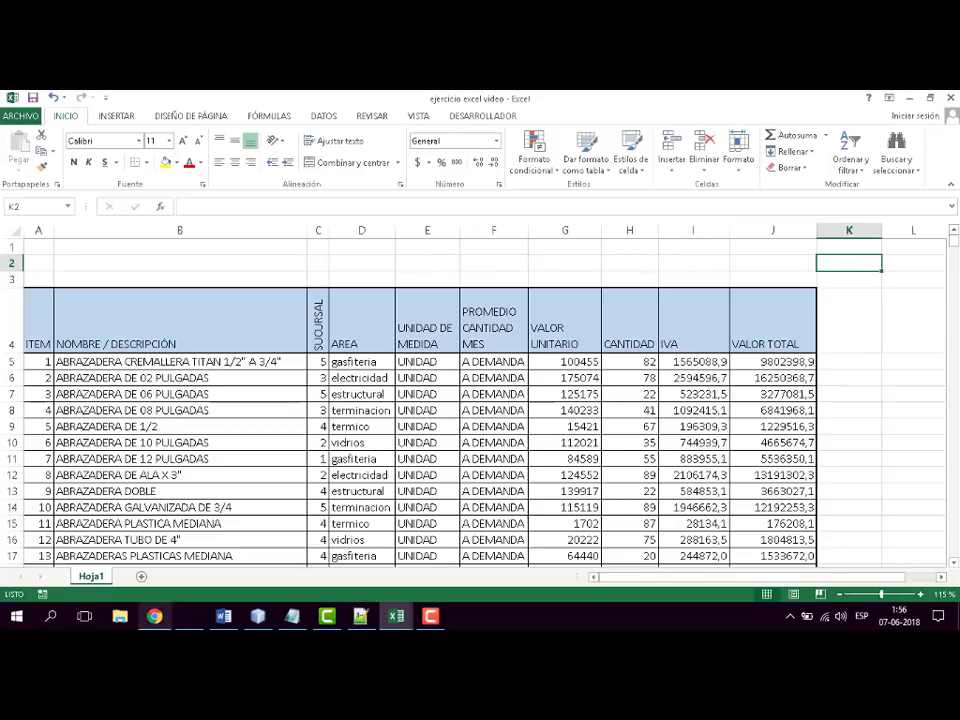
# - Open the on-screen keyboard and place its window above the table's header row
pyautogui.click(16, 616)
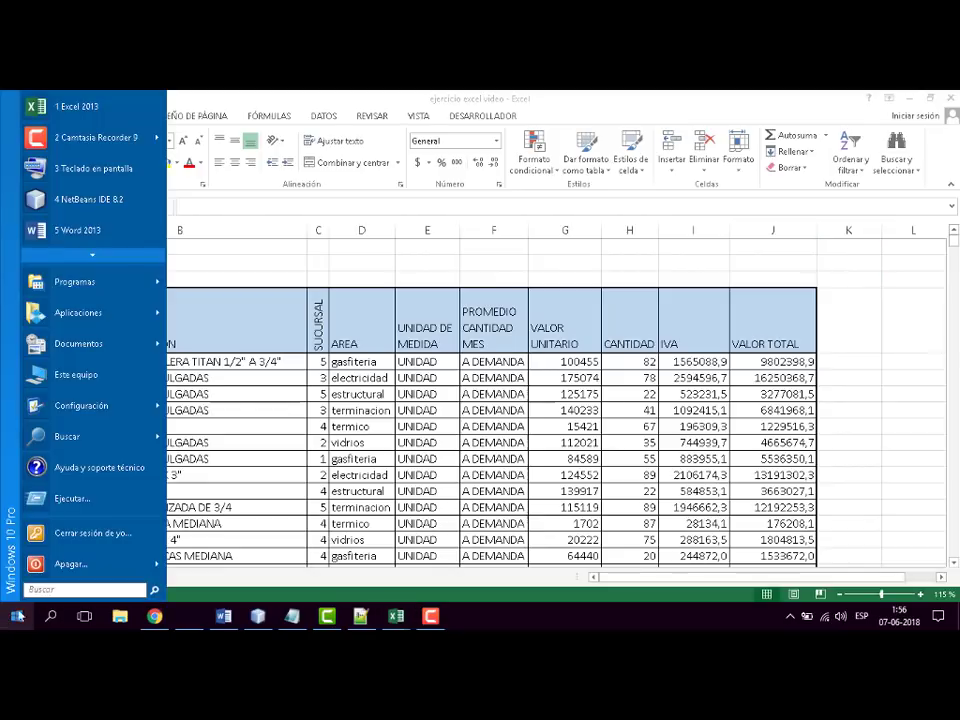
pyautogui.click(97, 174)
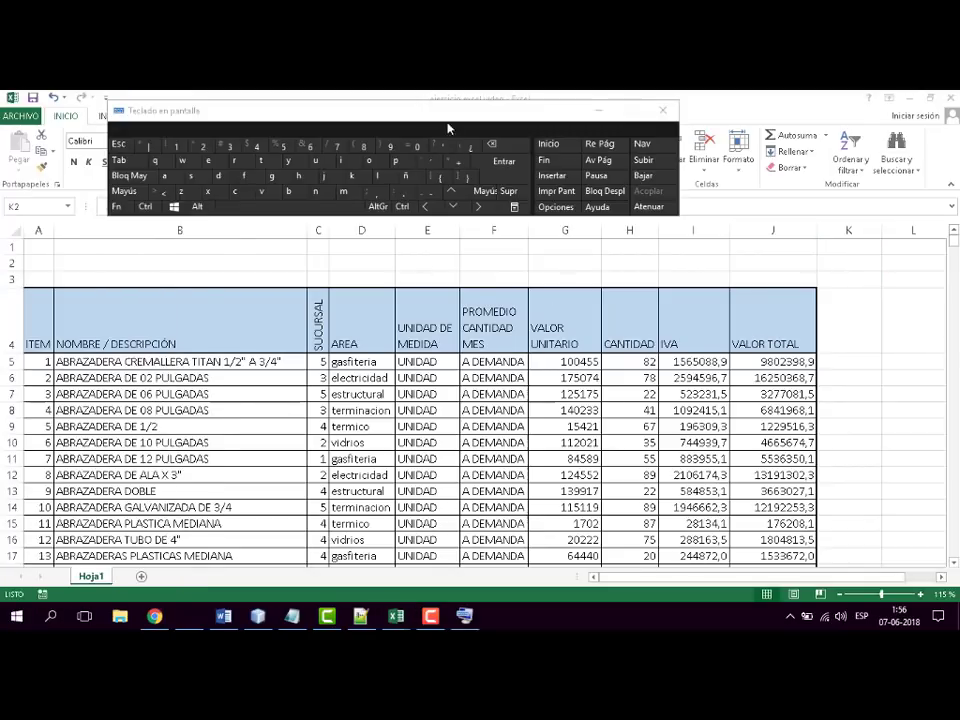
pyautogui.moveTo(465, 112); pyautogui.dragTo(585, 145)
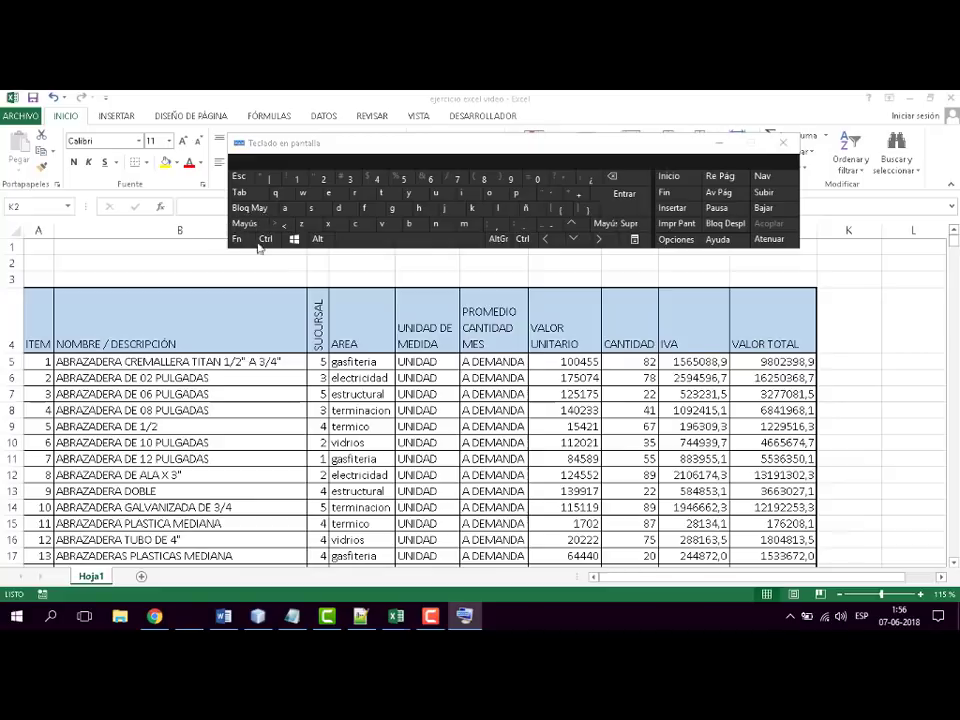
# - Select the IVA values from I5 down to the TOTAL OFERTA row in one jump
pyautogui.click(688, 361)
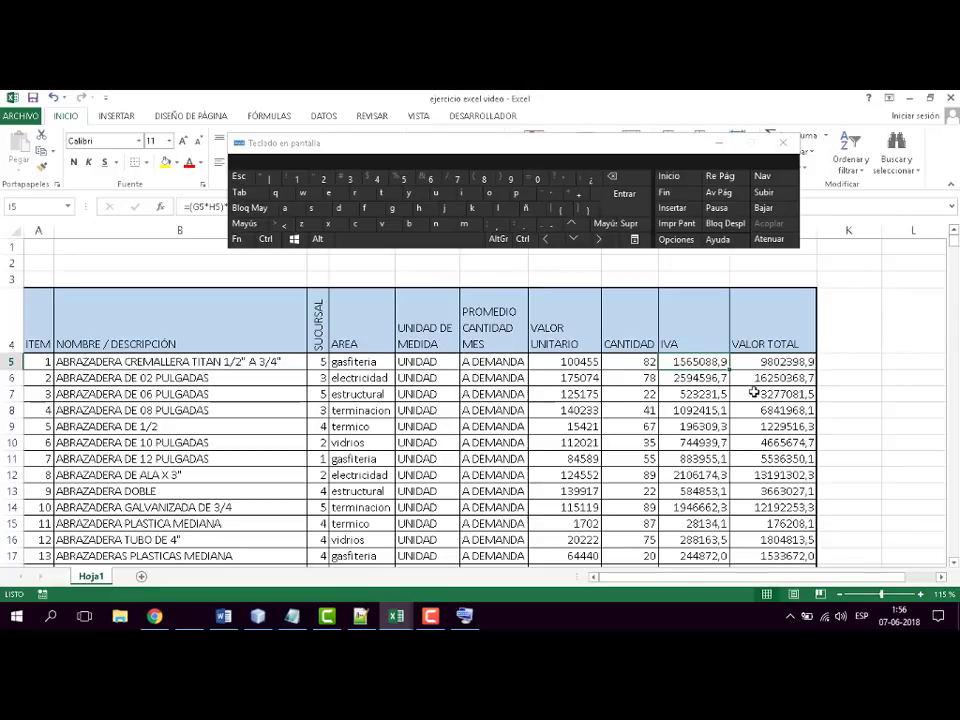
pyautogui.hotkey('ctrl', 'shift')
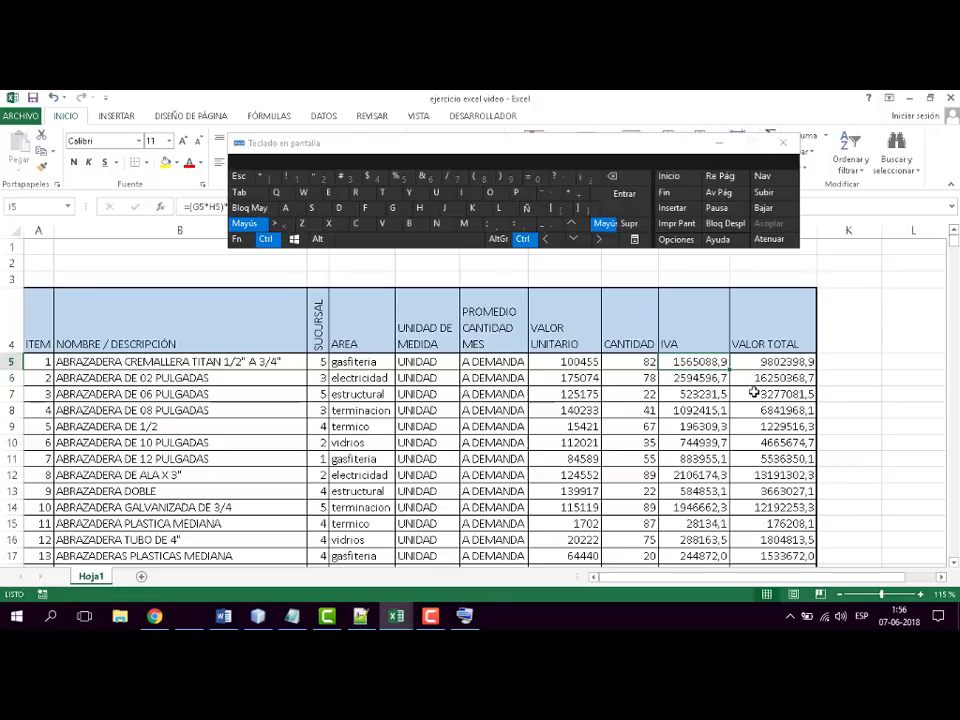
pyautogui.hotkey('ctrl', 'shift', 'Down')
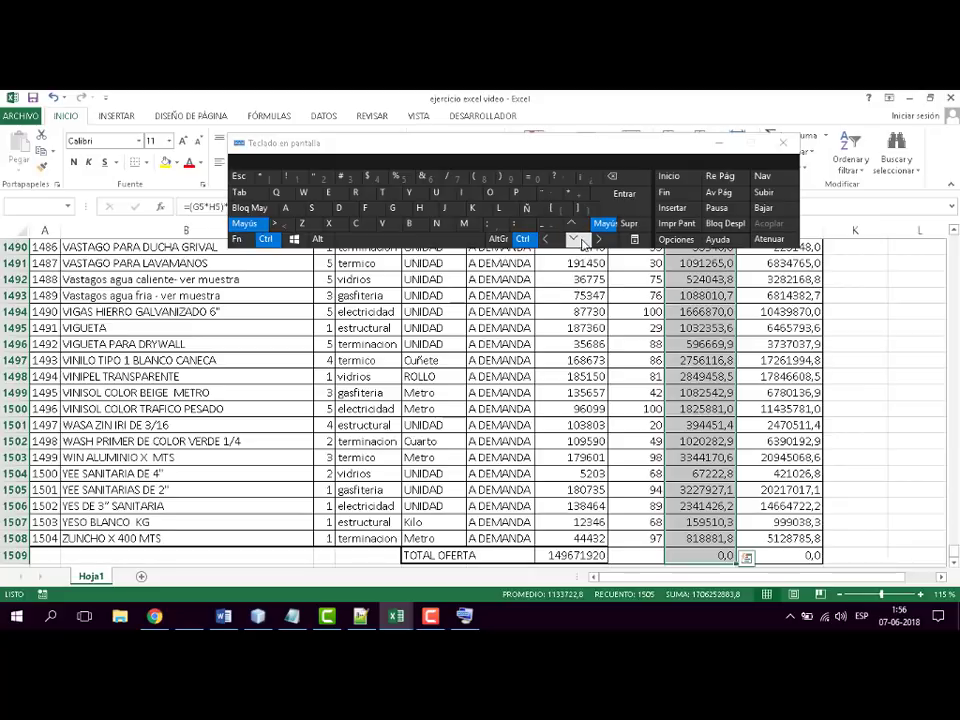
# - Extend a selection from J1508 up to the VALOR TOTAL header in J4 and move the on-screen keyboard clear of column J
pyautogui.click(792, 538)
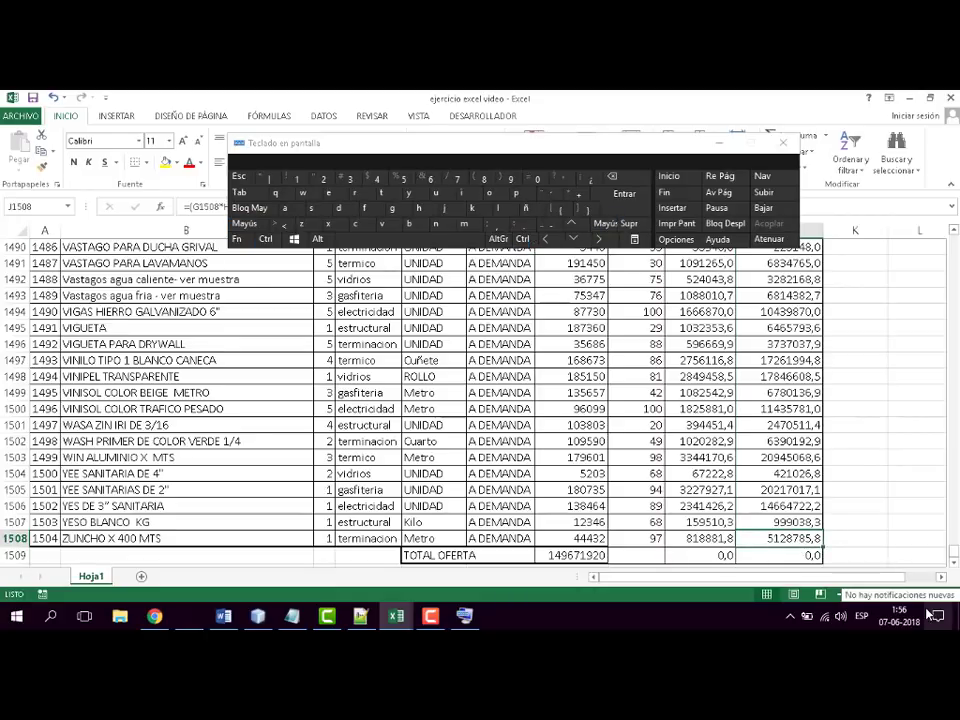
pyautogui.hotkey('ctrl', 'shift')
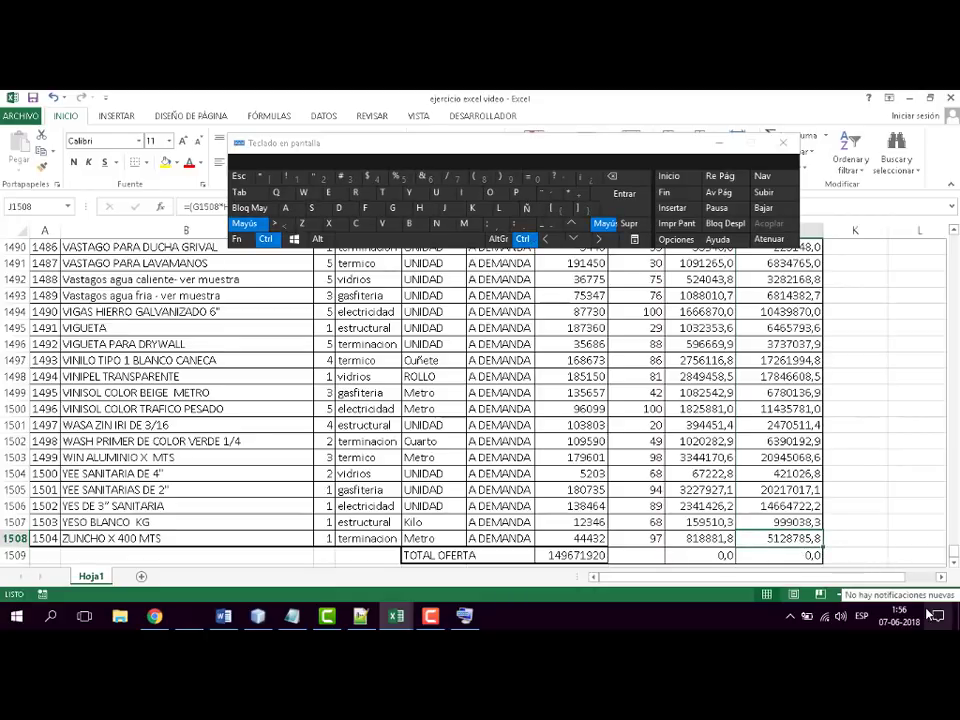
pyautogui.click(574, 224)
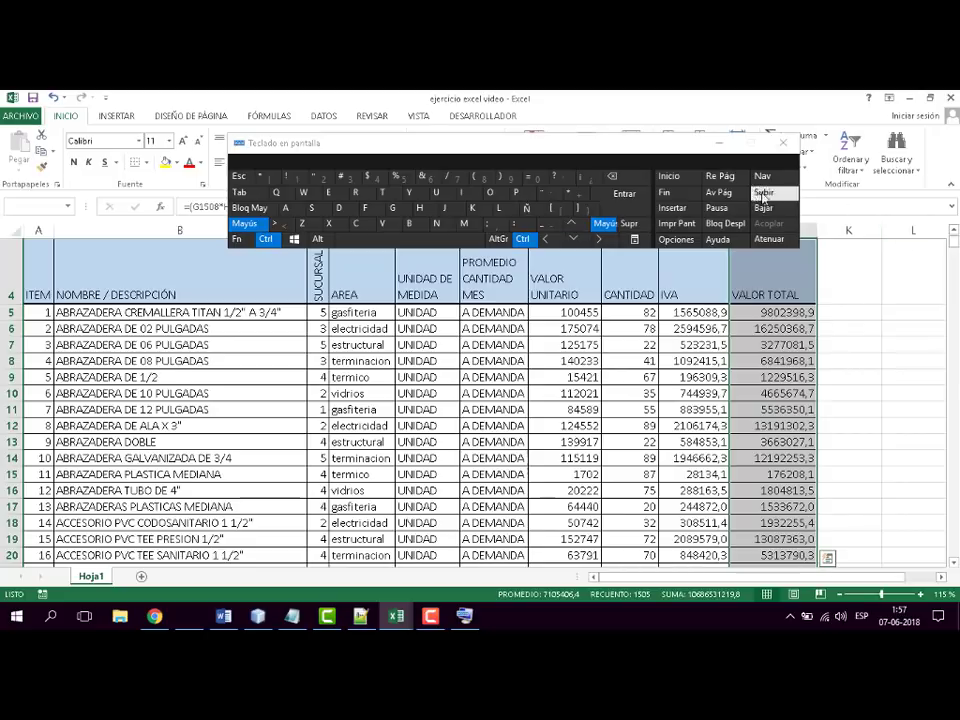
pyautogui.moveTo(652, 140); pyautogui.dragTo(449, 142)
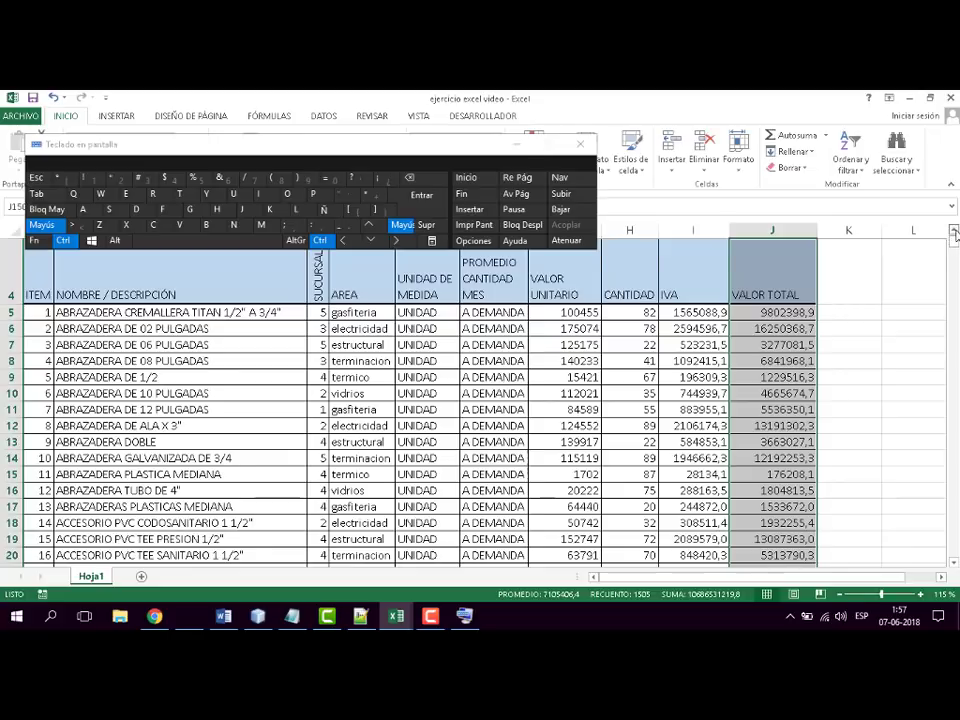
pyautogui.scroll(1, 953, 232)
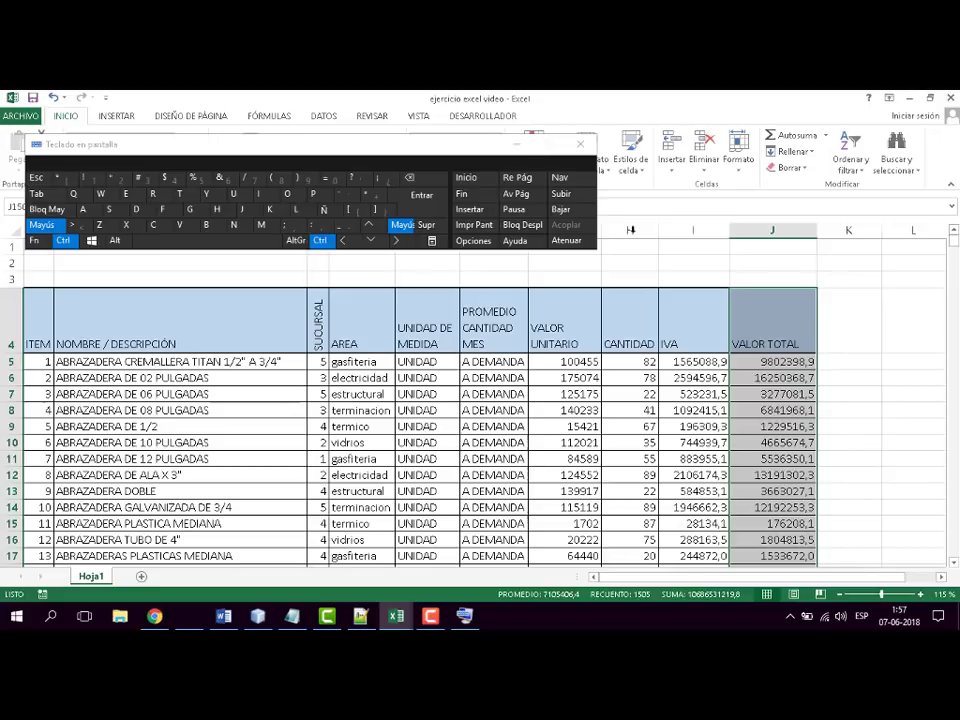
pyautogui.click(377, 230)
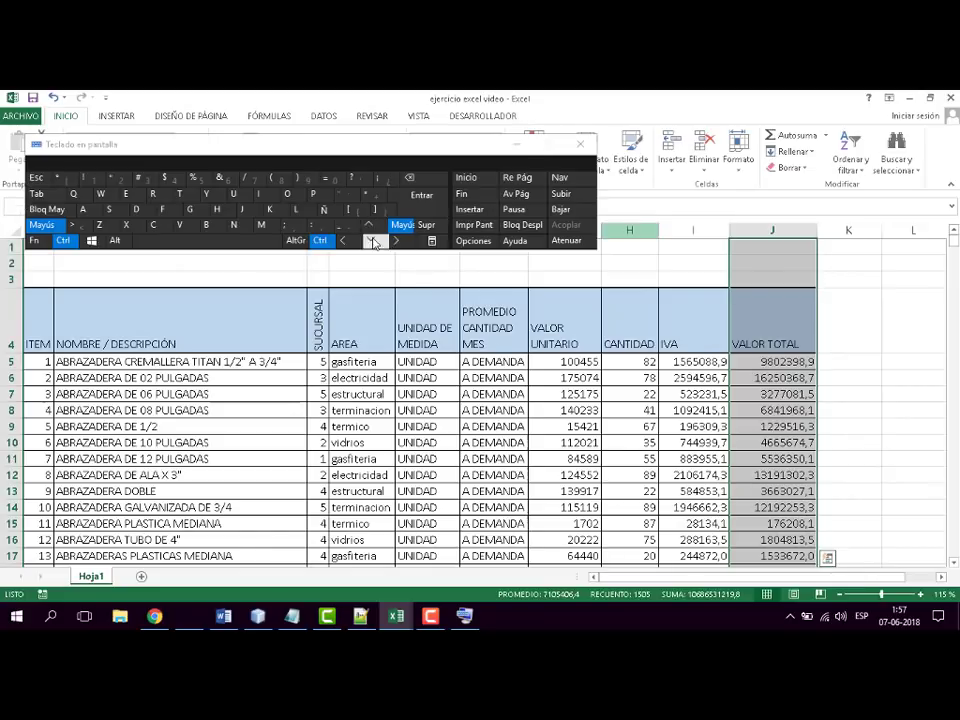
pyautogui.click(372, 241)
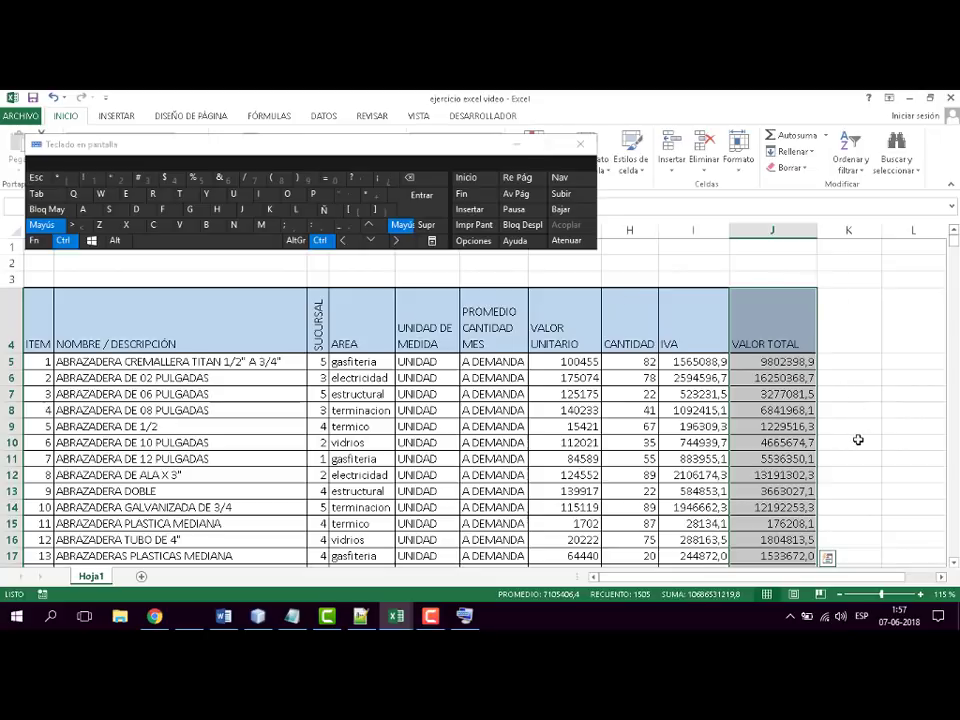
# - Starting from I5, extend the selection to either end of the row and down to row 1509, ending with I5:J1509 selected
pyautogui.click(680, 363)
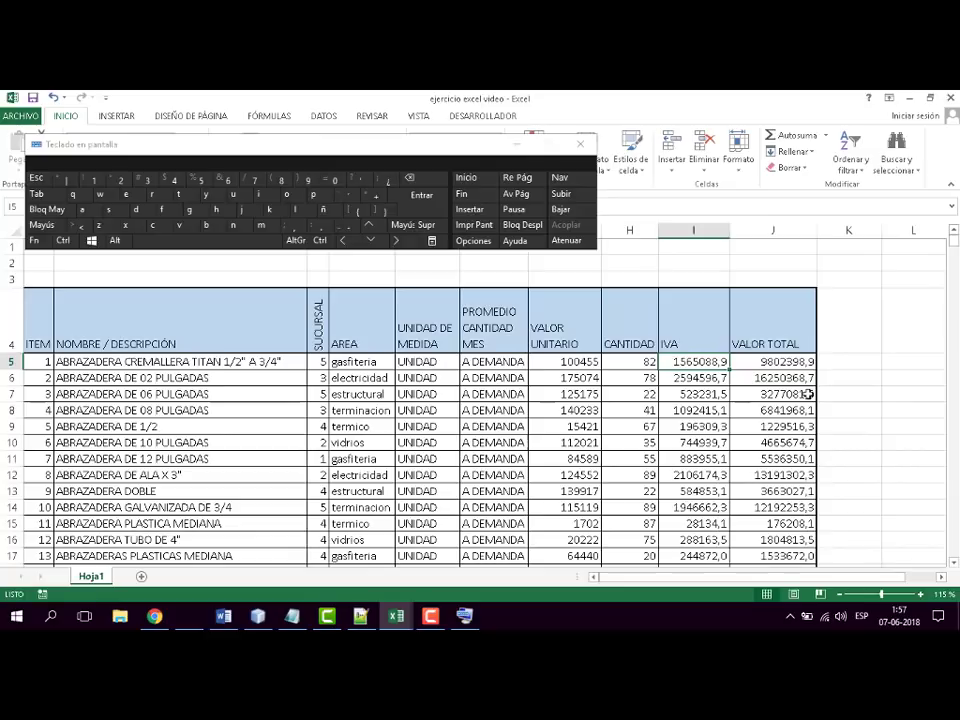
pyautogui.hotkey('ctrl', 'shift')
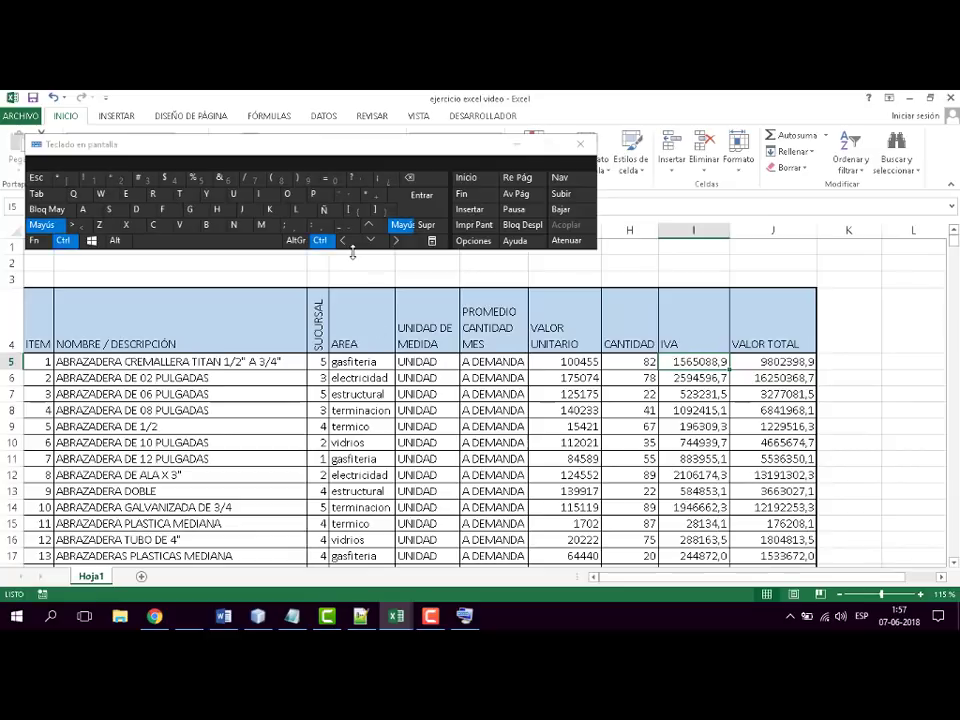
pyautogui.click(345, 241)
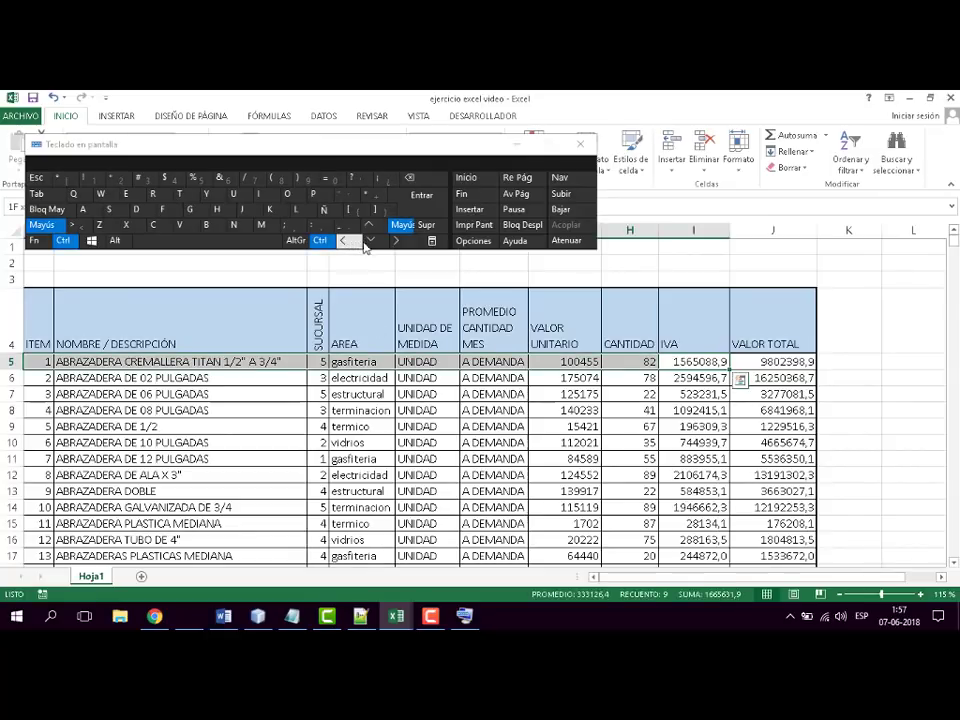
pyautogui.click(397, 241)
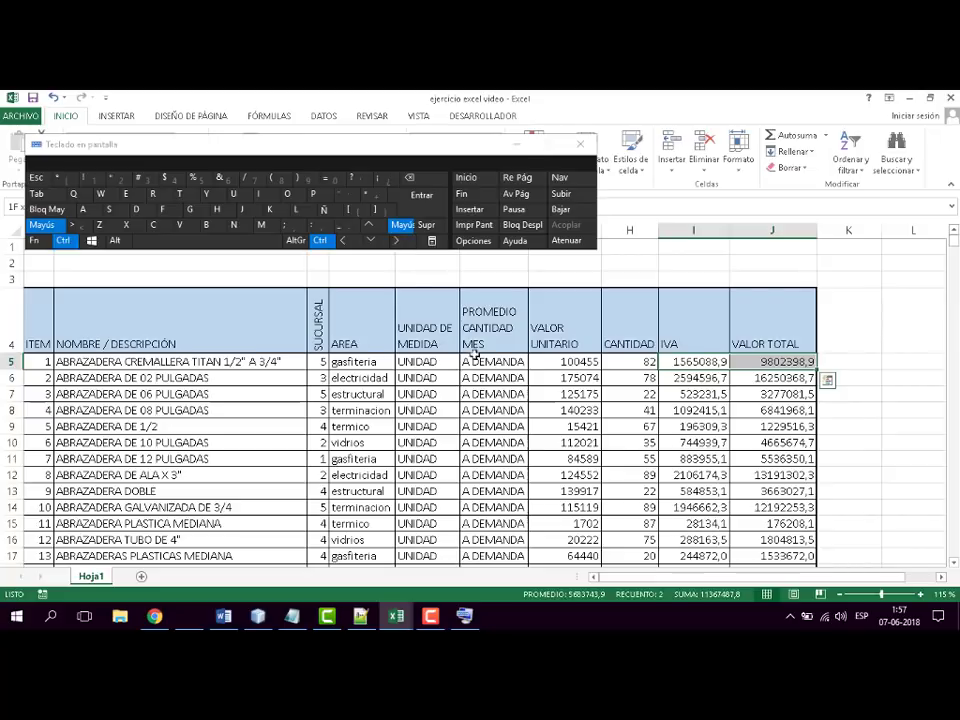
pyautogui.click(376, 241)
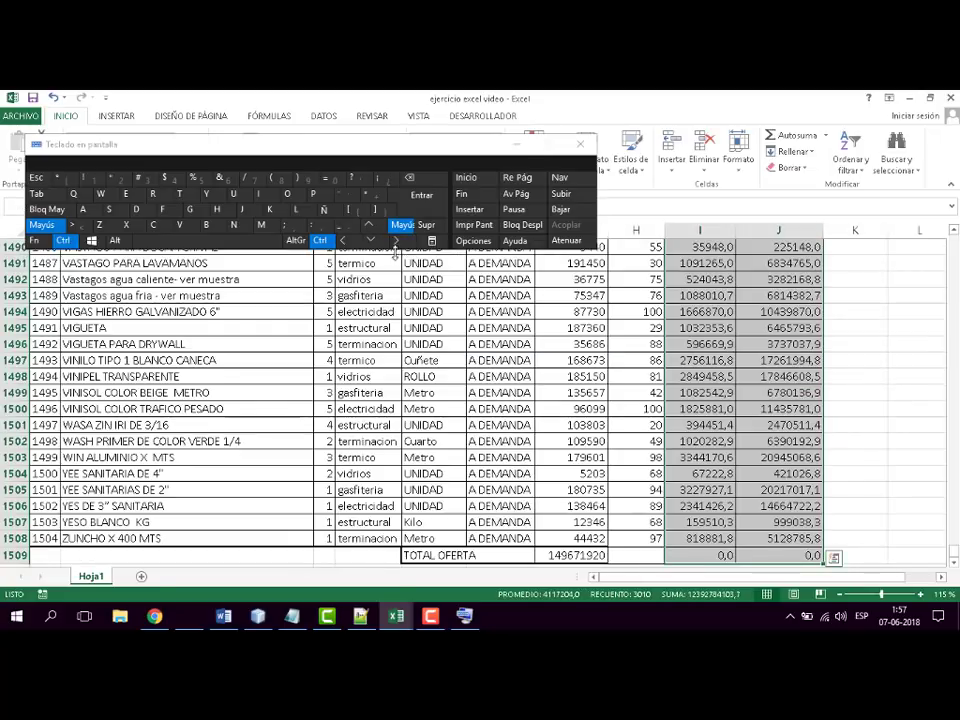
pyautogui.hotkey('ctrl', 'shift', 'Left')
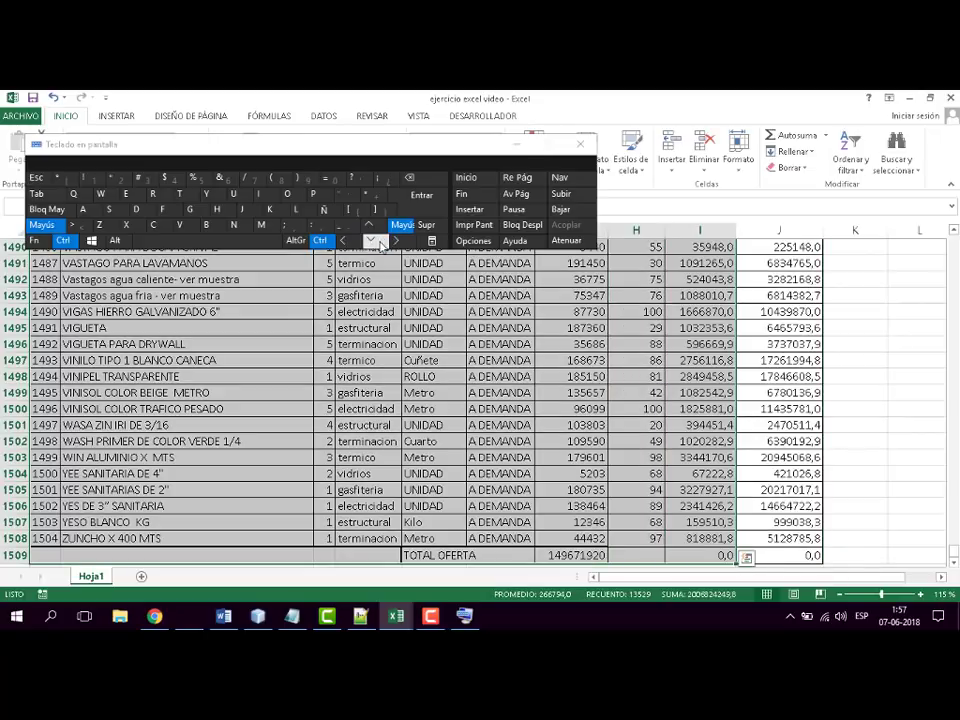
pyautogui.hotkey('ctrl', 'shift', 'Right')
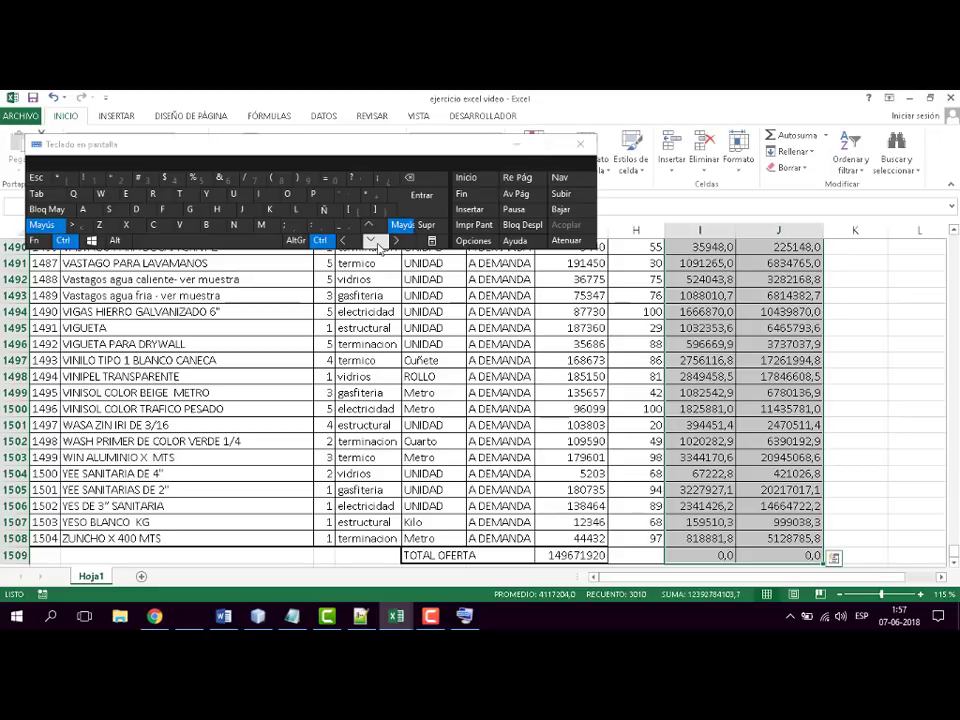
# - Shrink the long IVA and VALOR TOTAL selection back up from row 1509 to the header row, leaving I4:J5 selected
pyautogui.hotkey('ctrl', 'shift', 'Up')
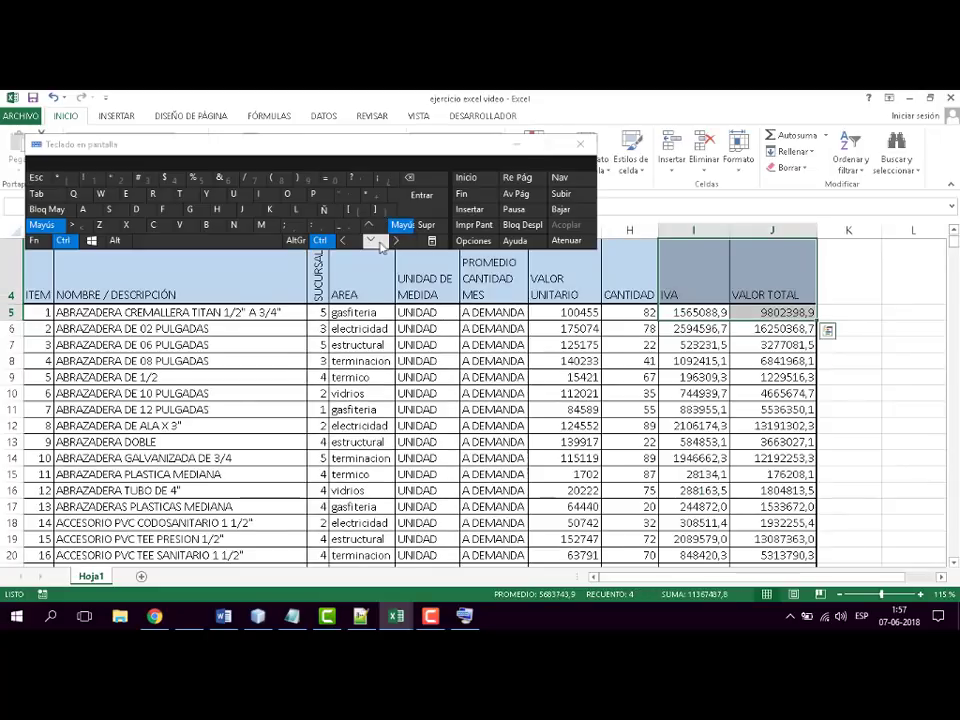
pyautogui.click(371, 241)
pyautogui.click(370, 226)
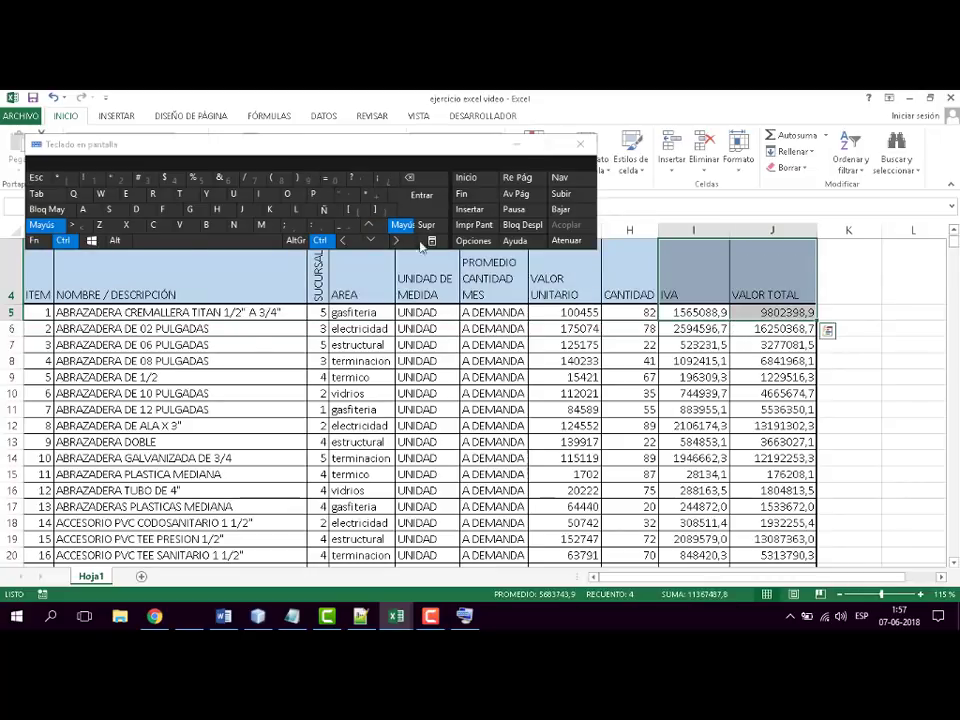
# - Close the on-screen keyboard and select the first IVA value in I5
pyautogui.click(580, 144)
pyautogui.click(714, 314)
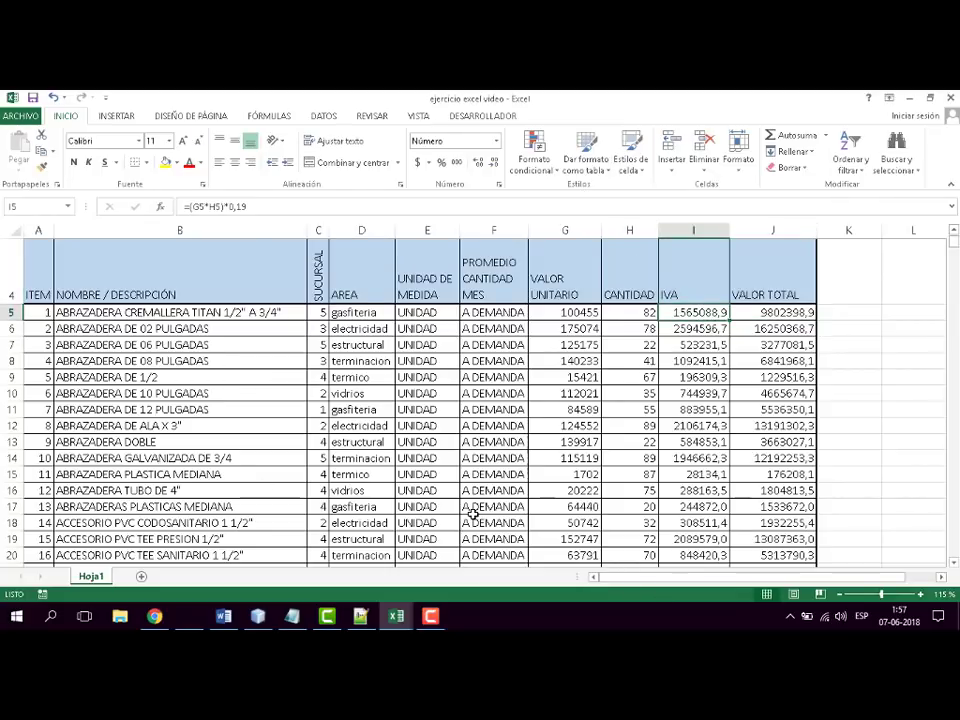
pyautogui.scroll(1, 594, 462)
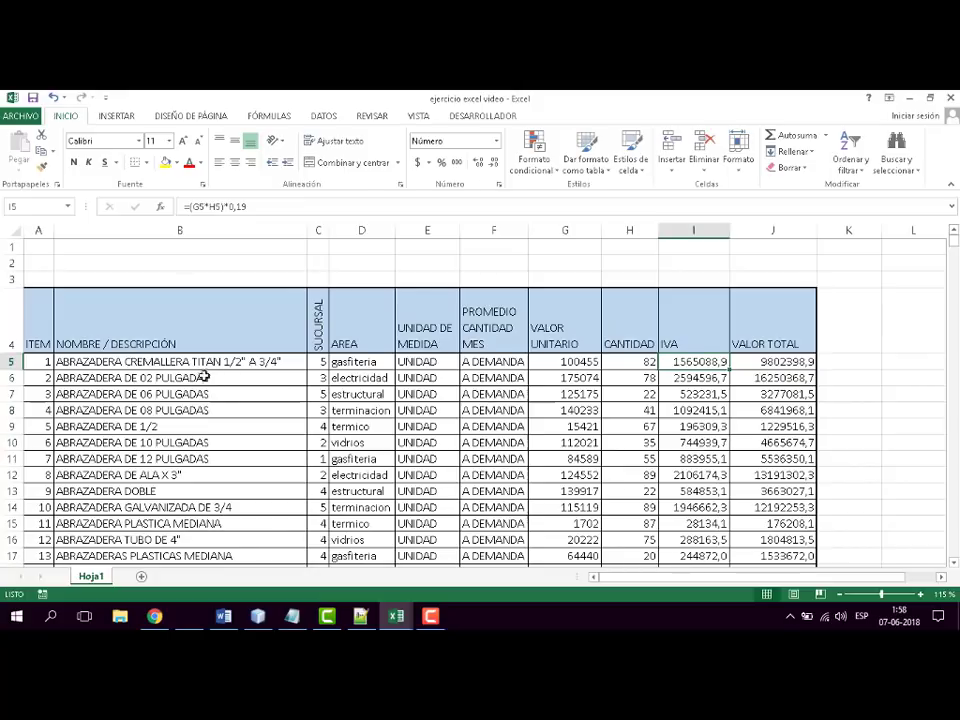
# - Check the remaining topics of the Excel test syllabus in Word, and return to the "ejercicio excel video" workbook in Excel
pyautogui.click(396, 617)
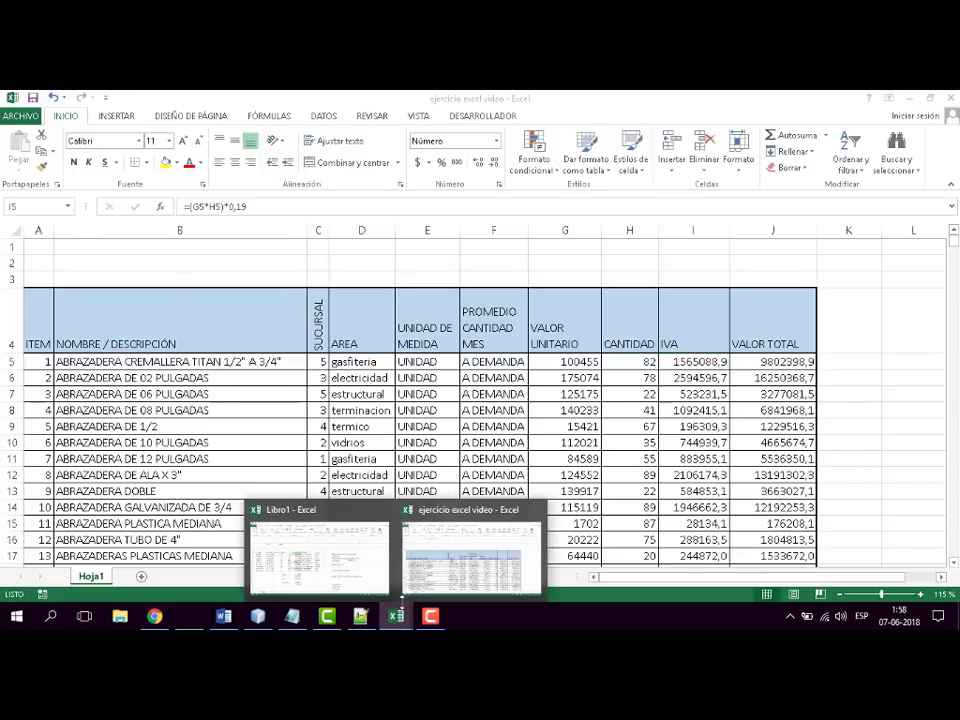
pyautogui.click(224, 617)
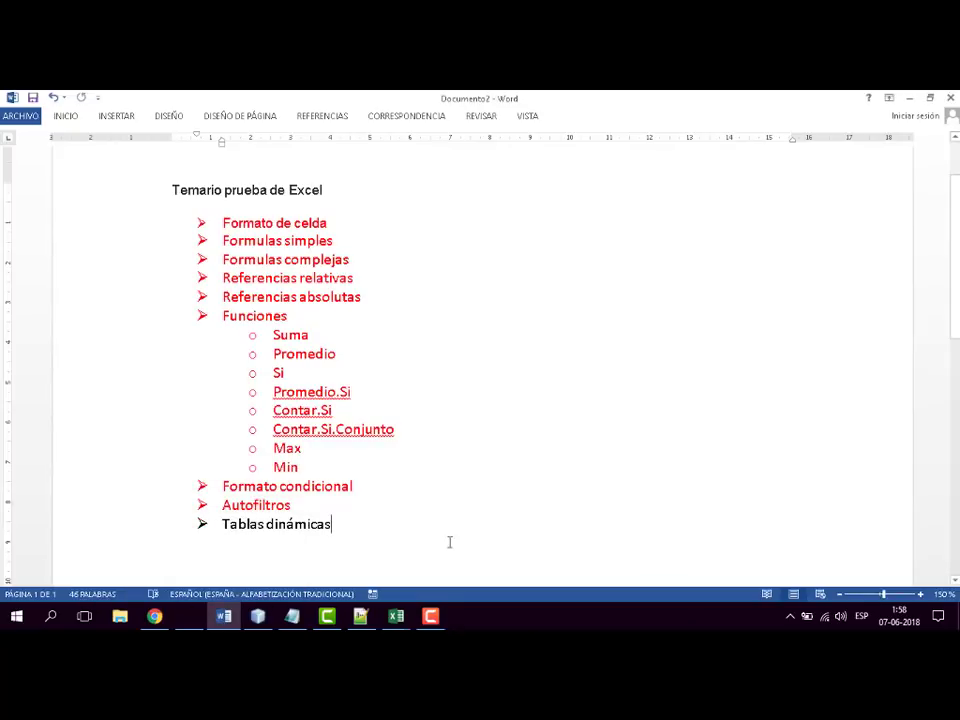
pyautogui.moveTo(396, 616)
pyautogui.click(486, 572)
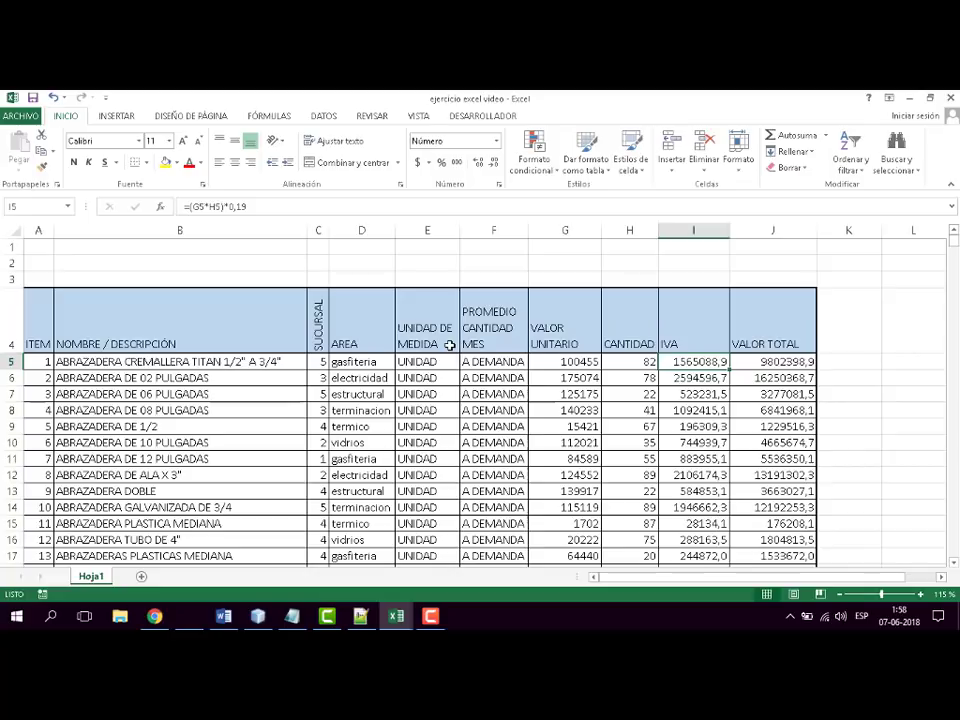
# - Select the ITEM header cell A4 and open the on-screen keyboard
pyautogui.click(43, 324)
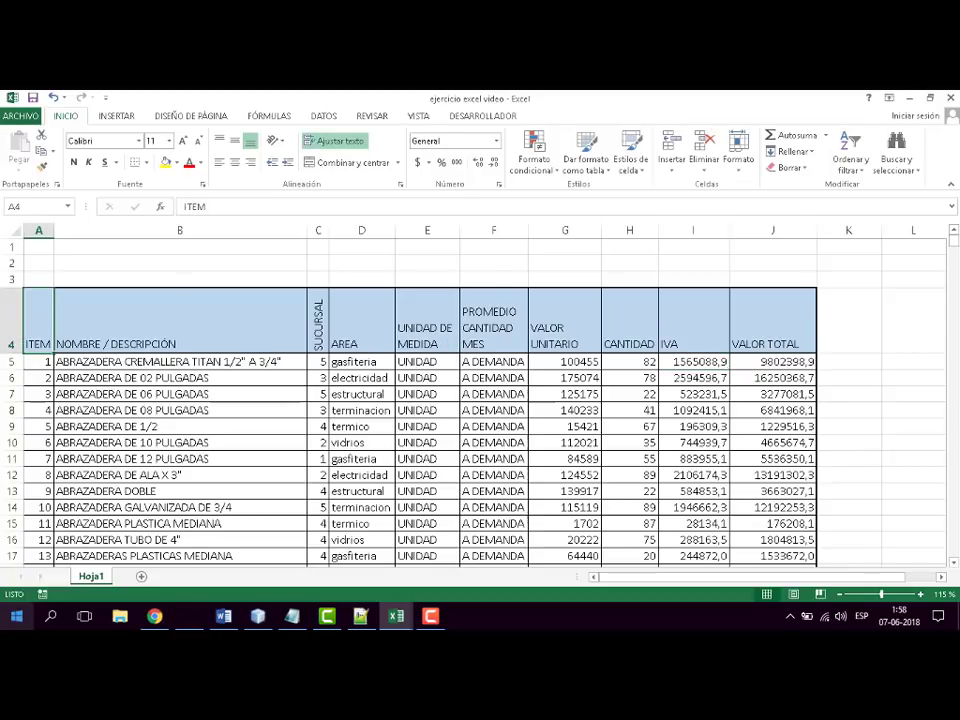
pyautogui.click(16, 616)
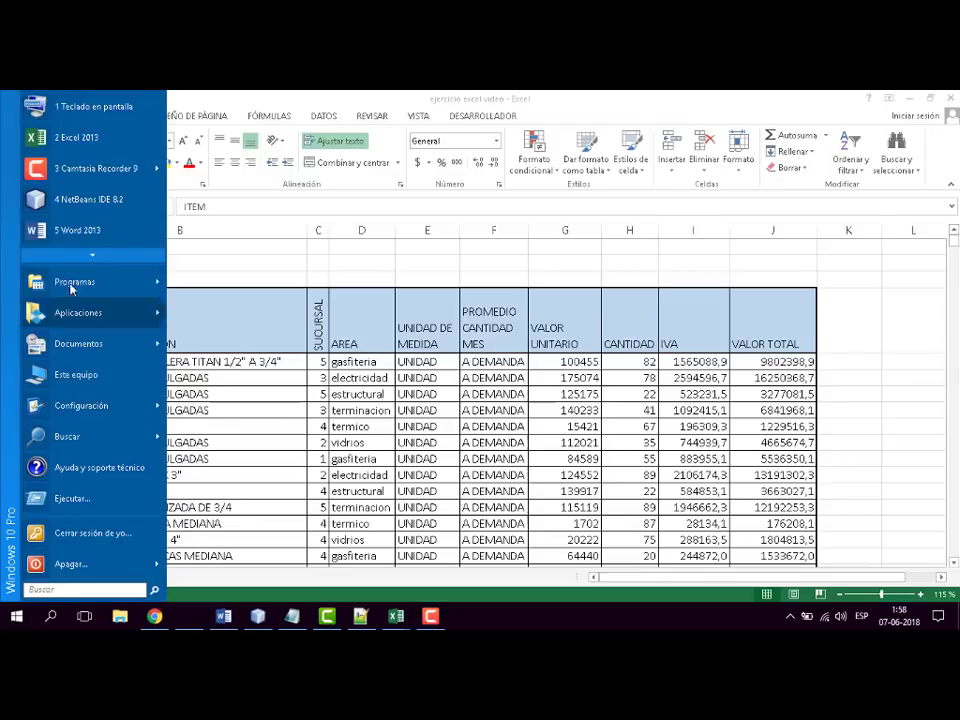
pyautogui.click(66, 108)
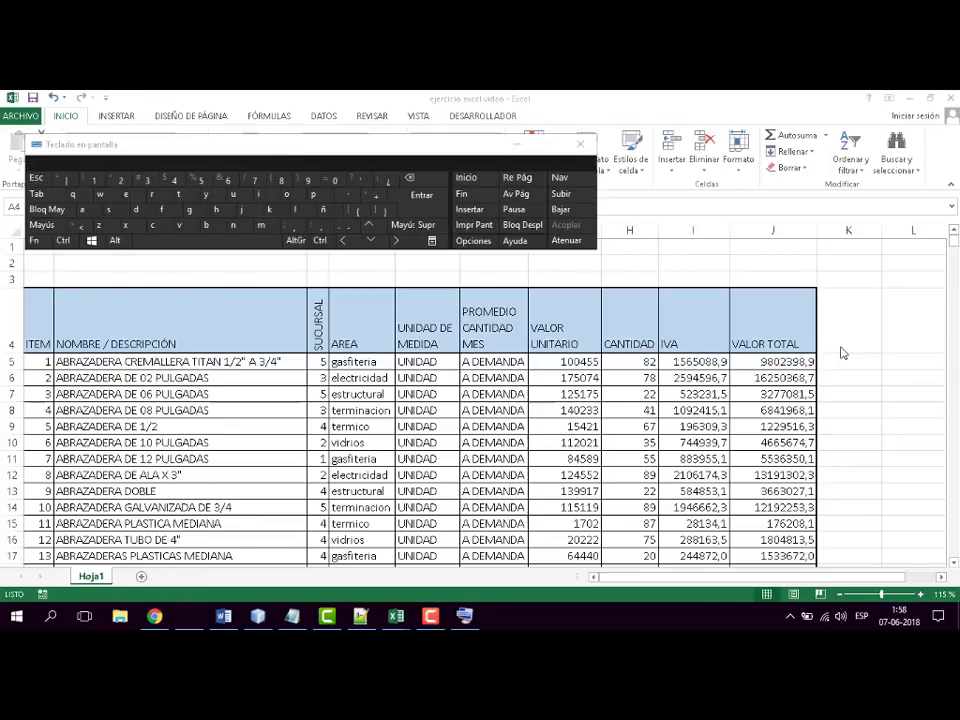
# - Extend the selection from A4 to J1508, leaving out the TOTAL OFERTA row, and minimize the on-screen keyboard
pyautogui.hotkey('ctrl', 'shift')
pyautogui.press('ctrl')
pyautogui.press('shift')
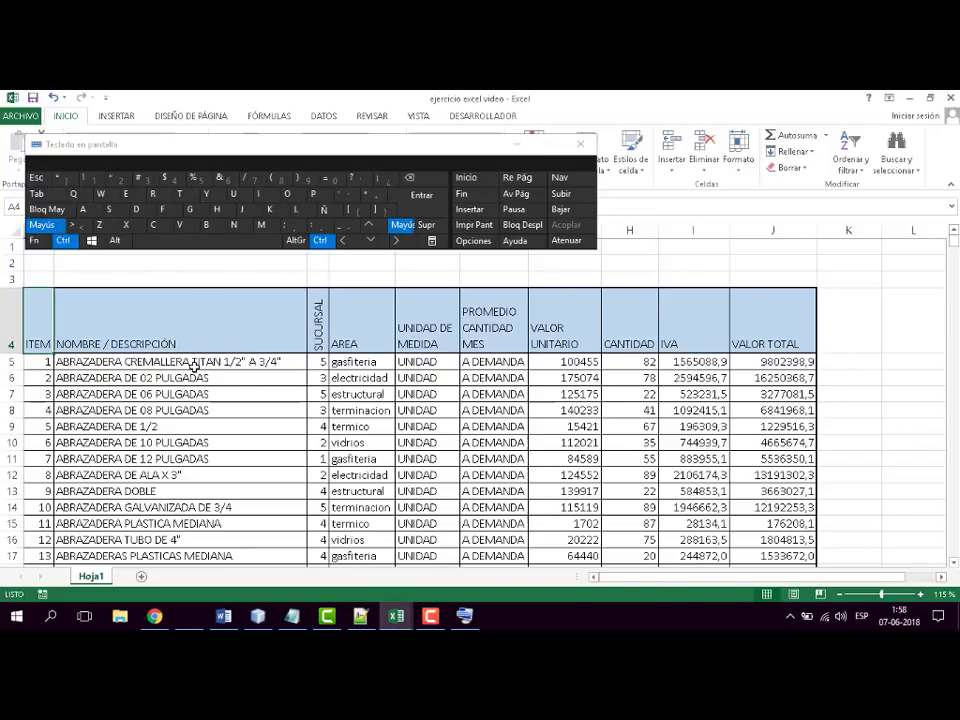
pyautogui.hotkey('ctrl', 'shift', 'End')
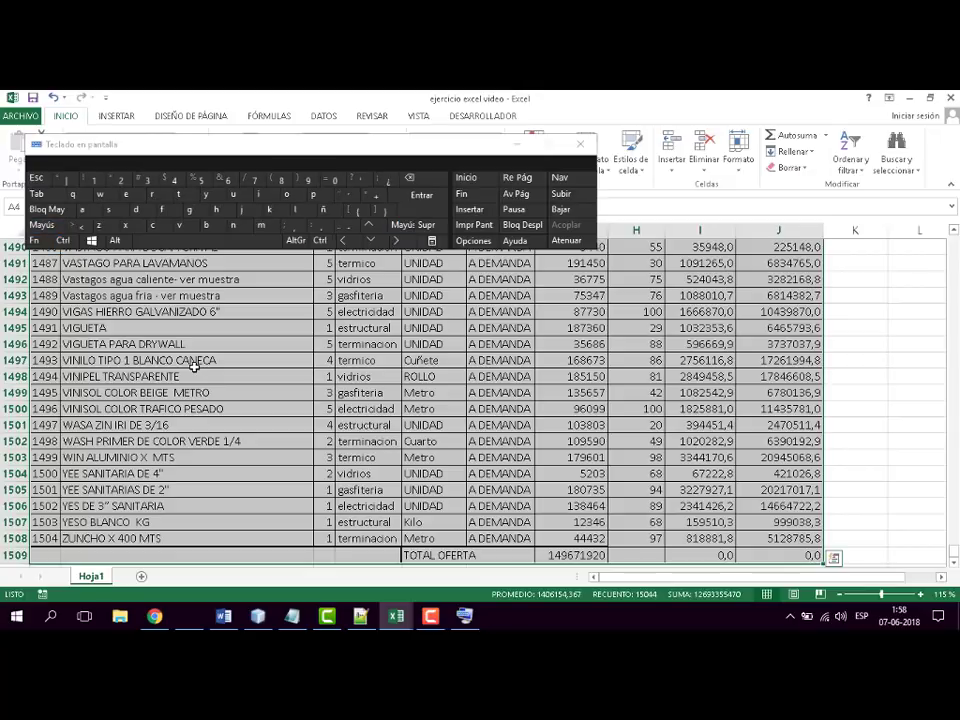
pyautogui.press('ctrl')
pyautogui.press('shift')
pyautogui.hotkey('shift', 'Up')
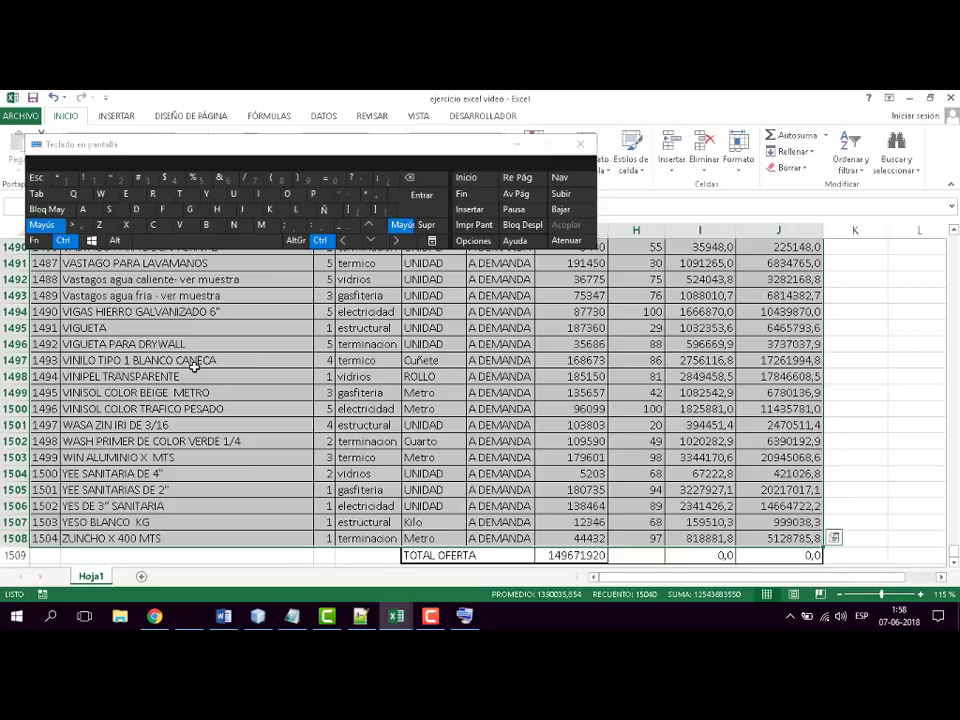
pyautogui.hotkey('ctrl', 'shift', 'Down')
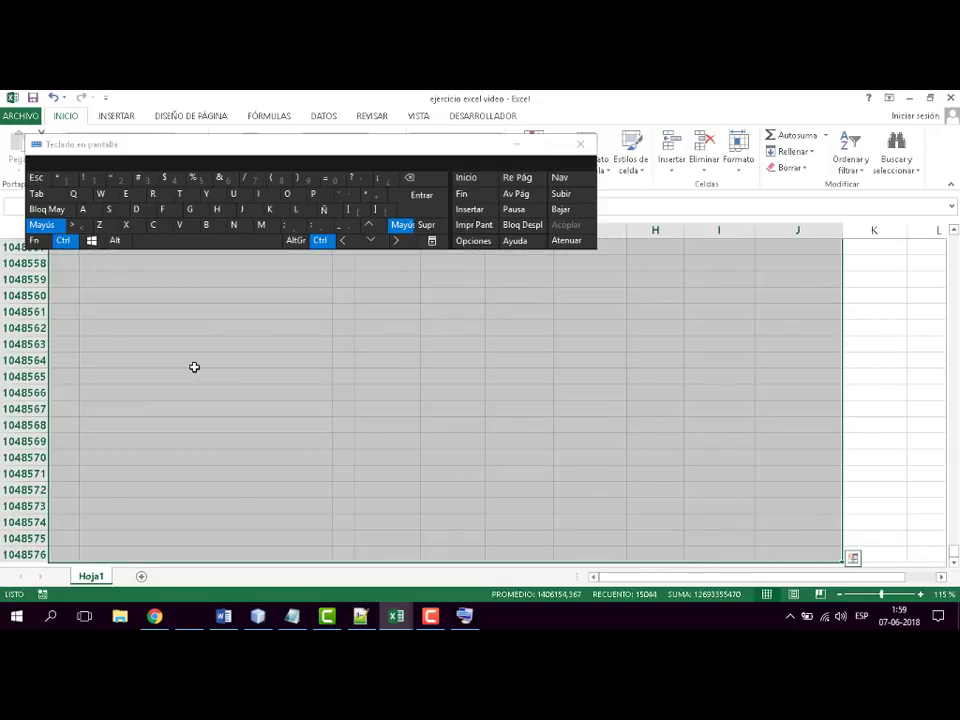
pyautogui.hotkey('ctrl', 'shift', 'Up')
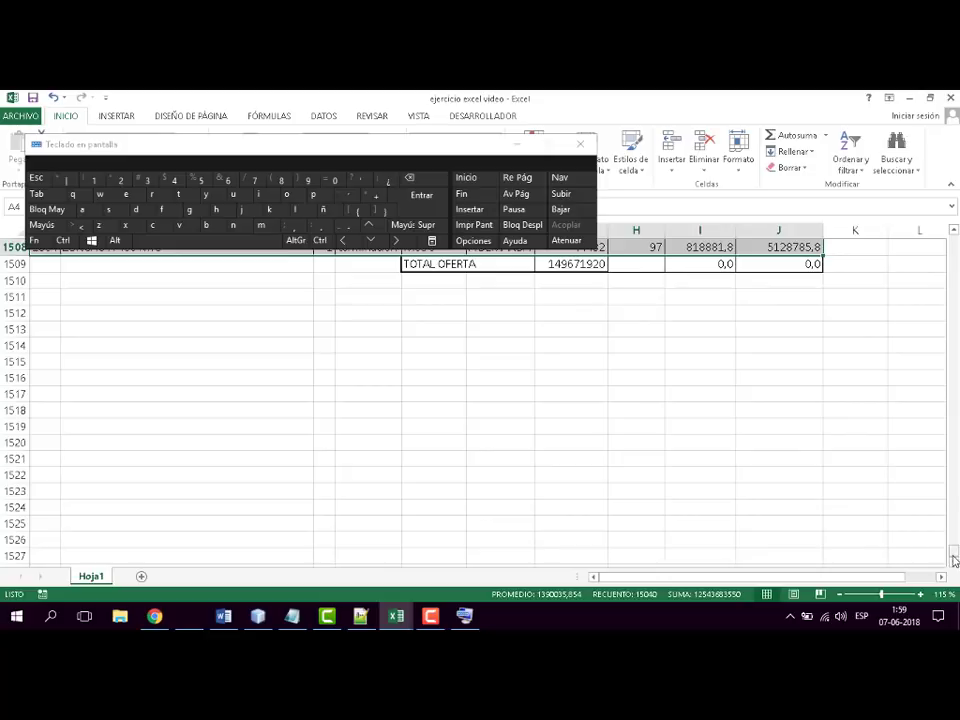
pyautogui.moveTo(954, 560); pyautogui.dragTo(954, 238)
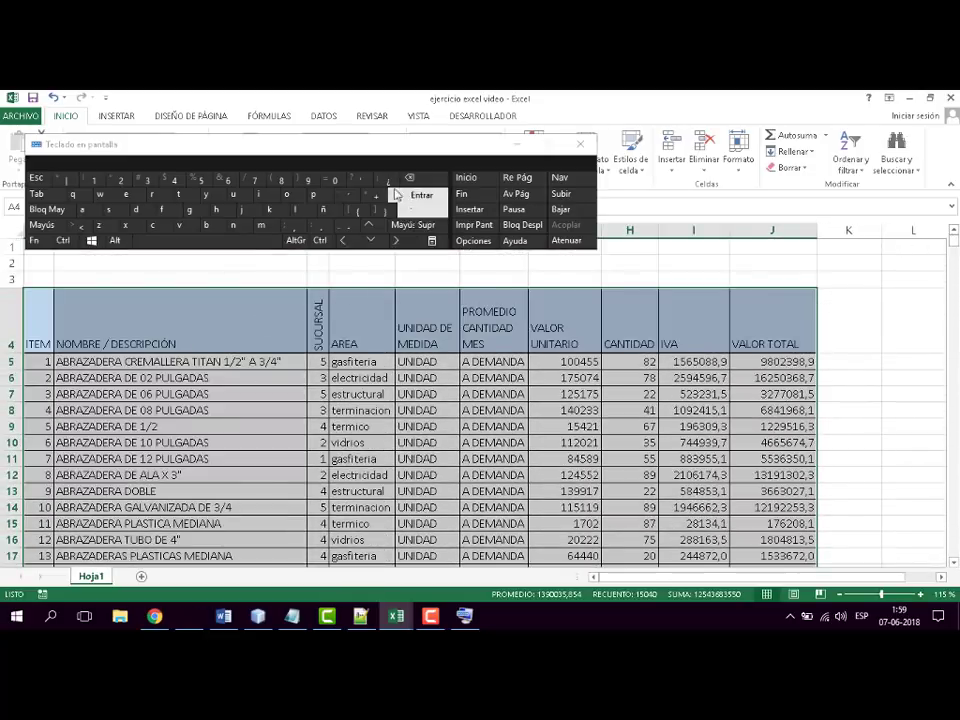
pyautogui.click(515, 144)
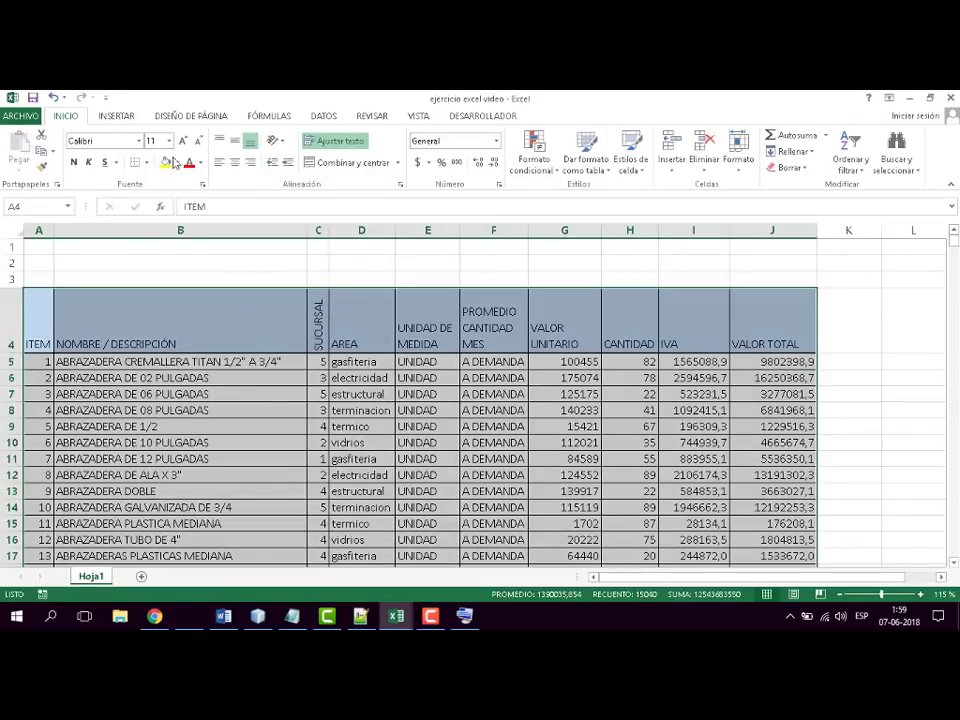
# - Preview the recommended pivot tables for the selected data and create a blank pivot table instead
pyautogui.click(114, 116)
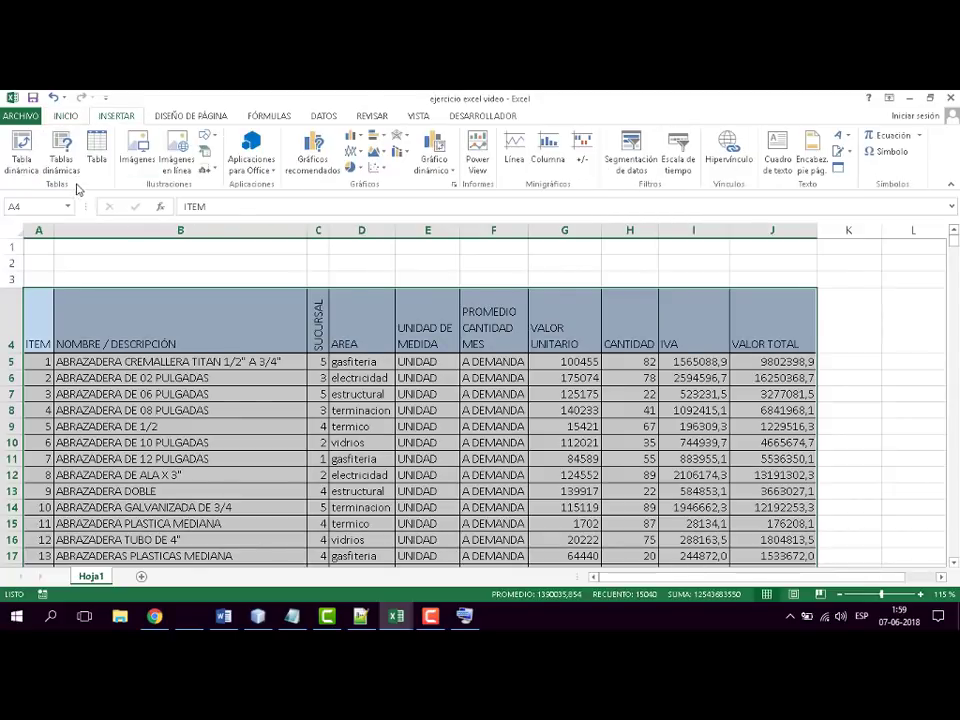
pyautogui.click(62, 148)
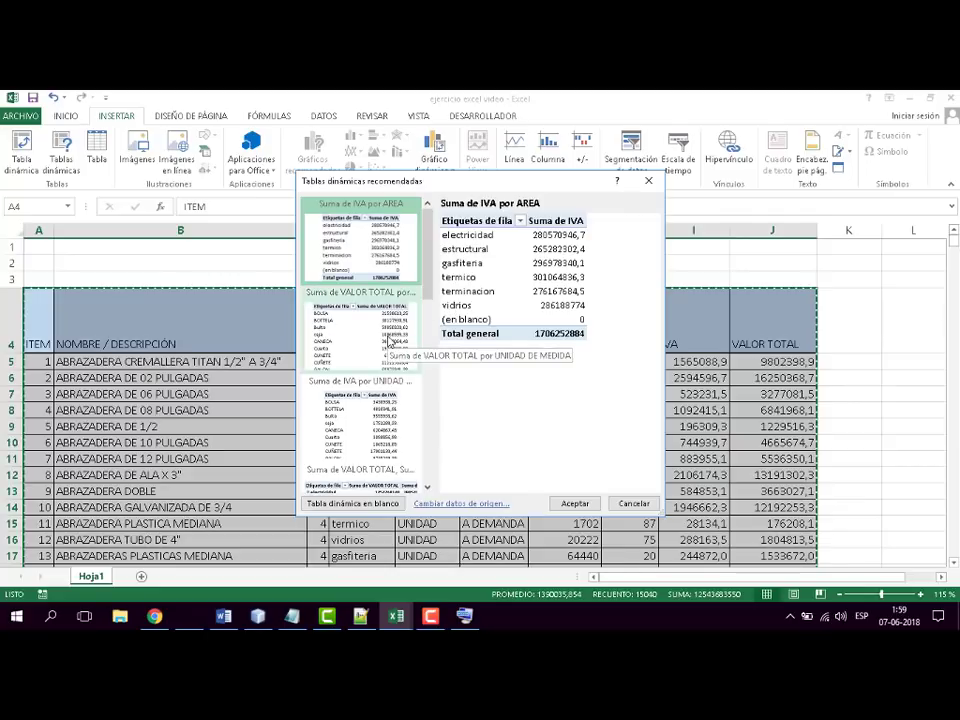
pyautogui.click(390, 341)
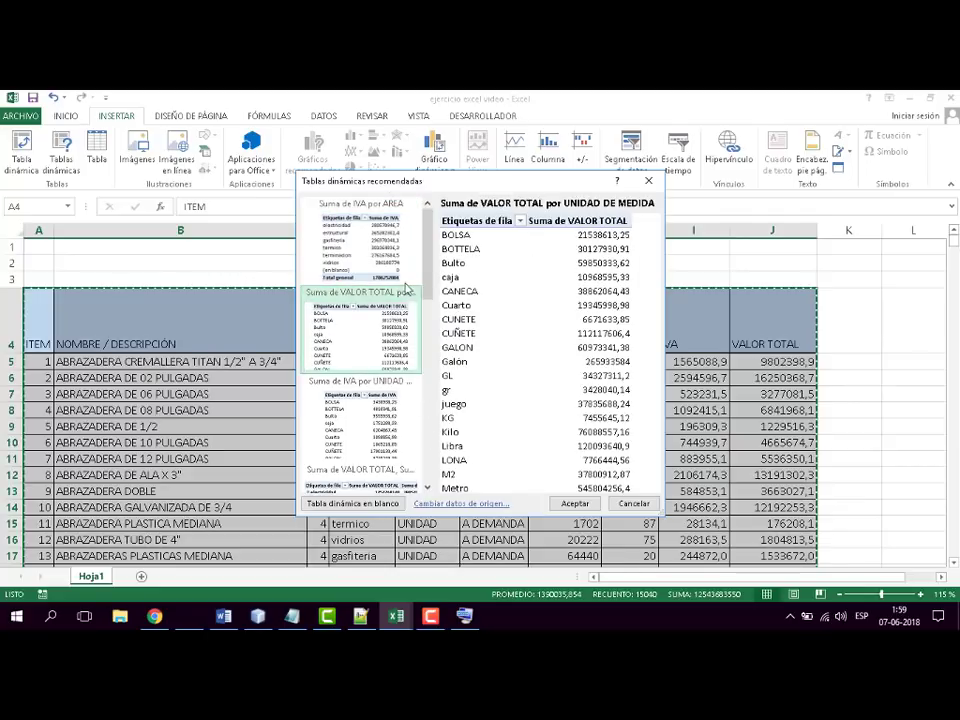
pyautogui.click(368, 424)
pyautogui.moveTo(427, 250); pyautogui.dragTo(441, 487)
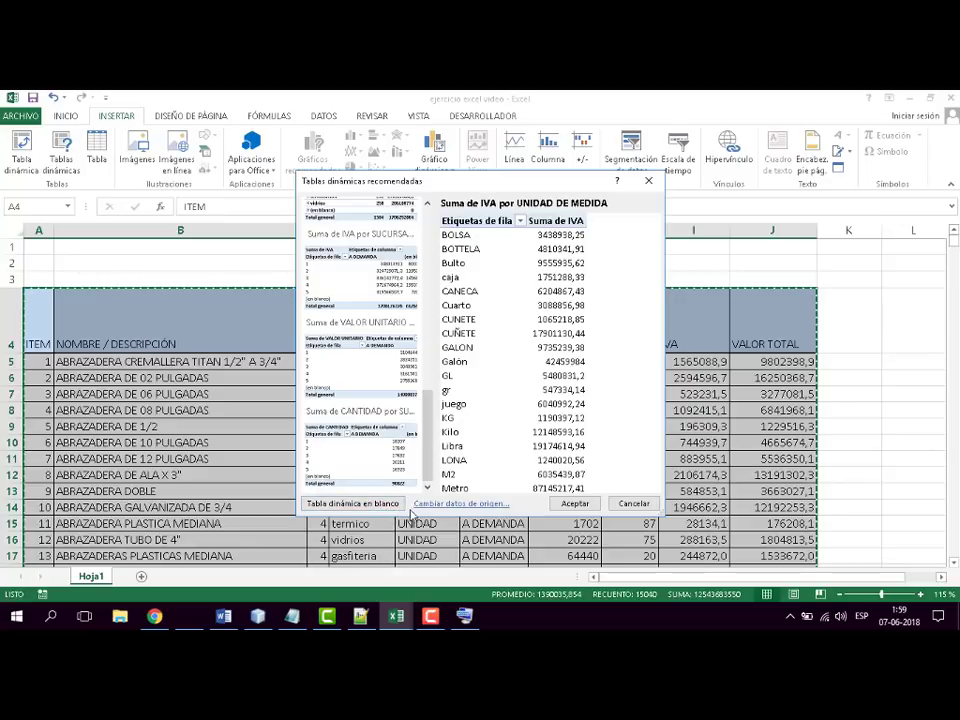
pyautogui.click(375, 505)
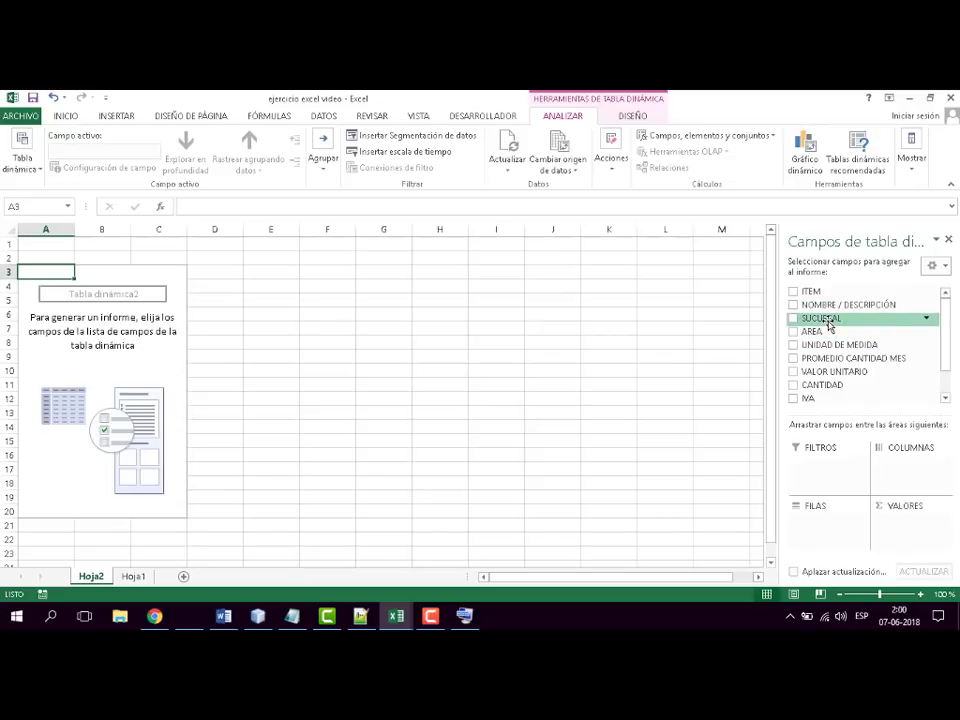
# - Build the pivot table with SUCURSAL as rows, AREA as columns and CANTIDAD as values
pyautogui.moveTo(829, 324); pyautogui.dragTo(806, 540)
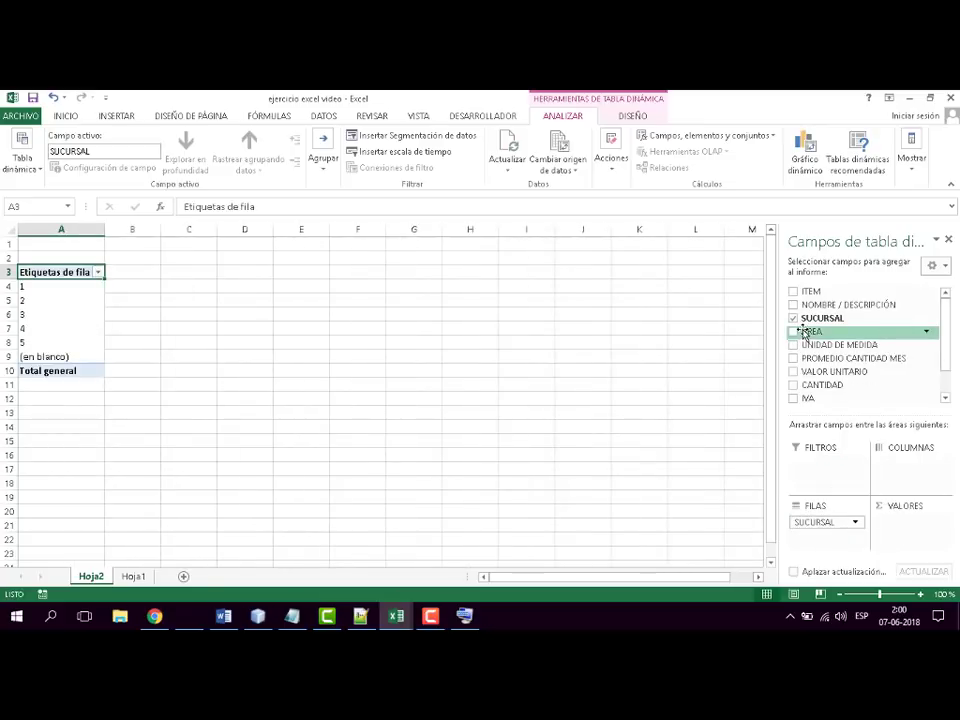
pyautogui.moveTo(805, 333); pyautogui.dragTo(915, 469)
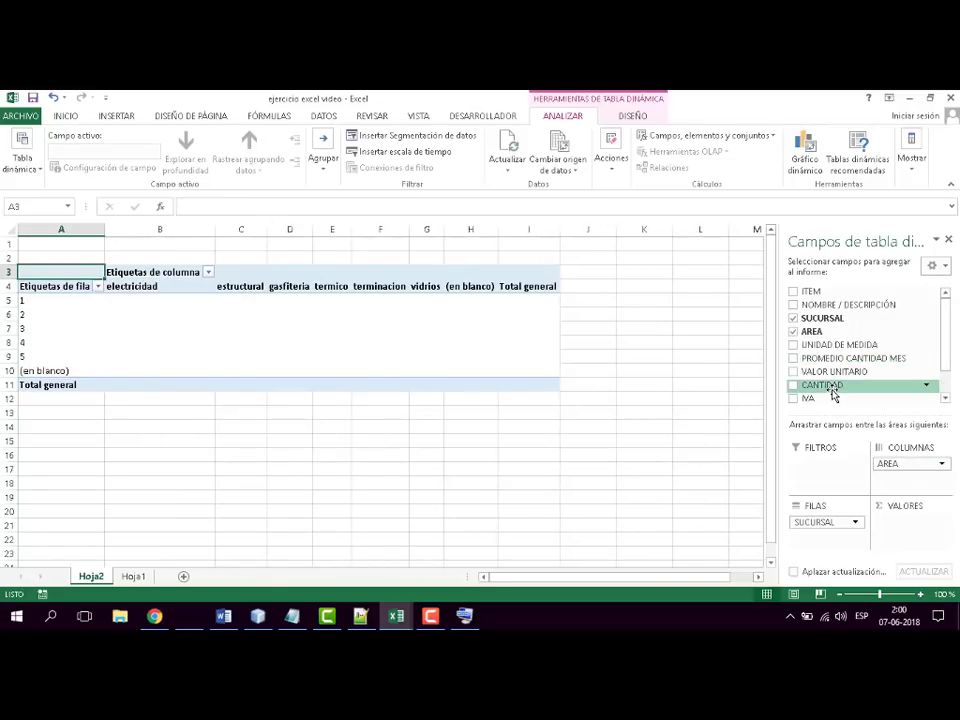
pyautogui.moveTo(833, 395); pyautogui.dragTo(906, 540)
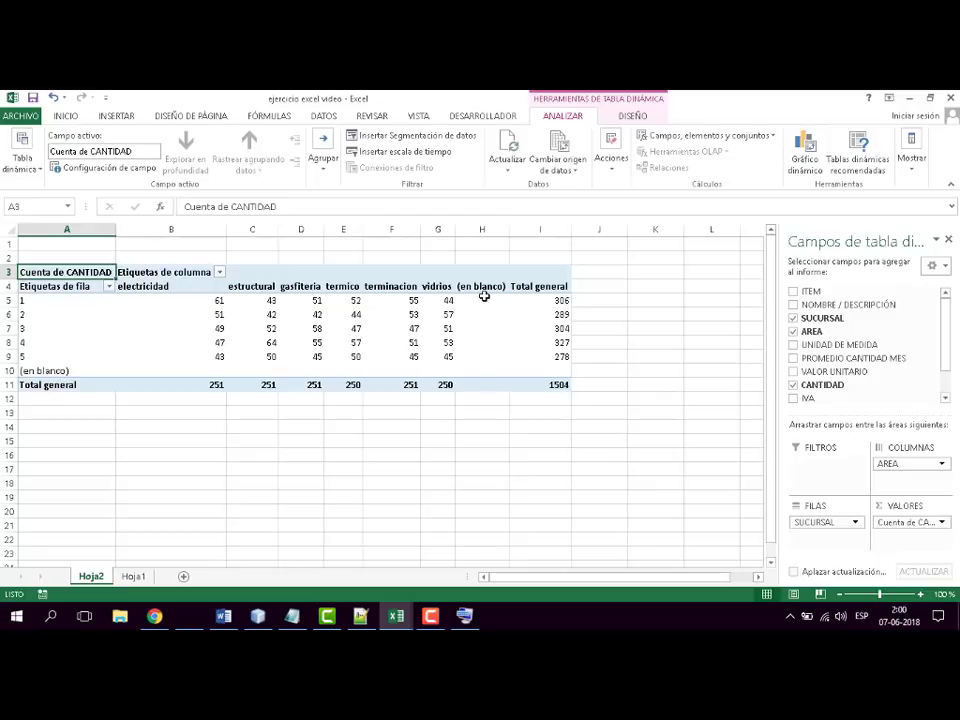
# - Examine the empty (en blanco) column and row of the pivot table
pyautogui.moveTo(484, 300); pyautogui.dragTo(489, 371)
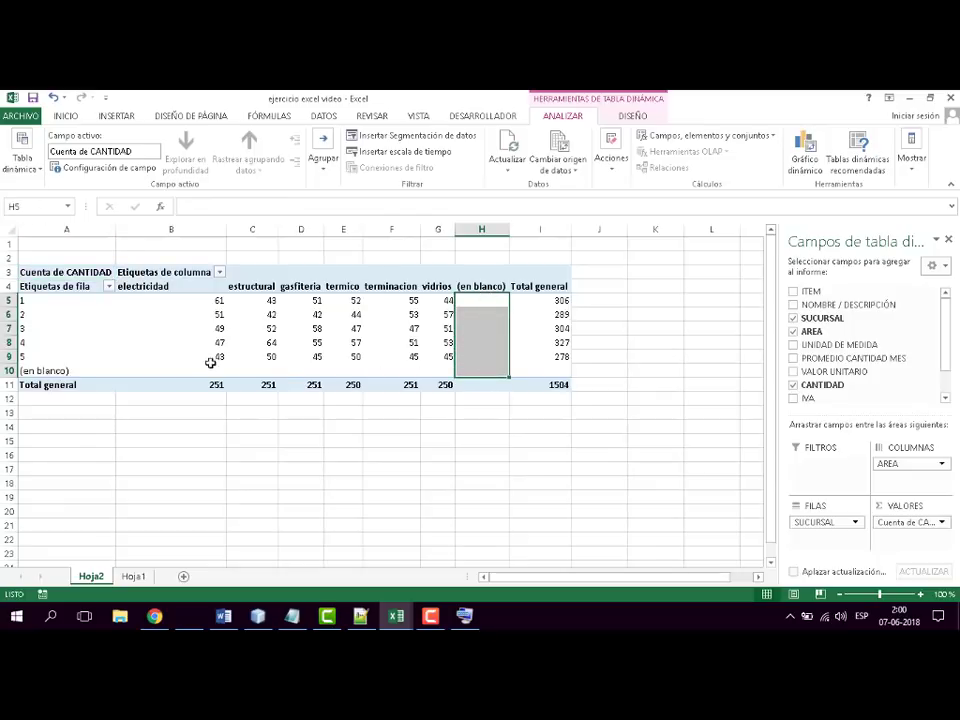
pyautogui.moveTo(212, 369); pyautogui.dragTo(481, 375)
pyautogui.click(540, 425)
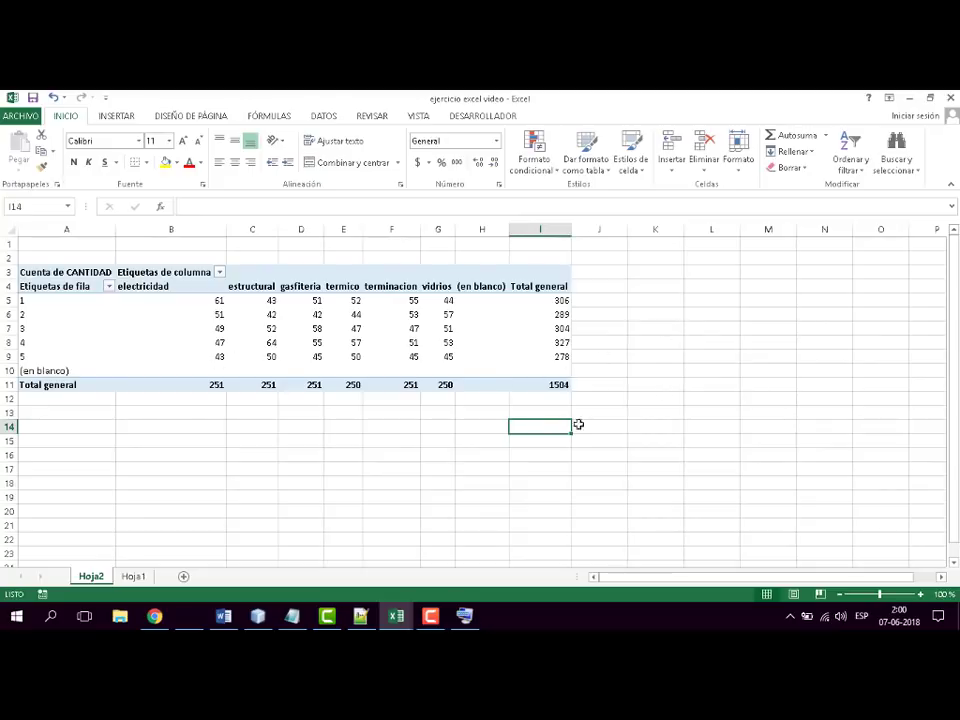
# - Swap the pivot table fields so that AREA is in rows and SUCURSAL in columns
pyautogui.click(44, 272)
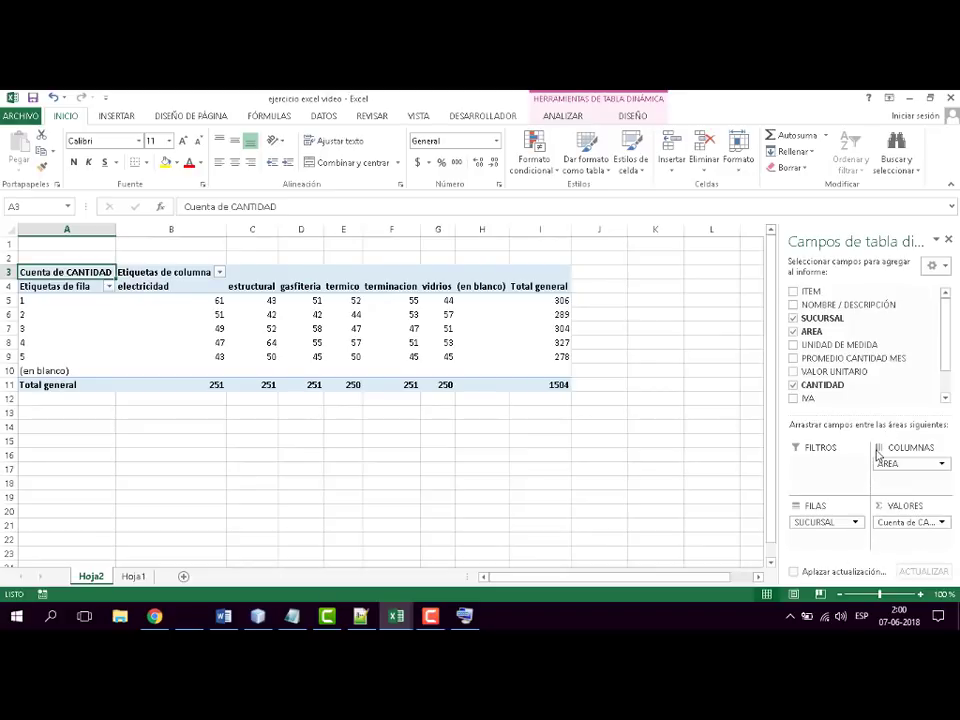
pyautogui.moveTo(885, 463); pyautogui.dragTo(916, 482)
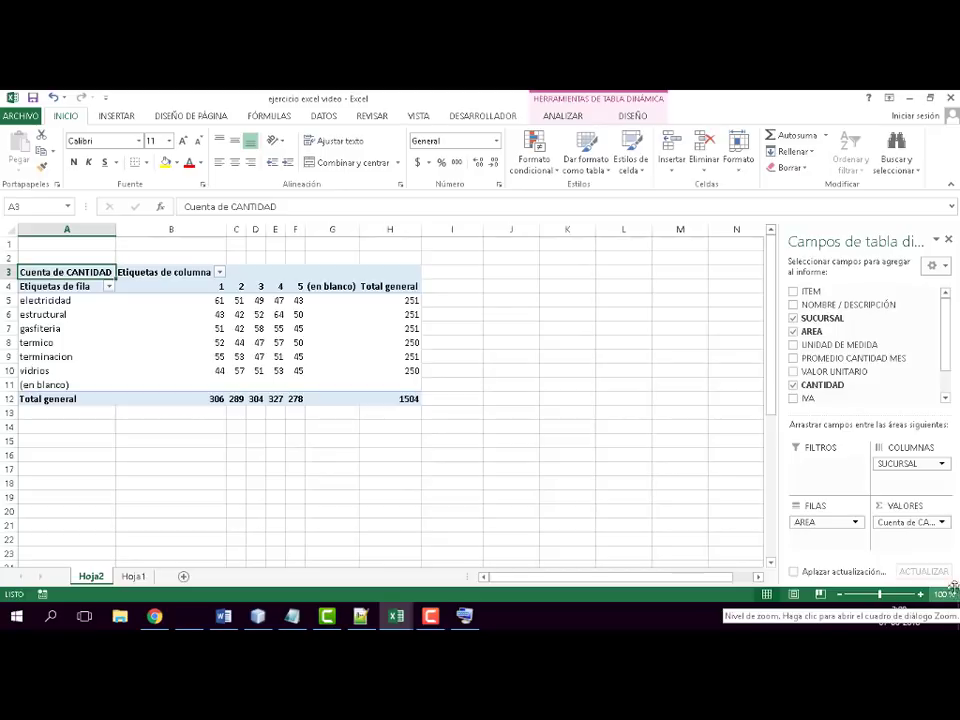
# - Remove the SUCURSAL, CANTIDAD and AREA fields to empty the pivot table
pyautogui.moveTo(898, 464); pyautogui.dragTo(877, 392)
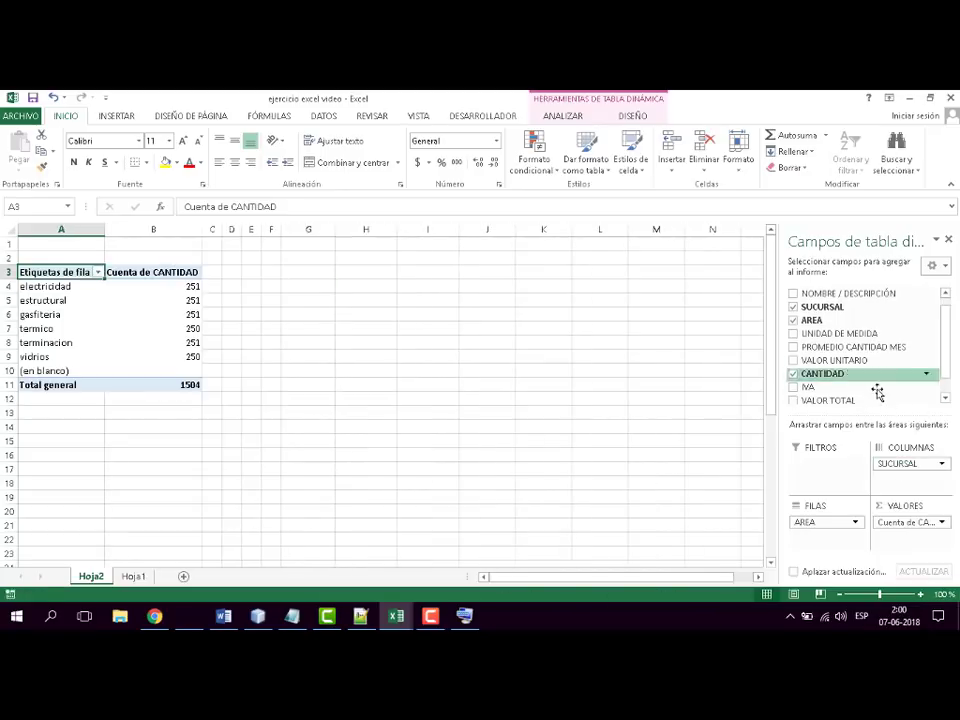
pyautogui.click(793, 373)
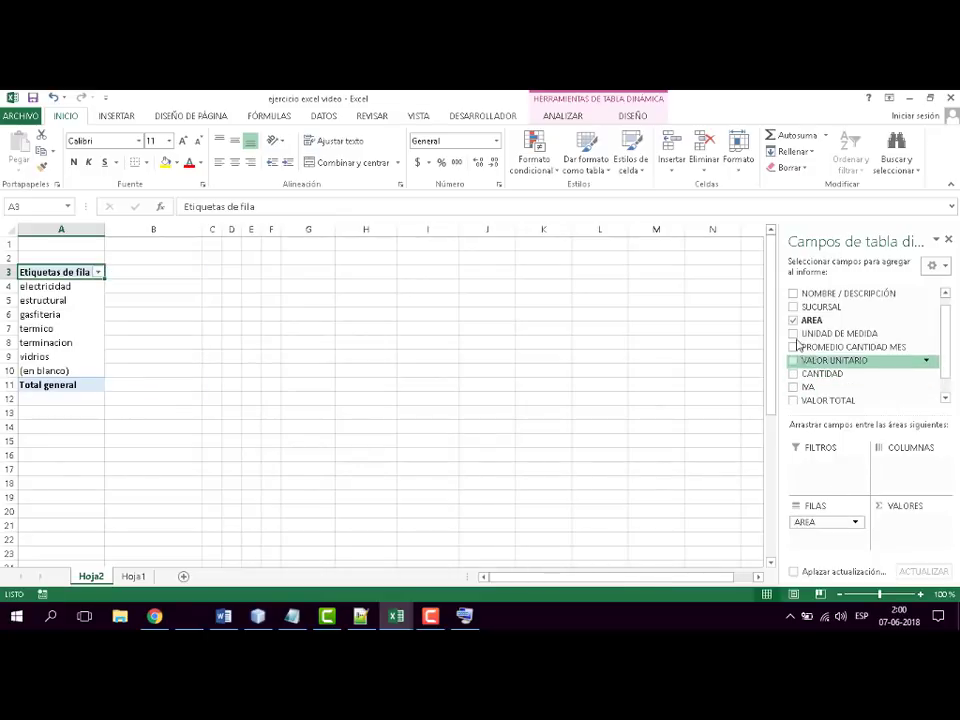
pyautogui.click(793, 320)
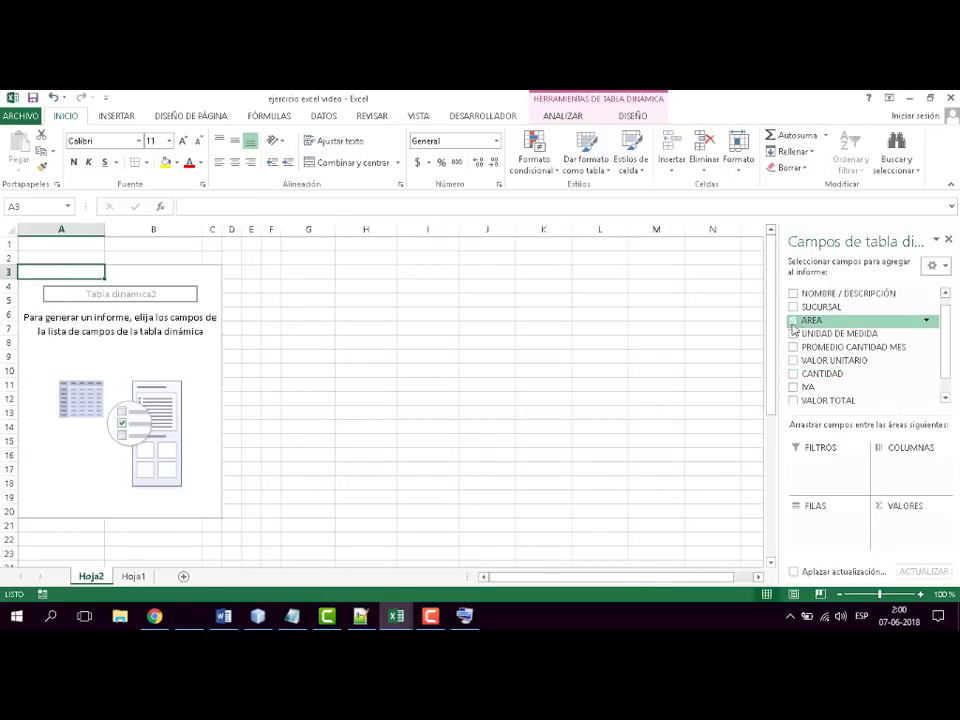
# - Try the VALOR TOTAL, IVA and CANTIDAD fields in the pivot table and remove all three again
pyautogui.click(793, 400)
pyautogui.click(793, 387)
pyautogui.click(794, 374)
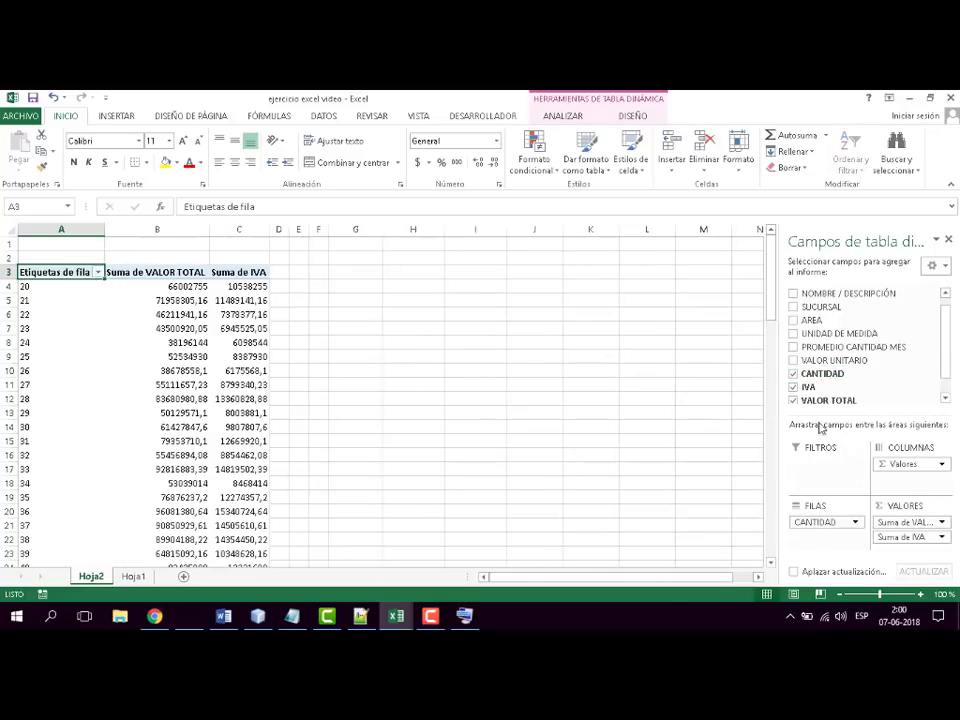
pyautogui.click(793, 400)
pyautogui.click(793, 387)
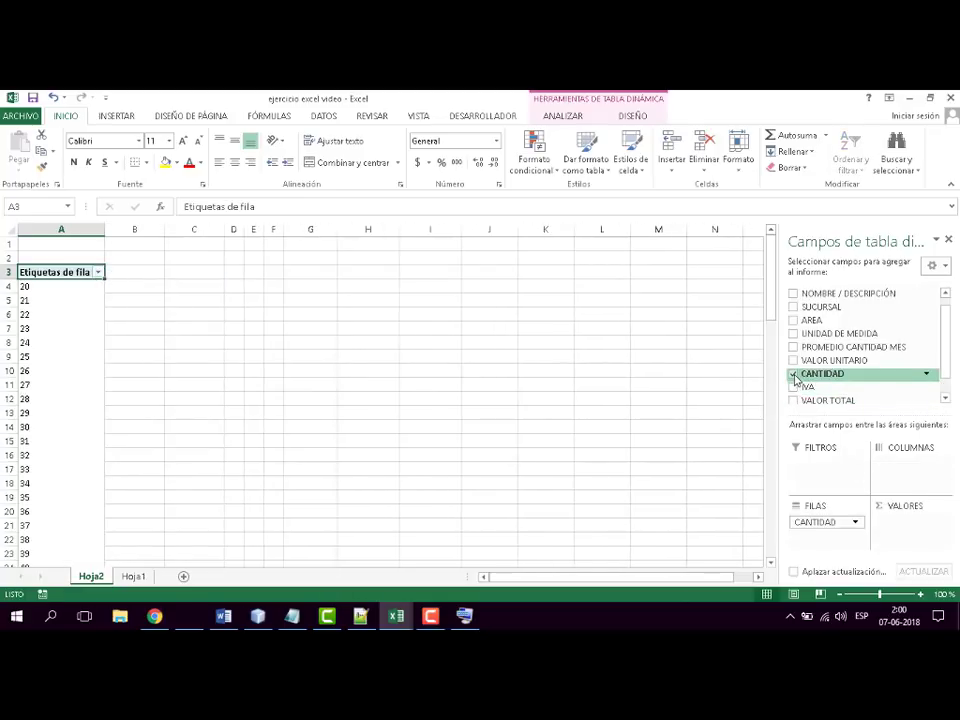
pyautogui.click(793, 374)
# - Place SUCURSAL in the pivot table's columns and UNIDAD DE MEDIDA in its rows
pyautogui.scroll(-2, 930, 380)
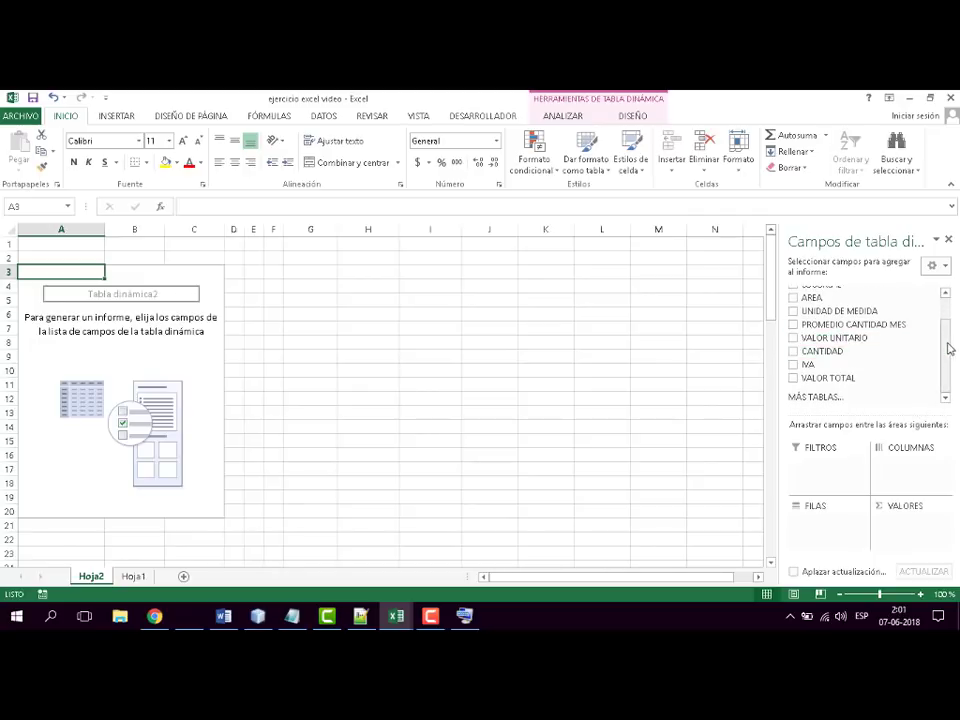
pyautogui.scroll(2, 947, 295)
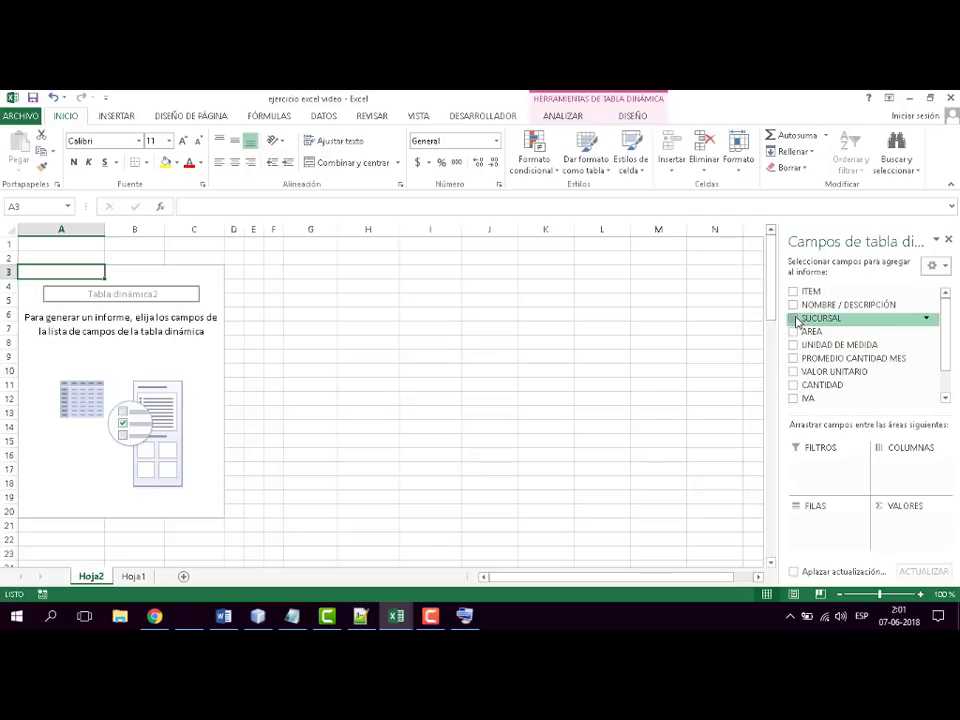
pyautogui.moveTo(797, 321); pyautogui.dragTo(925, 488)
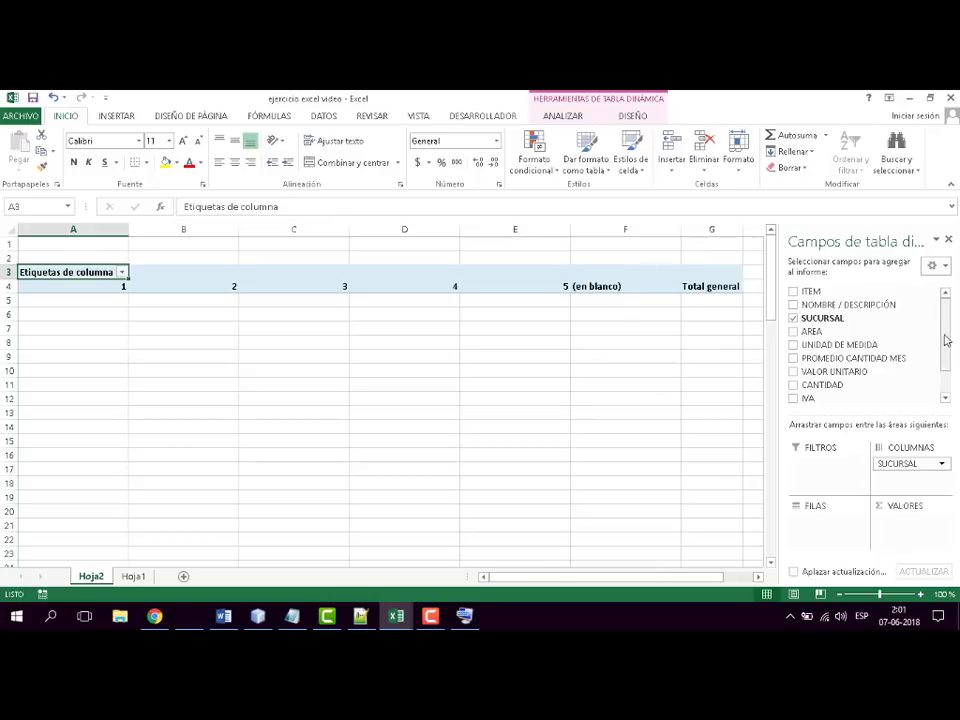
pyautogui.moveTo(945, 334)
pyautogui.mouseDown()
pyautogui.moveTo(957, 375)
pyautogui.moveTo(956, 330)
pyautogui.mouseUp()
pyautogui.moveTo(792, 348); pyautogui.dragTo(829, 541)
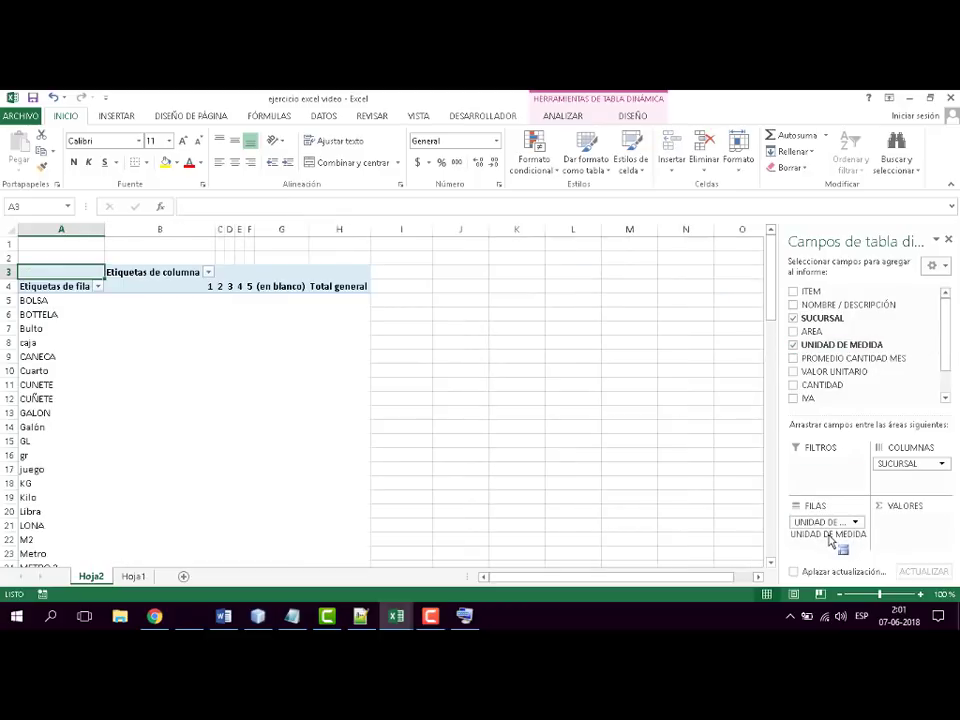
# - Review the list of measurement units and add the IVA field to the pivot table's values
pyautogui.scroll(-20, 152, 441)
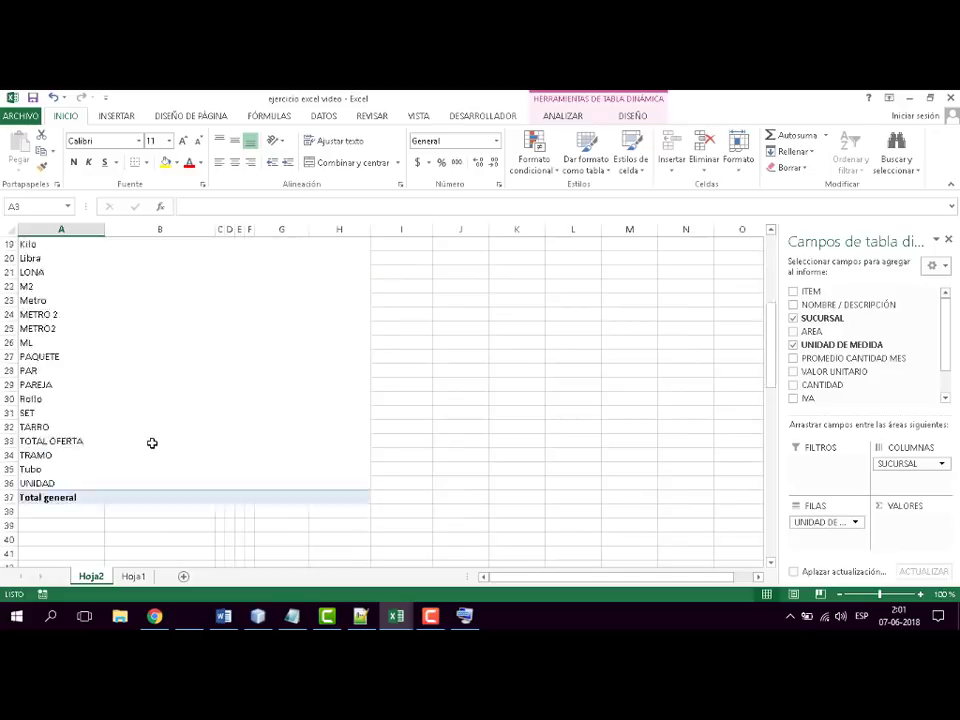
pyautogui.scroll(20, 152, 443)
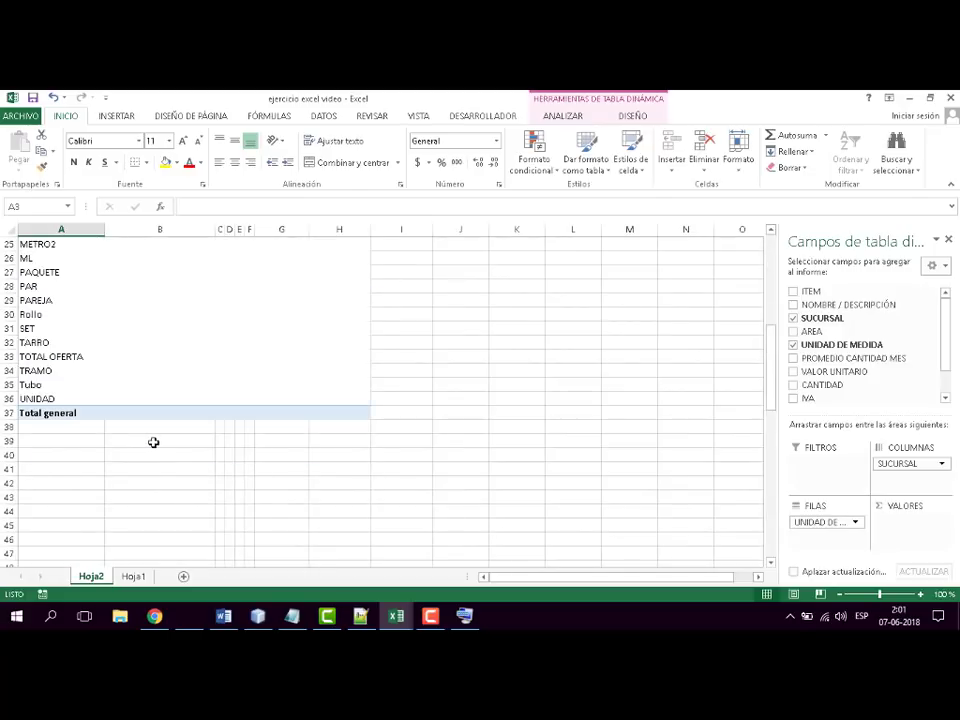
pyautogui.scroll(8, 153, 442)
pyautogui.scroll(-1, 155, 442)
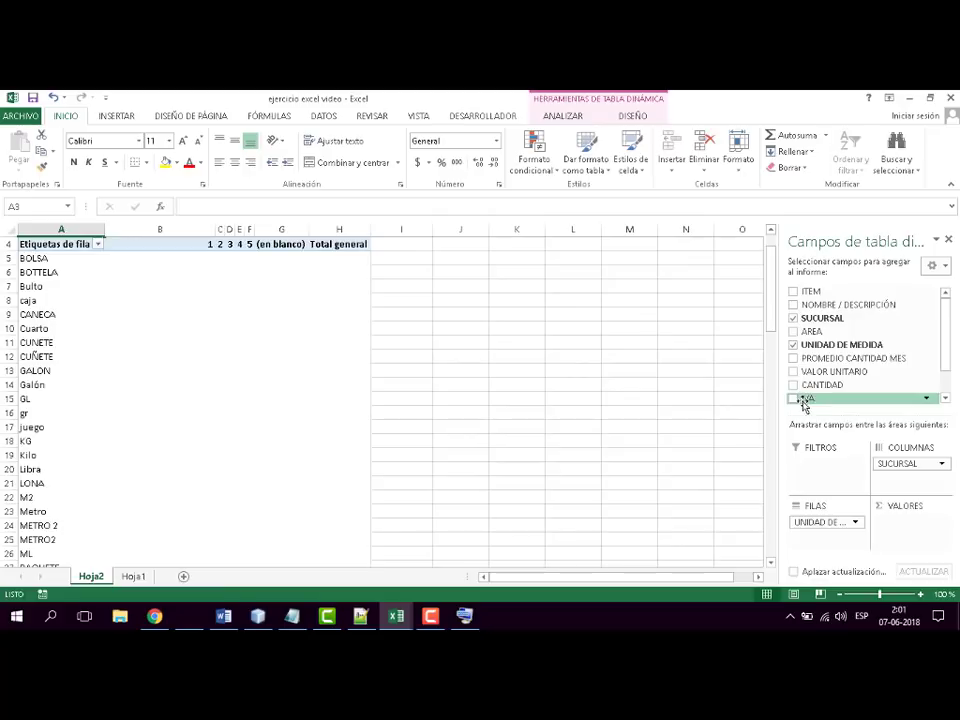
pyautogui.moveTo(803, 398); pyautogui.dragTo(905, 525)
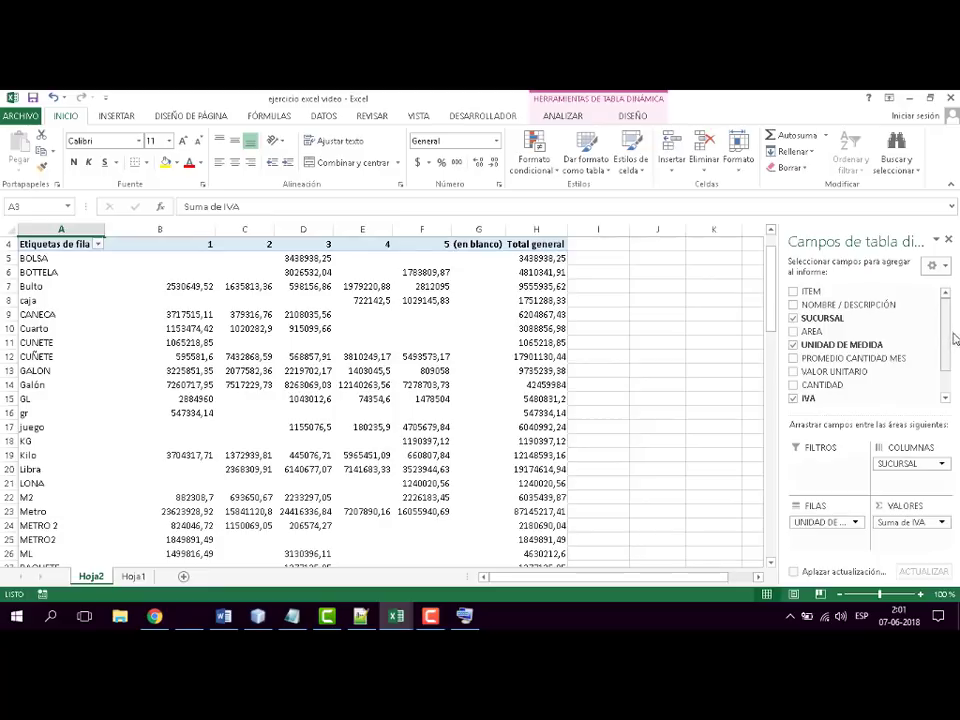
# - Remove the SUCURSAL, UNIDAD DE MEDIDA and IVA fields to empty the pivot table
pyautogui.moveTo(950, 347)
pyautogui.mouseDown()
pyautogui.moveTo(952, 395)
pyautogui.moveTo(950, 330)
pyautogui.moveTo(953, 390)
pyautogui.moveTo(936, 358)
pyautogui.mouseUp()
pyautogui.moveTo(902, 464); pyautogui.dragTo(906, 364)
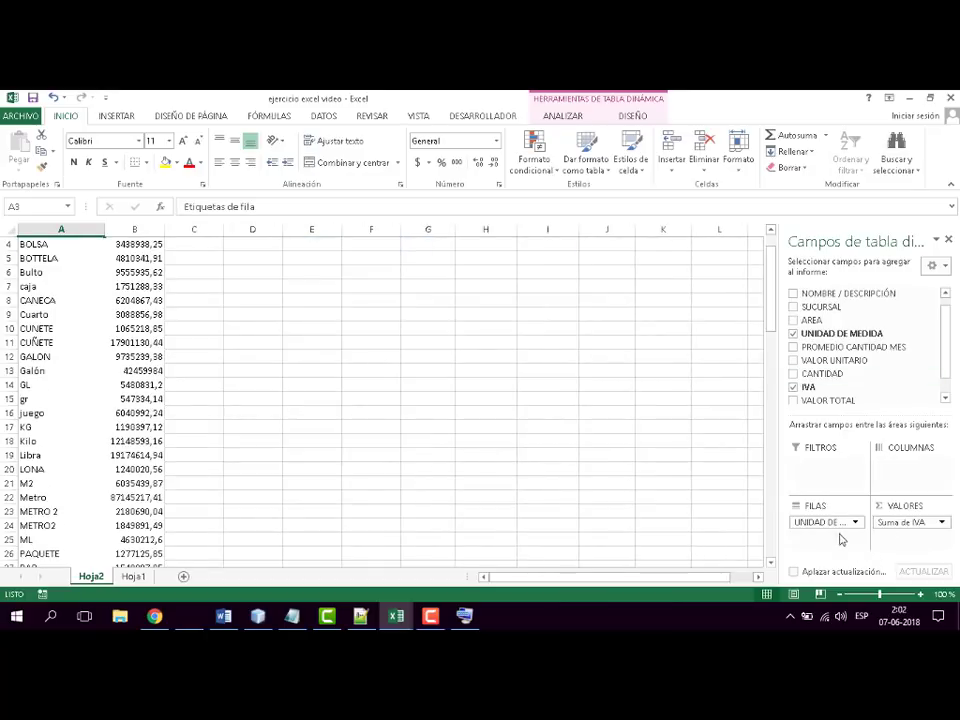
pyautogui.moveTo(808, 521); pyautogui.dragTo(855, 372)
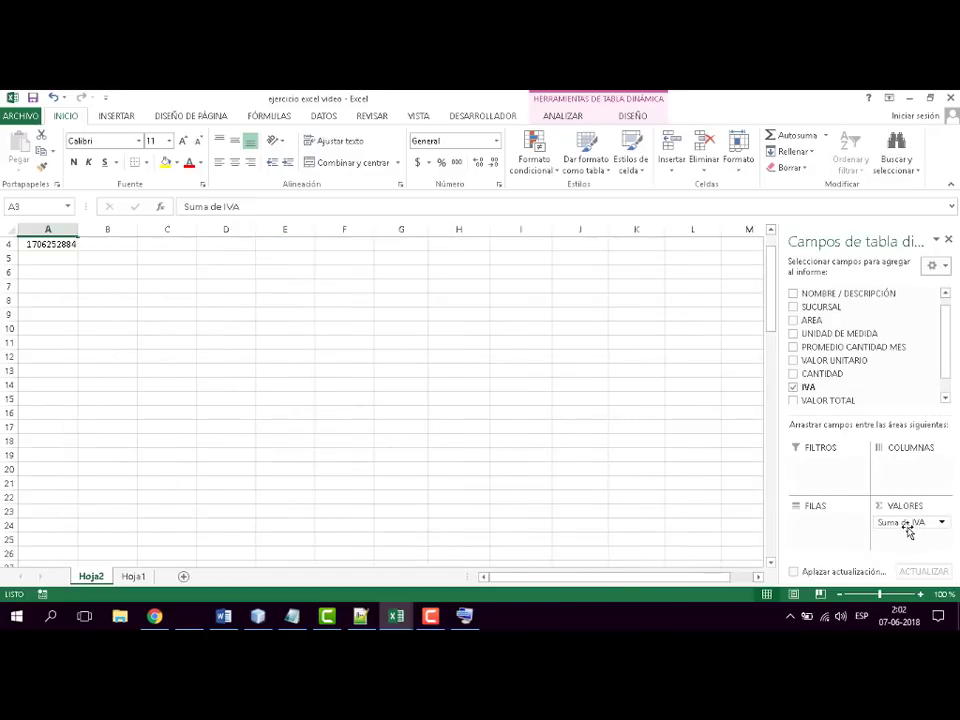
pyautogui.moveTo(908, 531); pyautogui.dragTo(920, 355)
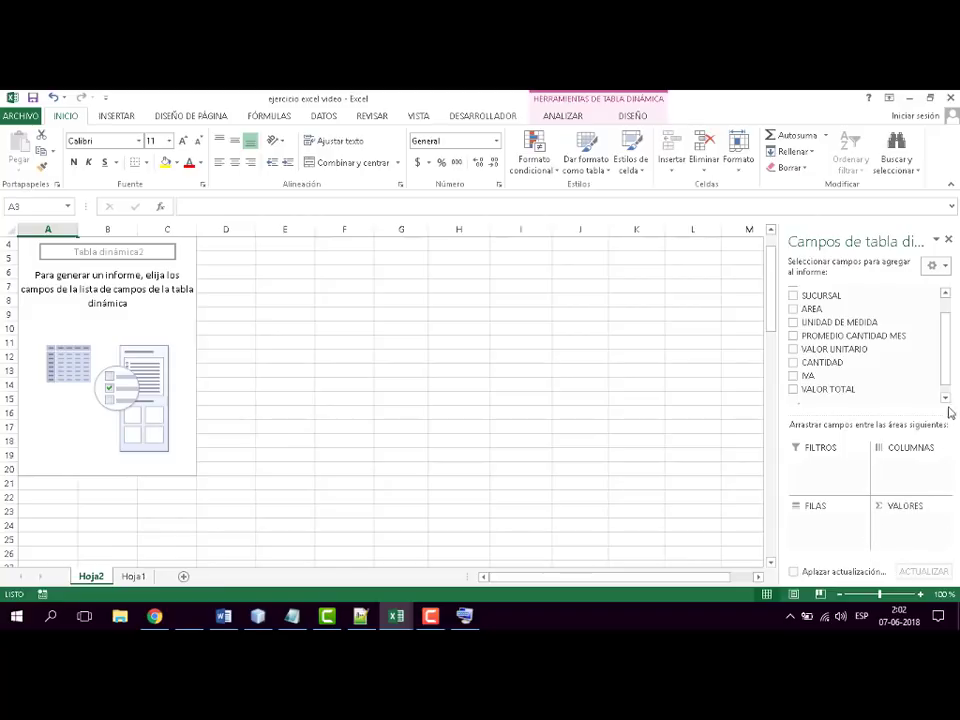
# - Rebuild the pivot table with SUCURSAL in the columns, AREA in the rows and VALOR TOTAL summed in the values, narrowing column B before adding the values
pyautogui.moveTo(947, 386); pyautogui.dragTo(947, 343)
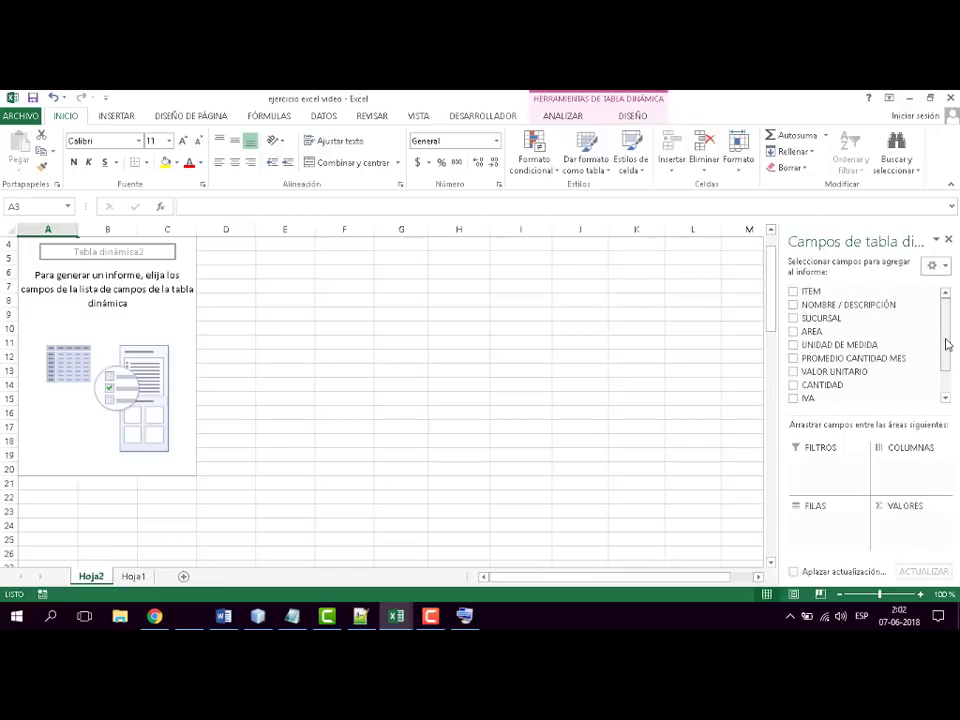
pyautogui.moveTo(812, 318); pyautogui.dragTo(828, 538)
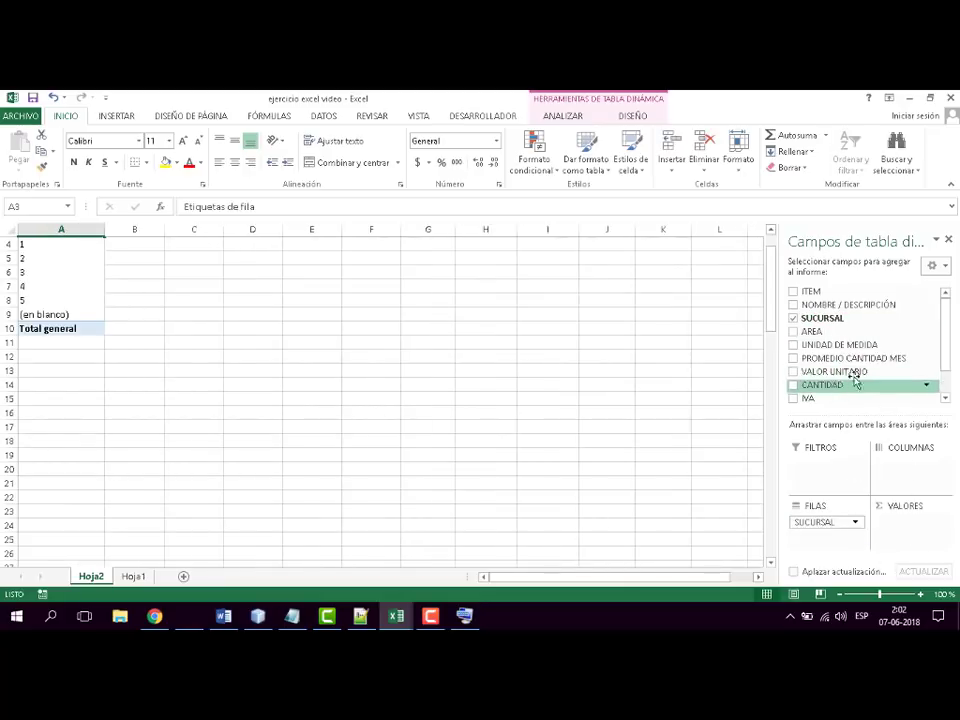
pyautogui.moveTo(812, 331); pyautogui.dragTo(906, 470)
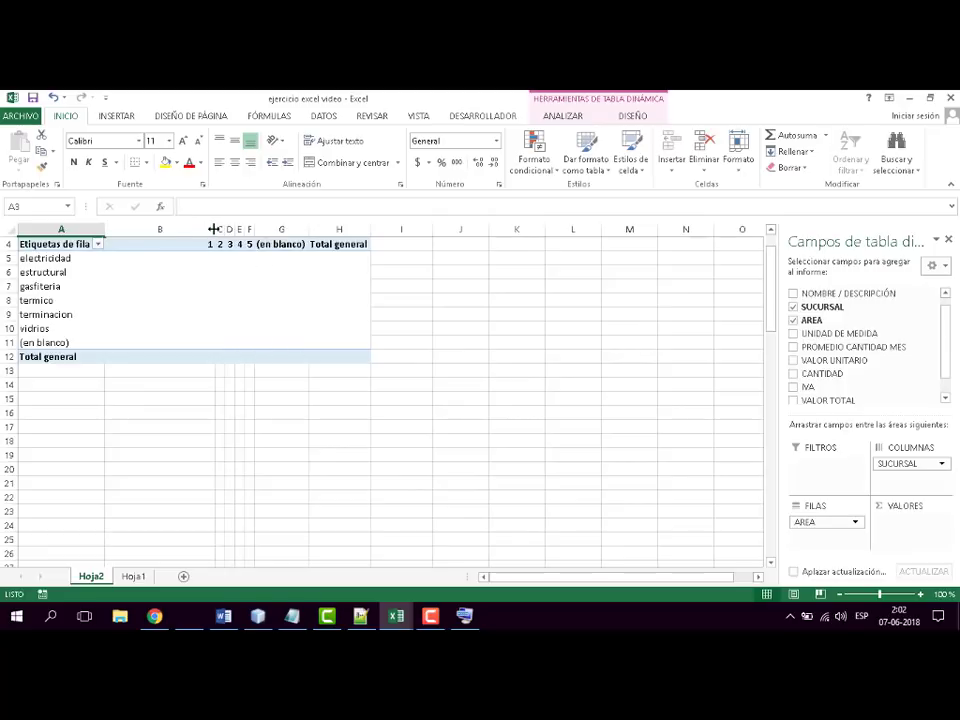
pyautogui.moveTo(213, 229); pyautogui.dragTo(114, 229)
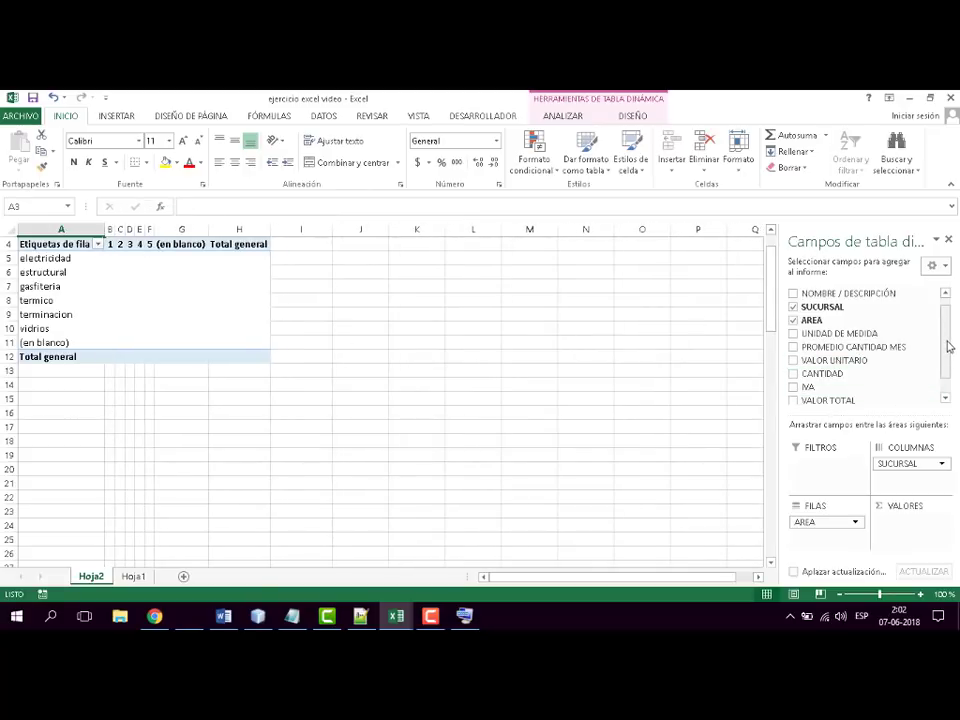
pyautogui.scroll(-1, 833, 372)
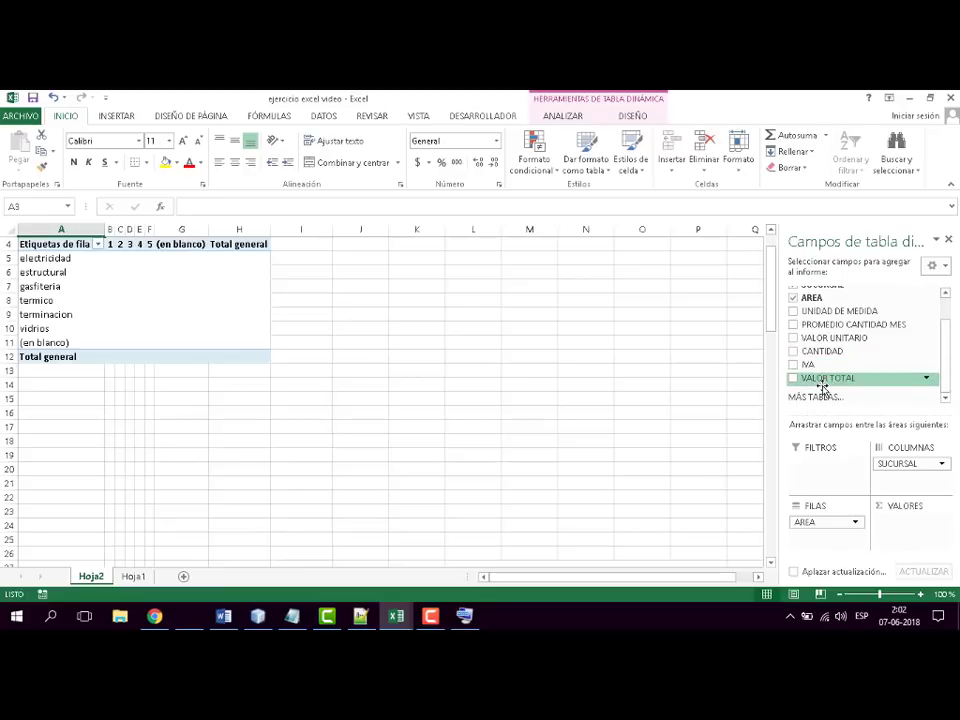
pyautogui.moveTo(818, 381); pyautogui.dragTo(926, 544)
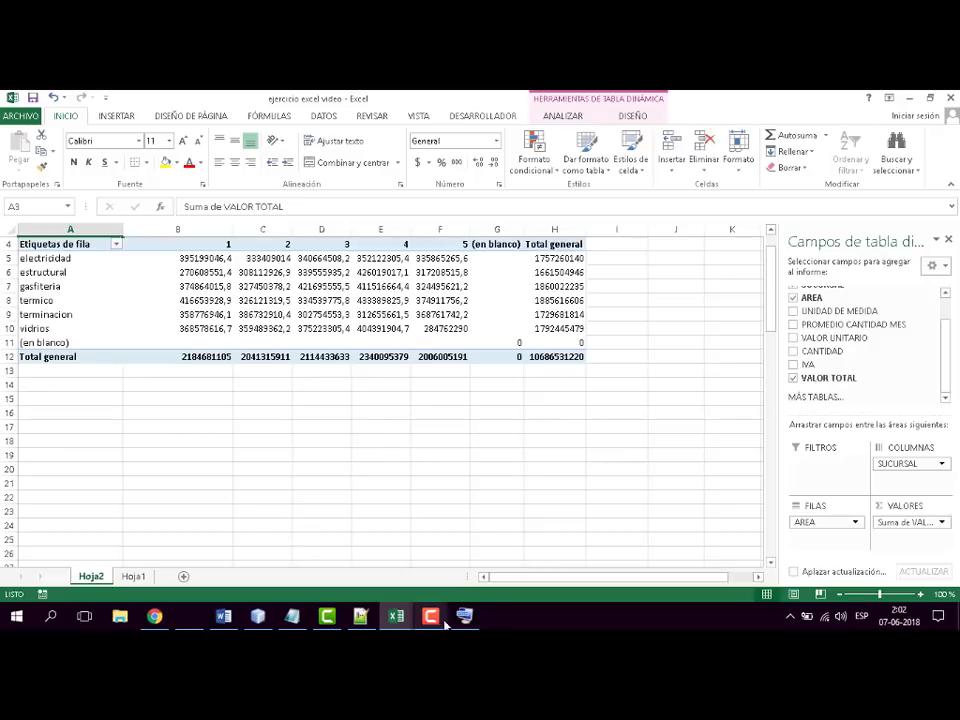
pyautogui.moveTo(464, 615)
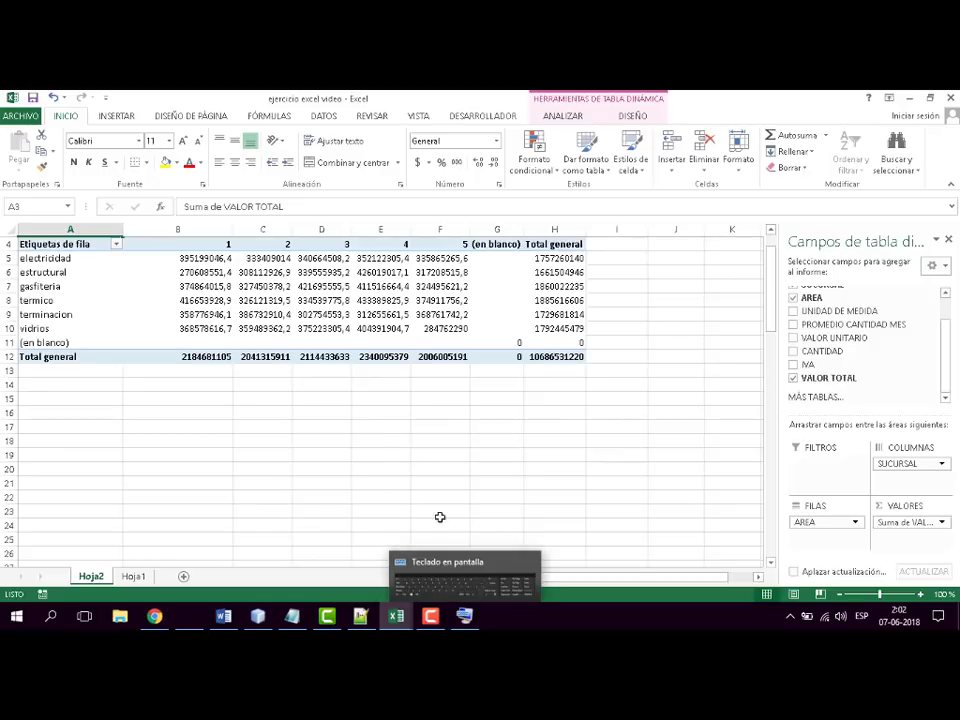
pyautogui.moveTo(431, 621)
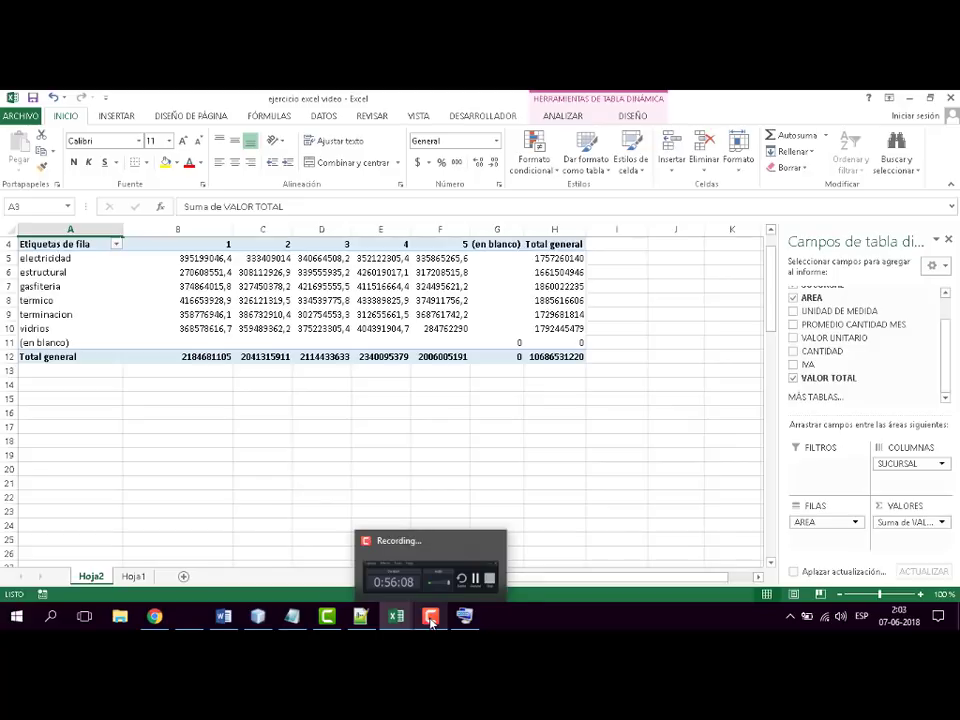
pyautogui.click(431, 619)
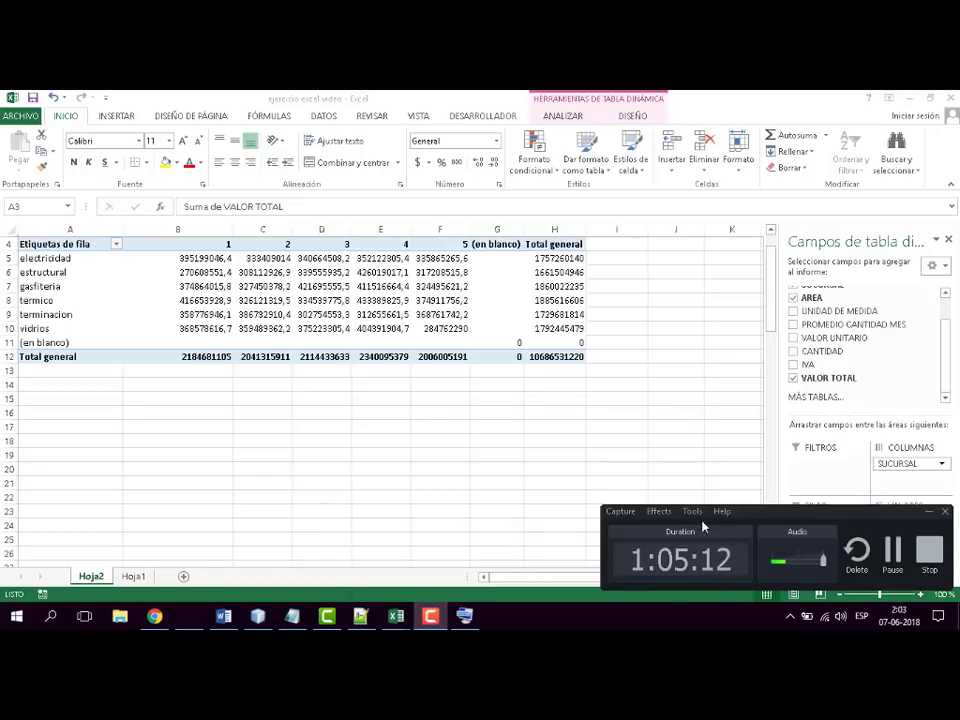